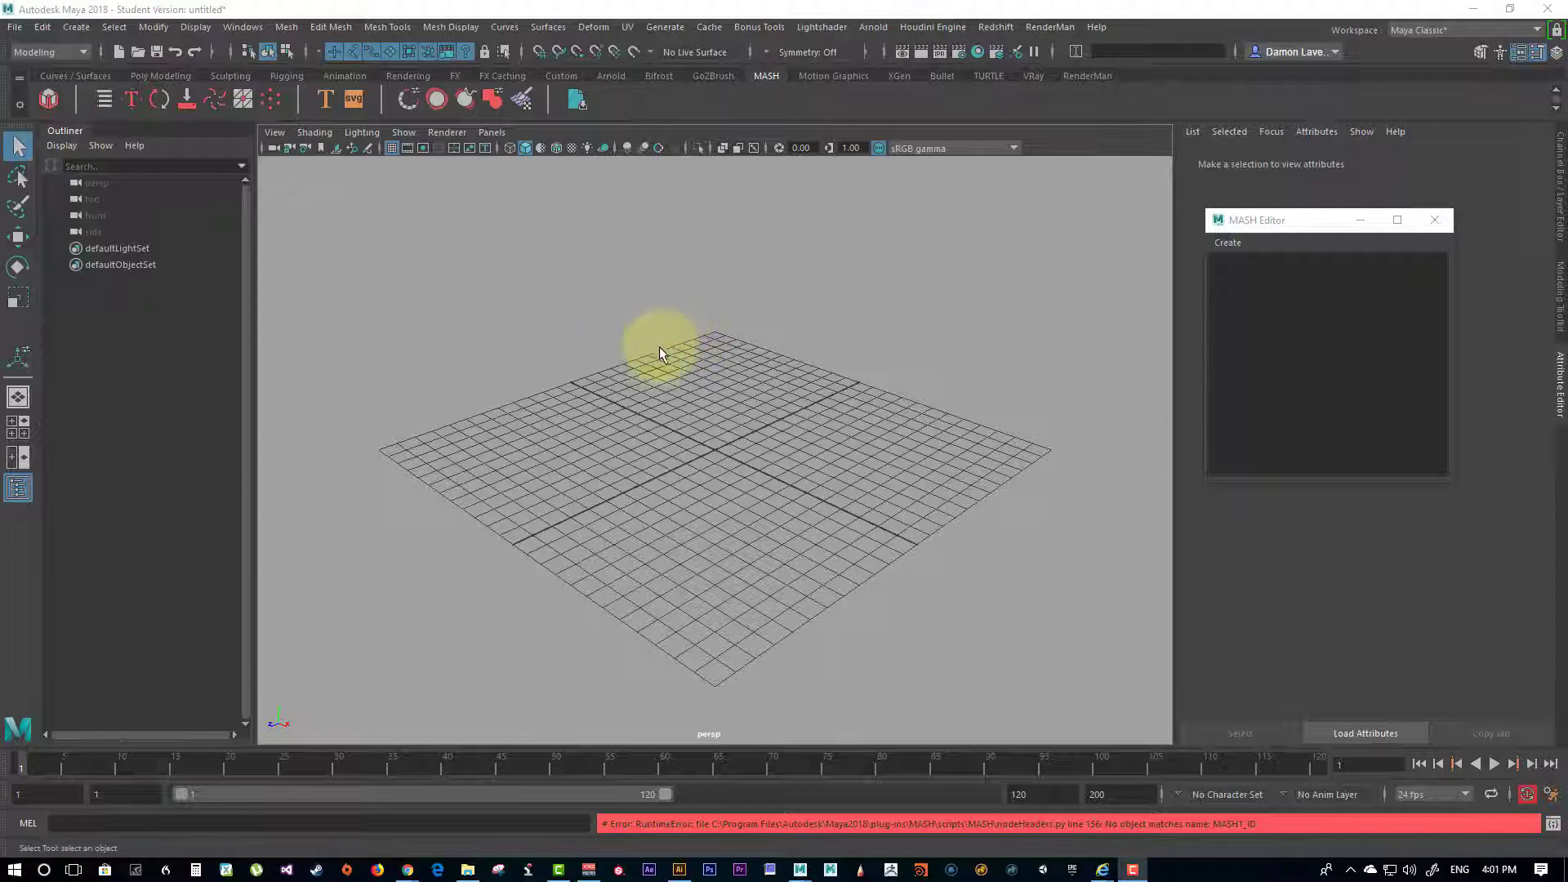
Step: Create a polygon cube at the grid origin and display its transform channels
alt+drag(659, 346, 707, 351)
shift+right_drag(708, 353, 699, 407)
alt+drag(841, 465, 861, 476)
alt+right_drag(861, 476, 1207, 648)
alt+drag(1208, 647, 968, 569)
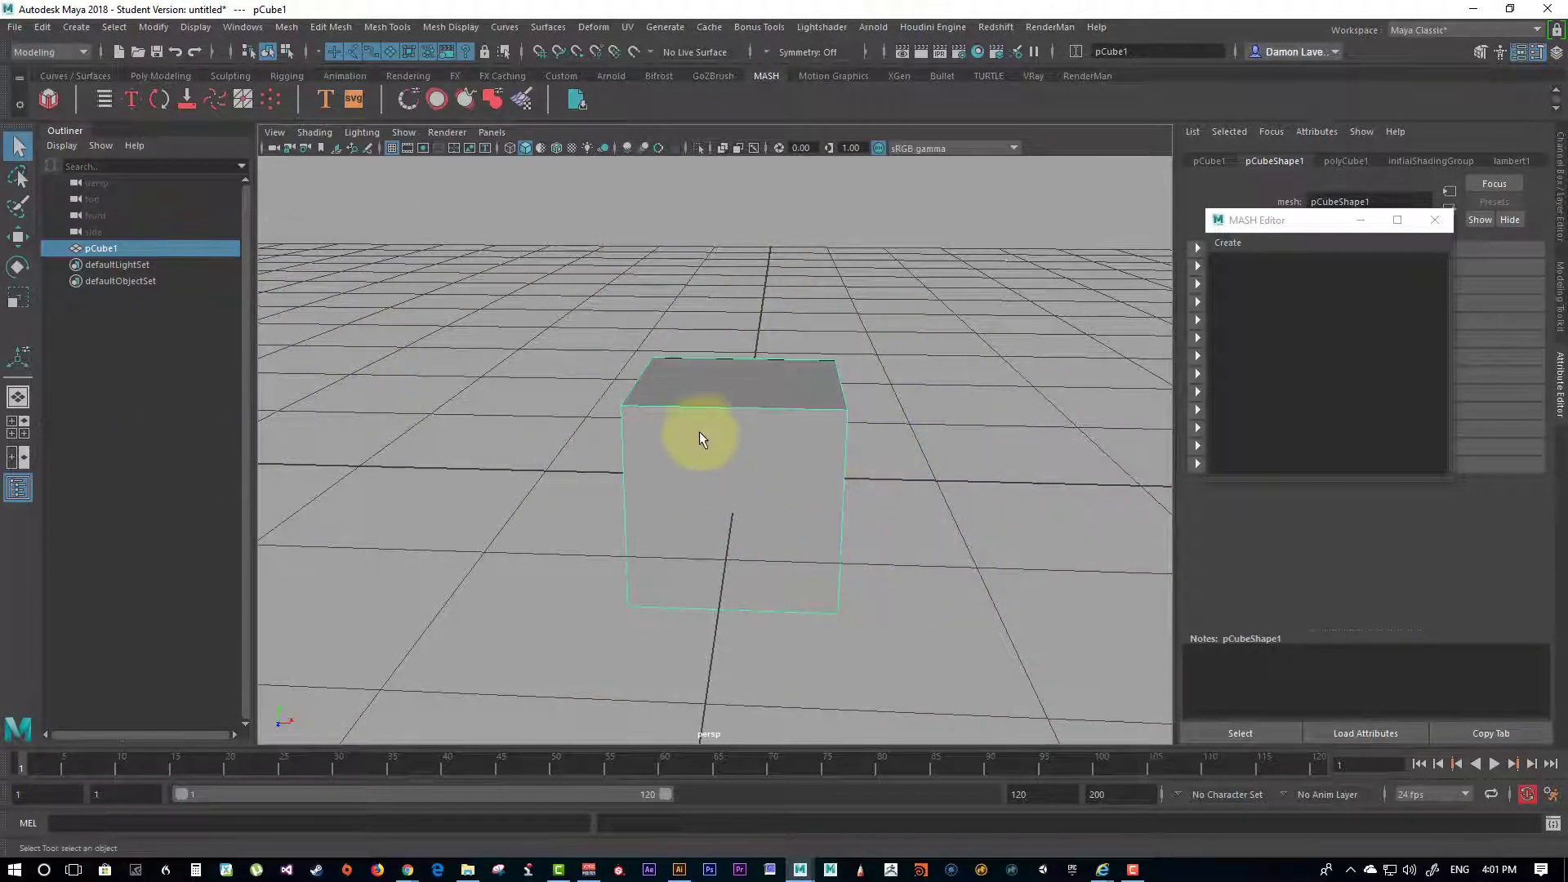
click(1245, 163)
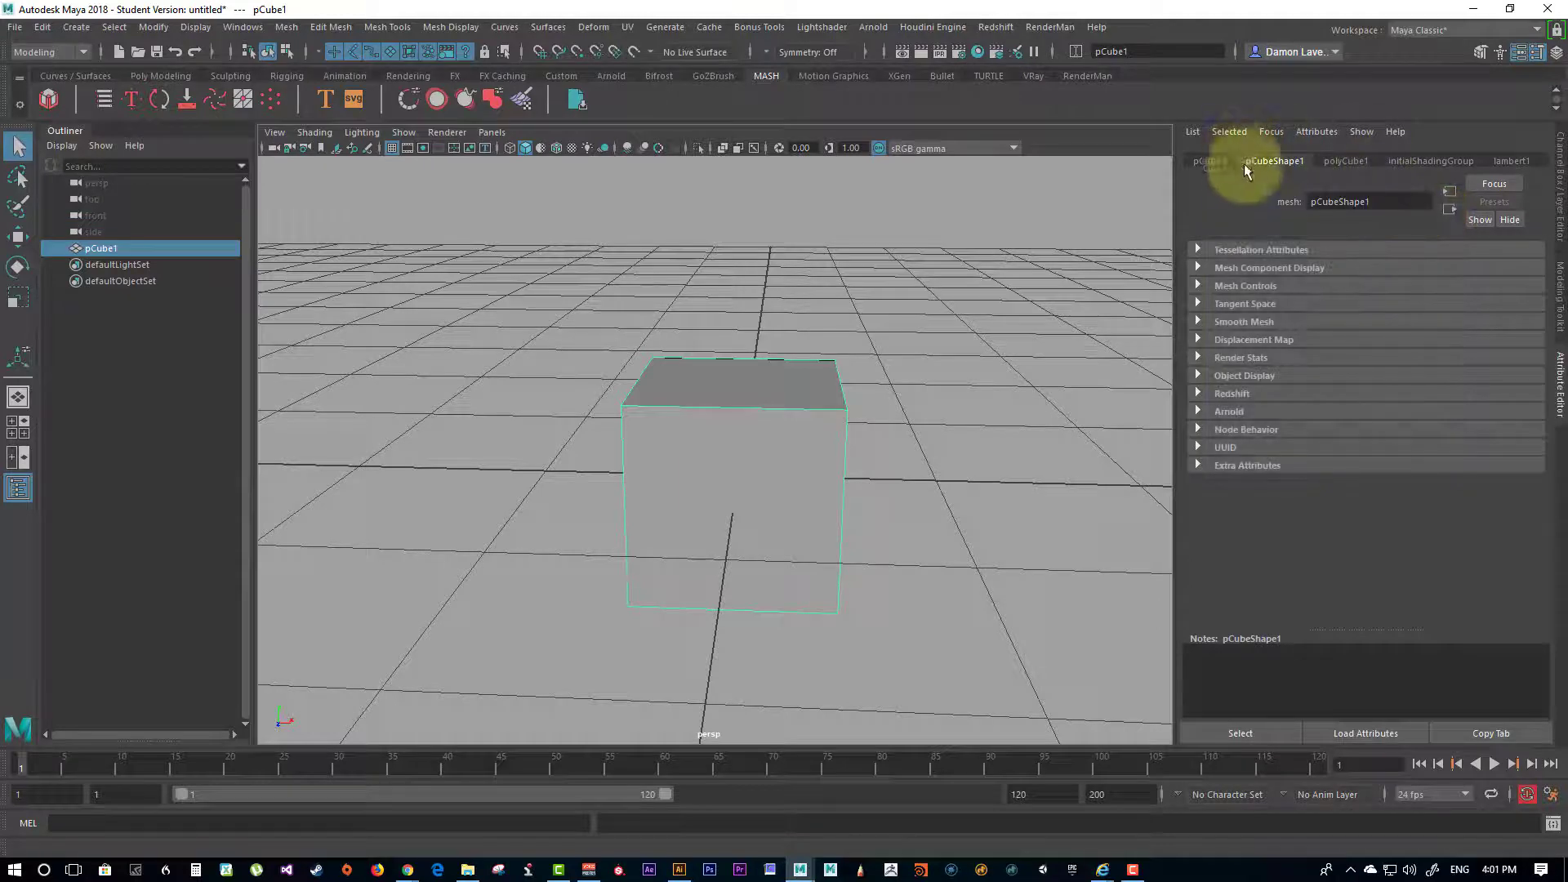
key(ctrl+a)
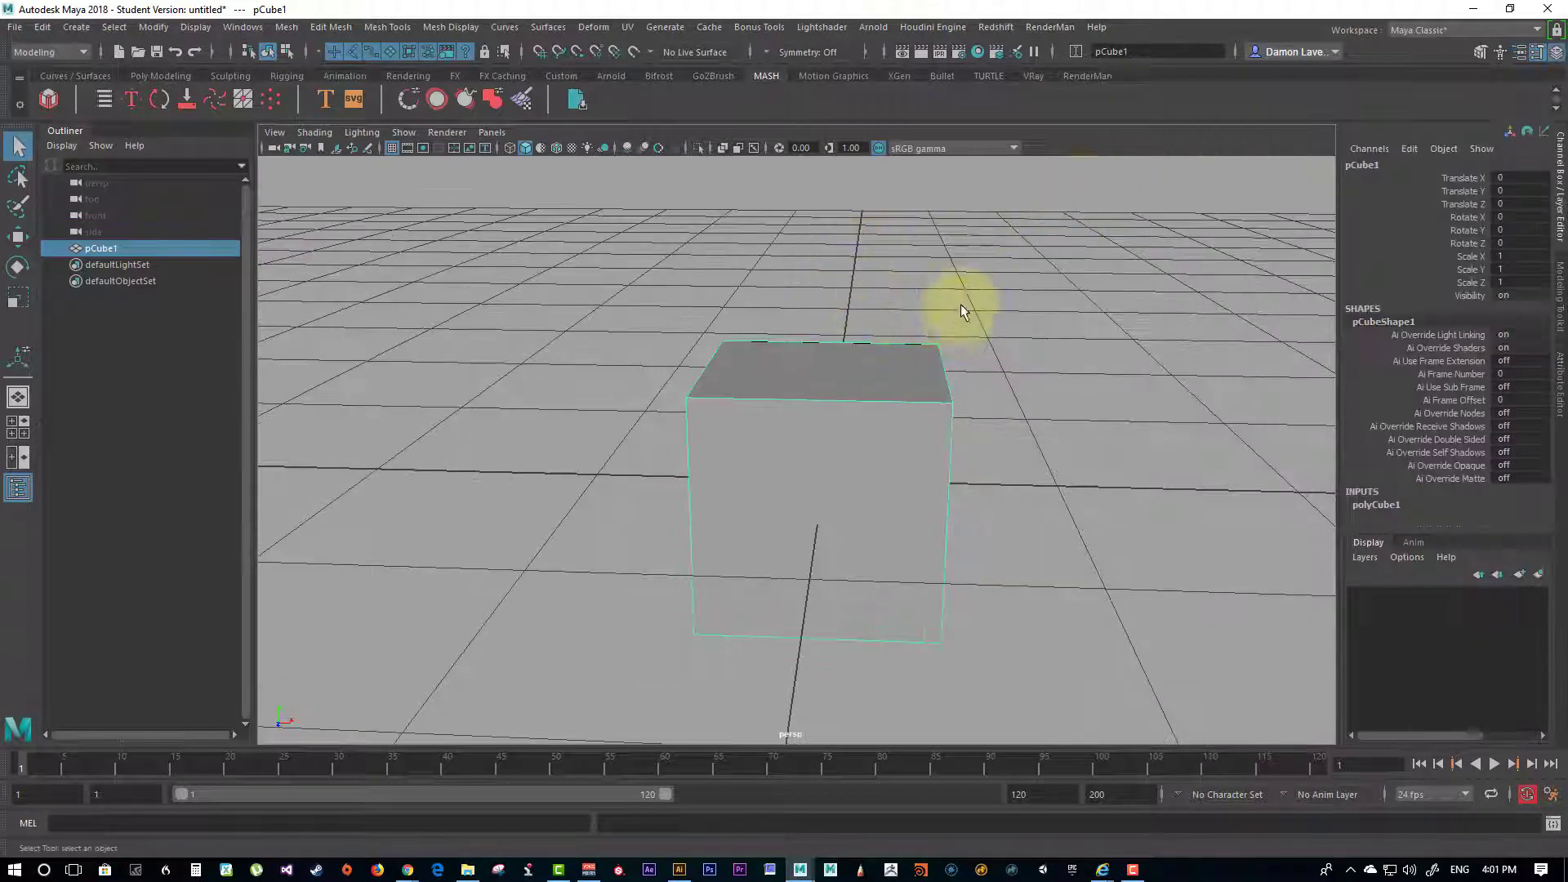
Step: Select the cube's top vertices and its full set of vertices in vertex mode to examine its points from several angles
alt+drag(797, 434, 708, 341)
right_drag(708, 342, 547, 332)
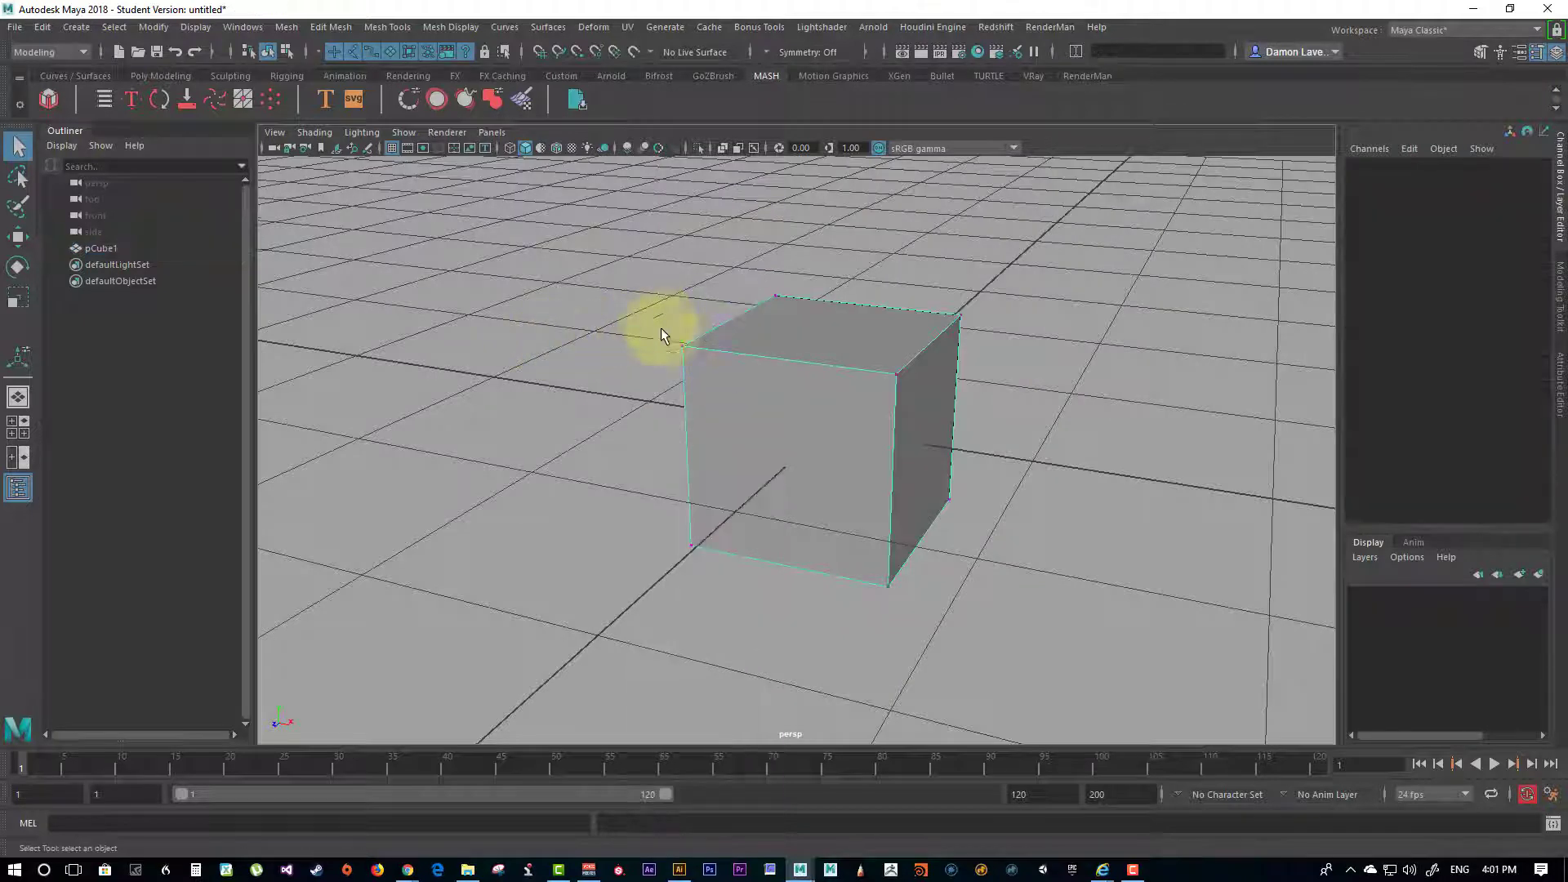
click(683, 345)
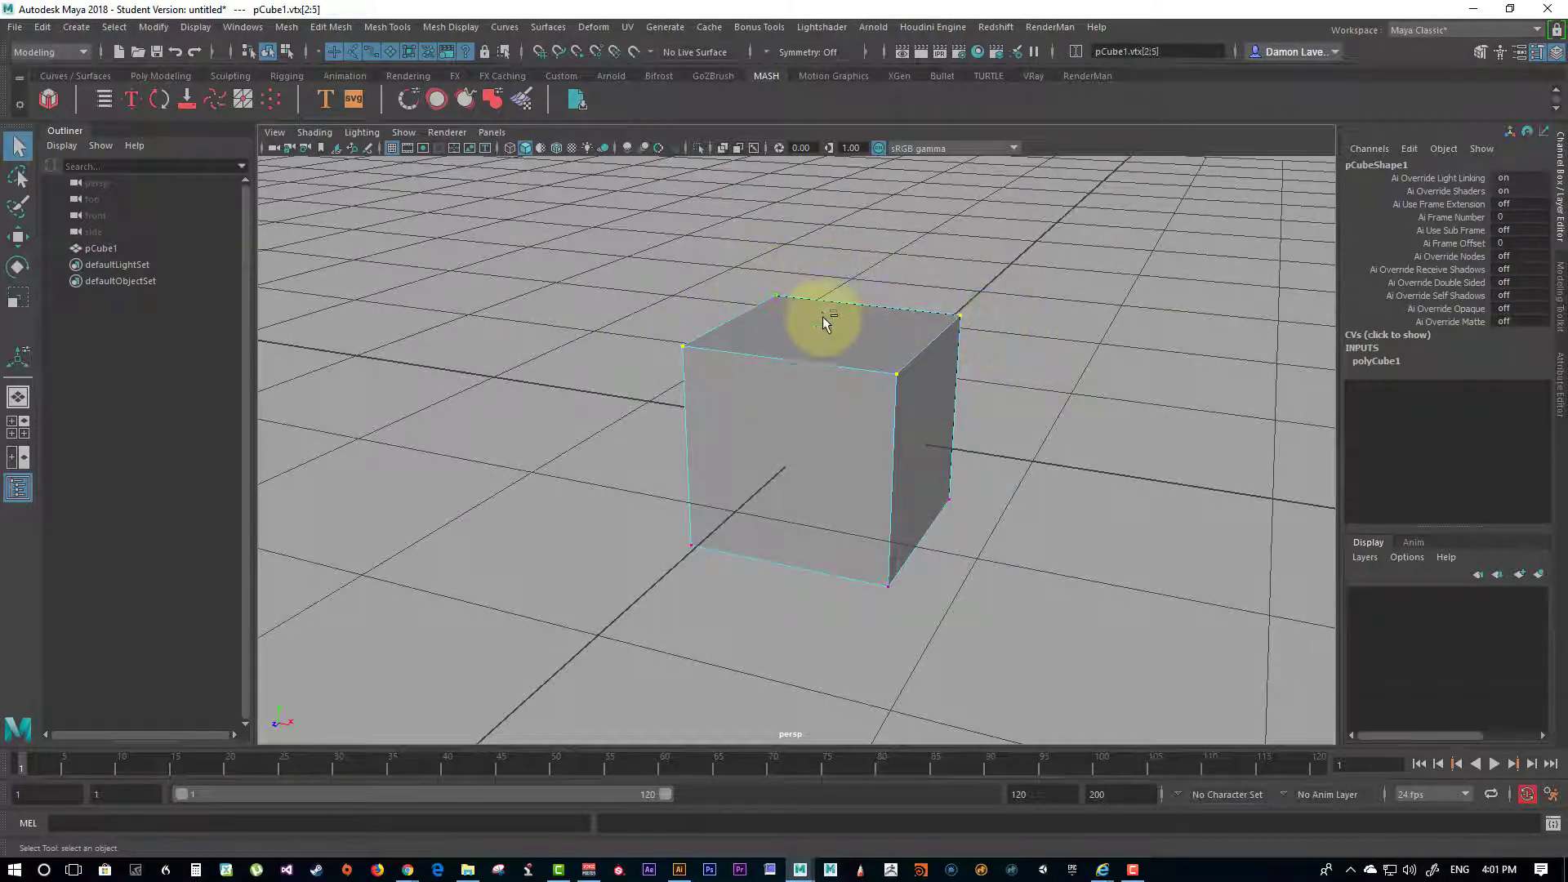
alt+drag(822, 316, 840, 375)
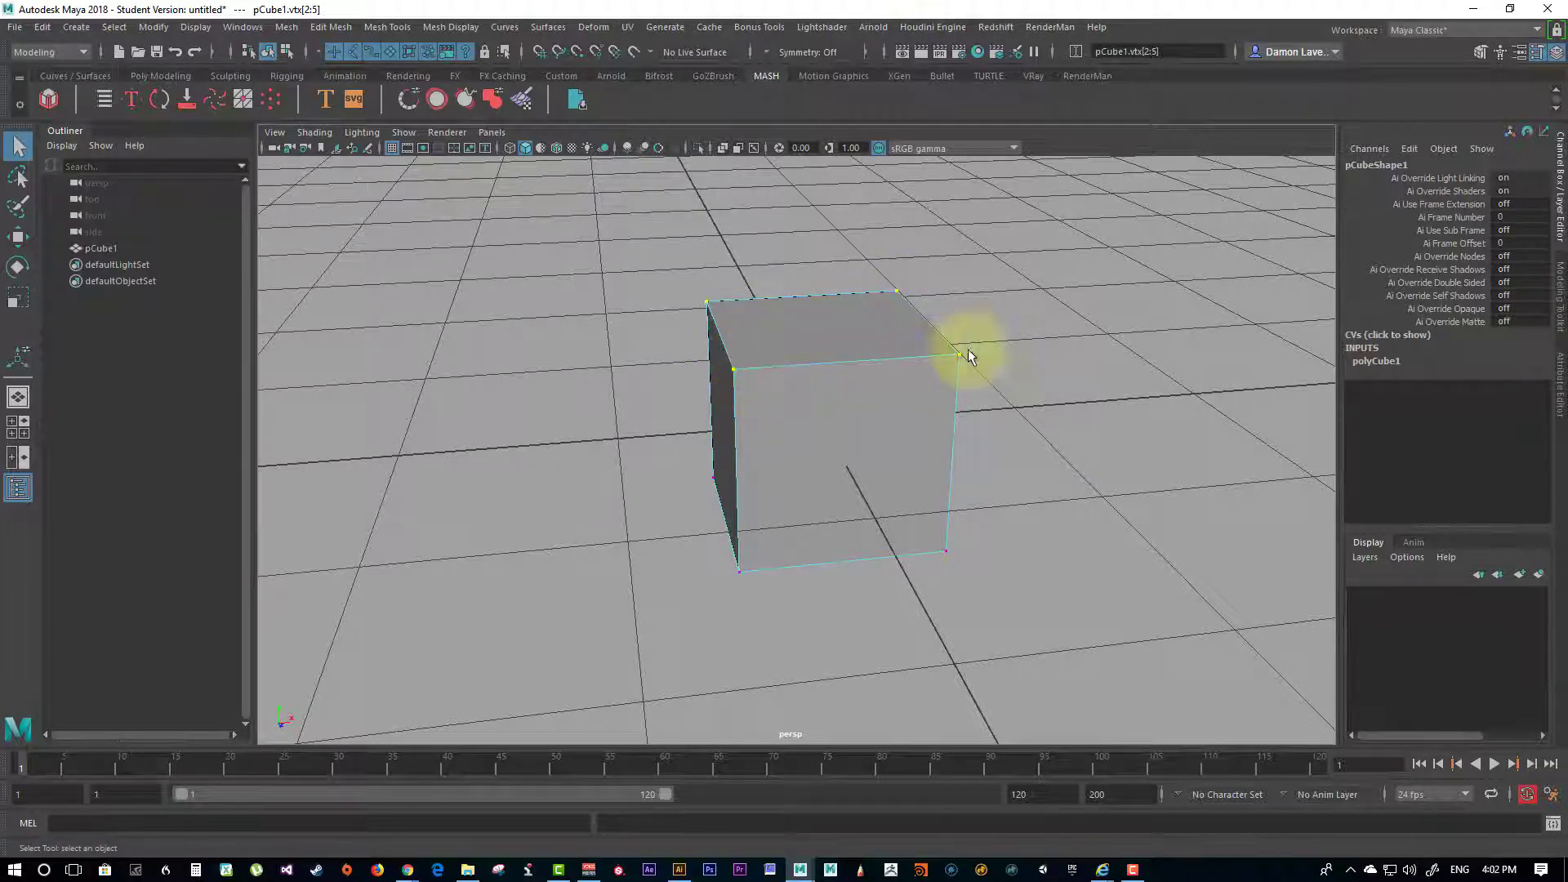
alt+drag(969, 350, 887, 276)
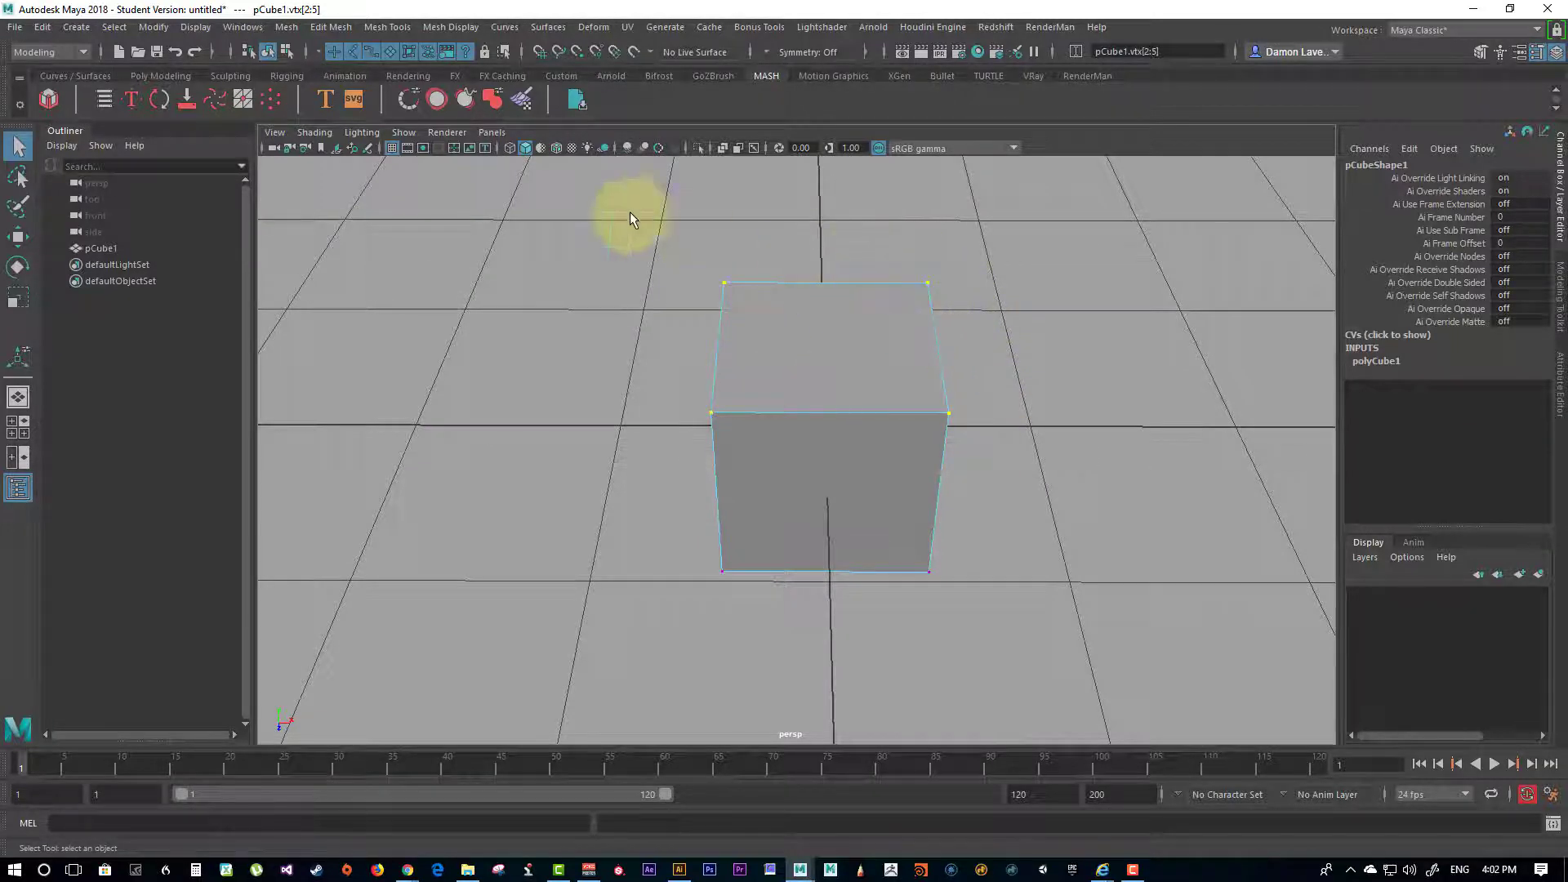
alt+drag(695, 408, 715, 344)
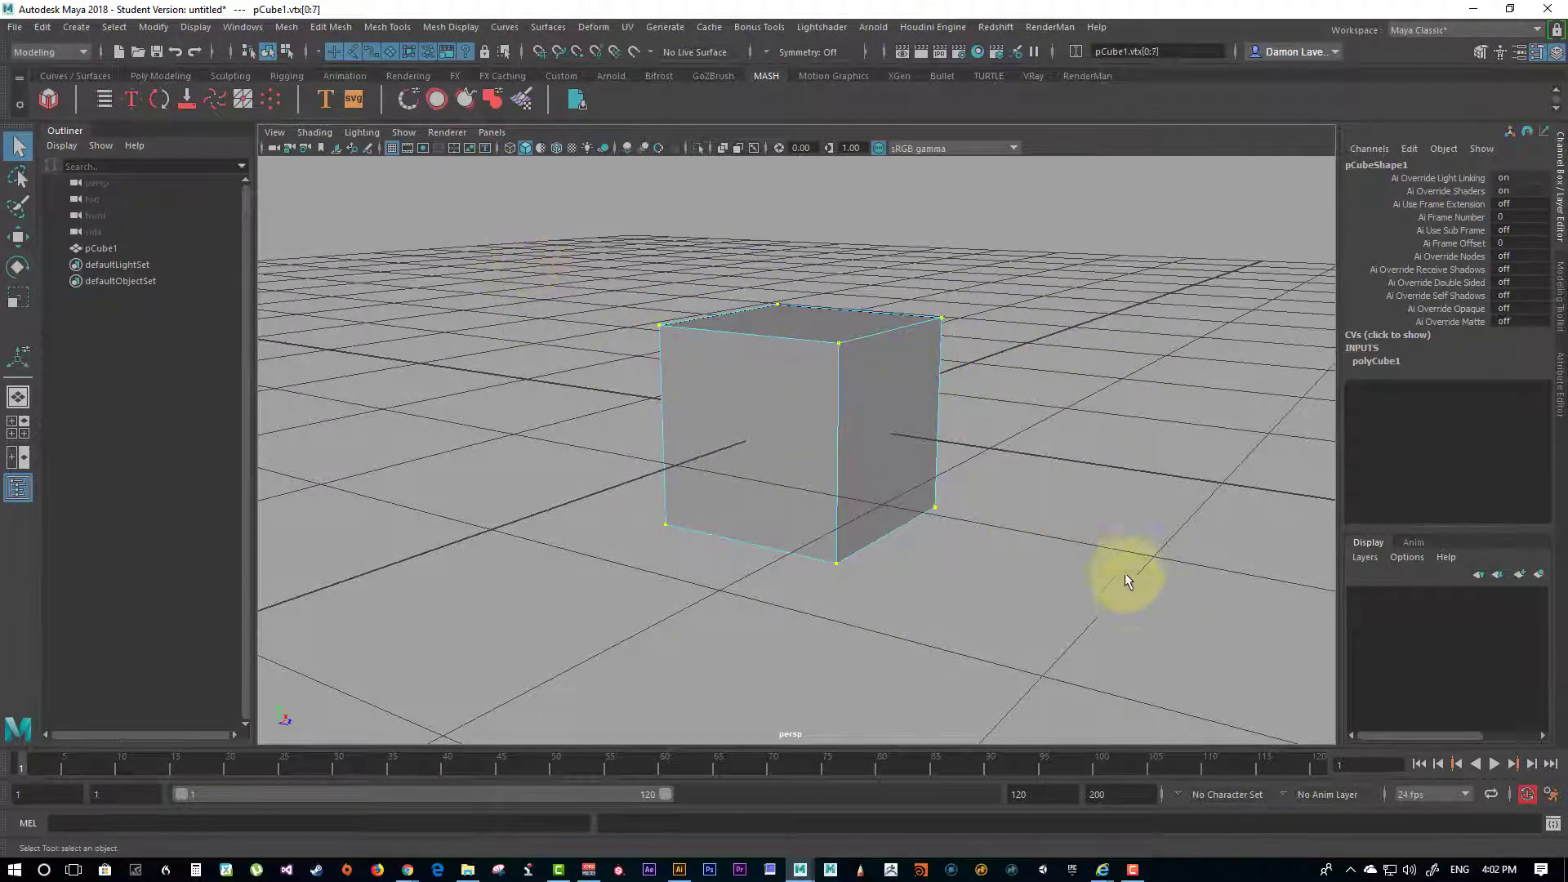
alt+drag(1125, 579, 820, 459)
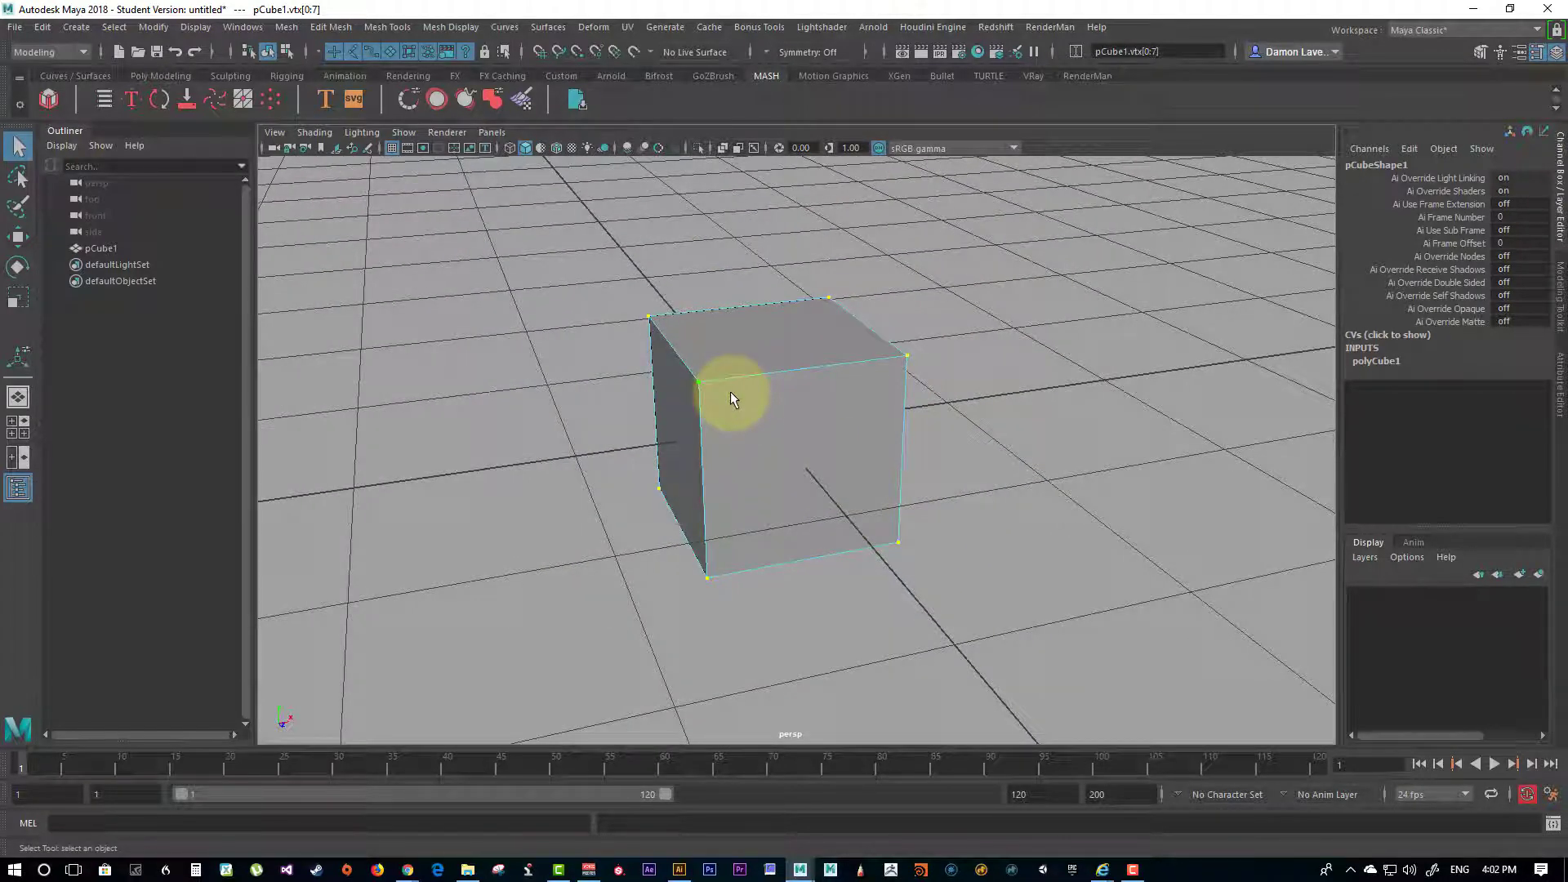
Step: Return the cube to object mode, duplicate it, and move the original pCube1 to Translate X 1.8
right_drag(841, 399, 893, 384)
alt+drag(893, 384, 1030, 469)
click(841, 359)
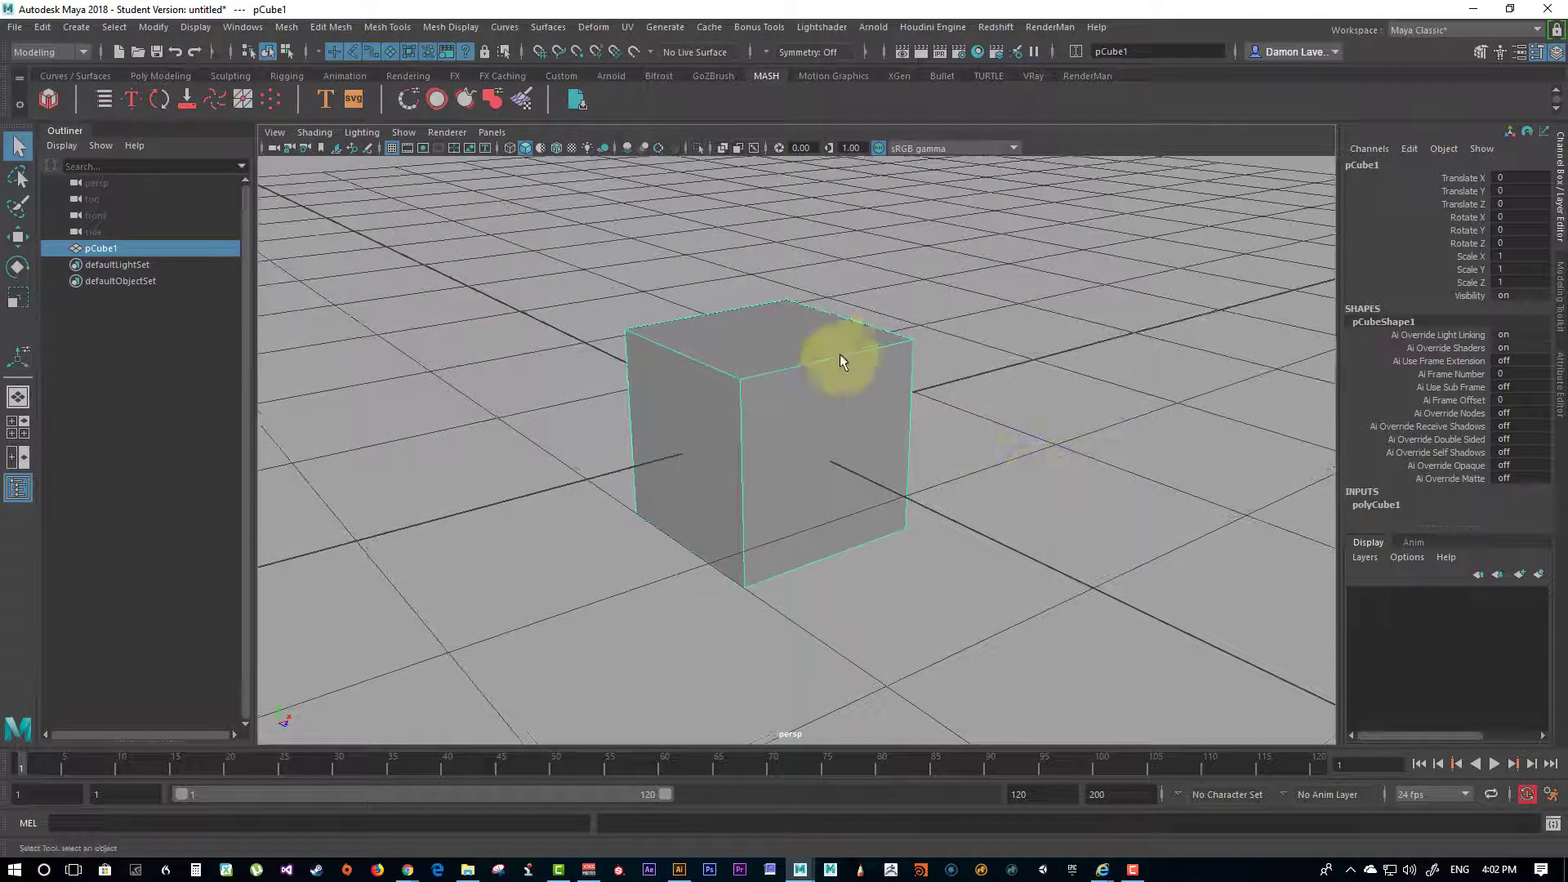
key(ctrl+d)
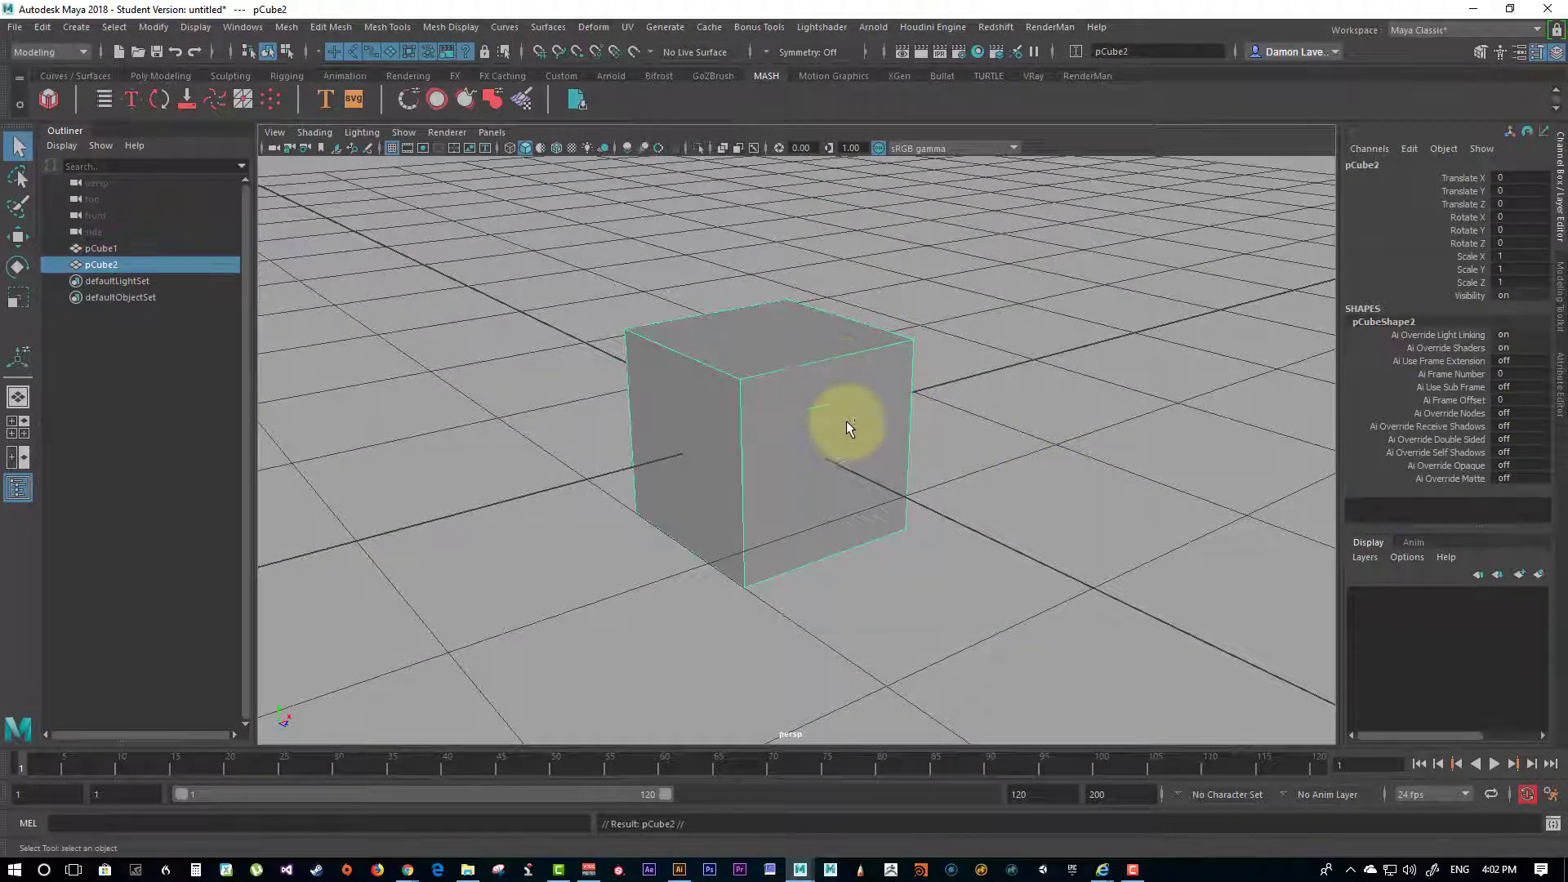
click(625, 396)
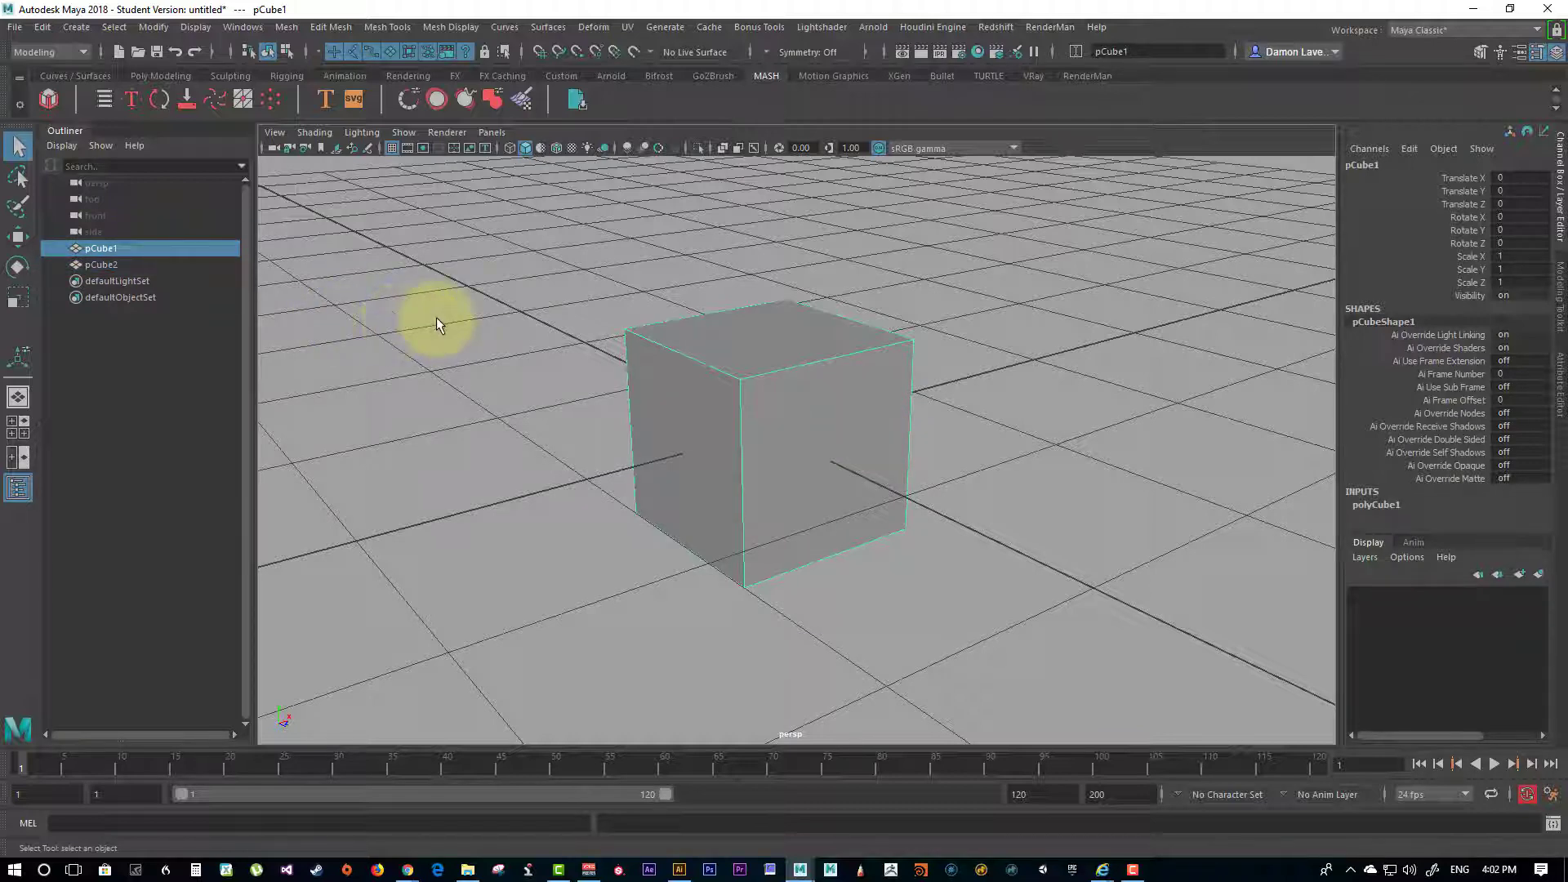
key(w)
drag(770, 427, 925, 255)
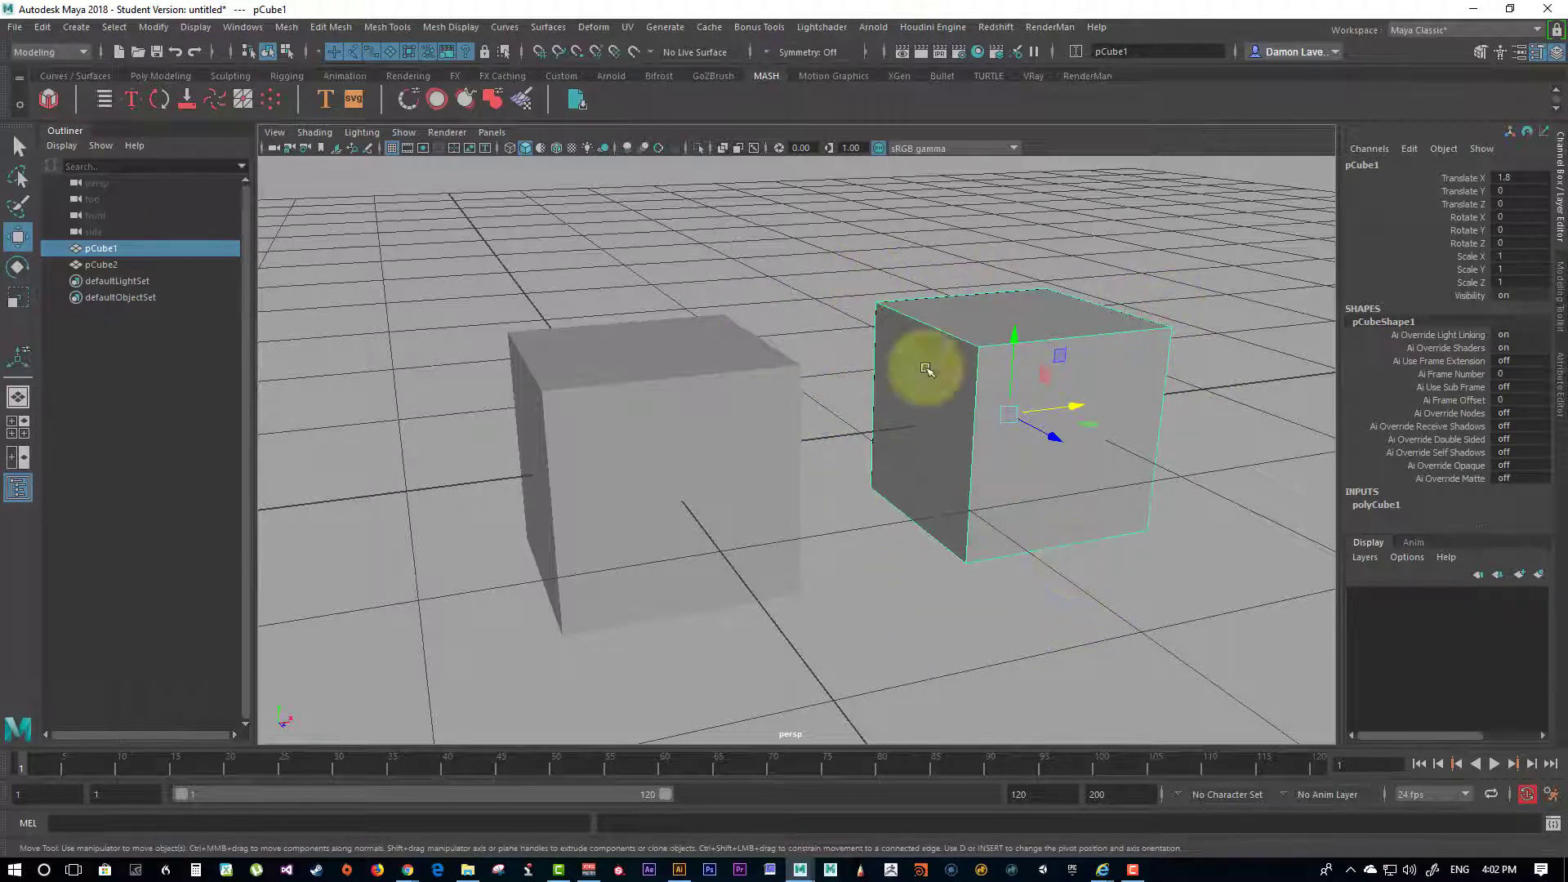
Step: Duplicate pCube2 as one instance with Duplicate Special and move the instance along X past pCube1
alt+drag(1068, 623, 1035, 461)
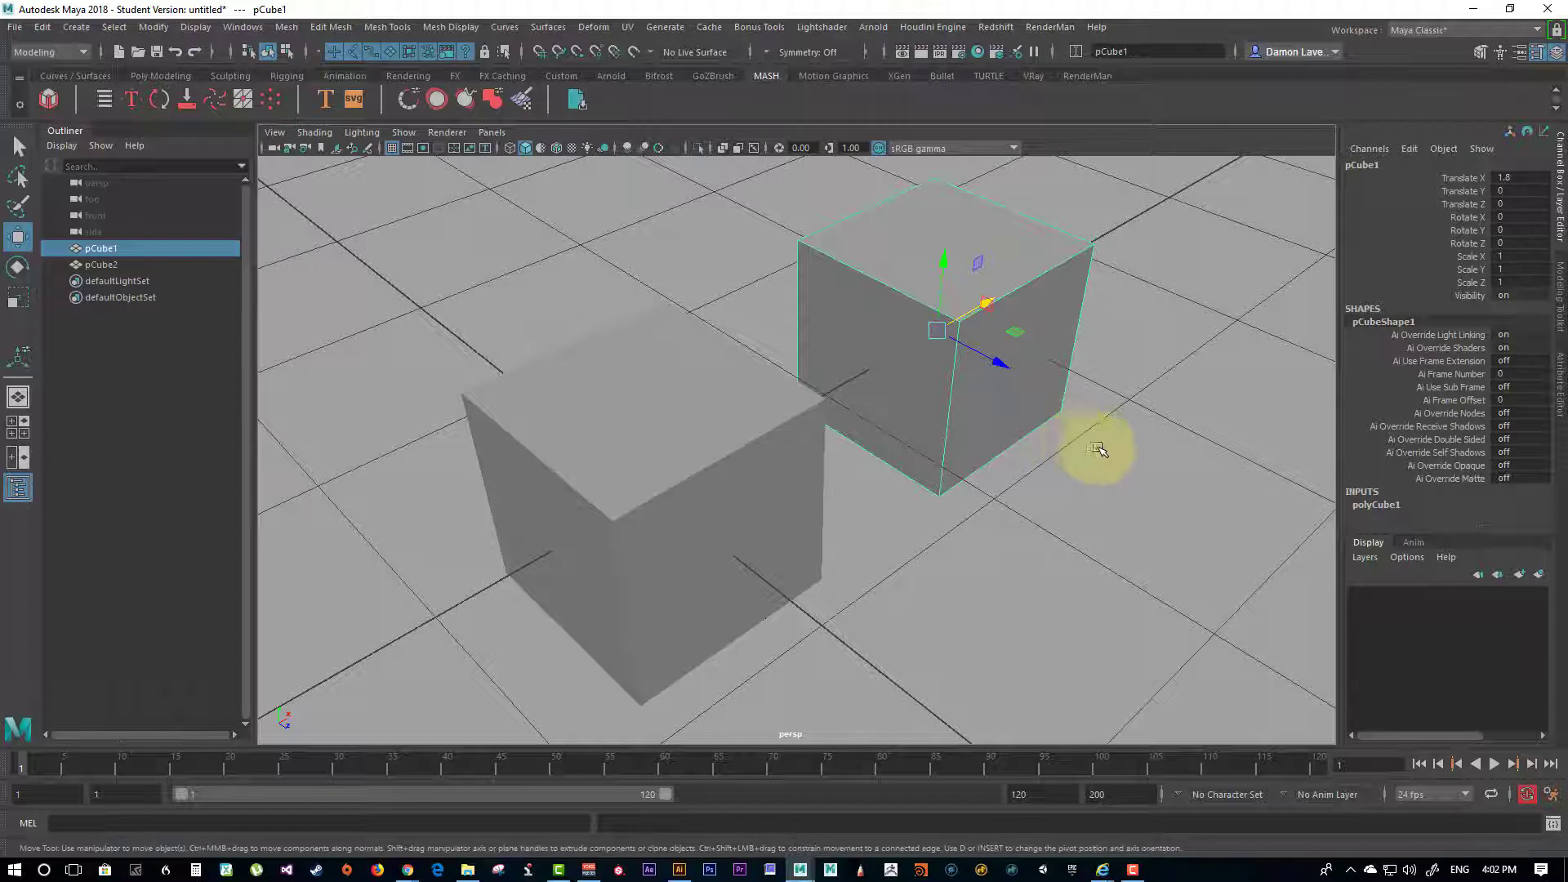
alt+drag(1088, 447, 1031, 433)
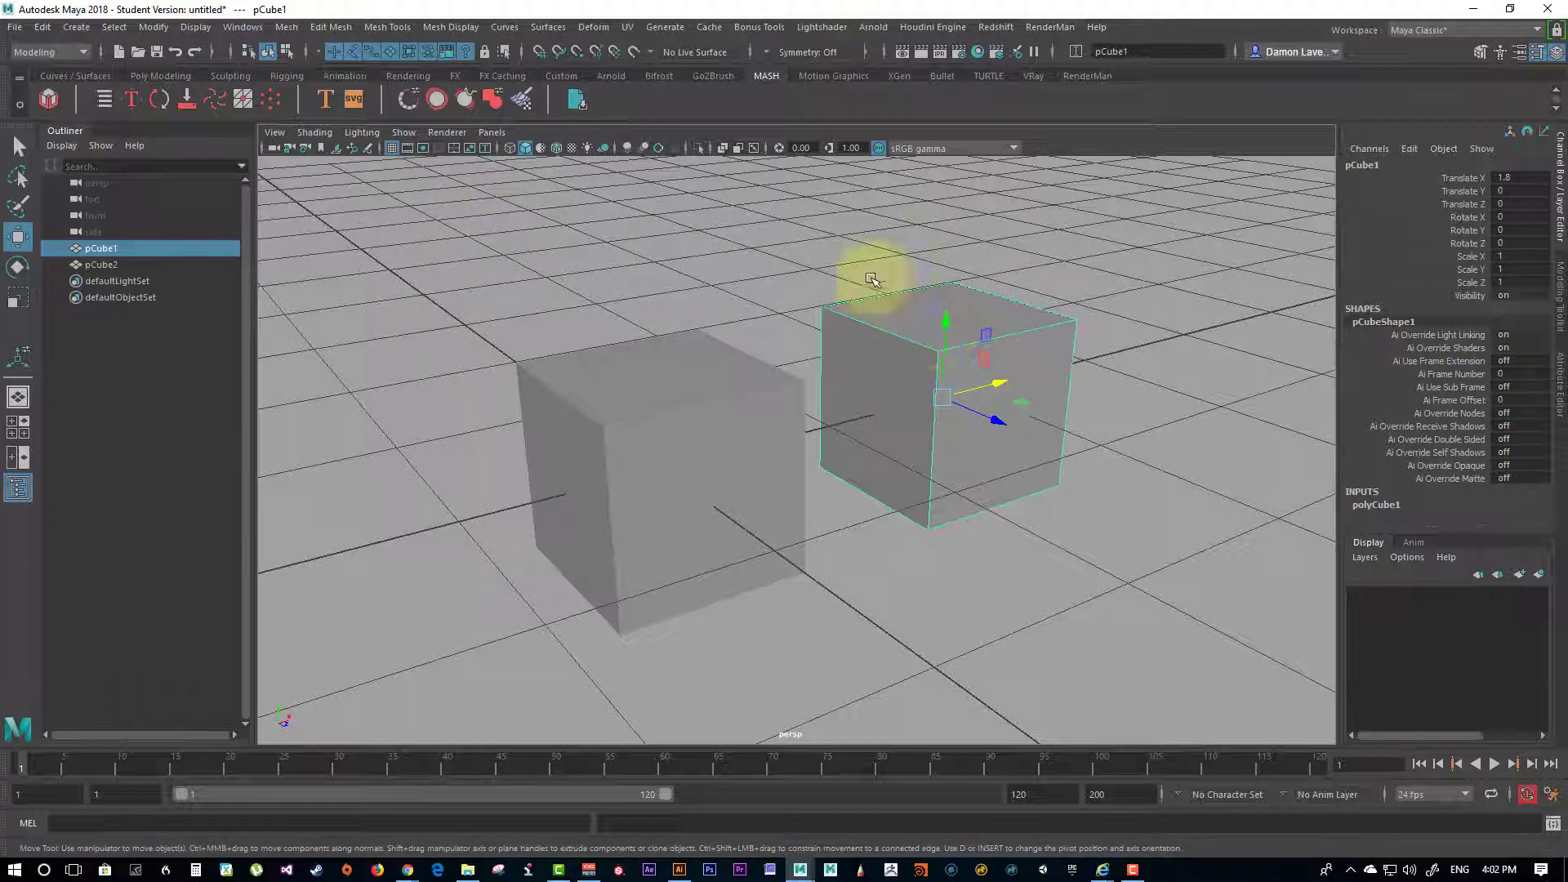
click(647, 421)
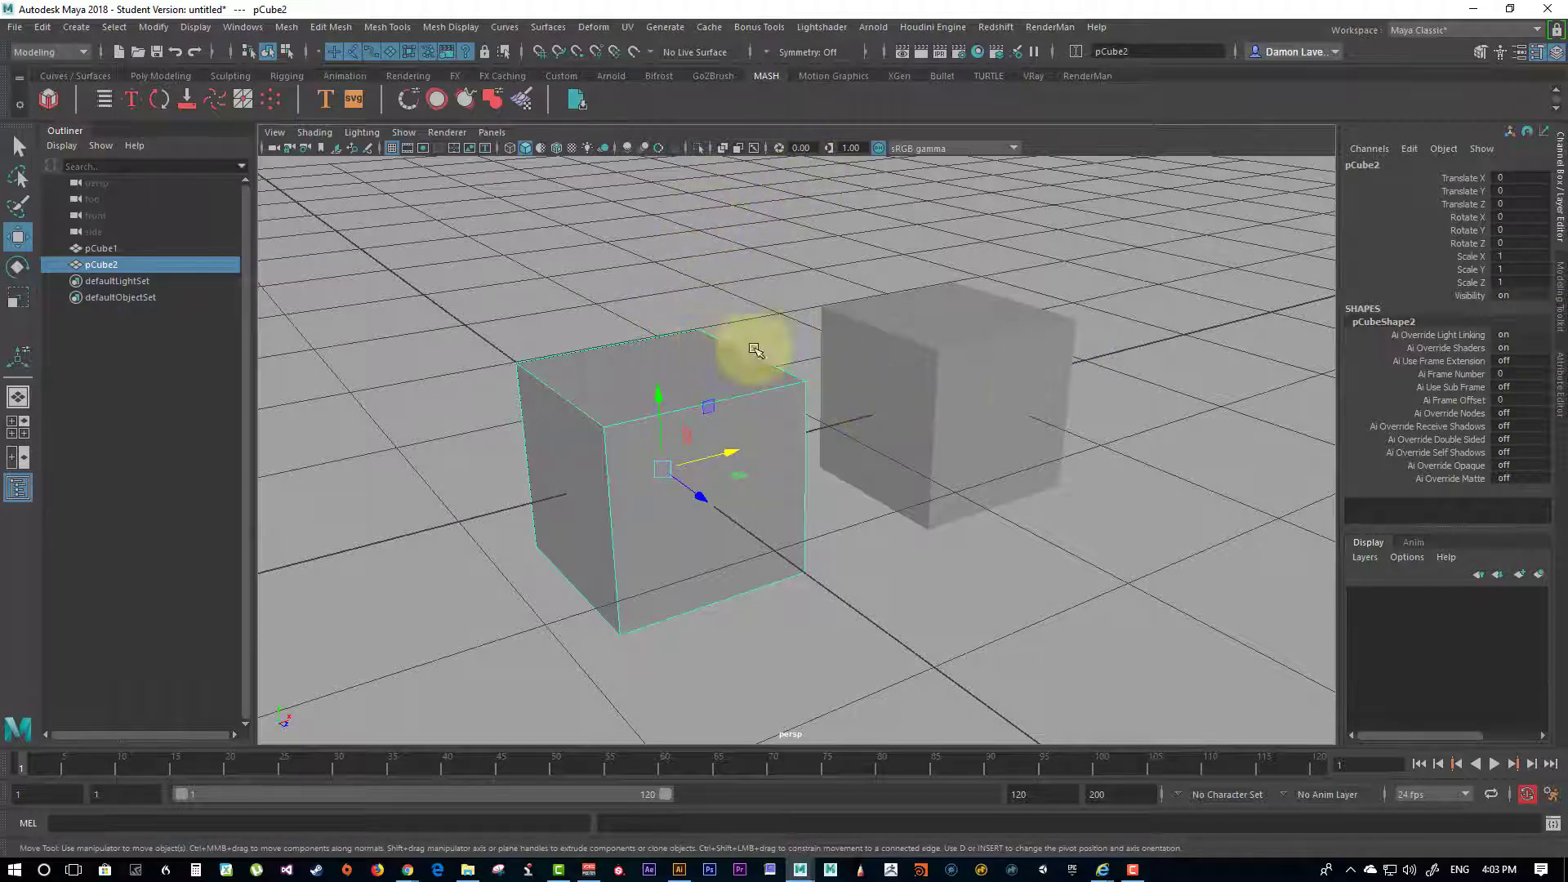
alt+drag(755, 349, 886, 425)
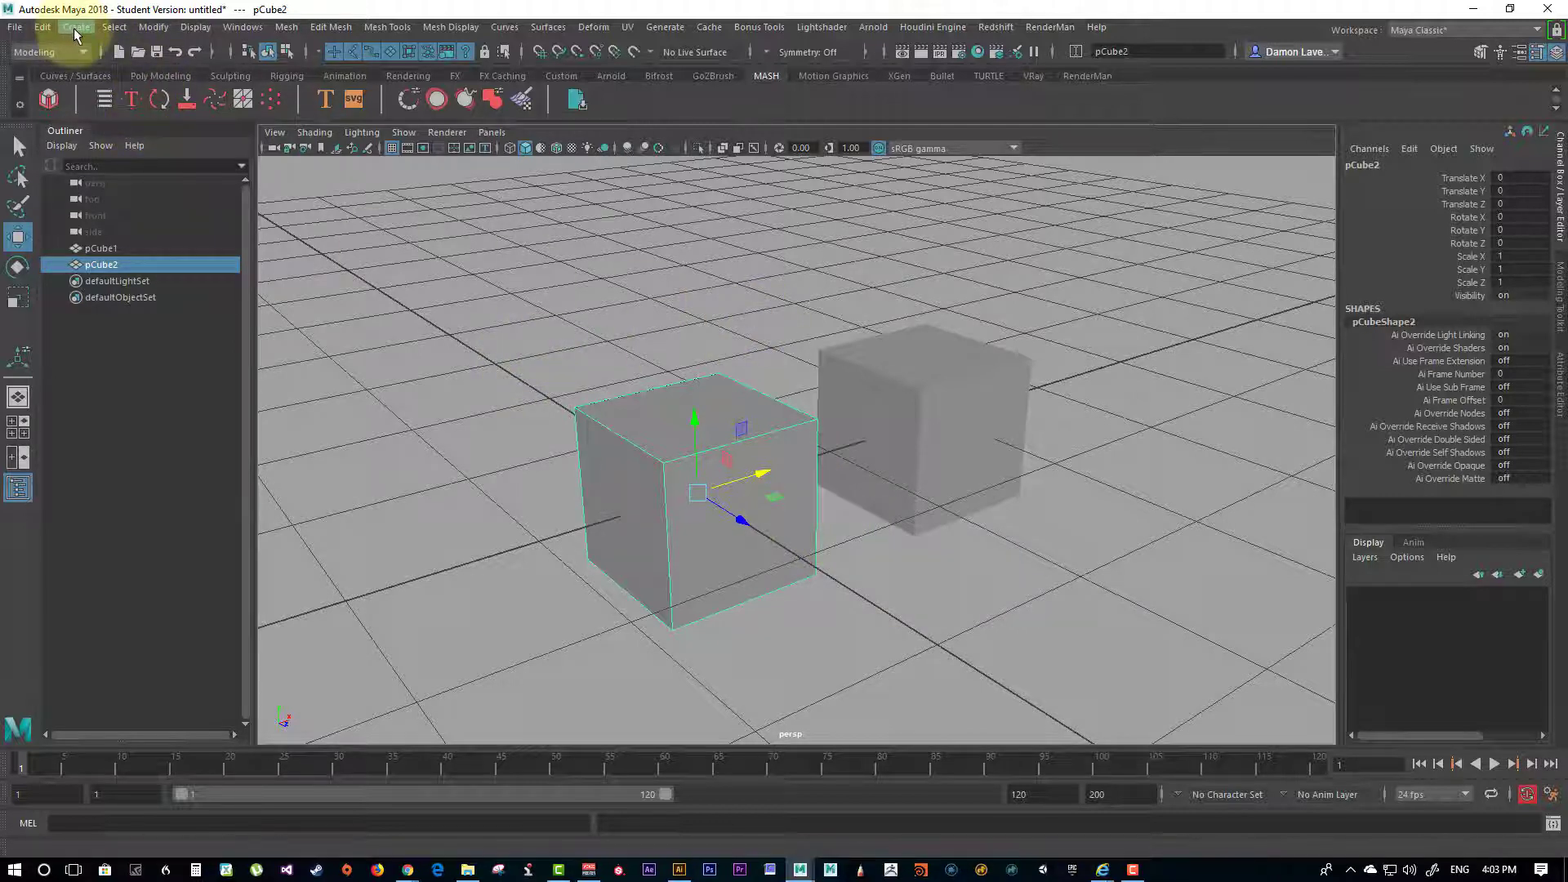
click(39, 27)
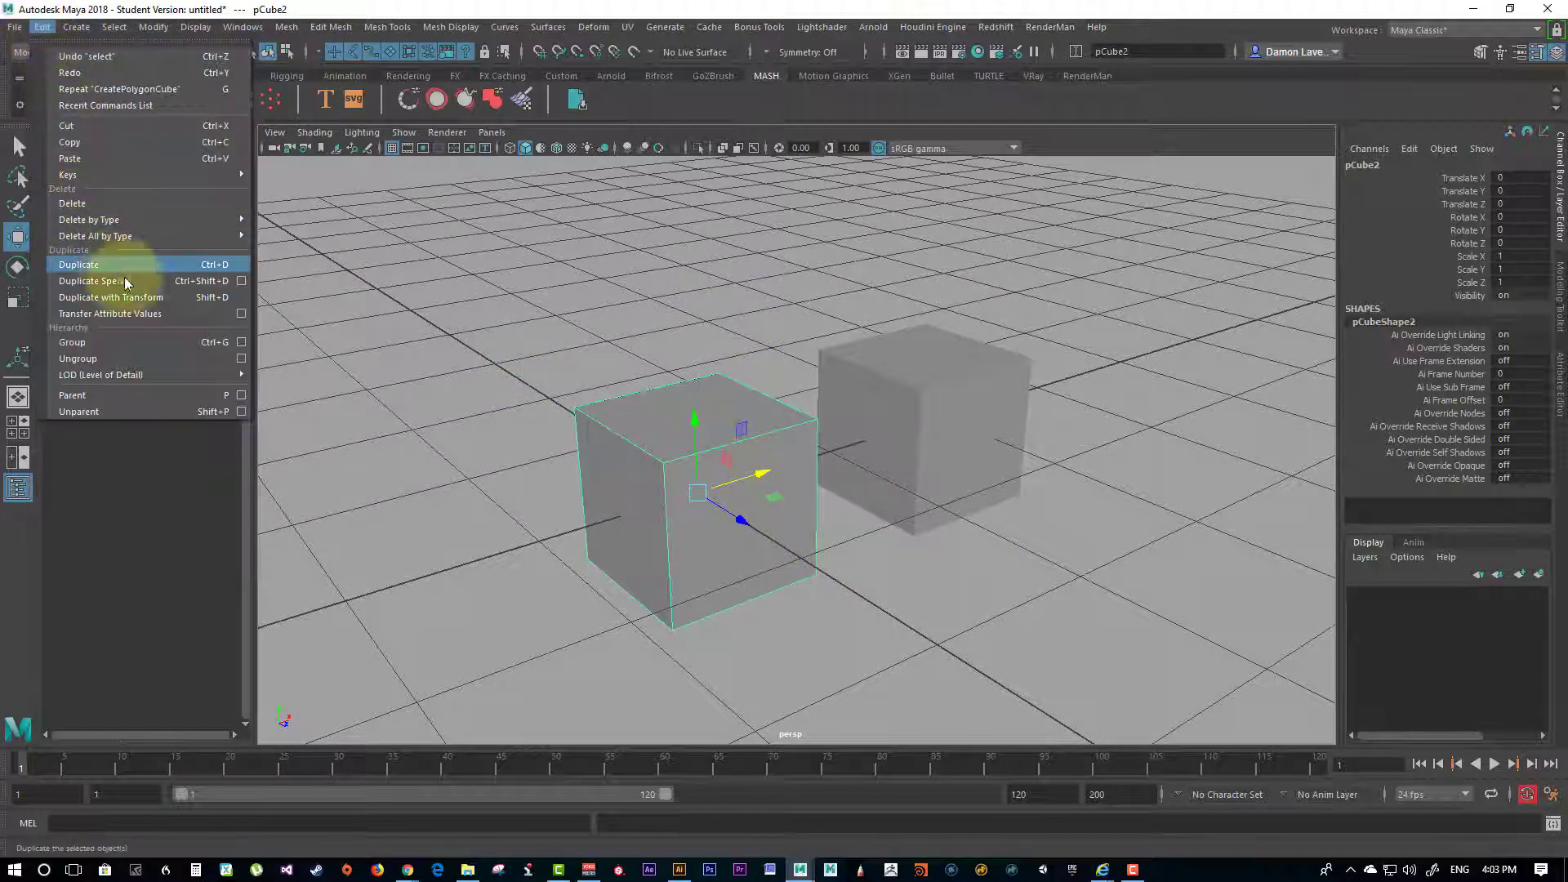
click(242, 281)
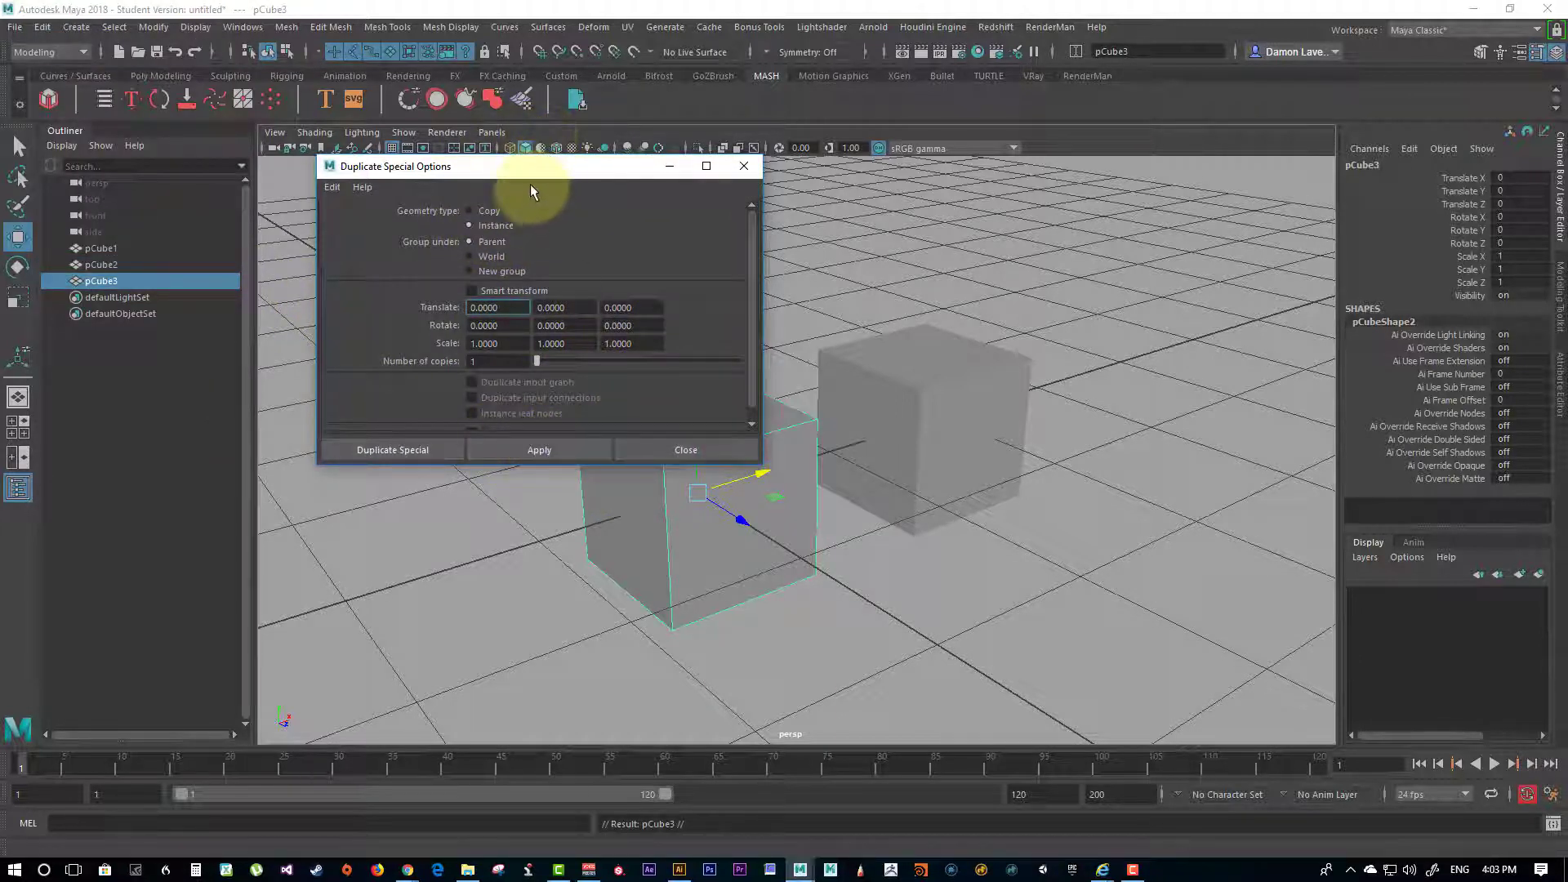
drag(531, 173, 1350, 124)
drag(747, 469, 1125, 395)
alt+drag(970, 435, 714, 428)
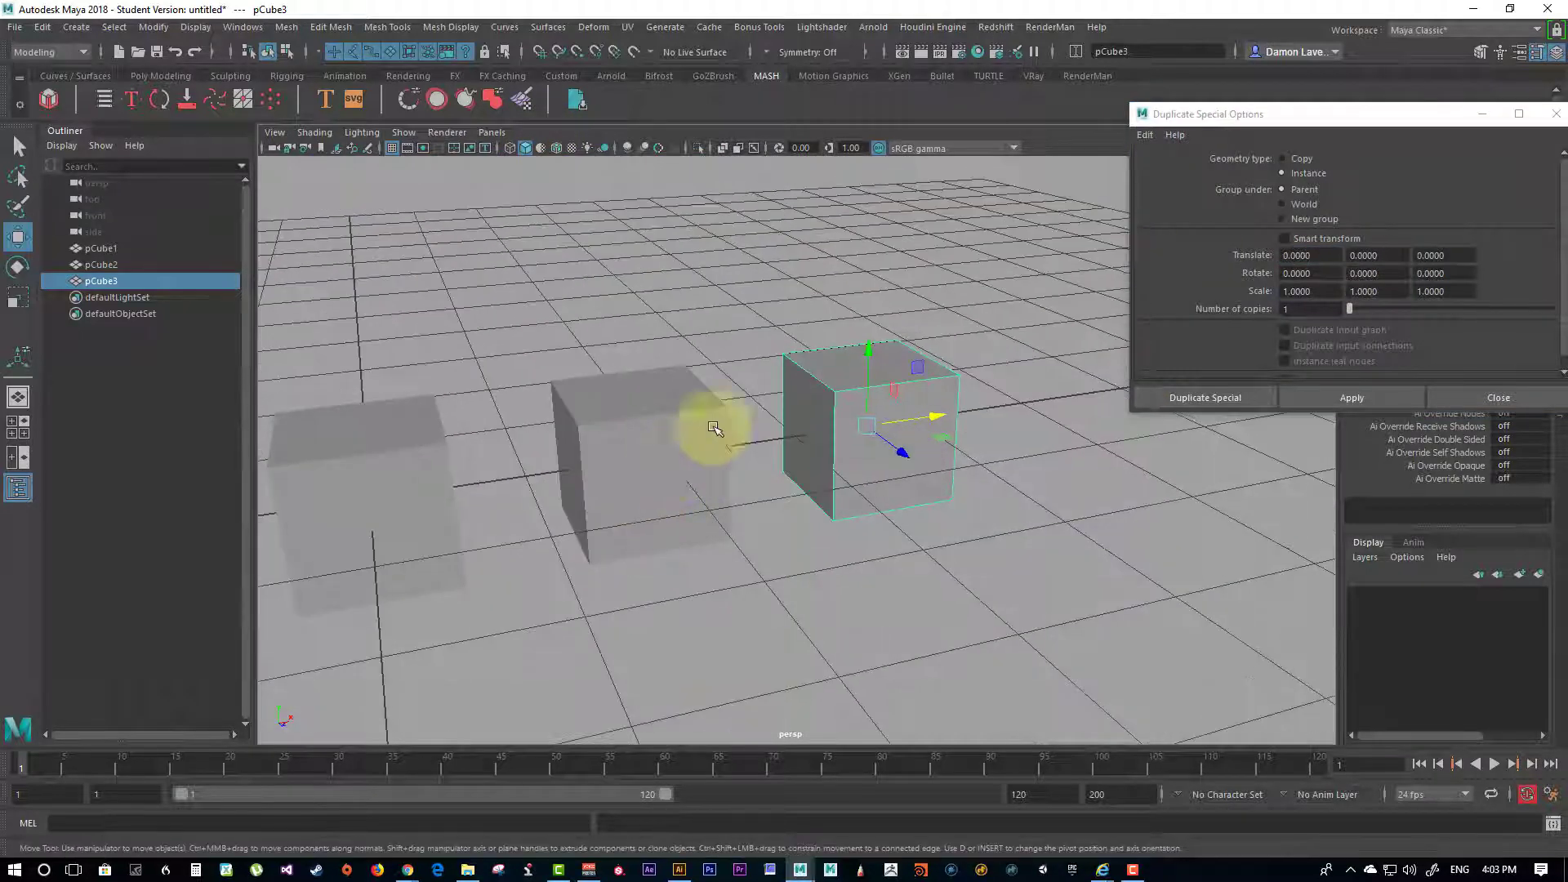
Step: Raise a rear top corner vertex of pCube2 vertically in vertex mode
right_drag(814, 365, 778, 326)
alt+drag(777, 326, 858, 330)
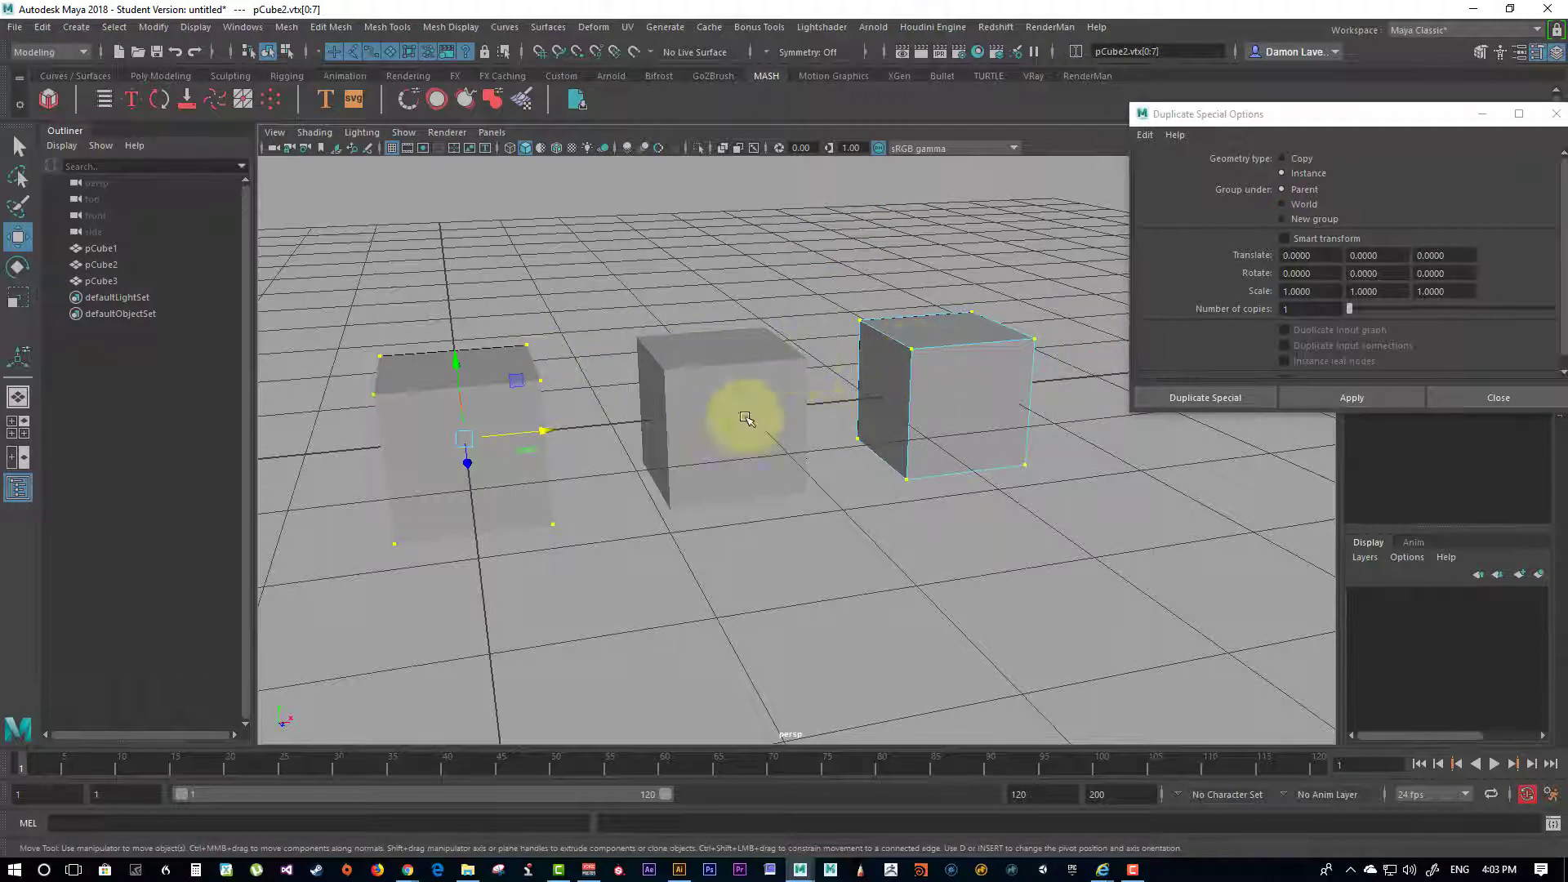
right_drag(373, 361, 364, 362)
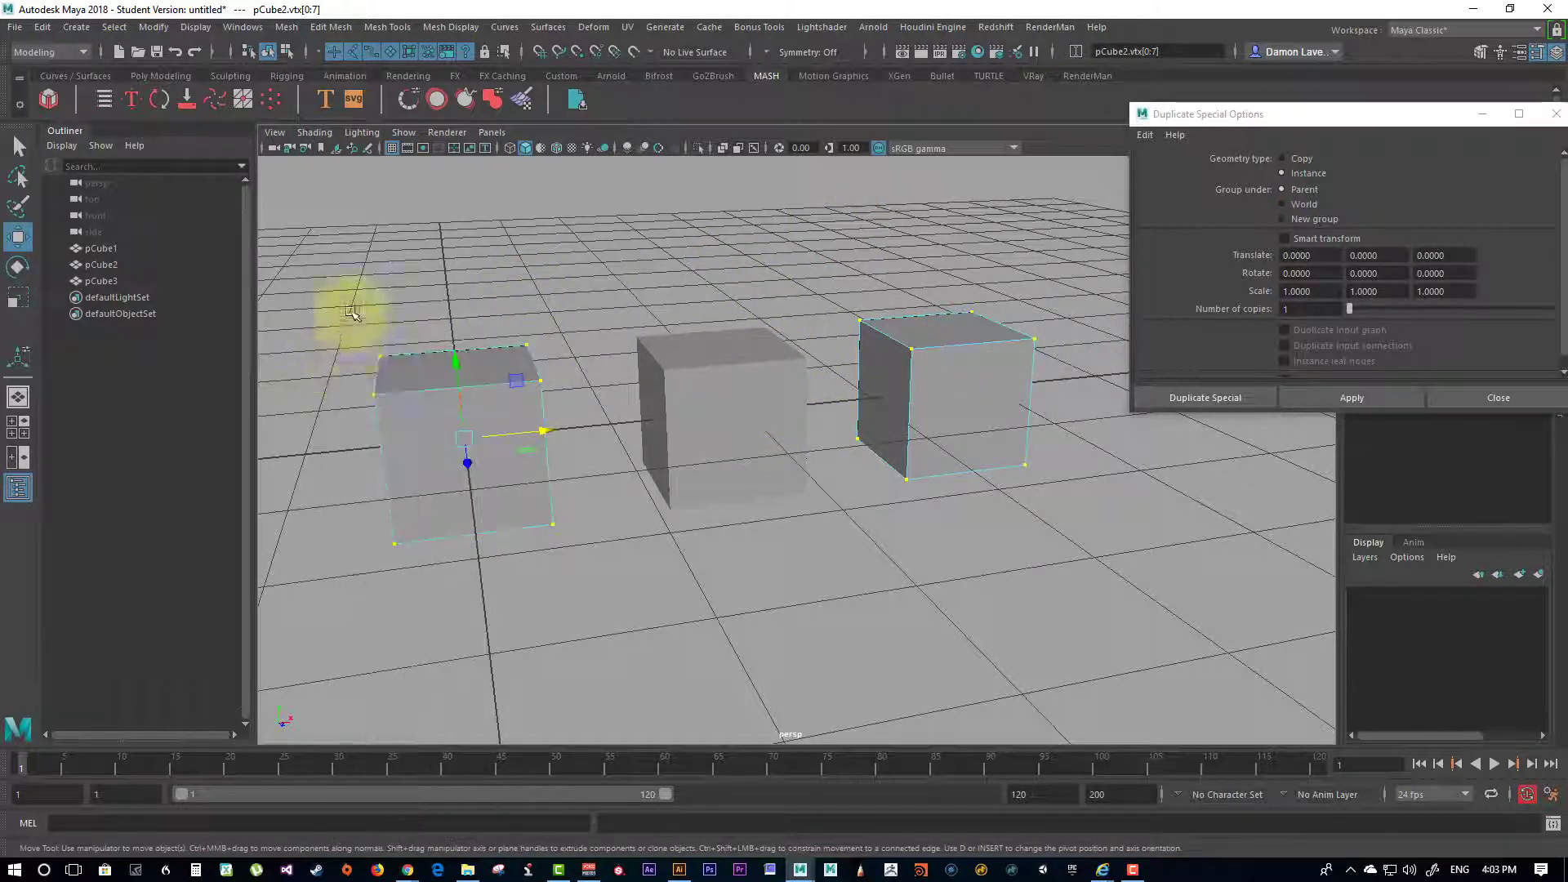
click(383, 358)
drag(367, 280, 372, 200)
key(ctrl+z)
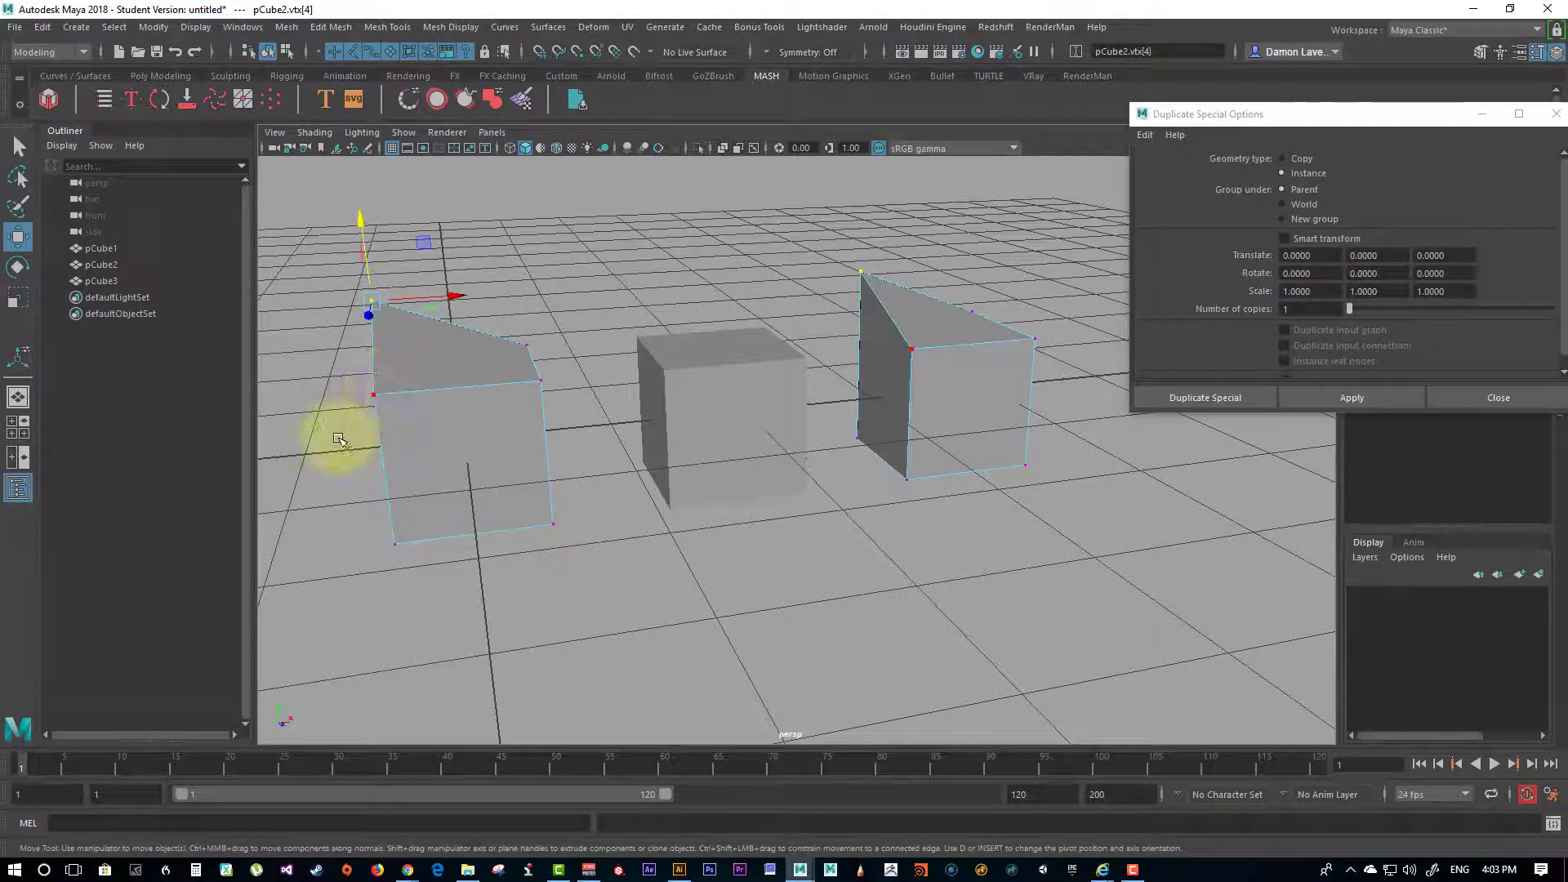
click(369, 390)
drag(369, 390, 432, 394)
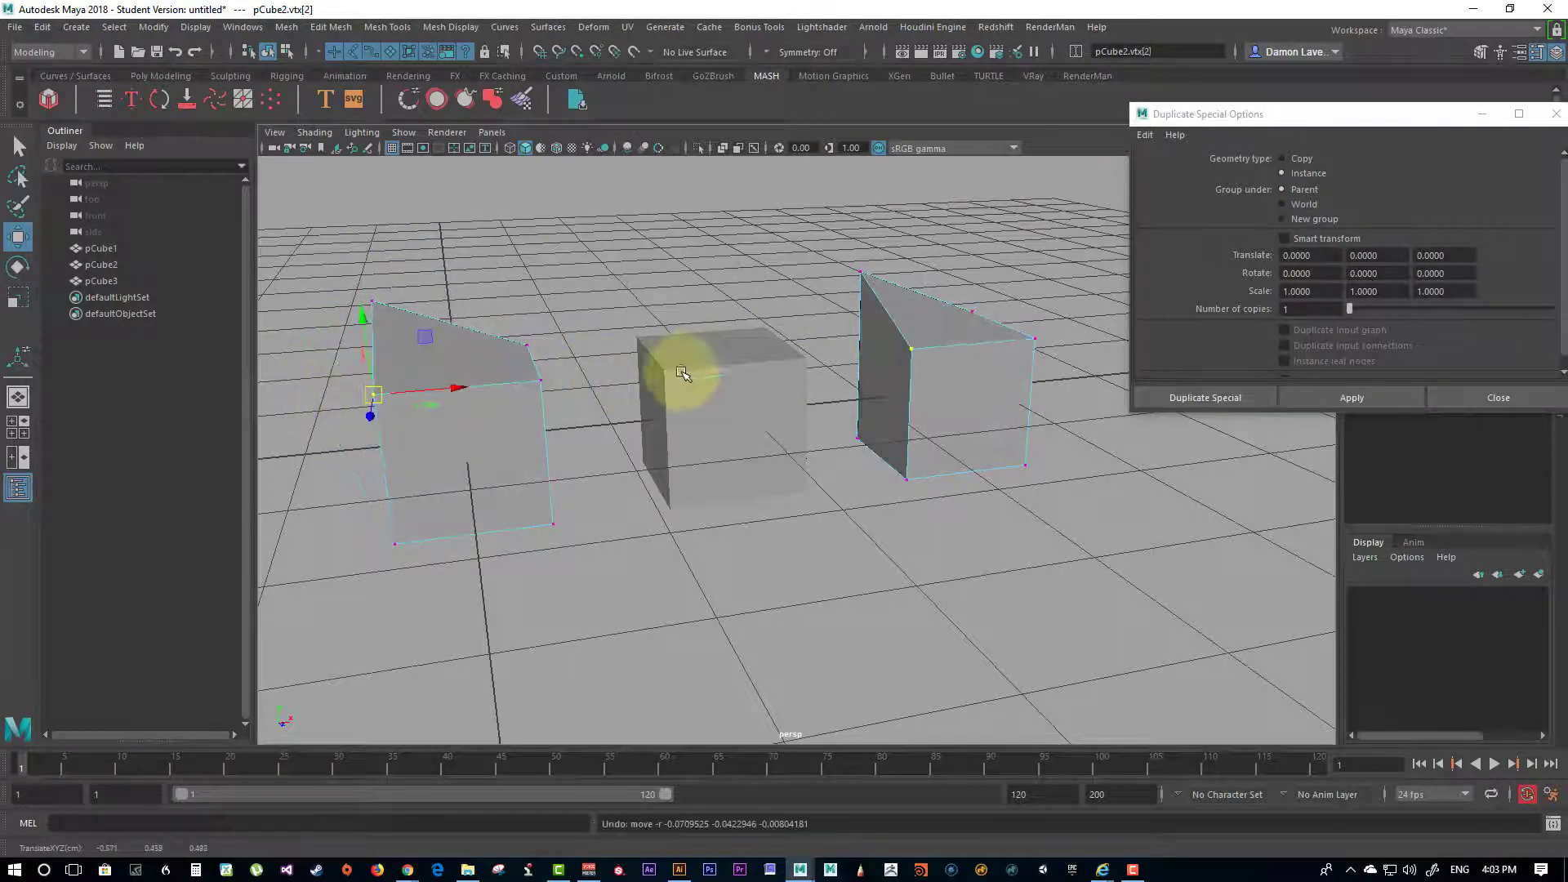
Step: Select all vertices of pCube2 and compare its deformed shape with the instance and the regular copy
alt+drag(683, 375, 490, 413)
alt+right_drag(517, 518, 566, 525)
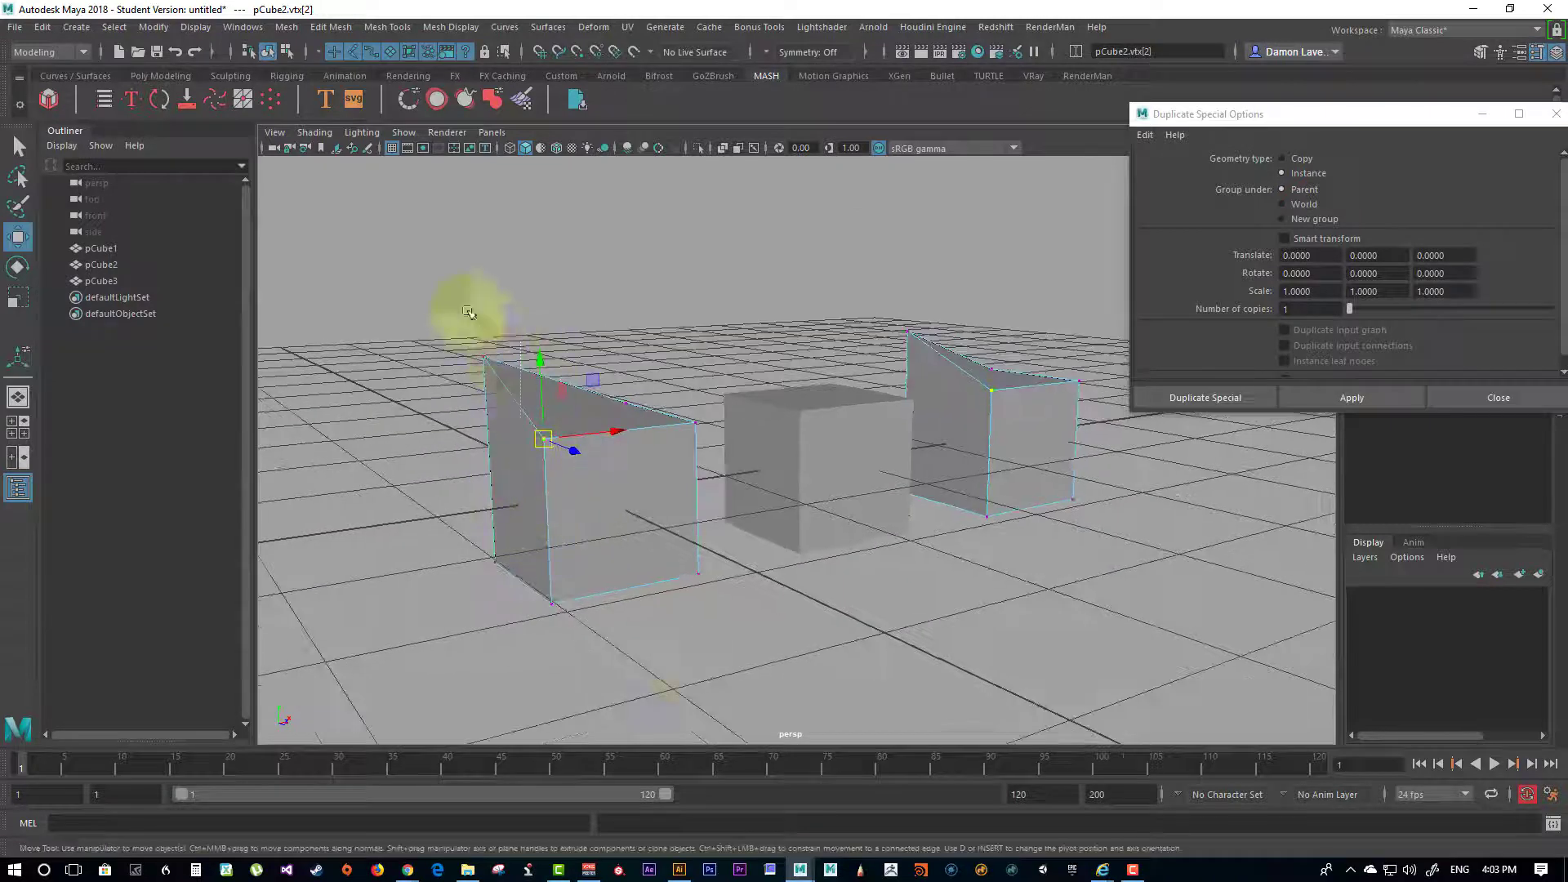
drag(472, 308, 745, 686)
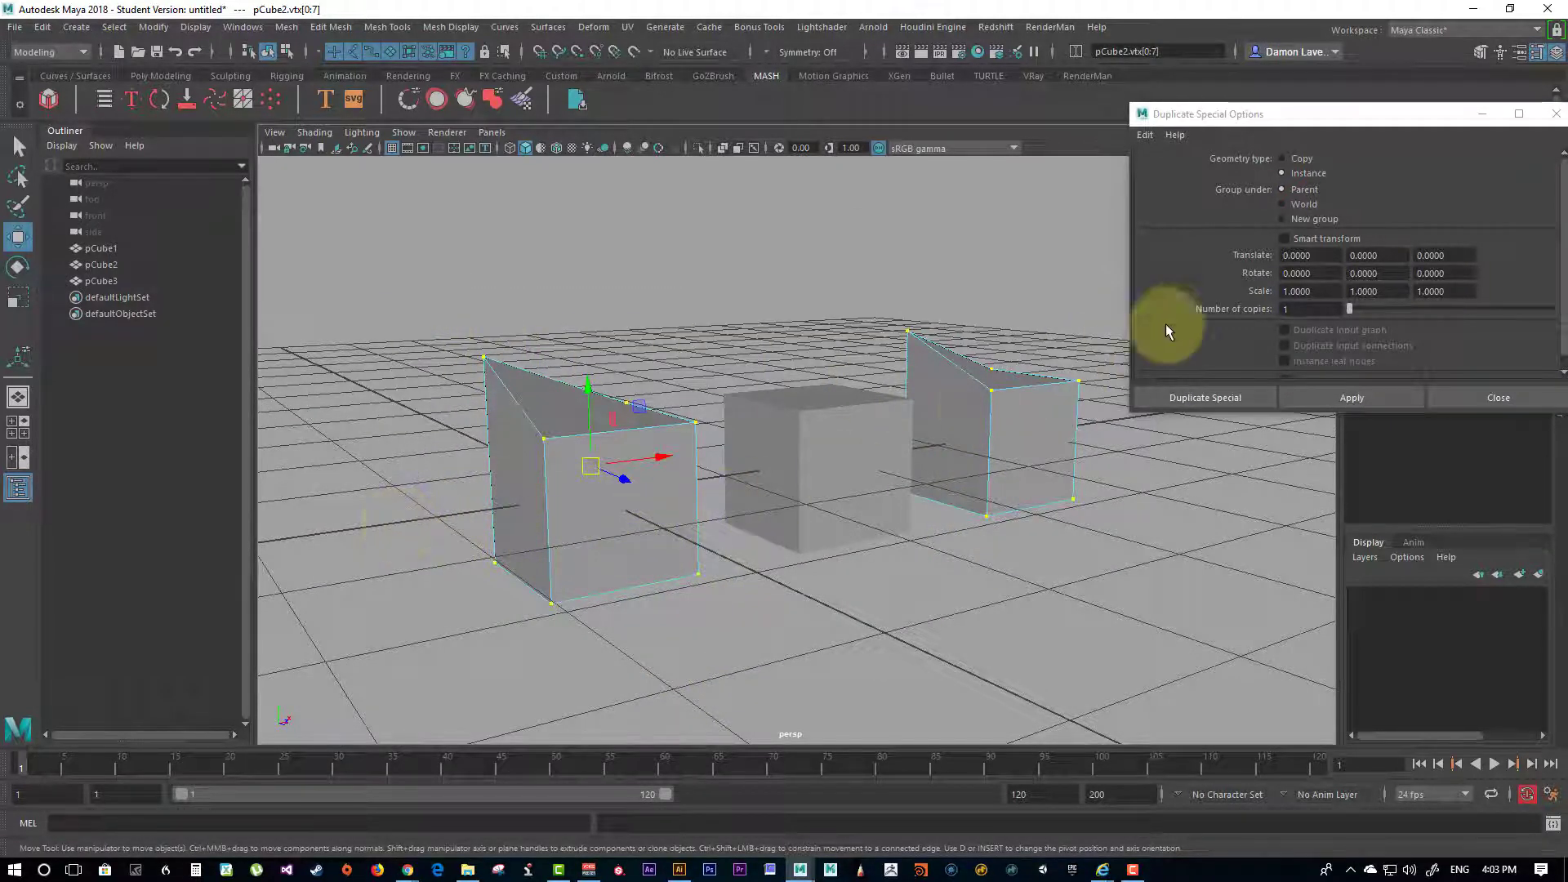
alt+middle_drag(1012, 459, 849, 629)
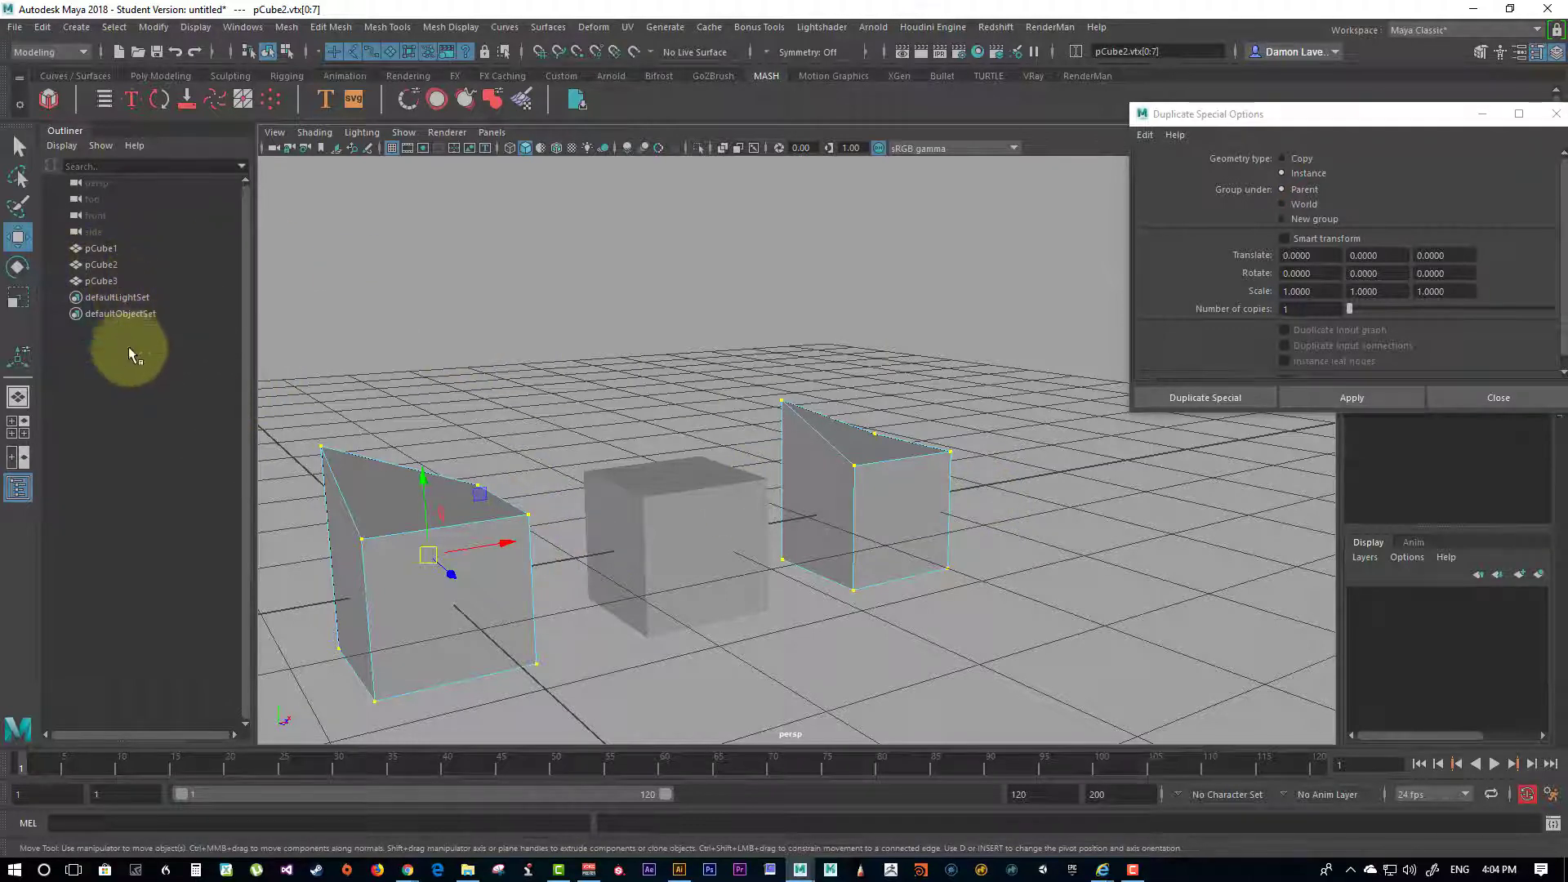
alt+drag(939, 513, 850, 461)
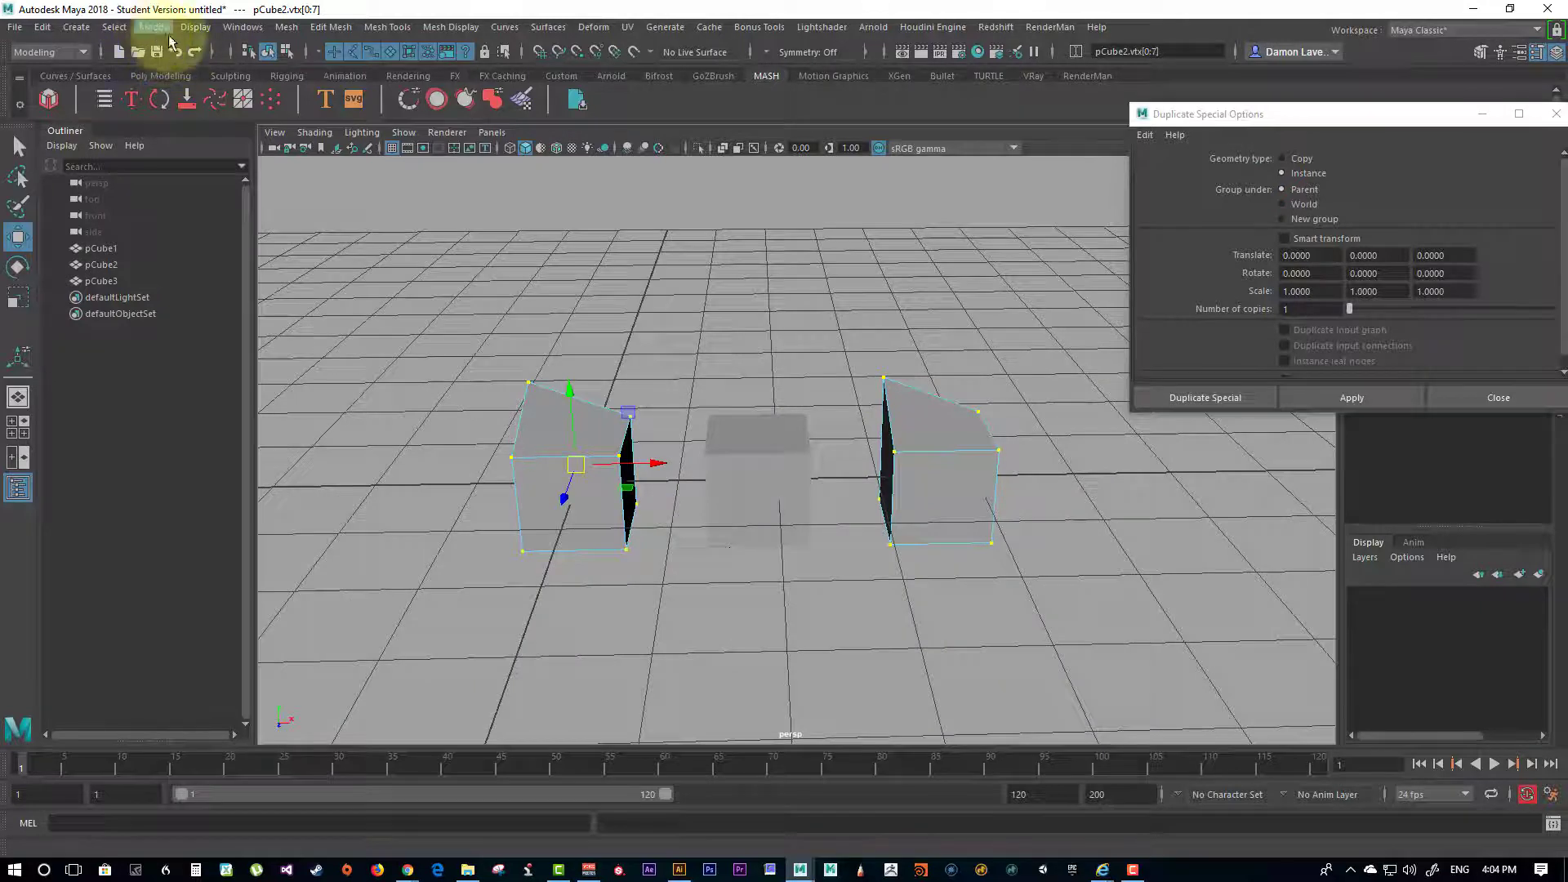
Step: Open the Node Editor and graph the input and output connections of pCubeShape2, shifting its node slightly up
click(286, 27)
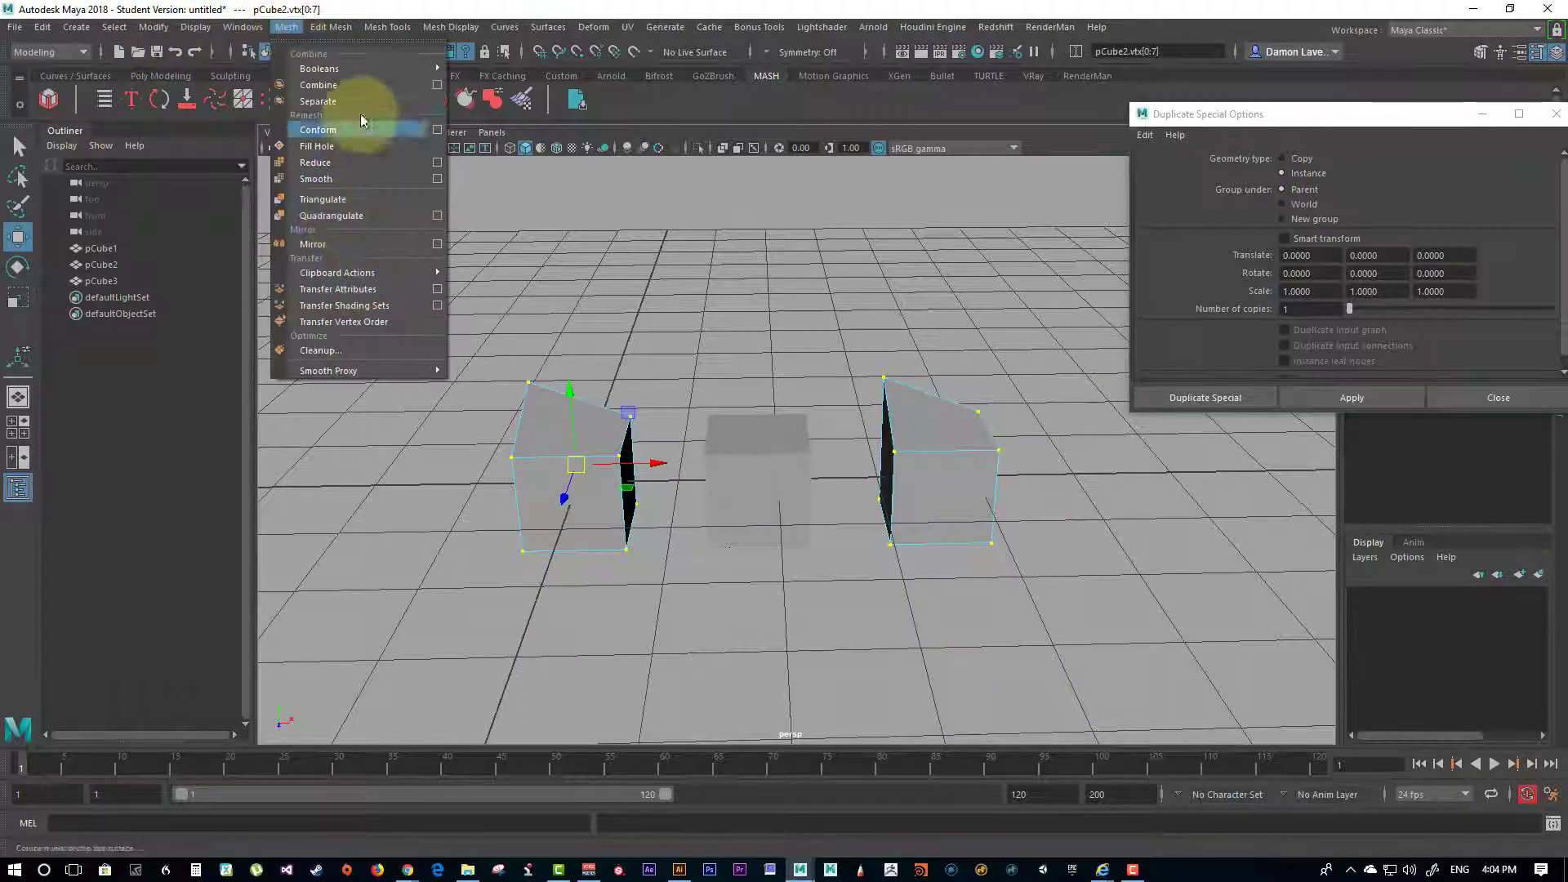
click(245, 27)
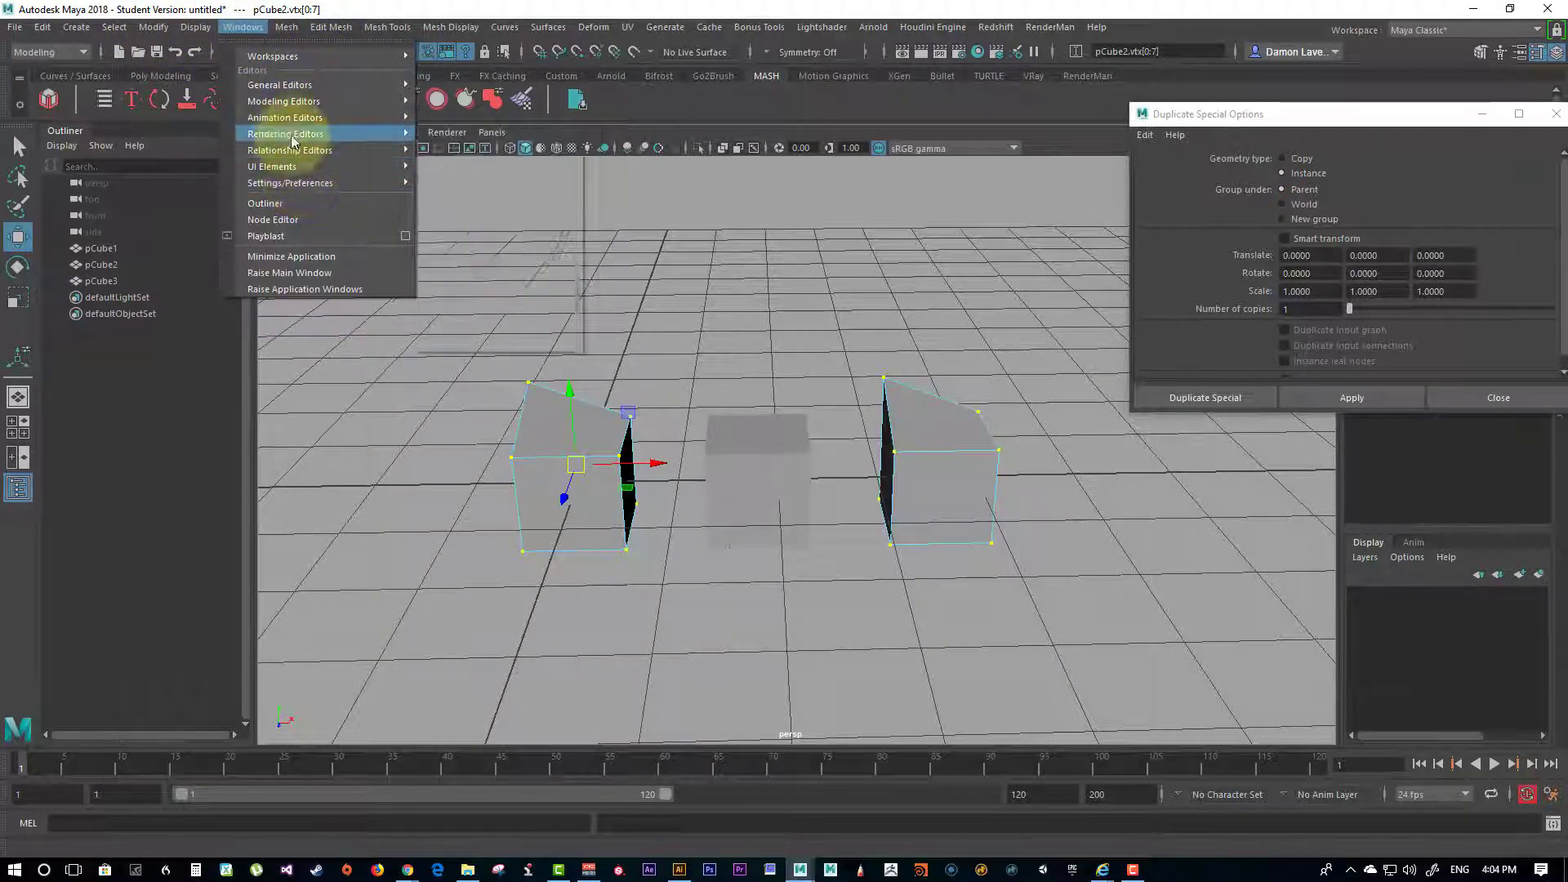
mouse_move(305, 121)
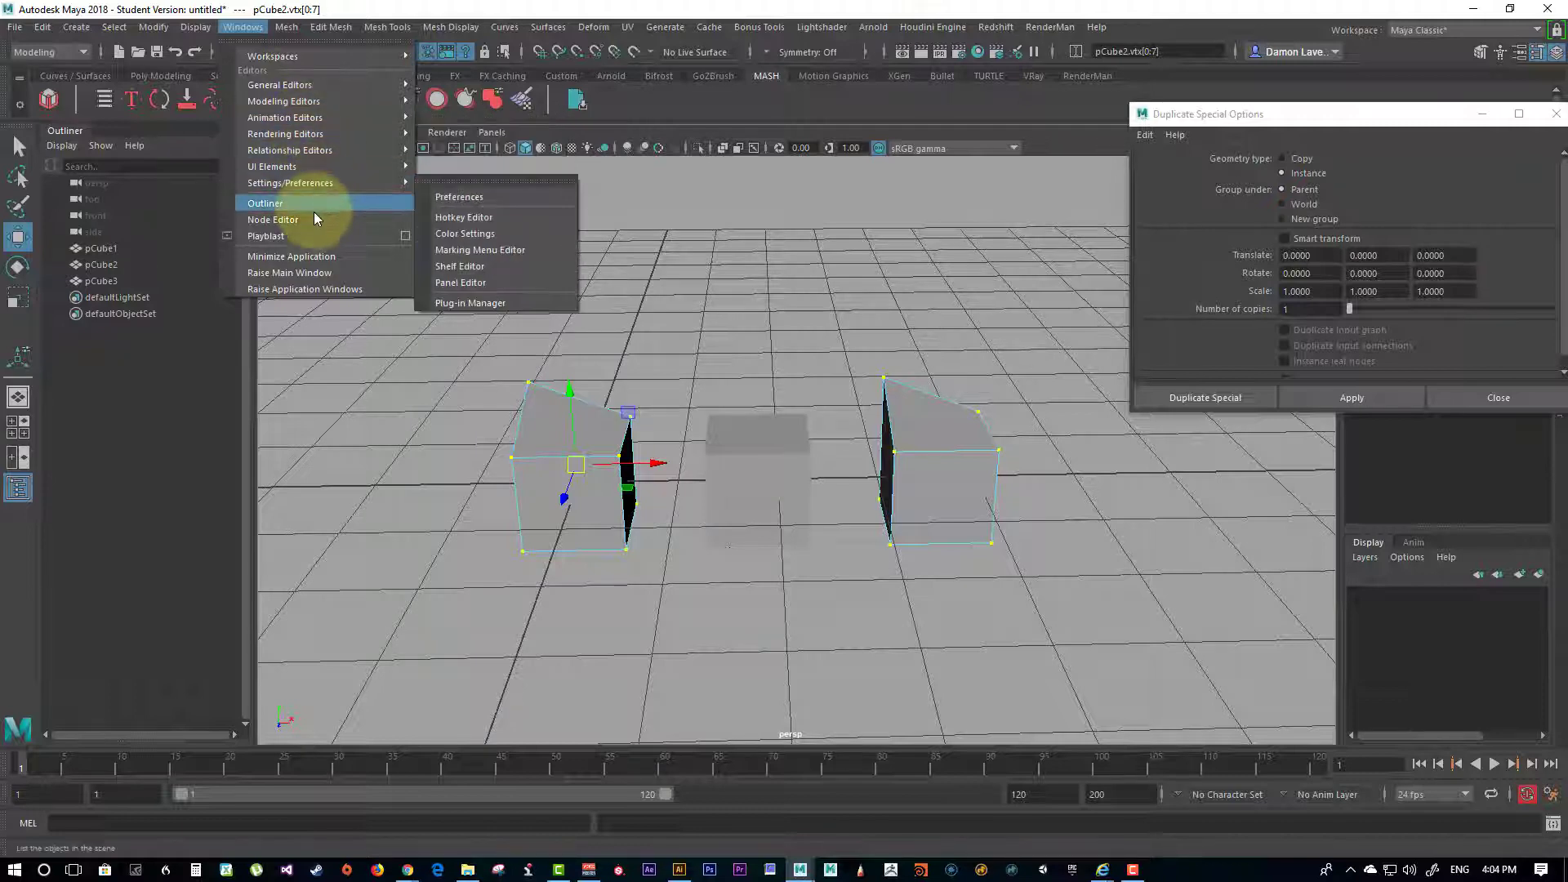
key(Escape)
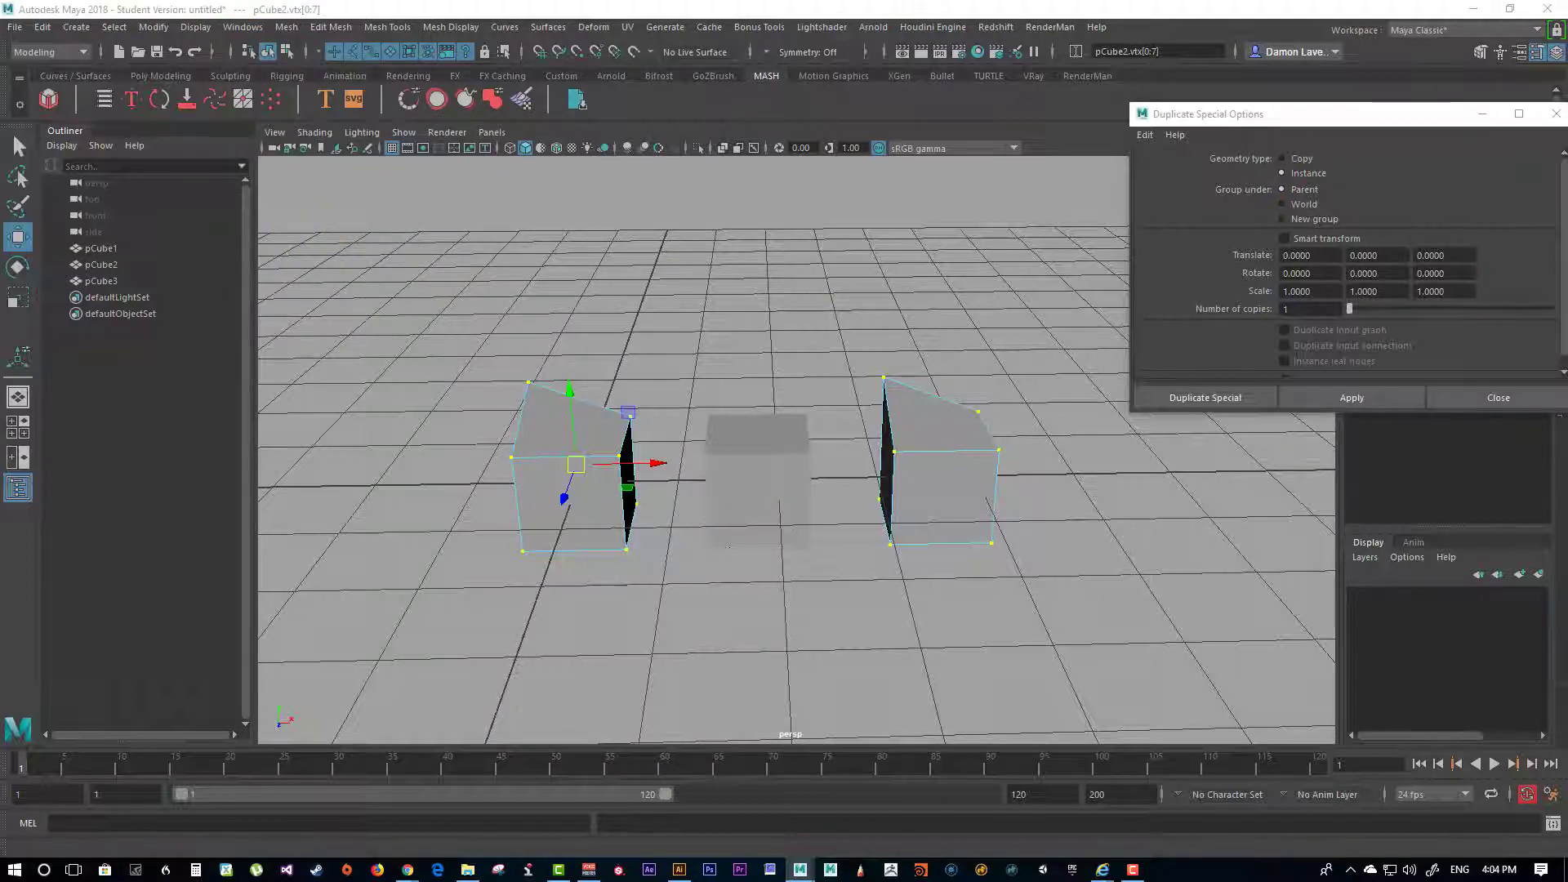
drag(1050, 262, 810, 209)
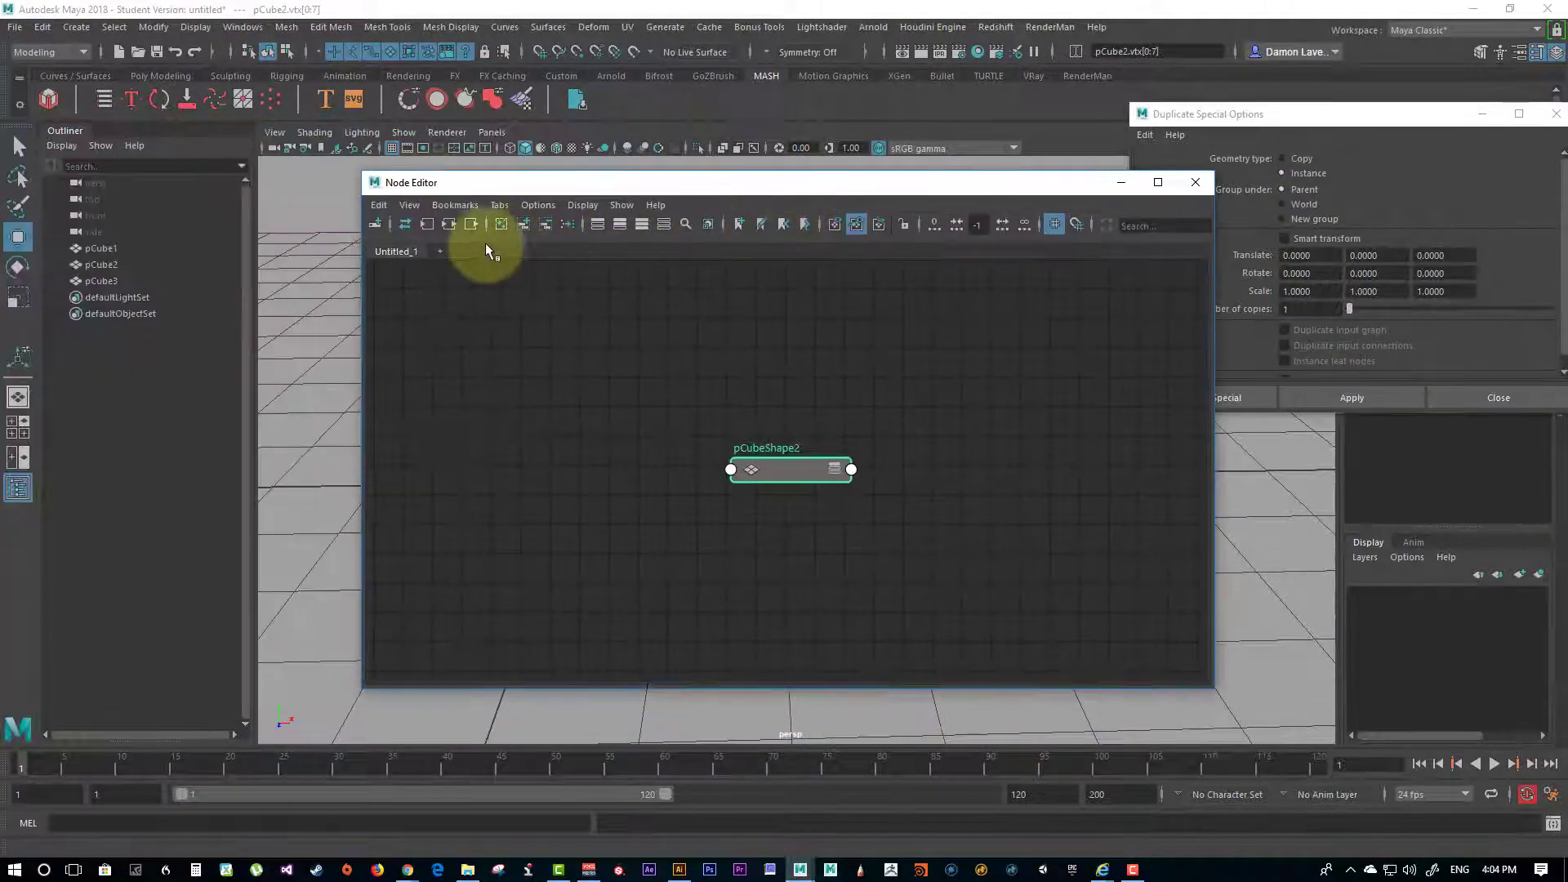
click(448, 224)
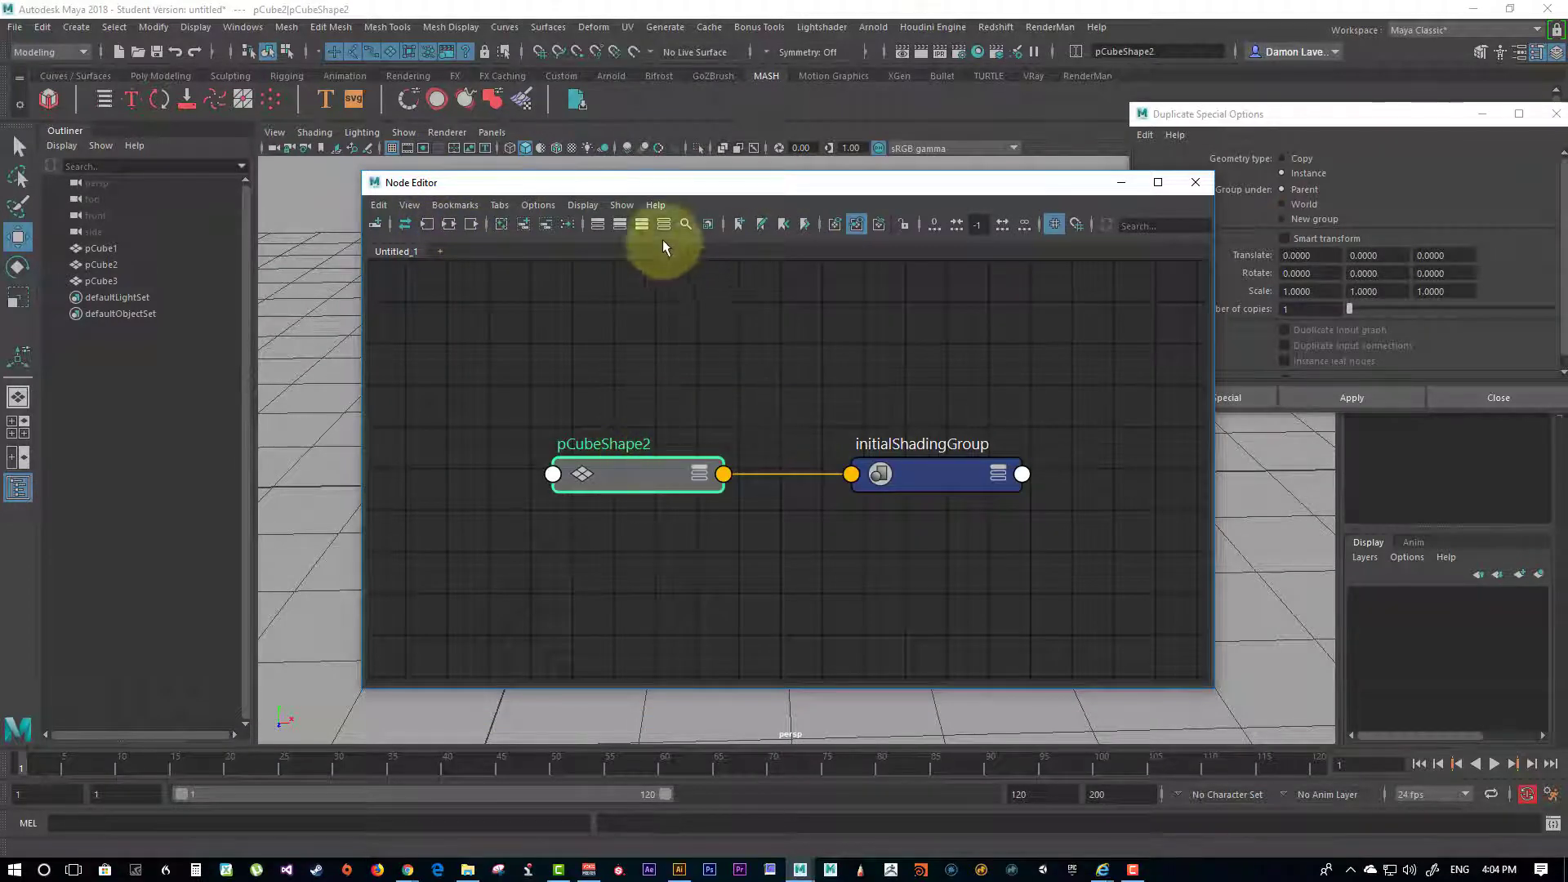
drag(595, 486, 613, 449)
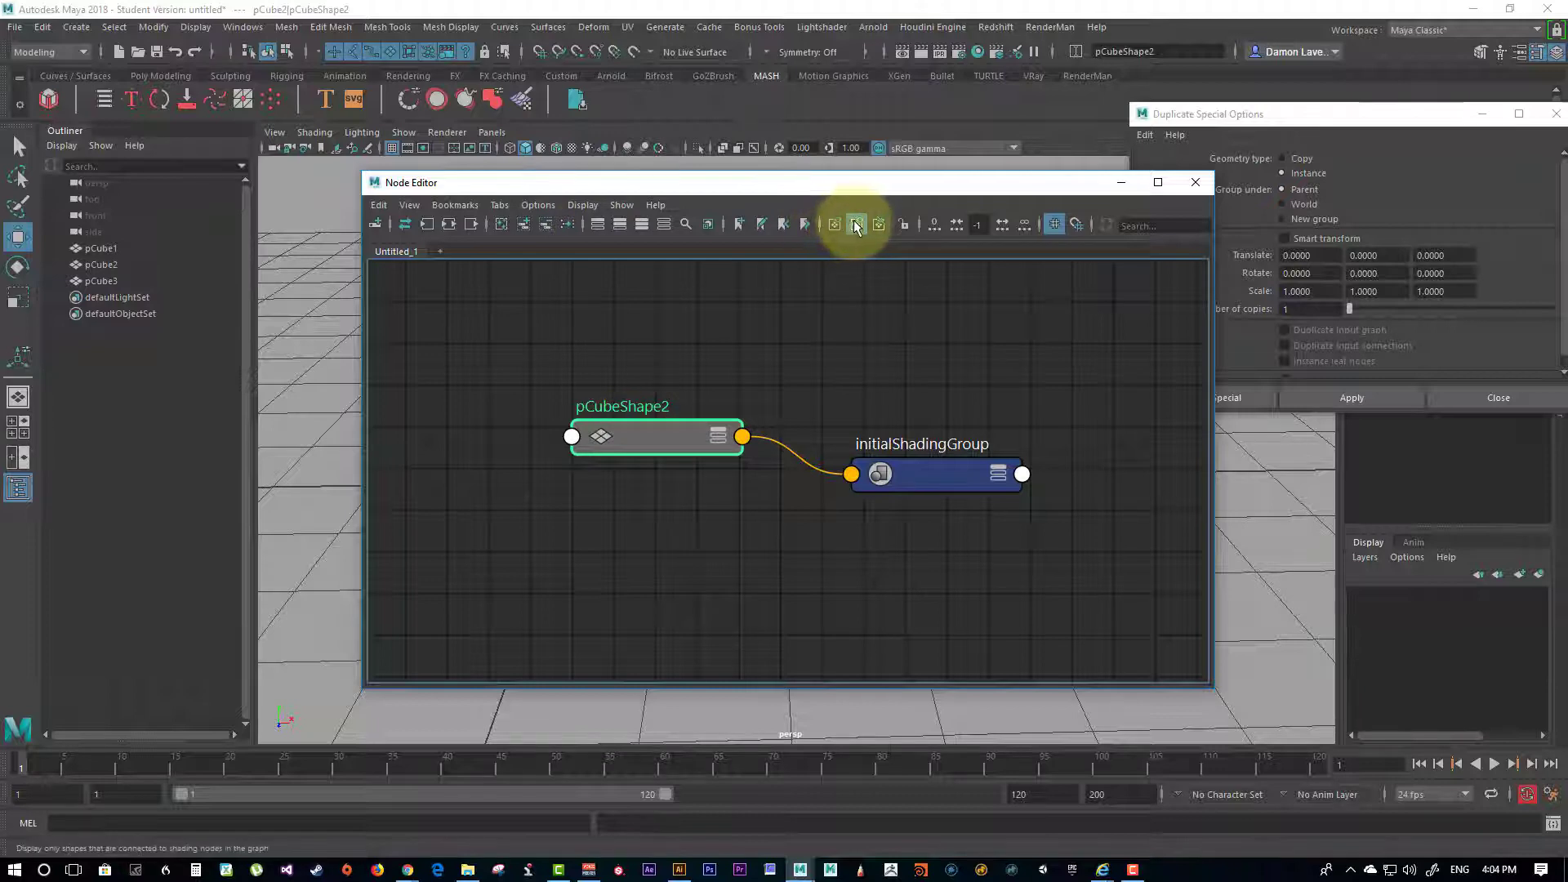
Step: Add the pCube2 and pCube3 transform nodes to the existing pCubeShape2 graph in the Node Editor
drag(890, 186, 899, 413)
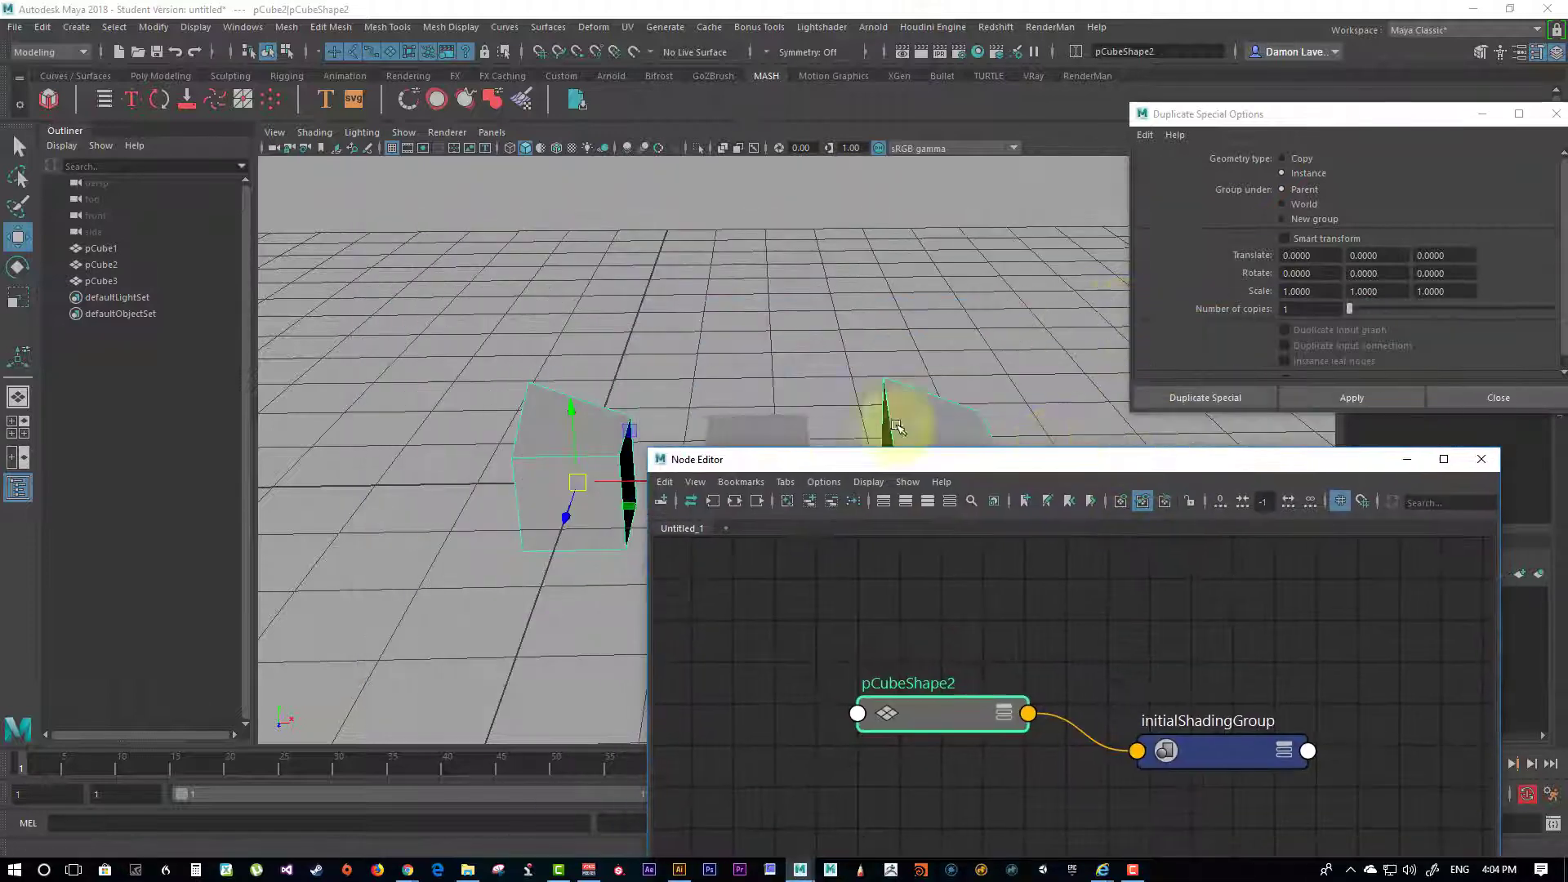
click(517, 465)
shift+click(947, 408)
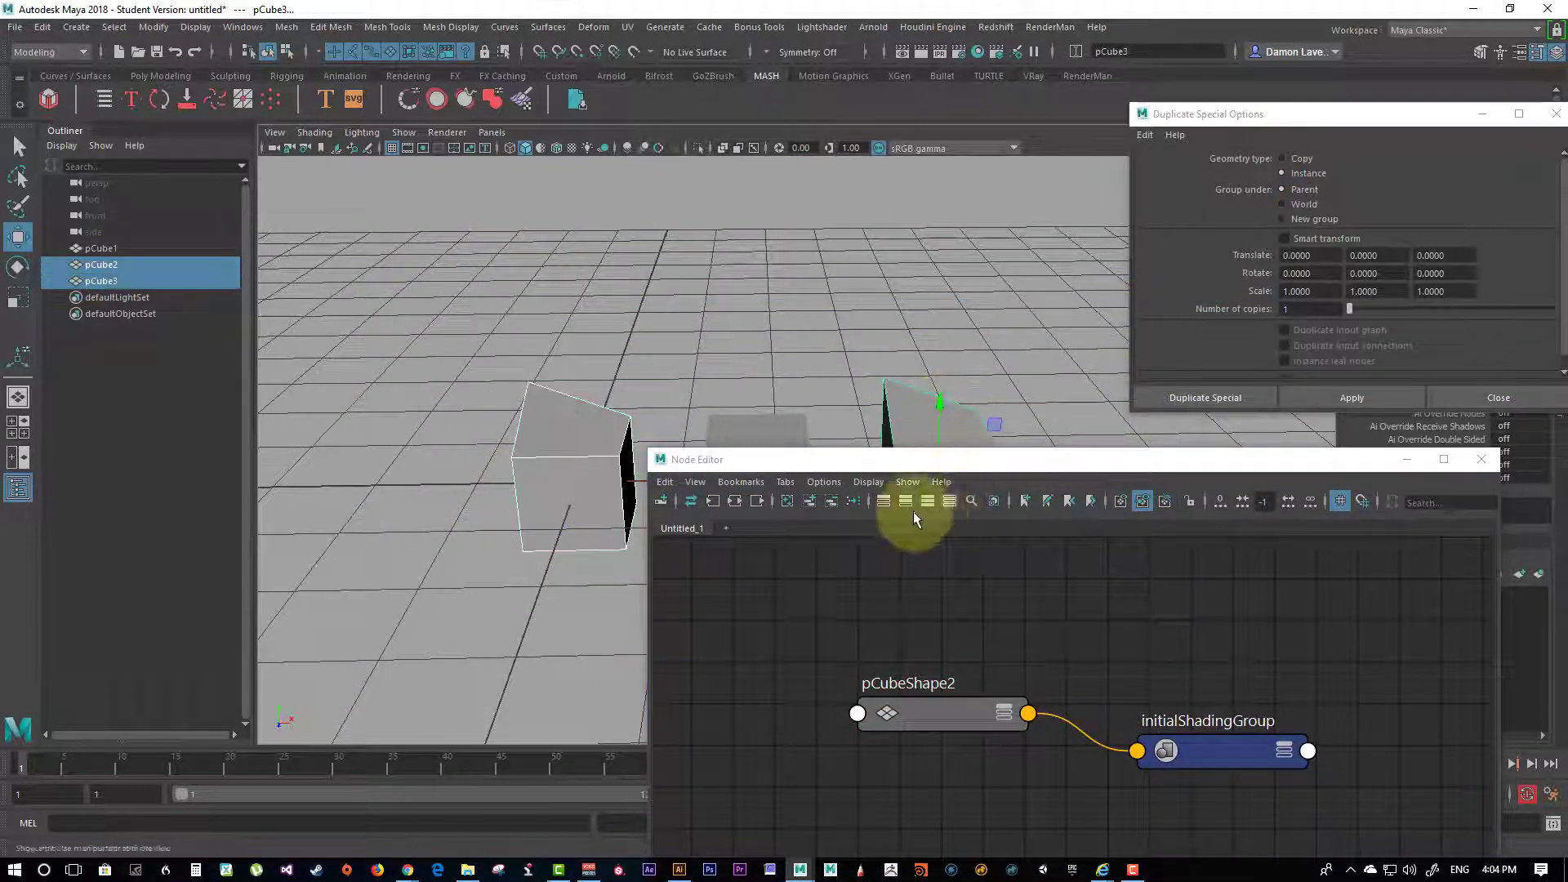
click(809, 501)
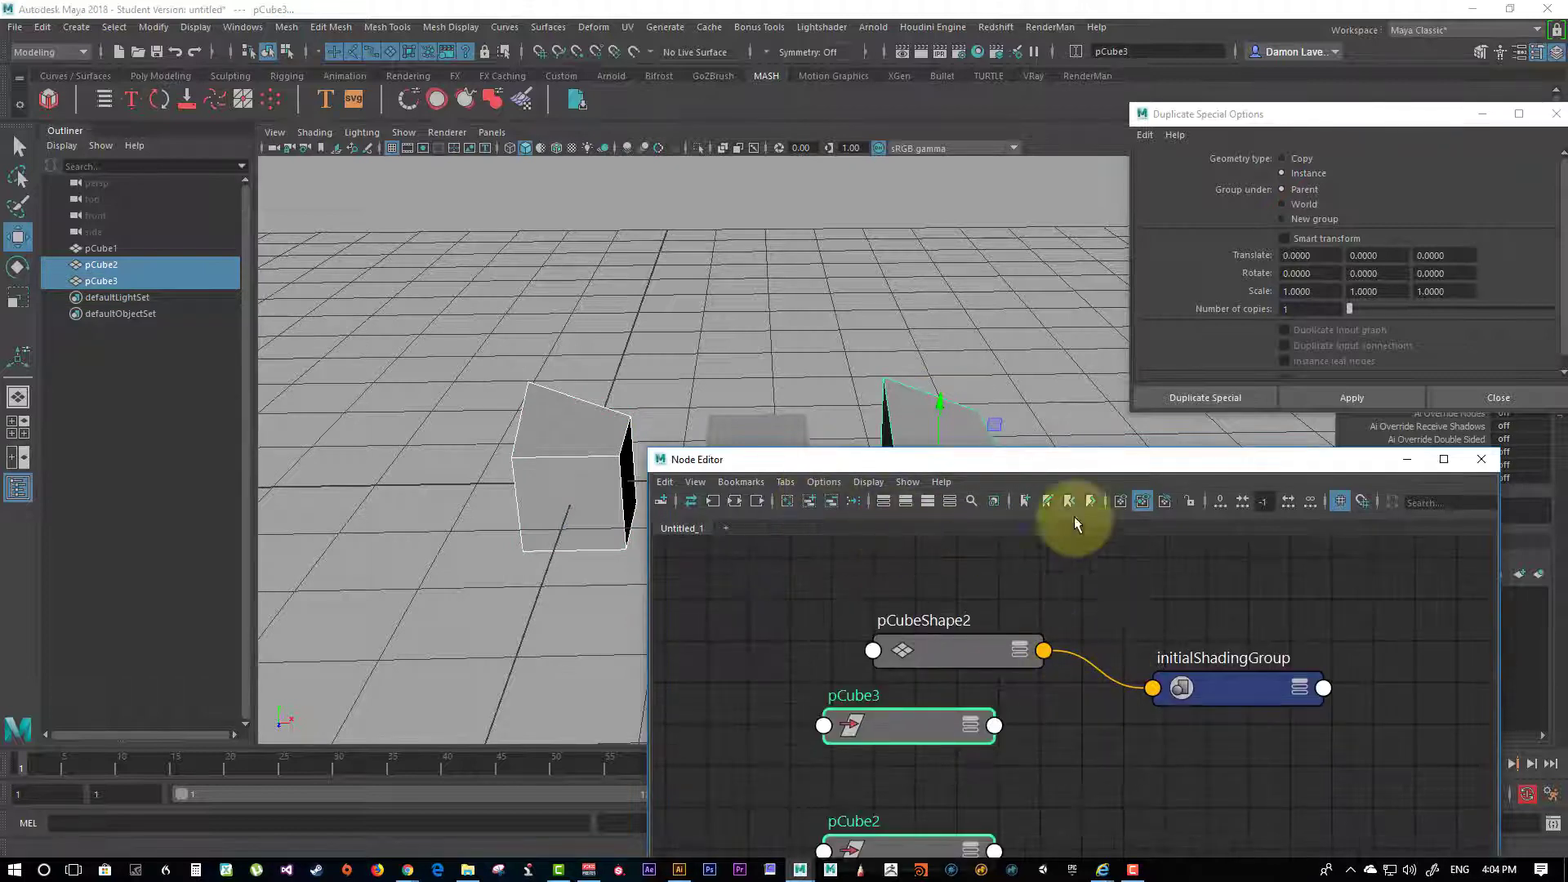
drag(1004, 461, 888, 192)
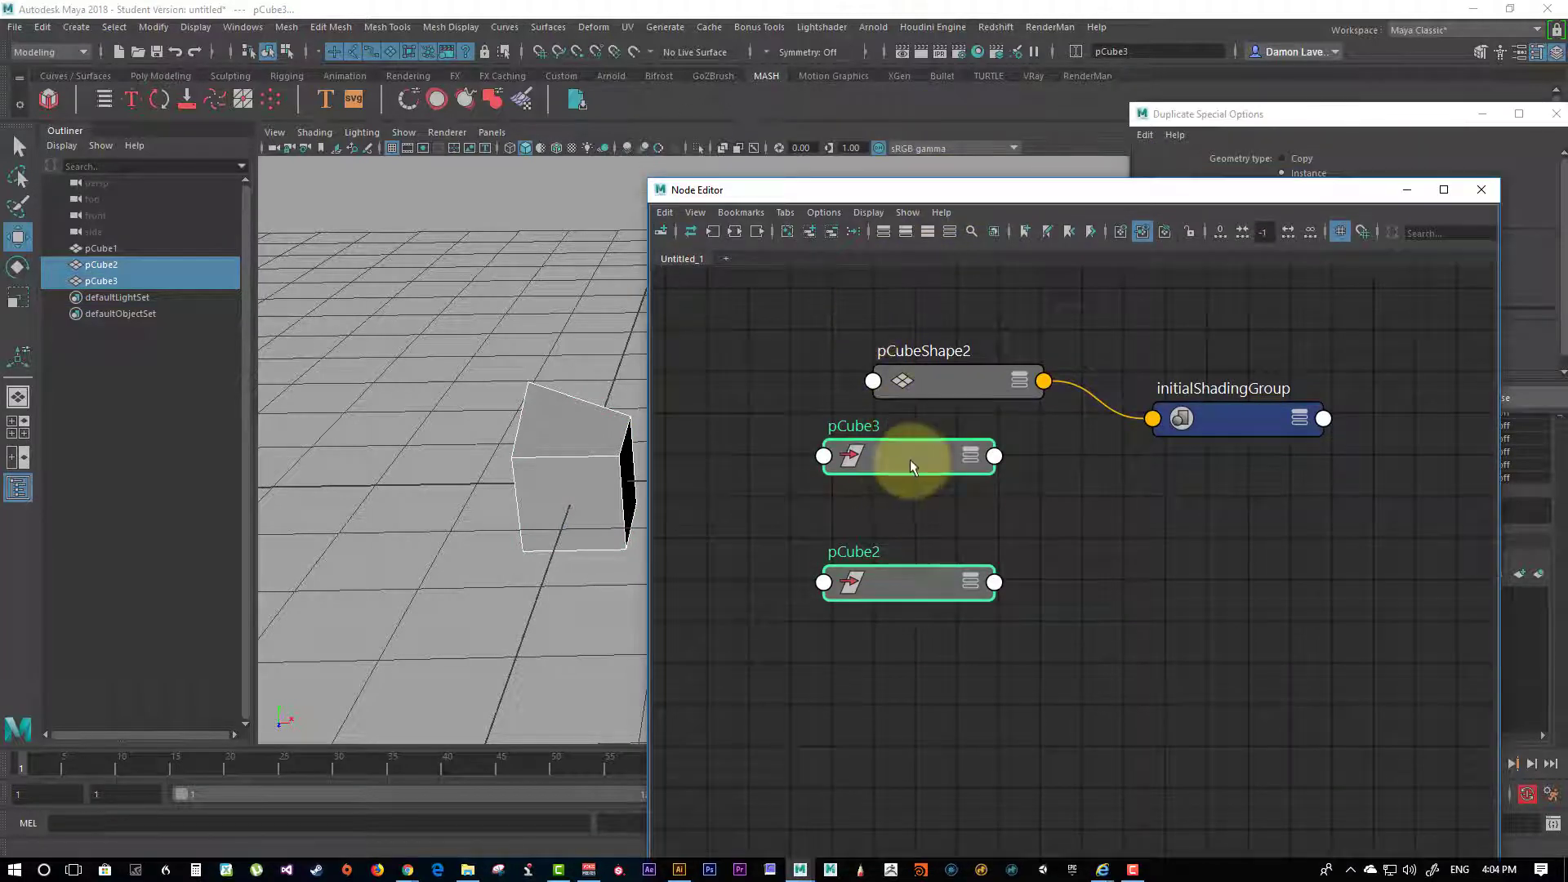
Step: Arrange the graph so pCube3 sits above and pCube2 below, both to the left of pCubeShape2
drag(910, 458, 765, 466)
click(985, 501)
drag(929, 372, 981, 487)
drag(798, 466, 811, 375)
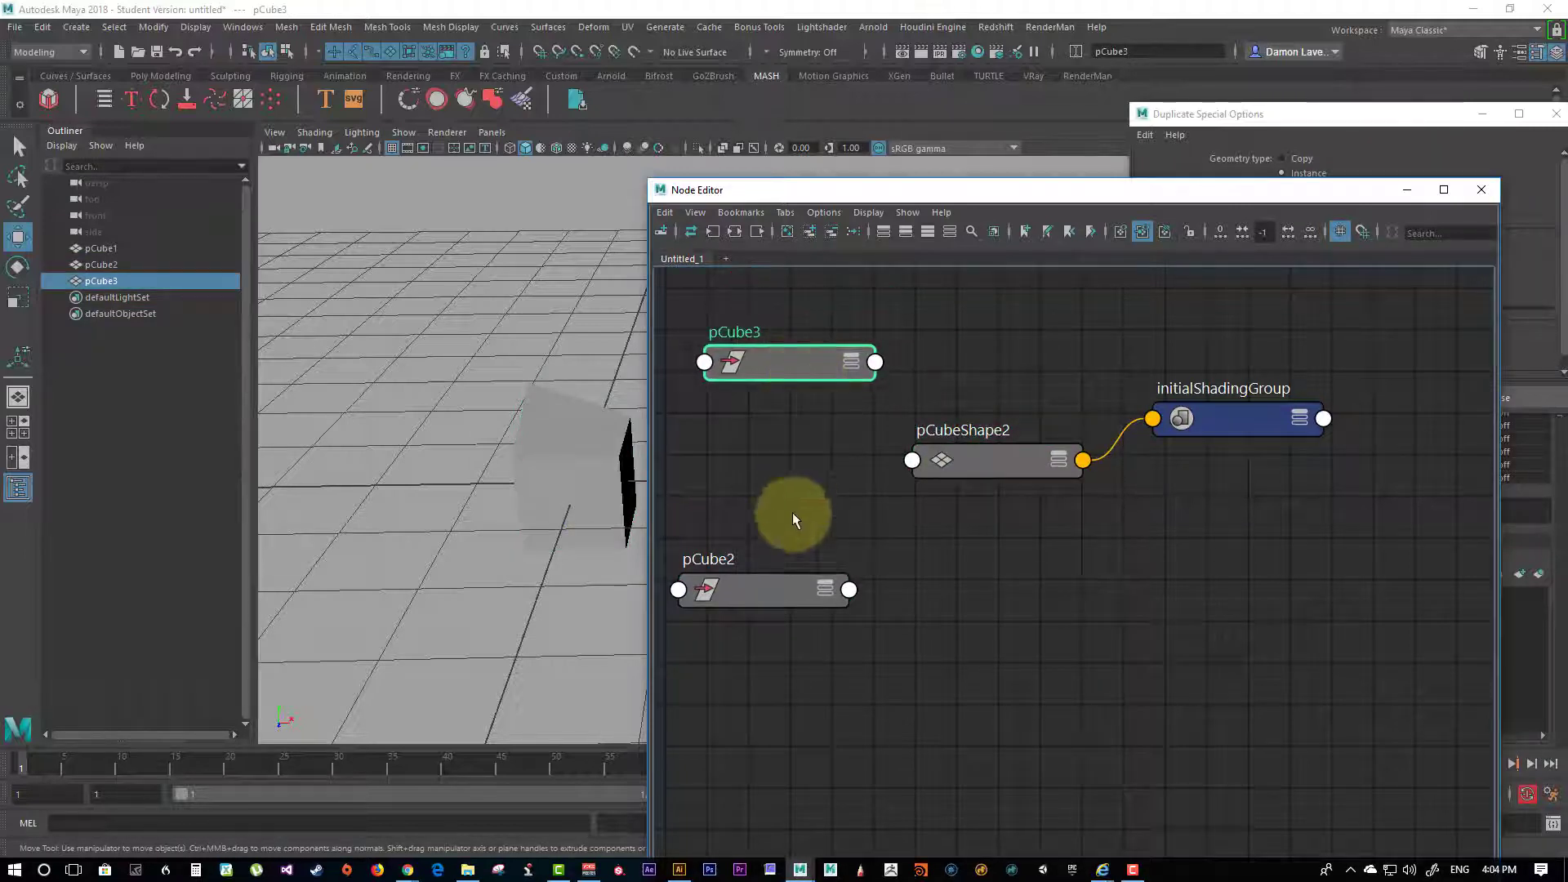
drag(767, 600, 814, 587)
Step: Move the Node Editor out of the way and walk the selection between the cube transforms and pCubeShape2
drag(886, 196, 1118, 265)
key(Down)
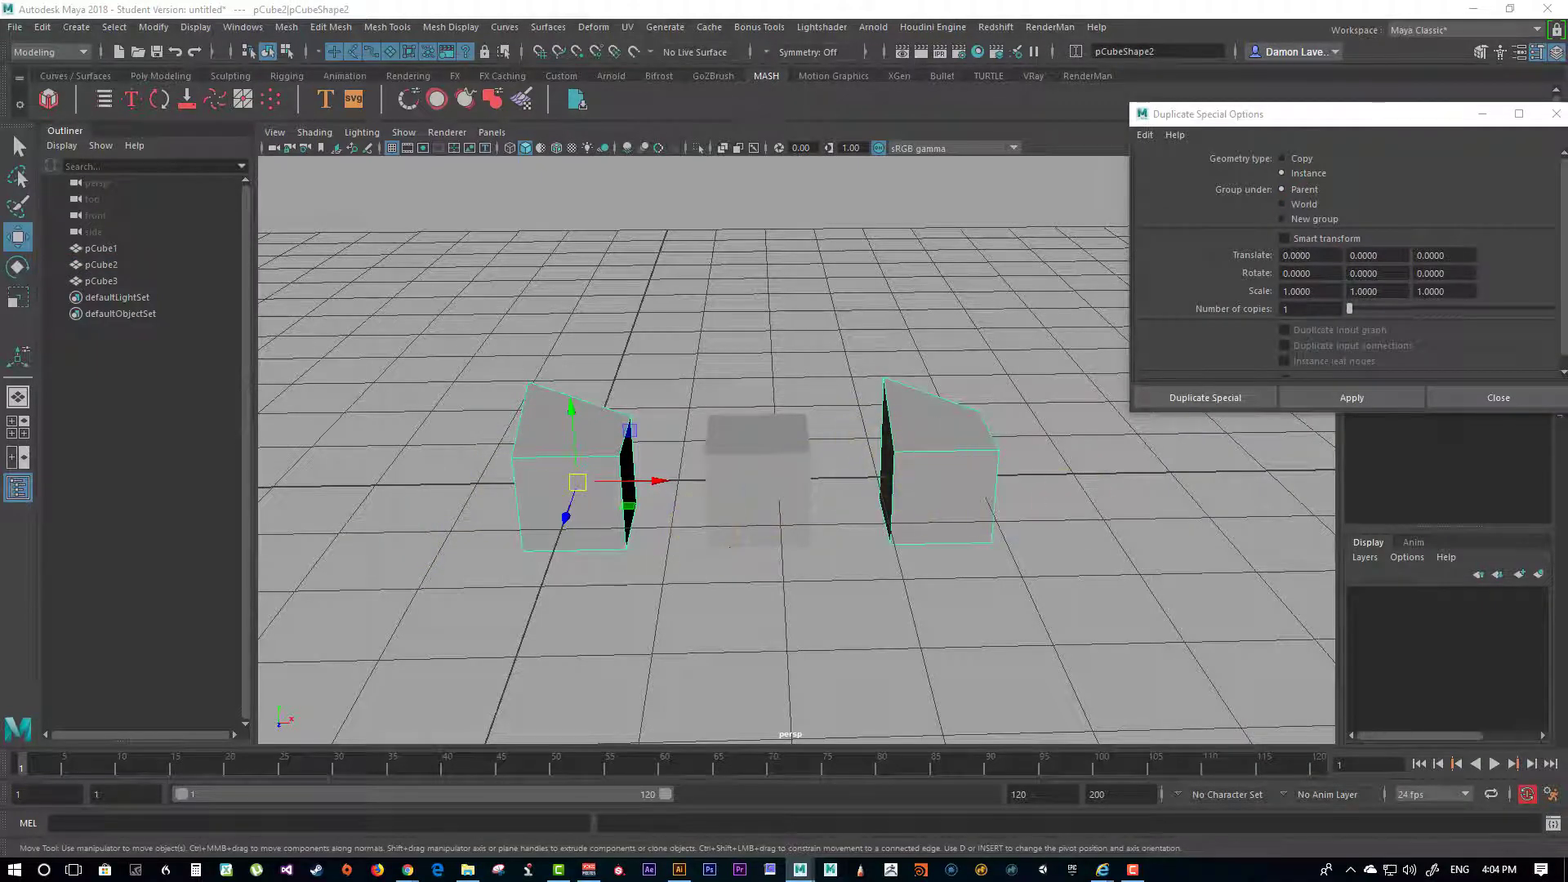
key(Down)
key(Up)
key(Down)
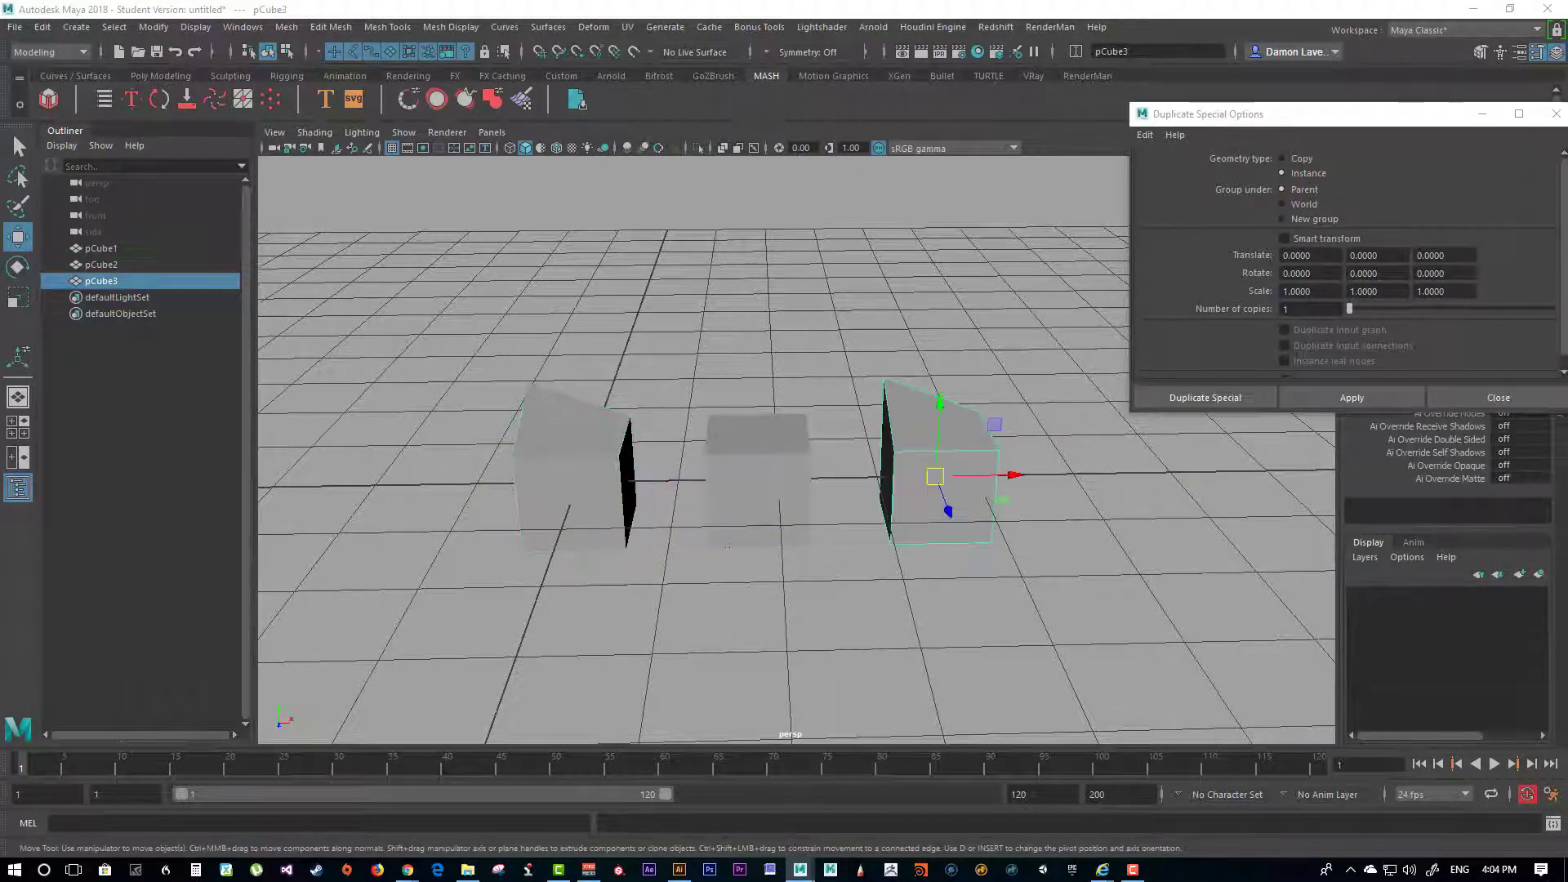
key(Up)
key(Down)
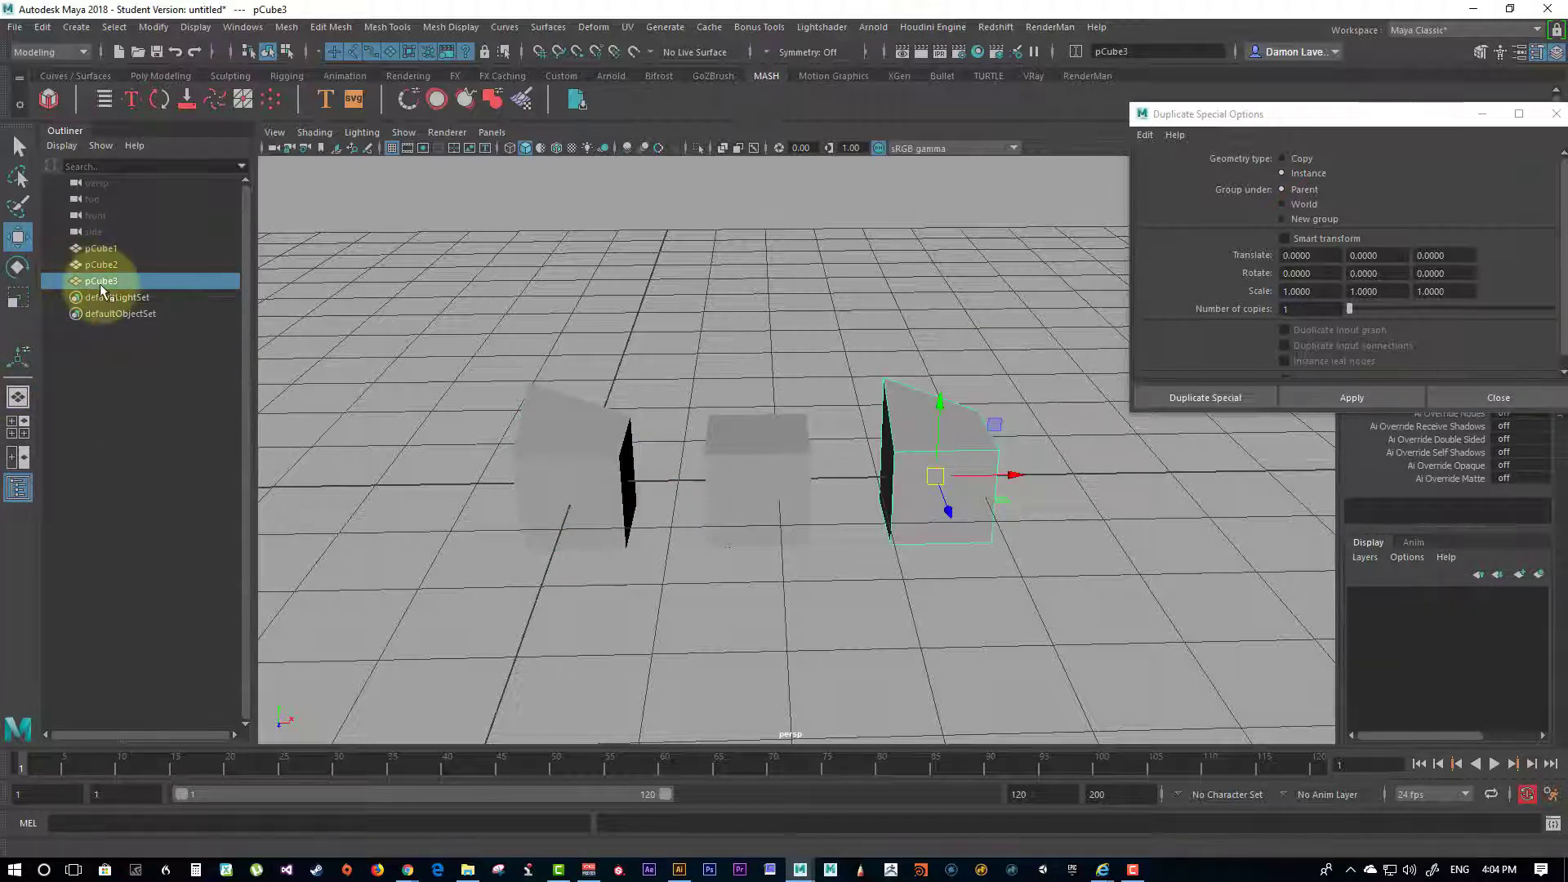
Step: Turn on shape display in the Outliner and expand pCube3 and pCube1 to their shape nodes
click(66, 146)
click(74, 168)
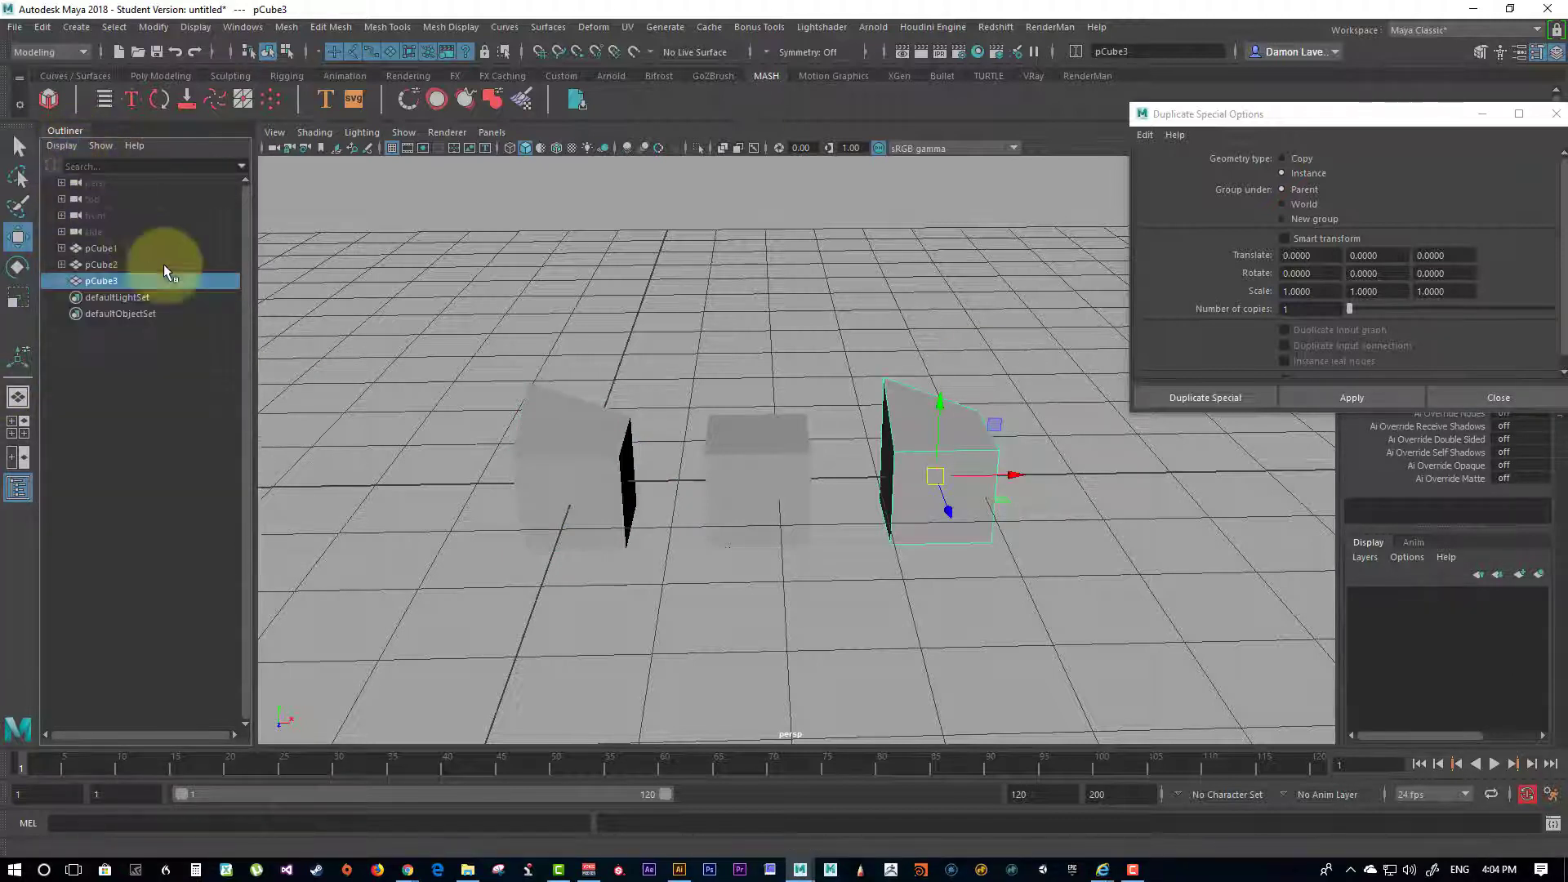
click(61, 281)
click(61, 247)
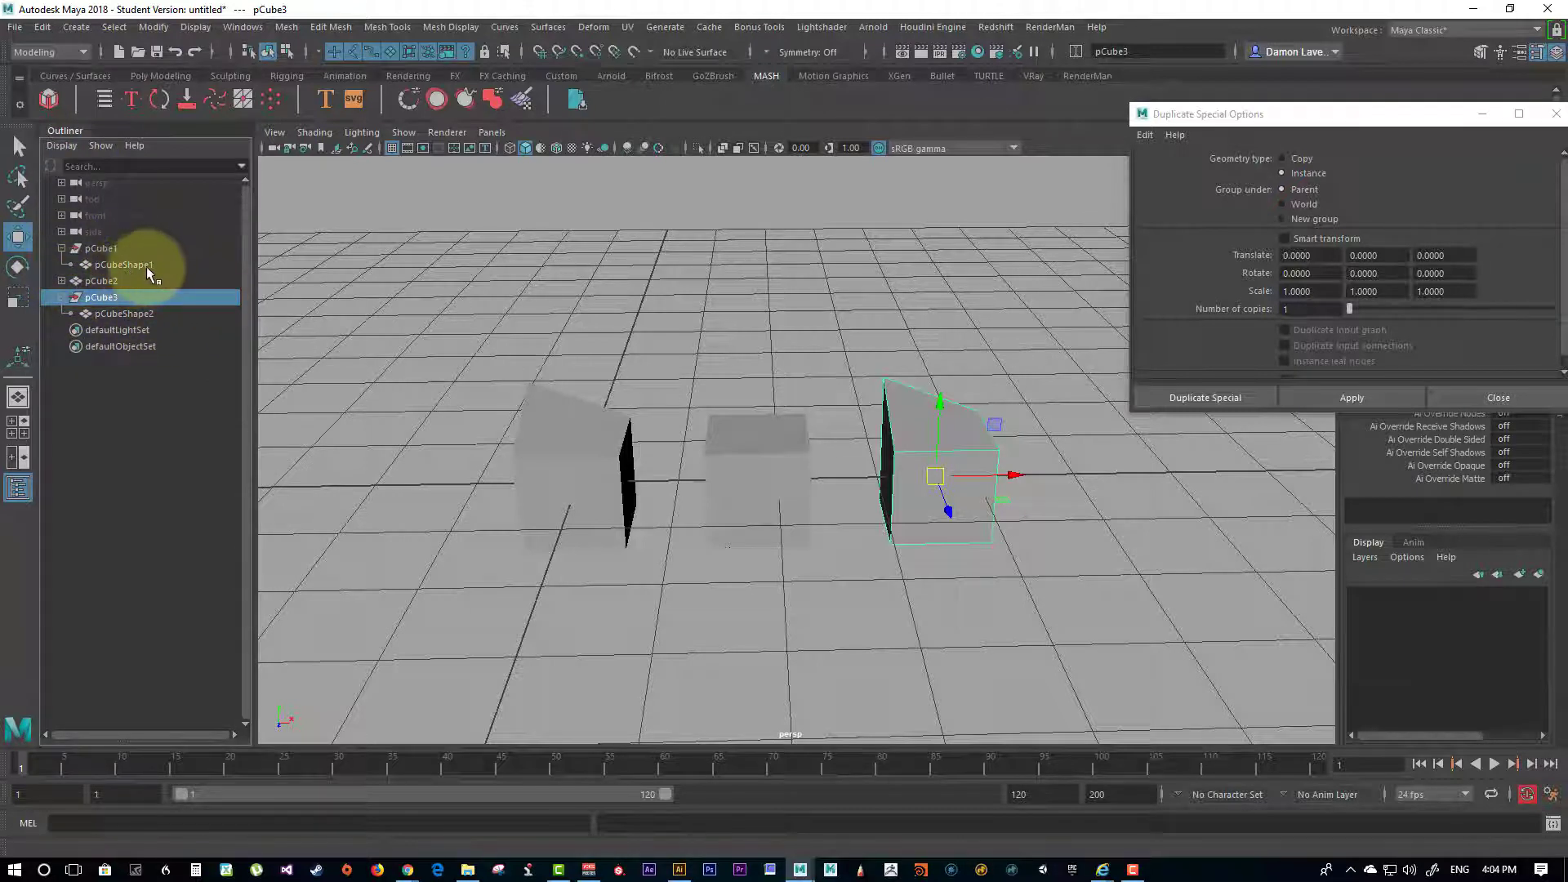
Step: Select pCubeShape2 and pCubeShape1 alternately in the Outliner to compare which cubes each shape node drives
shift+click(122, 314)
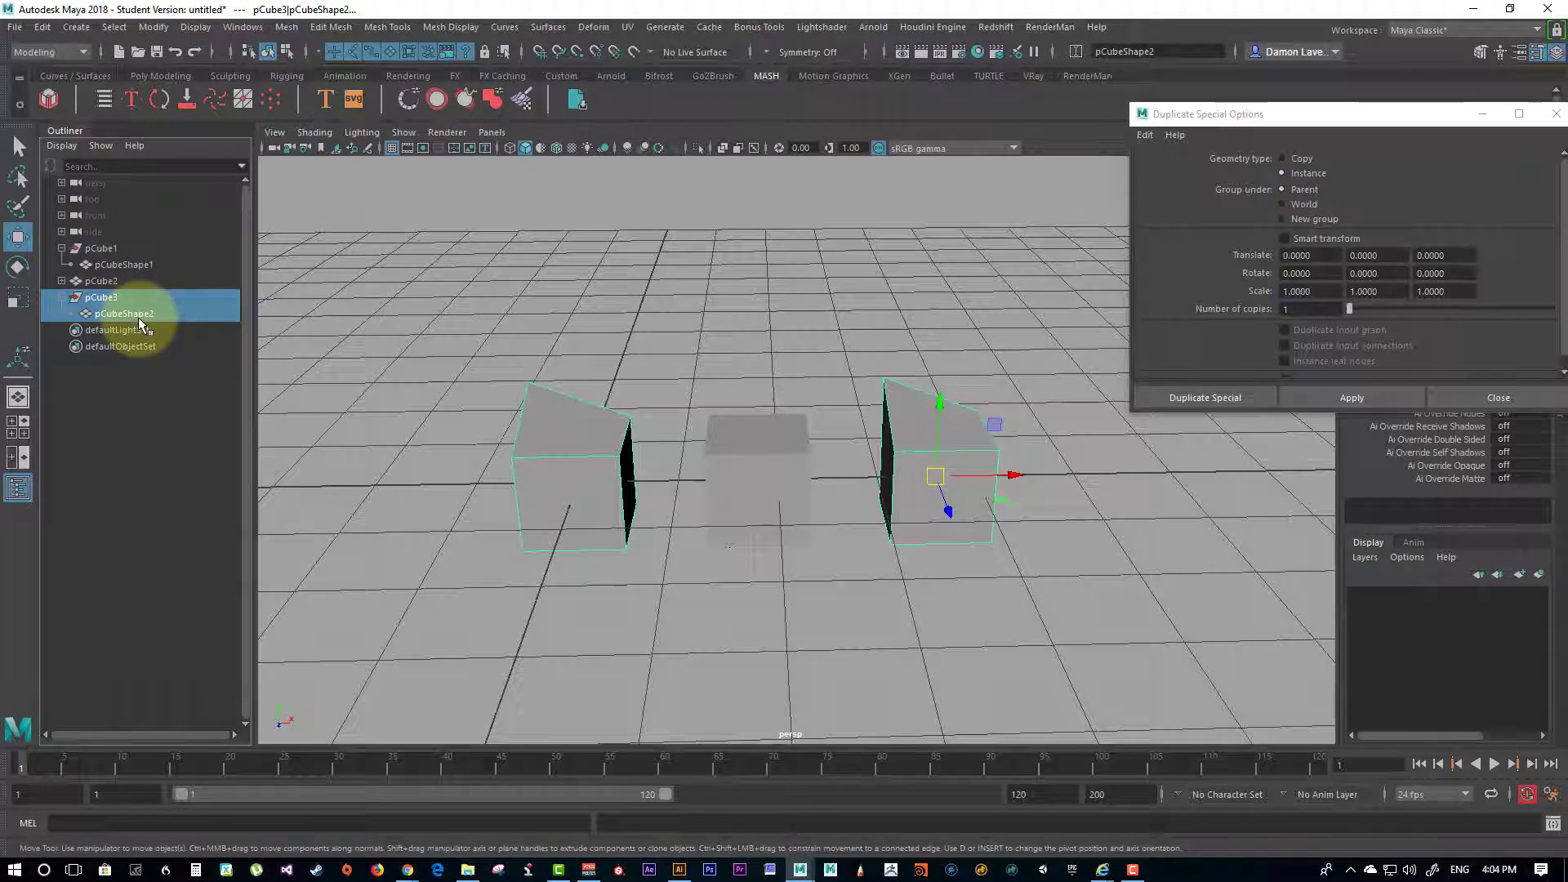
click(140, 315)
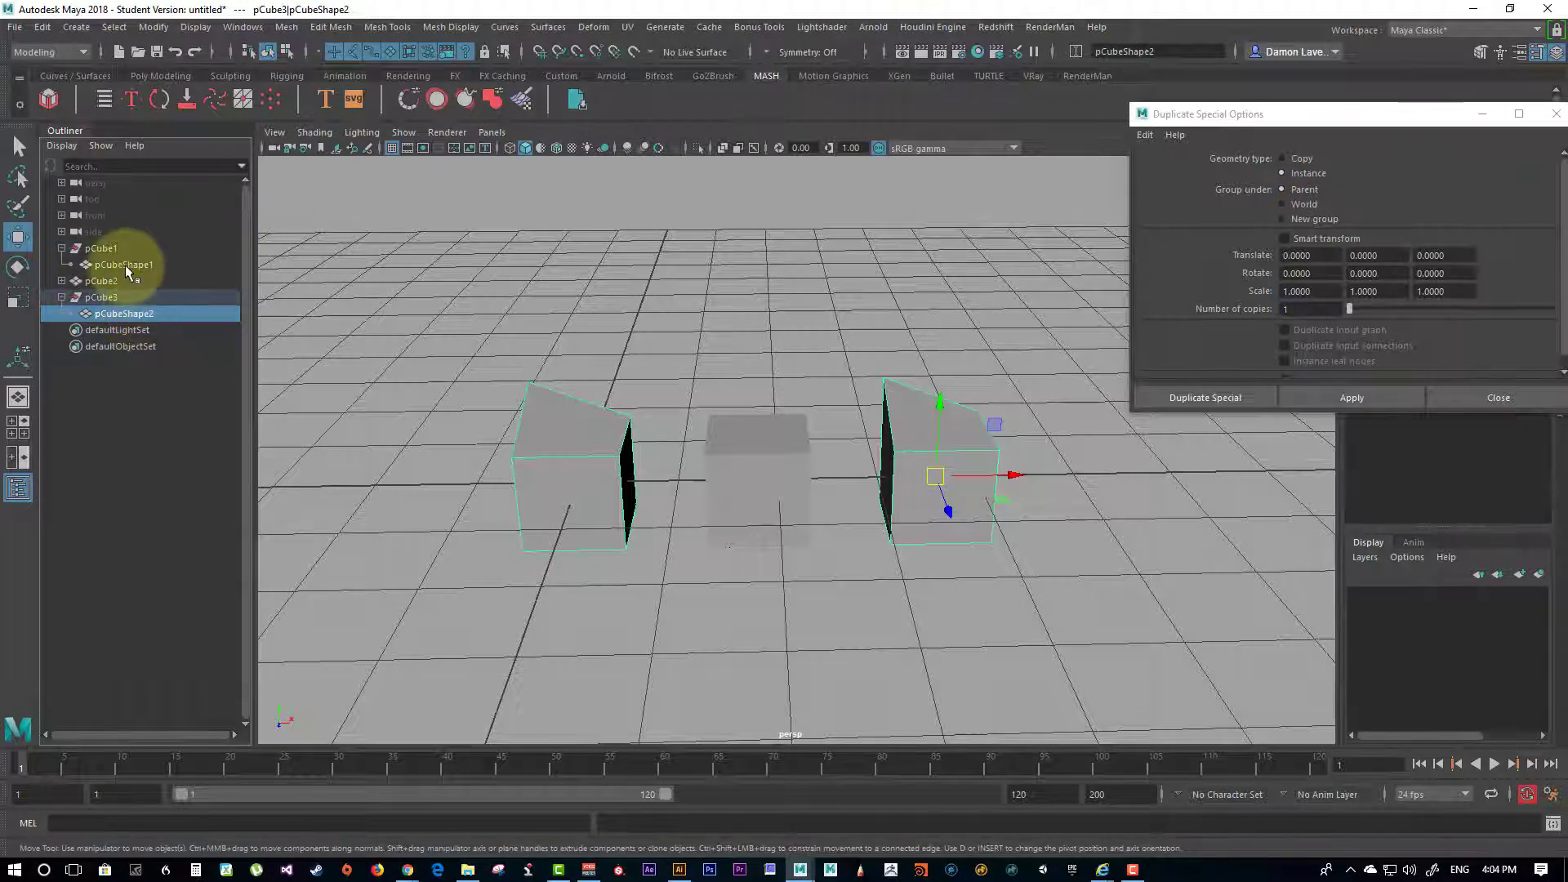
click(124, 265)
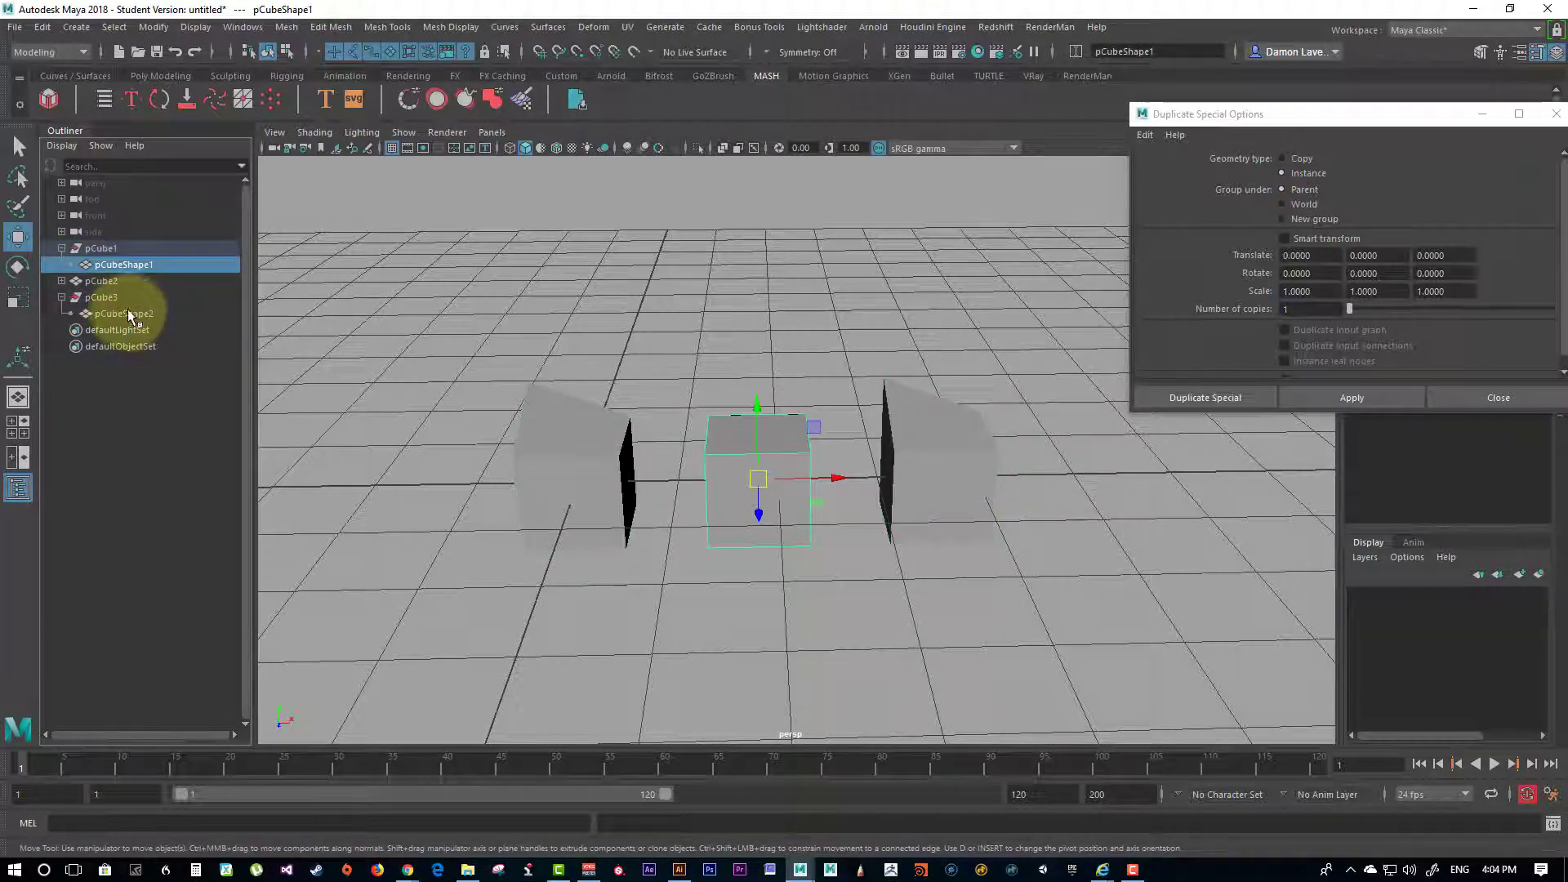
click(135, 315)
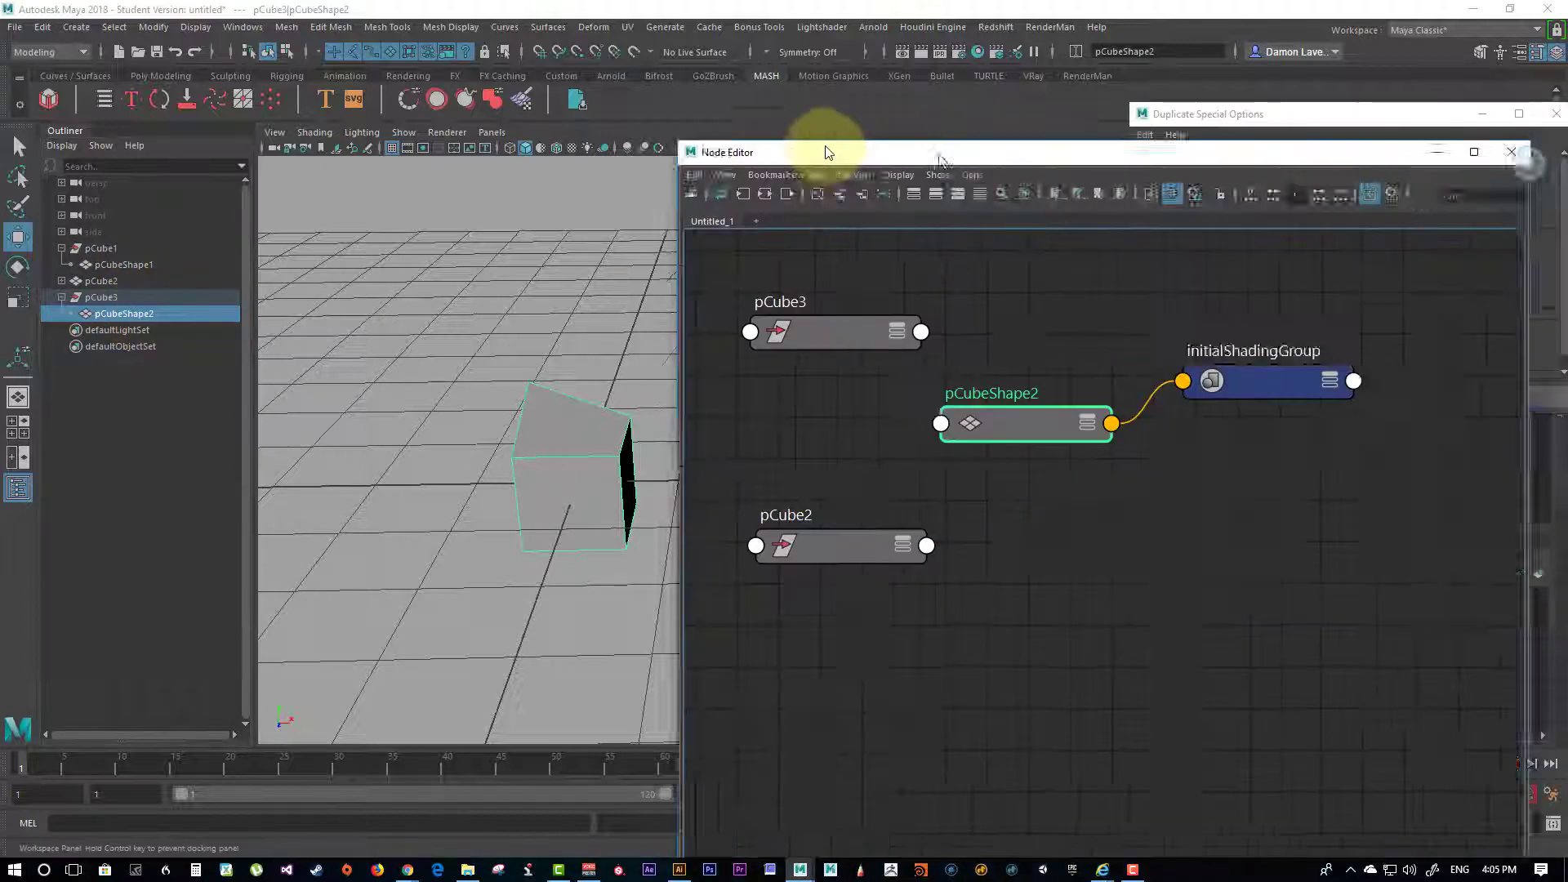
Step: Line up pCubeShape2 and initialShadingGroup horizontally in the Node Editor graph, then close the editor
click(859, 349)
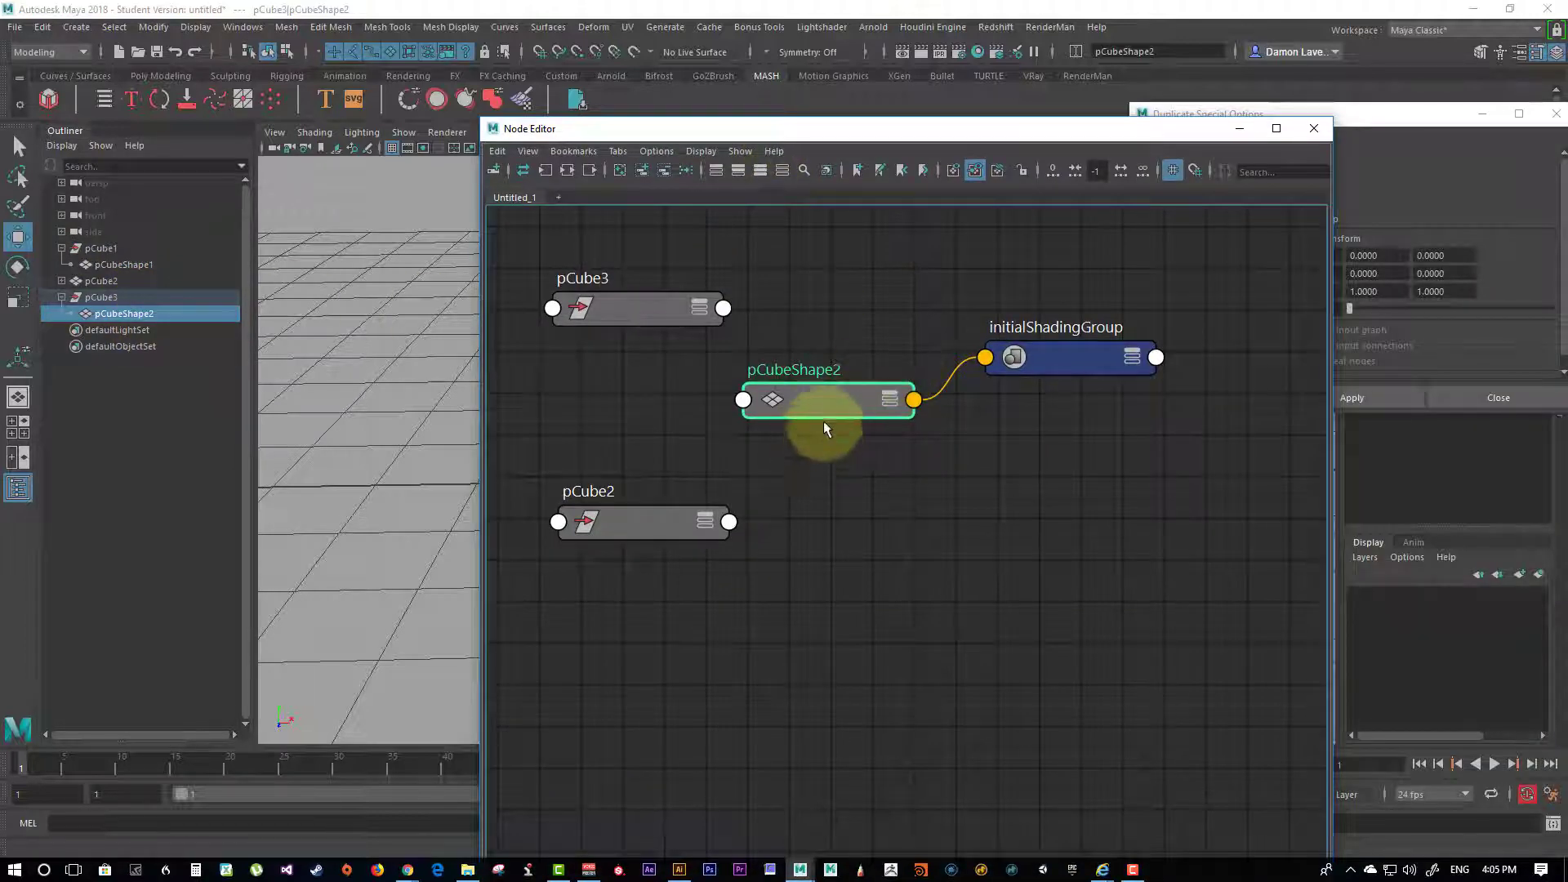
mouse_move(823, 420)
mouse_down()
mouse_move(738, 320)
mouse_move(812, 446)
mouse_up()
drag(1126, 359, 1185, 423)
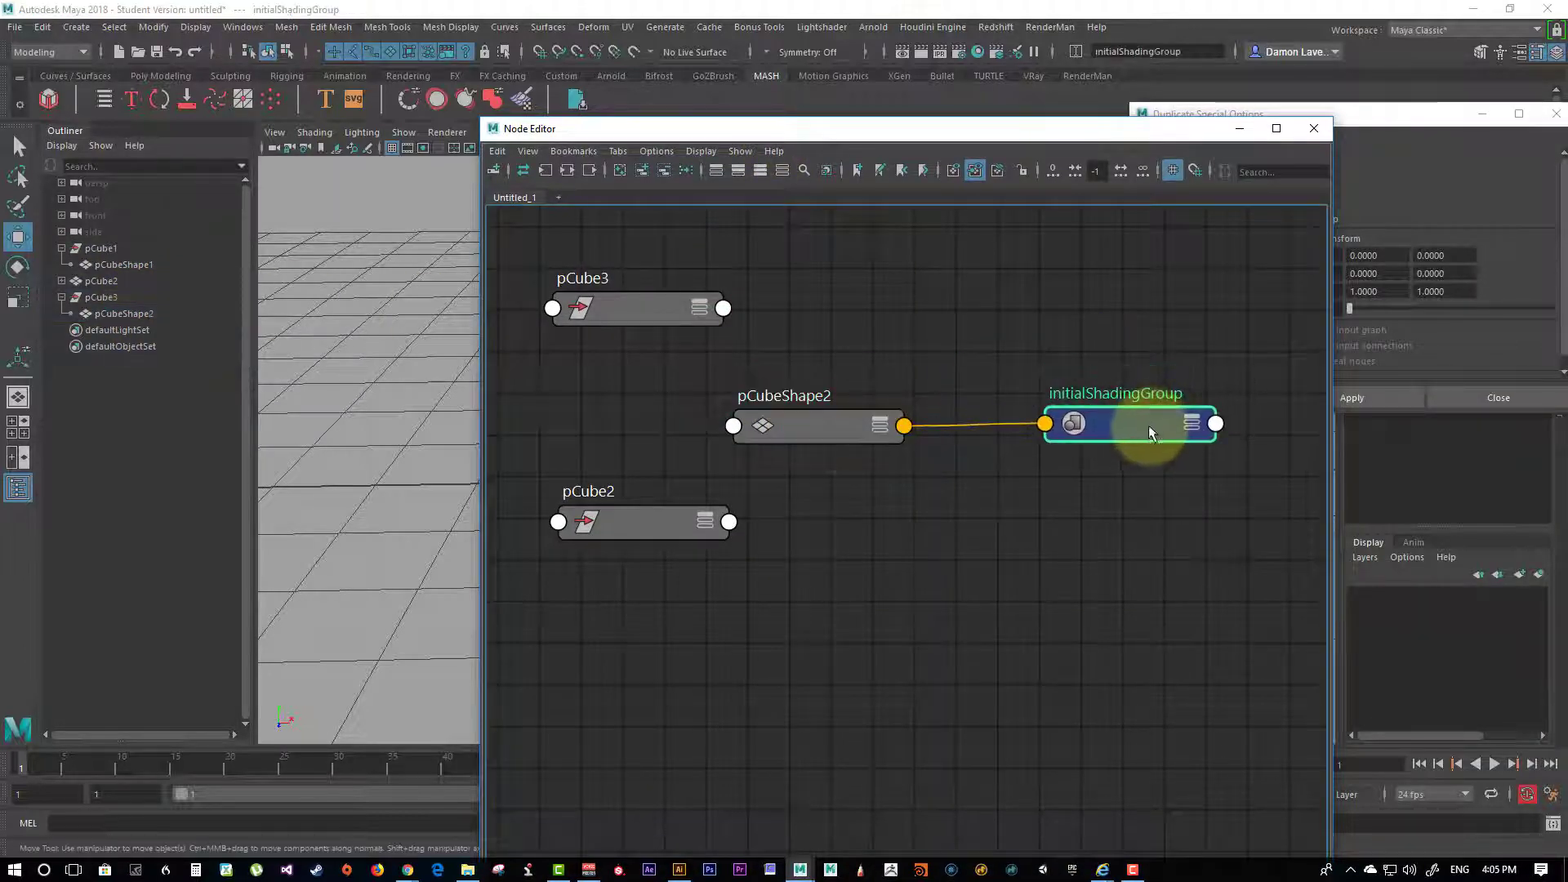
click(850, 441)
drag(850, 441, 894, 436)
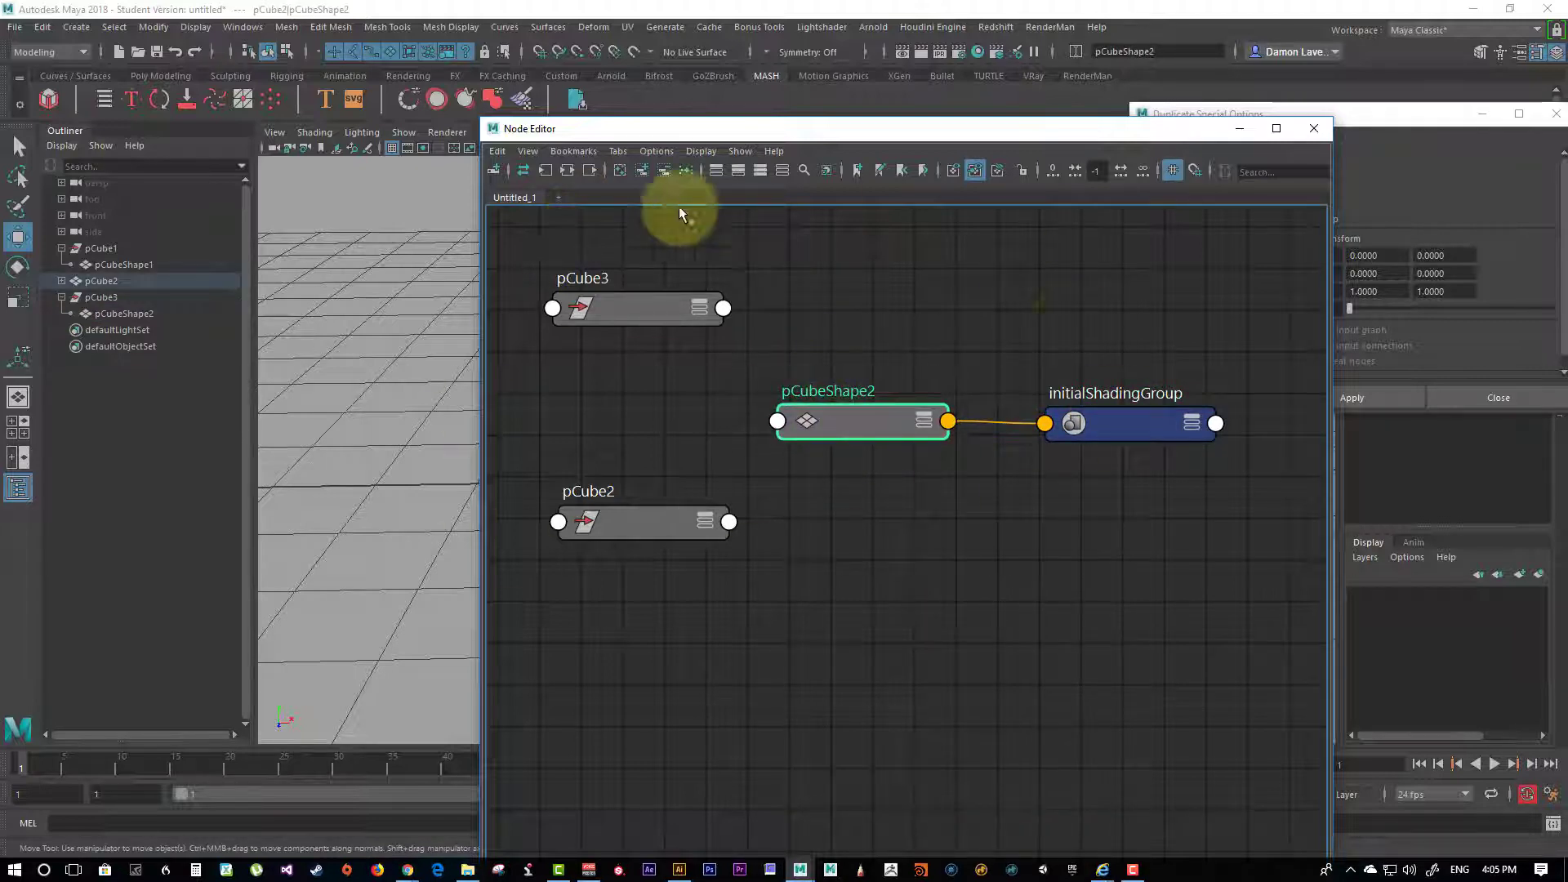
click(1304, 133)
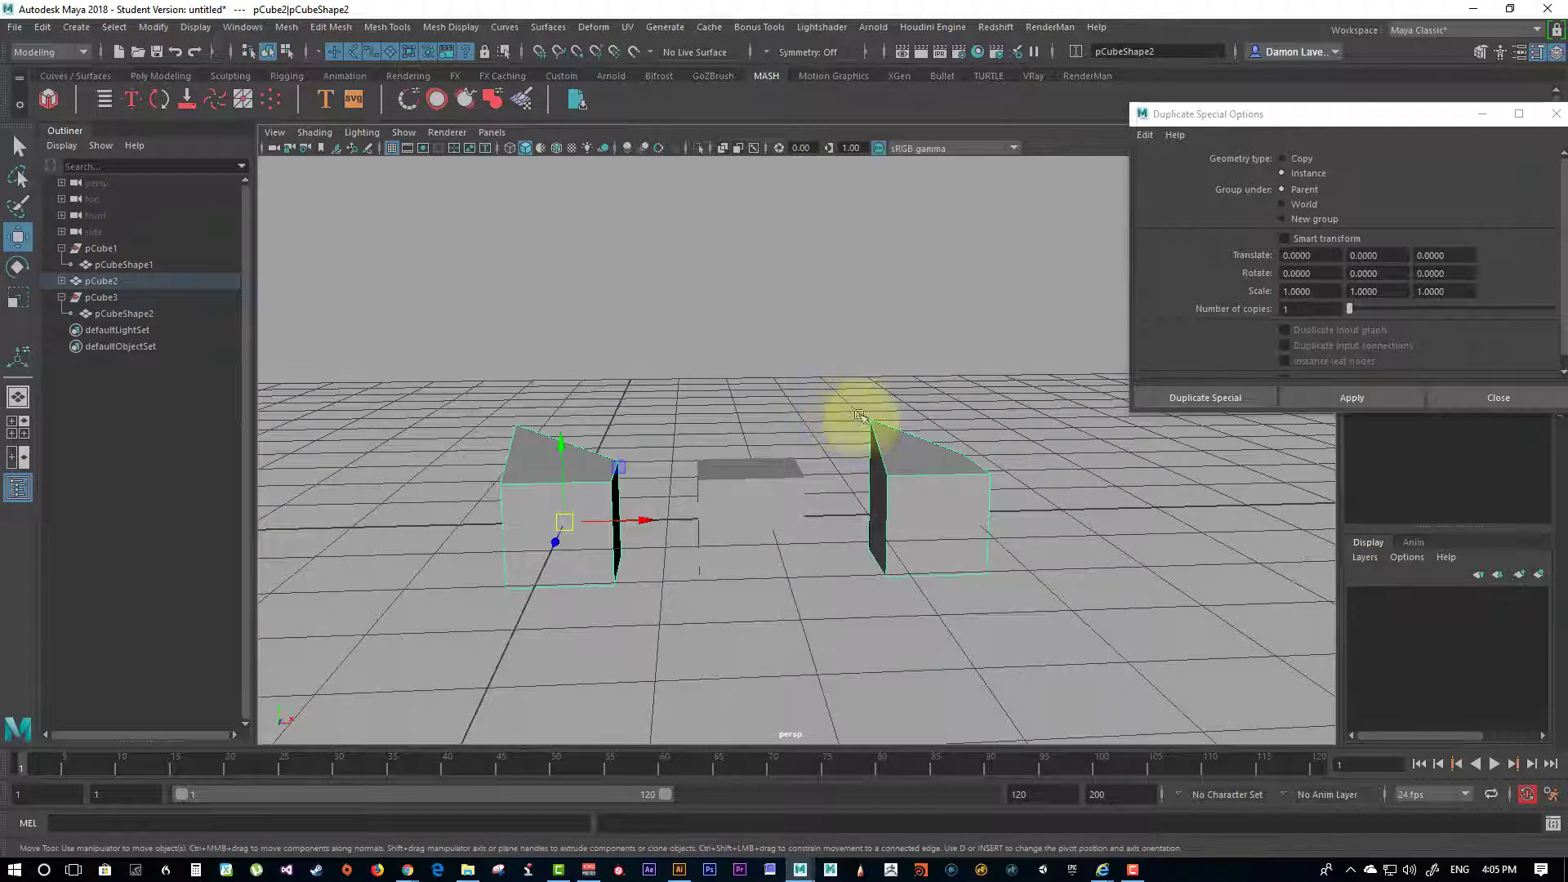
Step: Select the instance pCube3 and look over the object modification and conversion commands available for it
click(939, 503)
alt+drag(921, 611, 570, 262)
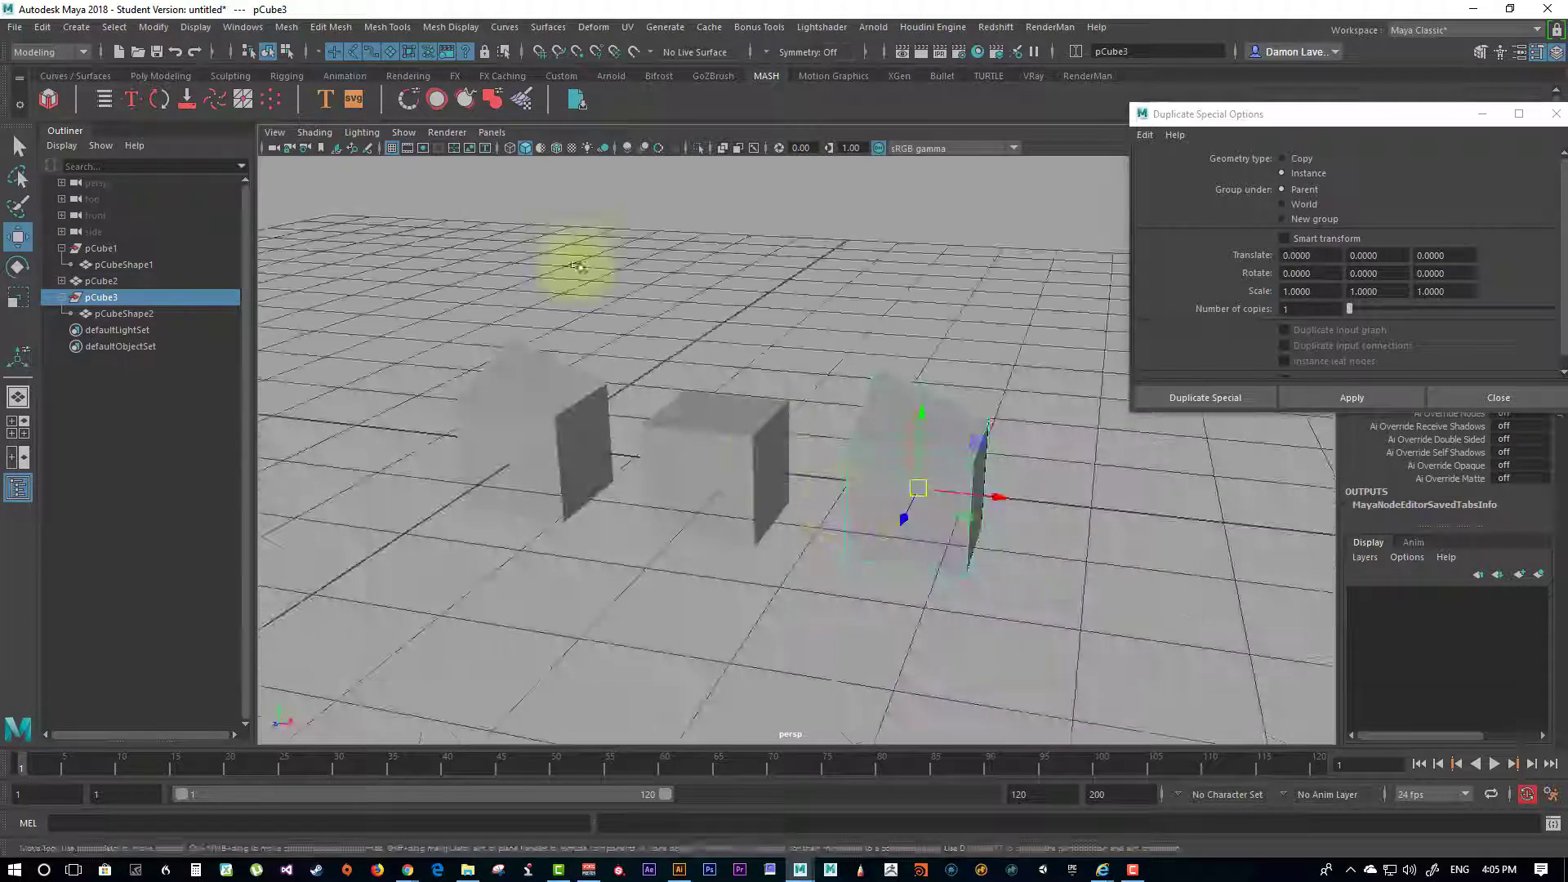
click(151, 28)
mouse_move(292, 423)
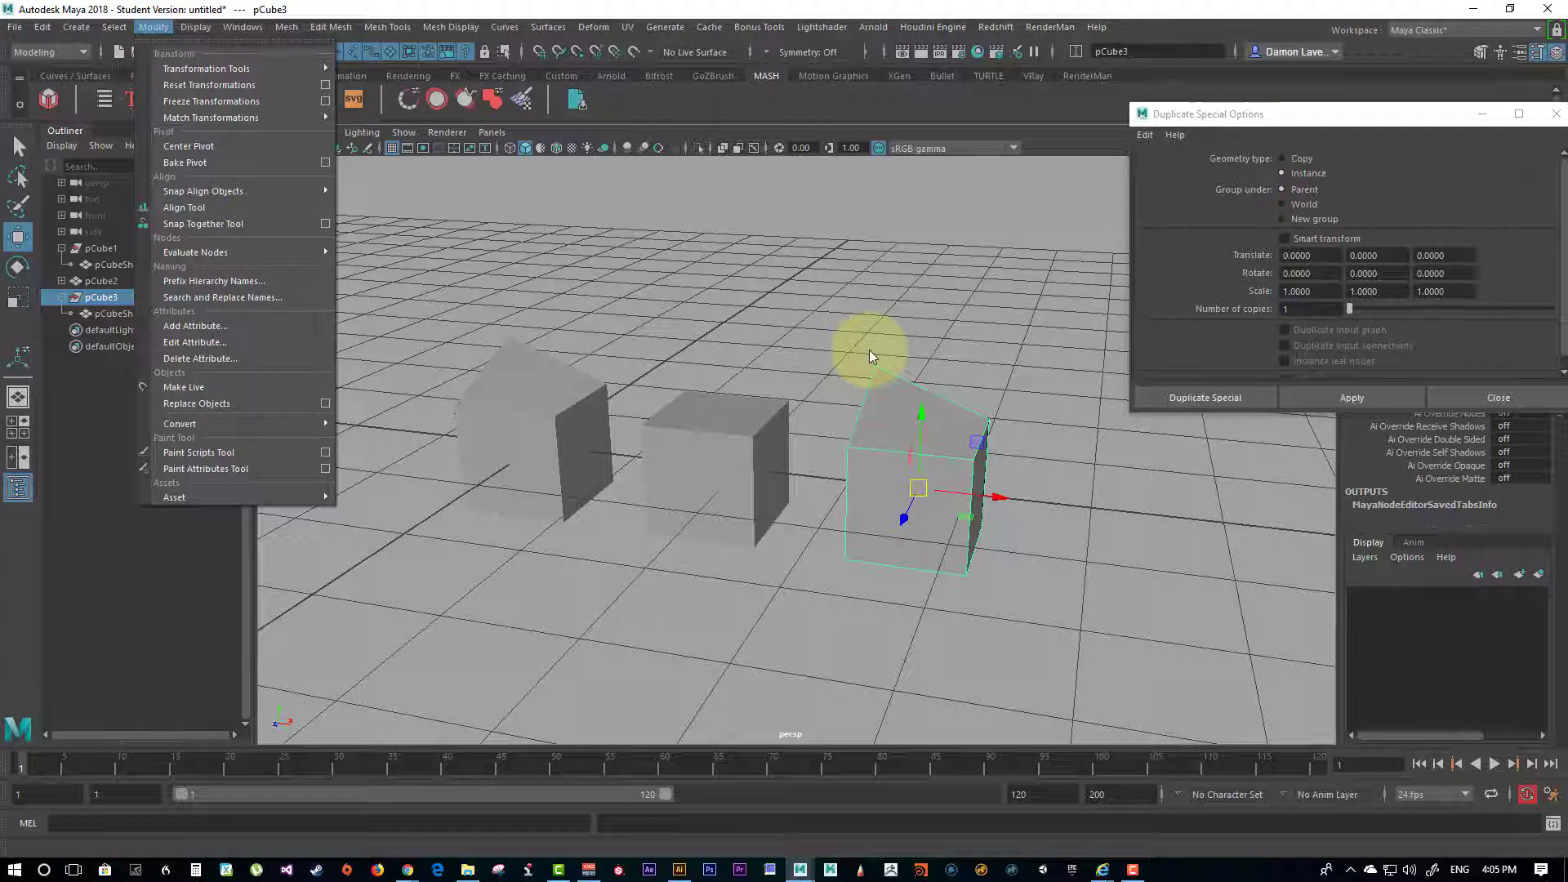
click(829, 595)
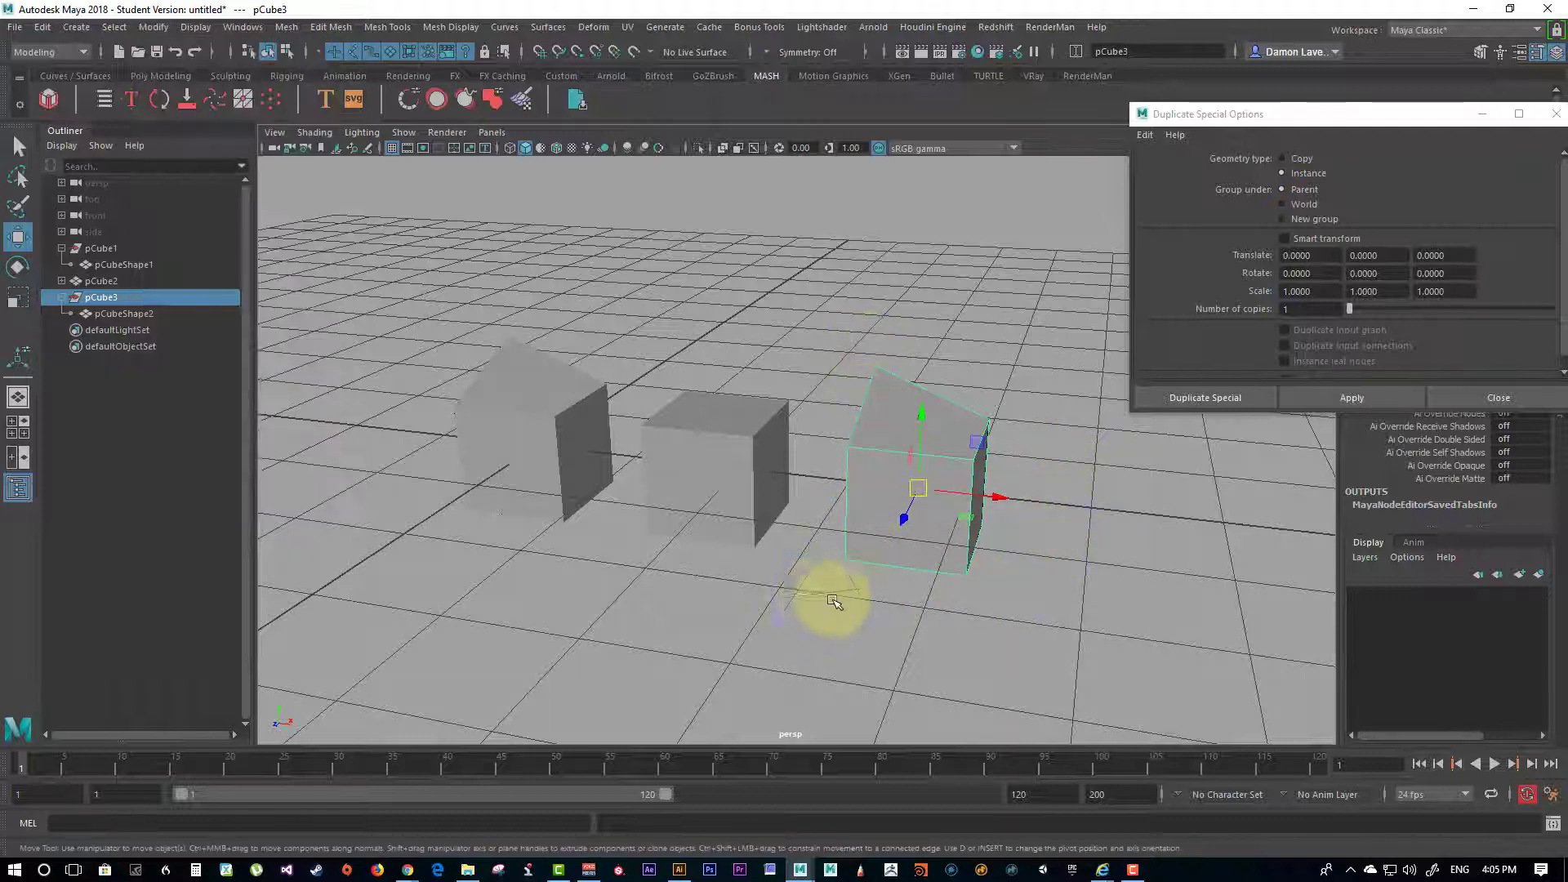
alt+drag(829, 596, 1043, 500)
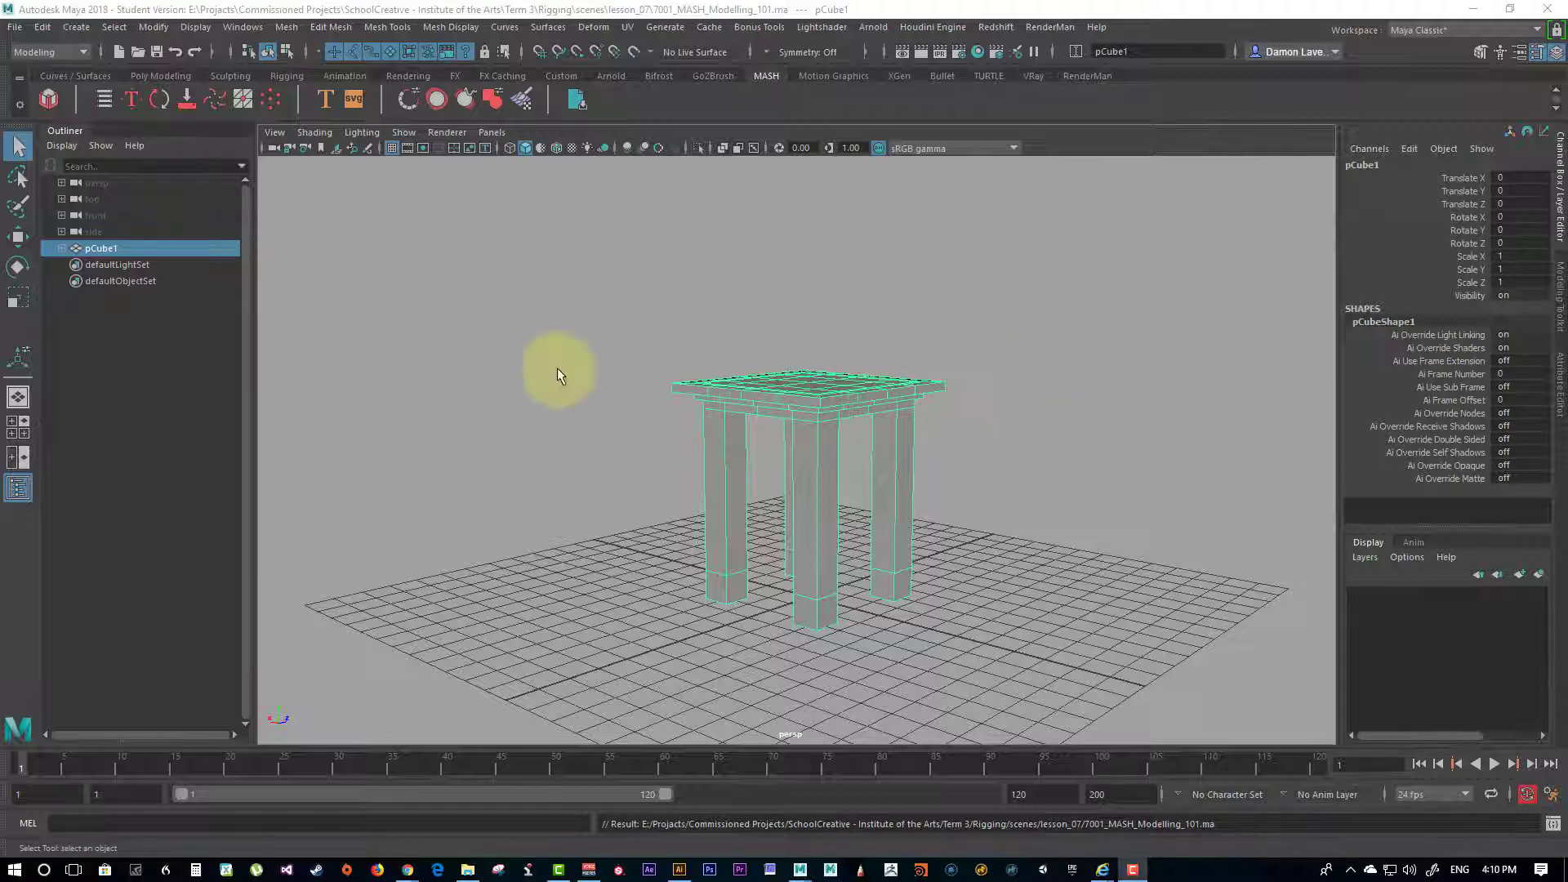
Step: Reset the Duplicate Special options to their defaults with the table selected and close the dialog
alt+drag(725, 413, 875, 454)
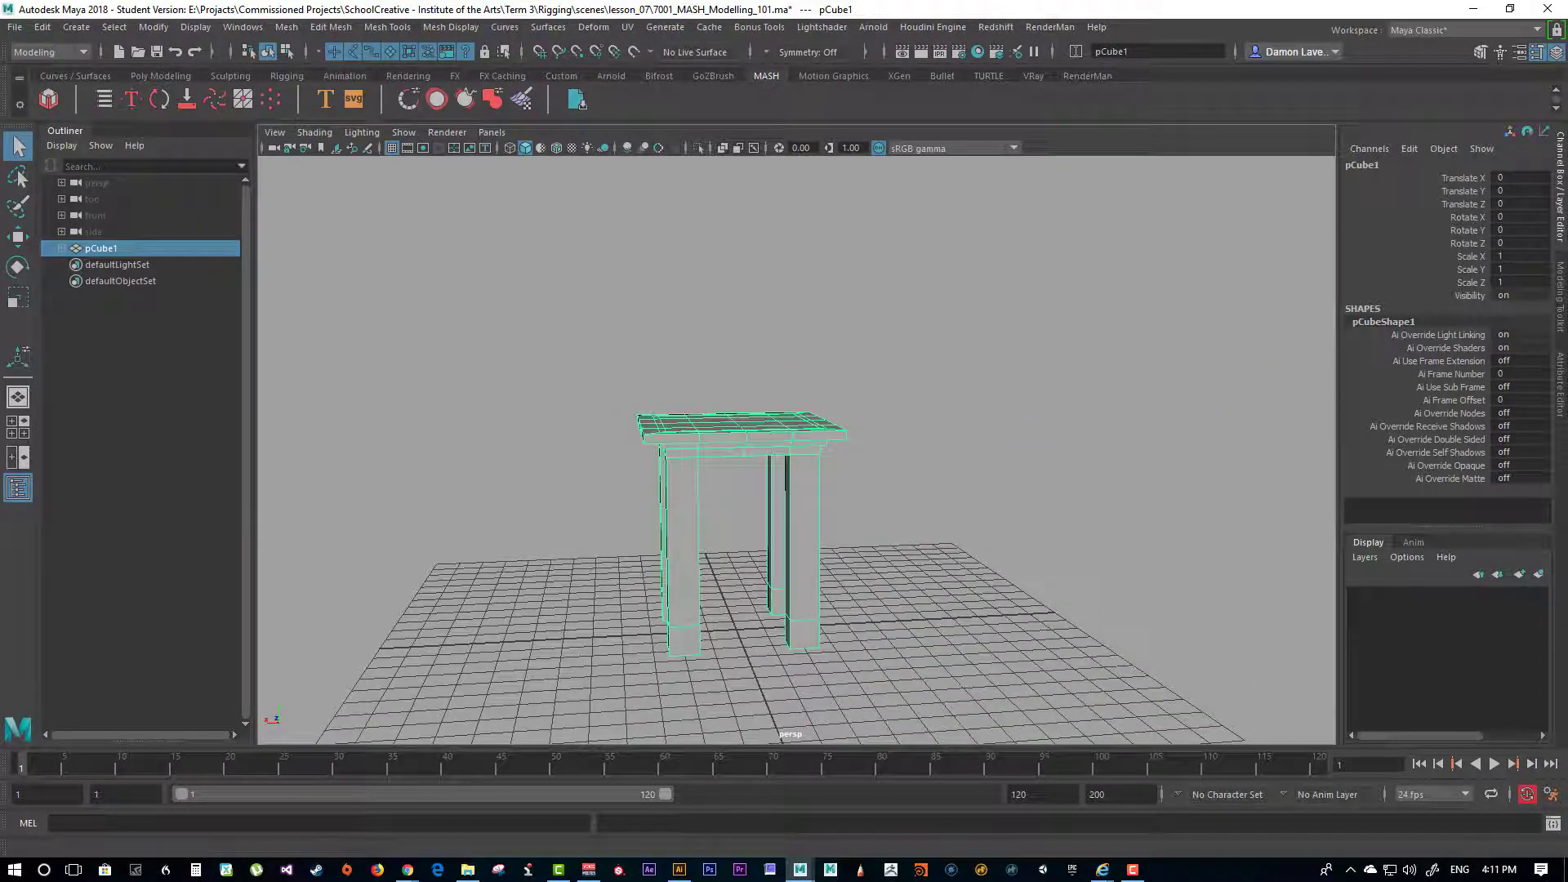
alt+drag(913, 450, 809, 454)
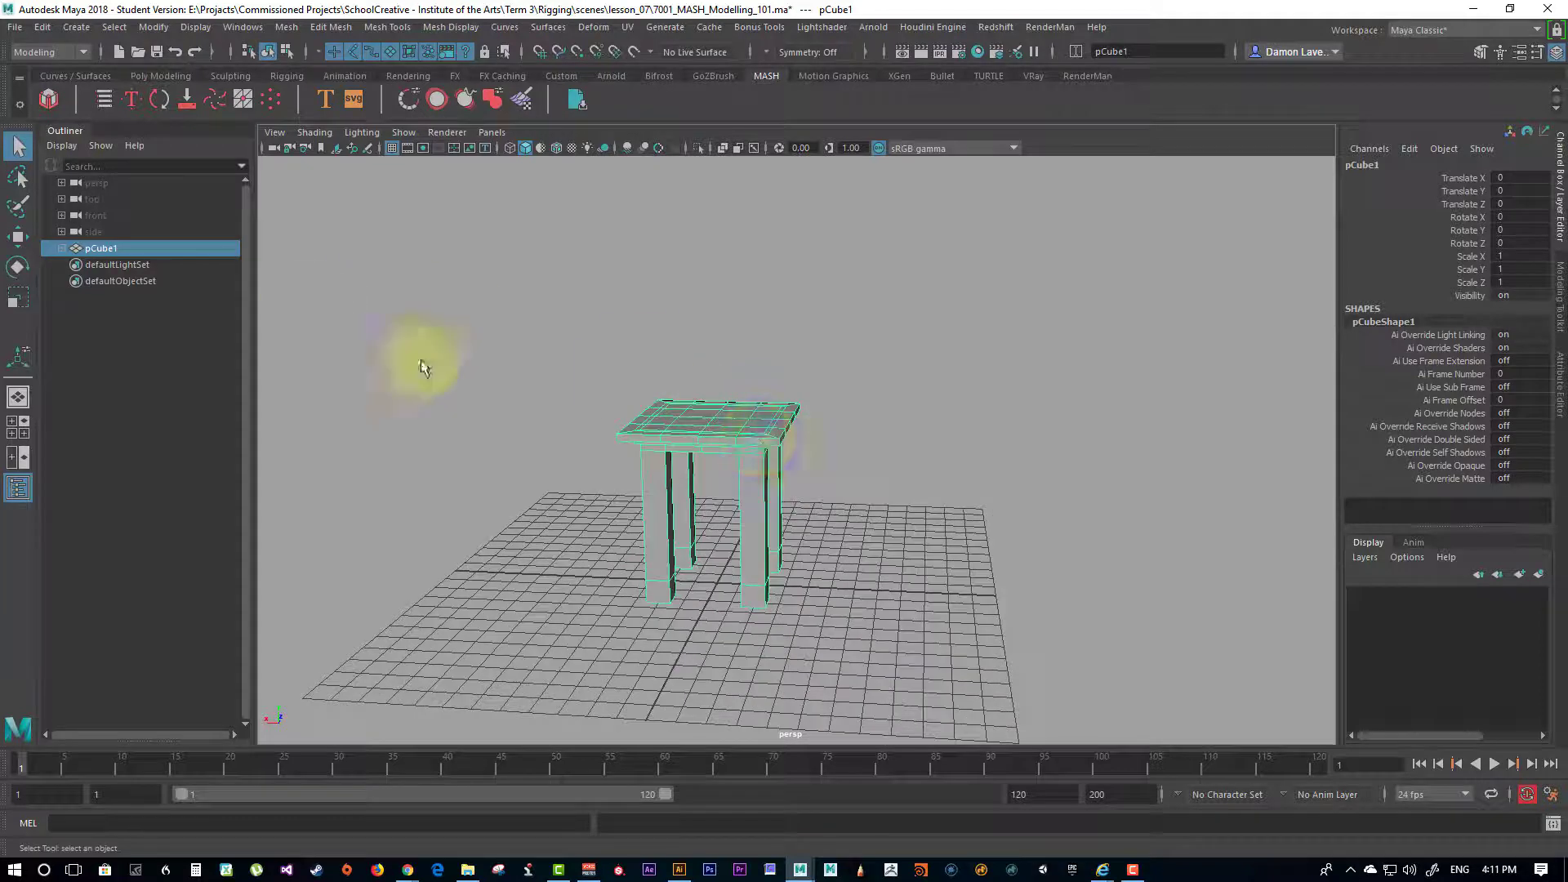
click(43, 27)
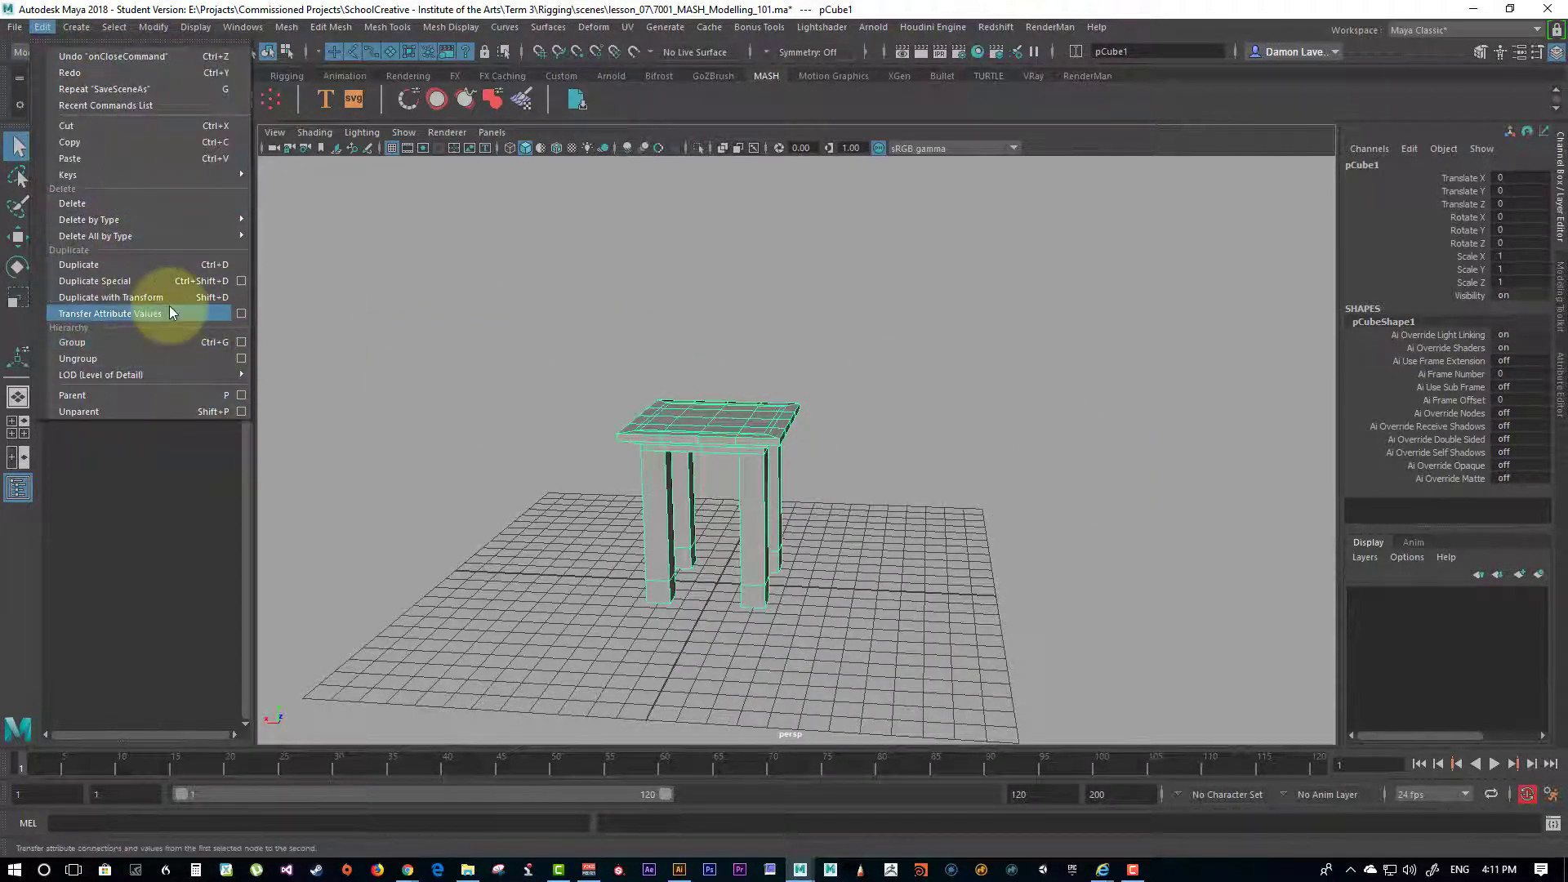
click(242, 281)
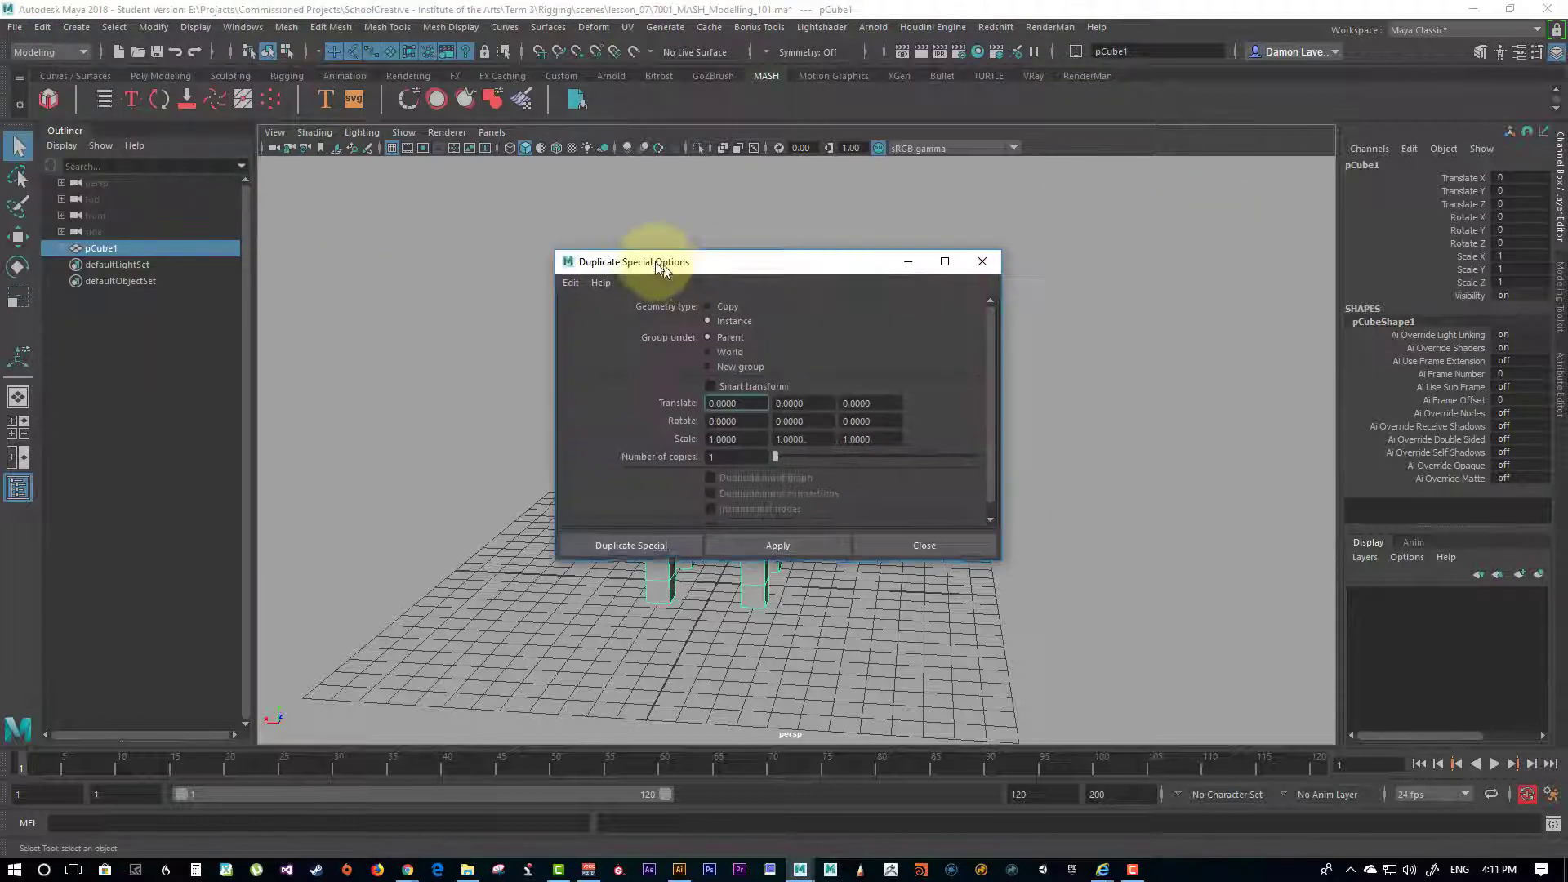
click(721, 318)
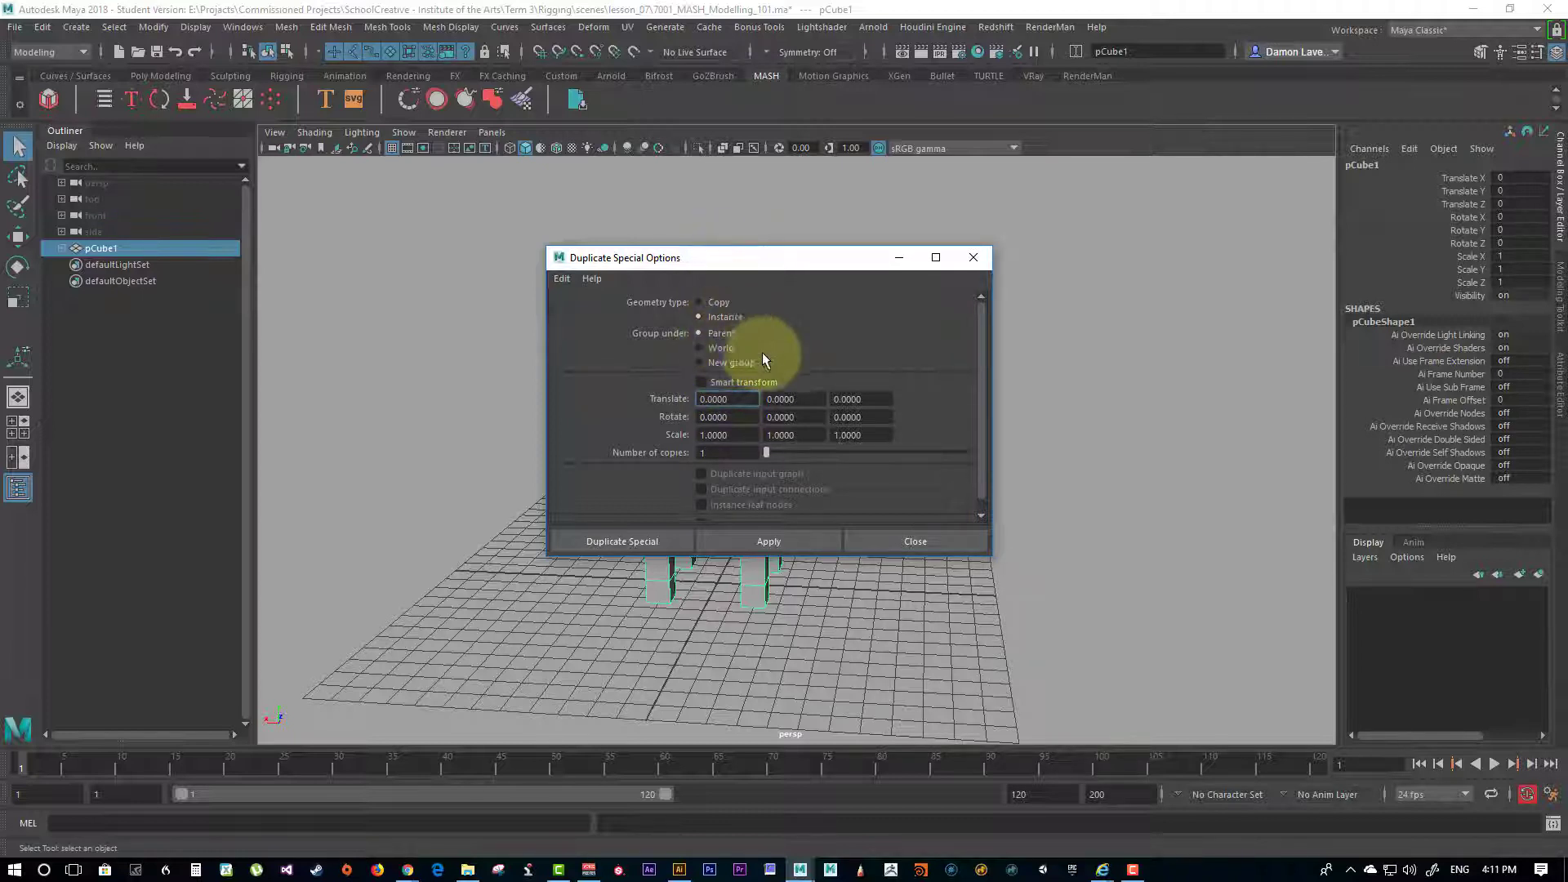
click(562, 279)
click(573, 310)
click(980, 255)
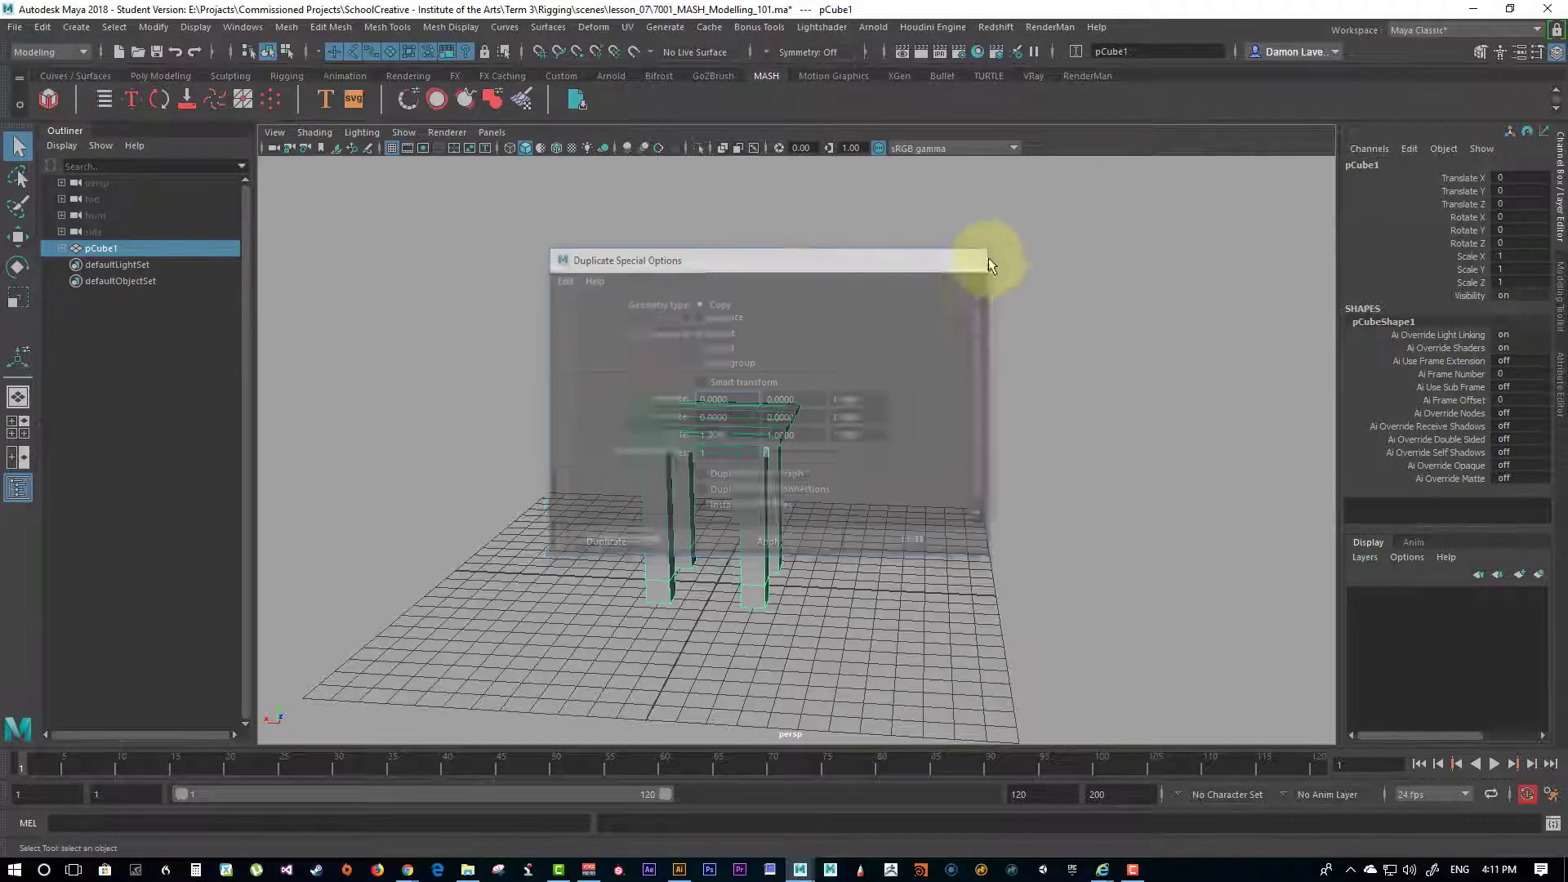
alt+drag(855, 454, 825, 478)
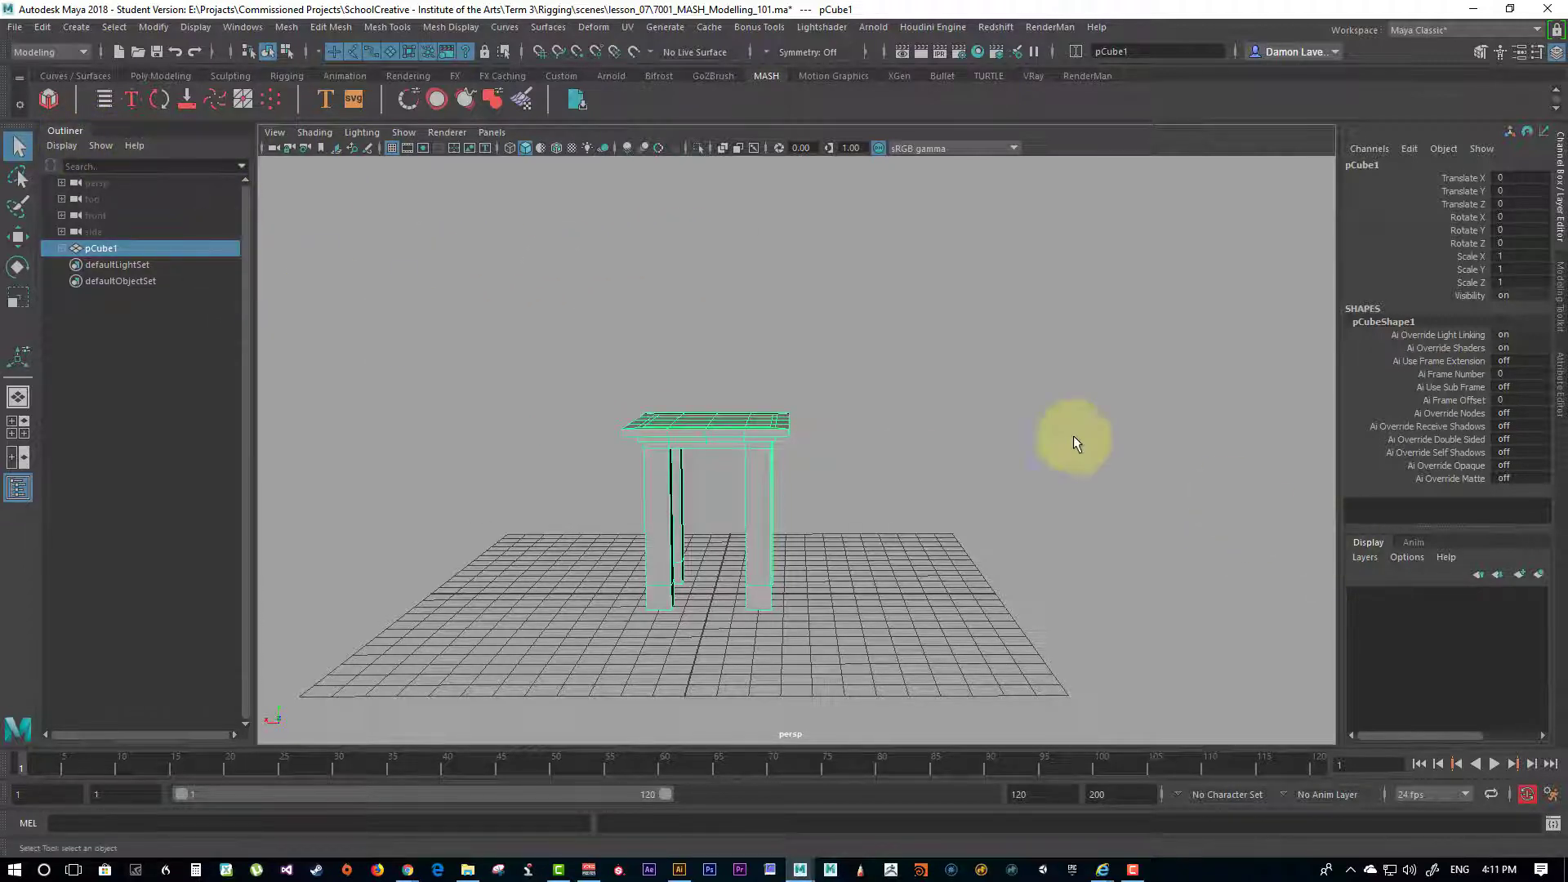
alt+drag(870, 513, 785, 516)
alt+drag(803, 526, 727, 459)
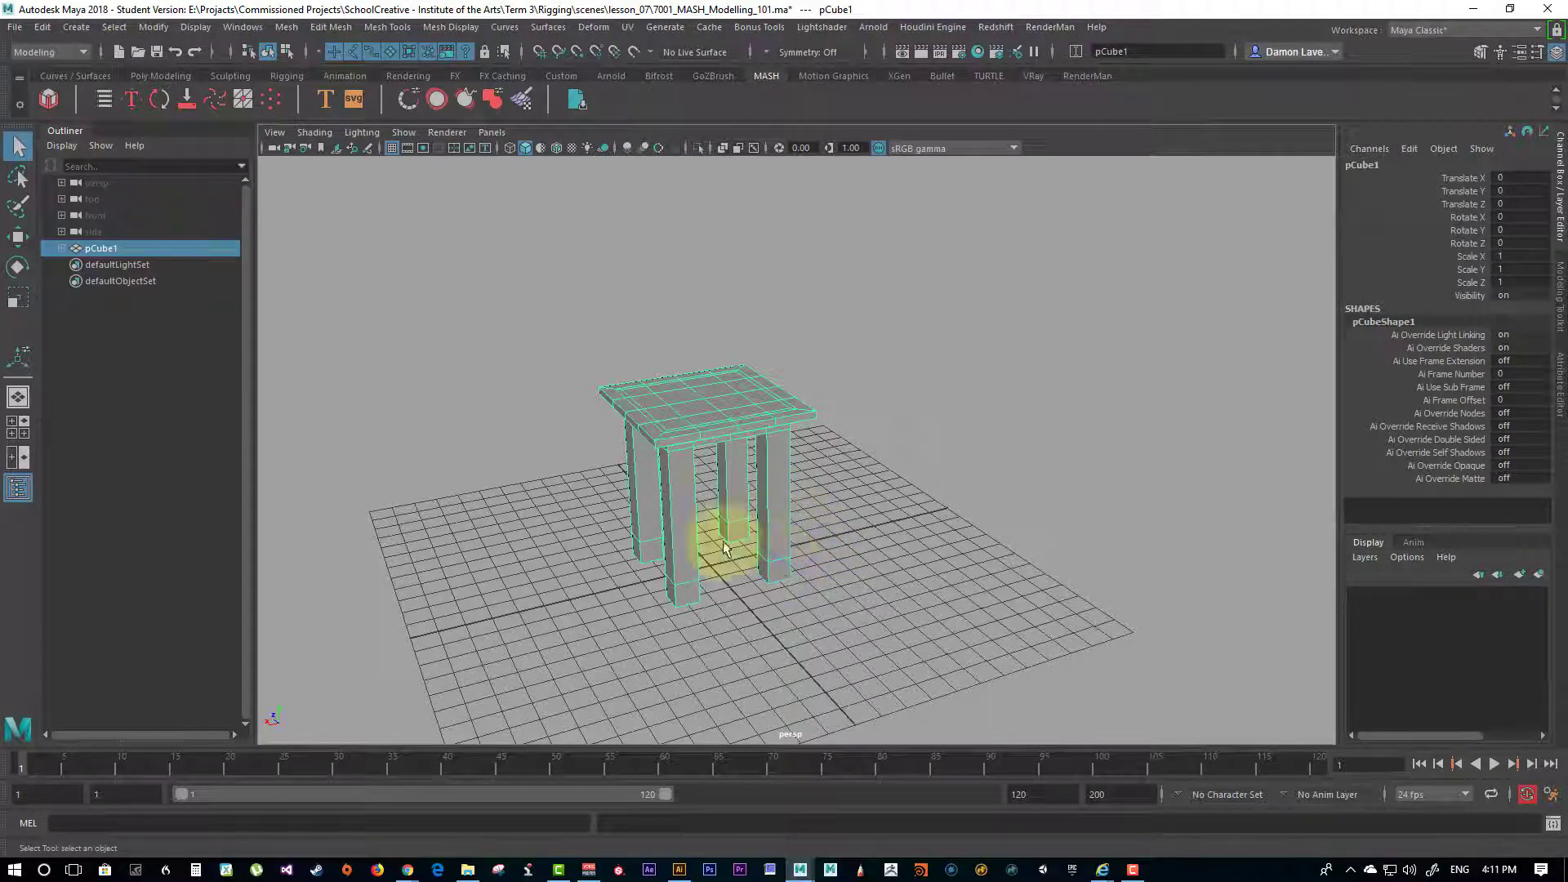
alt+drag(862, 465, 830, 491)
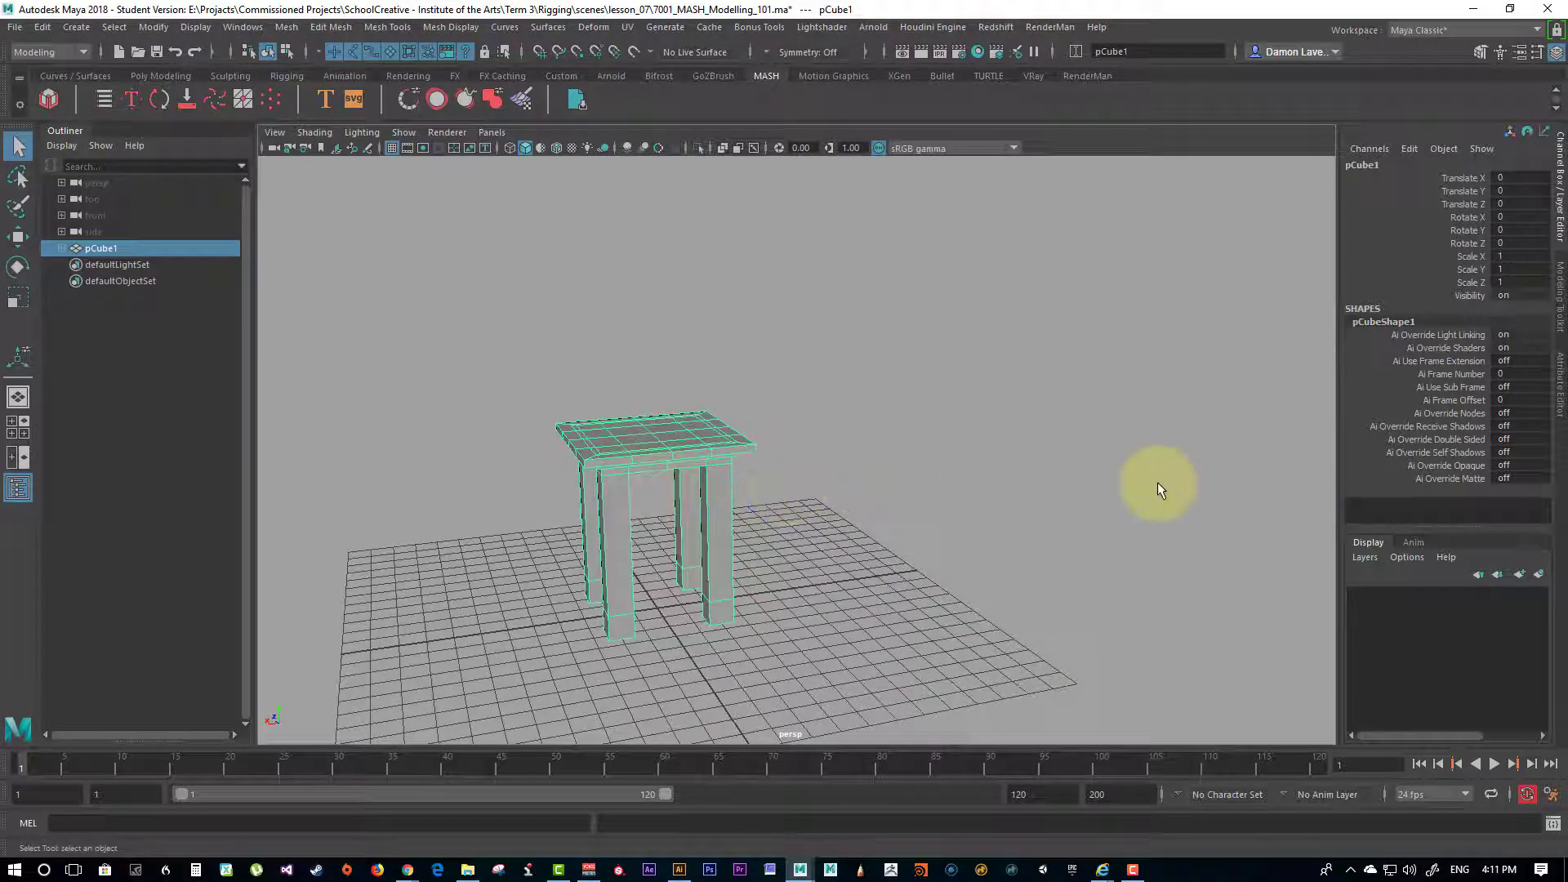
alt+drag(759, 451, 957, 514)
alt+middle_drag(957, 514, 967, 526)
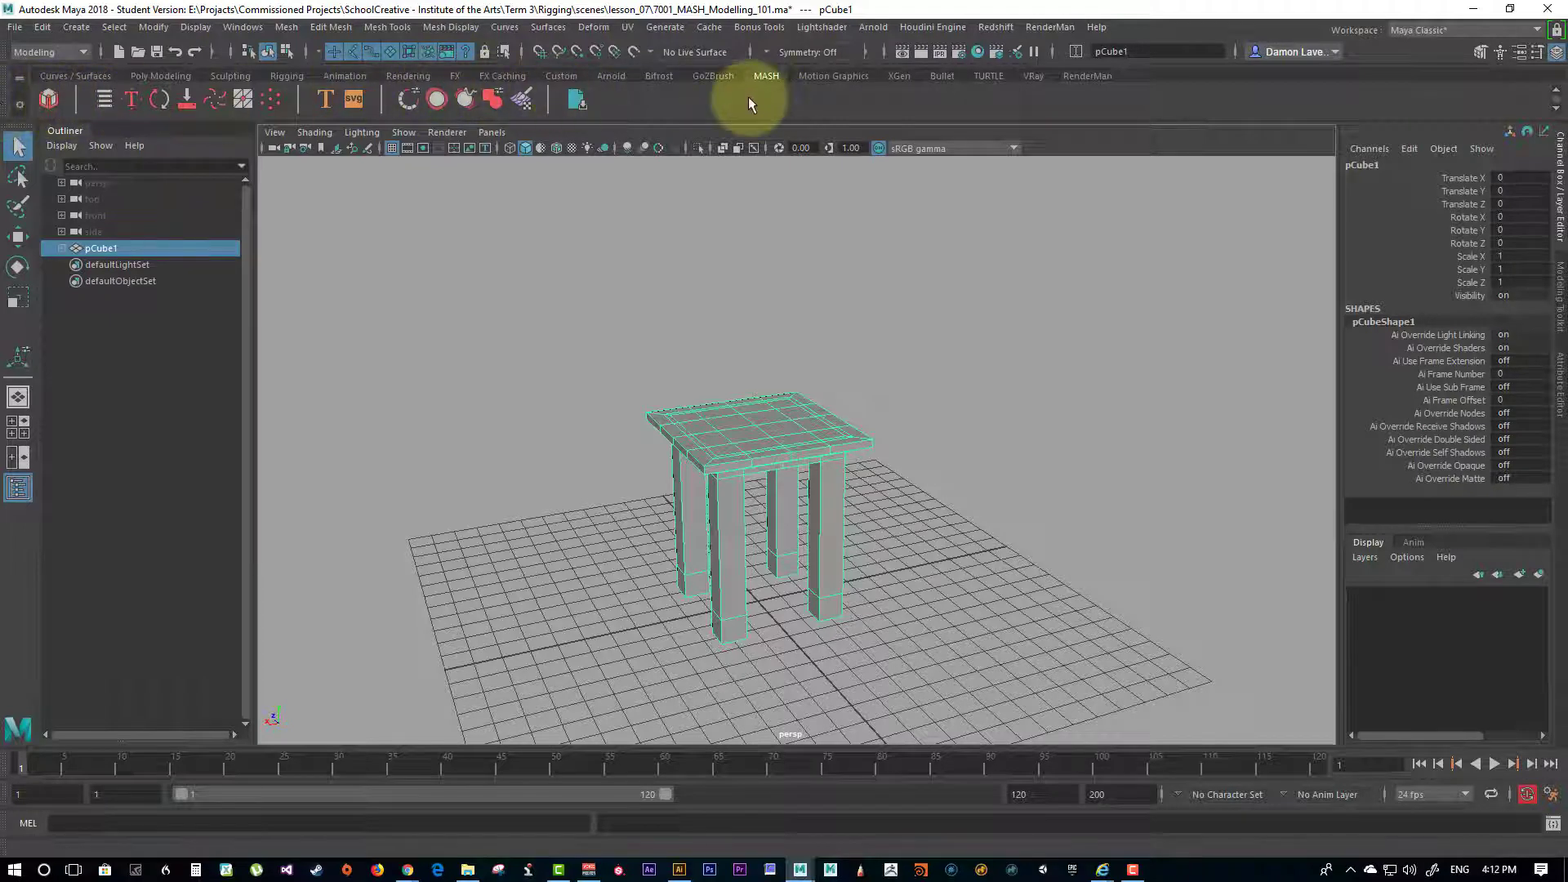
Step: Switch to the FX menu set and review the Create MASH Network options, closing the dialog without applying anything
click(46, 52)
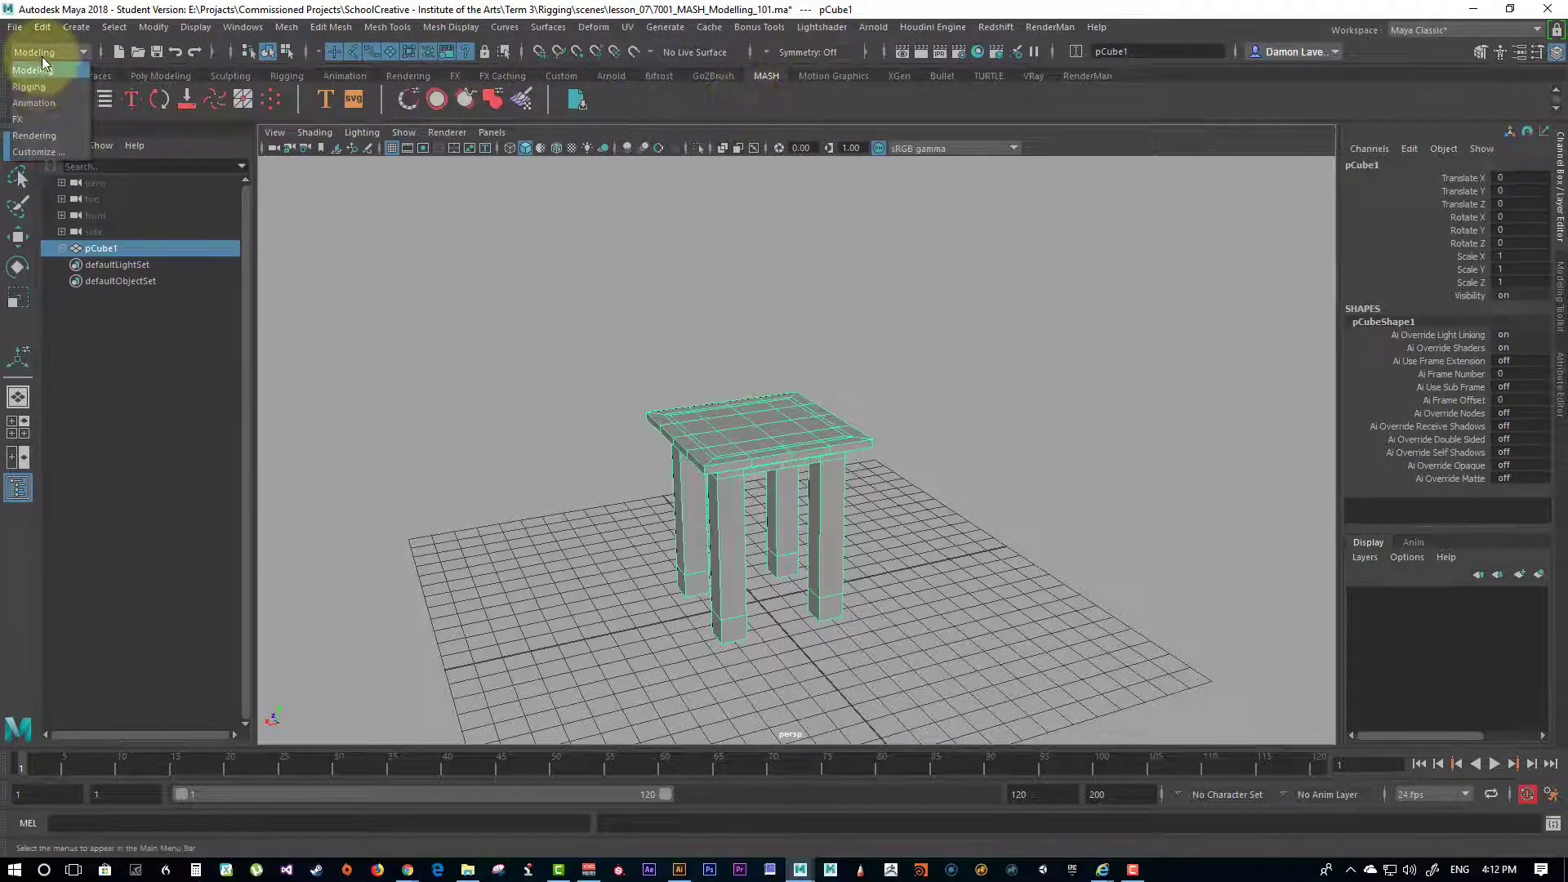
click(18, 119)
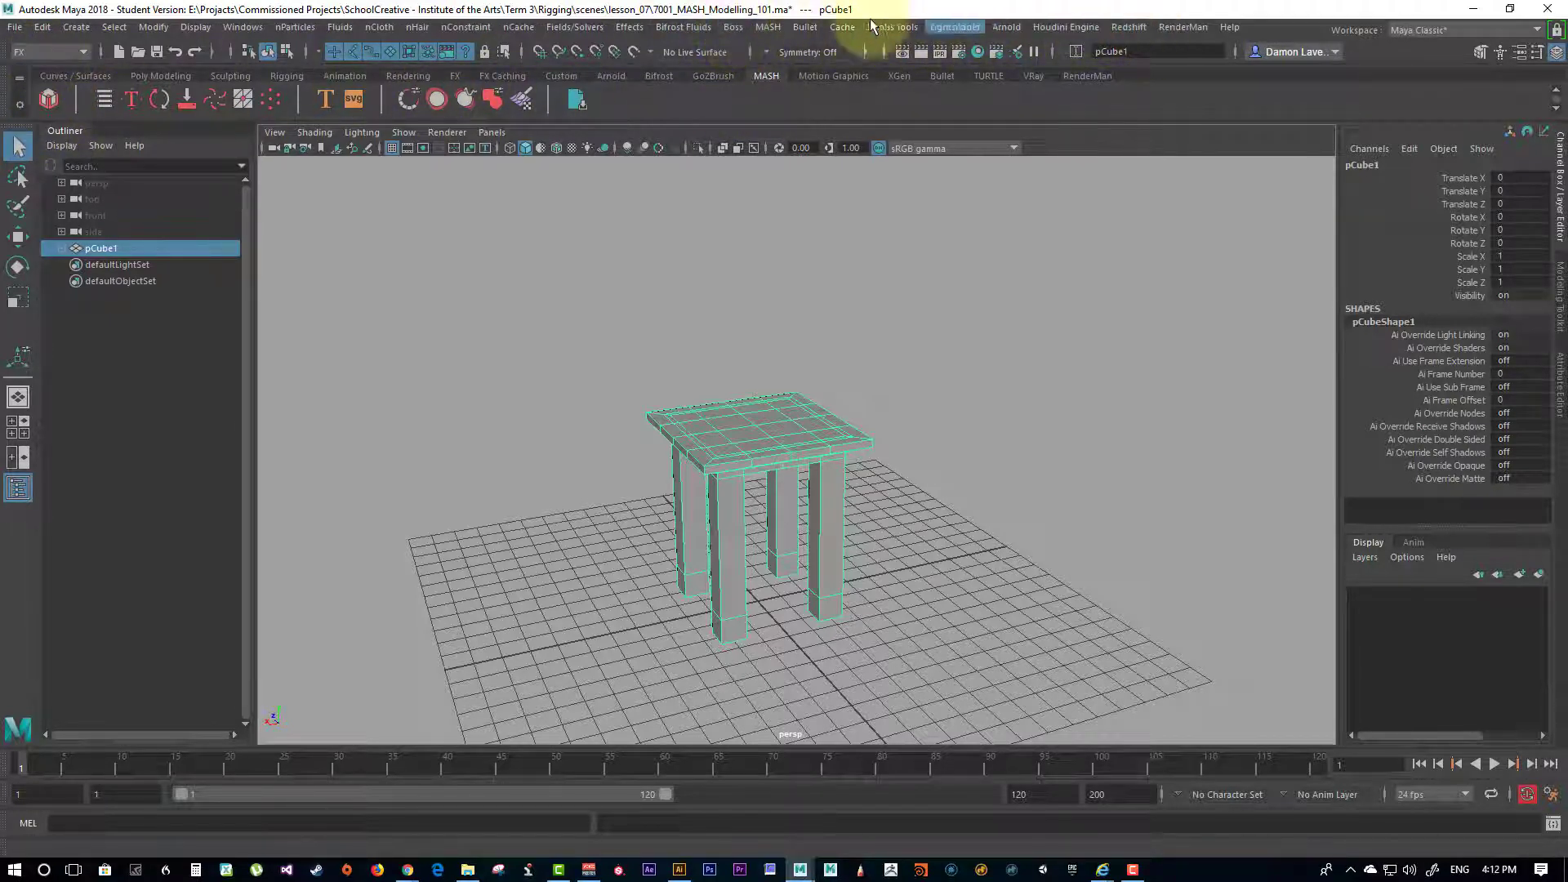
click(768, 27)
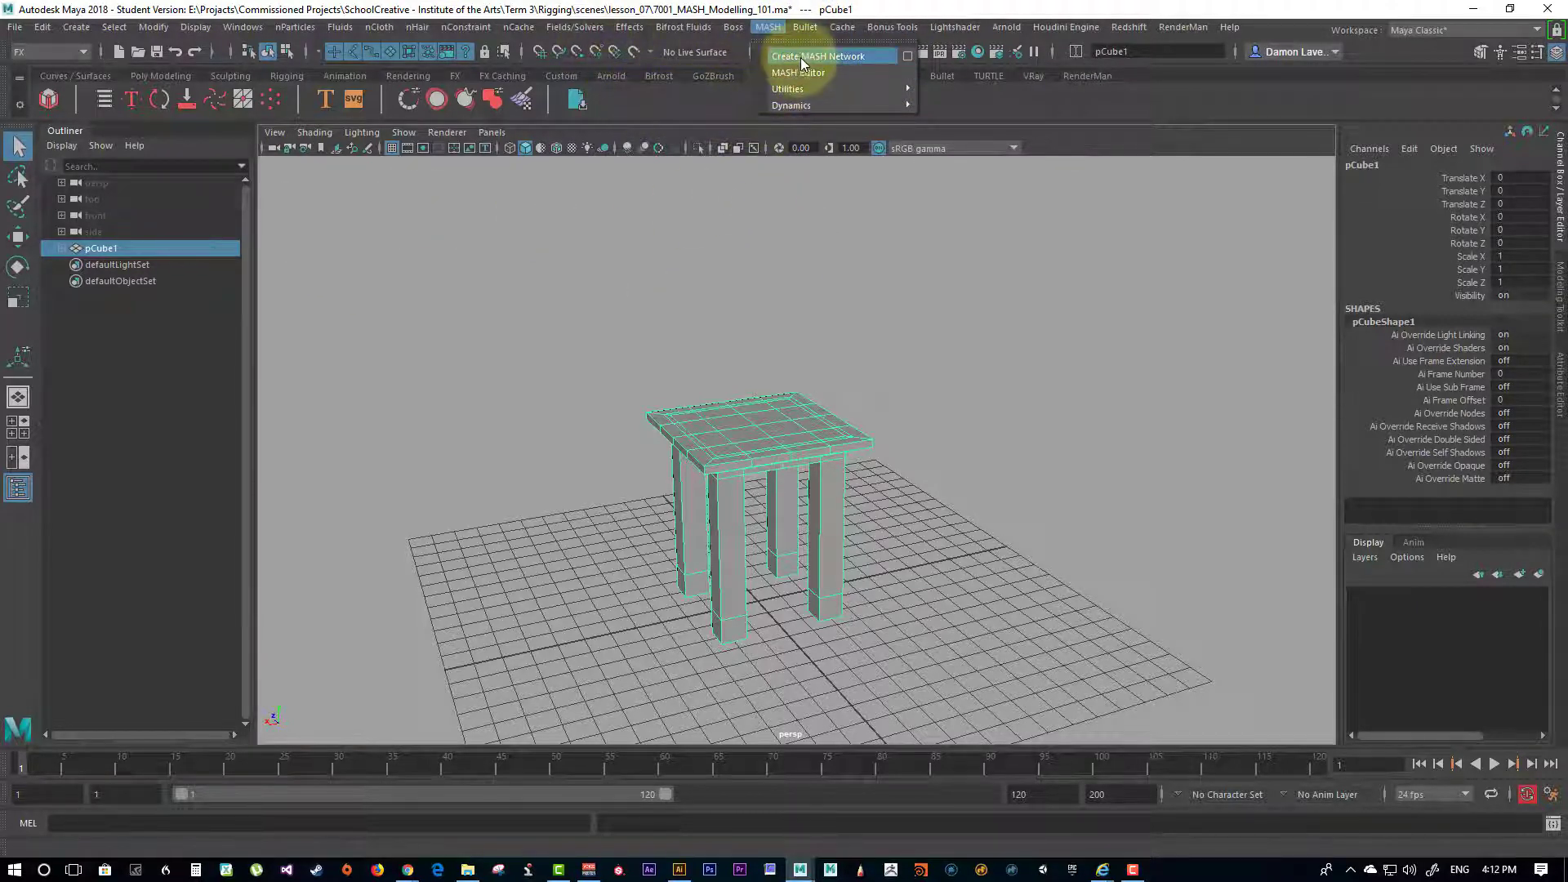
click(907, 55)
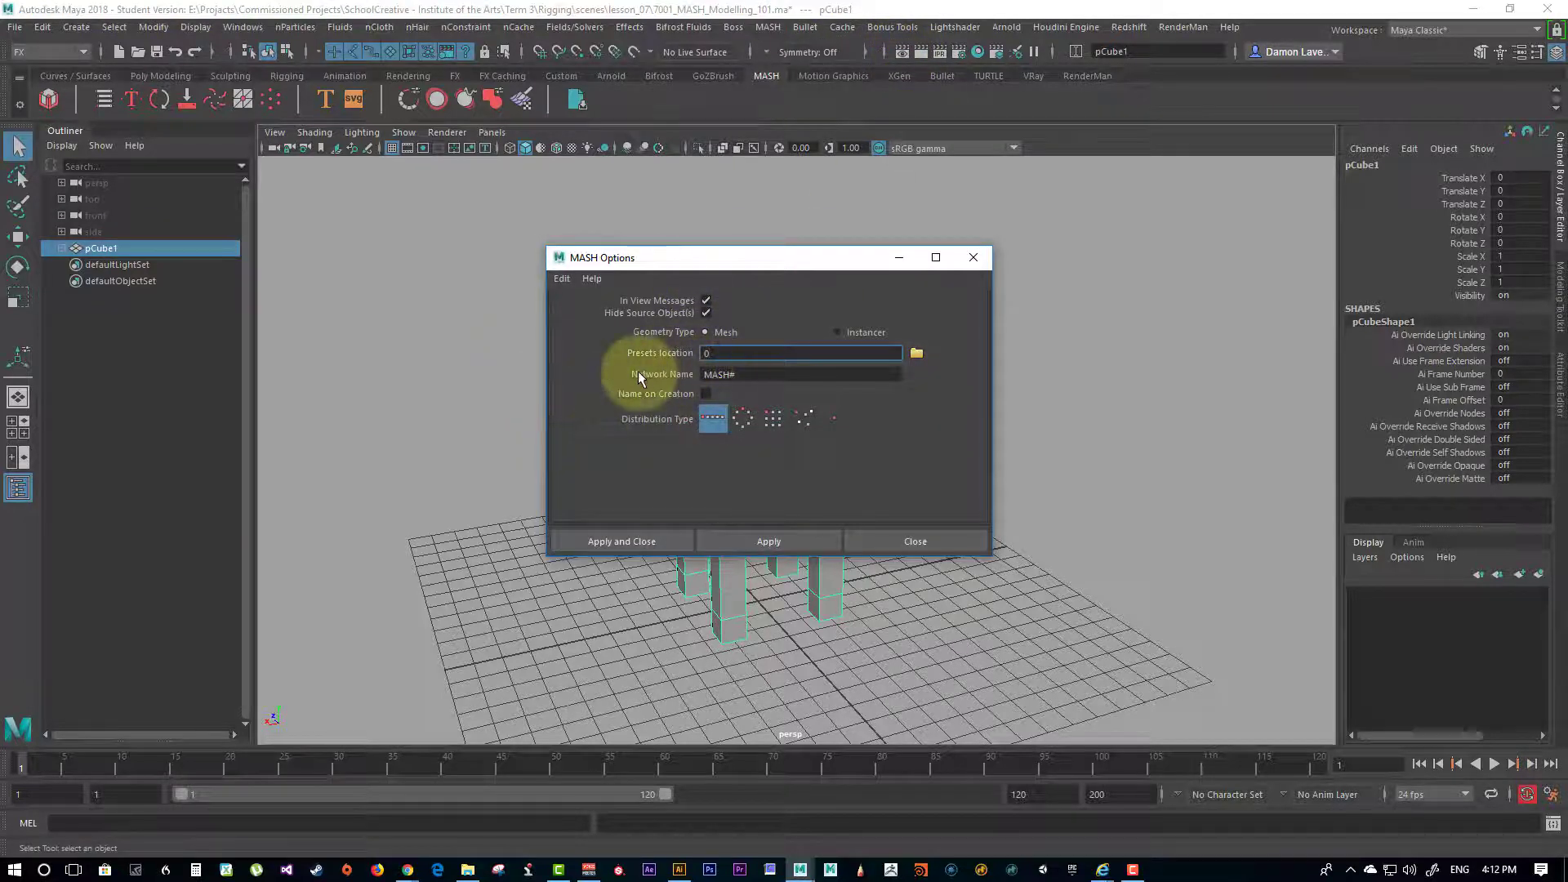
drag(806, 263, 865, 201)
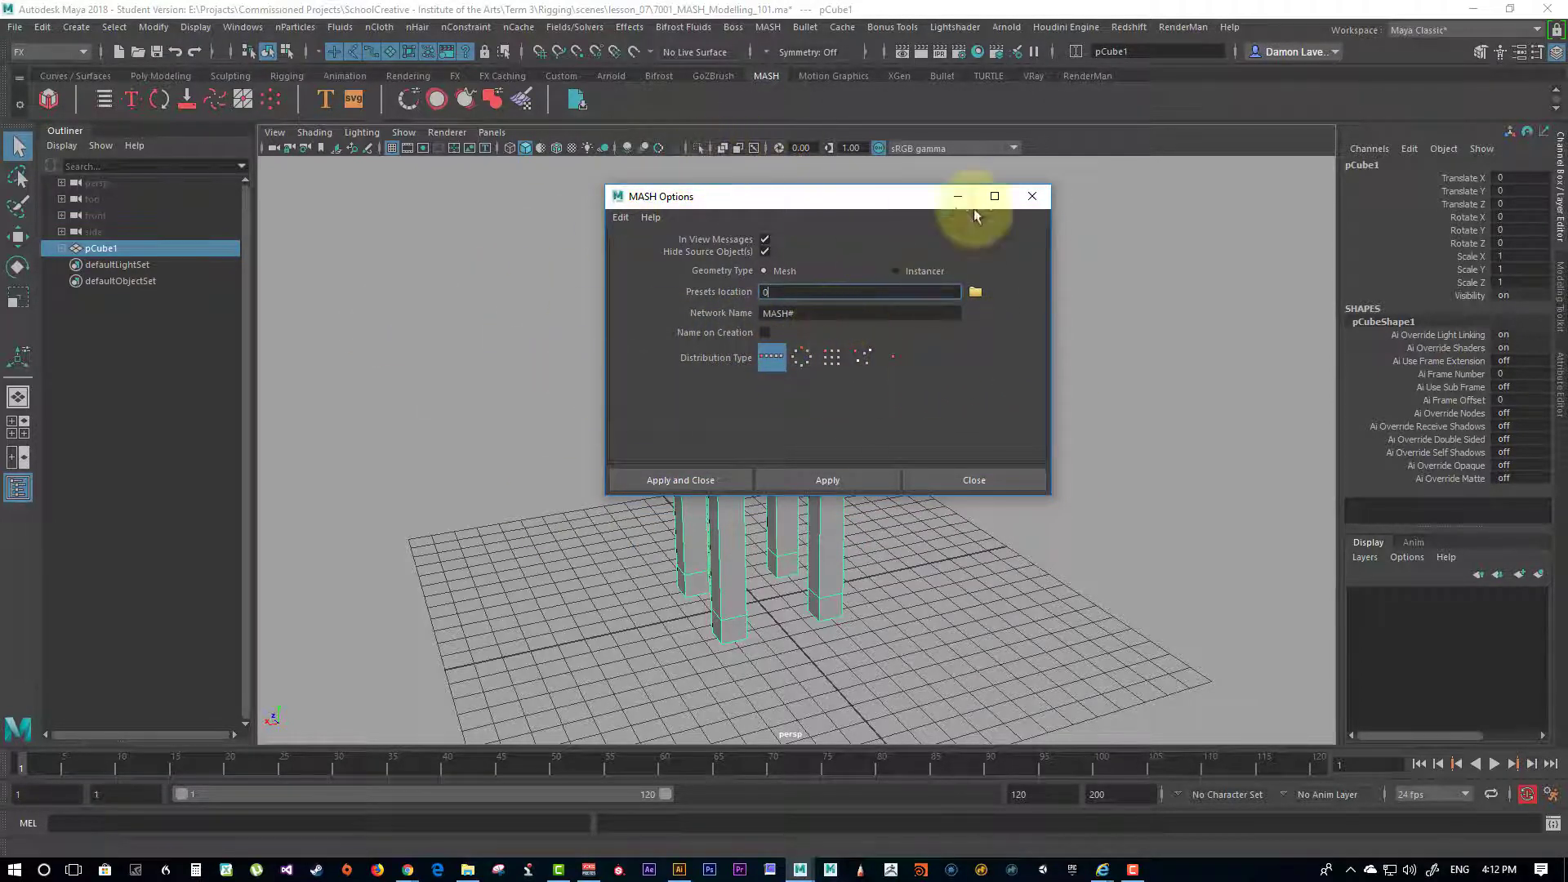
click(1031, 198)
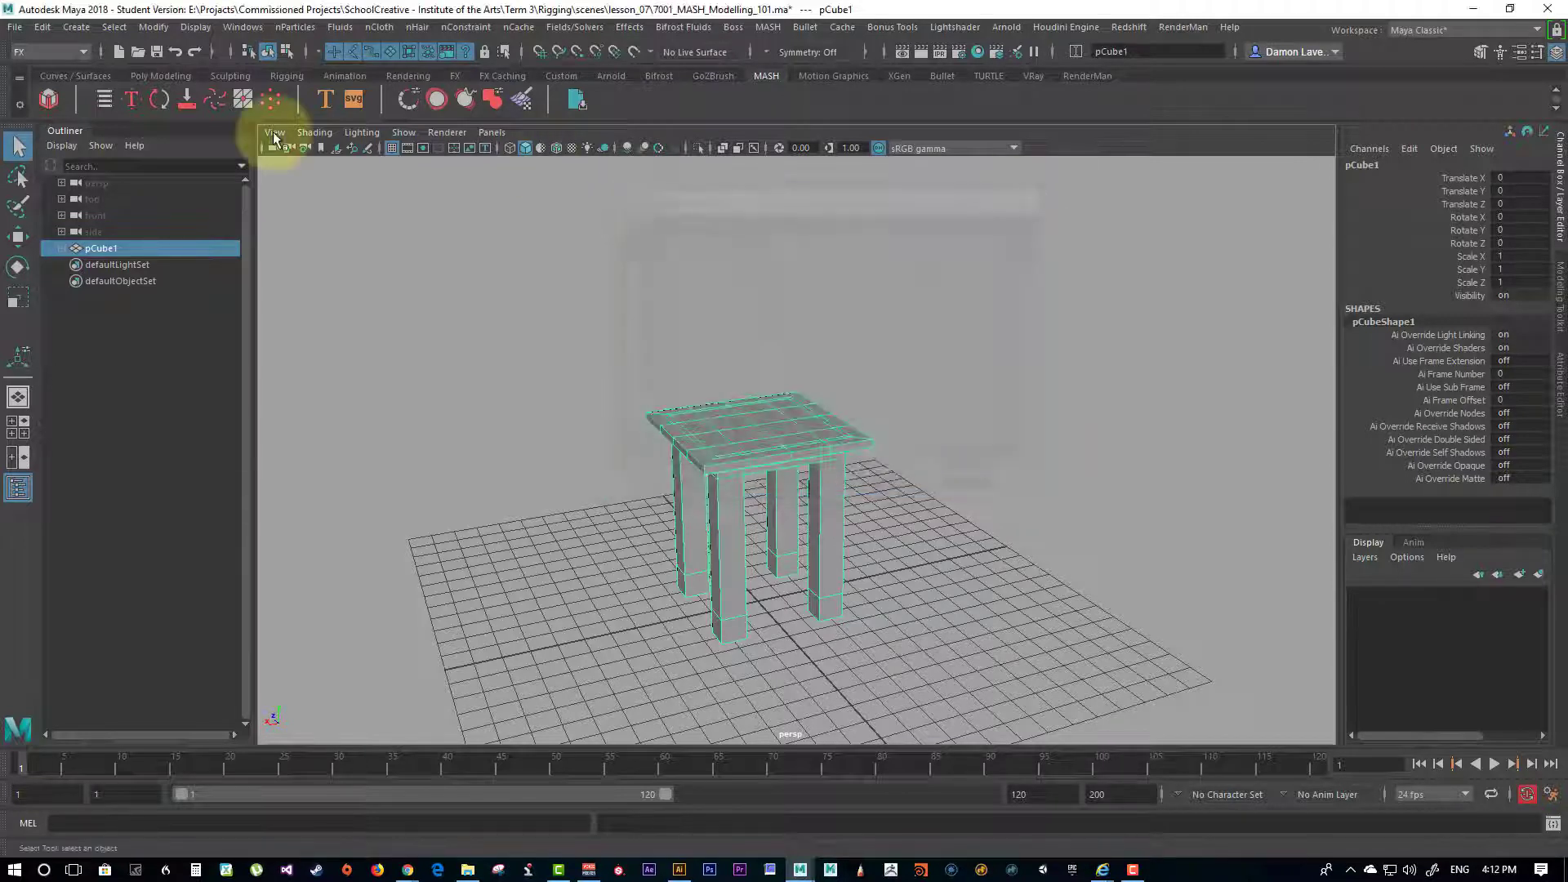
Step: Create a MASH network from the selected table pCube1 with the default options
click(70, 103)
alt+drag(886, 481, 964, 490)
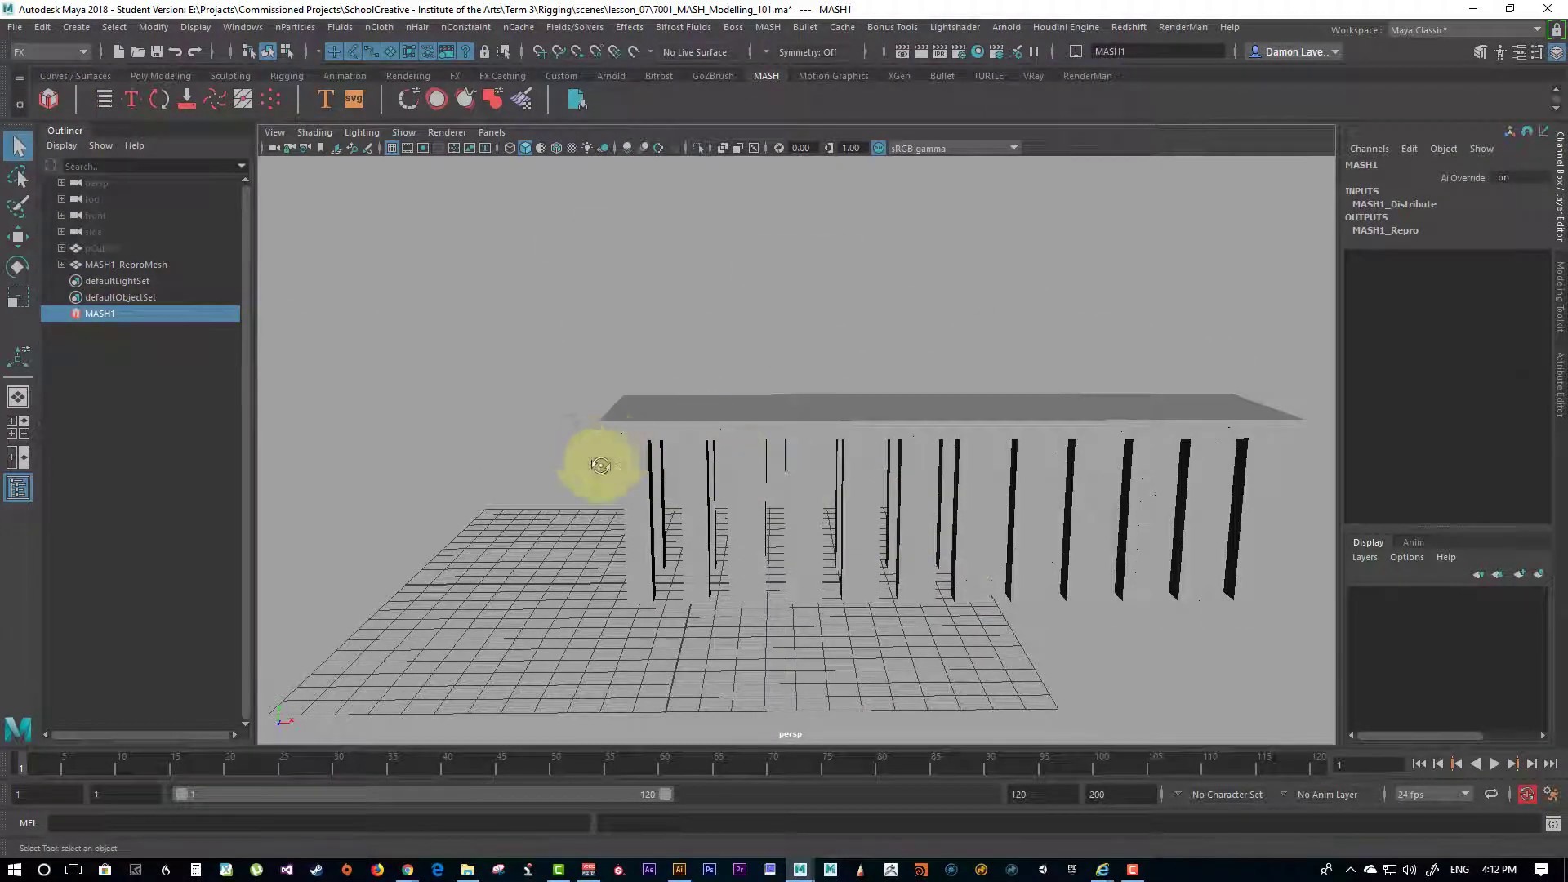
alt+drag(600, 465, 664, 488)
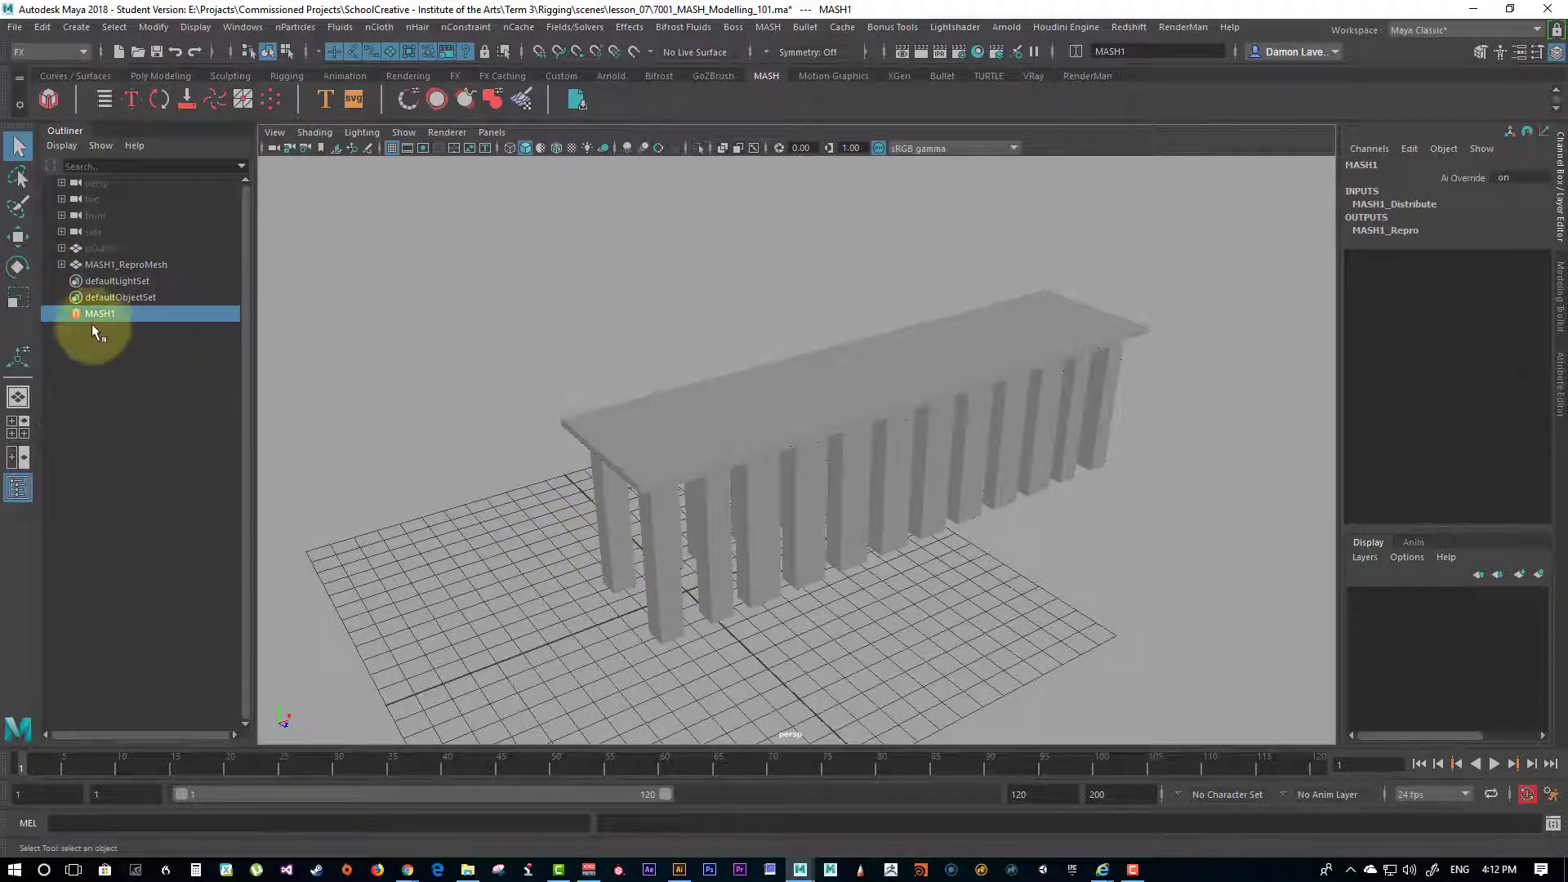
Step: Select the MASH1_ReproMesh object and graph its input and output connections in the Node Editor
click(722, 468)
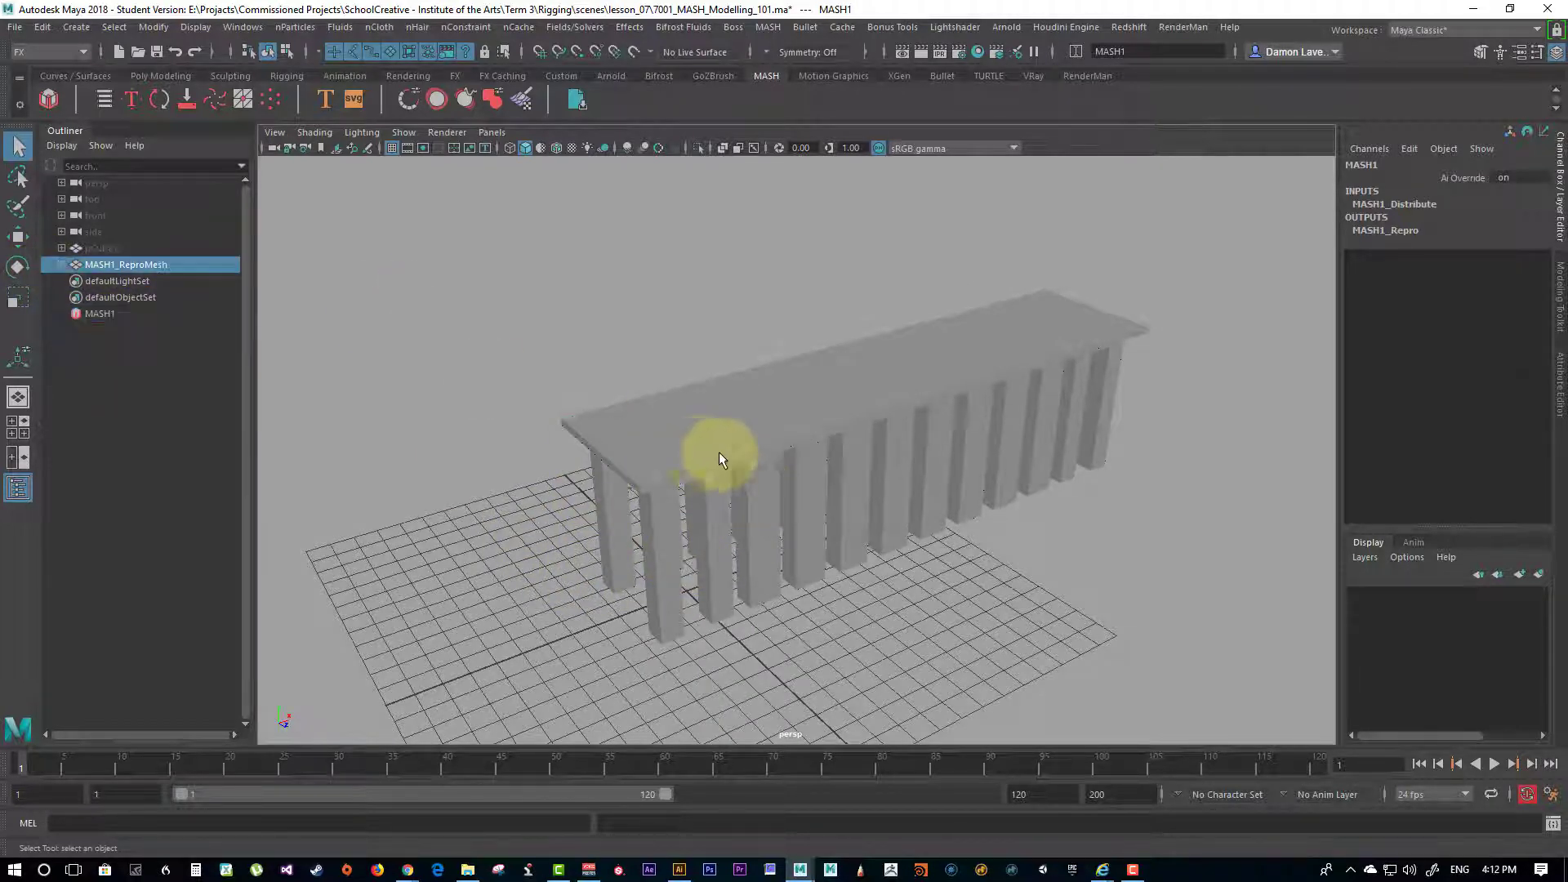
alt+drag(840, 531, 866, 511)
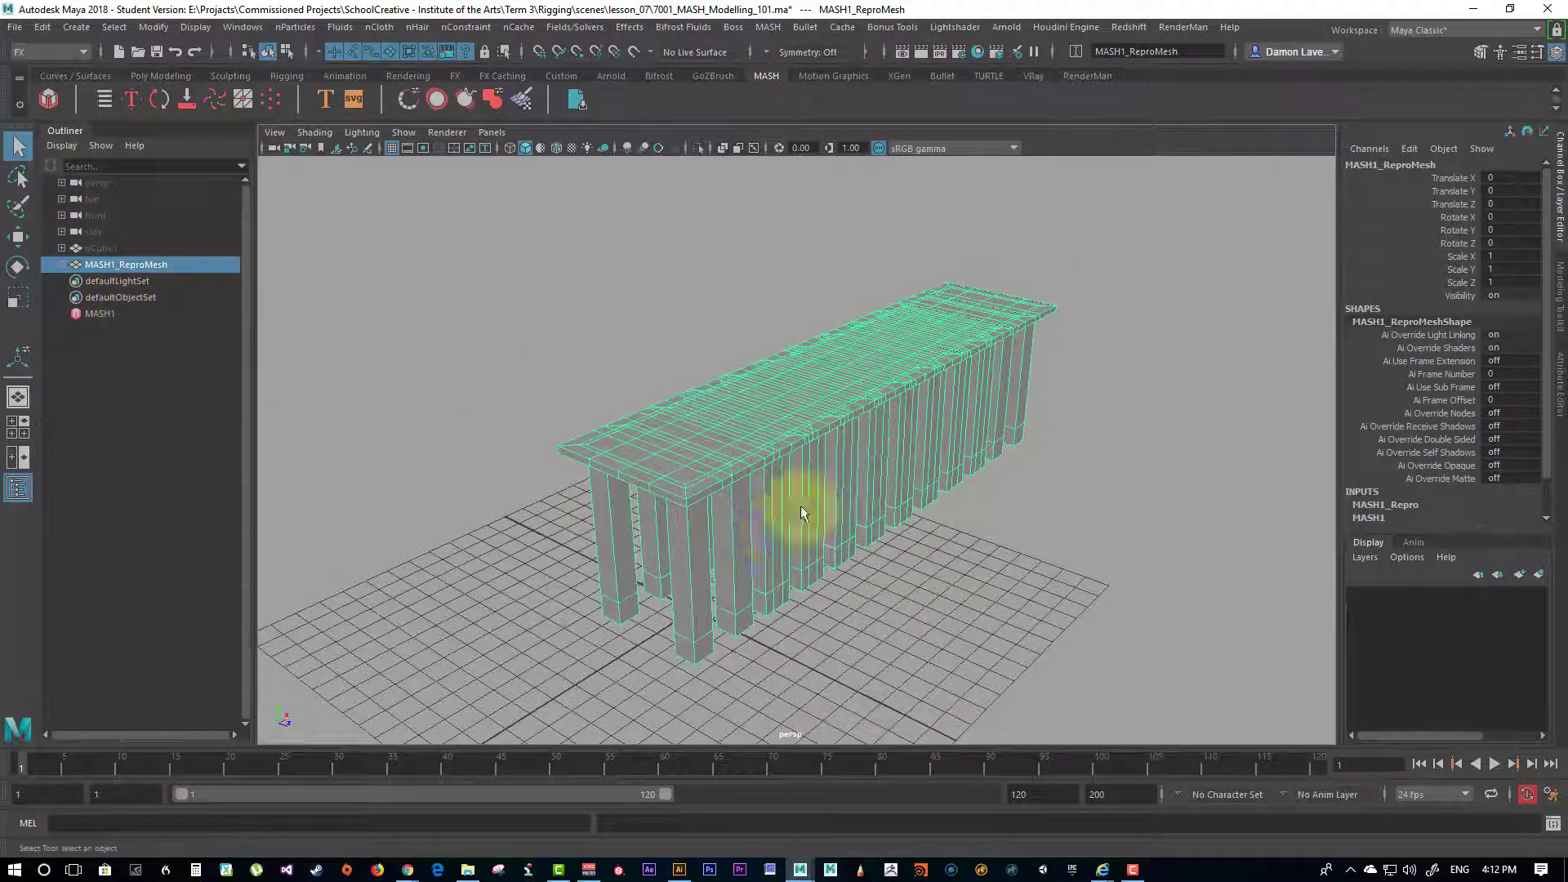
alt+drag(797, 515, 882, 466)
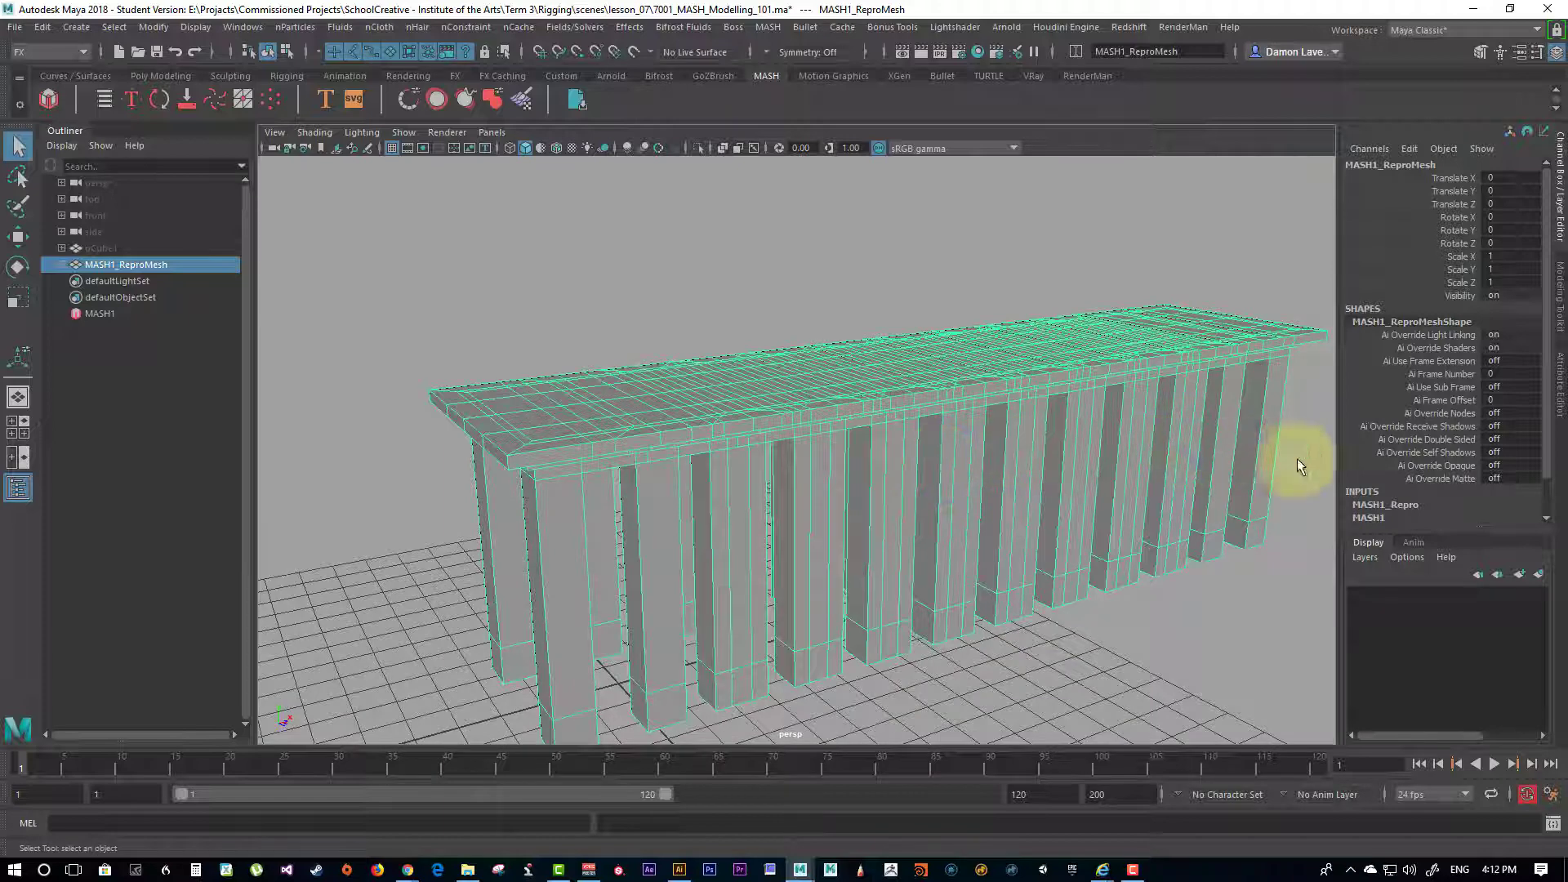
alt+drag(1298, 463, 1079, 371)
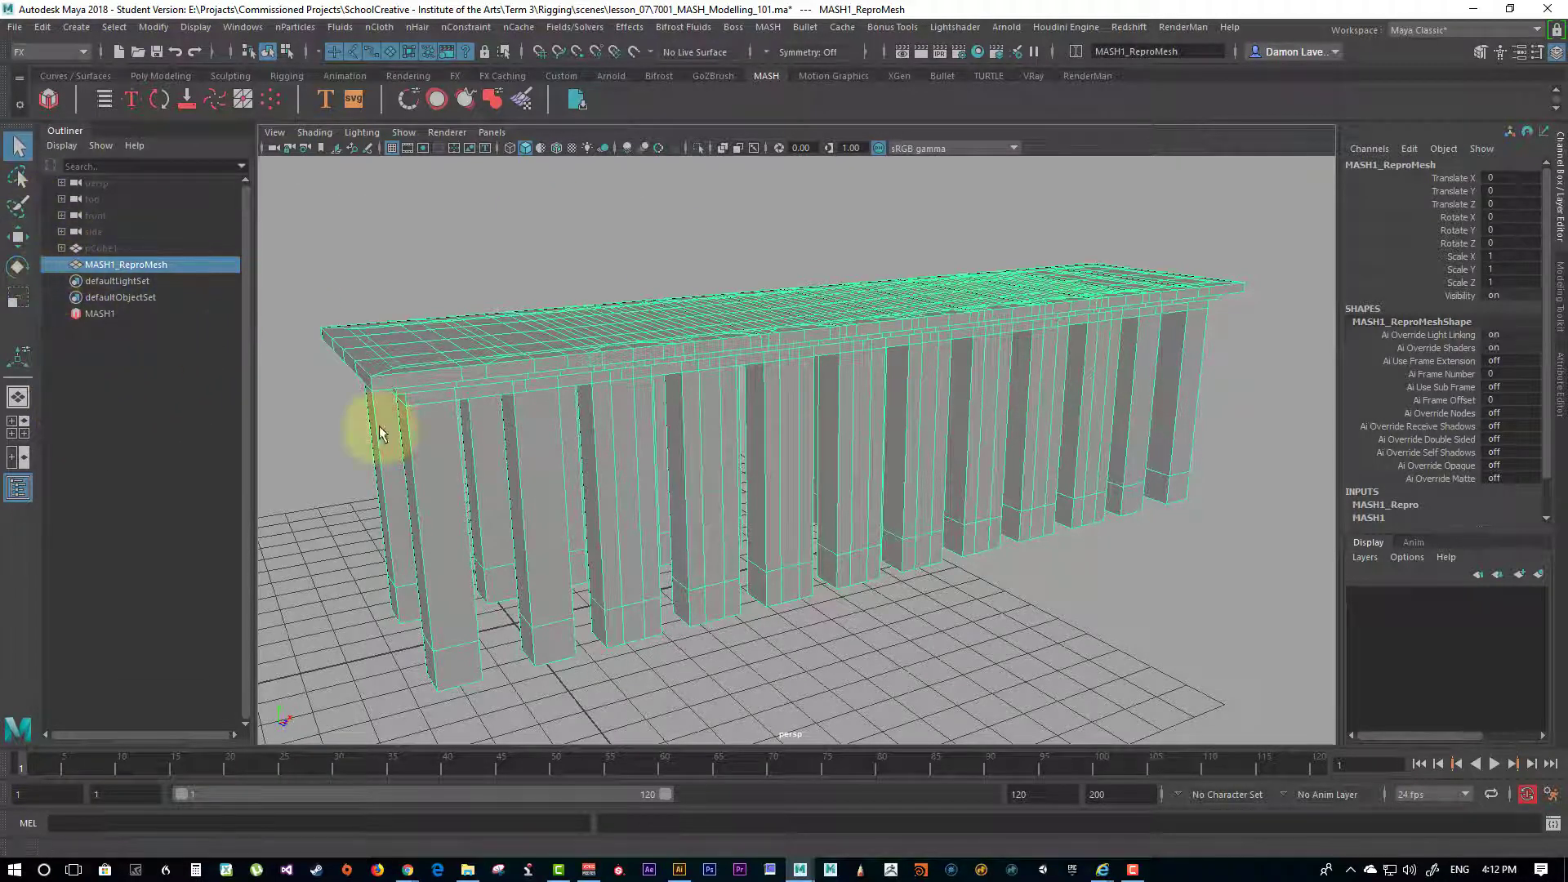
alt+drag(645, 486, 694, 492)
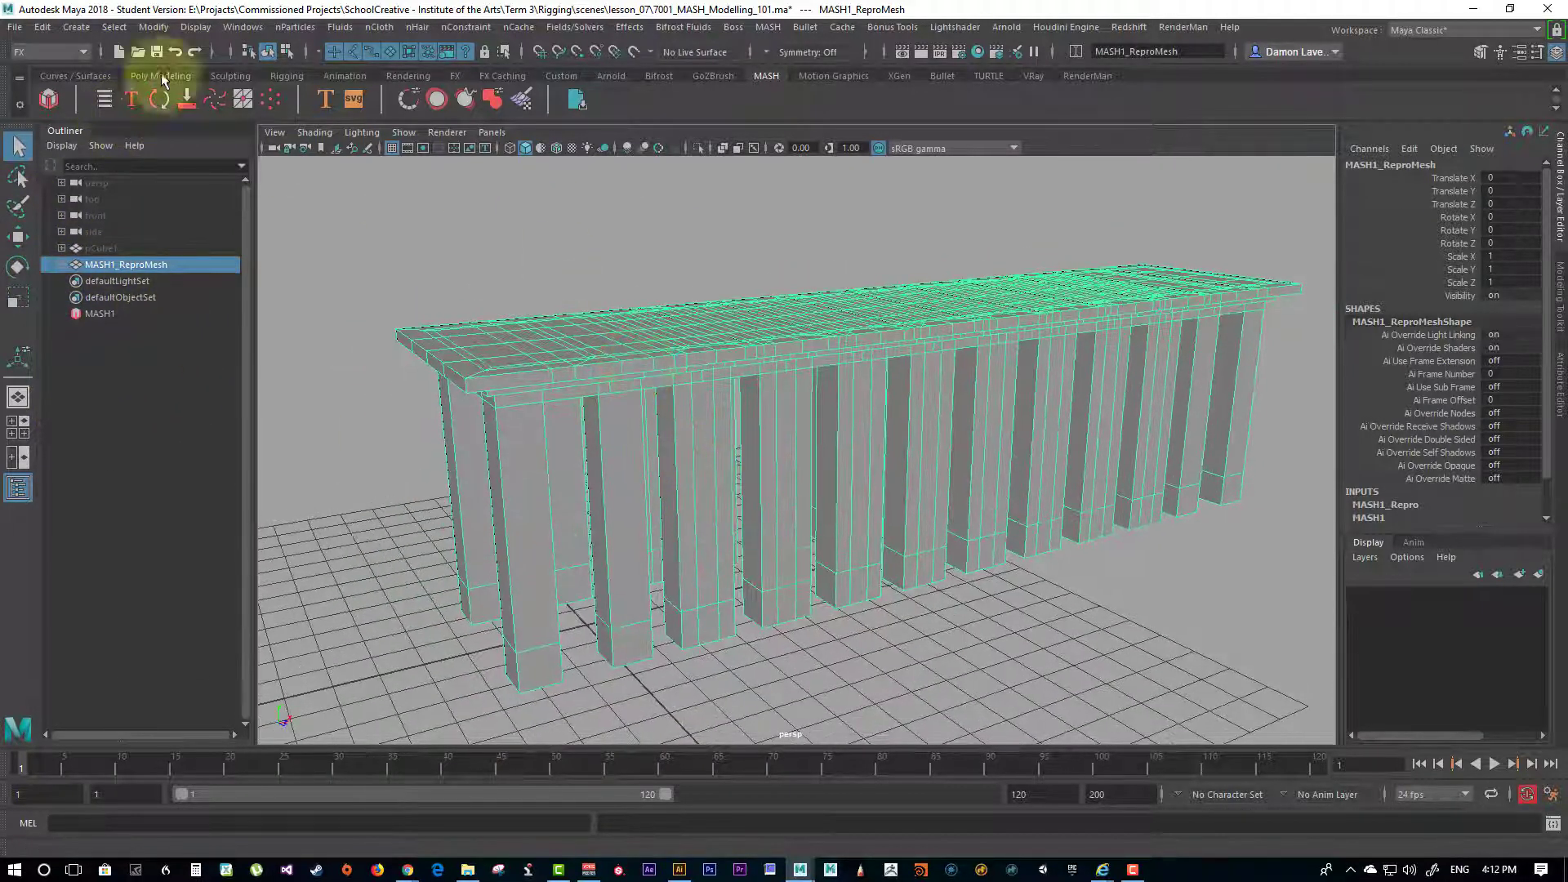
click(227, 27)
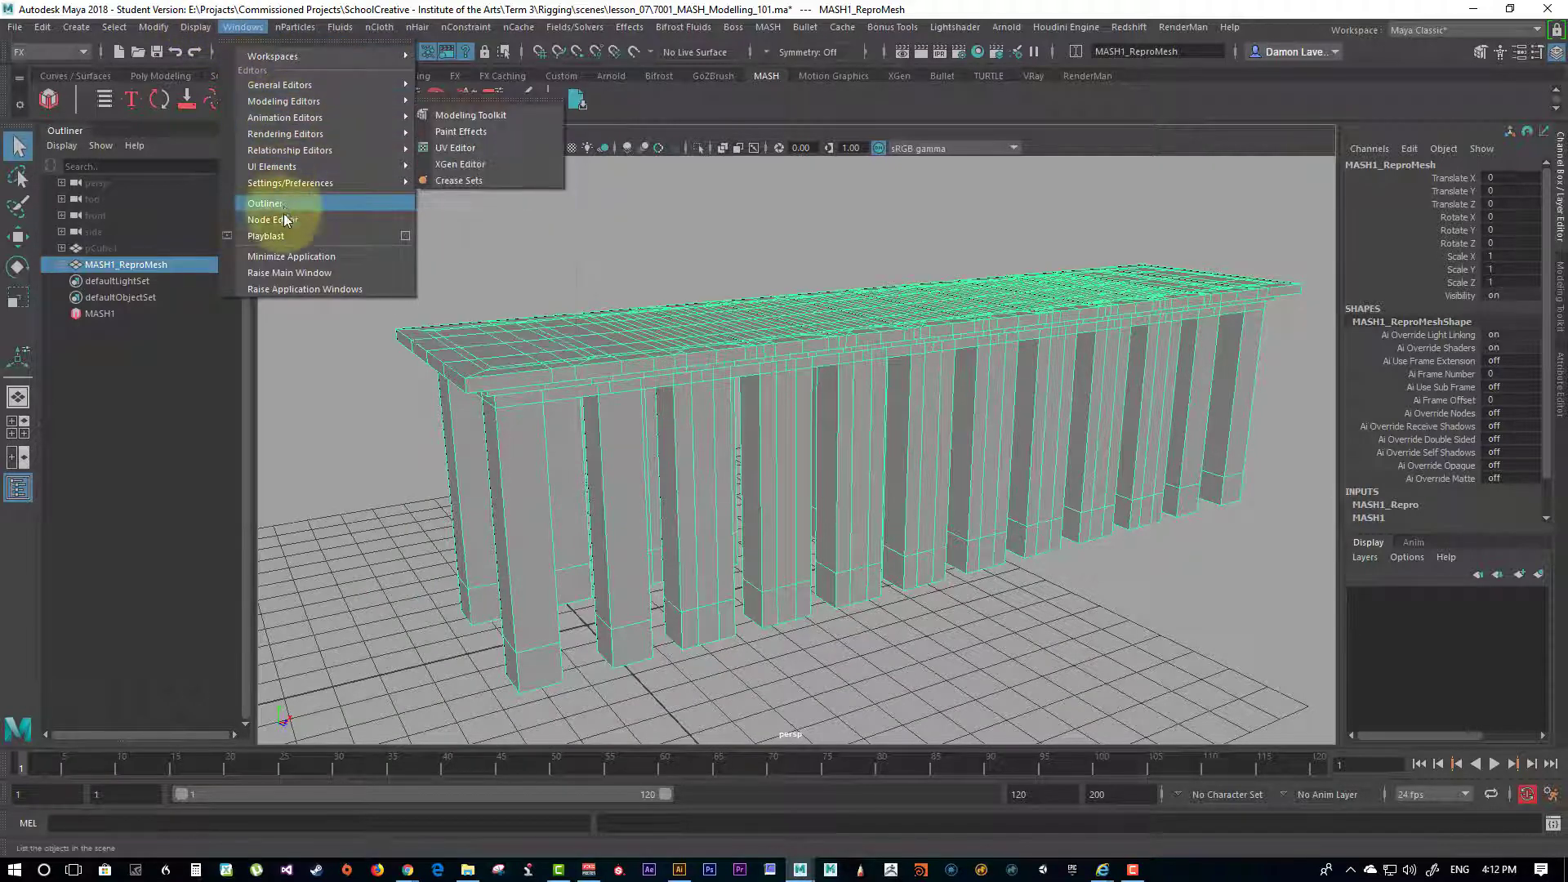
click(347, 247)
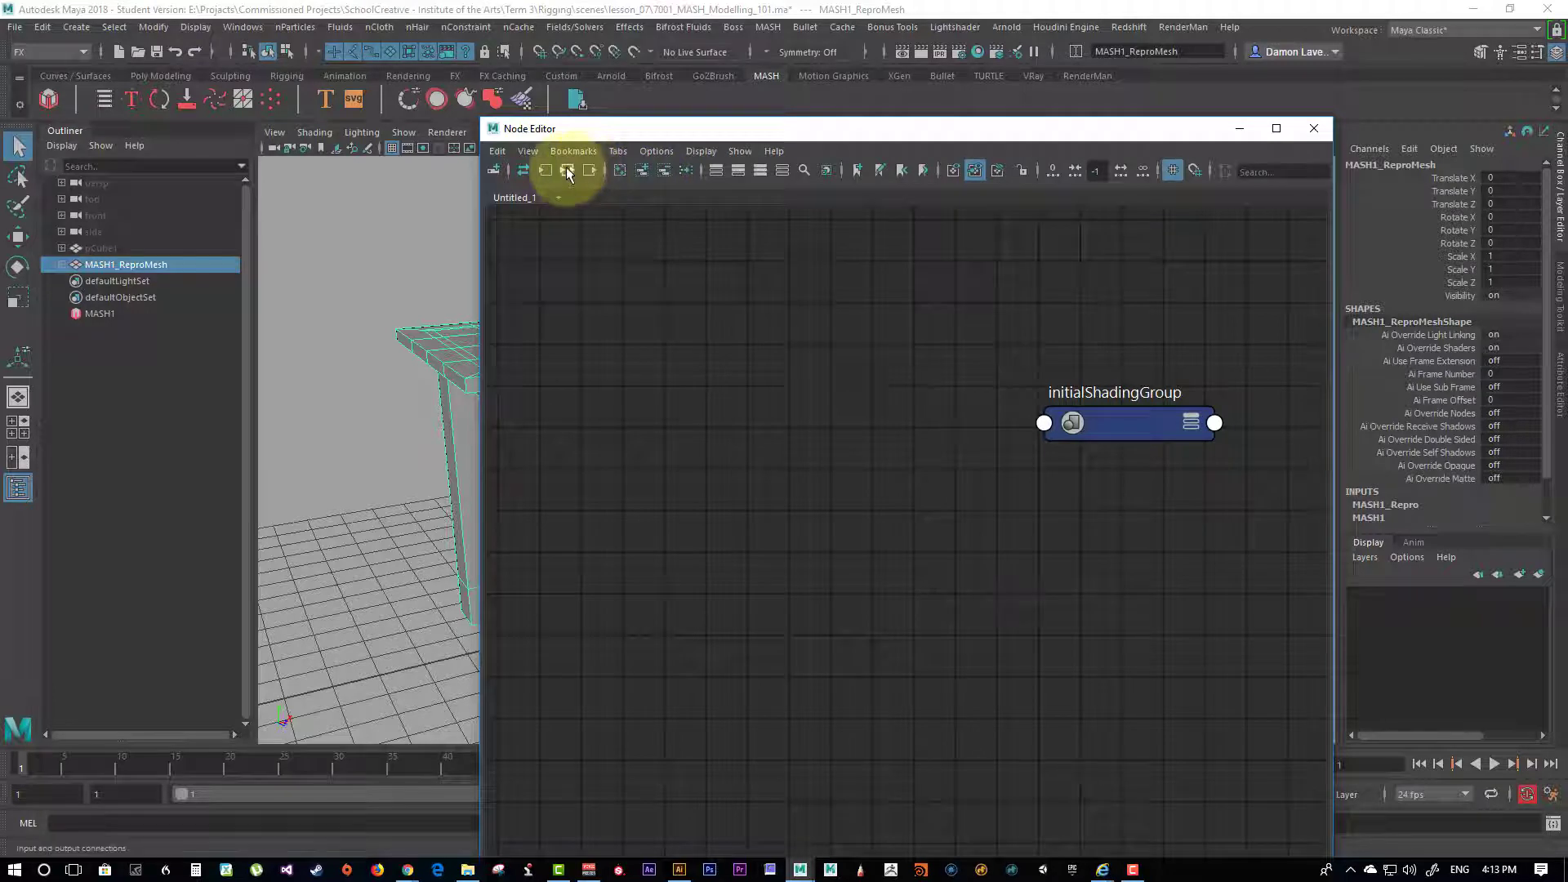
click(570, 171)
Step: Arrange the MASH1_Distribute, MASH1 and MASH1_Repro nodes in a row across the upper part of the graph
drag(793, 511, 821, 412)
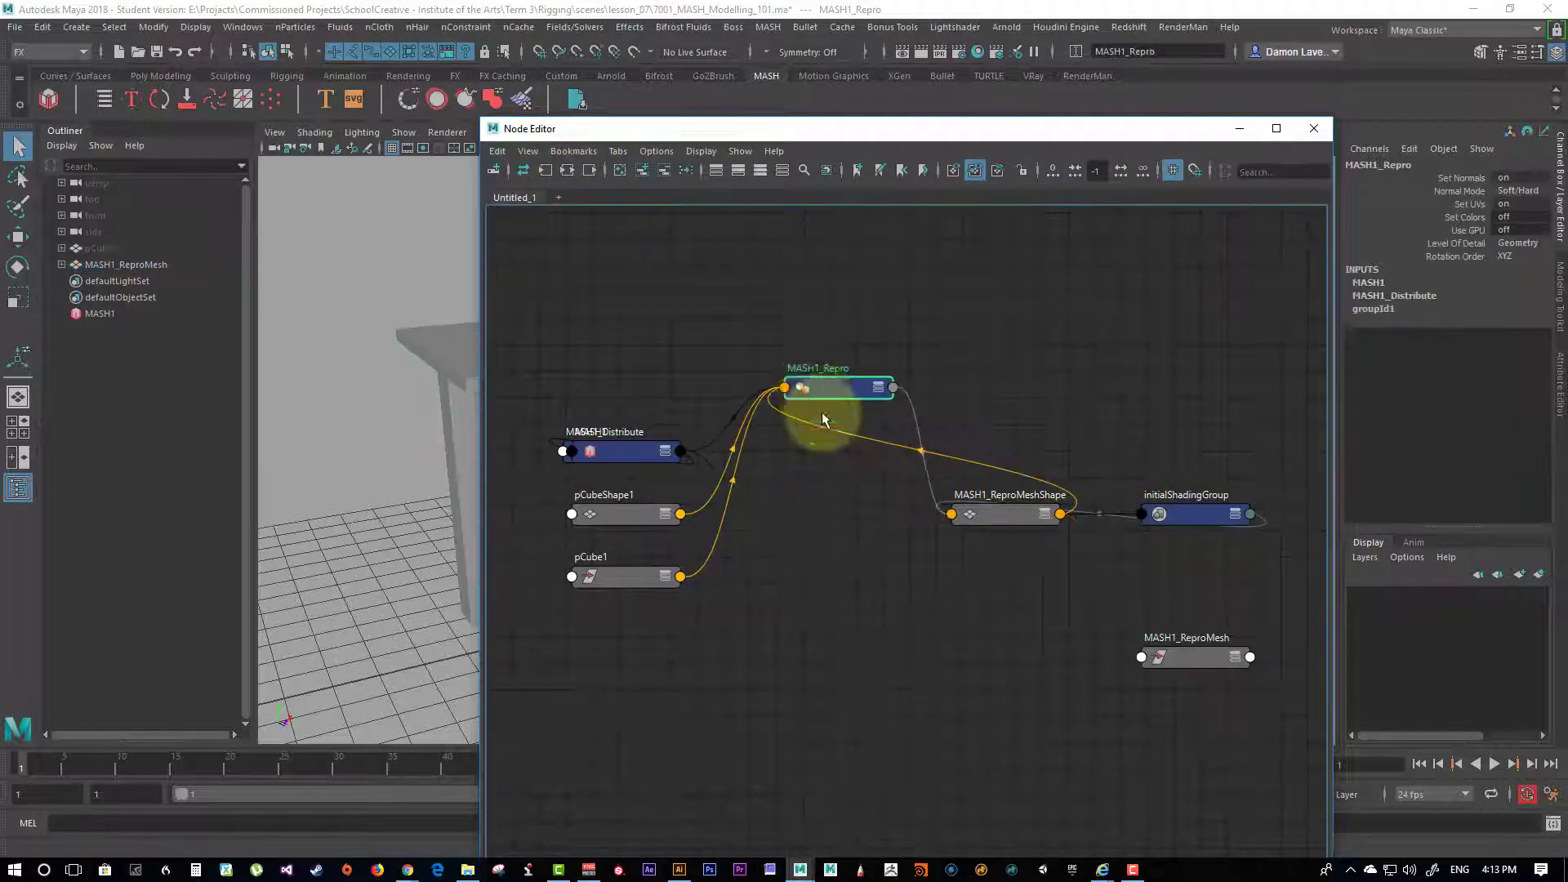
drag(611, 448, 553, 325)
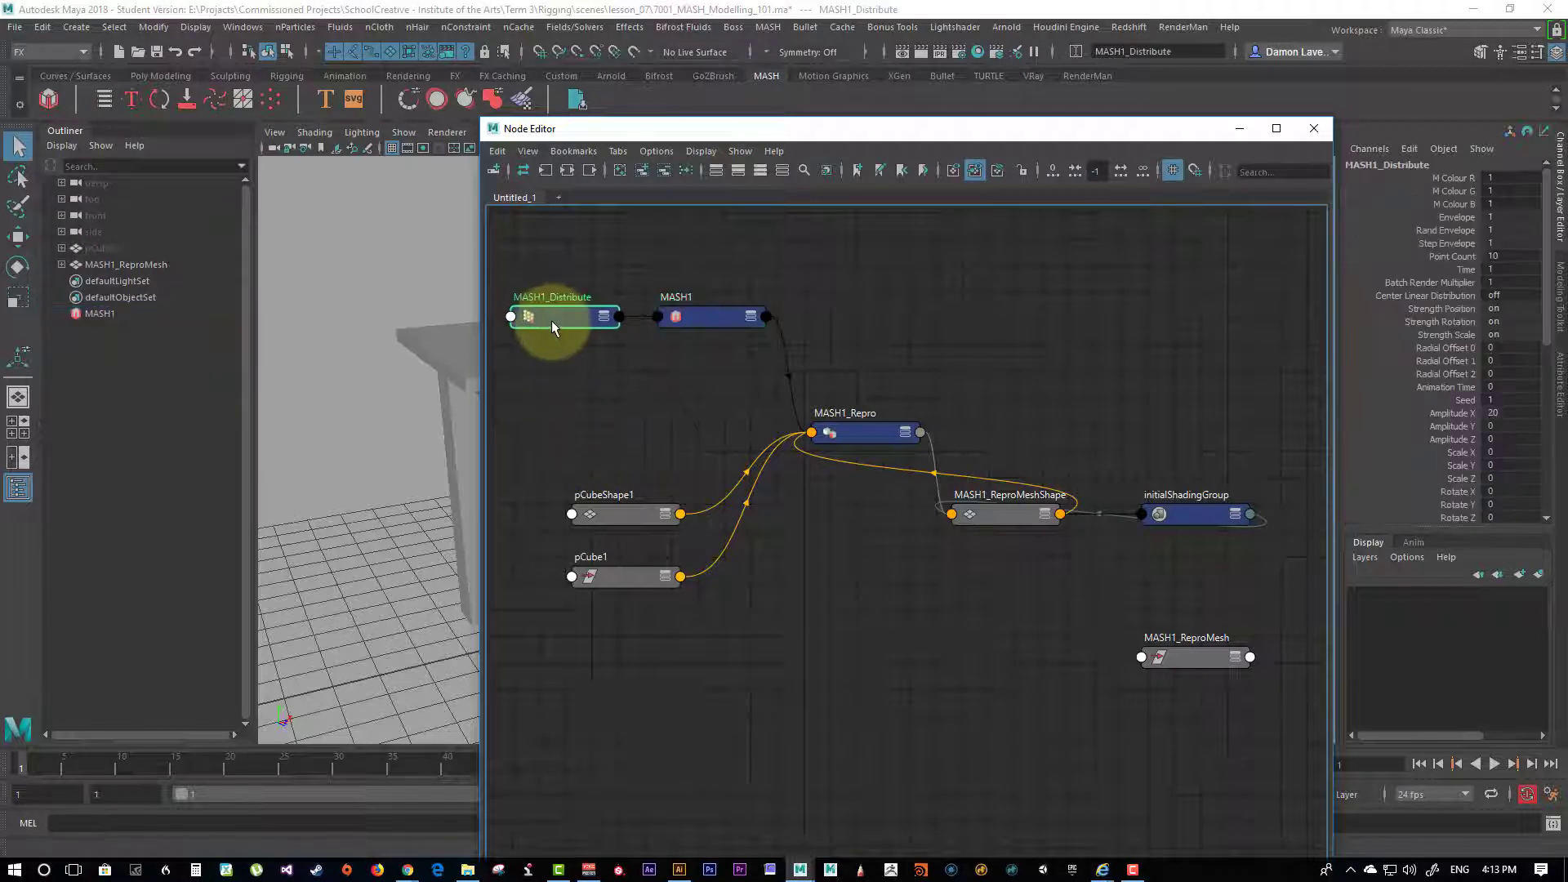
alt+middle_drag(599, 385, 706, 379)
drag(651, 341, 686, 339)
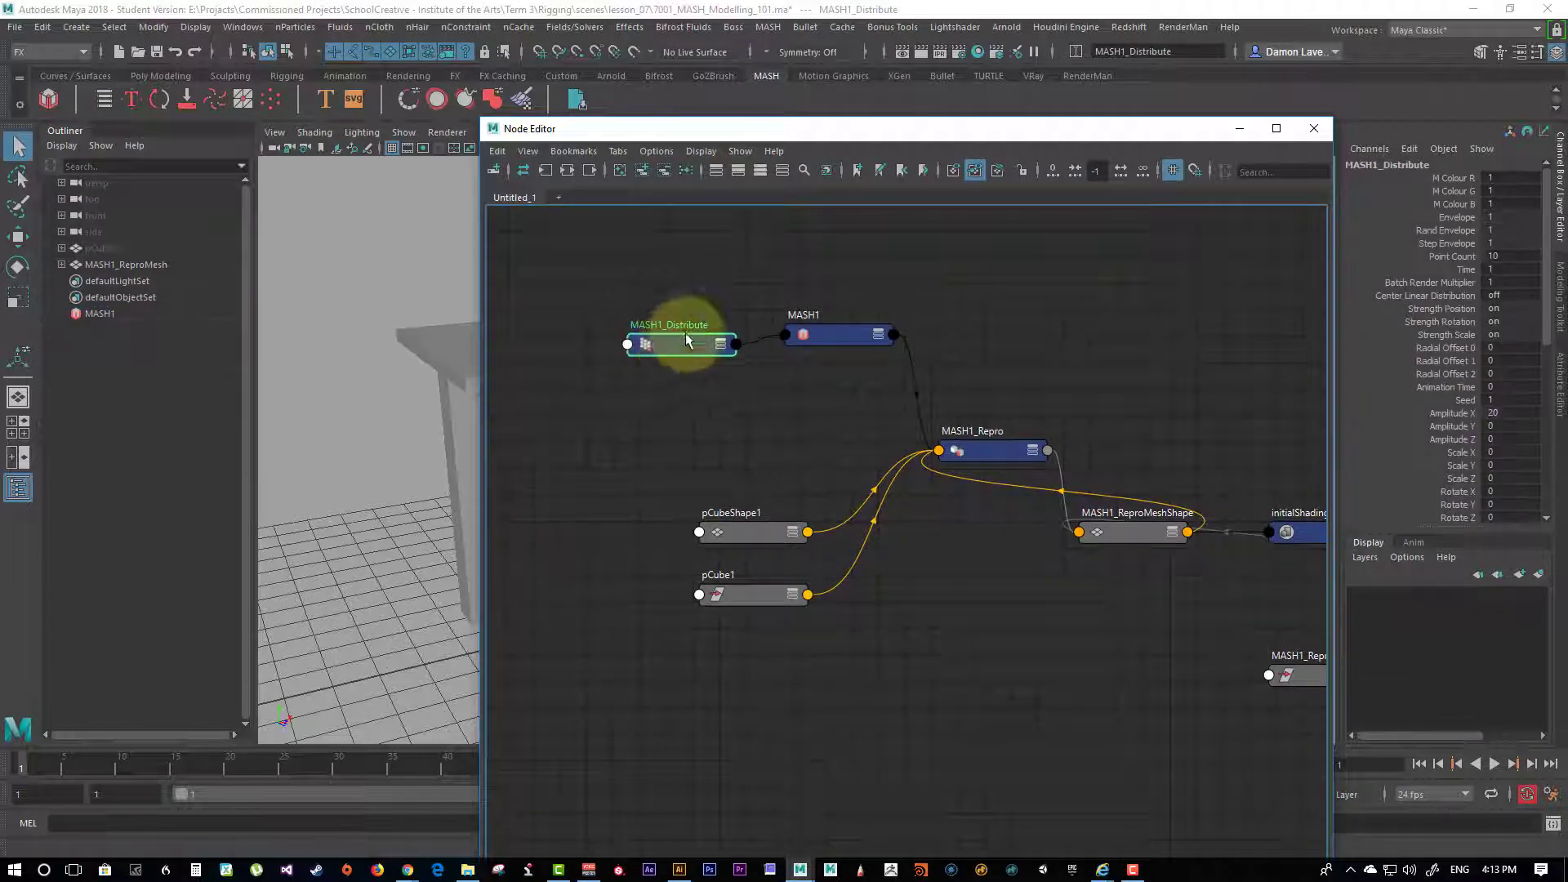
drag(845, 332, 905, 331)
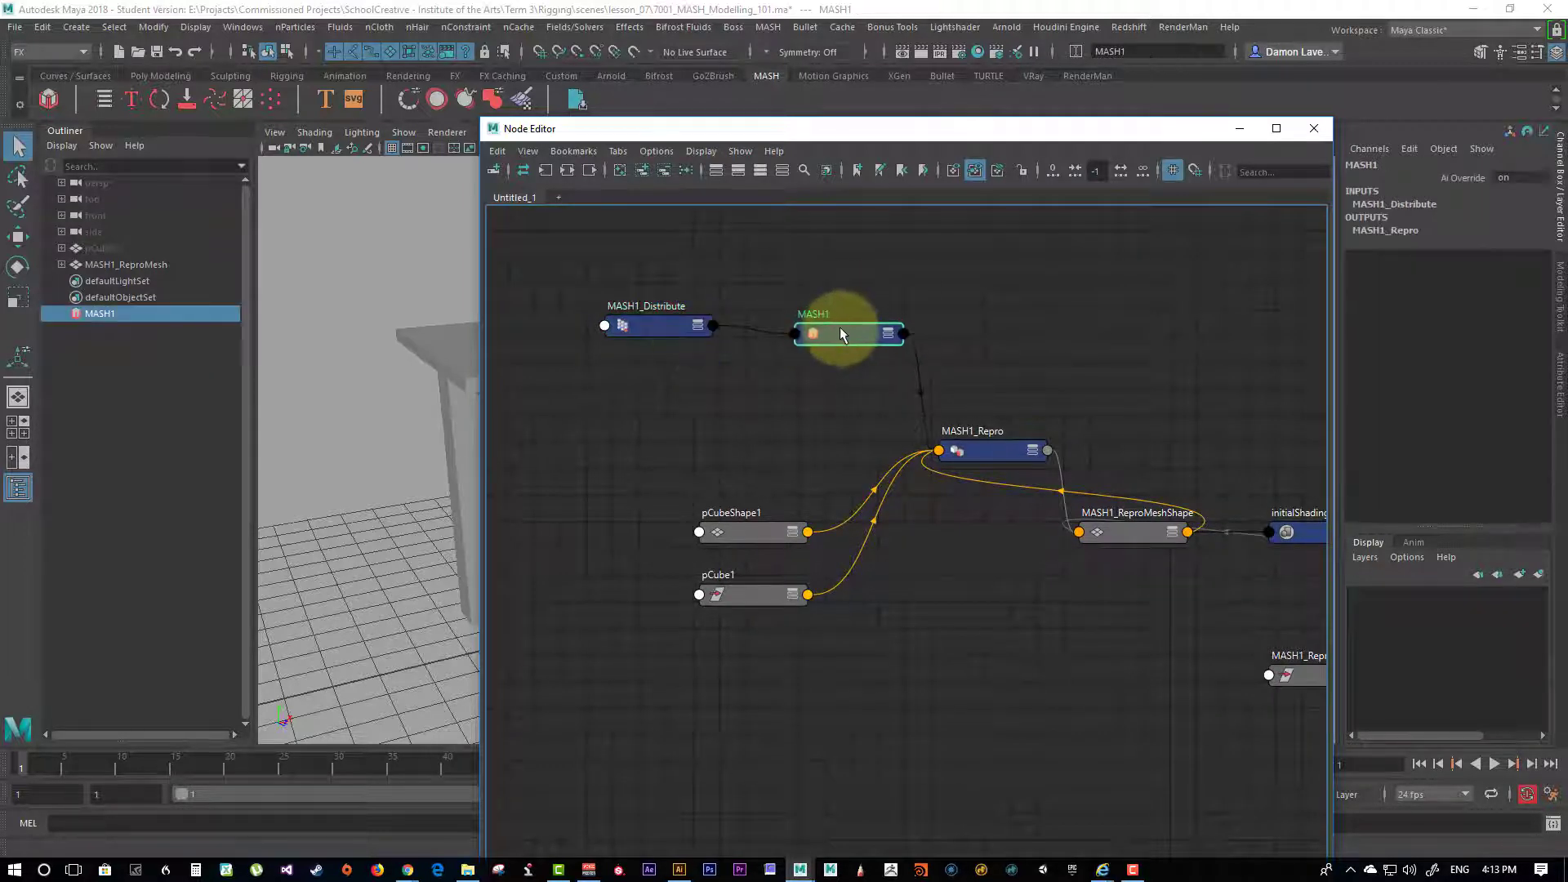
drag(1005, 453, 1026, 355)
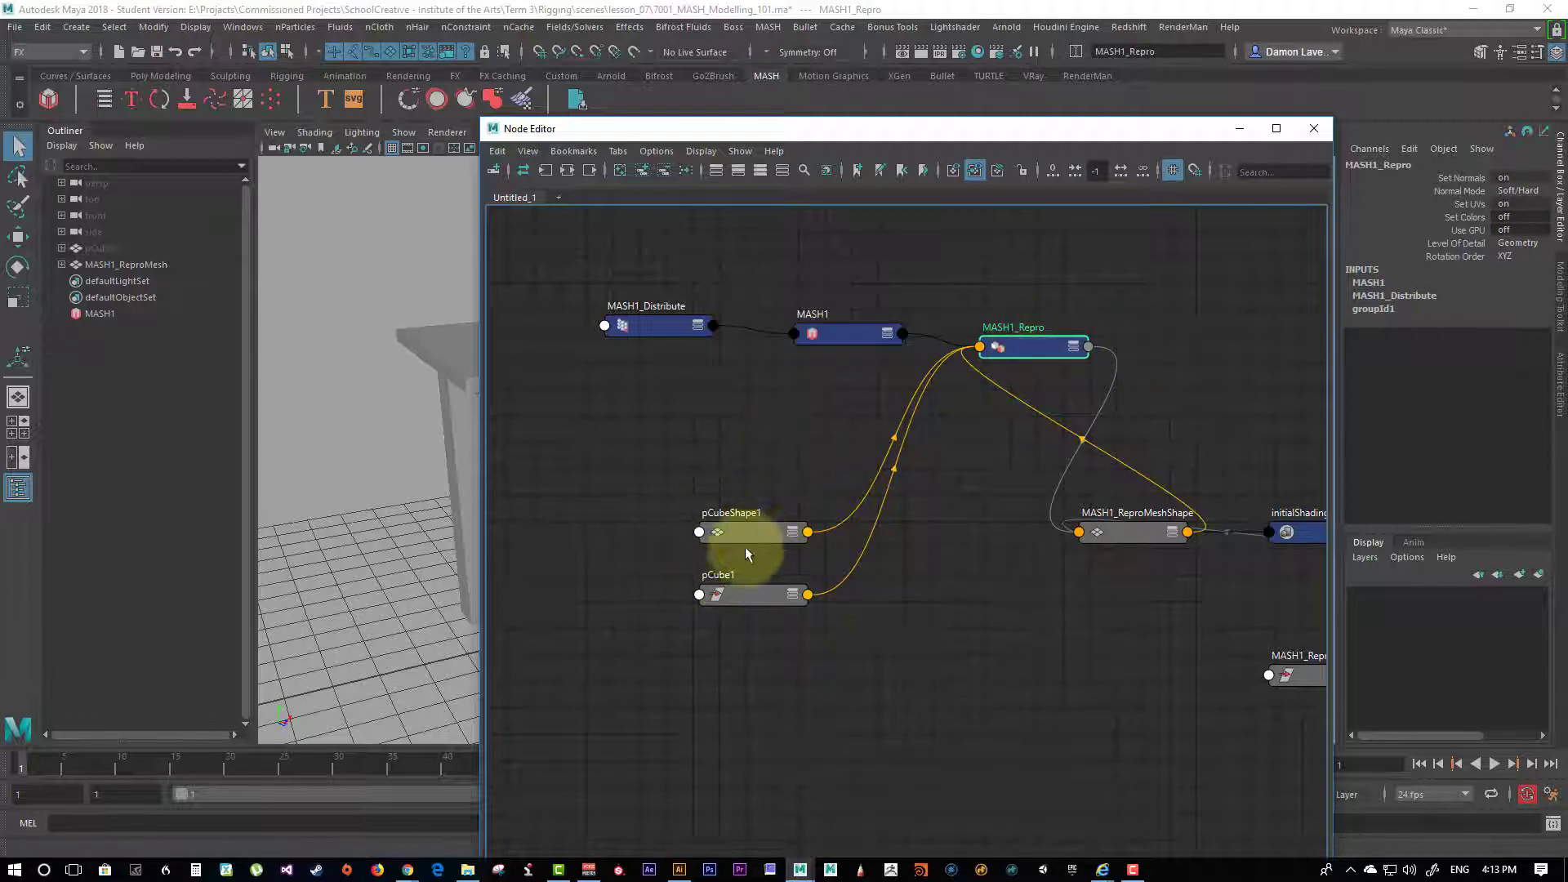
Step: Space the pCubeShape1 and pCube1 nodes apart by raising pCubeShape1 above pCube1 in the graph
drag(731, 609, 729, 602)
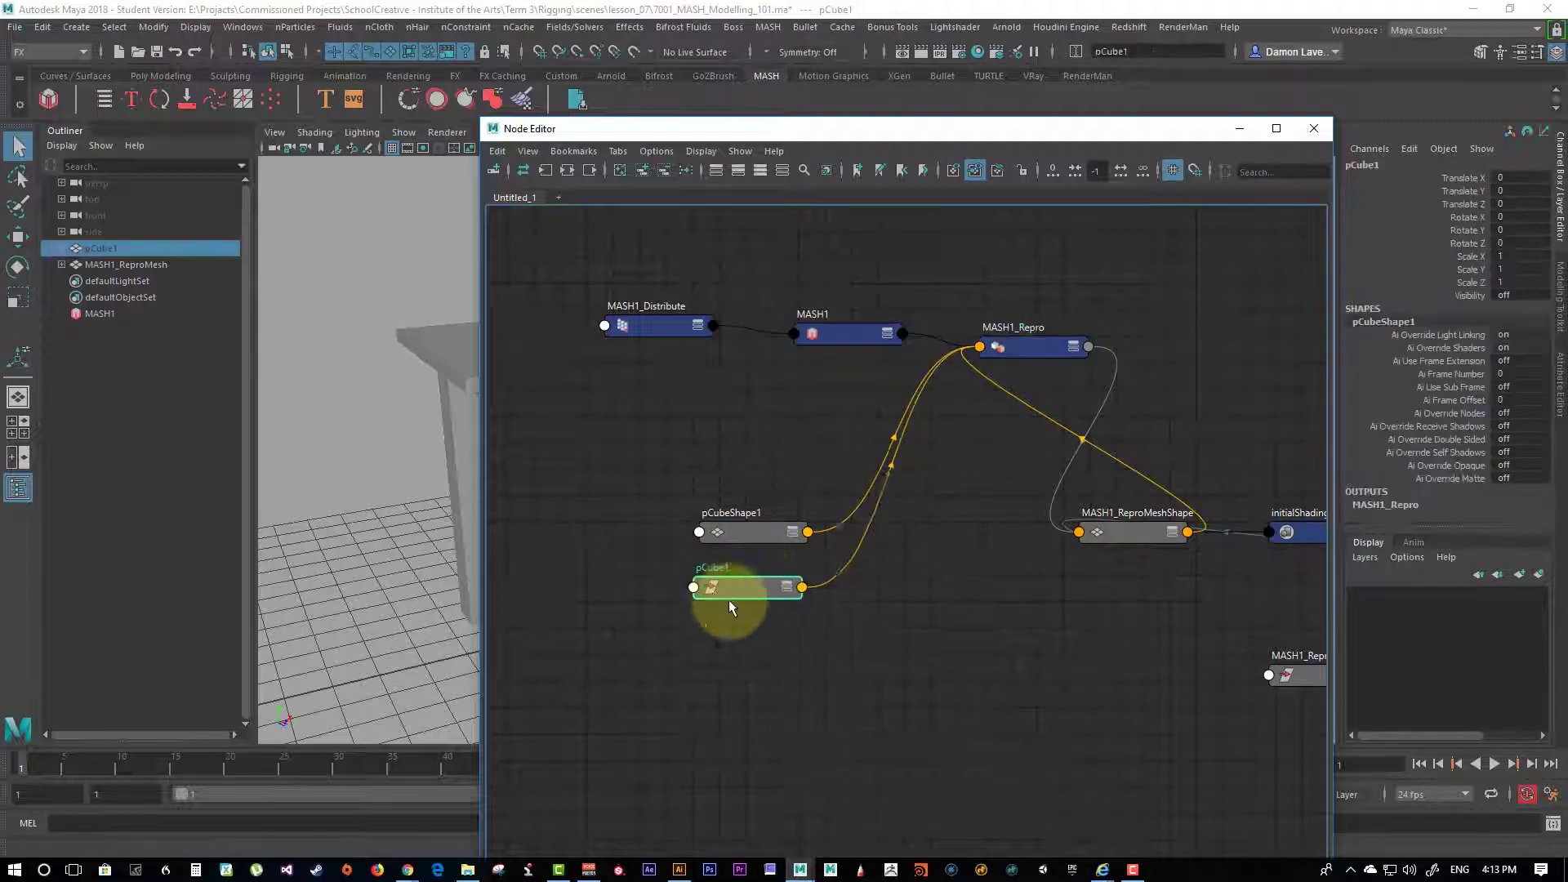
click(743, 531)
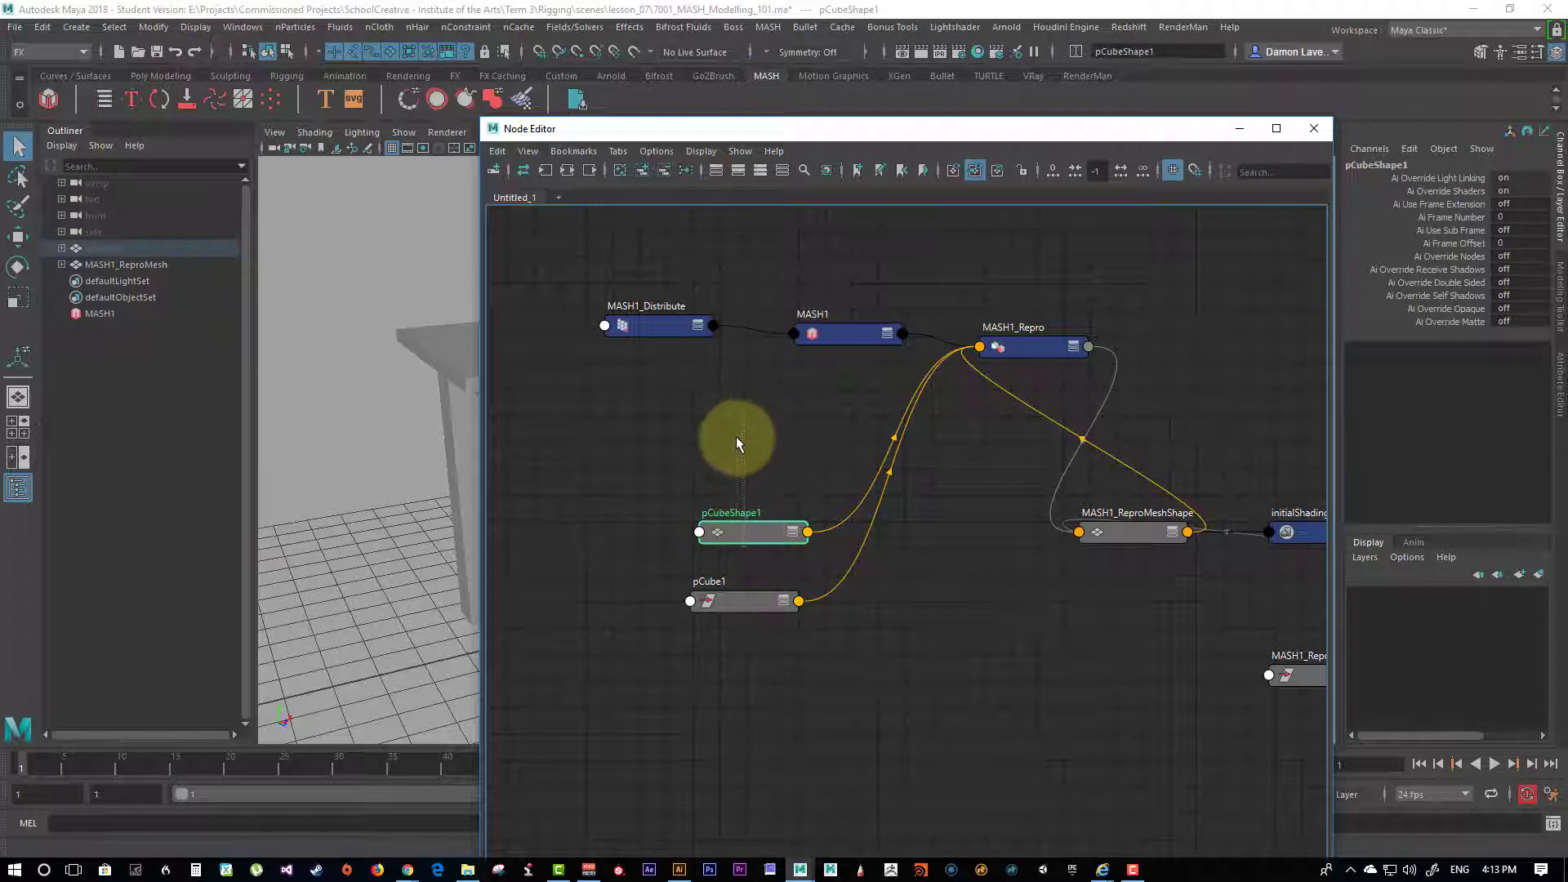
drag(742, 532, 61, 254)
Step: Expand the MASH1_Repro node's attributes to examine its Instanced Group inputs, and collapse the node again
click(1072, 346)
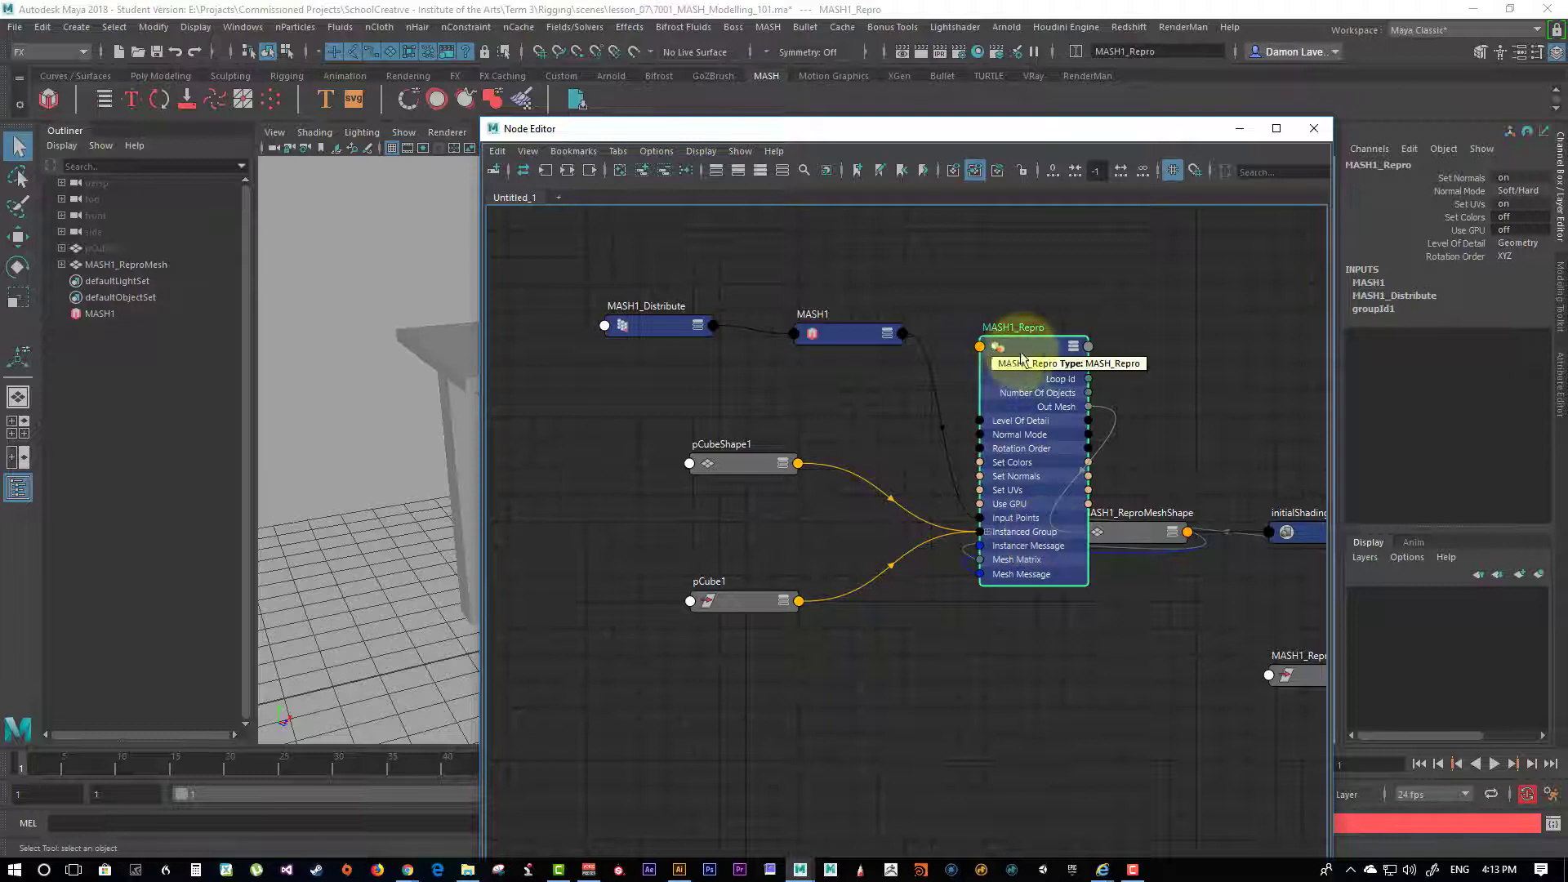
click(988, 532)
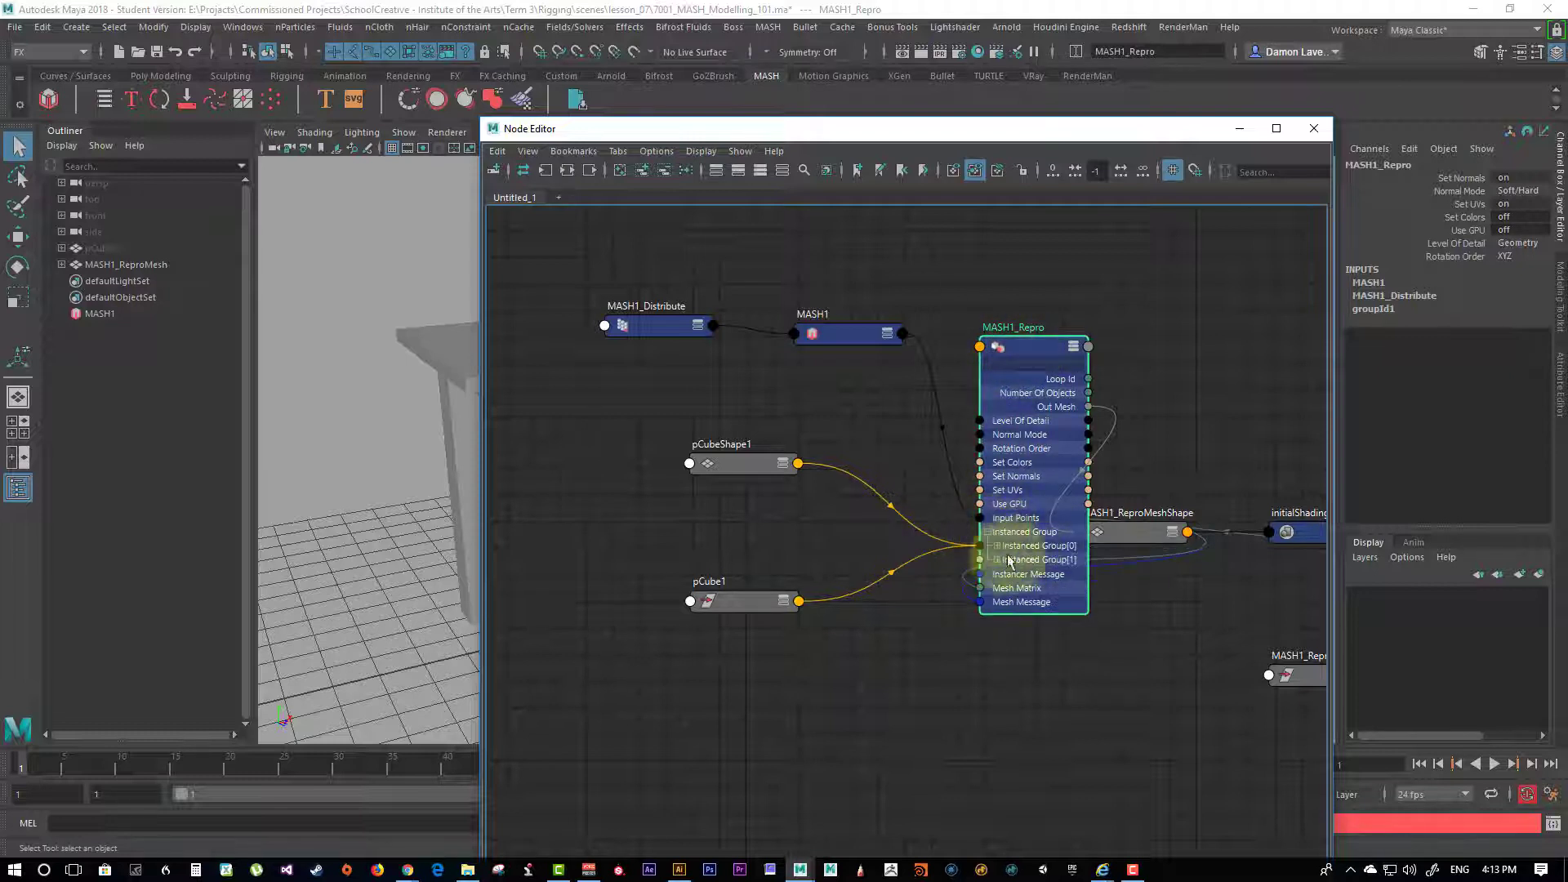
click(1073, 349)
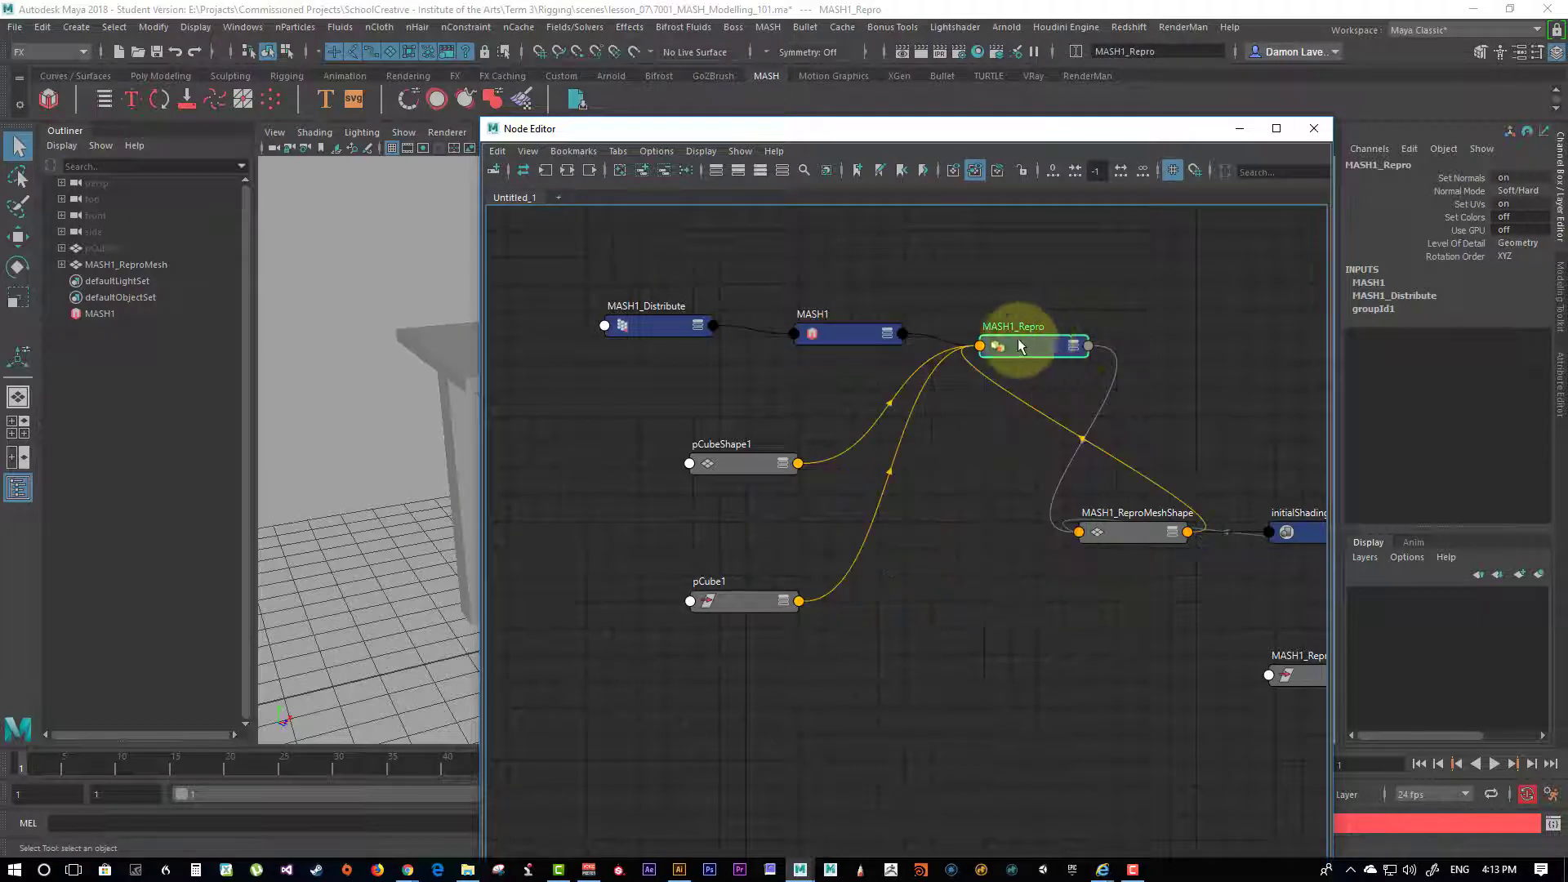
Step: Stack MASH1_ReproMeshShape and initialShadingGroup beneath MASH1_Repro in the graph, and minimize the Node Editor
drag(1017, 343, 1096, 362)
drag(1140, 528, 1113, 452)
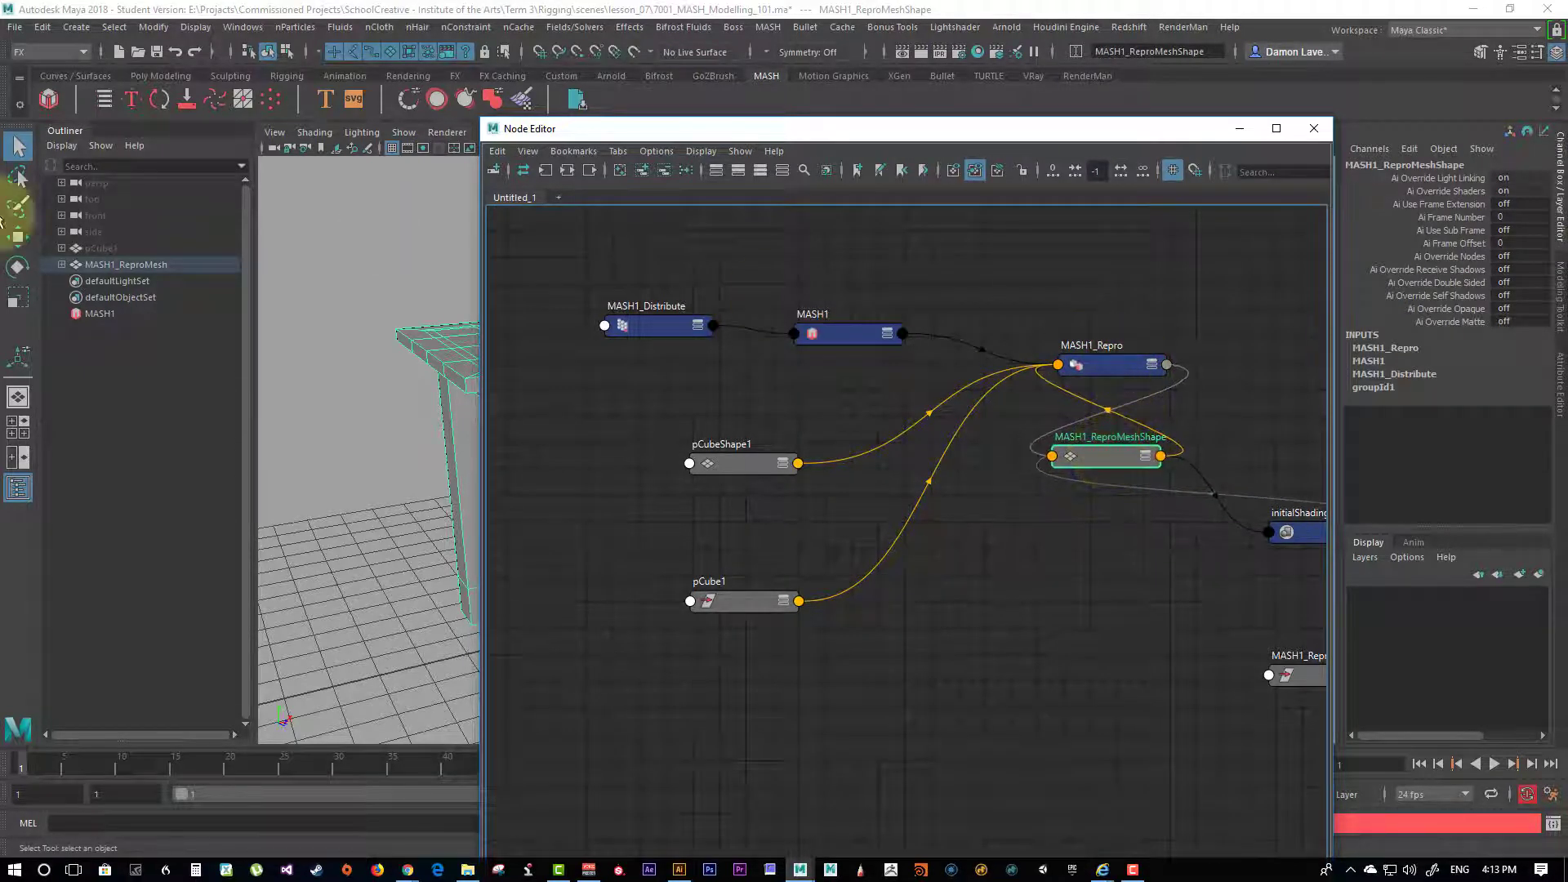
drag(767, 131, 1133, 151)
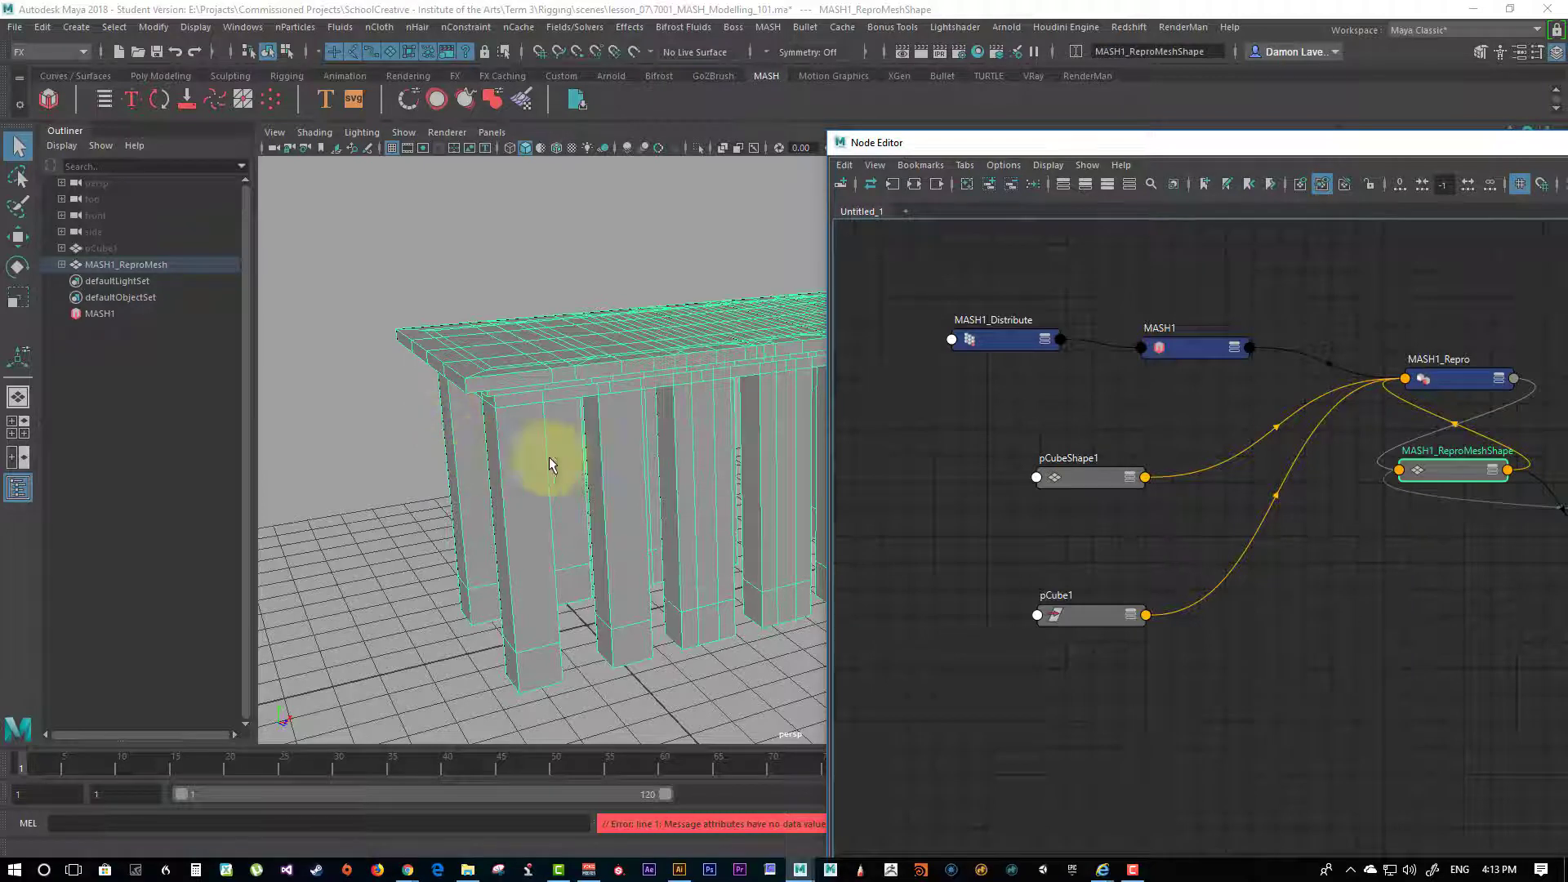
middle_drag(1382, 550, 1223, 527)
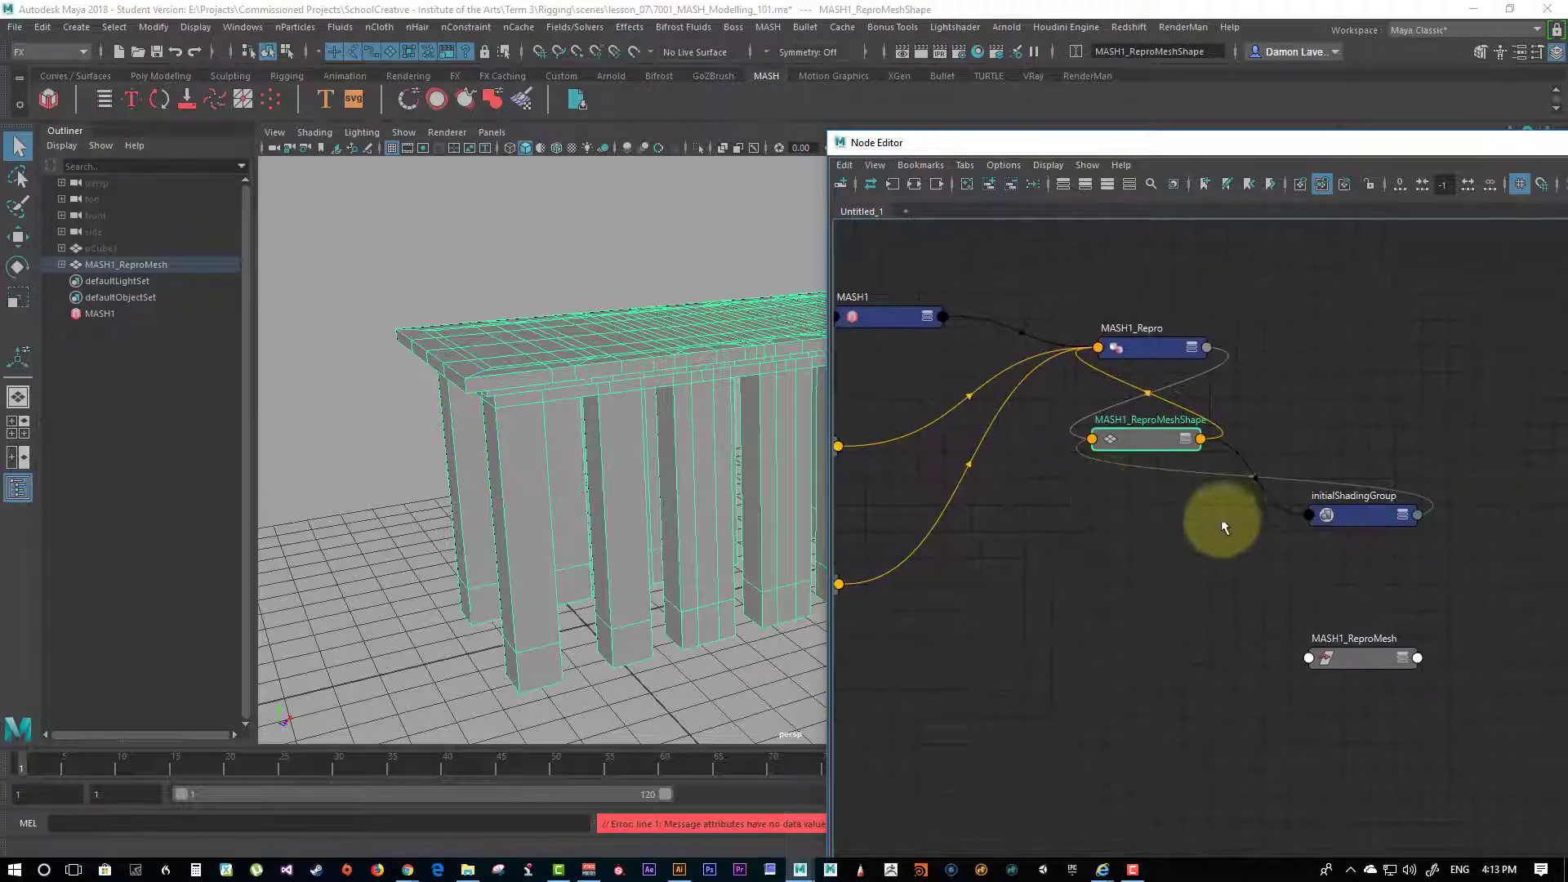
drag(1353, 515, 1101, 487)
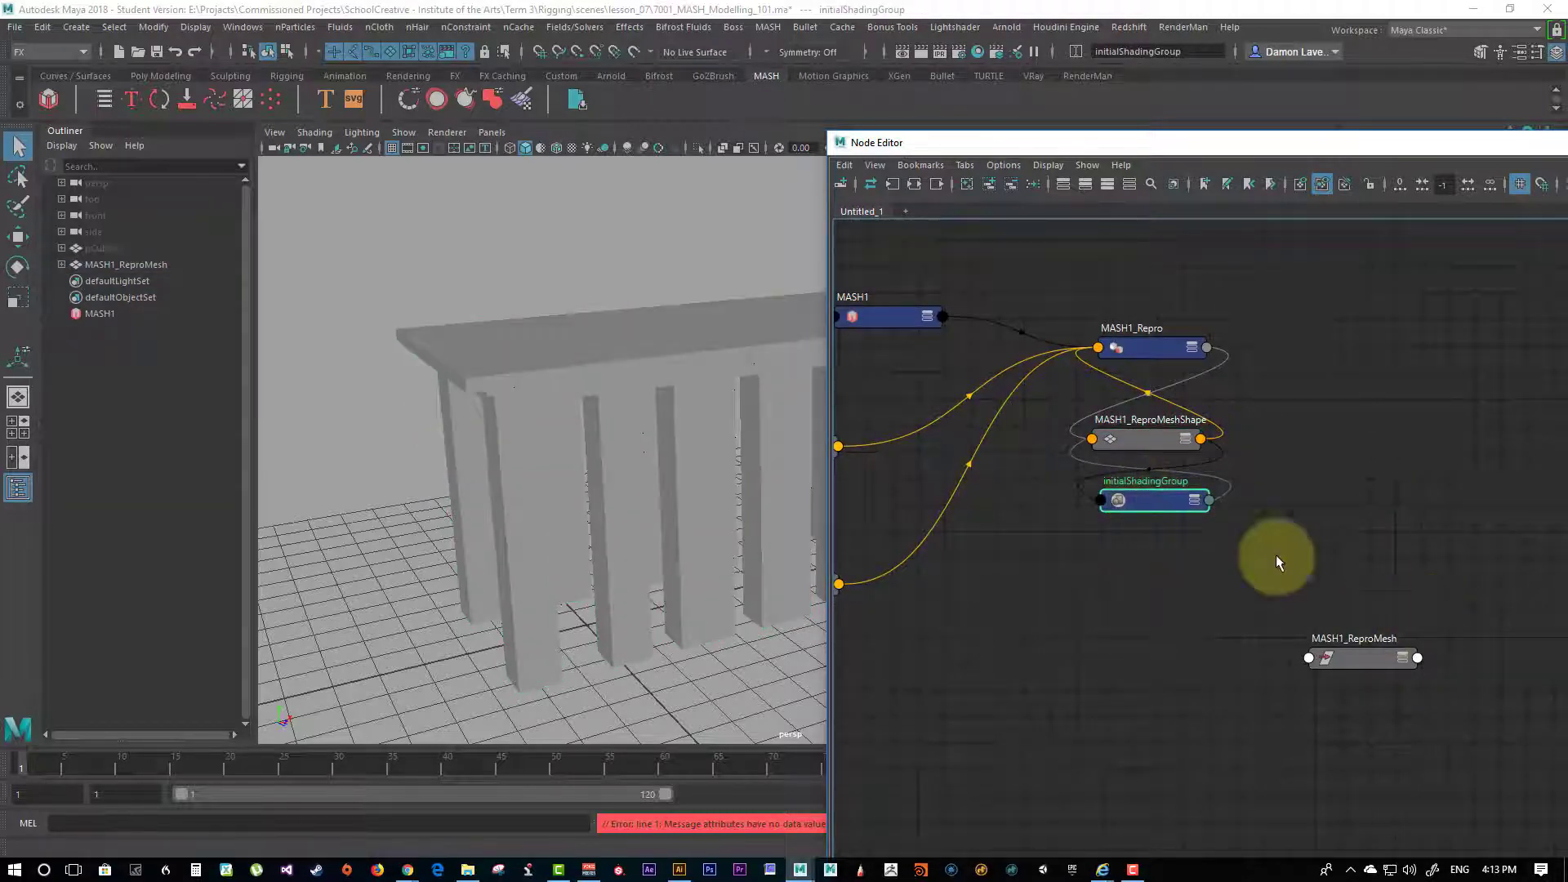
middle_drag(923, 351, 990, 328)
mouse_move(1222, 338)
mouse_down()
mouse_move(1281, 304)
mouse_move(1226, 337)
mouse_up()
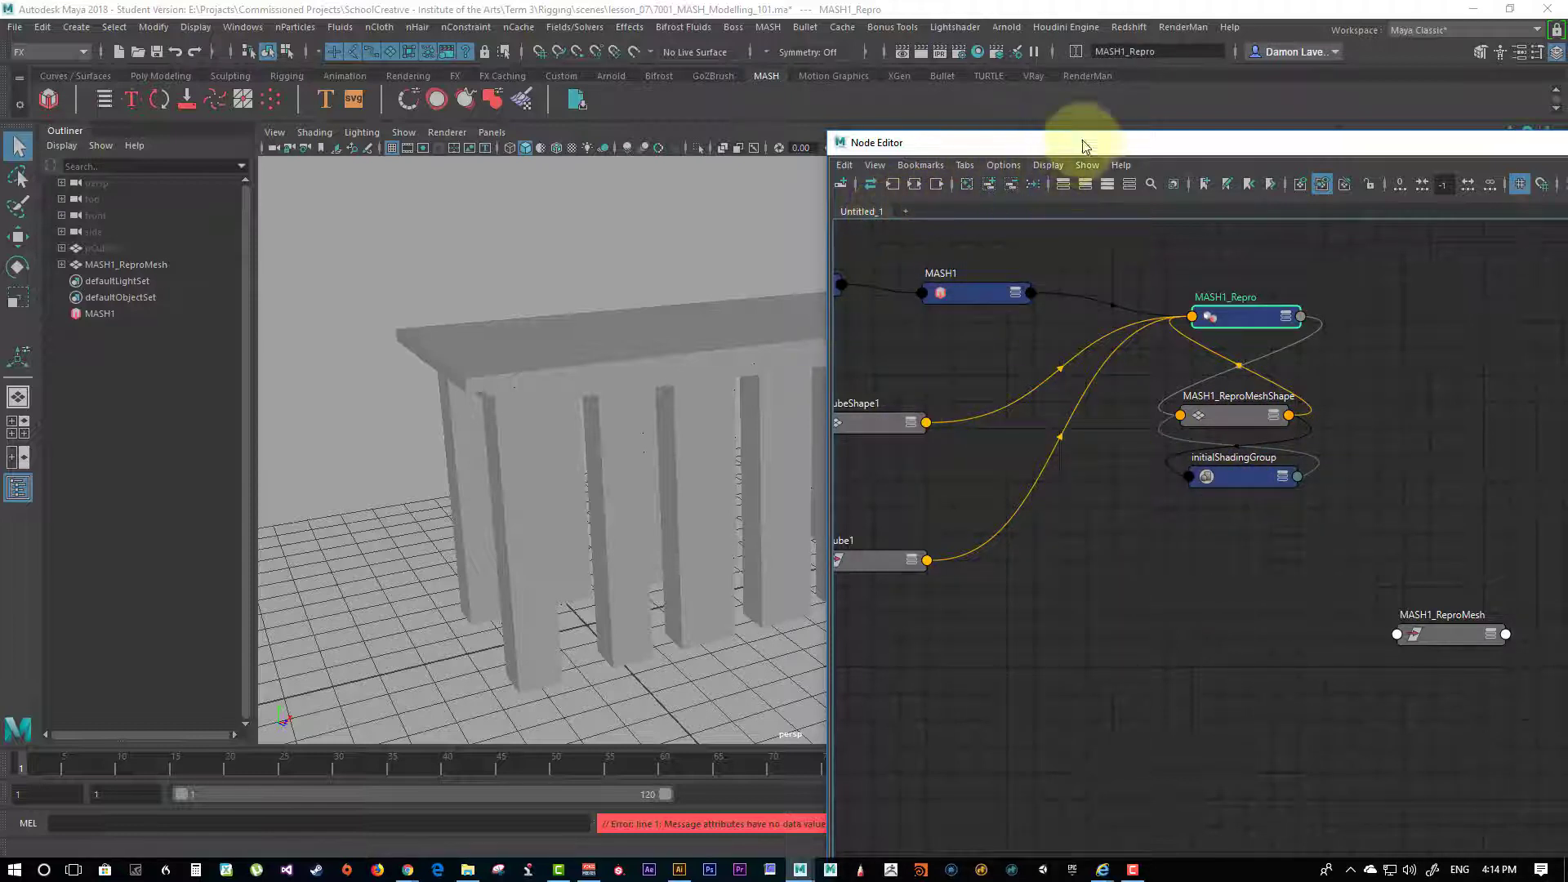
drag(1081, 145, 658, 174)
click(1159, 172)
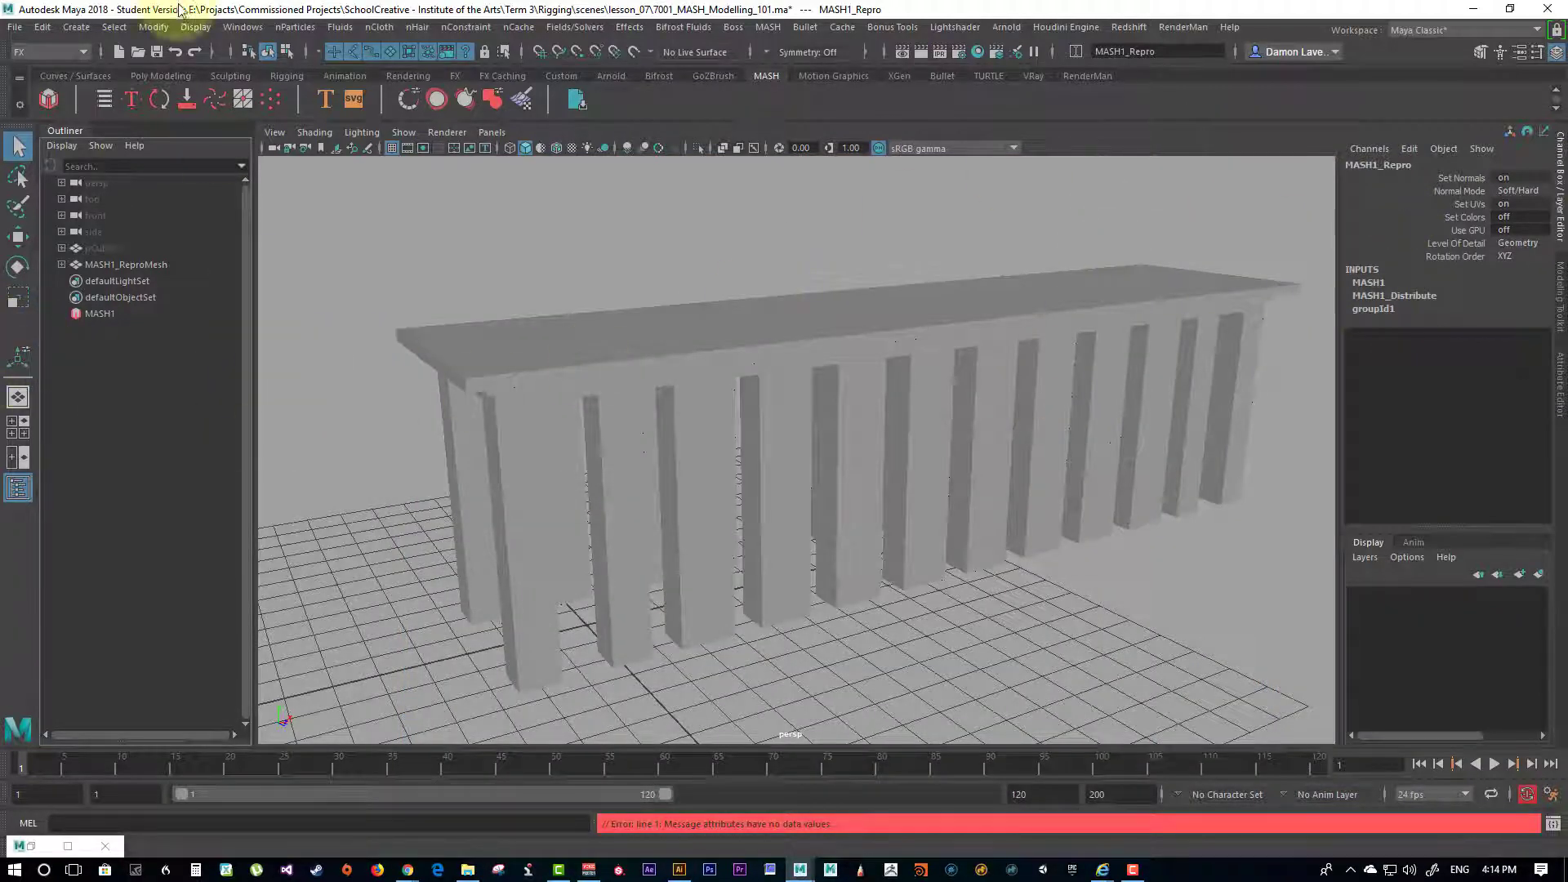
Step: Try moving the hidden source object pCube1 up about 1.76 units in Y, and undo the move
click(98, 248)
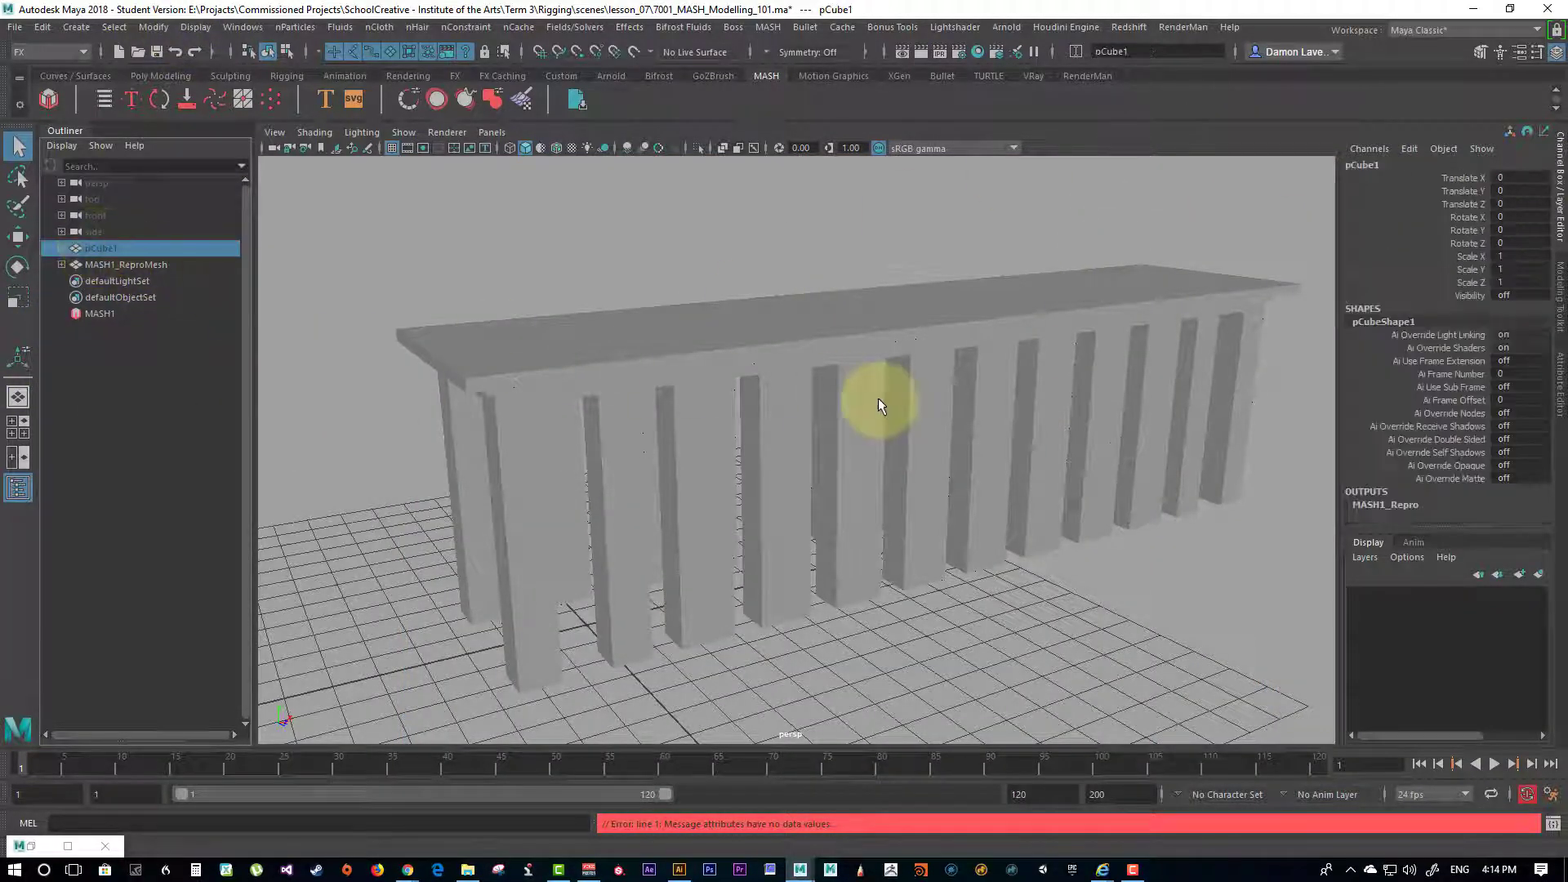
key(w)
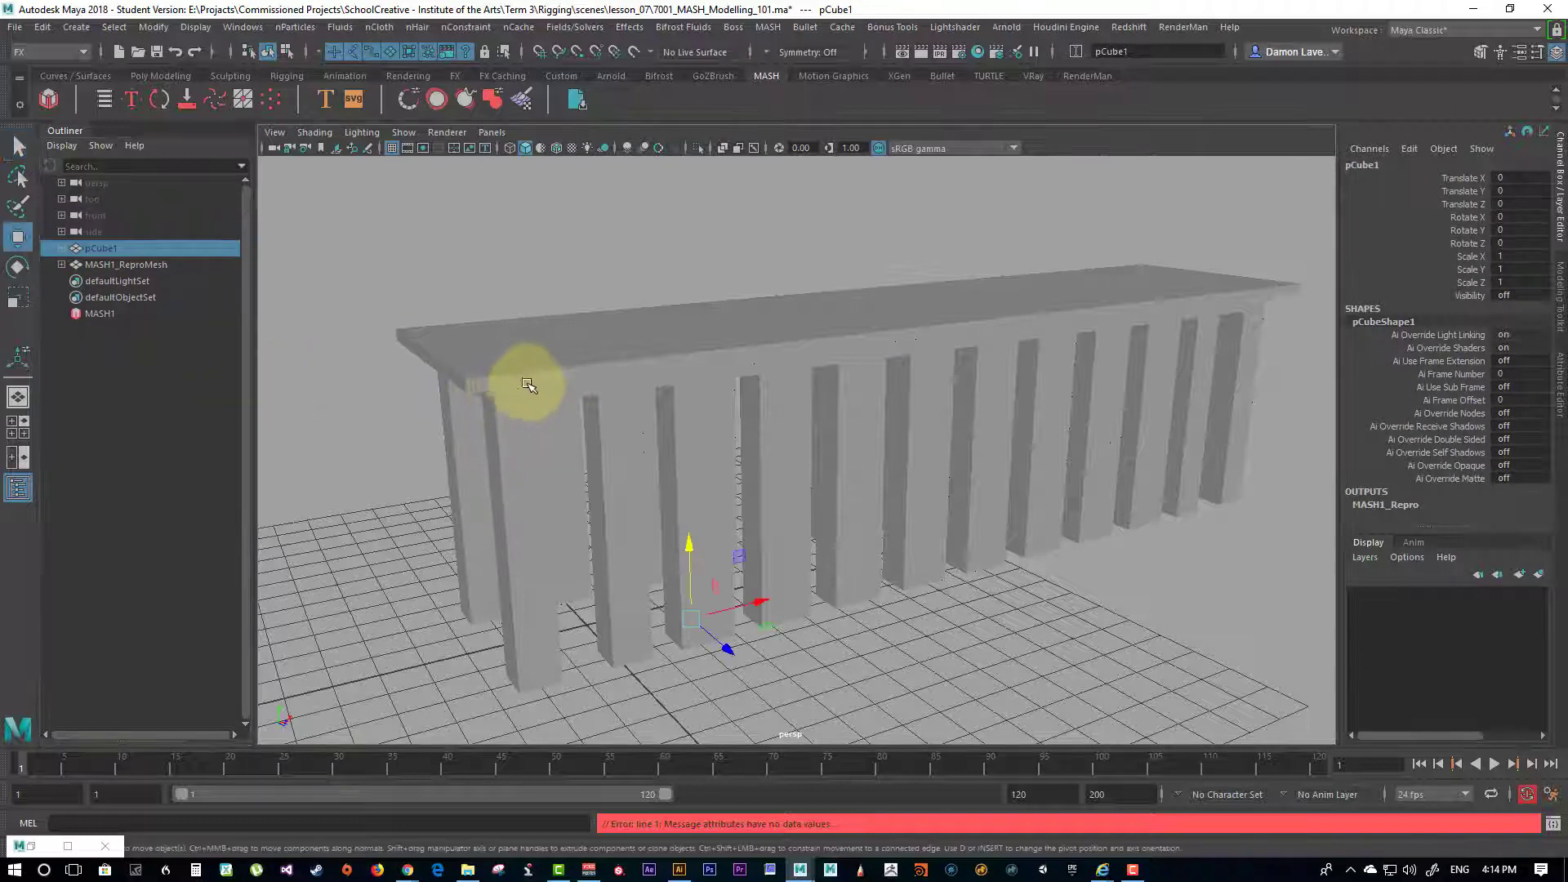
drag(676, 533, 683, 403)
key(ctrl+z)
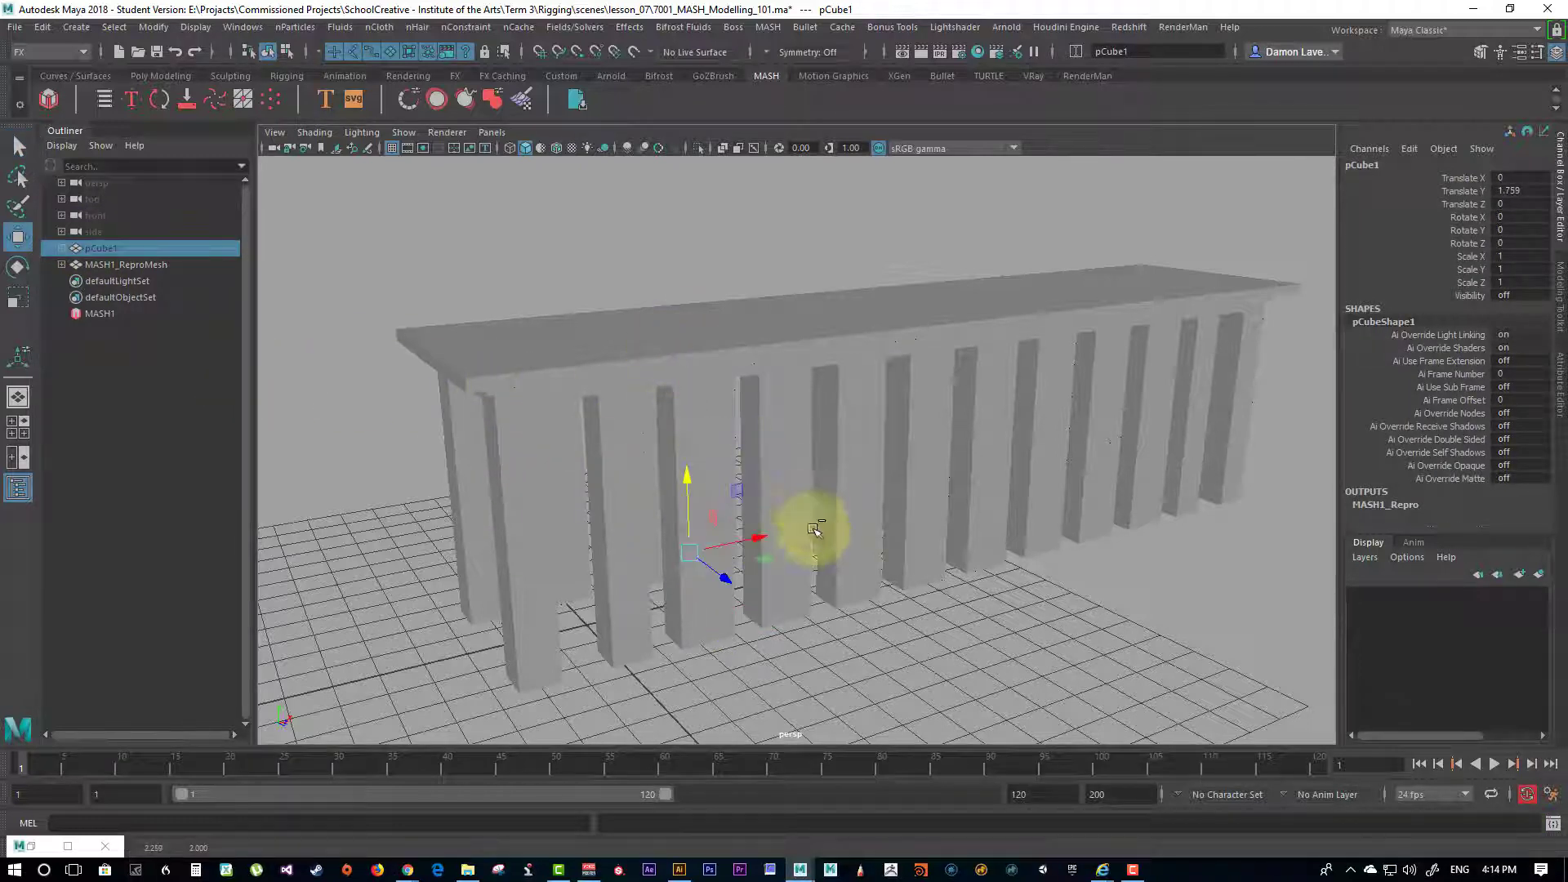
Step: Try moving the hidden source object pCube1 about -3.48 units in X, rotating it and scaling it, and undo each transformation
drag(755, 593, 627, 614)
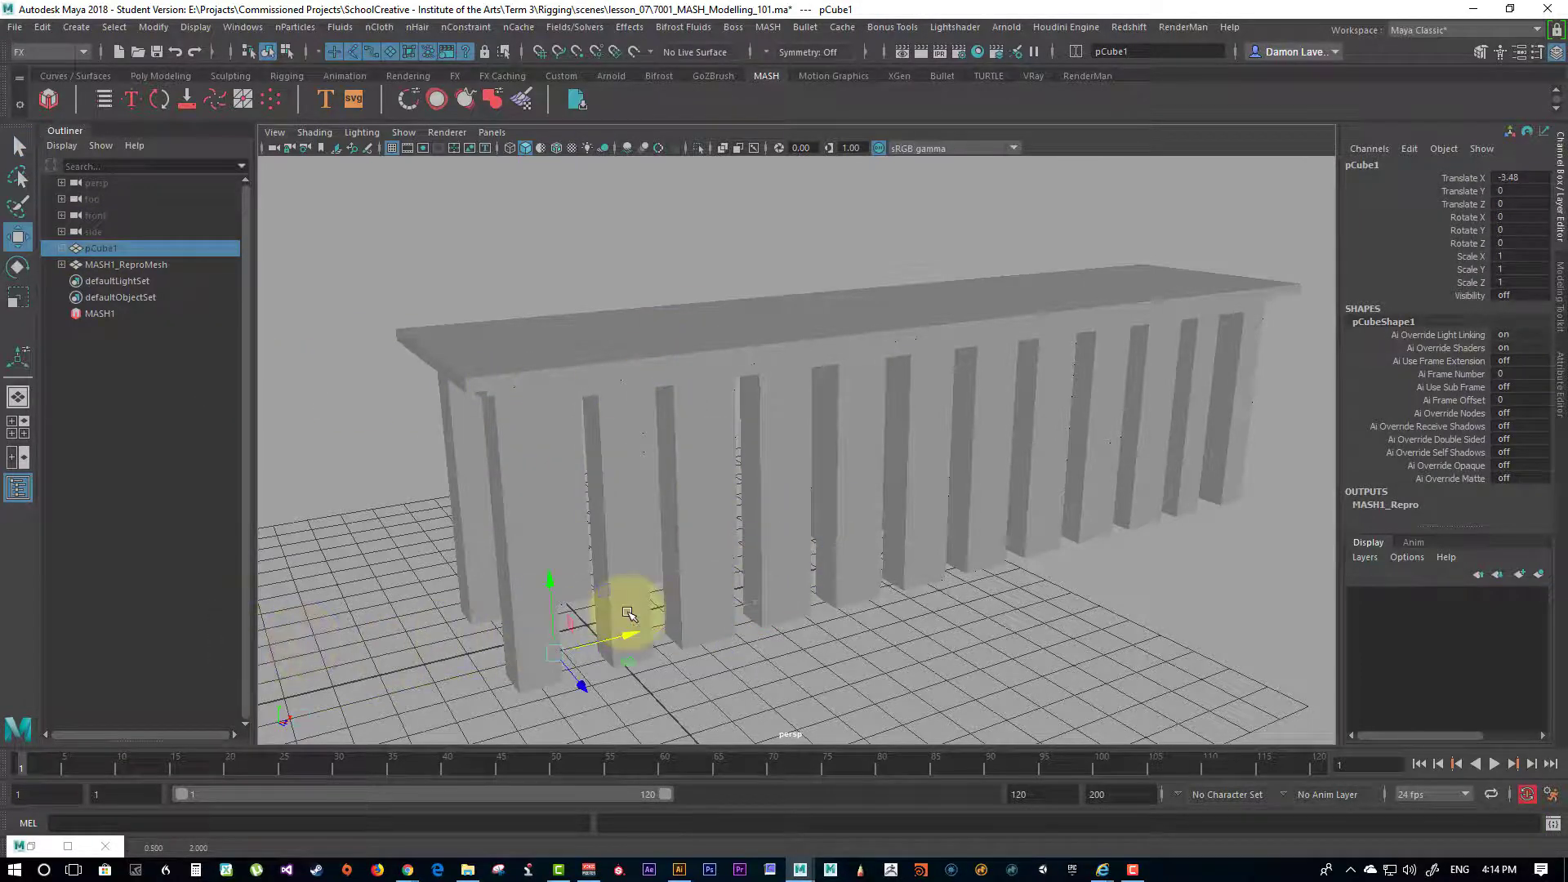
key(e)
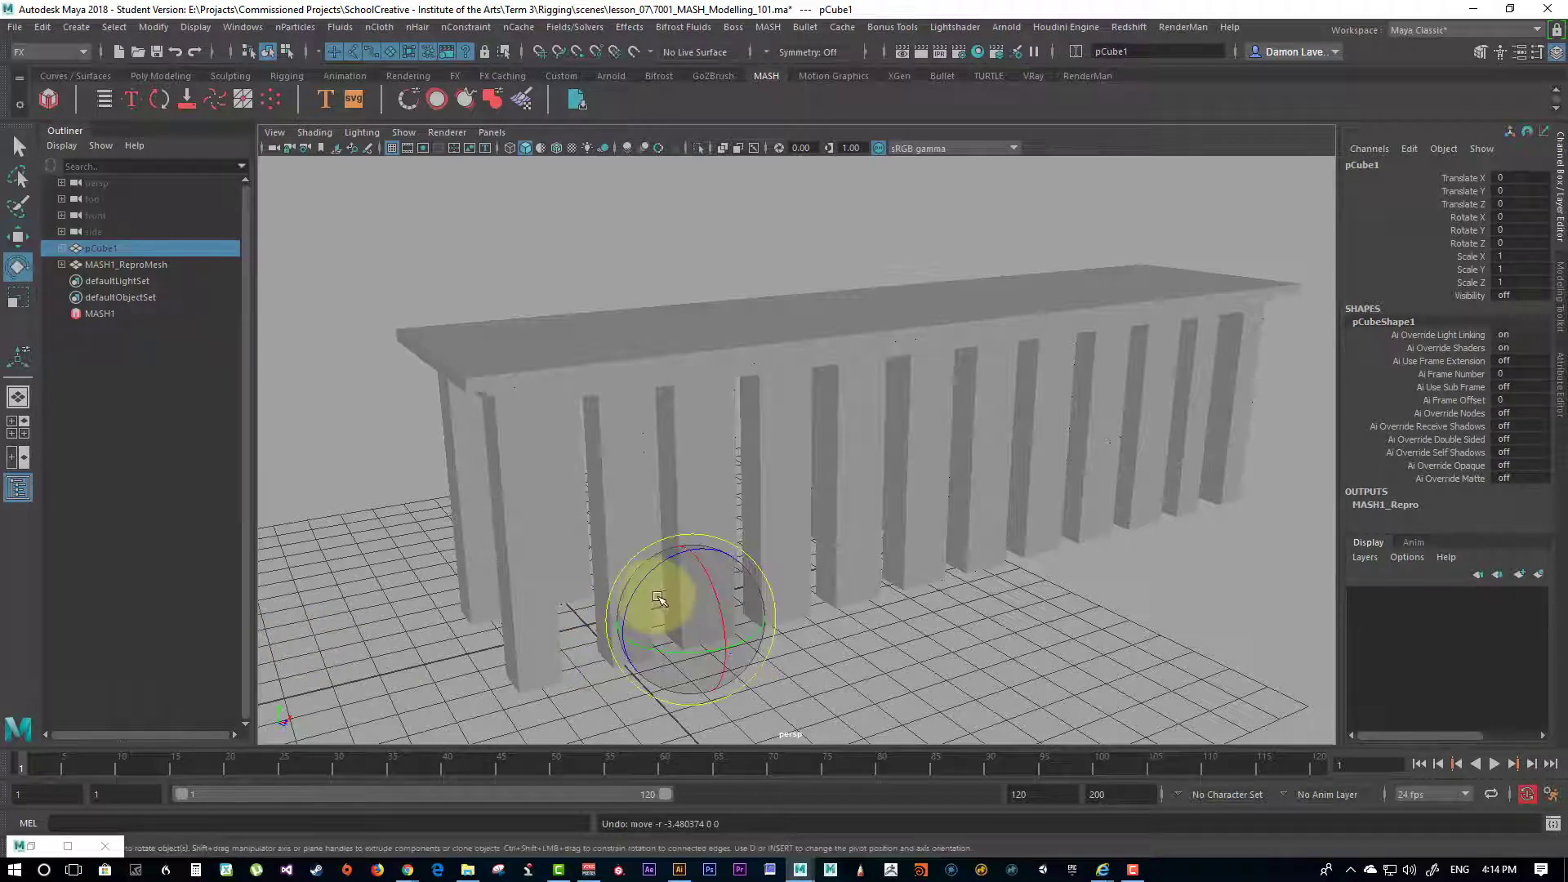
drag(689, 595, 596, 627)
key(ctrl+z)
key(ctrl+z)
key(r)
key(ctrl+z)
key(ctrl+z)
key(ctrl+z)
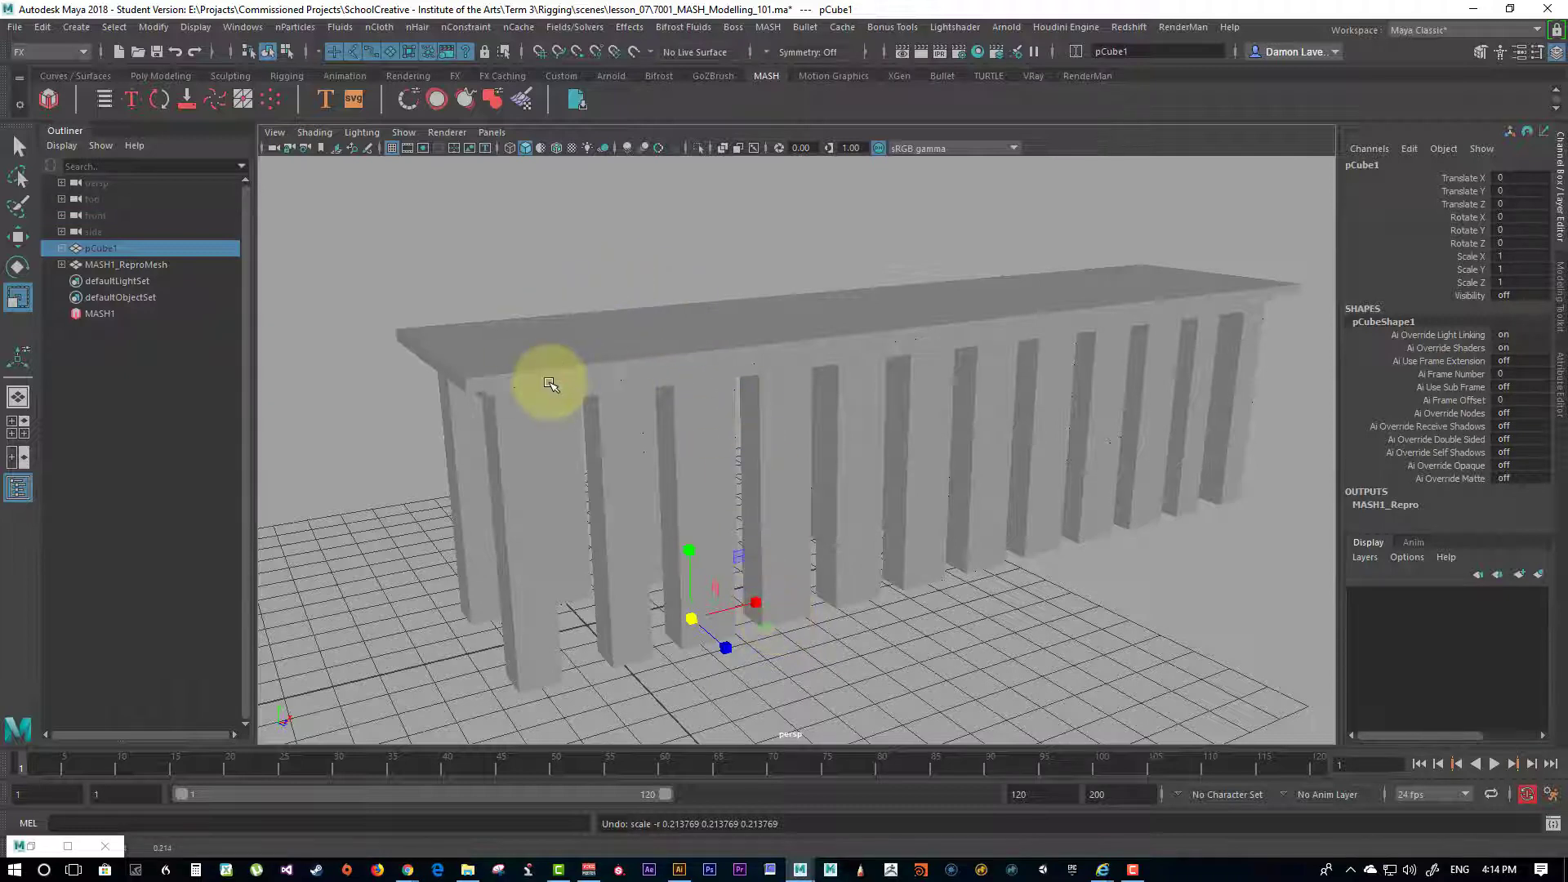
Step: Unhide the source table pCube1 and lower its tabletop vertices to shorten the table
click(107, 249)
key(shift+h)
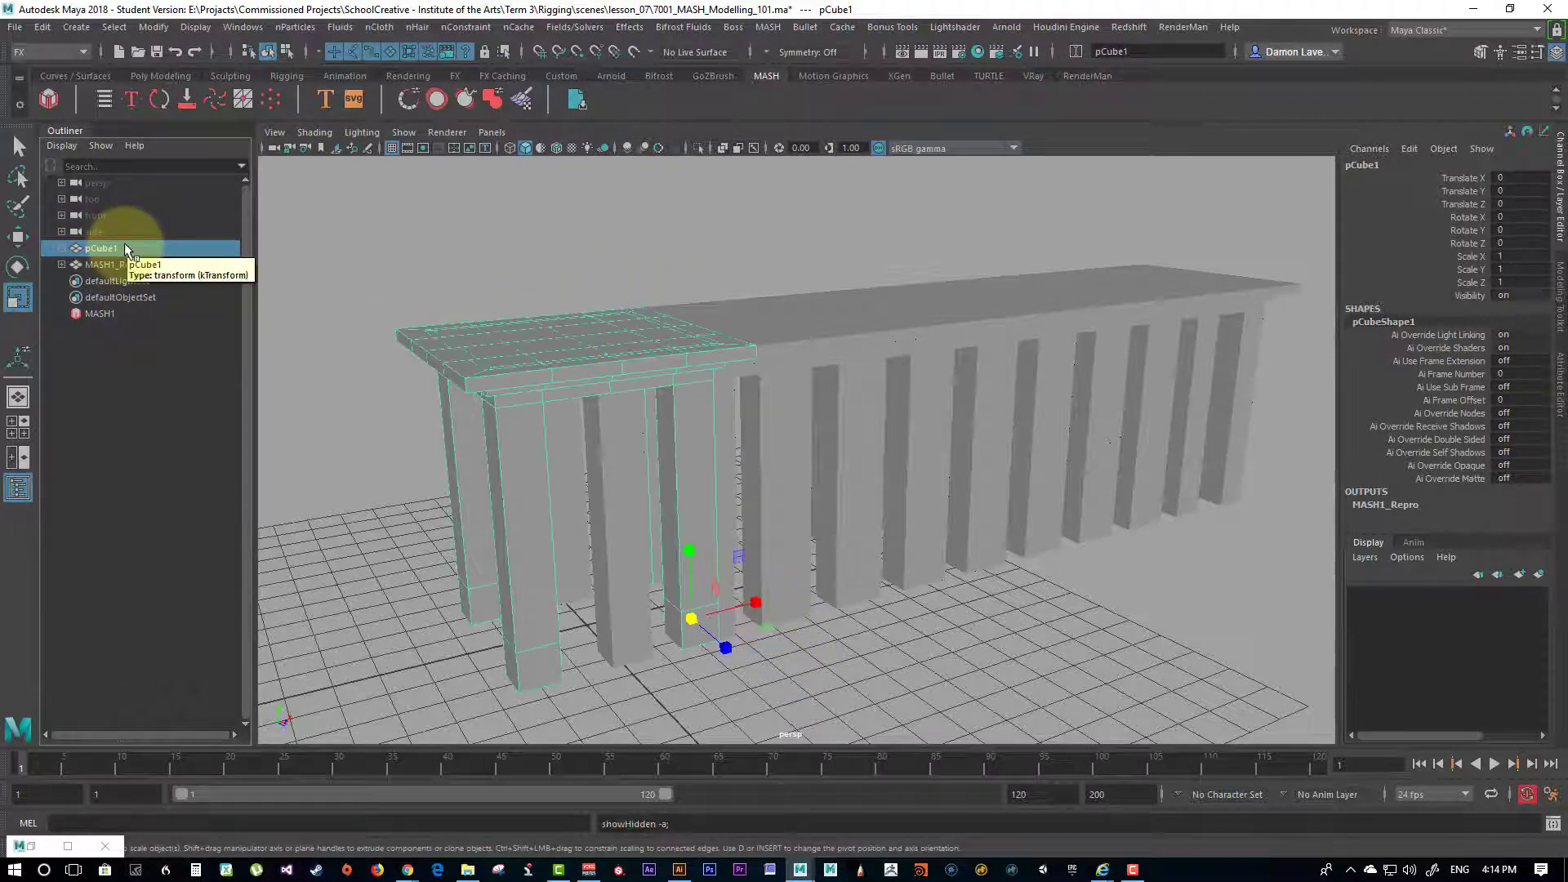
alt+drag(703, 542, 585, 640)
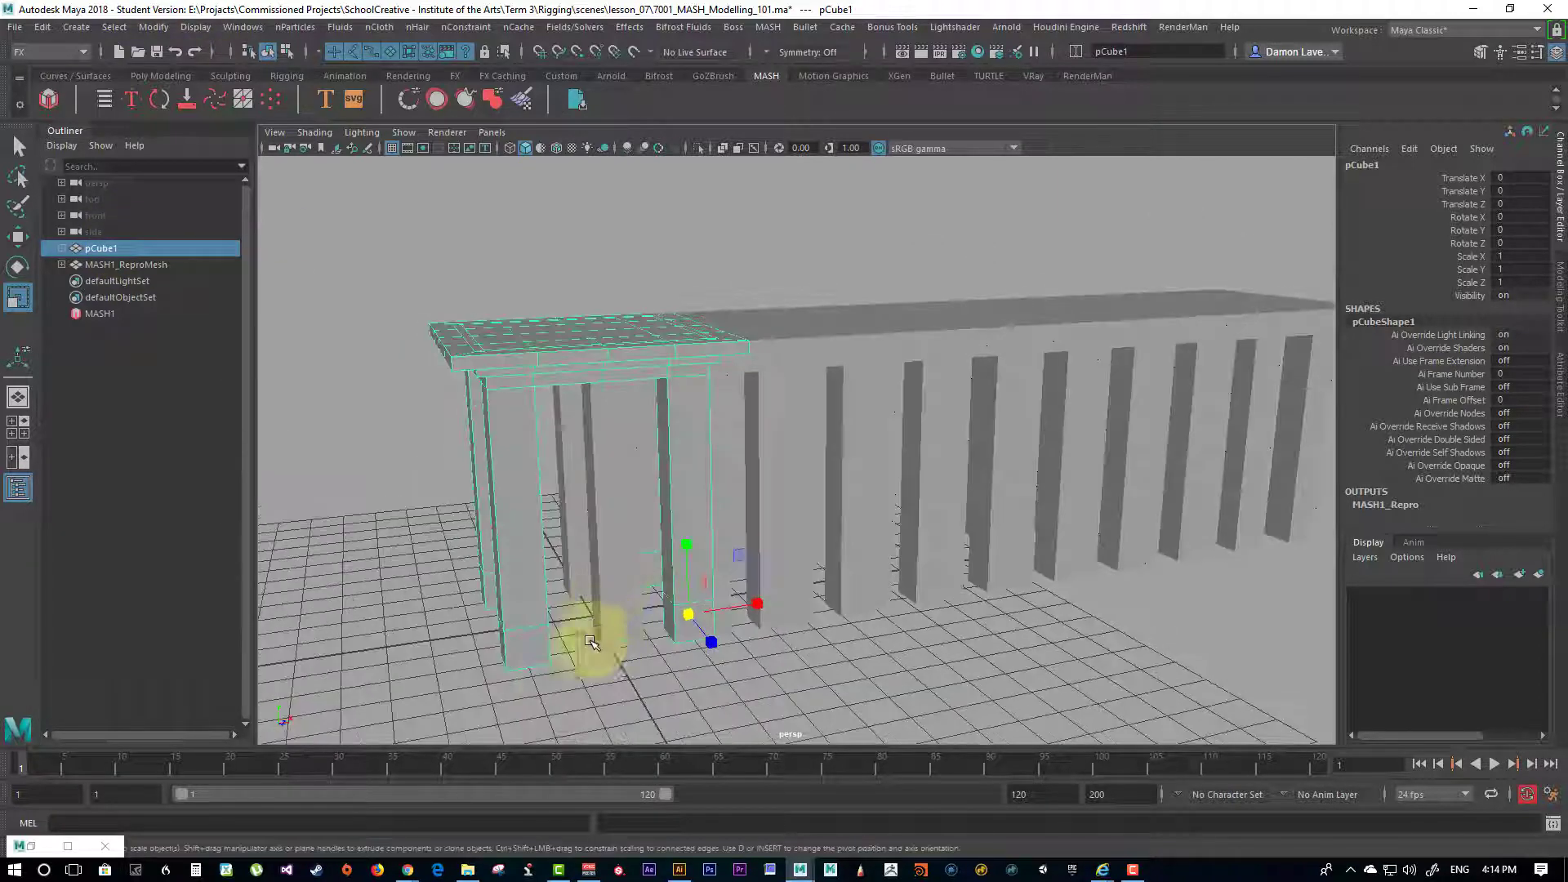
right_drag(565, 686, 473, 337)
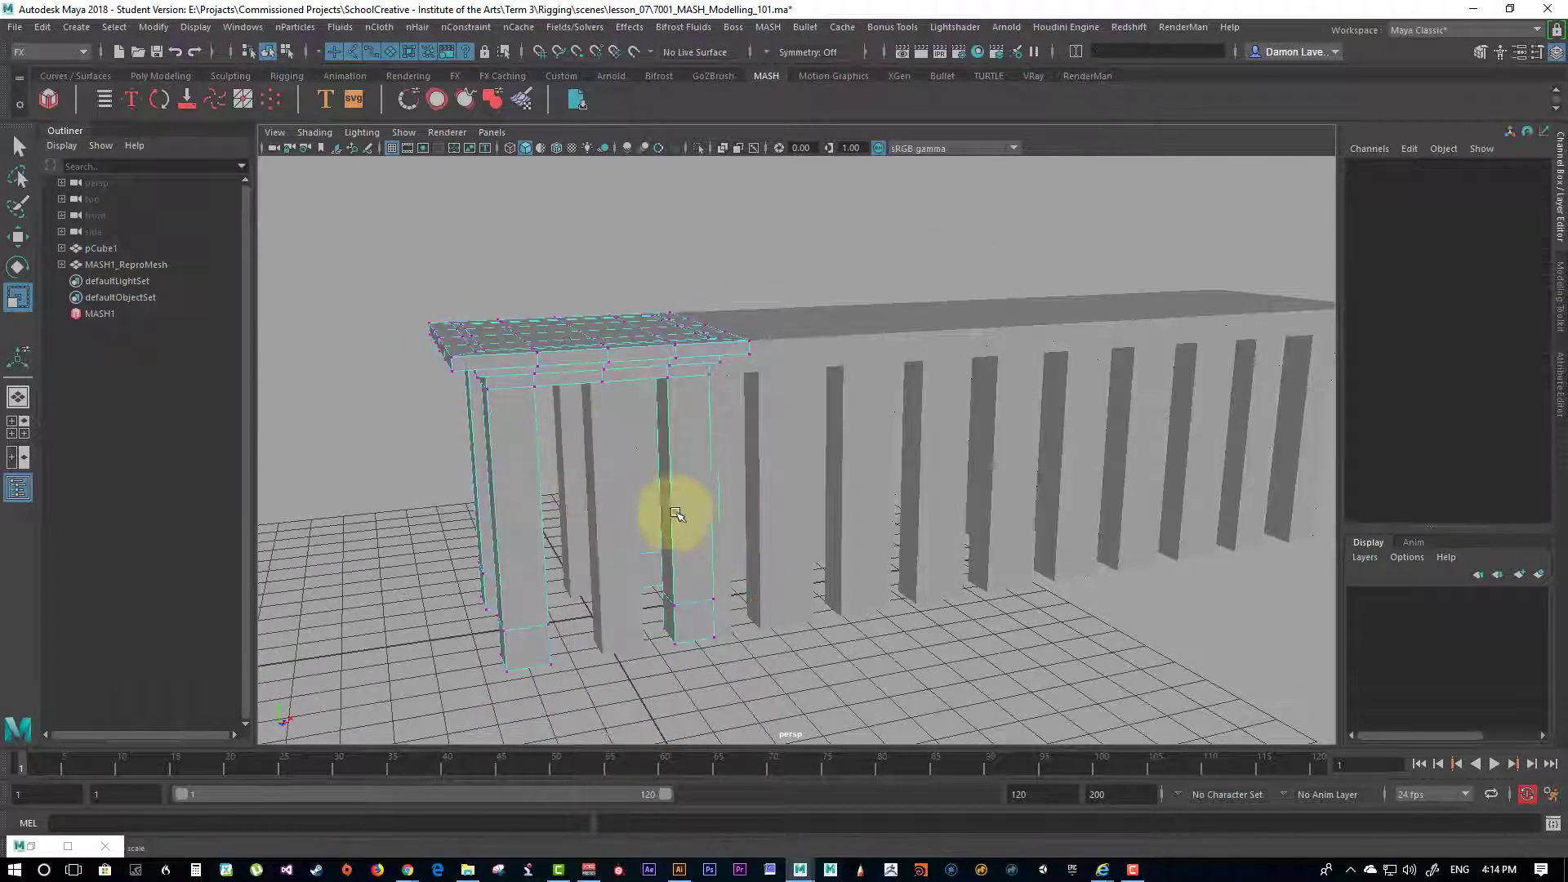
alt+drag(523, 290, 805, 374)
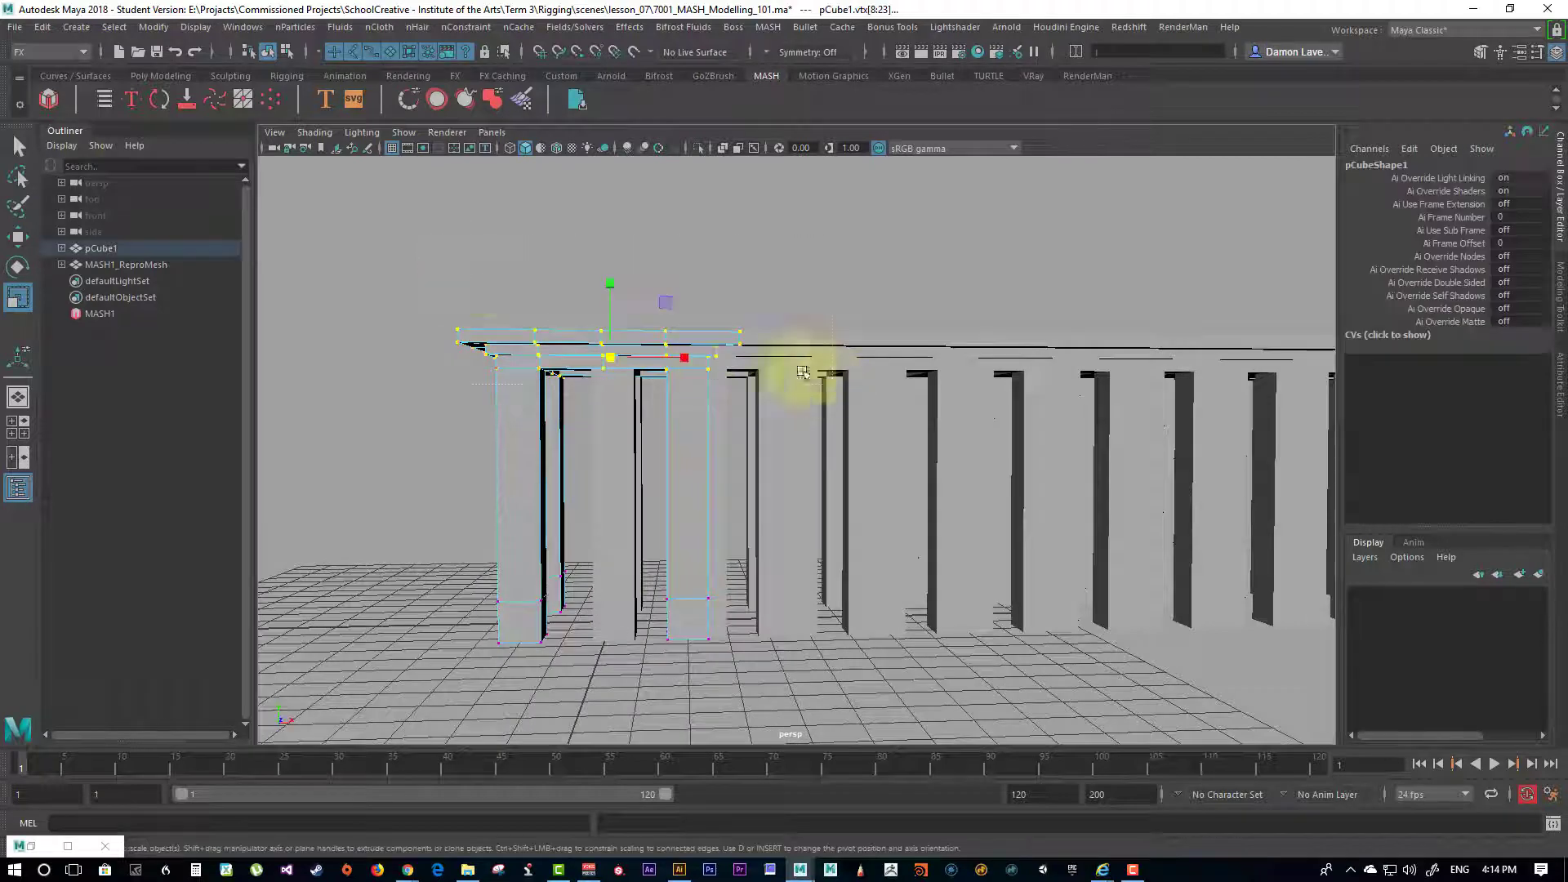
key(w)
drag(610, 282, 613, 385)
alt+drag(585, 325, 886, 596)
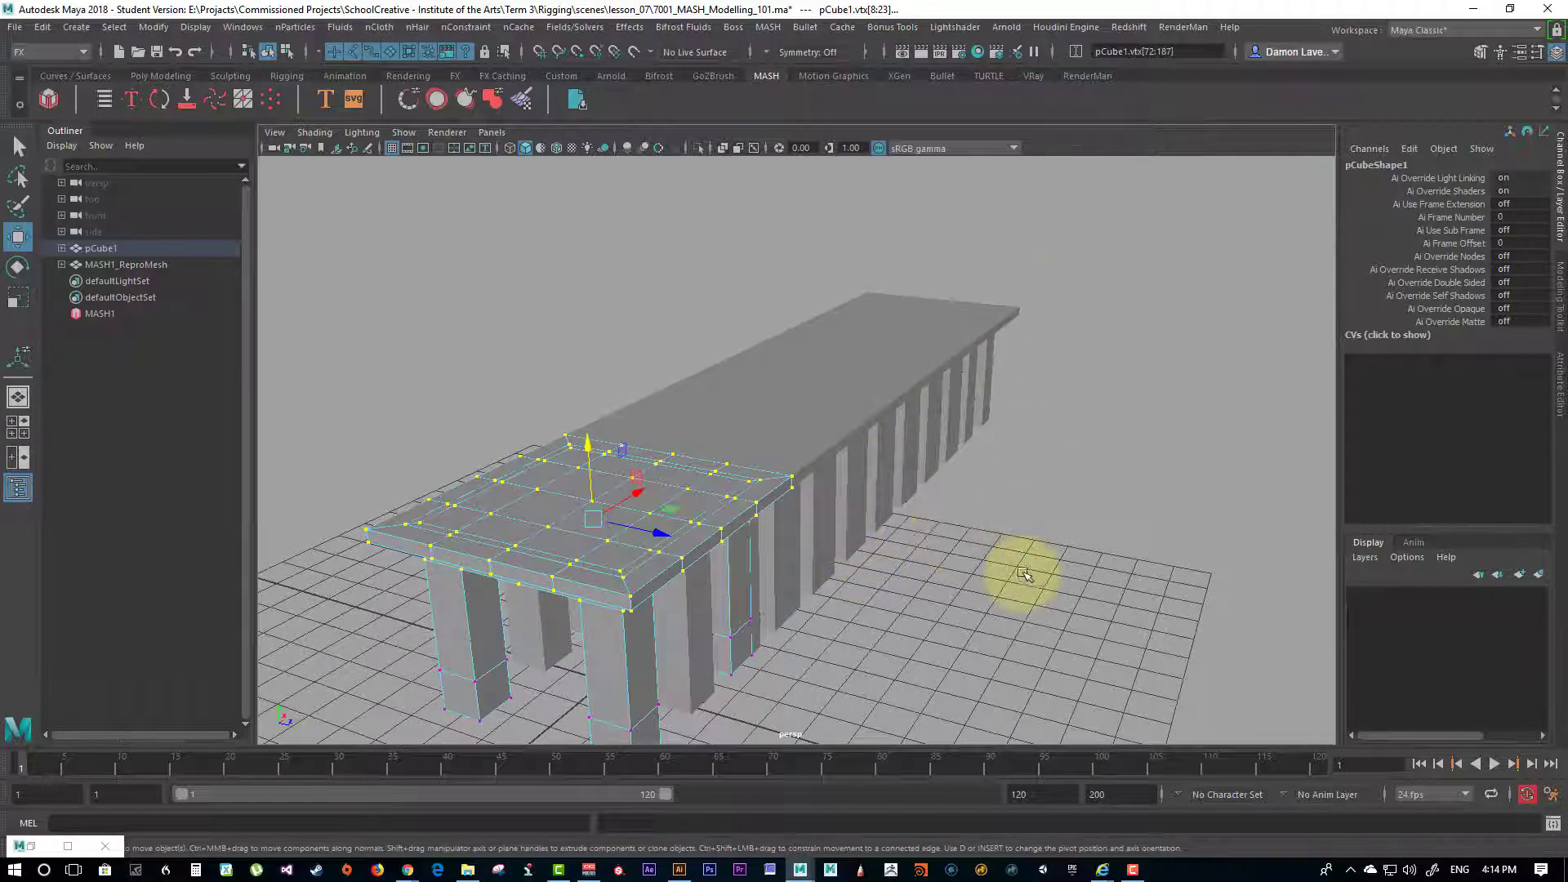
alt+drag(1018, 577, 952, 567)
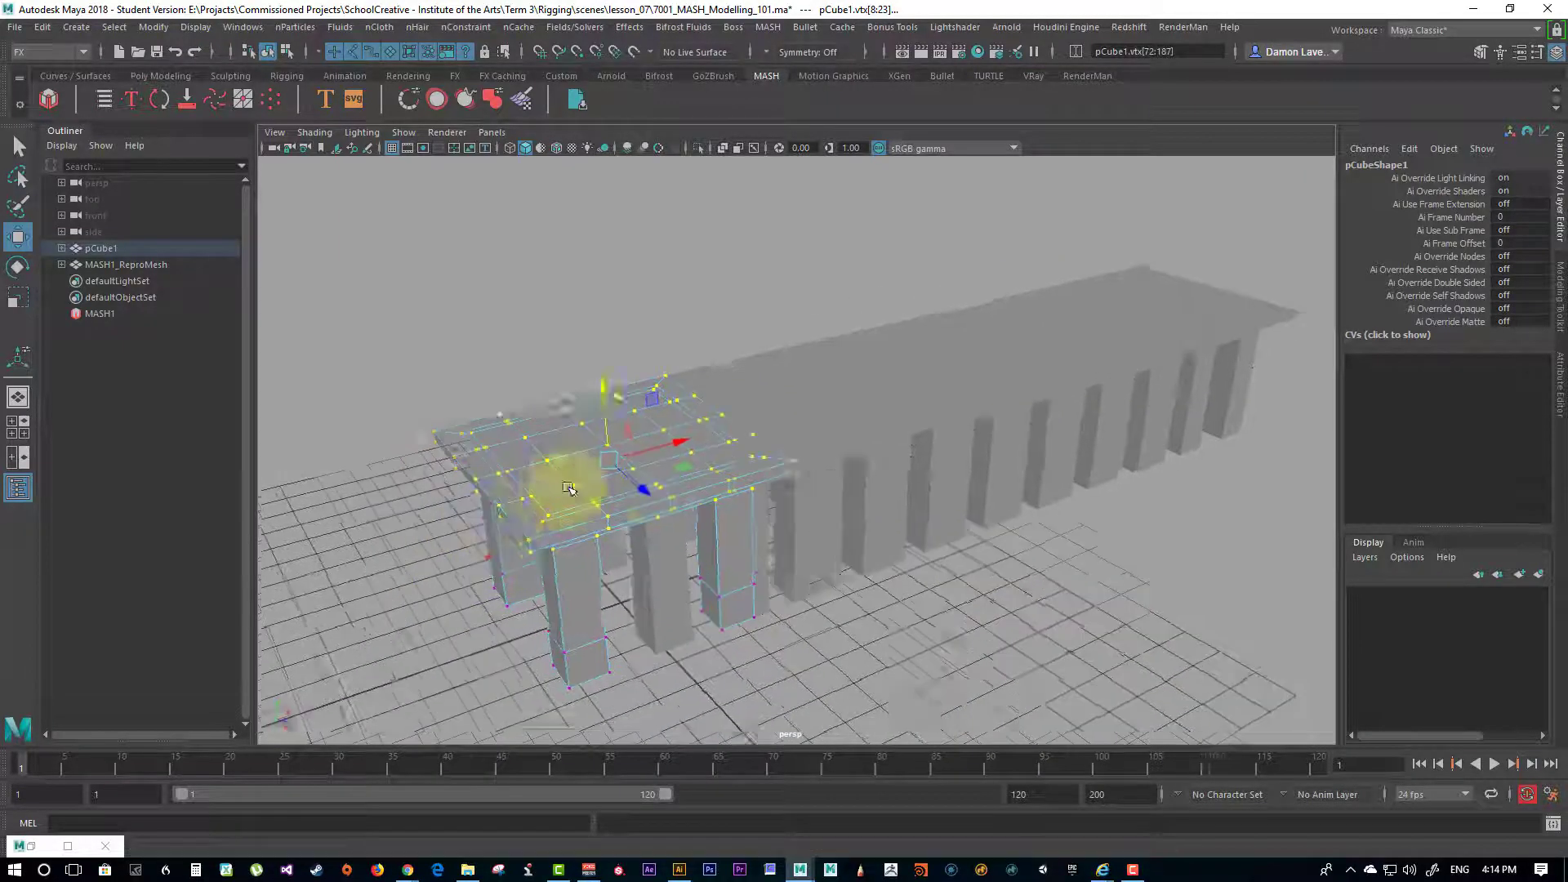
Step: Bevel the outer edges of pCube1's tabletop with a fraction of 0.5 and 2 segments, and return to object selection mode
alt+right_drag(560, 483, 783, 578)
alt+middle_drag(494, 559, 578, 511)
right_drag(598, 521, 603, 307)
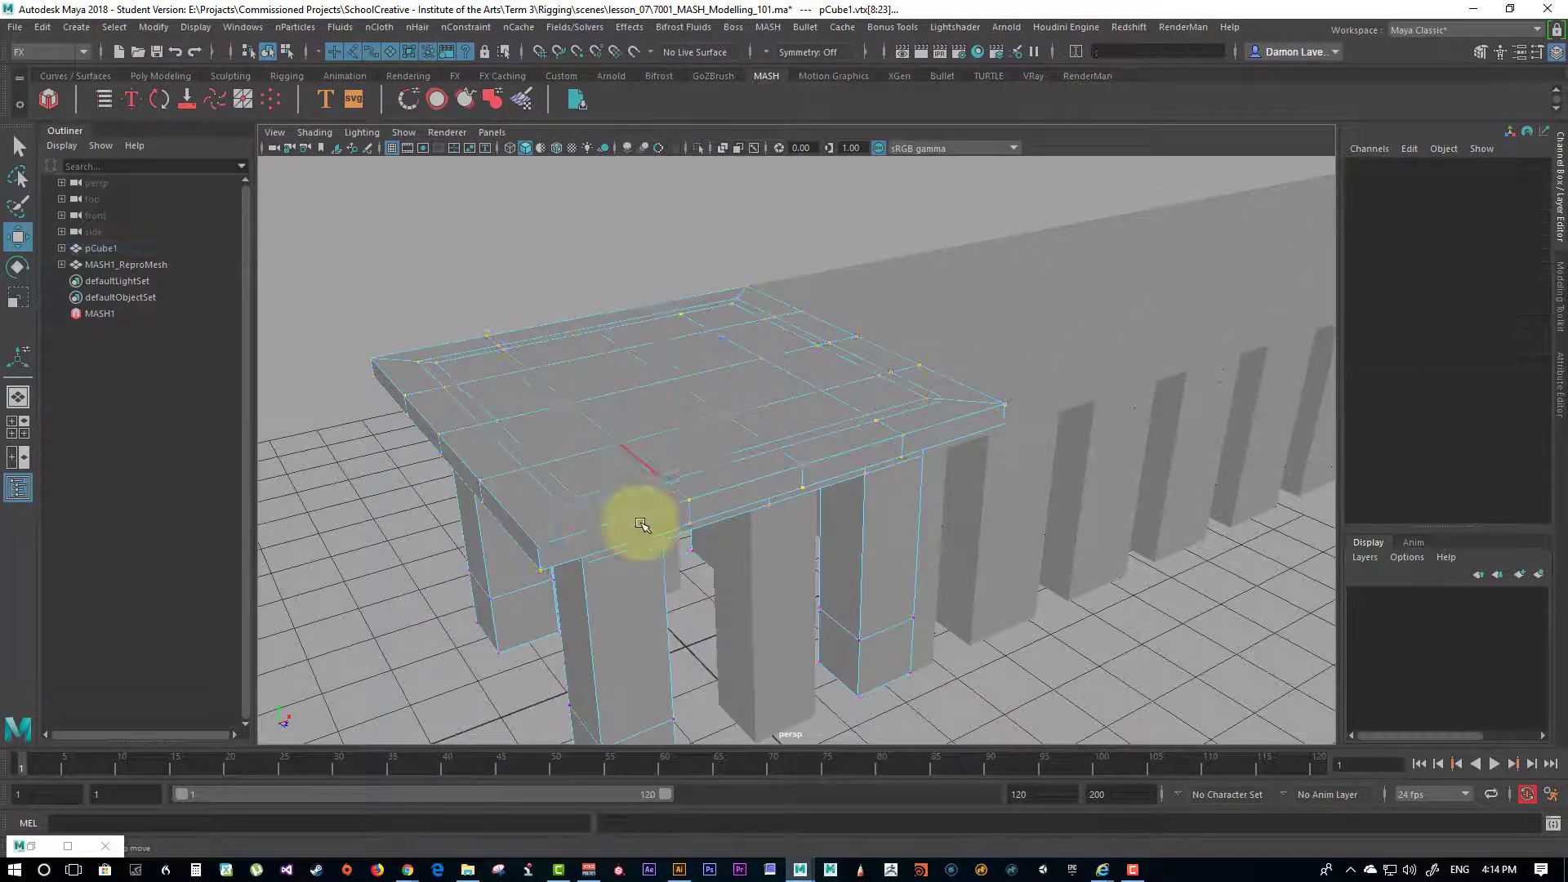
click(634, 530)
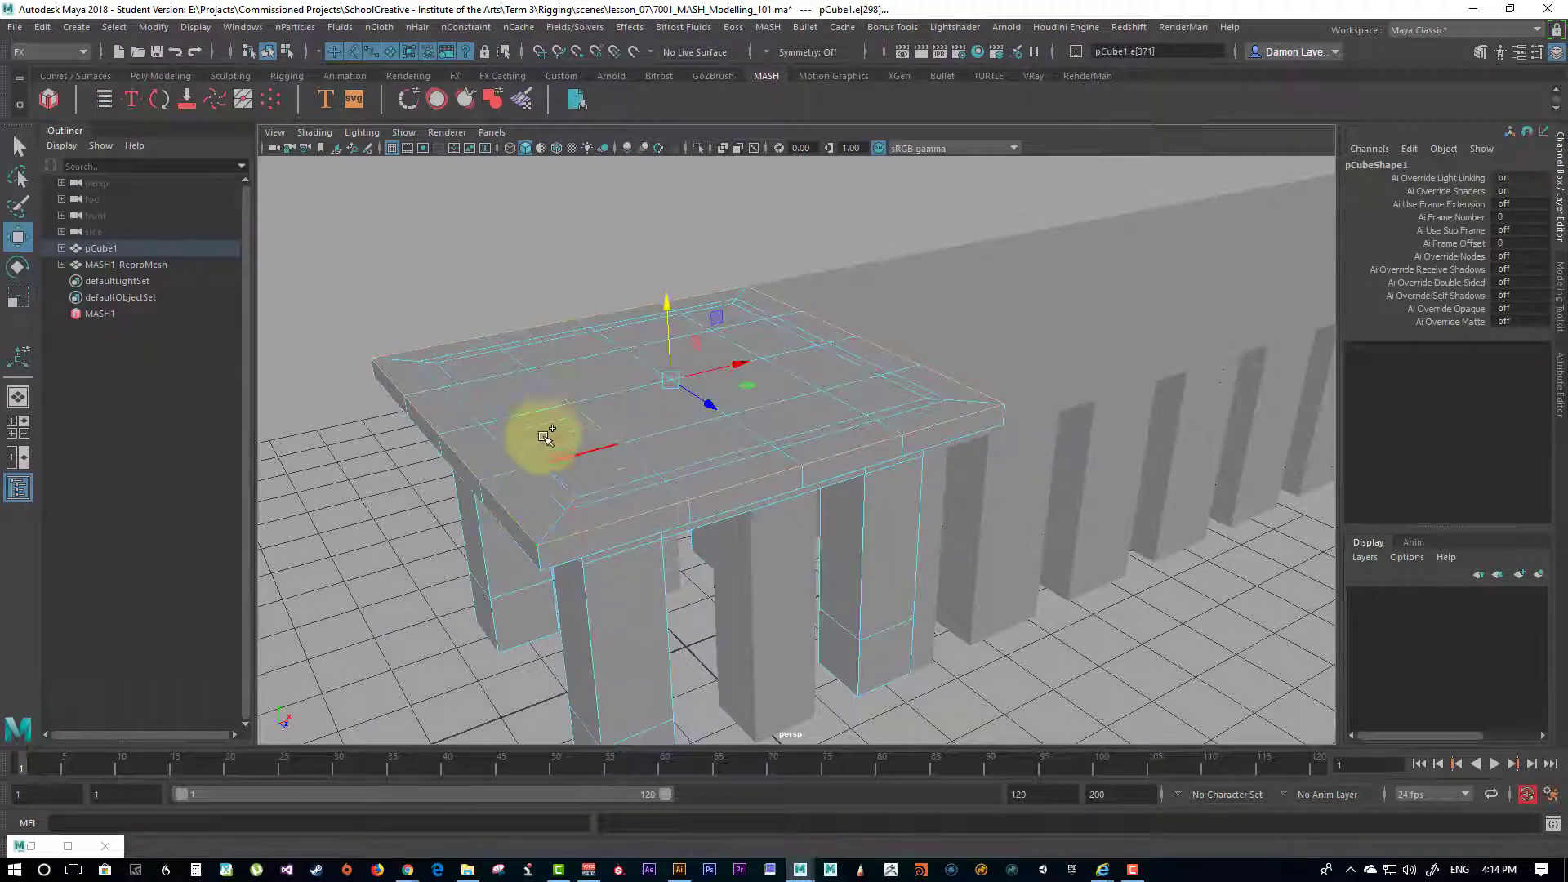
shift+right_drag(558, 405, 645, 405)
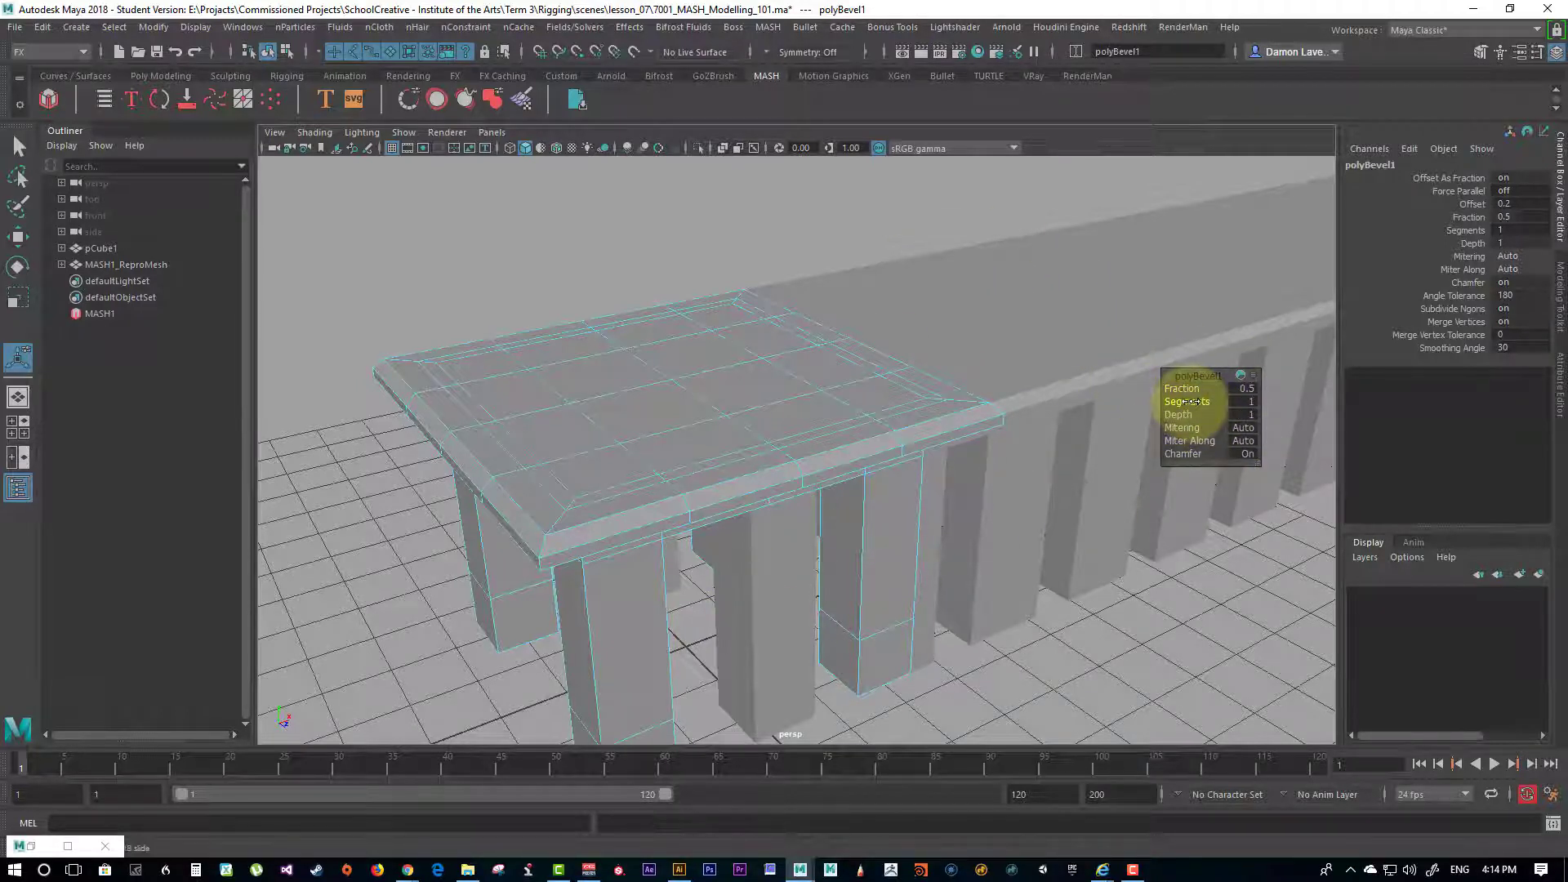
drag(1228, 401, 1260, 402)
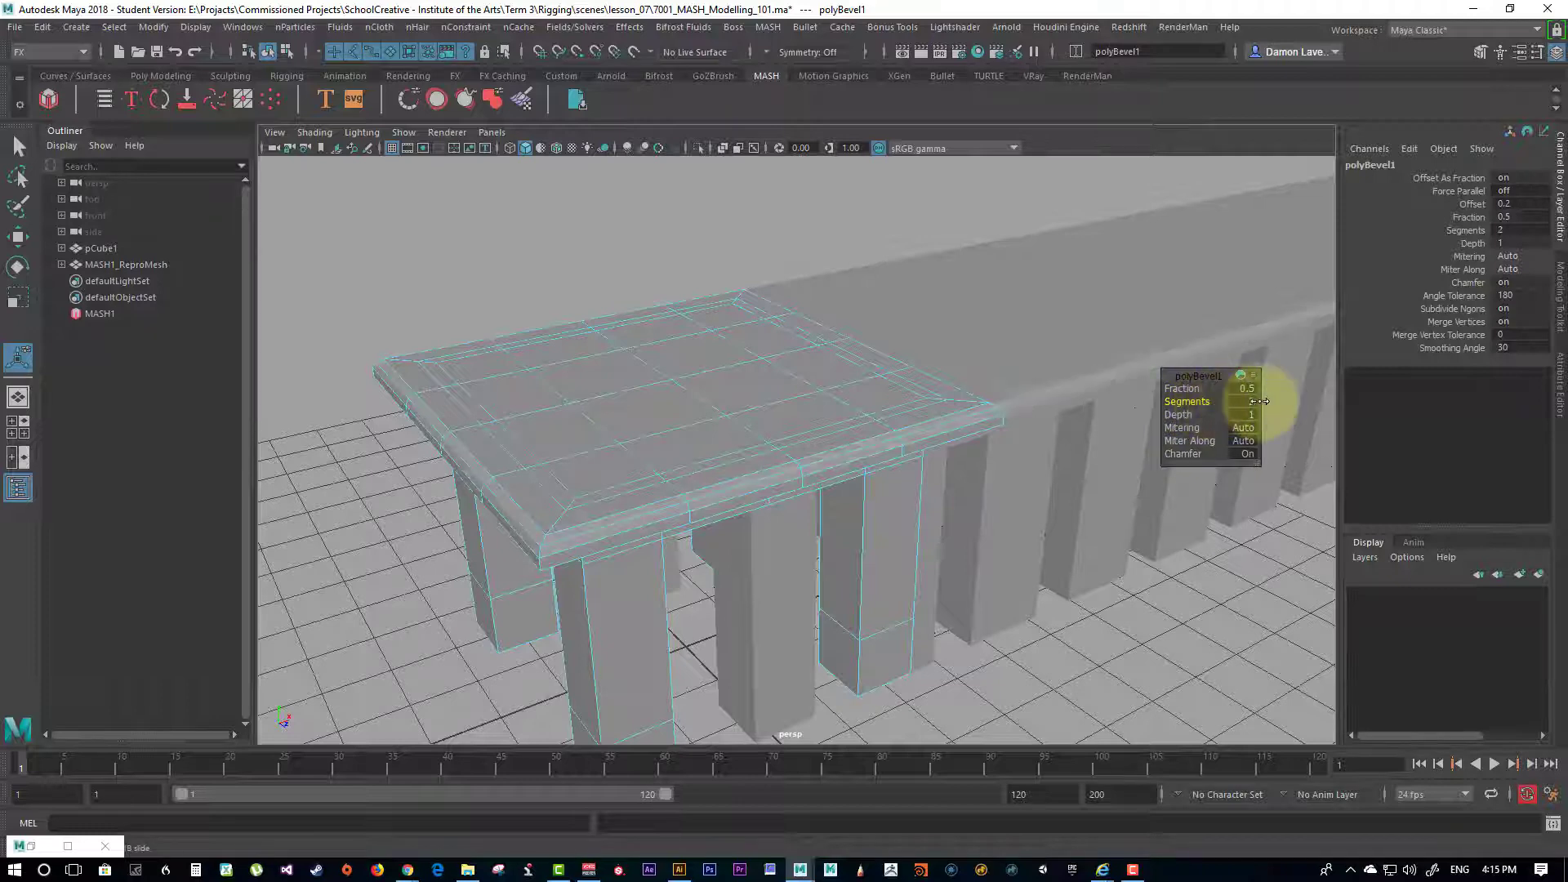
alt+drag(1010, 522, 1041, 498)
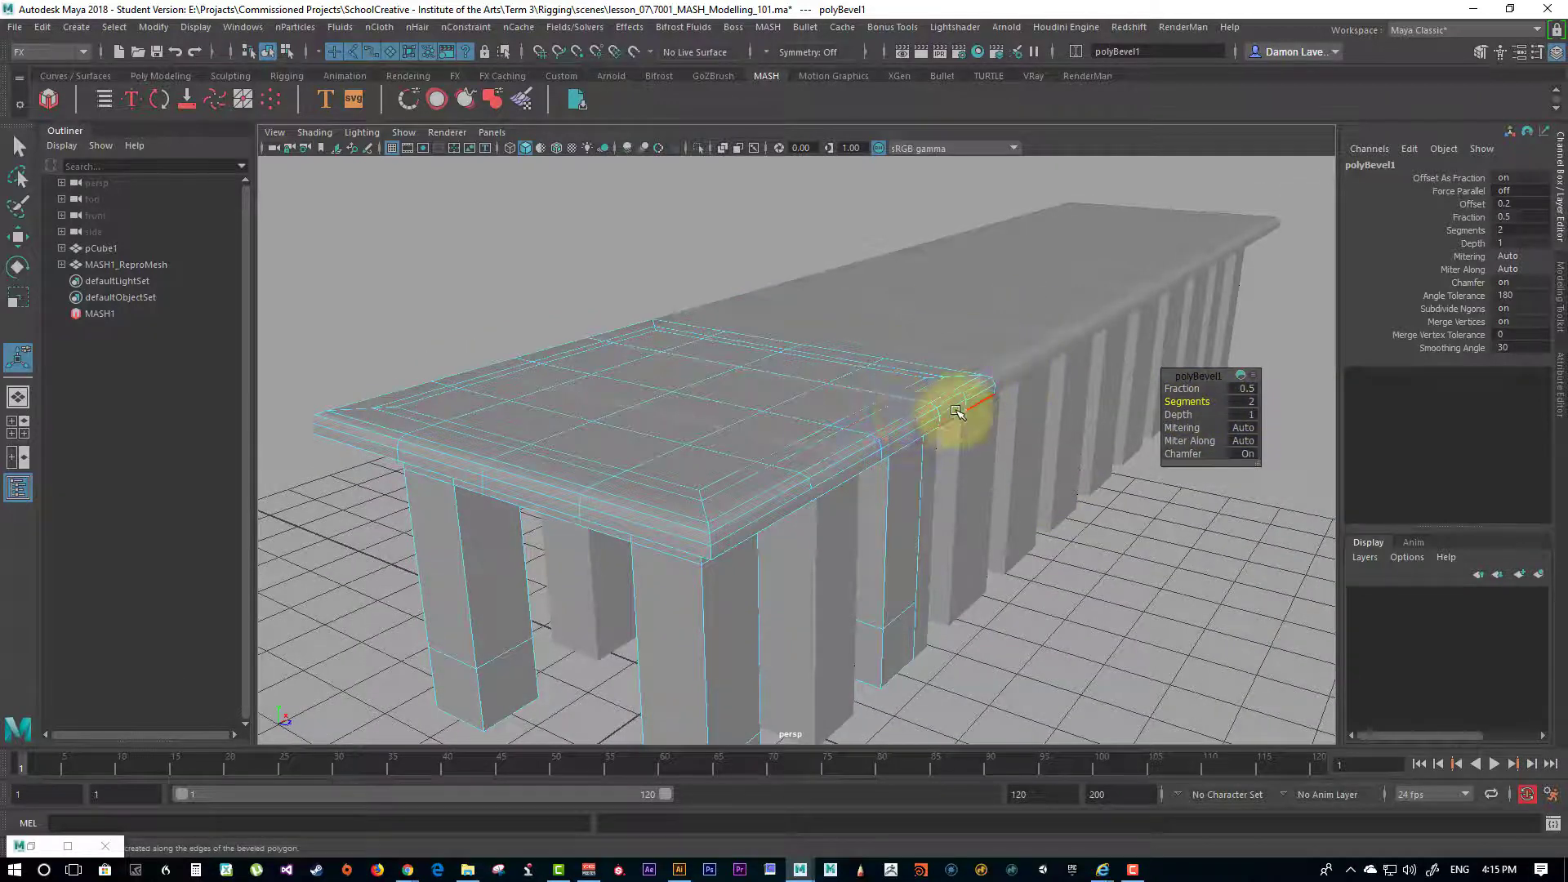
alt+drag(952, 409, 1015, 438)
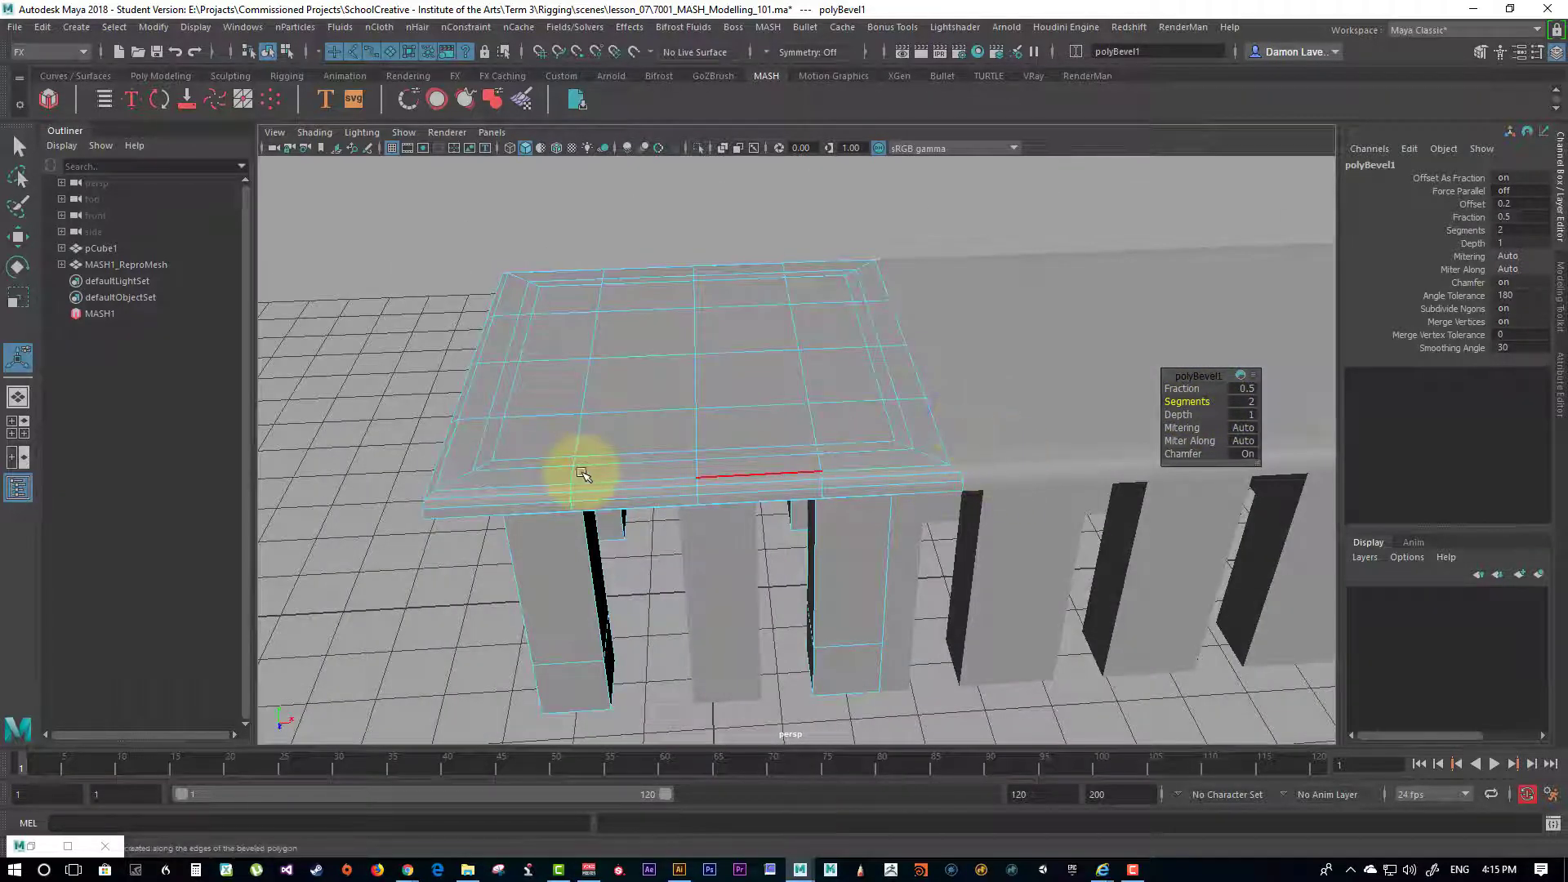
alt+drag(622, 433, 829, 280)
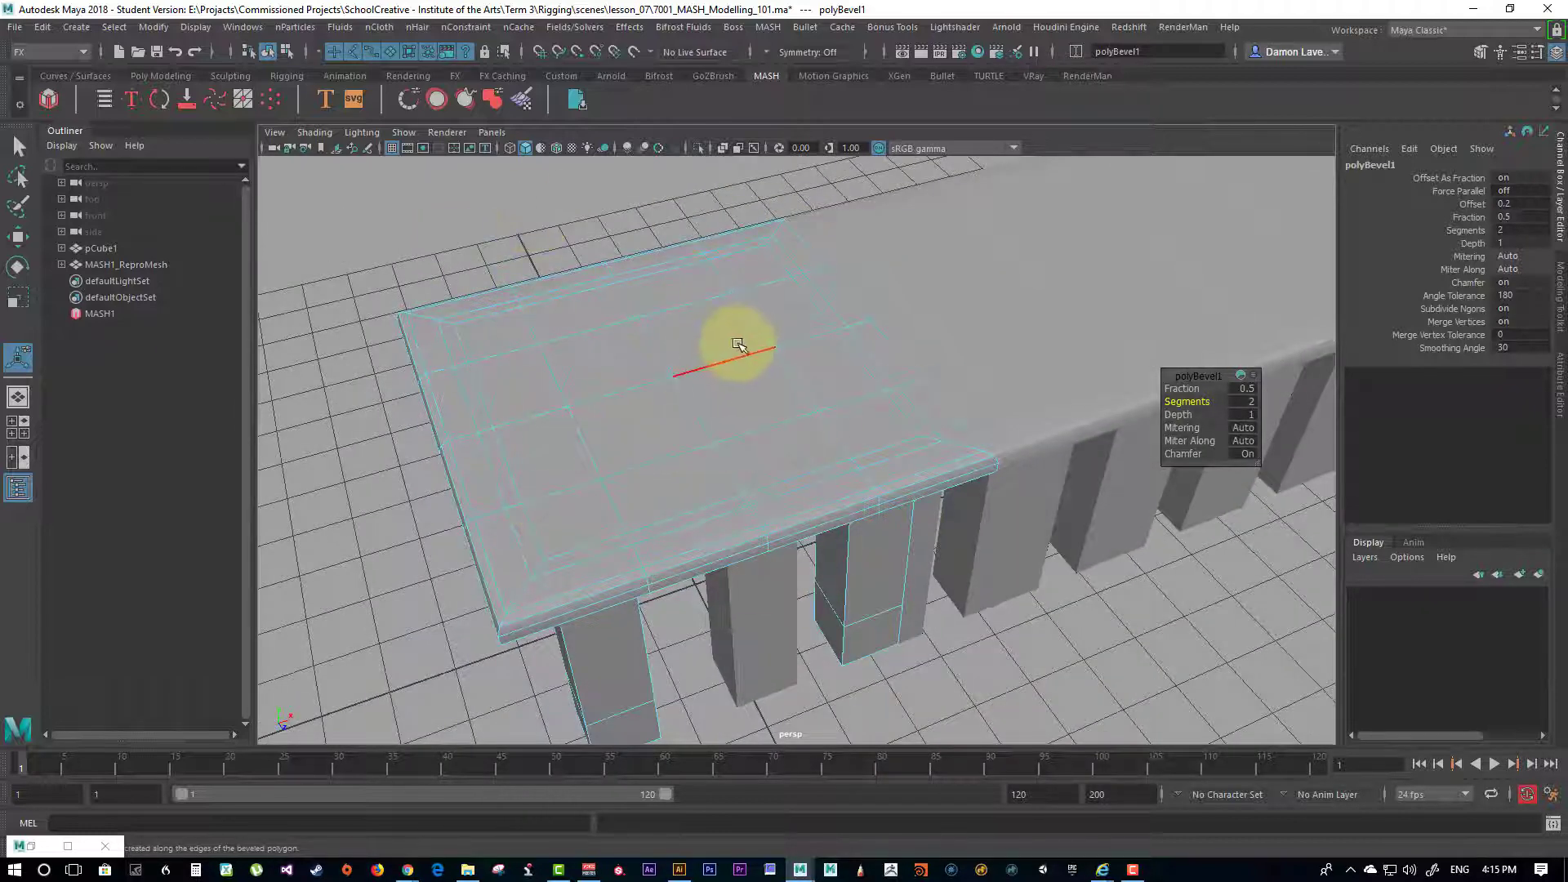
right_drag(734, 343, 825, 296)
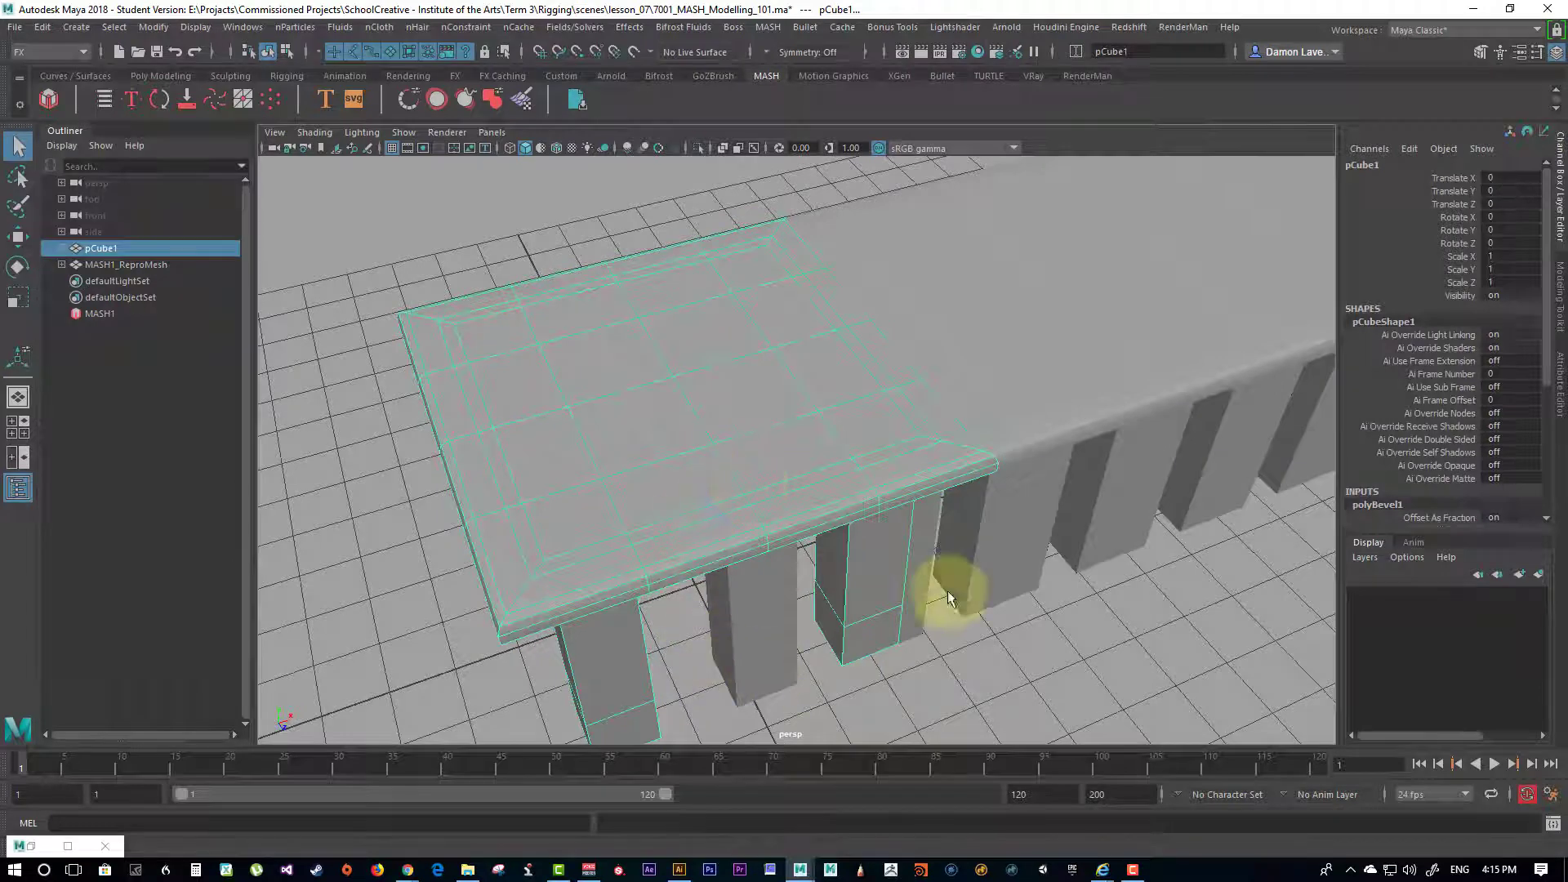
alt+drag(947, 601, 1089, 541)
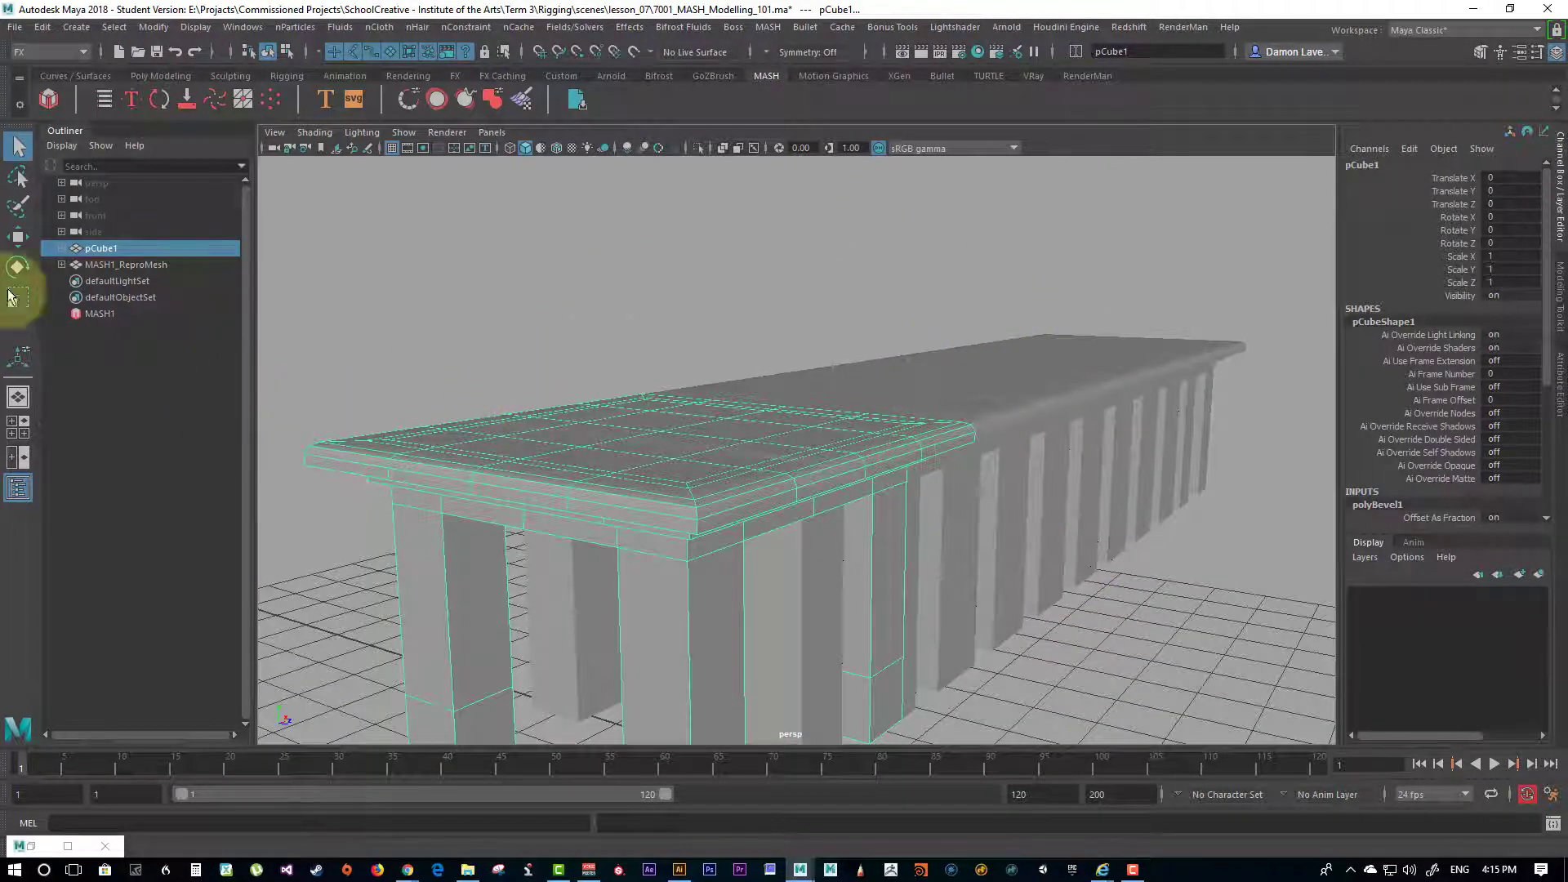
Step: Select MASH1_ReproMesh and display its attributes in a widened Attribute Editor
click(153, 263)
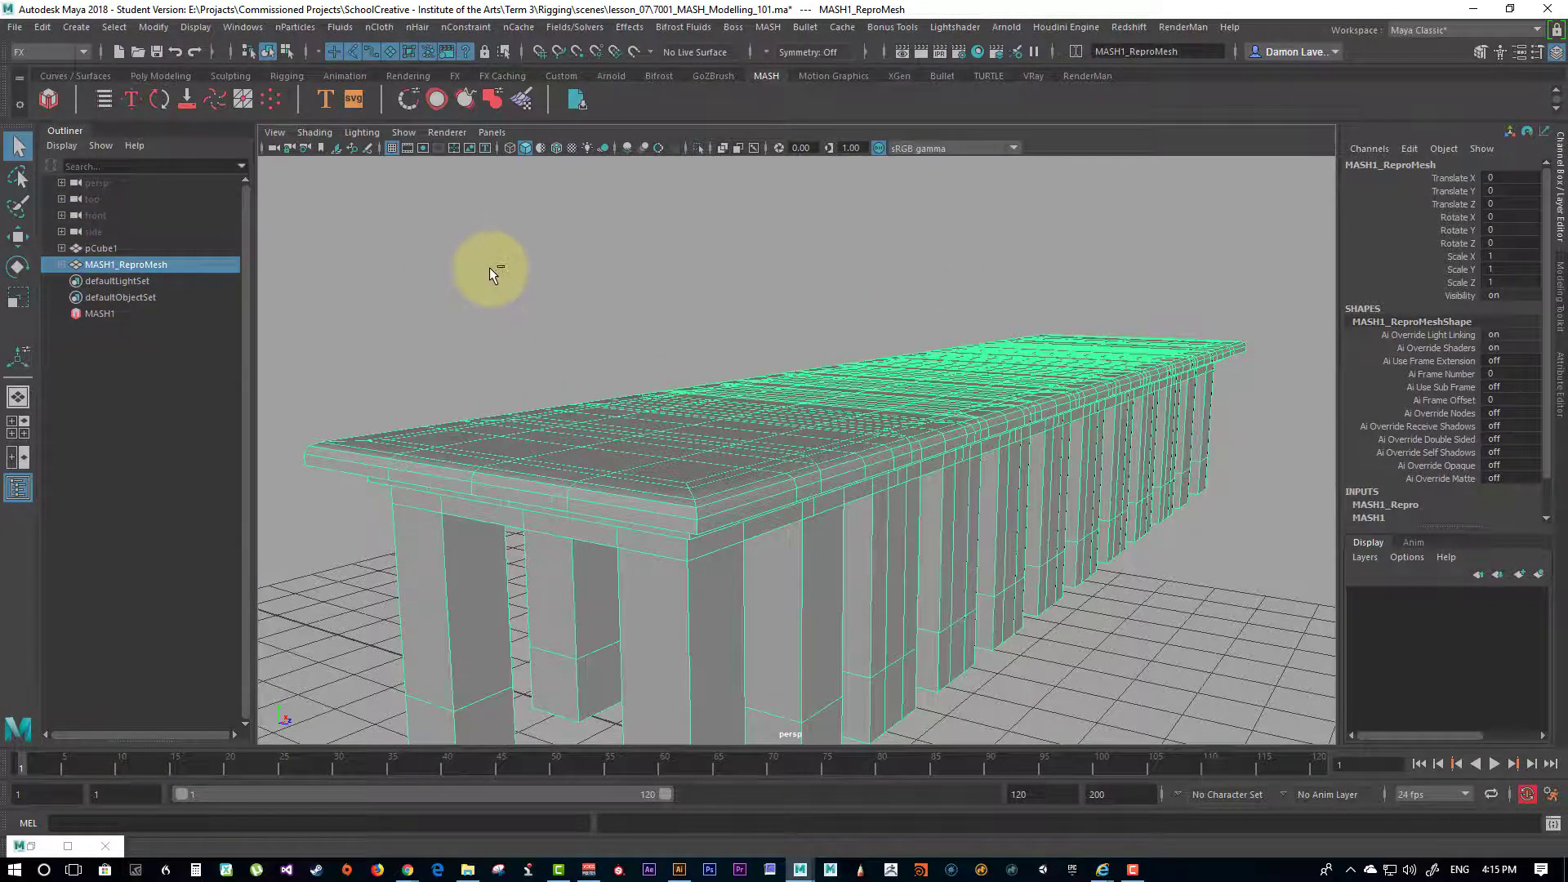
key(ctrl+a)
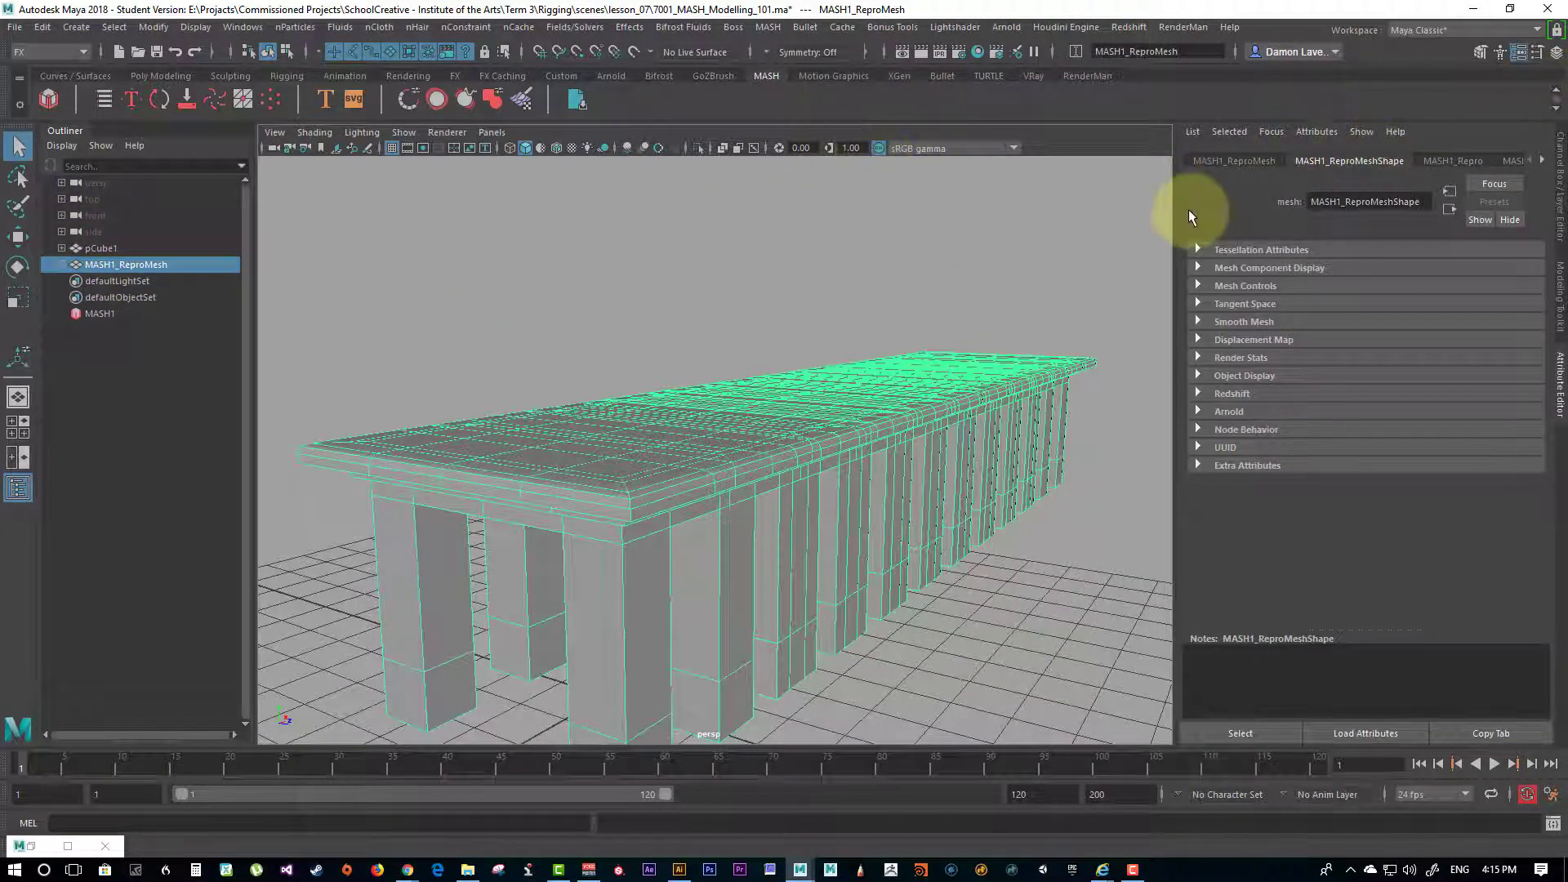
drag(1176, 201, 1018, 199)
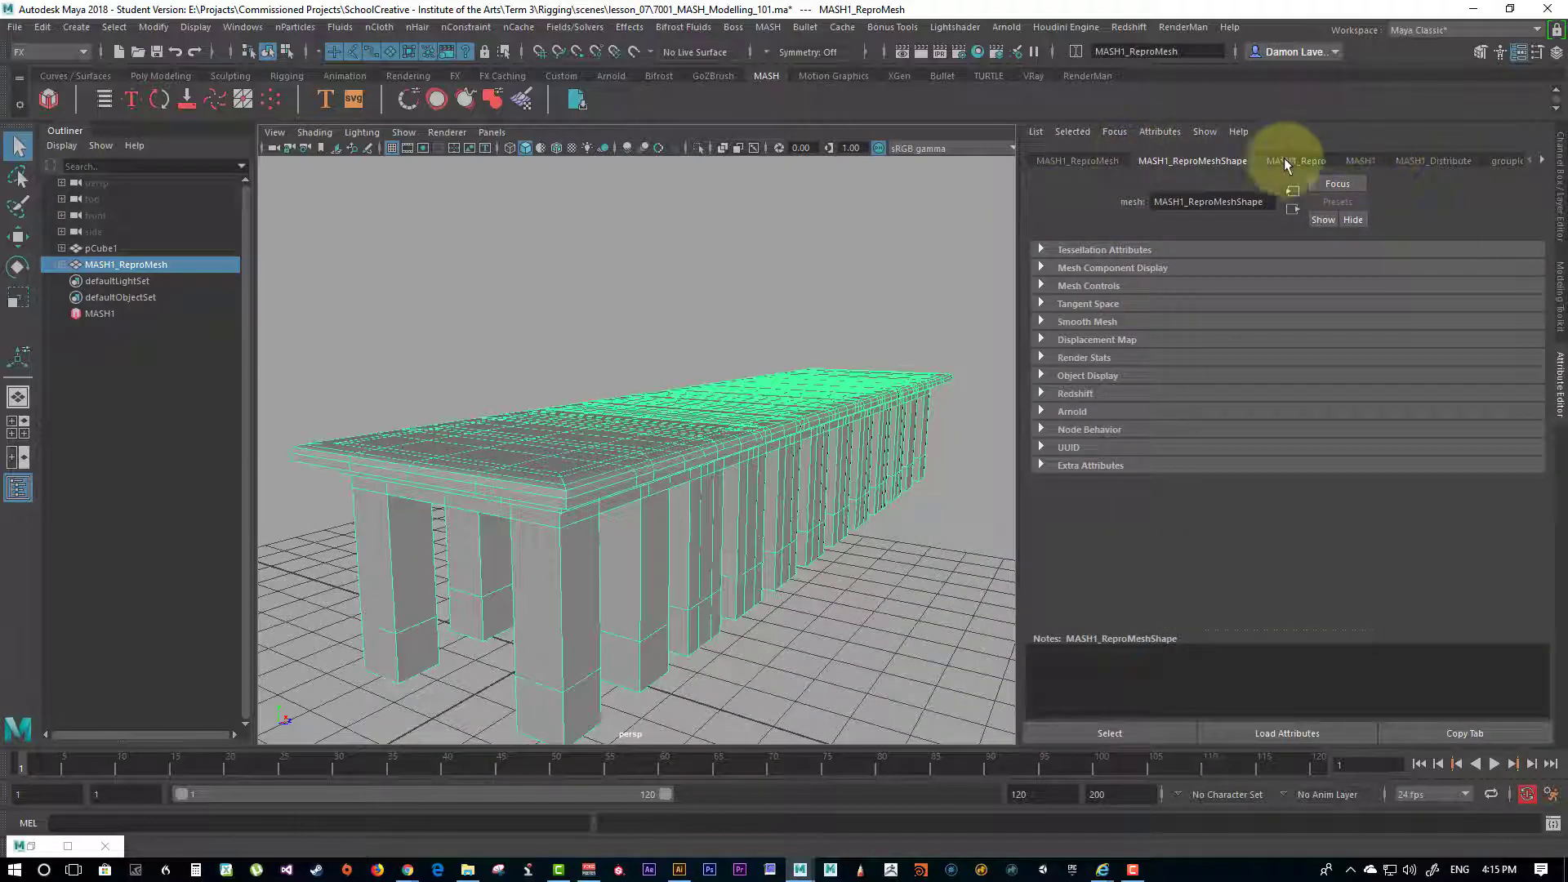
Step: Examine the attributes of the MASH1_Repro, MASH1 and MASH1_Distribute nodes connected to the generated mesh
click(1290, 163)
click(1370, 160)
click(1431, 166)
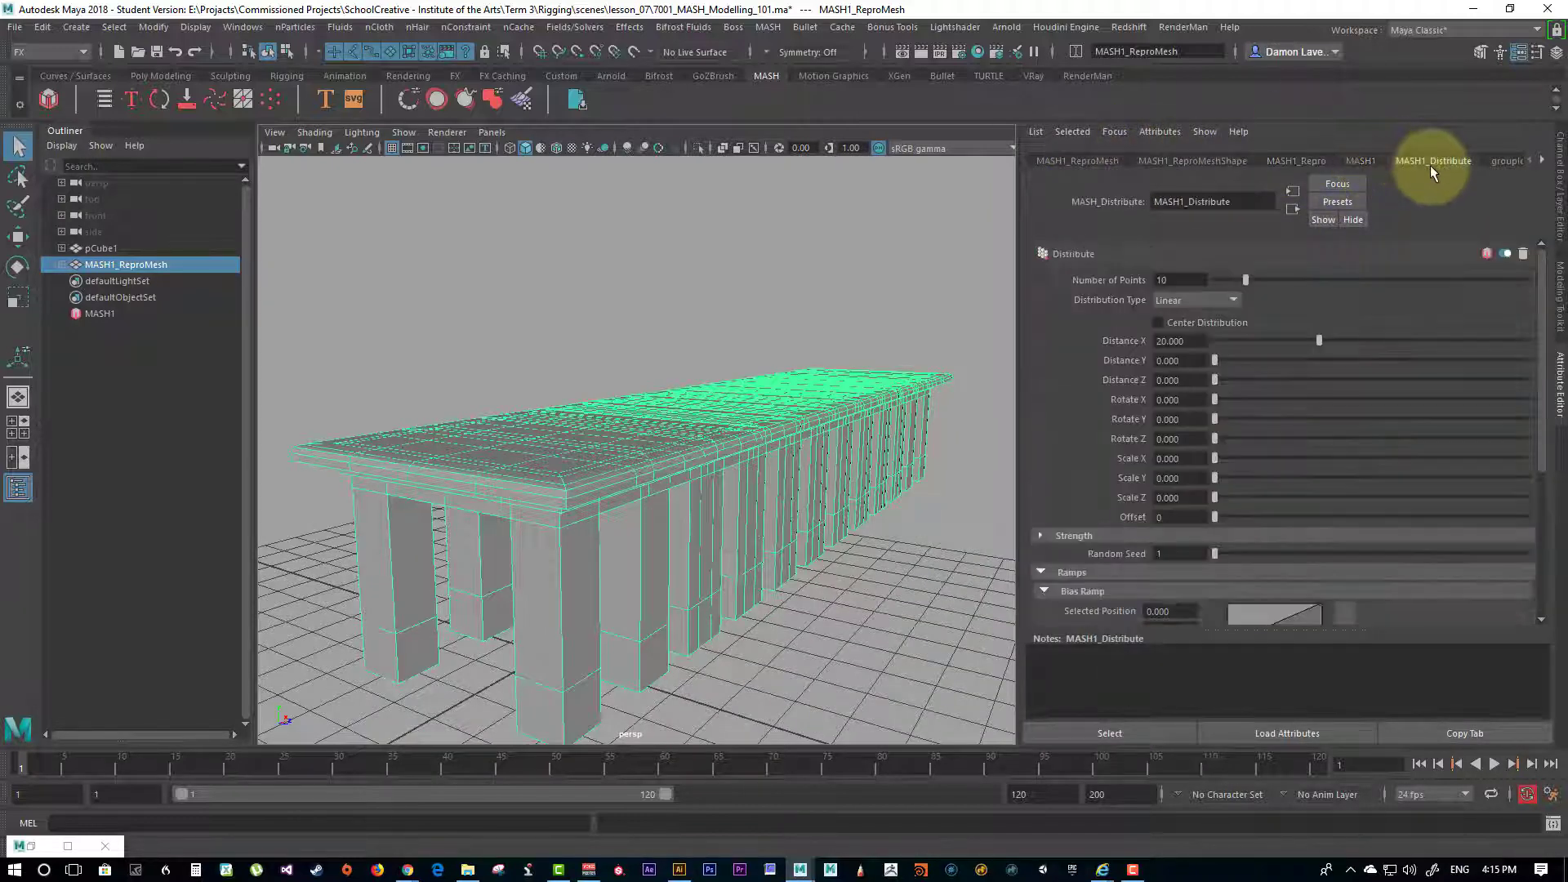
click(1307, 160)
click(1365, 160)
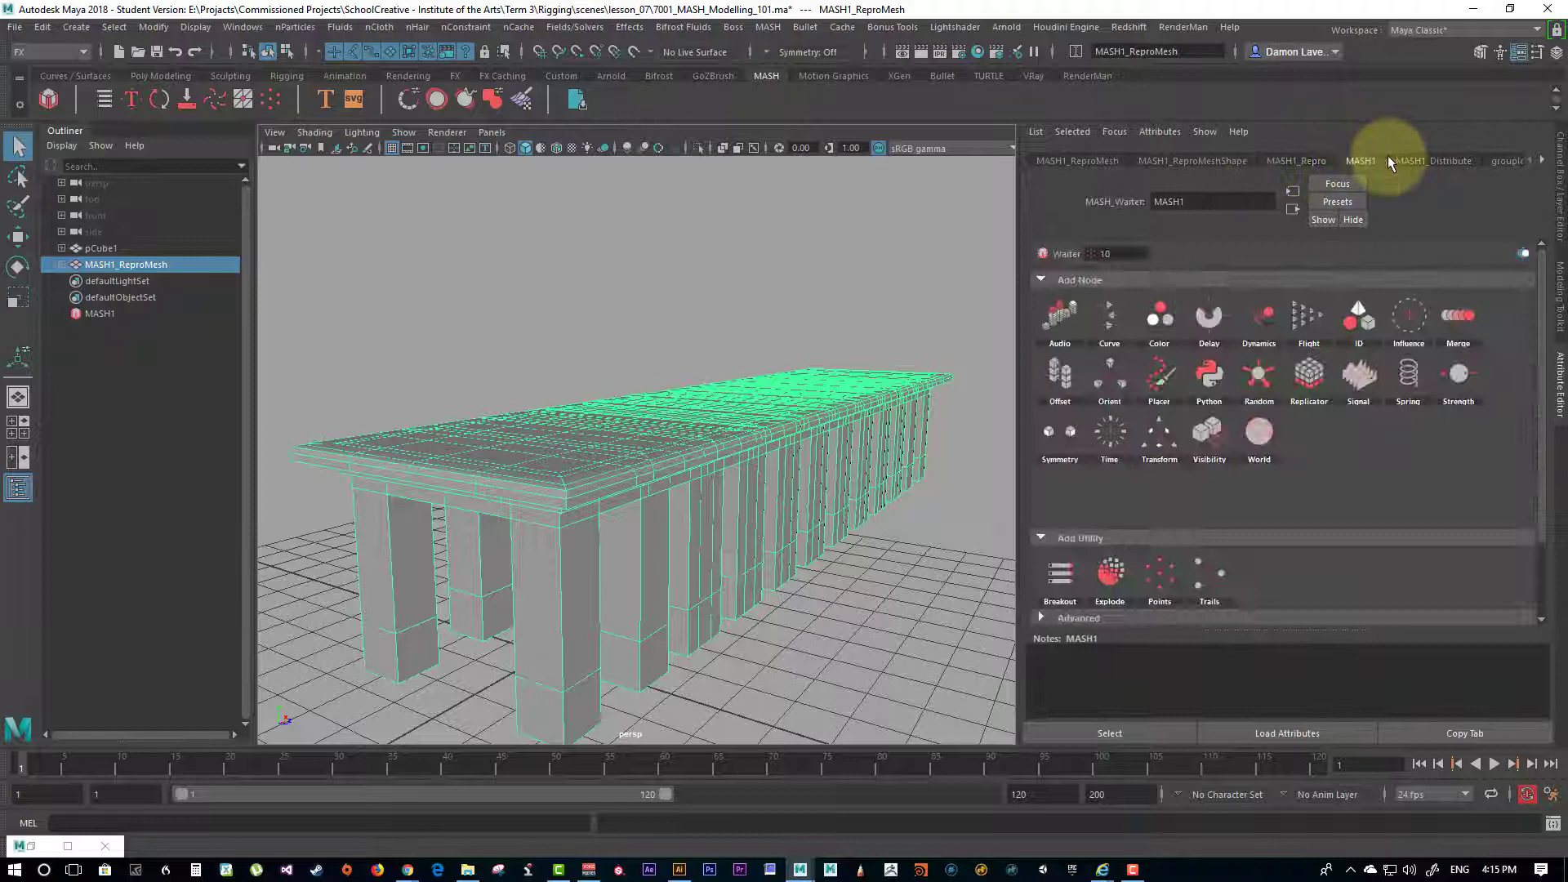
click(1436, 160)
click(1300, 161)
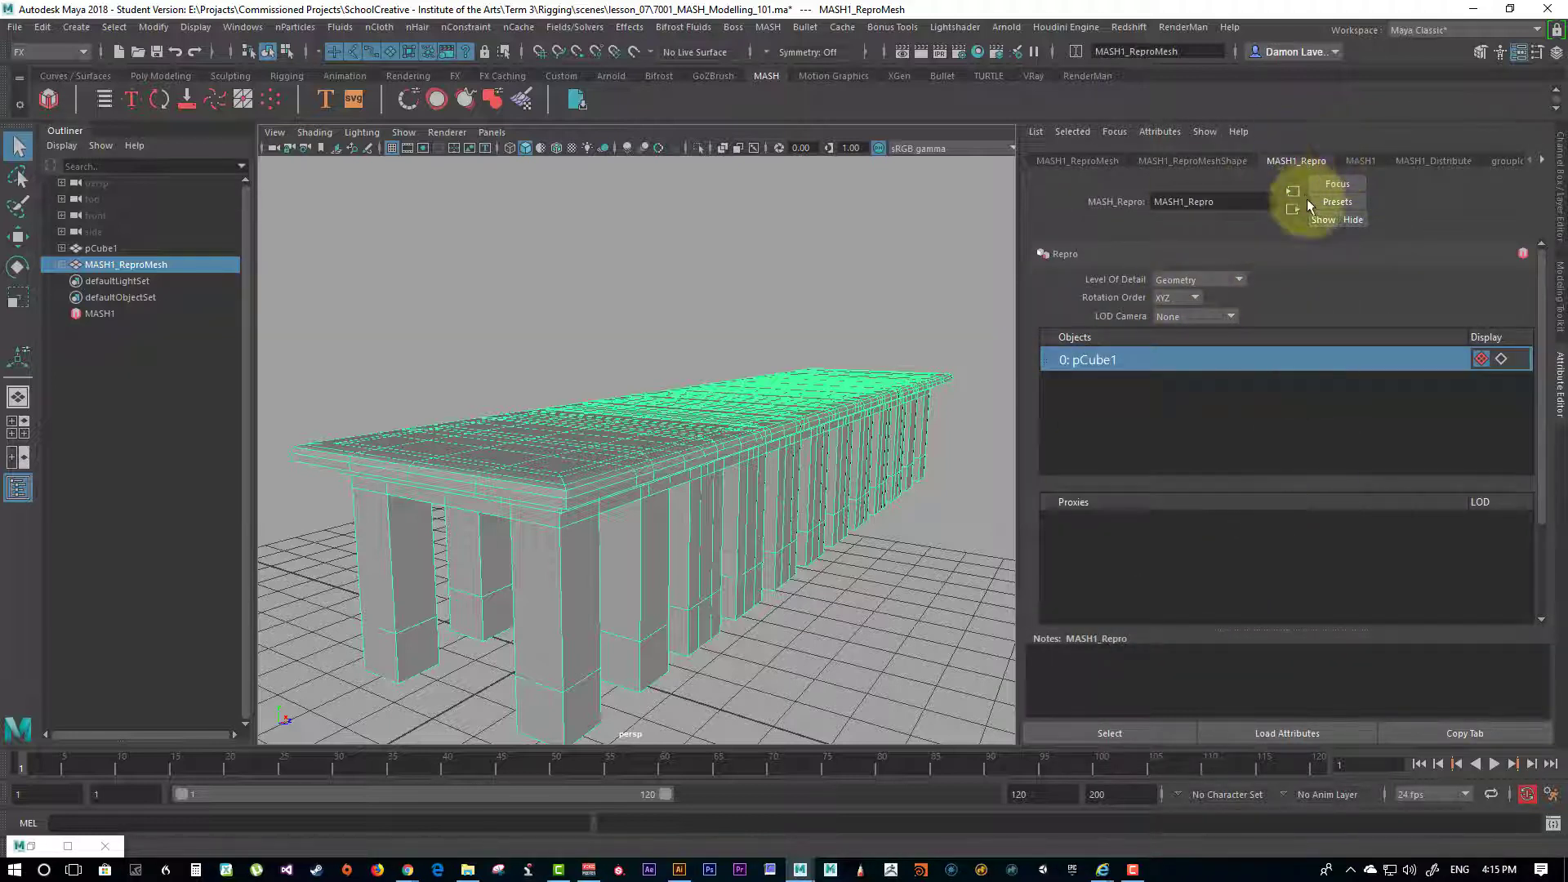
Step: Restore the Node Editor, select the MASH1_Repro node in the graph, and minimize the editor again
click(45, 852)
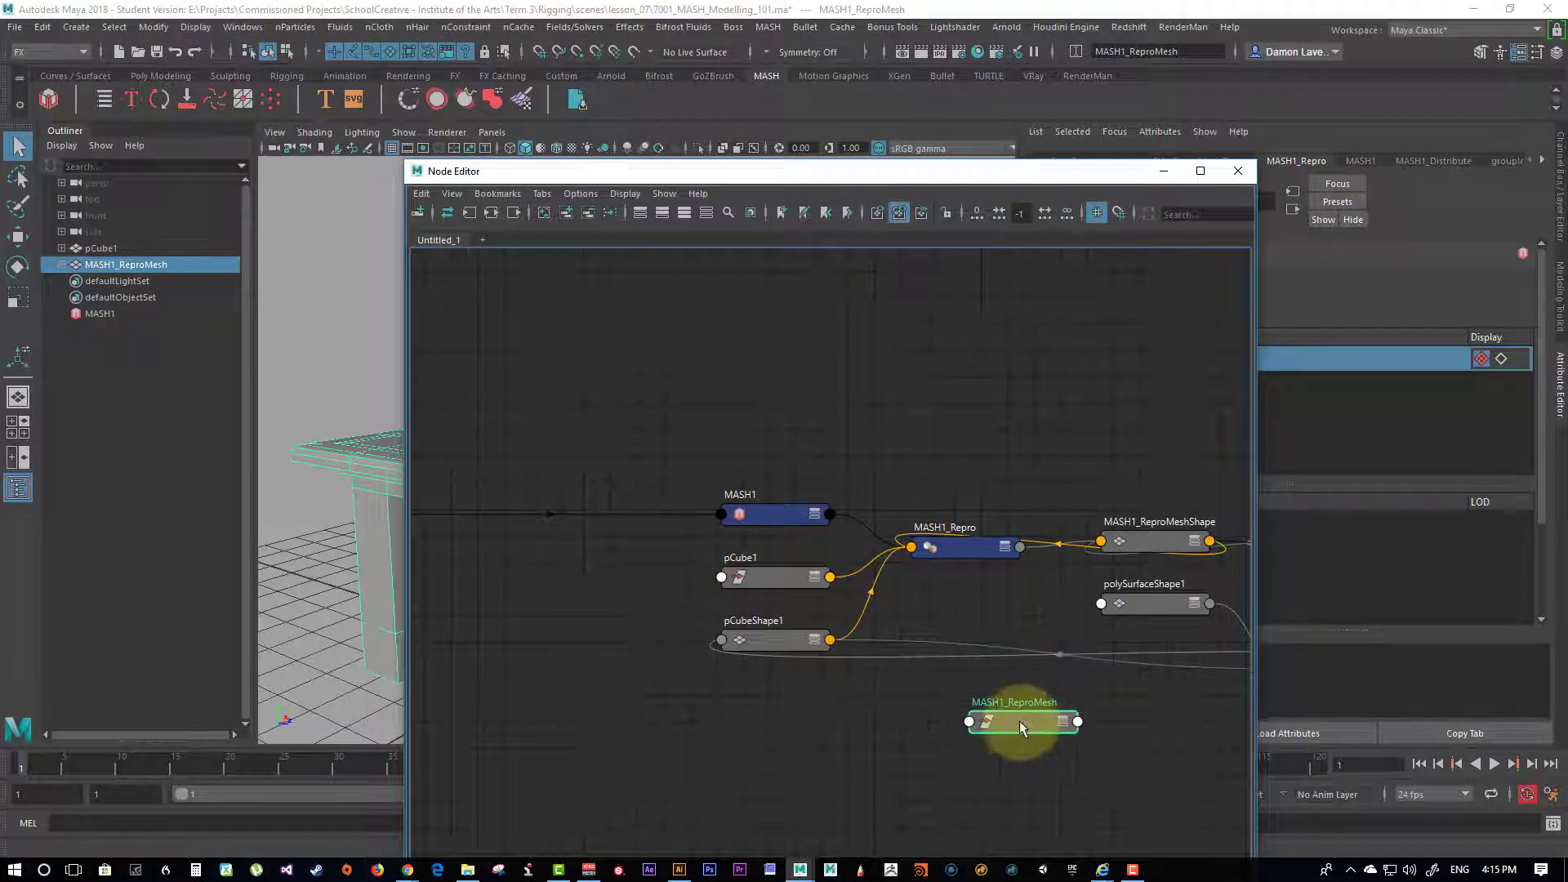
drag(1082, 186, 1173, 172)
click(1059, 543)
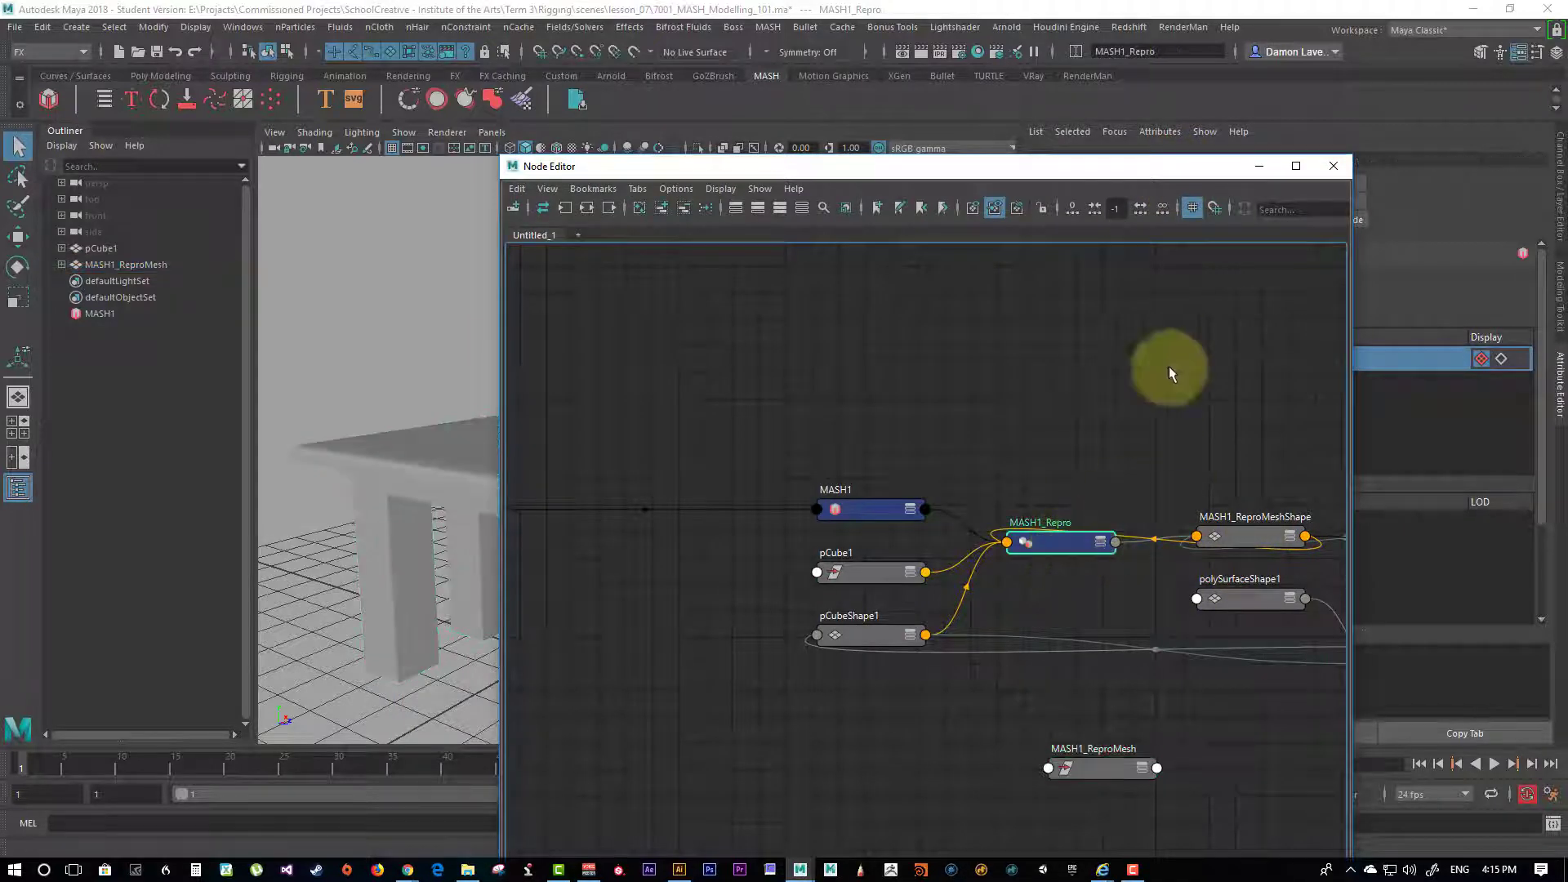
click(1255, 168)
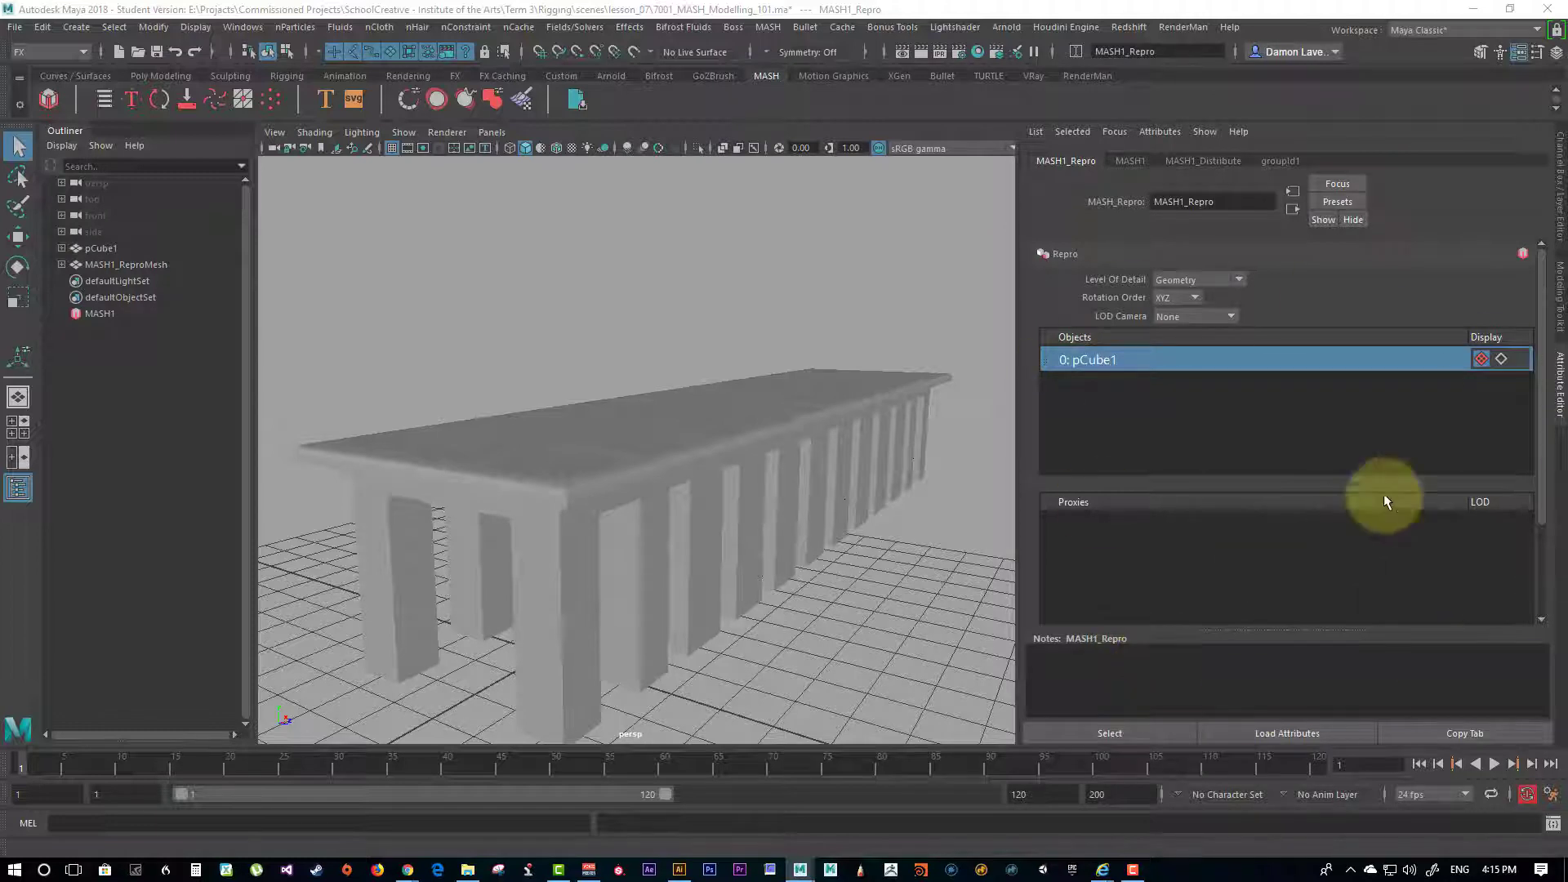
Step: Review the attributes of MASH1, MASH1_Distribute and groupId1 from the selected MASH1_Repro node
click(1135, 161)
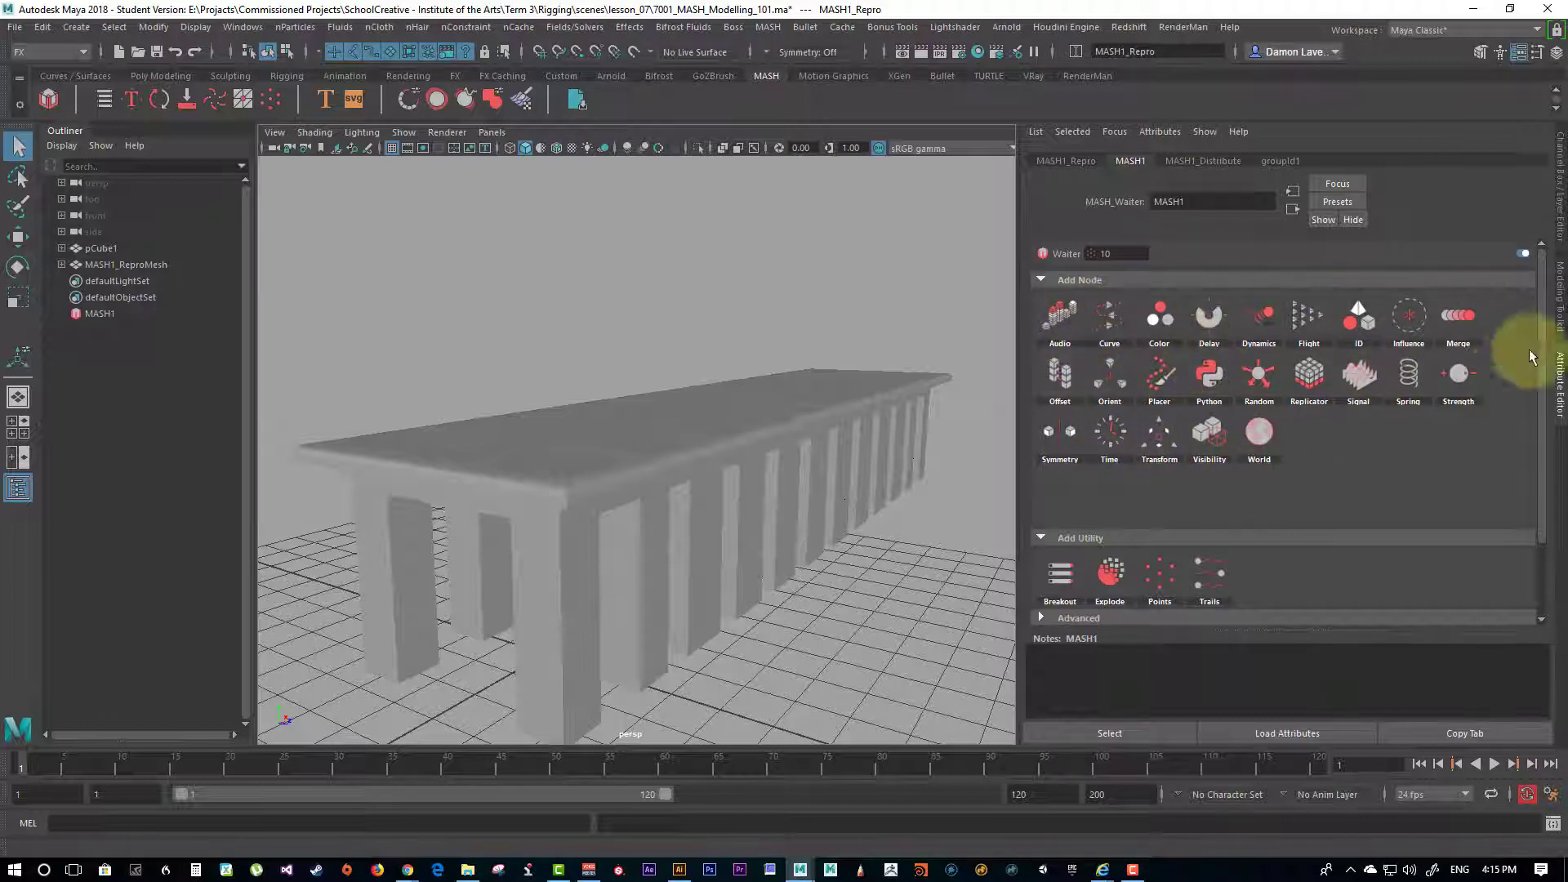
click(1202, 159)
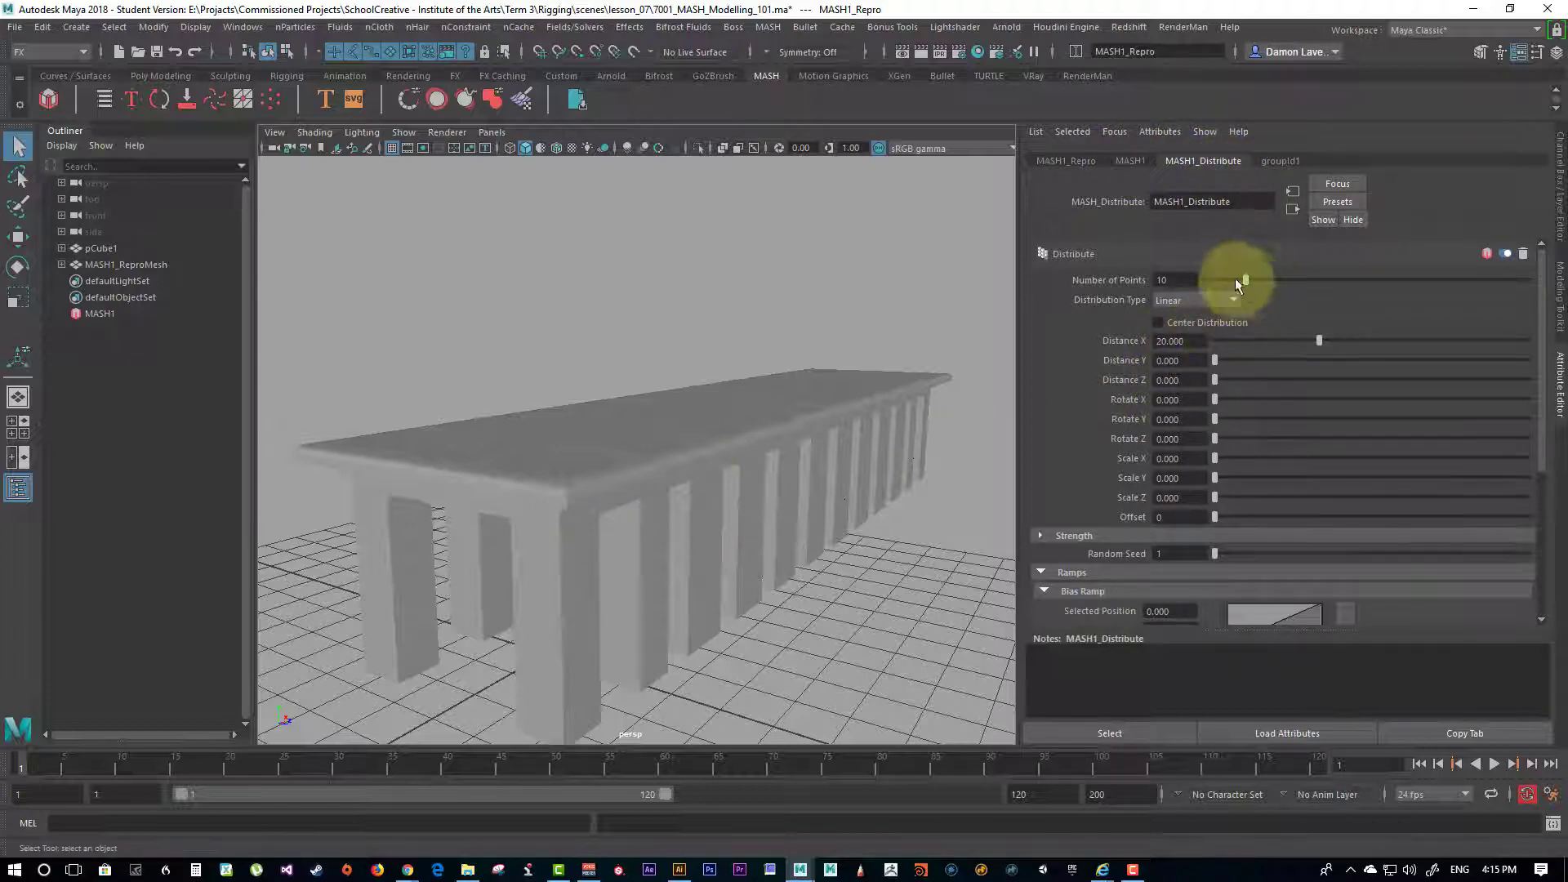
alt+drag(693, 511, 817, 457)
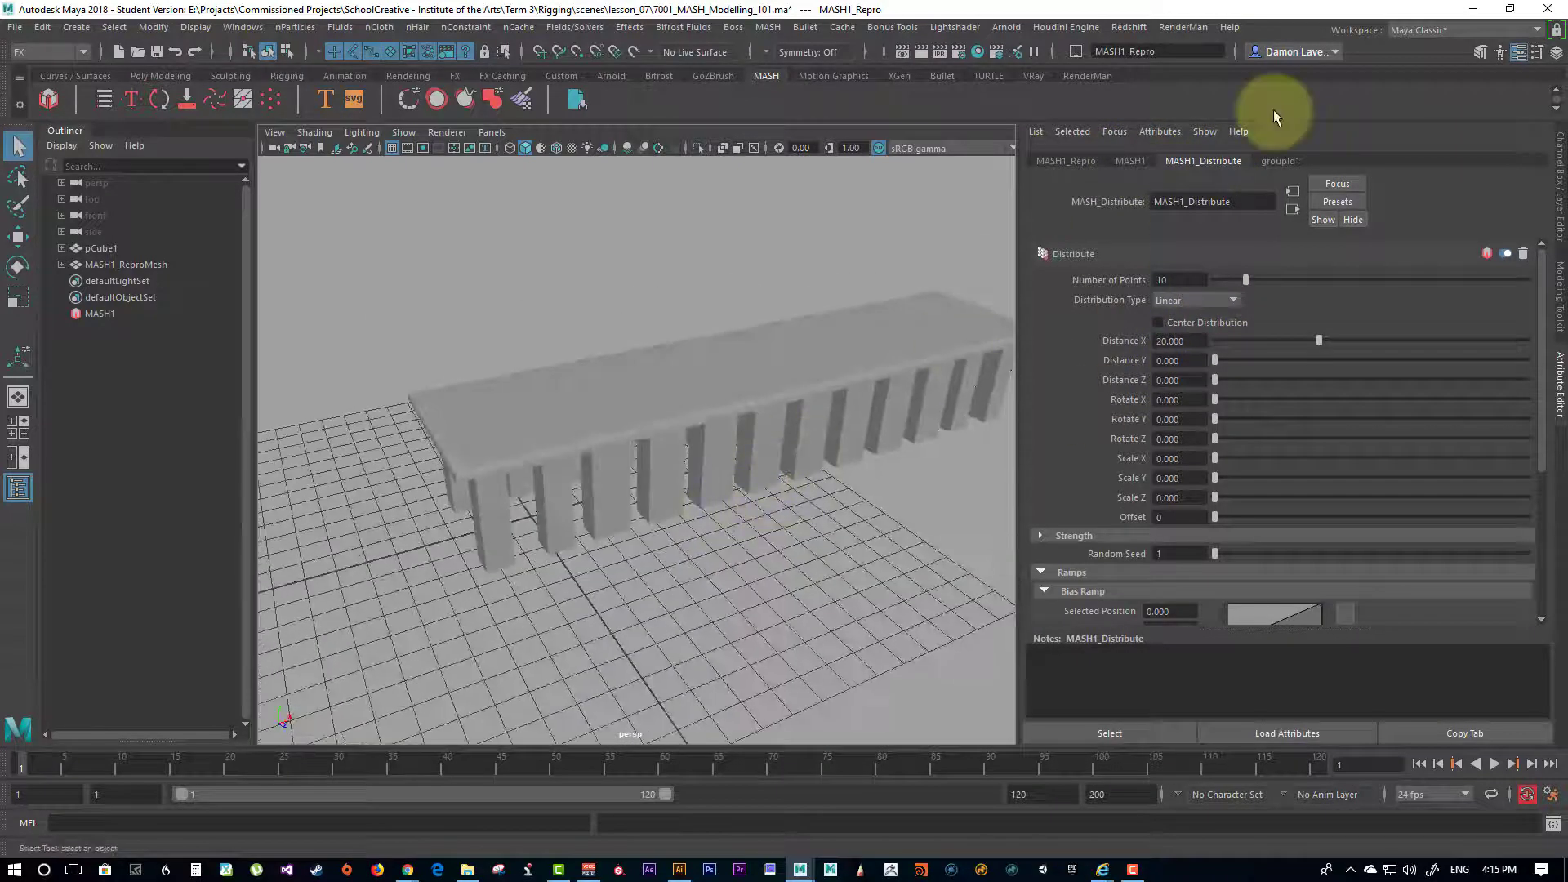
click(1279, 162)
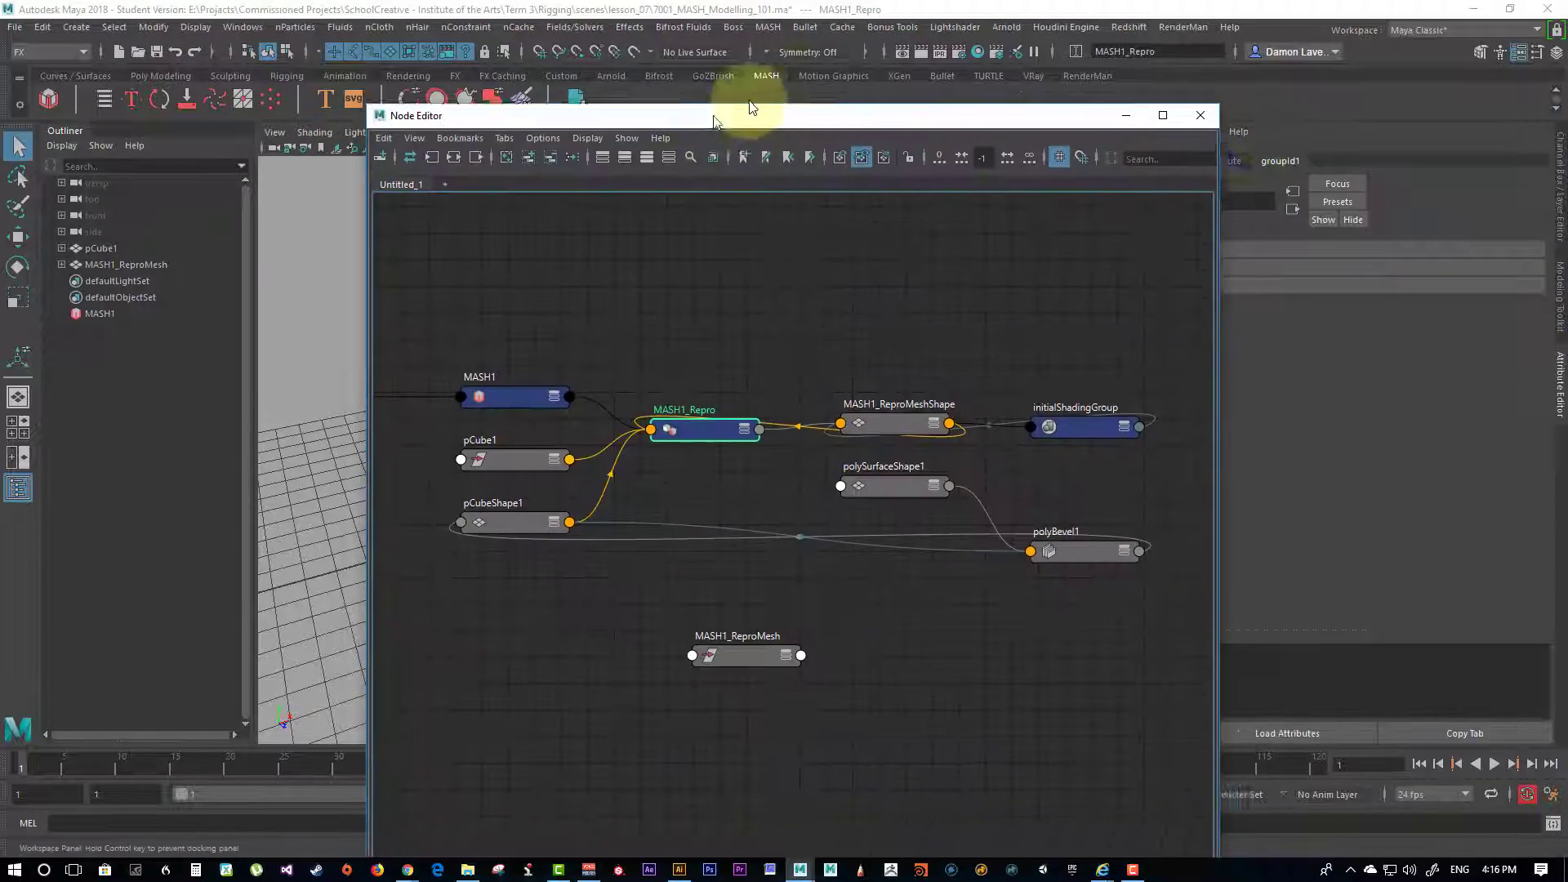
Step: Check the node connections in the Node Editor, clear it from the view, and show the MASH1_Repro attributes
drag(742, 113, 846, 134)
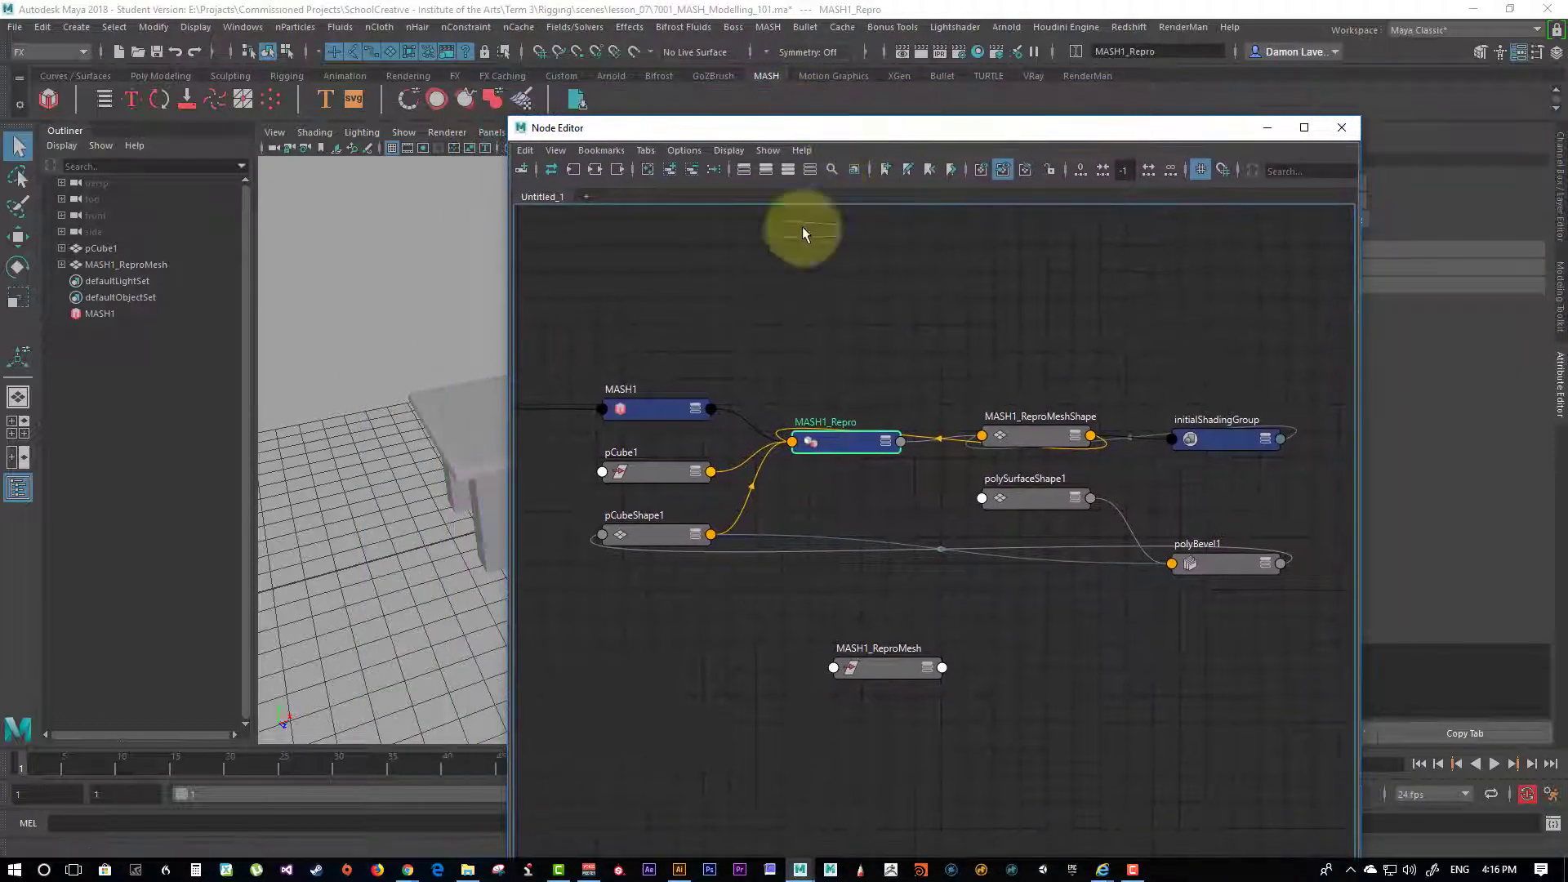
click(1527, 64)
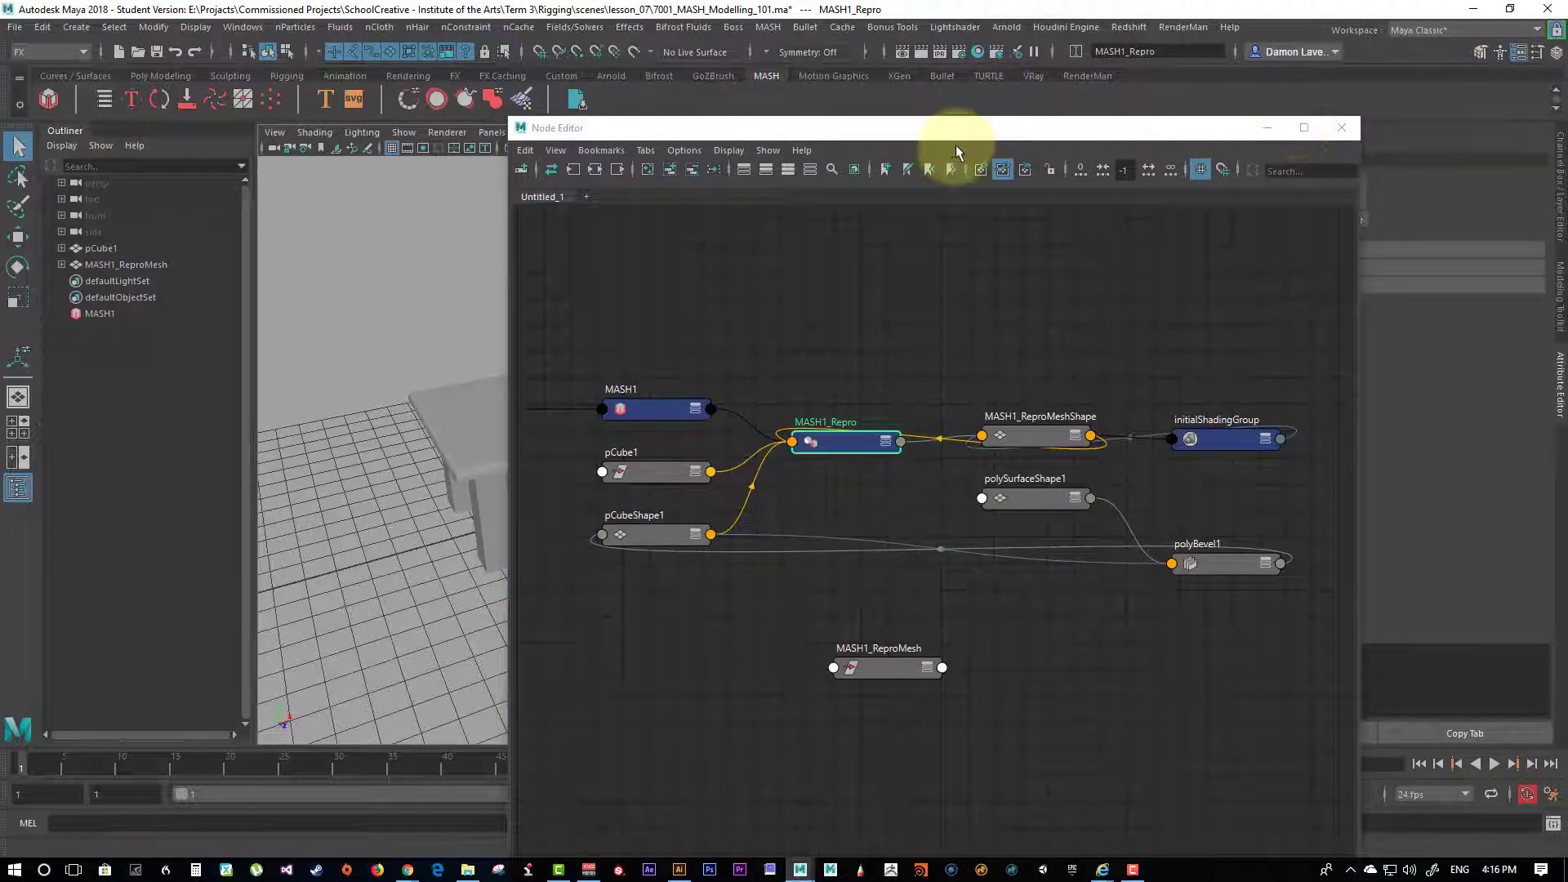
drag(957, 128, 800, 76)
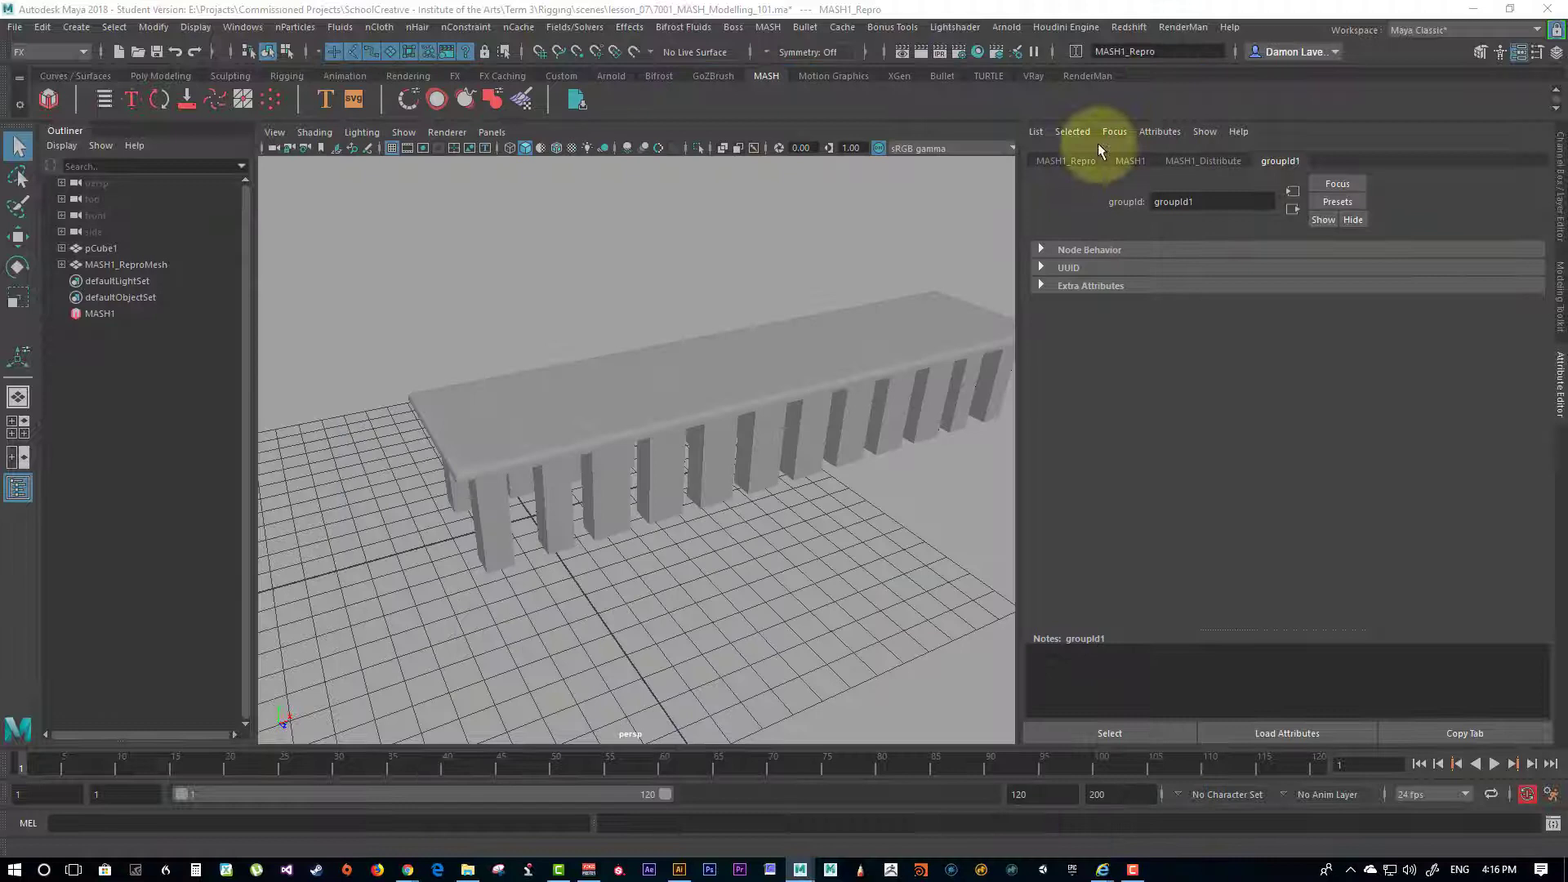
click(1064, 161)
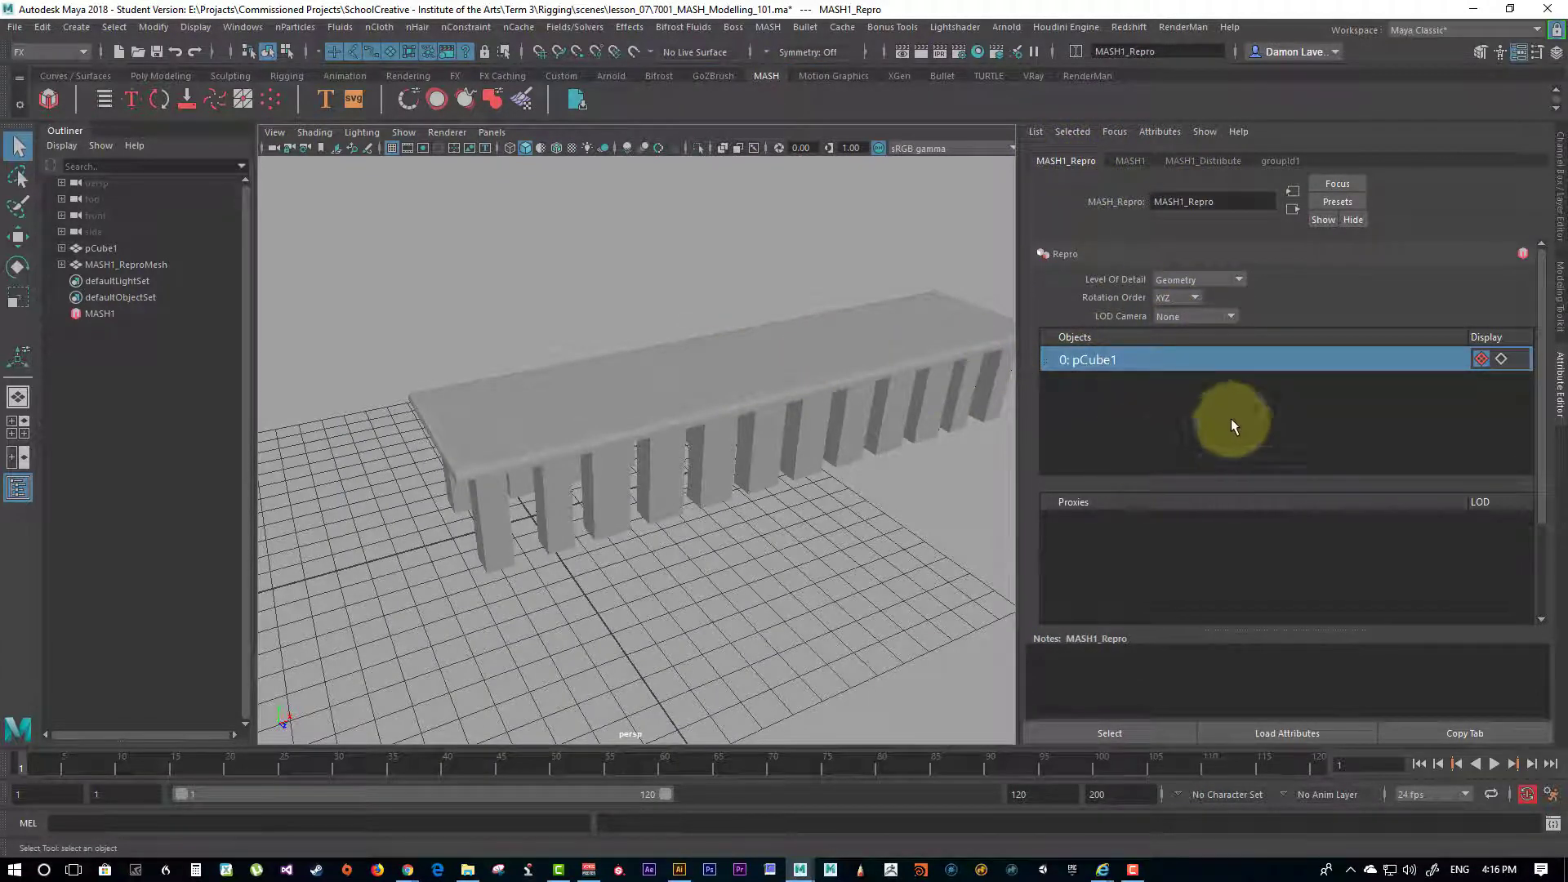
Step: Create an Ultra Shape polygon primitive with nothing selected and show its channel values
click(751, 541)
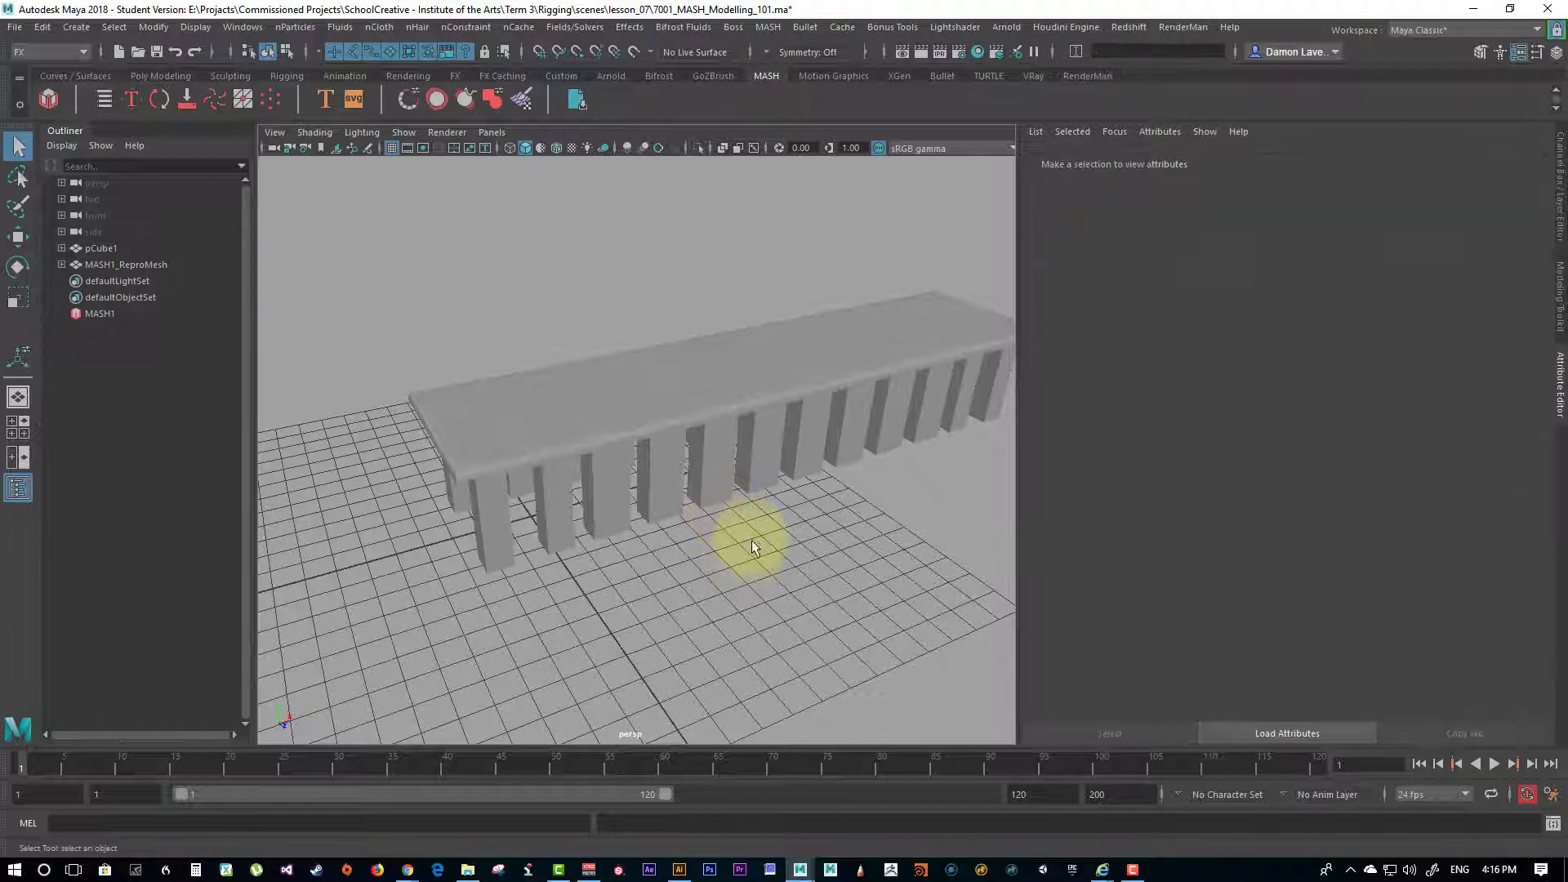
shift+right_click(796, 506)
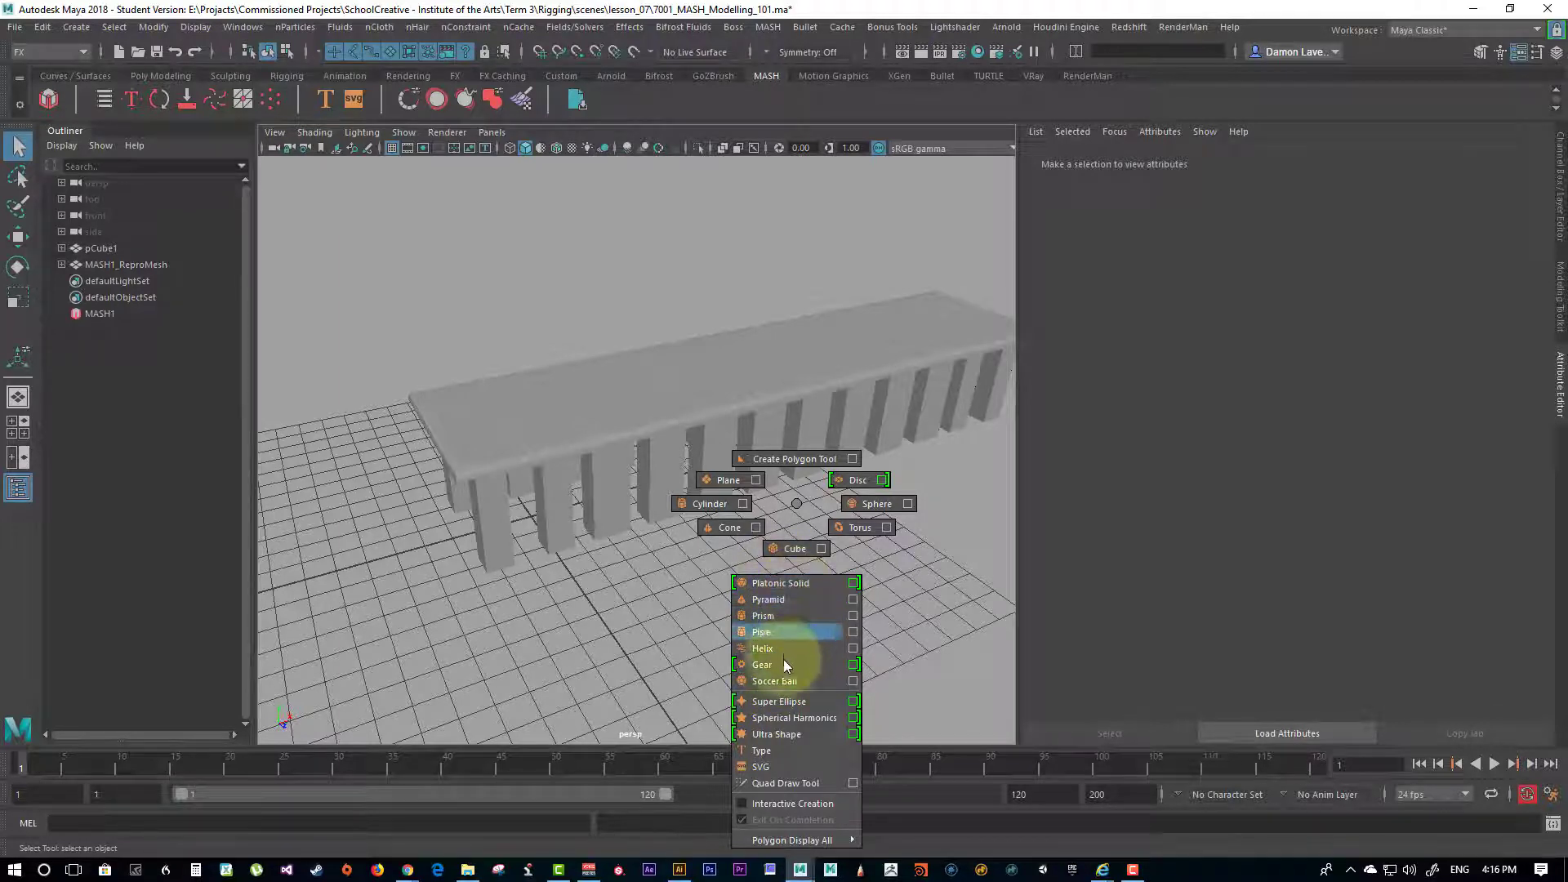
click(812, 733)
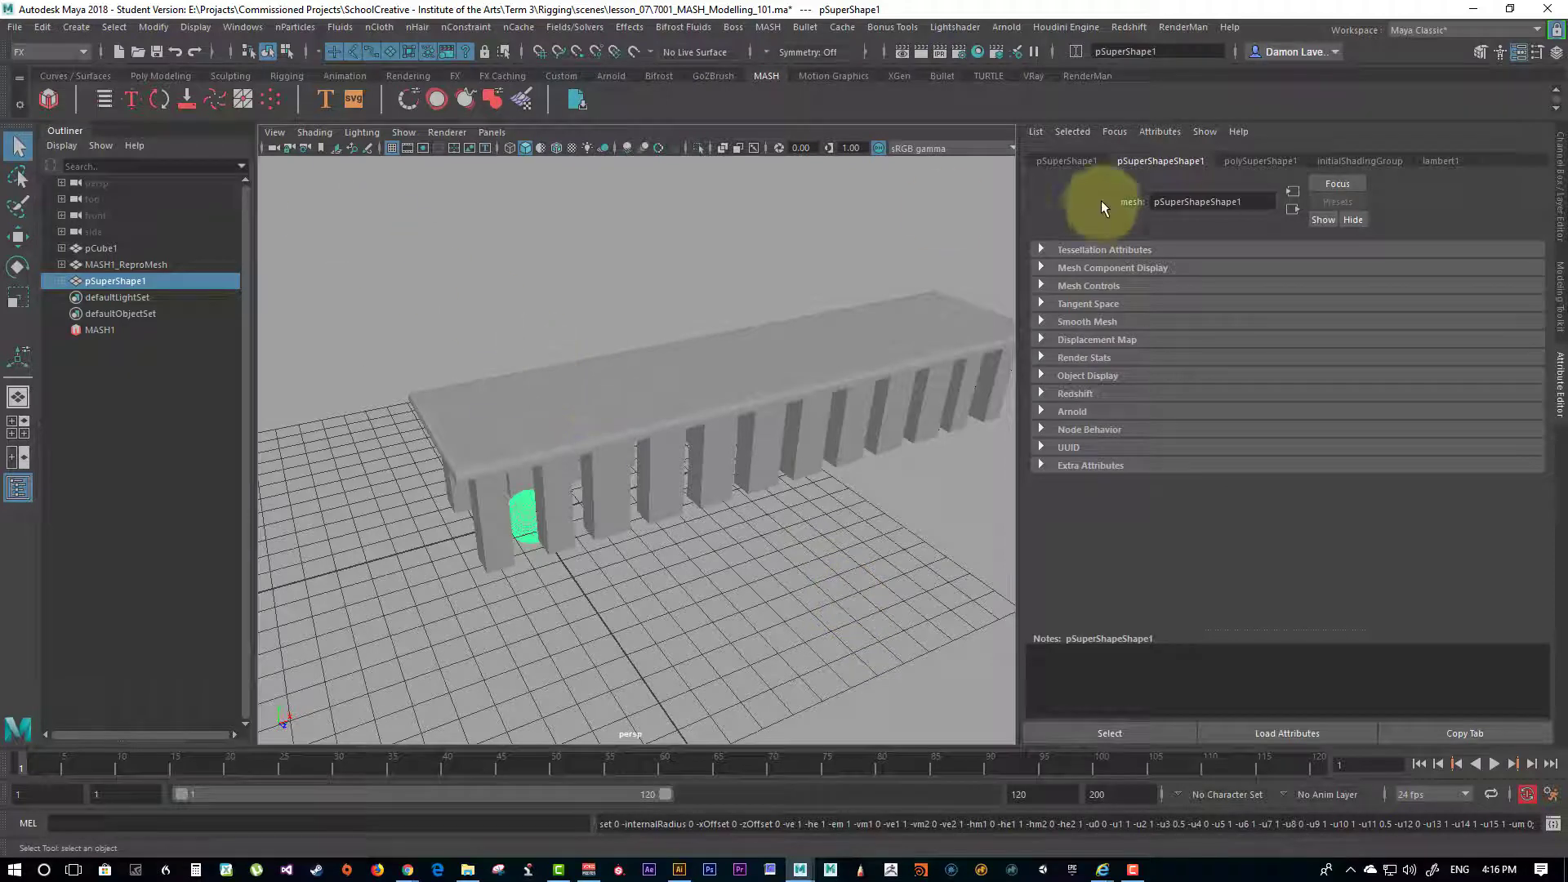
key(ctrl+a)
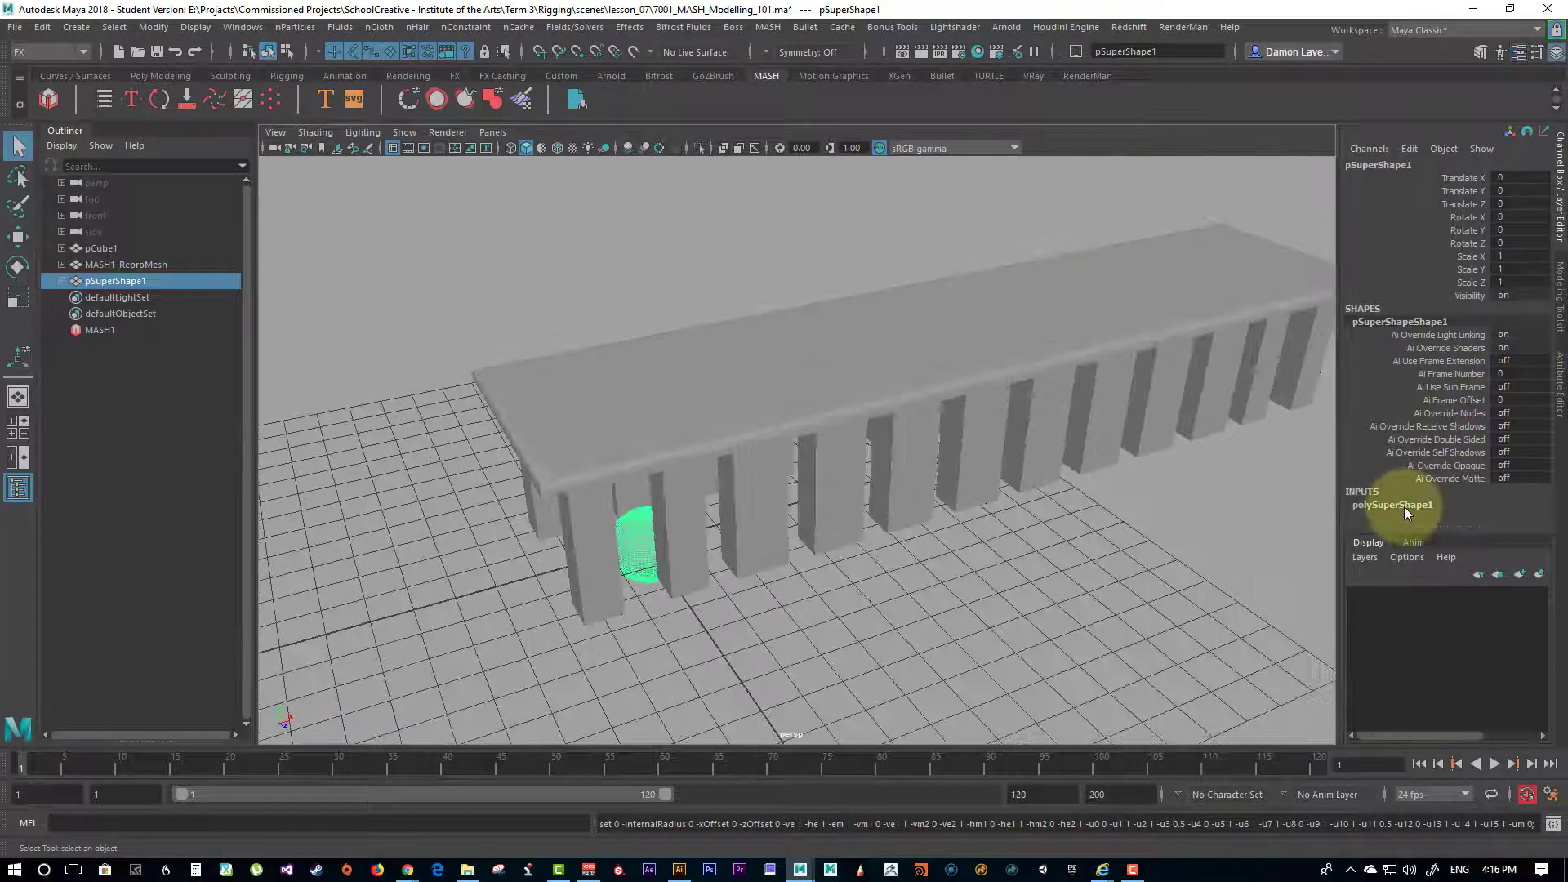
Step: Try a Radius of 0.4 and different Ellipse values on the new super shape, and undo the last change
scroll(1403, 507, down, 3)
scroll(1419, 508, down, 1)
click(1462, 407)
middle_drag(1114, 474, 1446, 417)
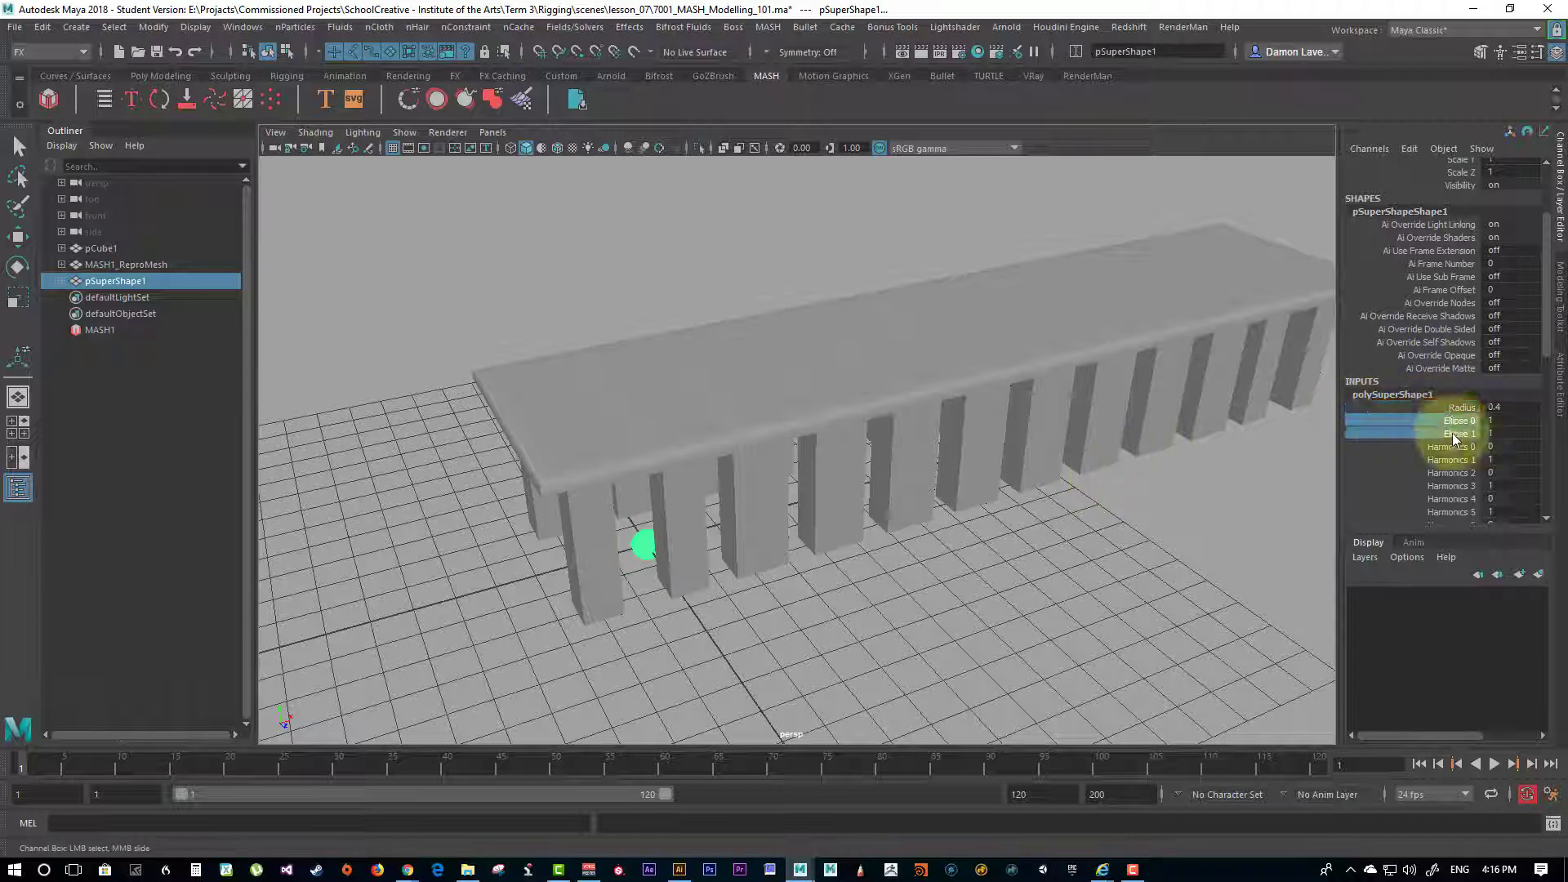
key(ctrl+z)
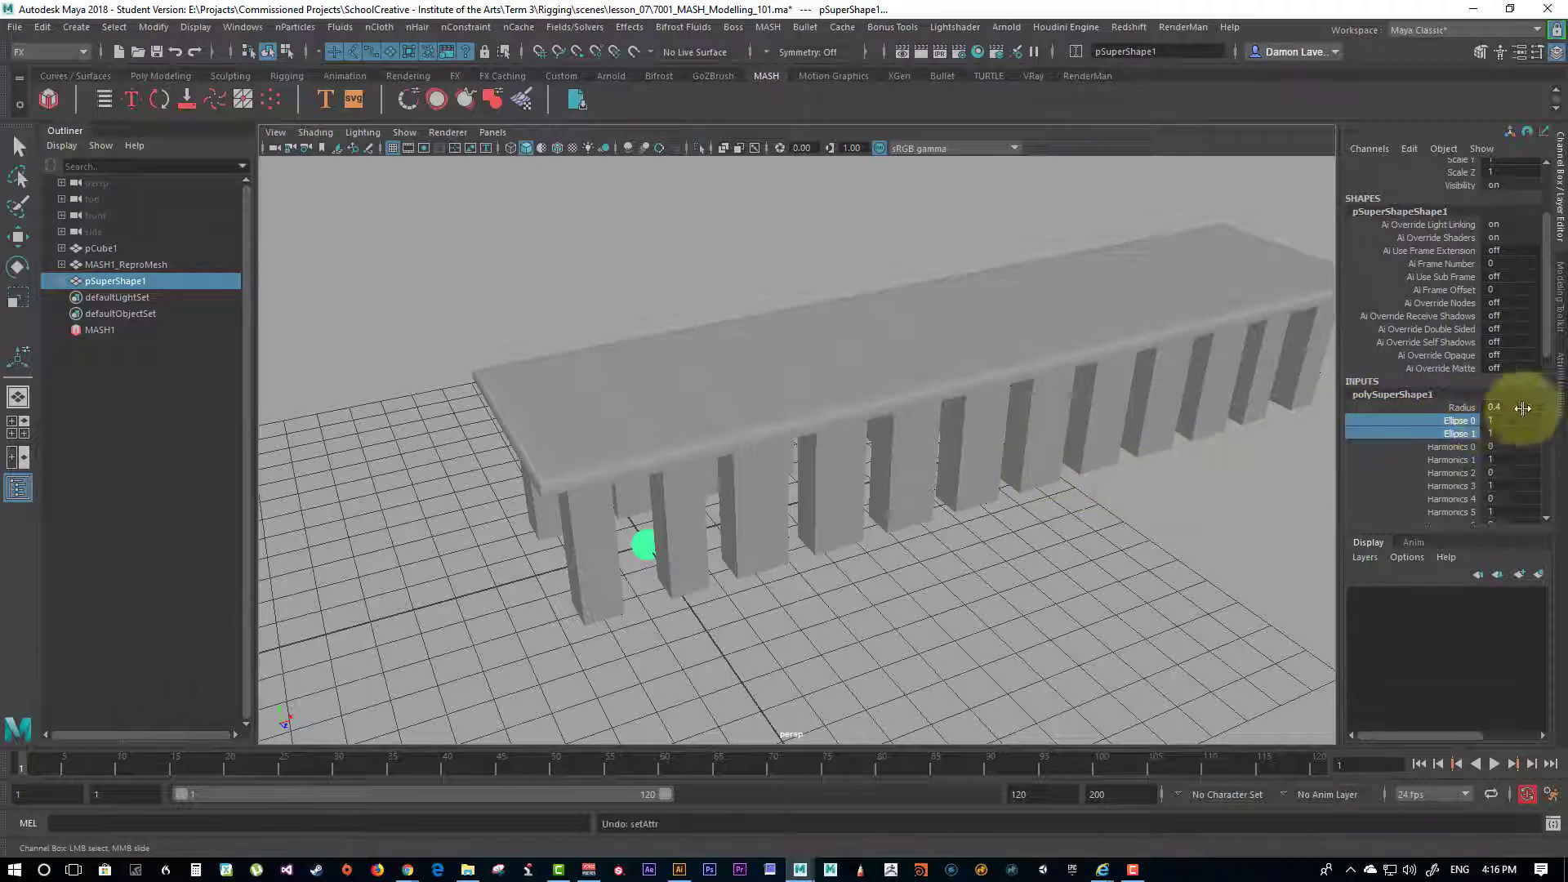
Step: Set the super shape's Harmonics 1 value to 5 and frame the shape in the viewport
click(1457, 447)
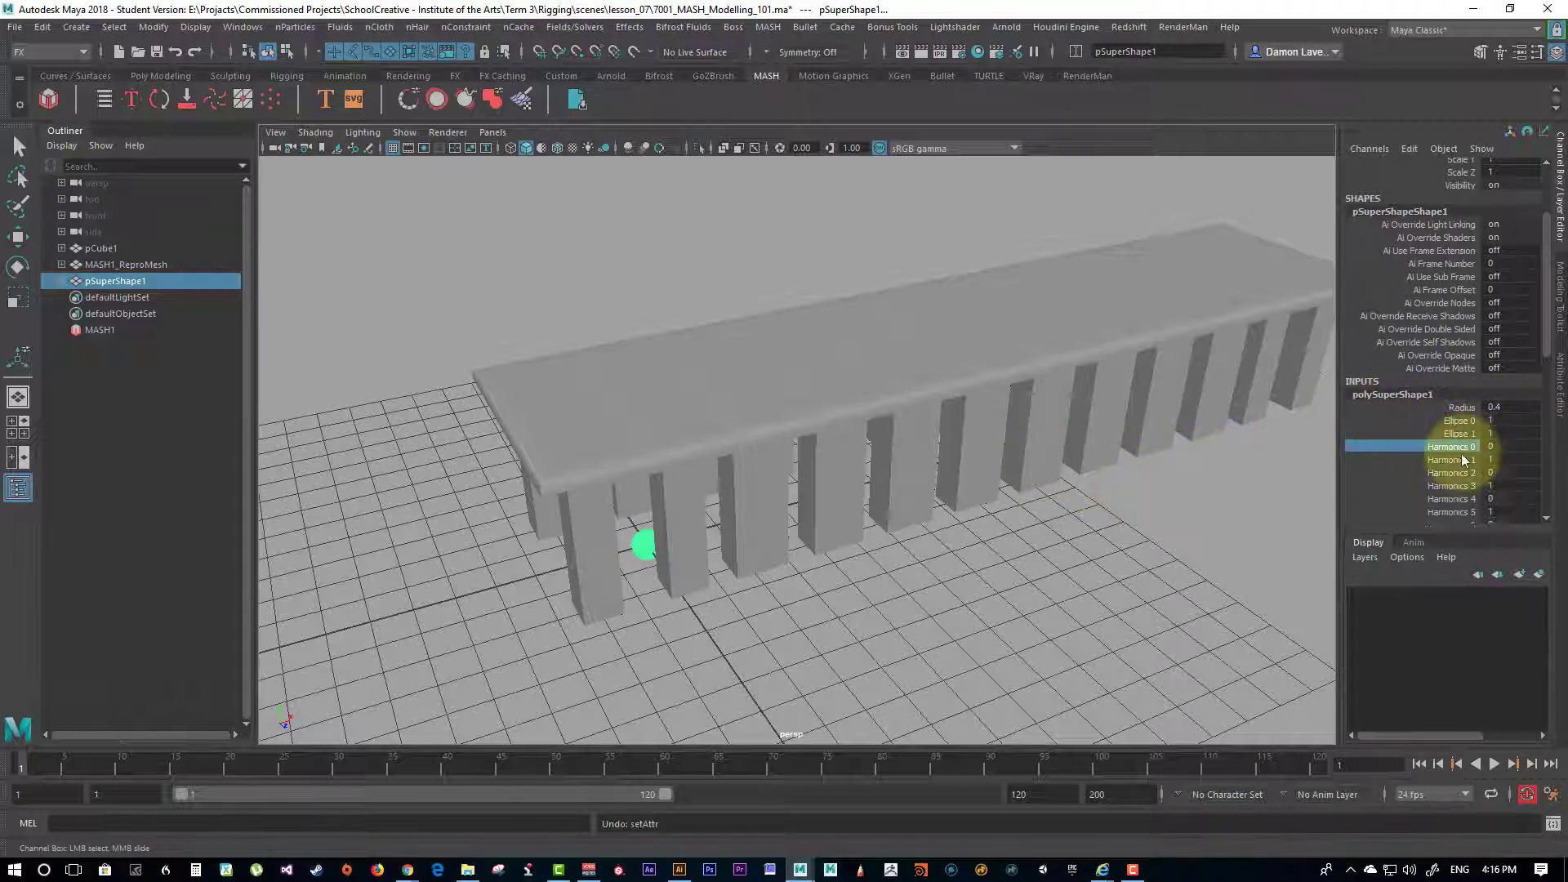
click(1462, 460)
scroll(880, 517, up, 5)
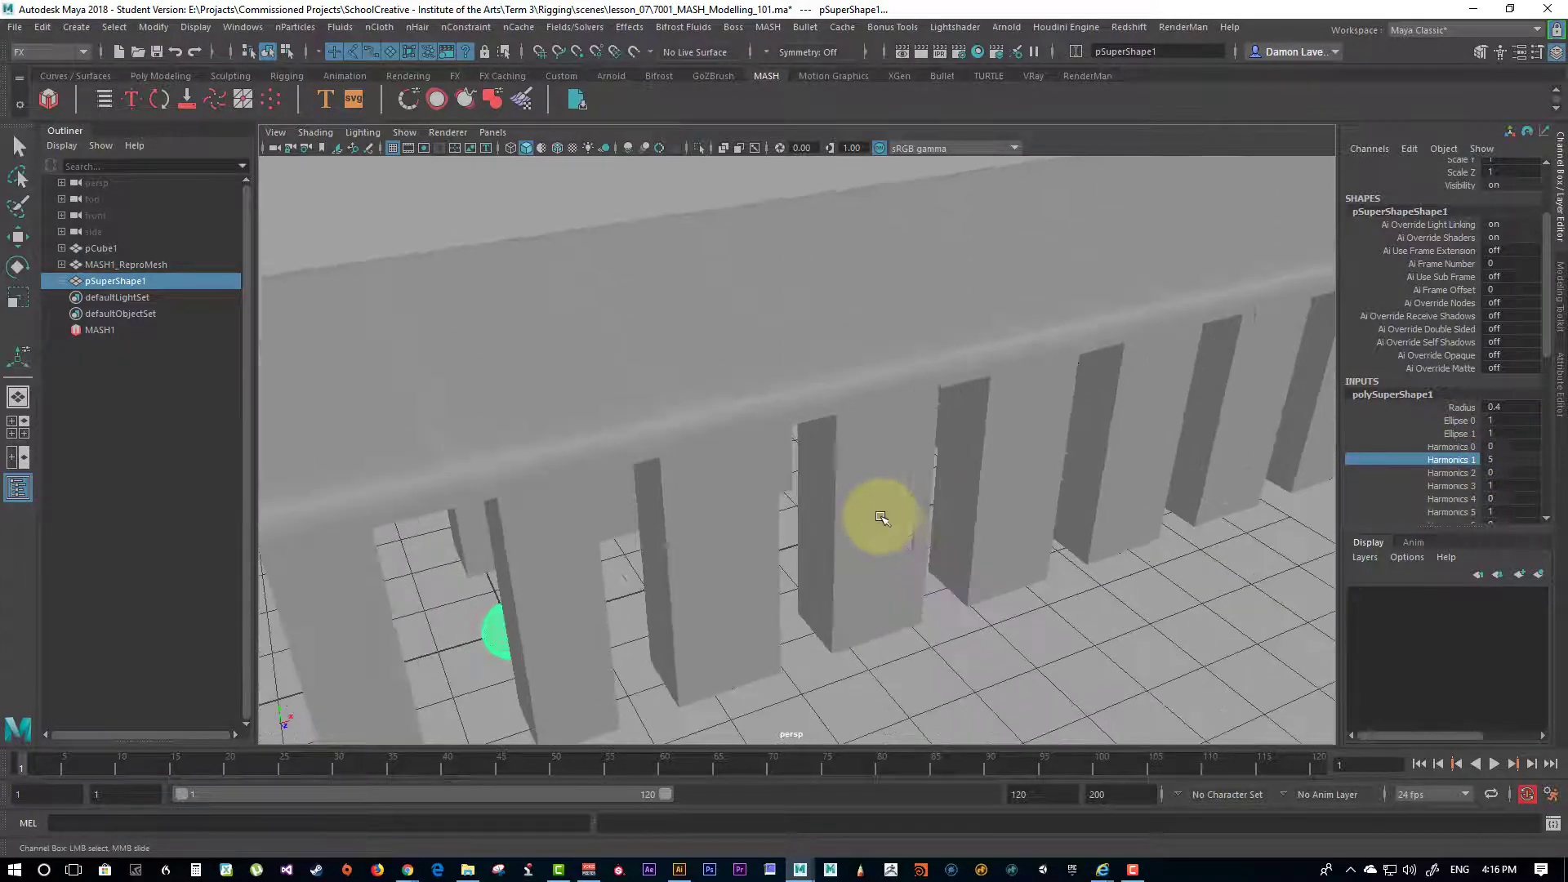
key(f)
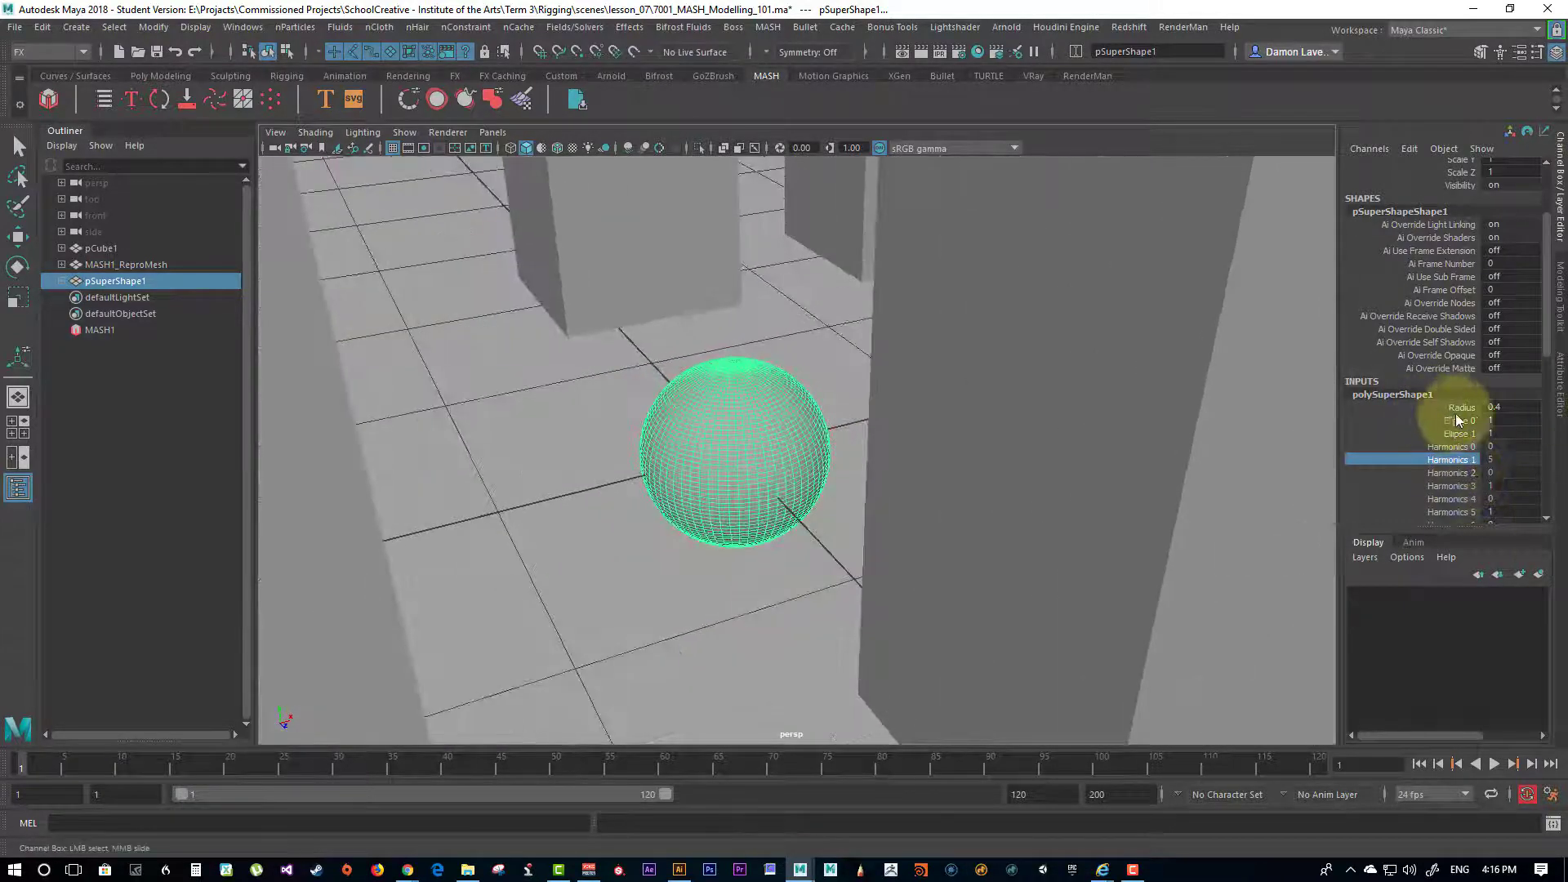
Step: Try changing the super shape's Radius to 0.001 and adjusting Ultra 3, undoing each change
click(1458, 407)
middle_drag(1057, 455, 926, 448)
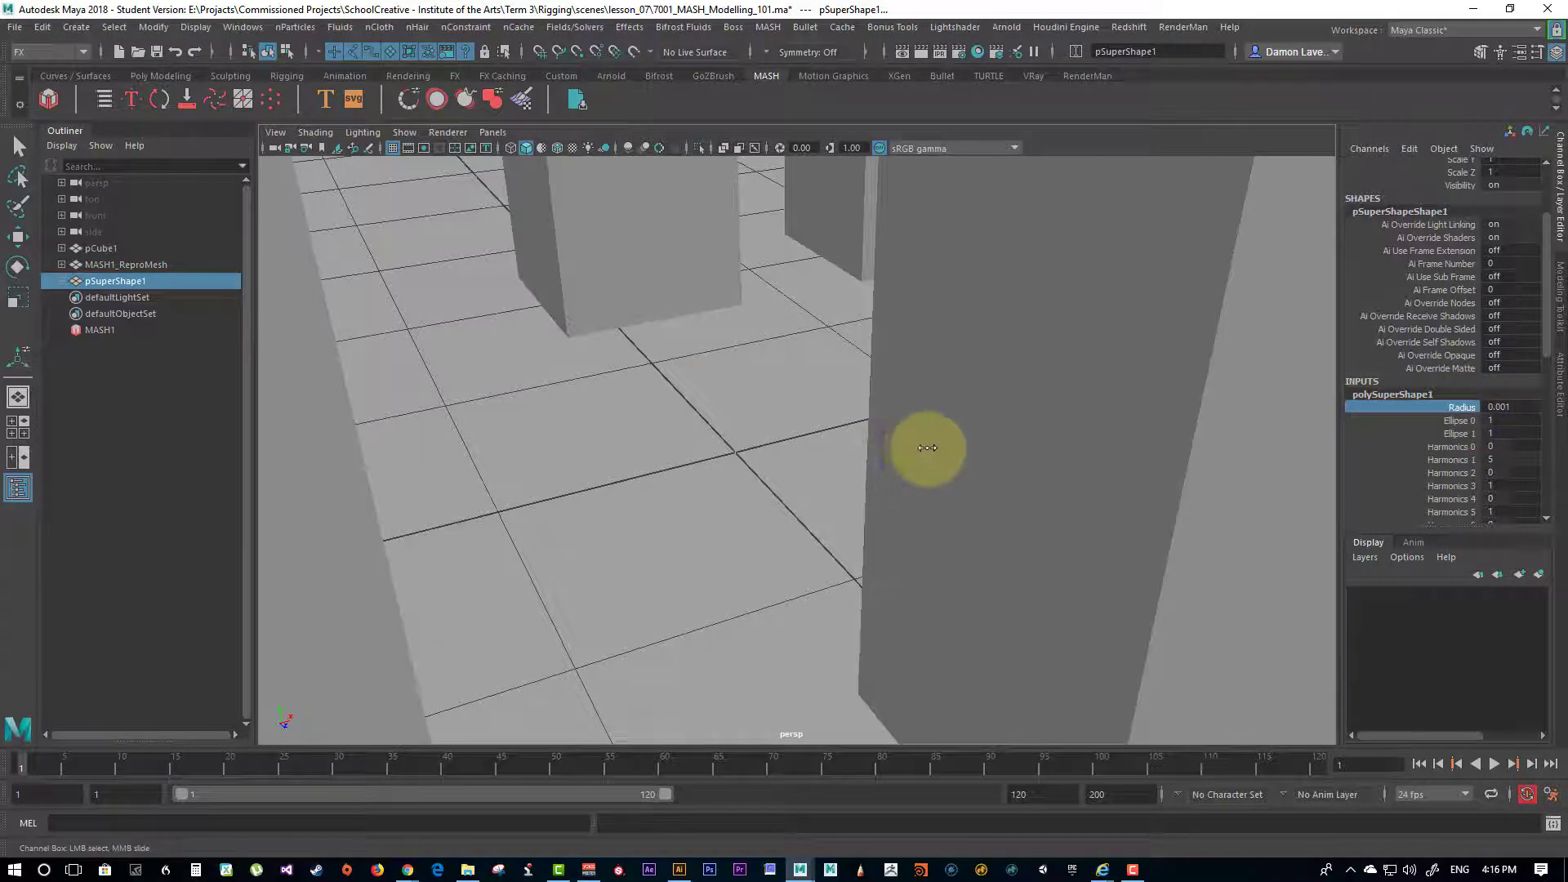
key(ctrl+z)
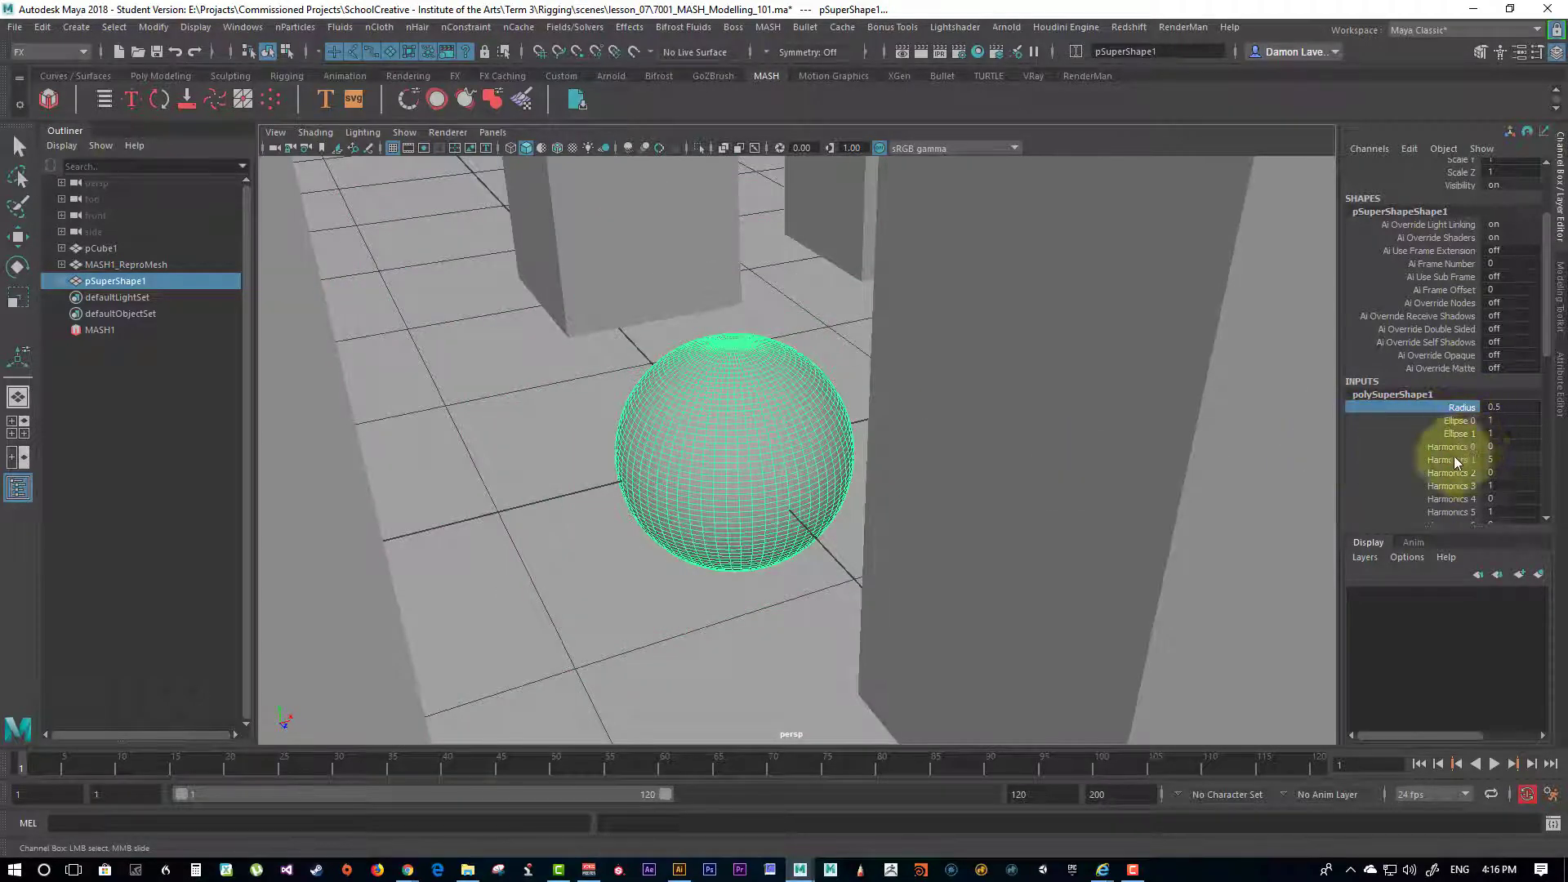
scroll(1425, 472, down, 5)
click(1462, 444)
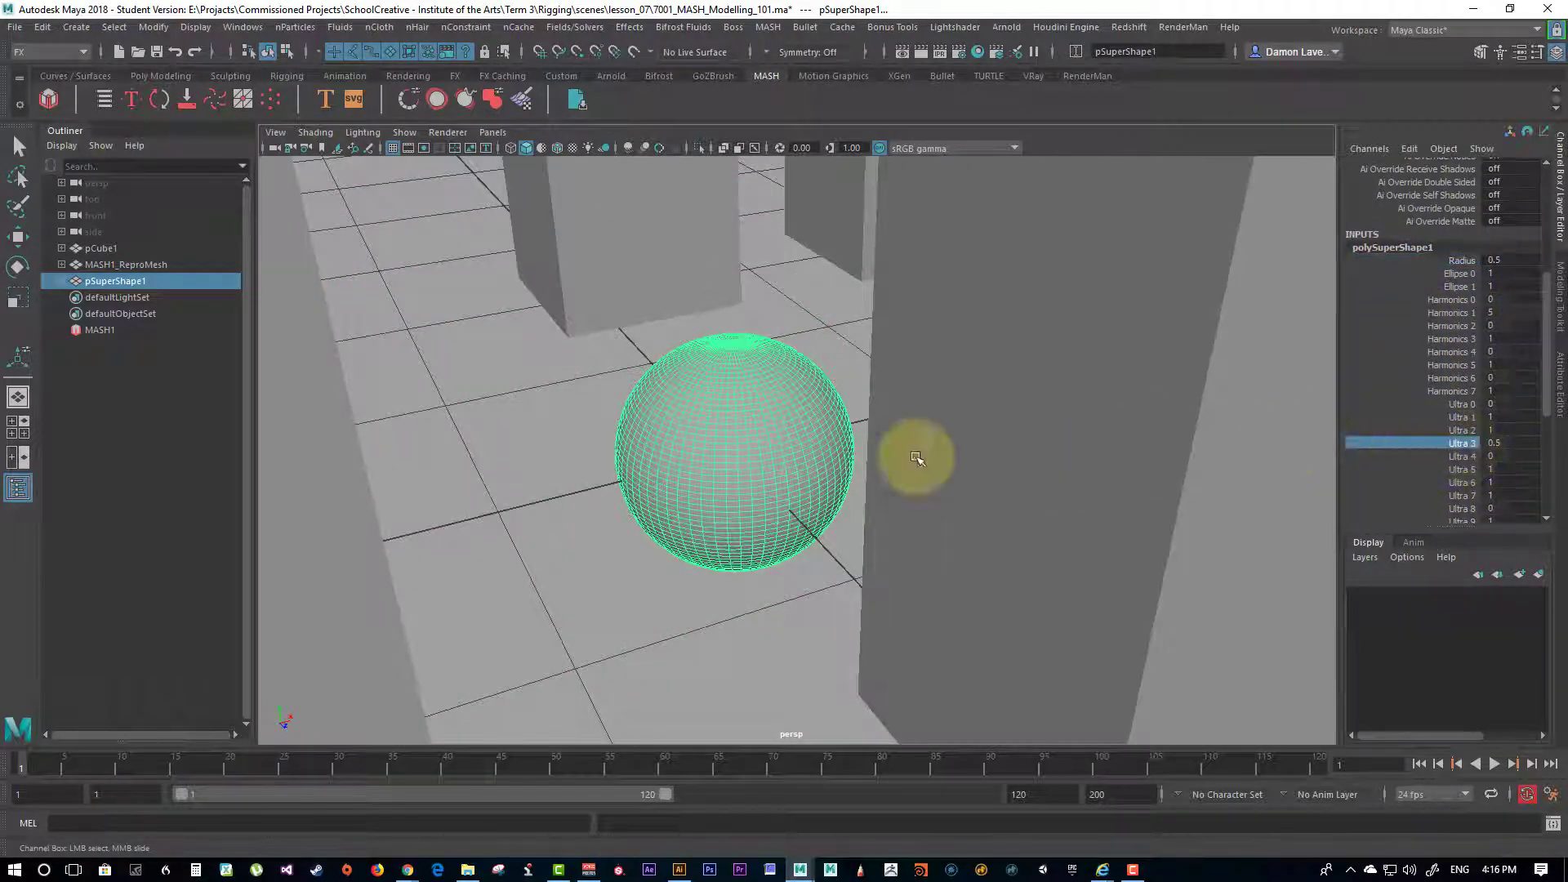
key(ctrl+z)
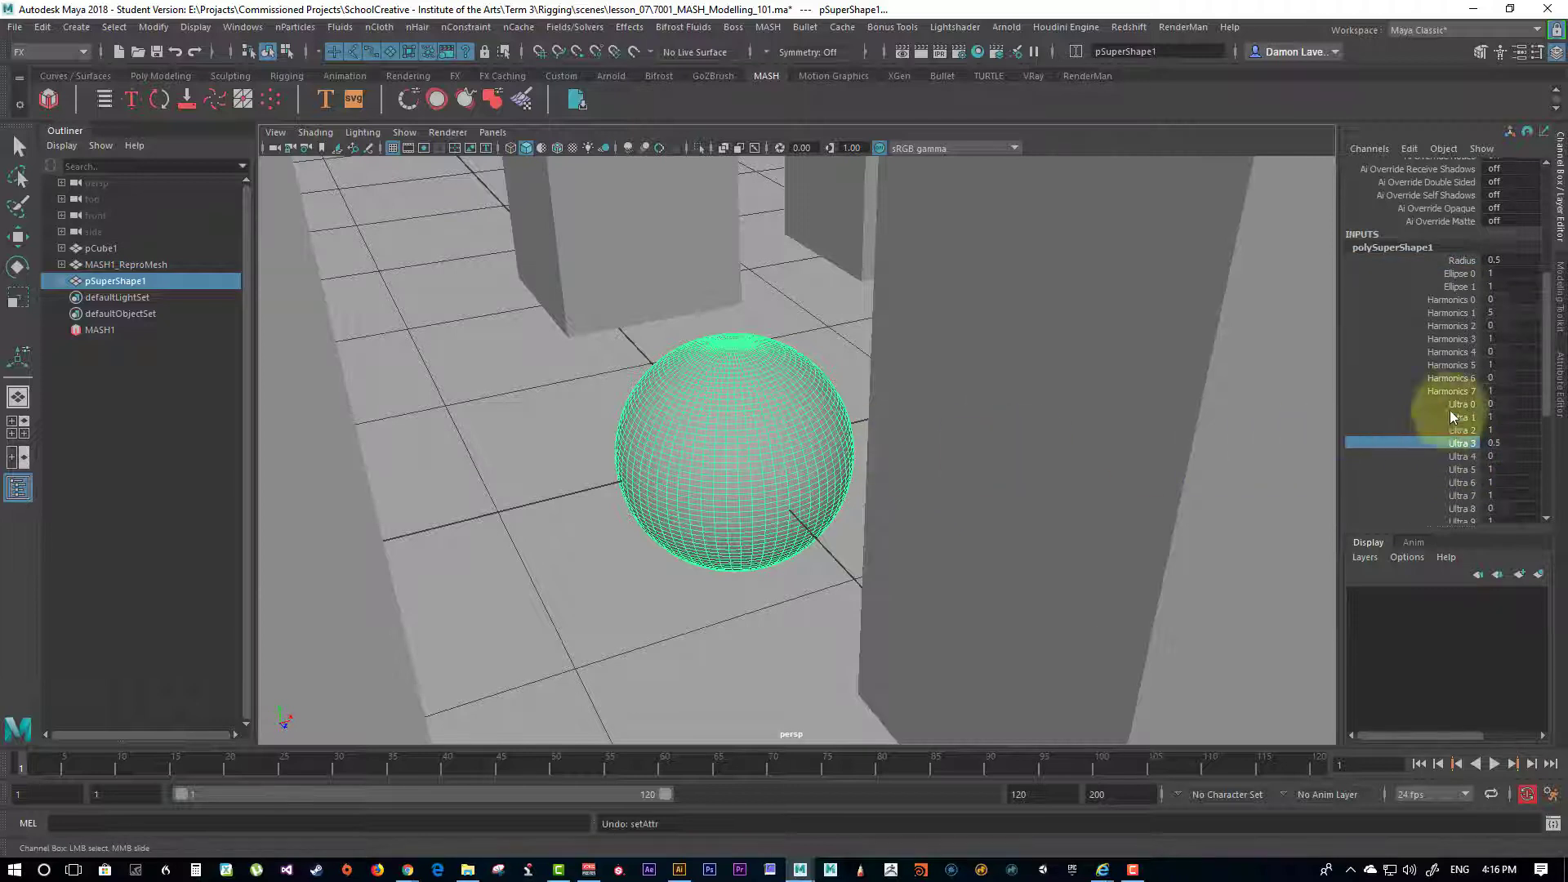
Step: Raise the super shape's Ultra 0 to Ultra 15 values together by 1.5, and set Ultra 12 to 4.6
drag(1467, 421, 1468, 368)
middle_drag(939, 392, 901, 383)
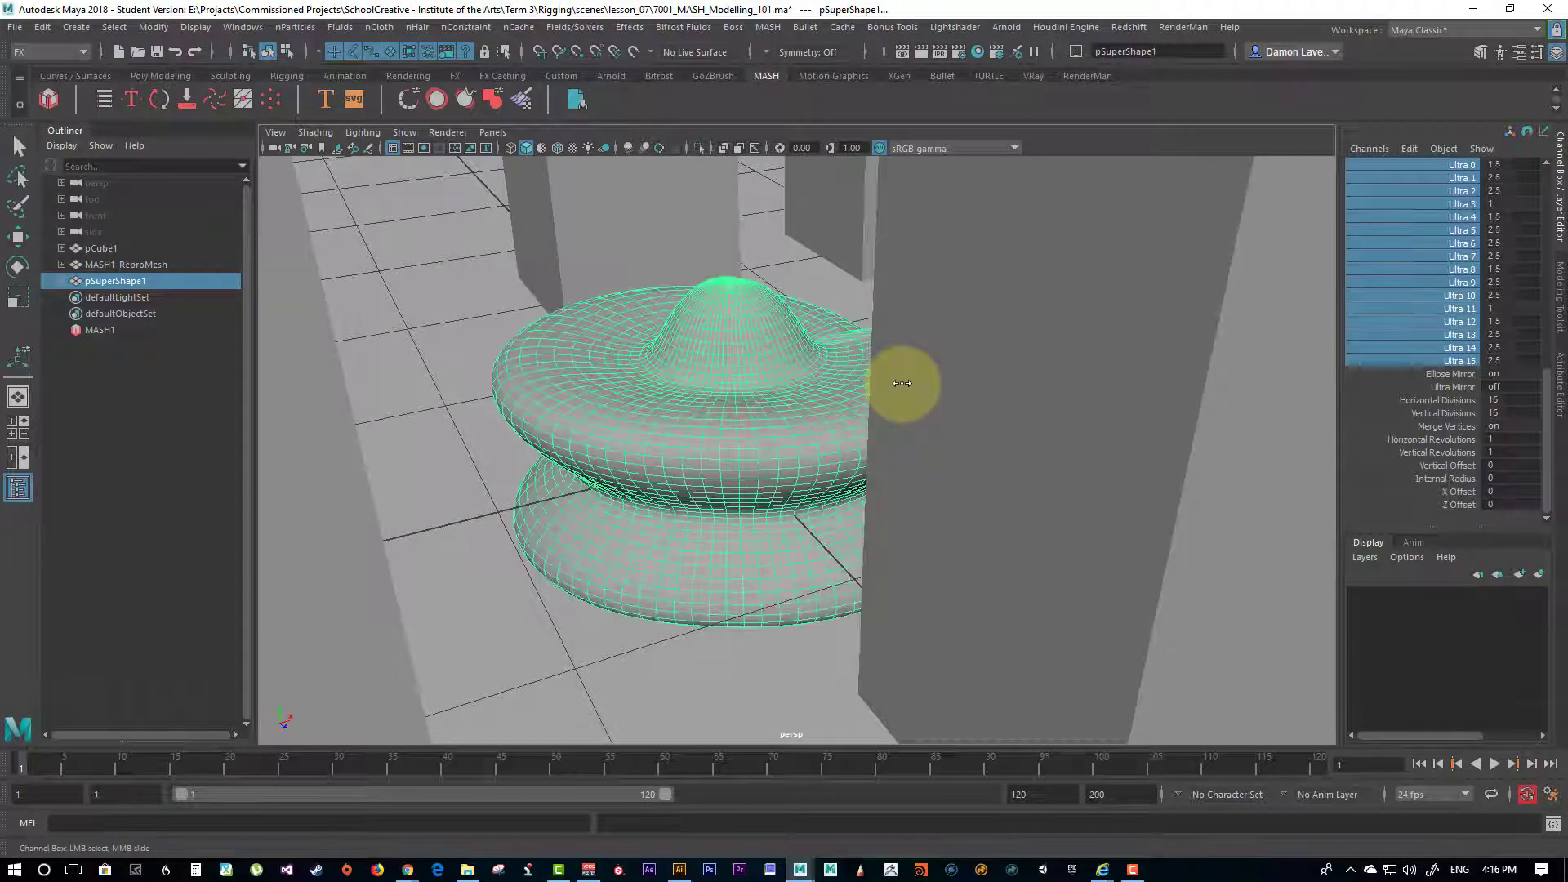
click(1453, 323)
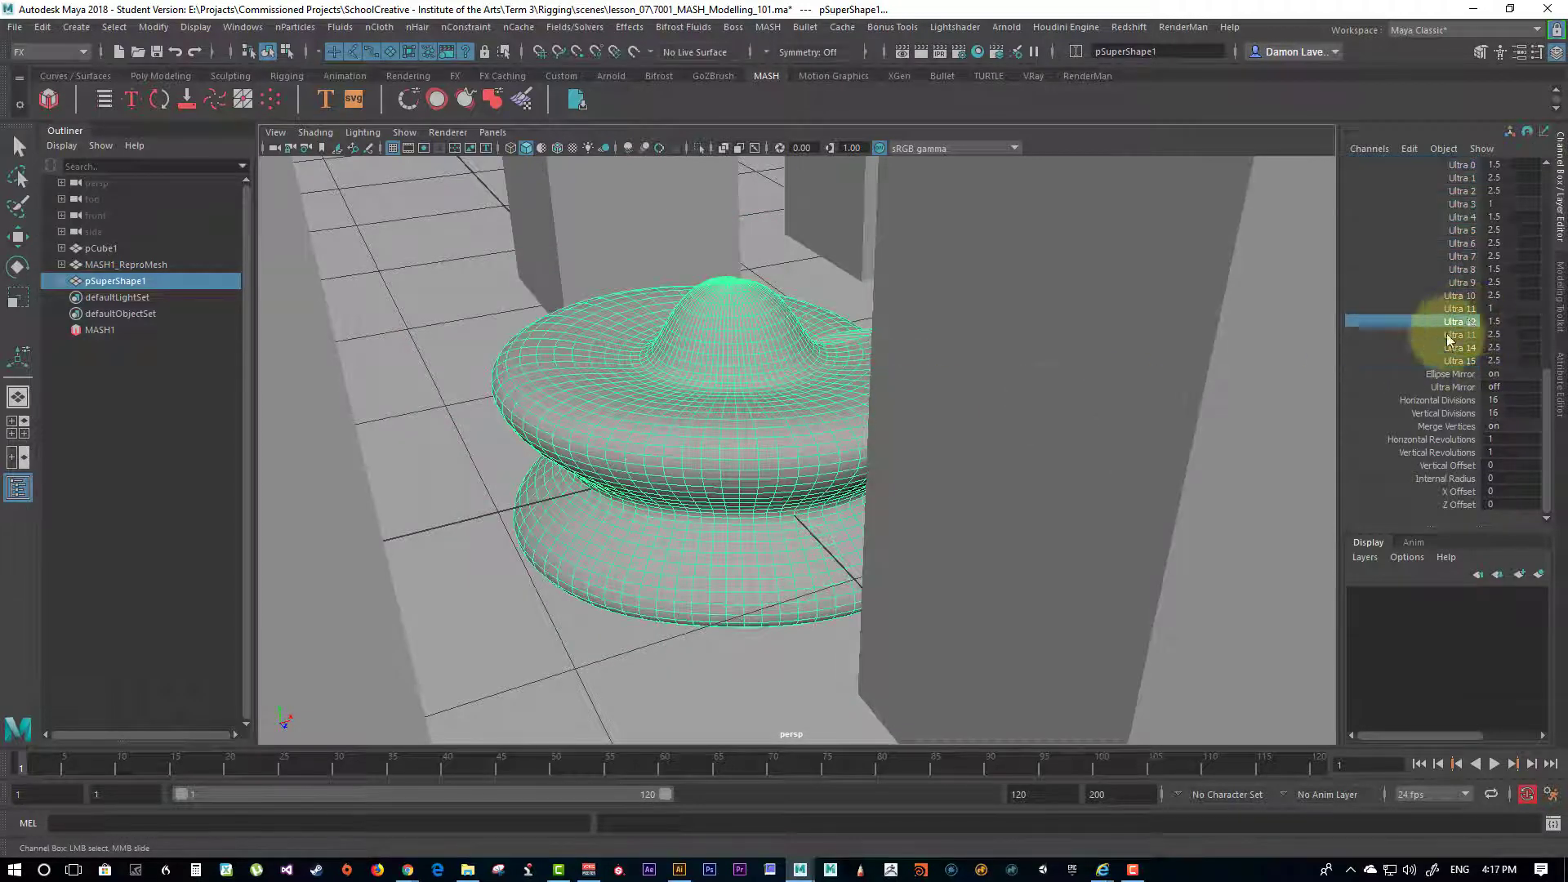
middle_drag(717, 420, 681, 413)
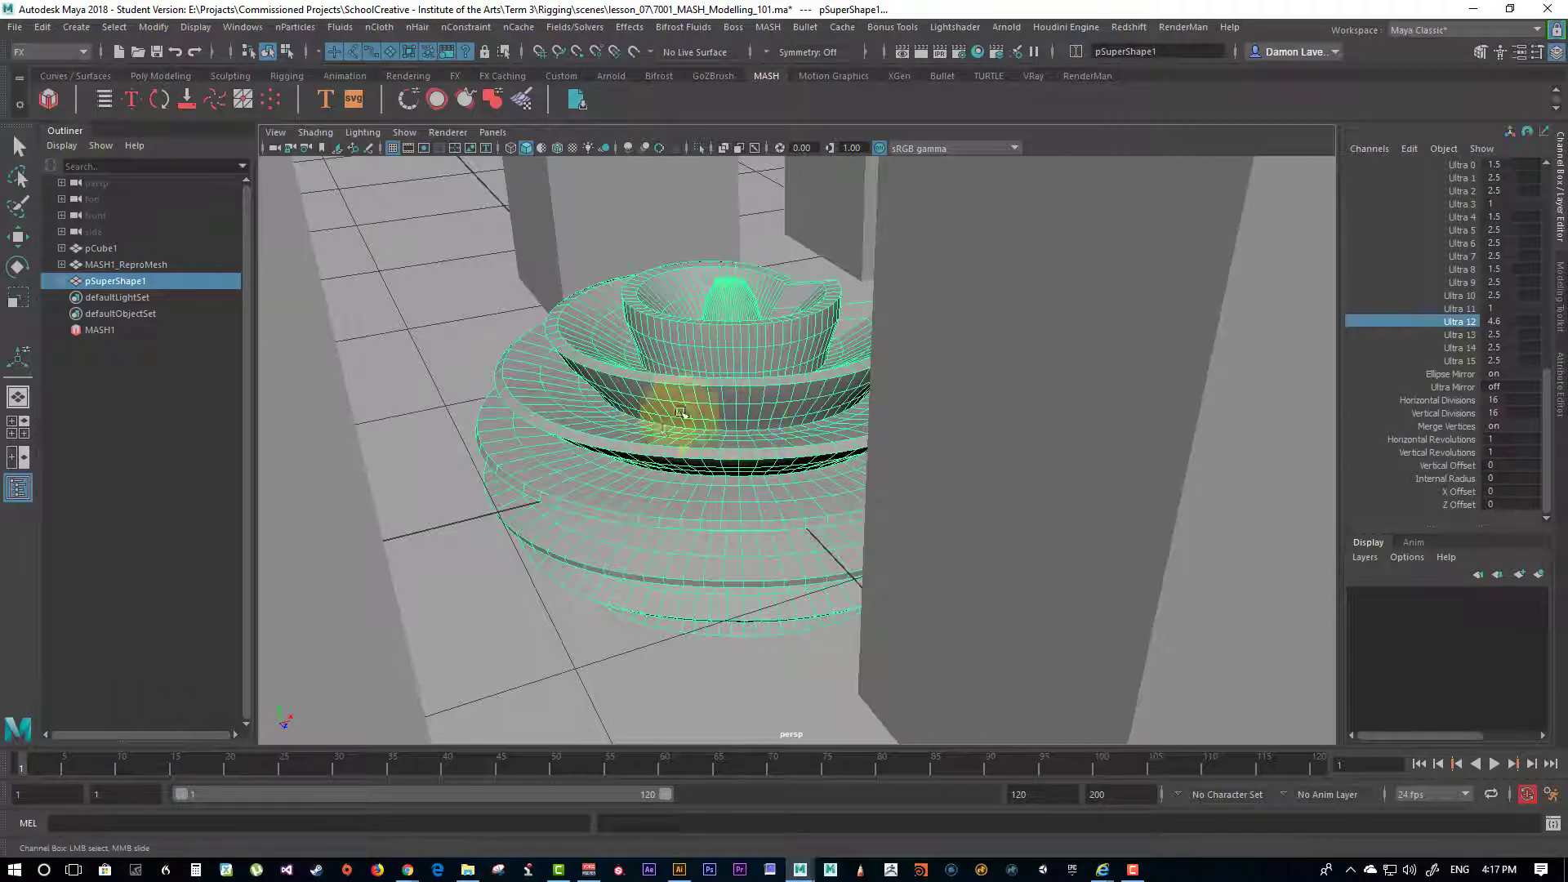
alt+drag(681, 413, 904, 396)
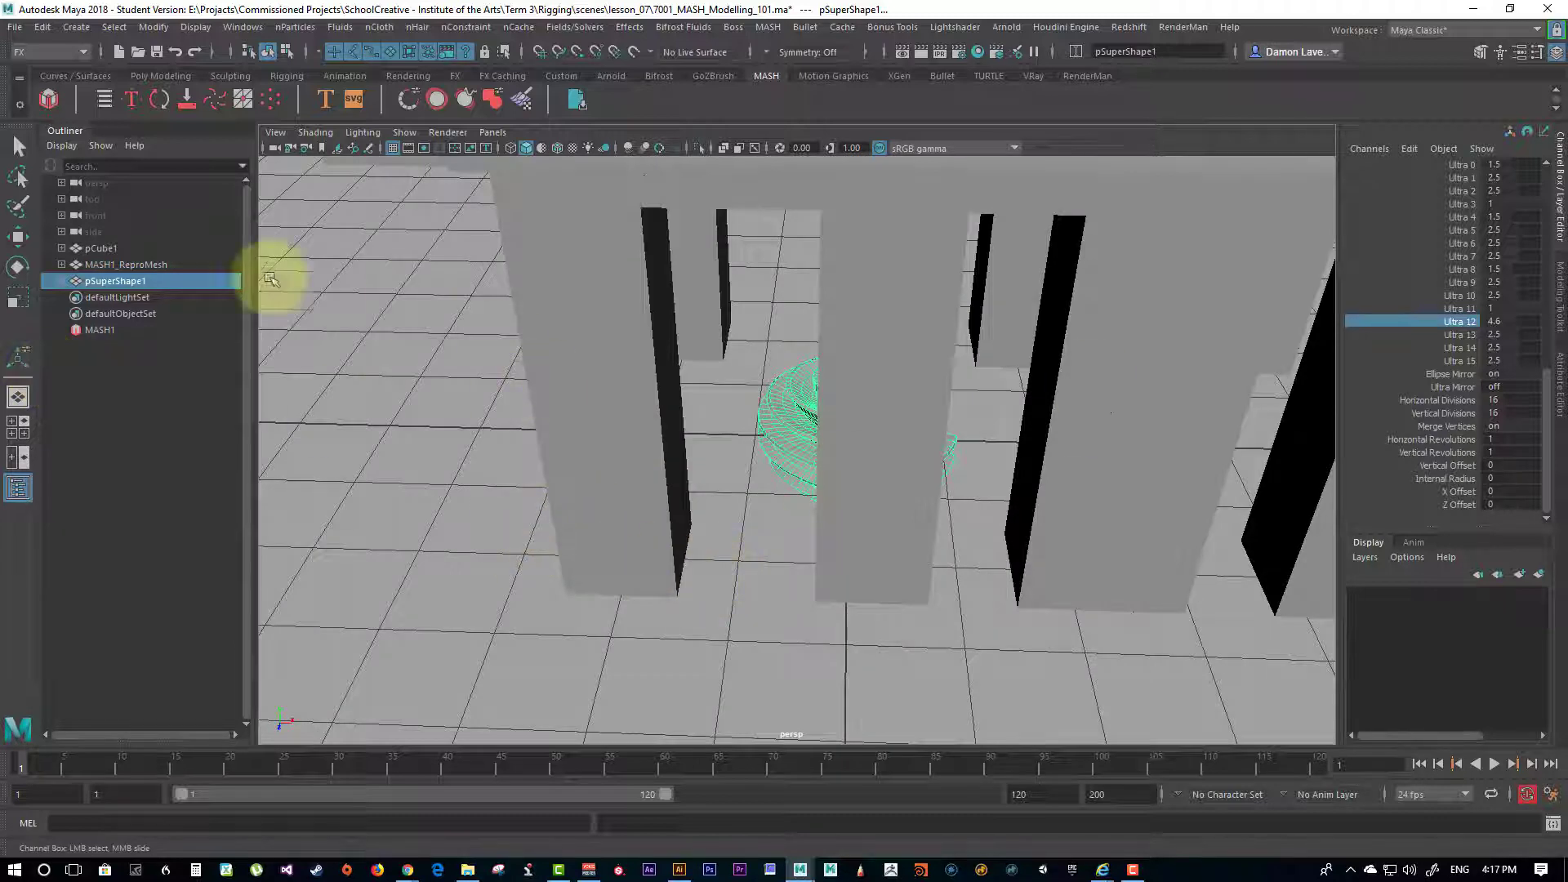
Step: Add pSuperShape1 to the Objects list of the MASH1_Repro node connected to MASH1_ReproMesh
click(122, 263)
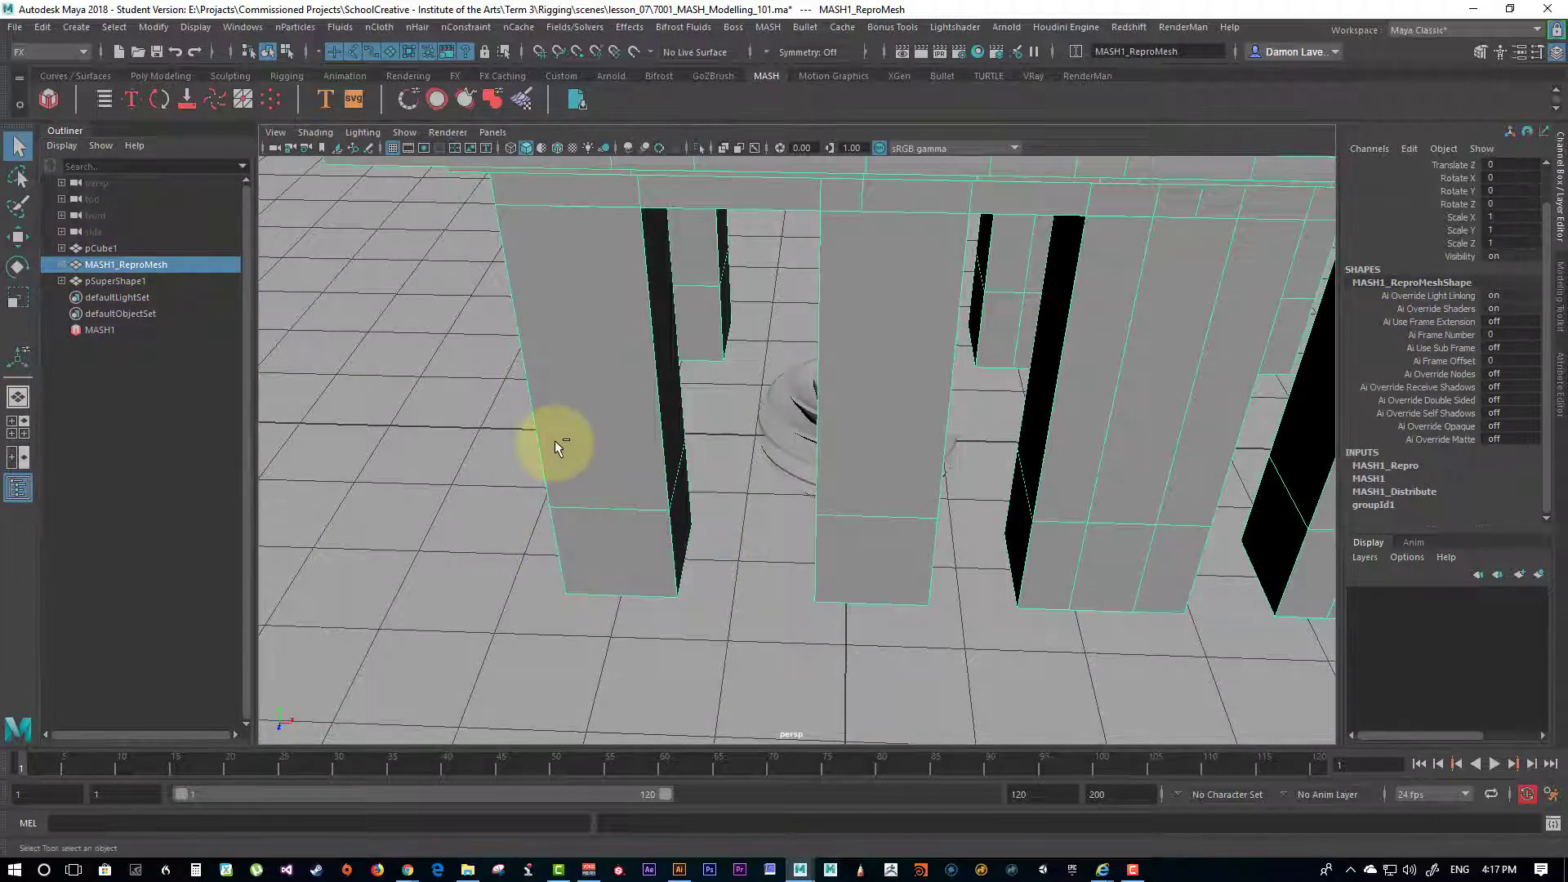
key(ctrl+a)
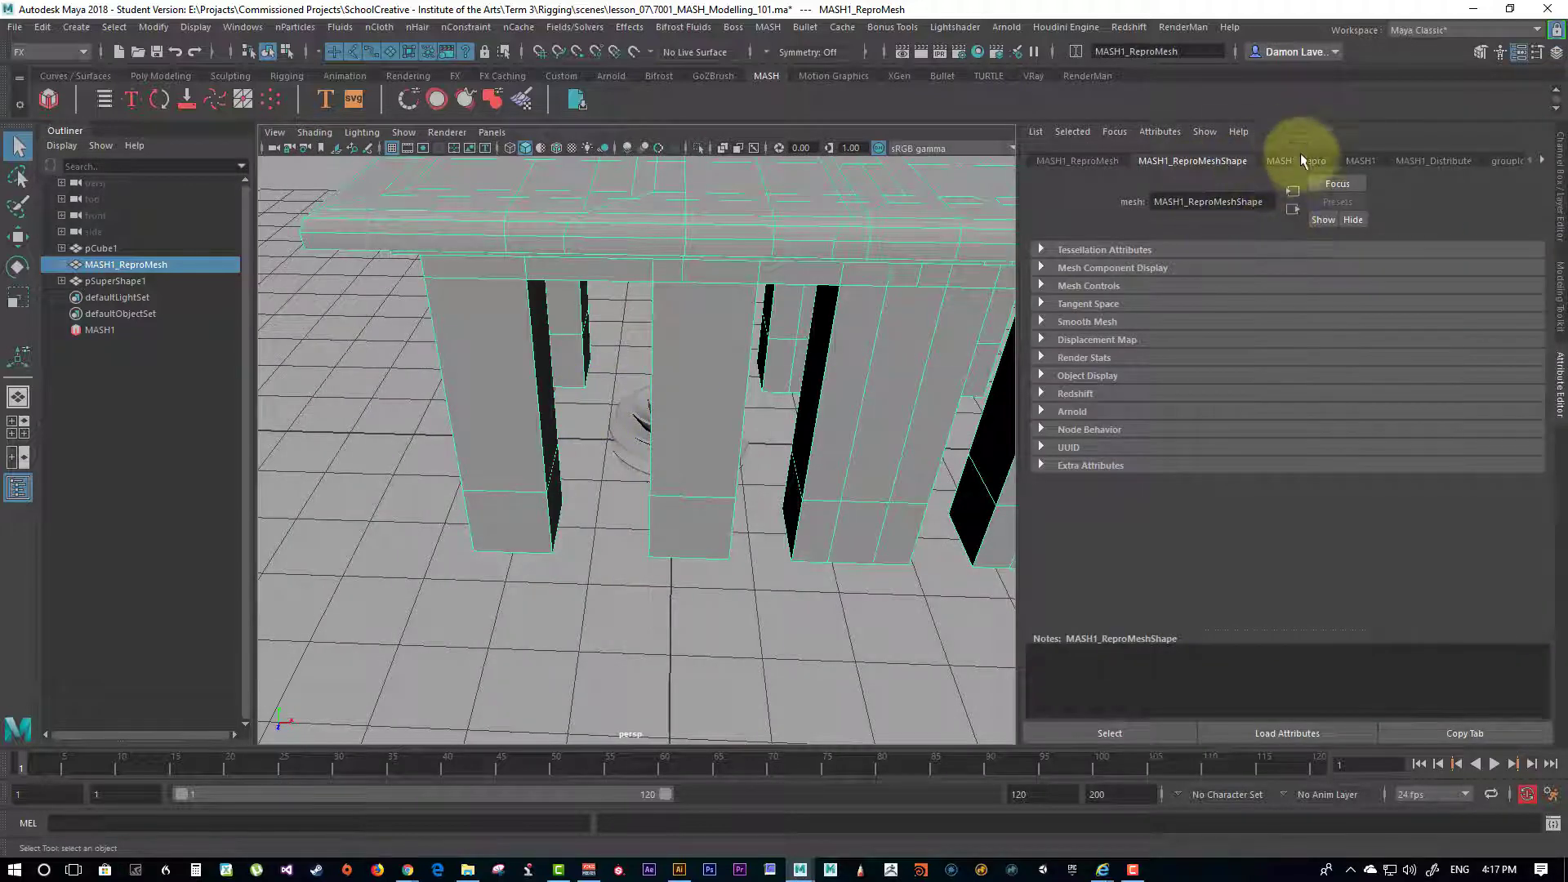
click(1296, 161)
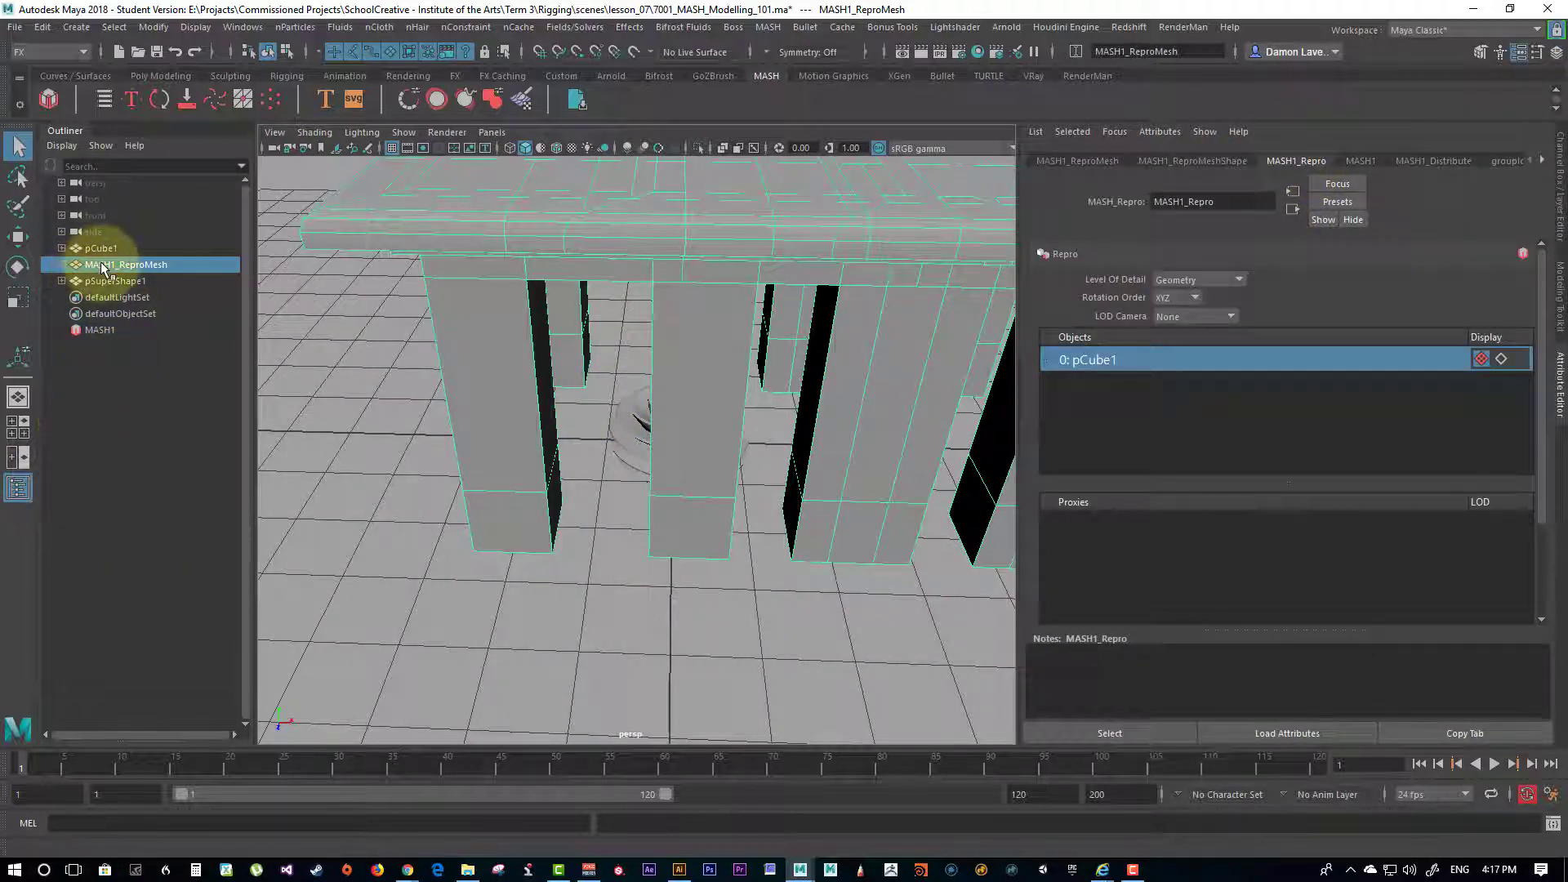
drag(111, 285, 1111, 420)
alt+right_drag(709, 485, 420, 525)
alt+drag(420, 525, 746, 500)
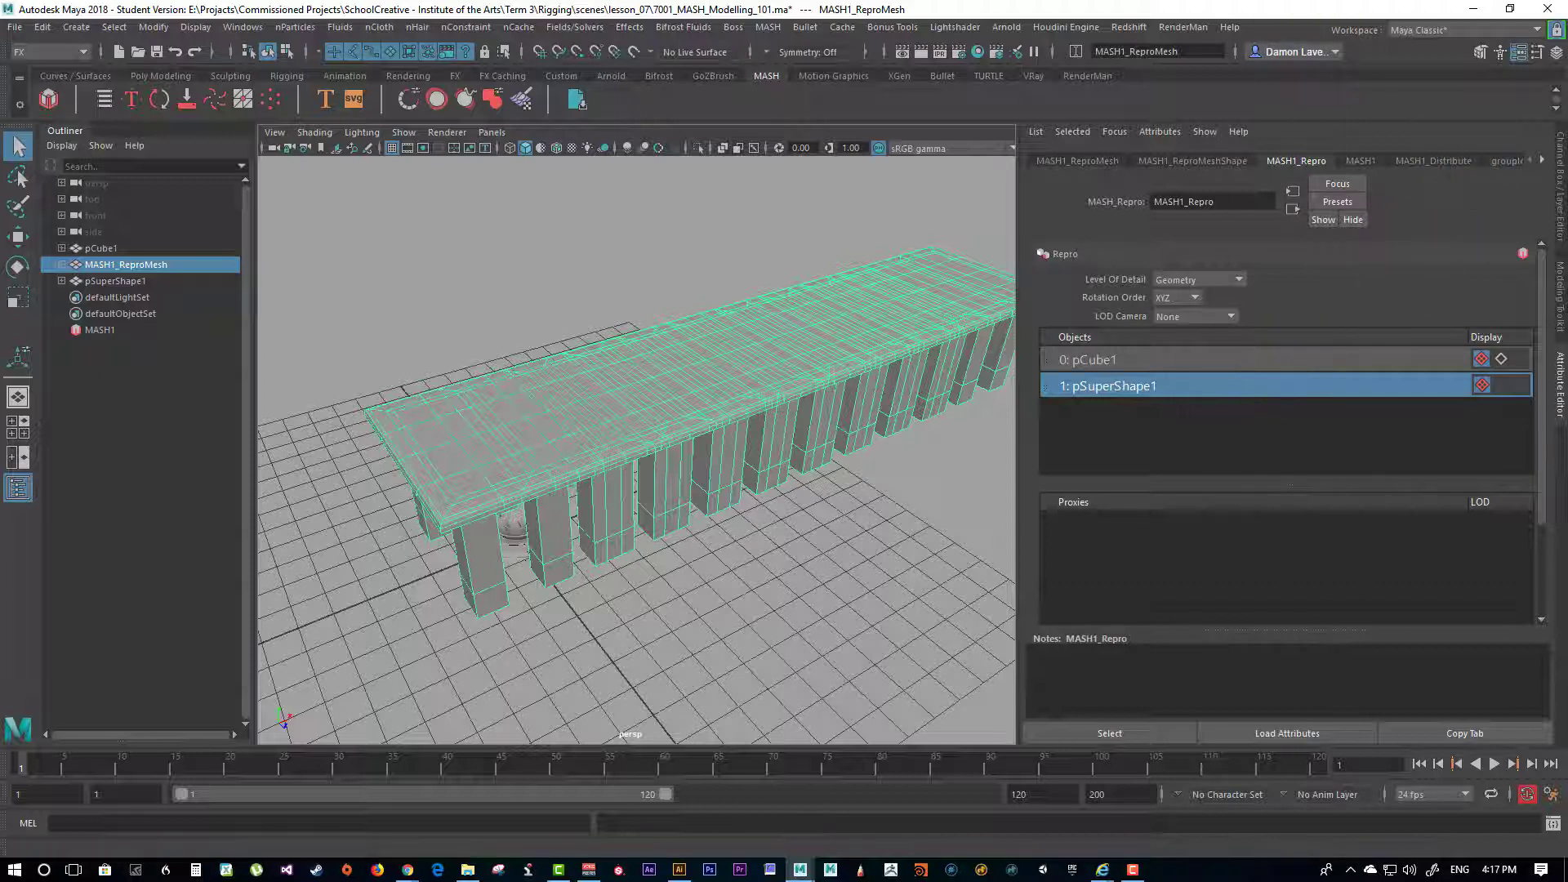
Step: Review the nodes and utilities that can be added from the MASH1 Waiter node
click(1470, 185)
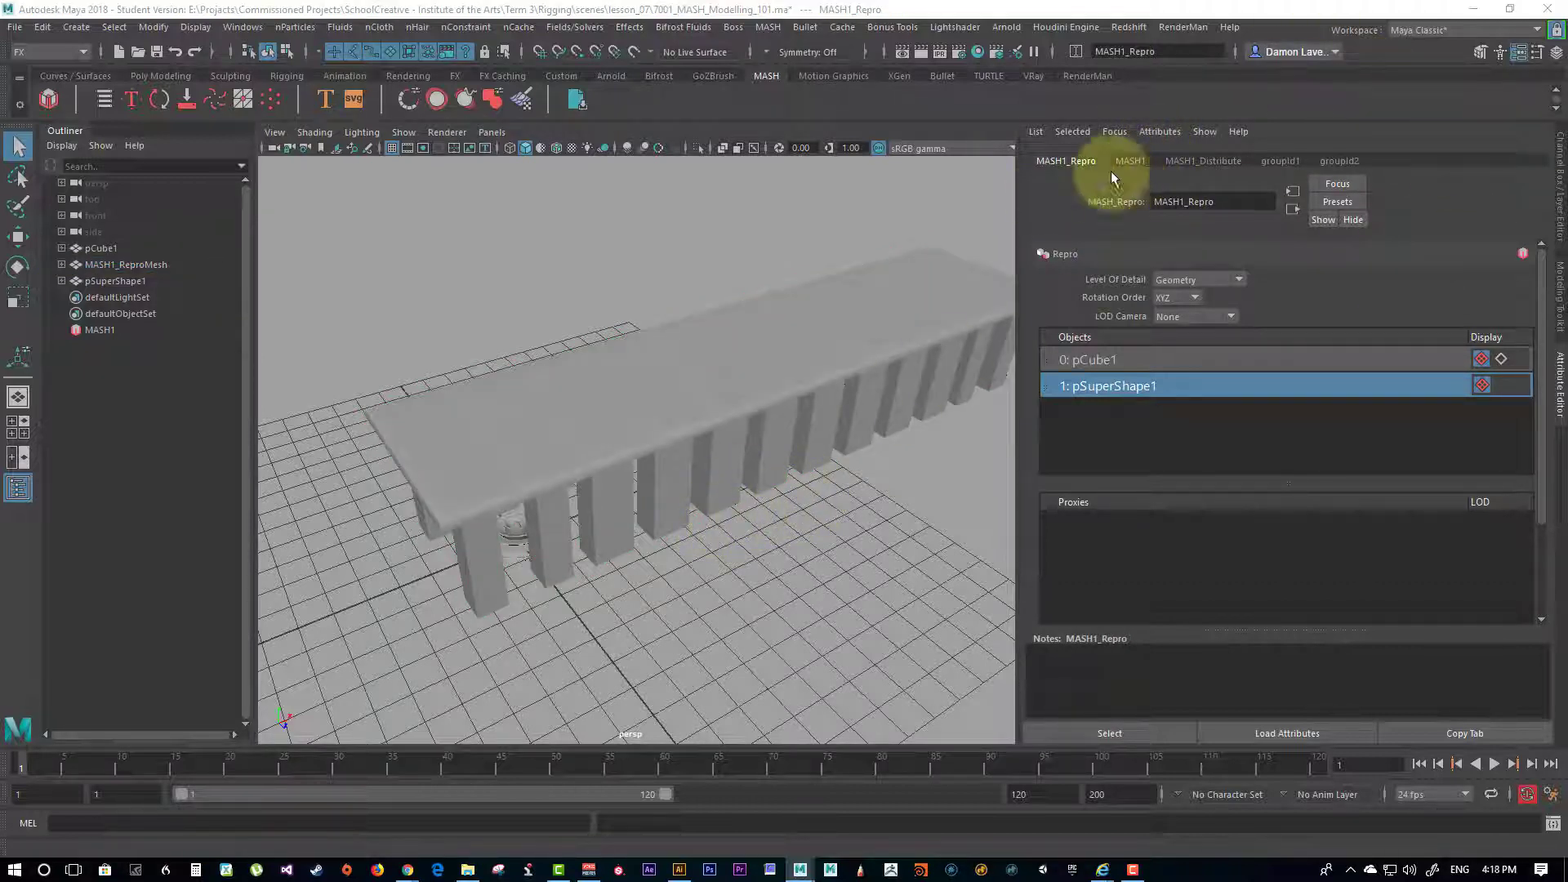
click(1132, 162)
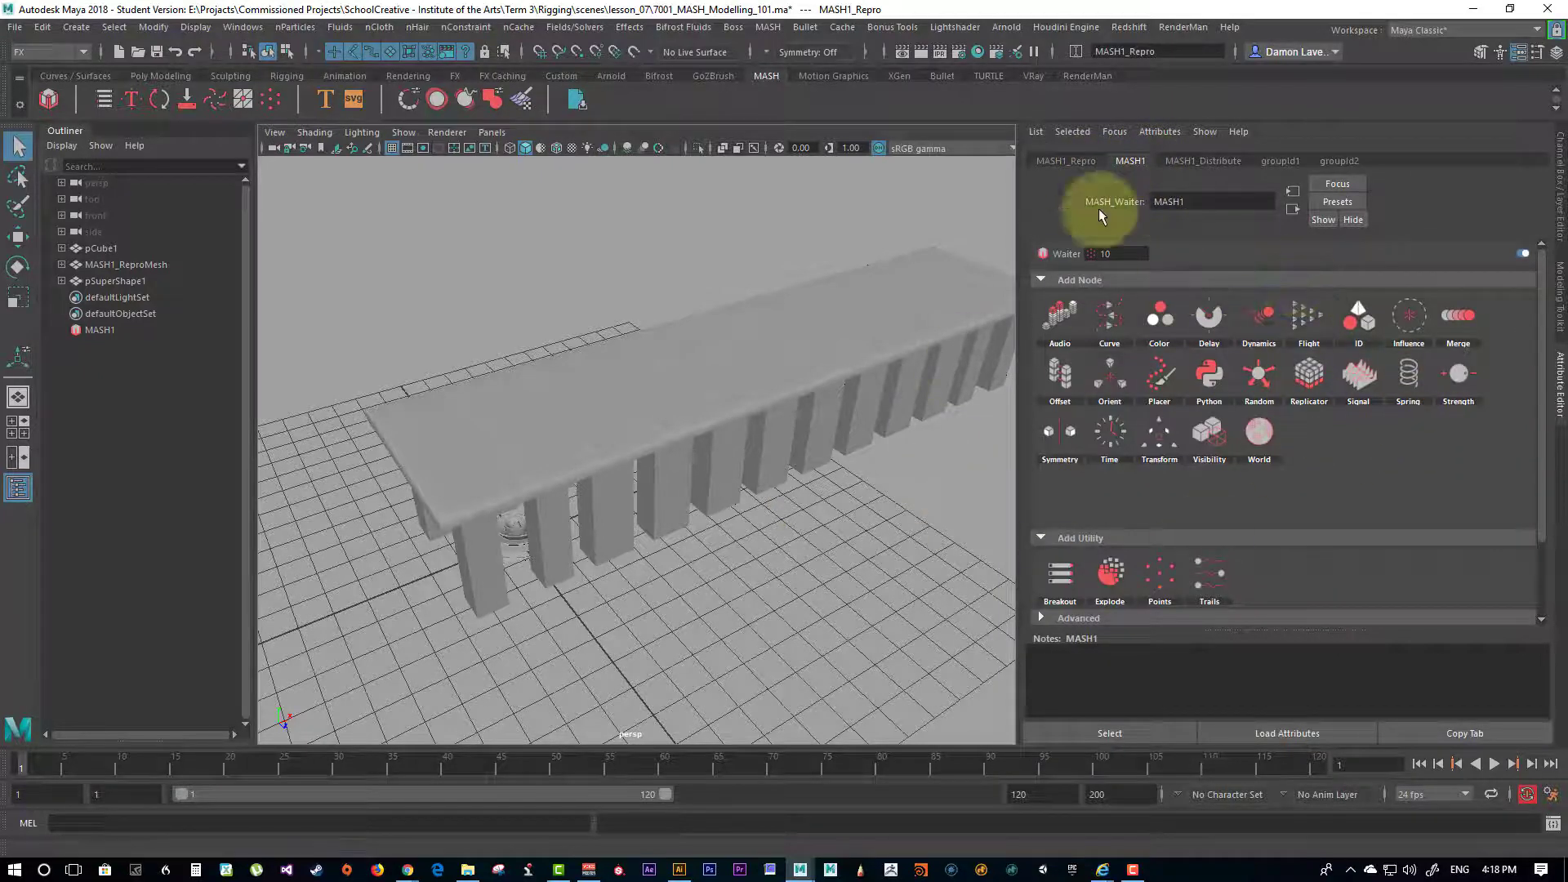
click(99, 330)
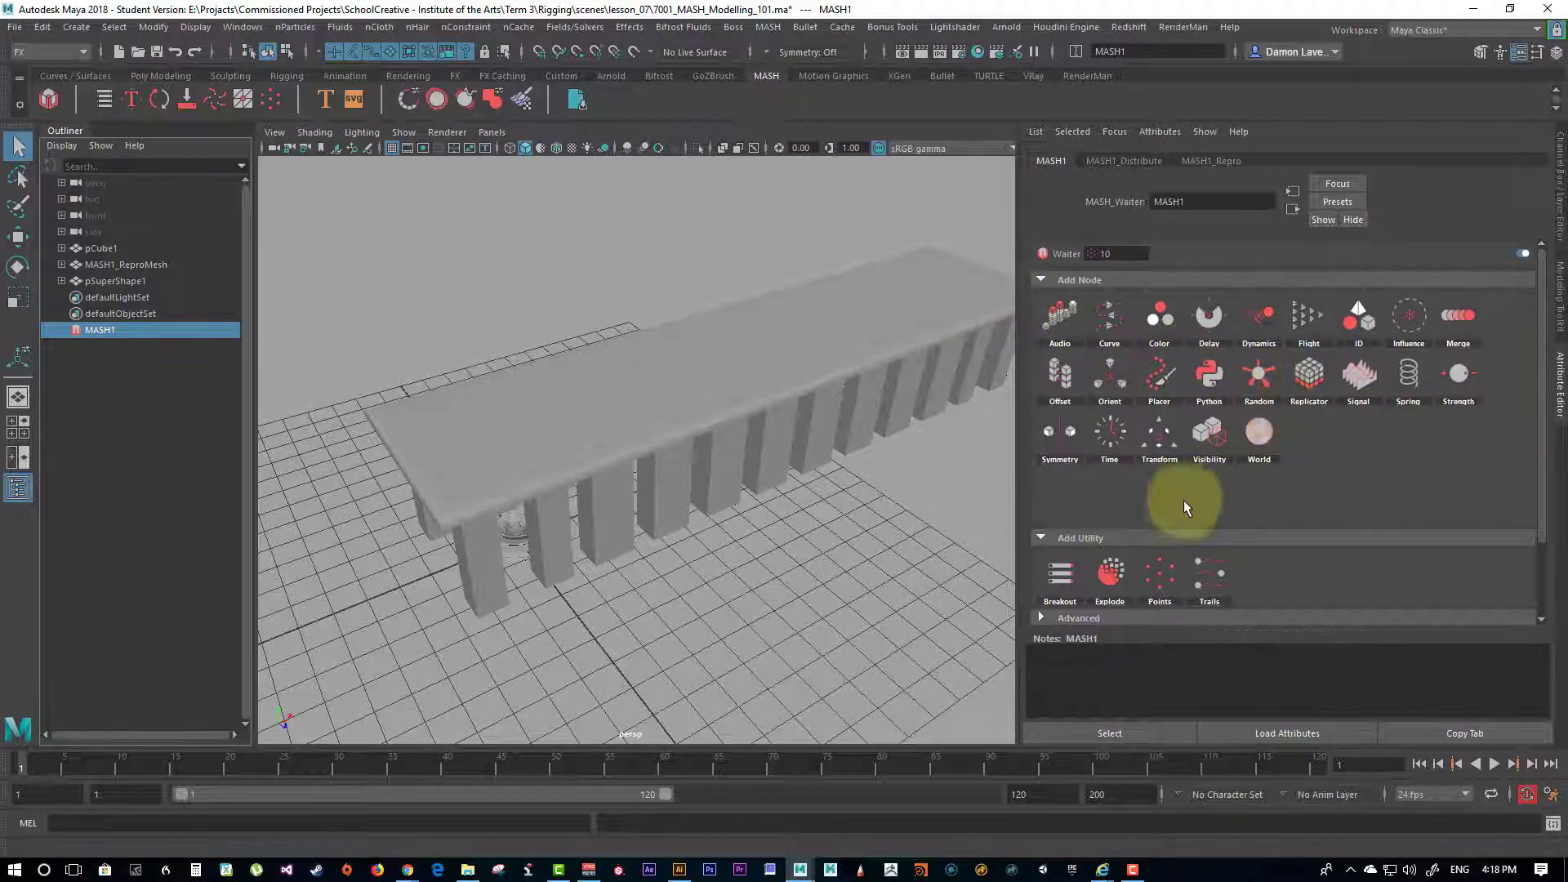
Step: Hide the original pSuperShape1 object in the scene
alt+drag(711, 564, 748, 563)
click(119, 281)
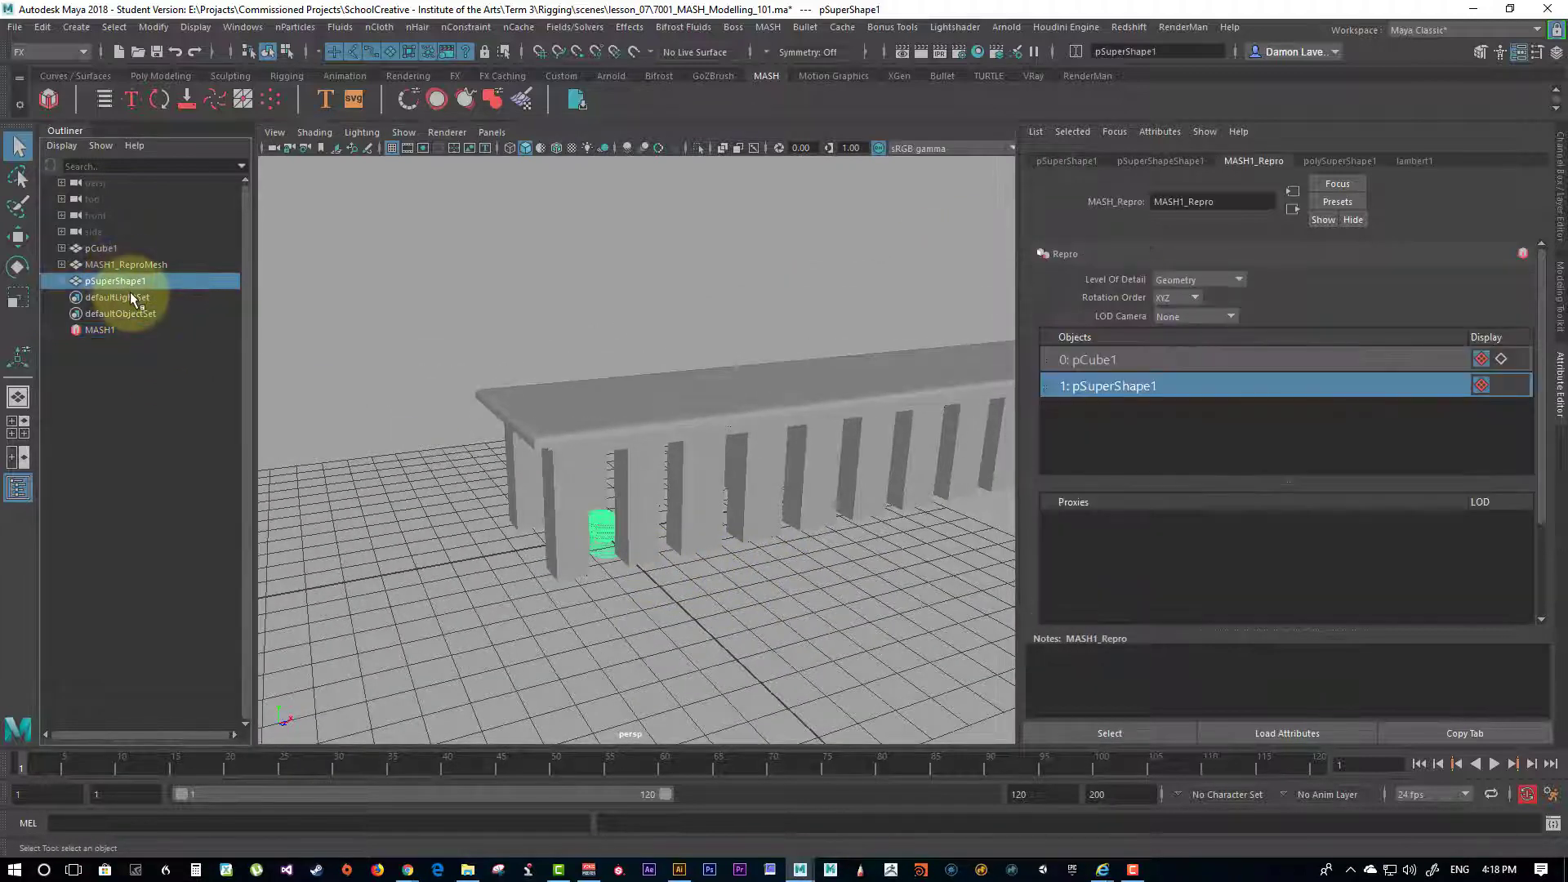
key(ctrl+h)
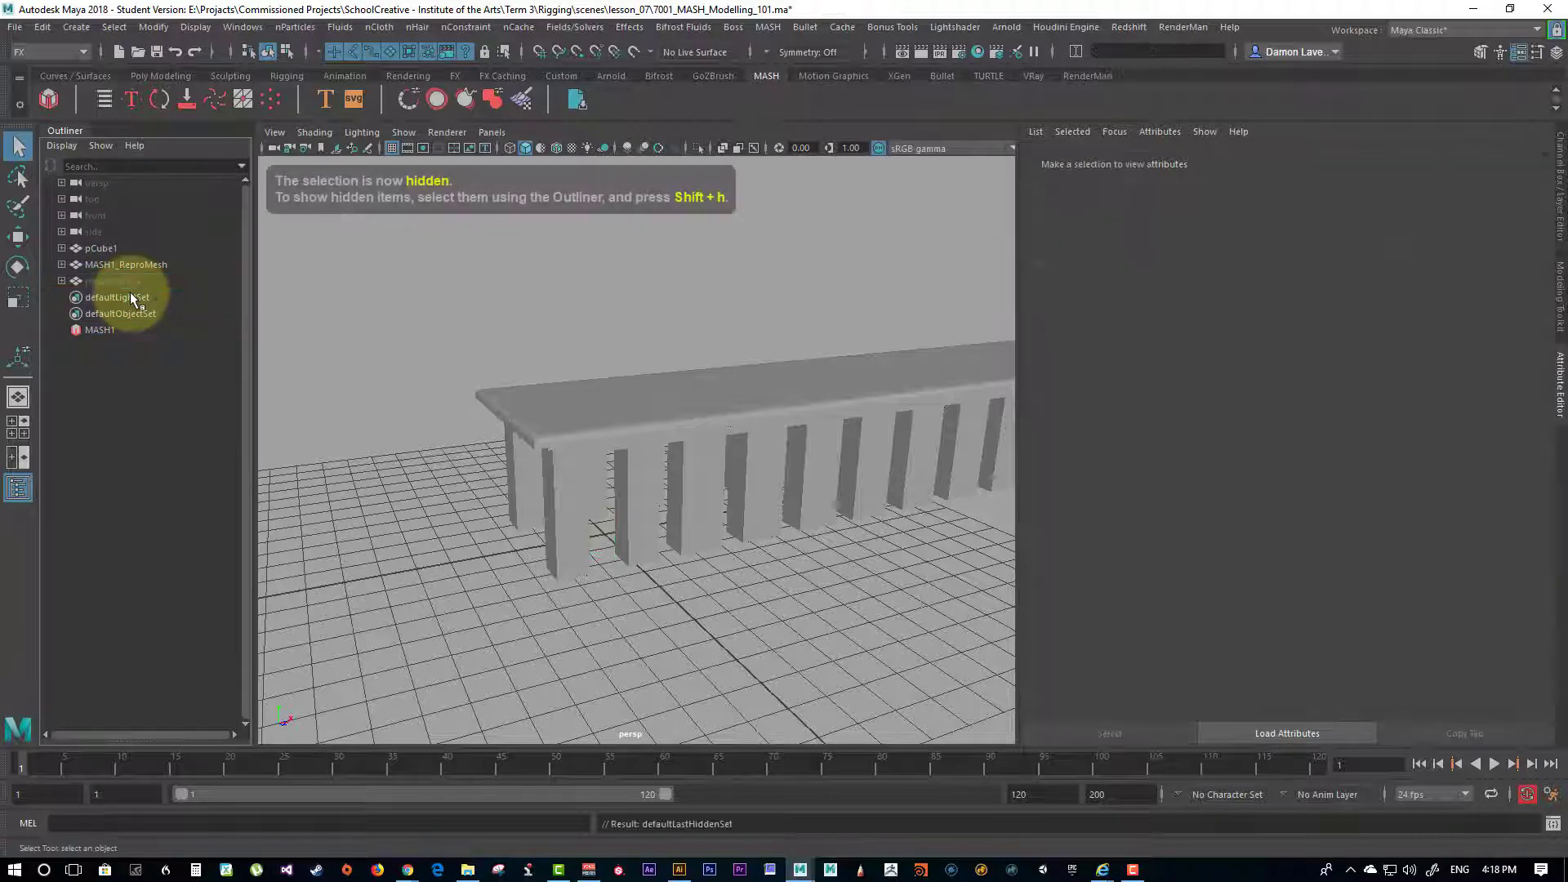
Step: Show the Distribute attributes of MASH1 and reduce the Number of Points to 2
click(97, 330)
mouse_move(790, 479)
alt+mouse_down()
mouse_move(710, 518)
mouse_move(784, 473)
alt+mouse_up()
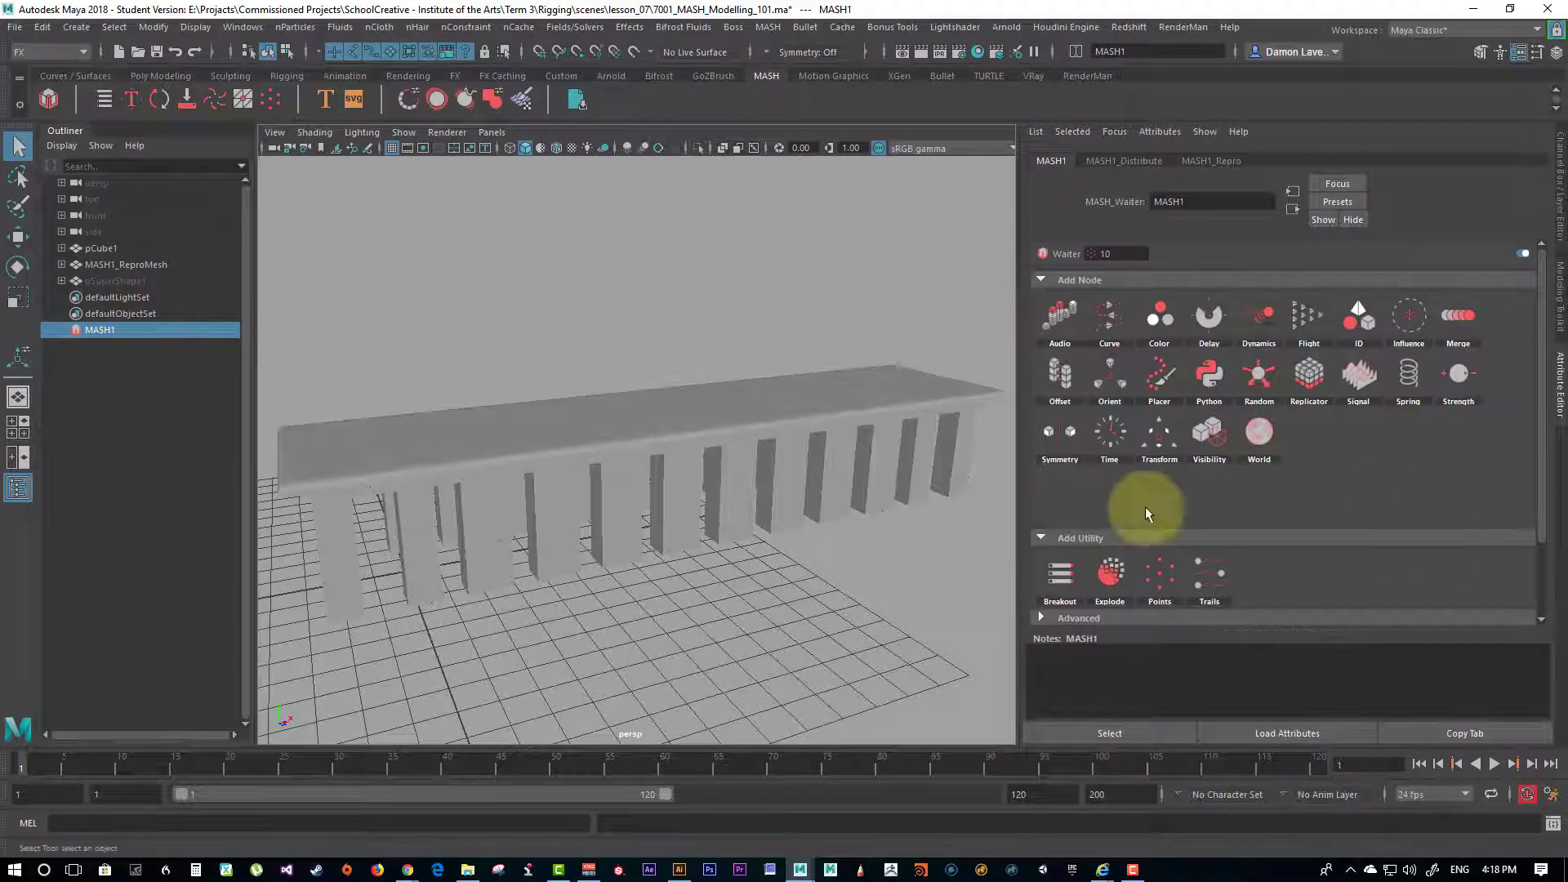
click(1146, 178)
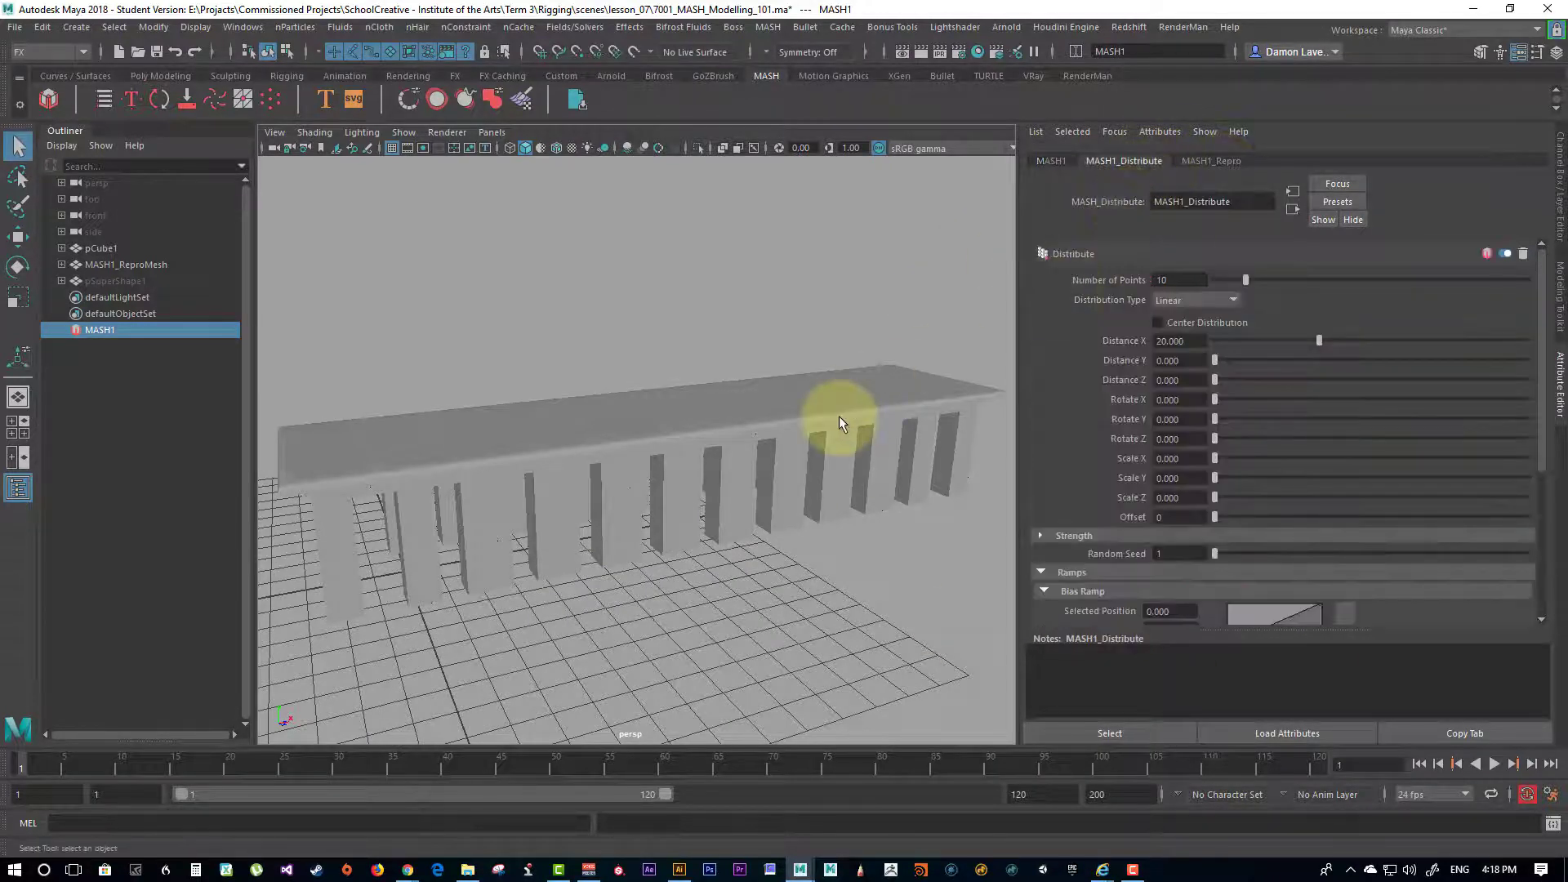
alt+drag(673, 438, 635, 331)
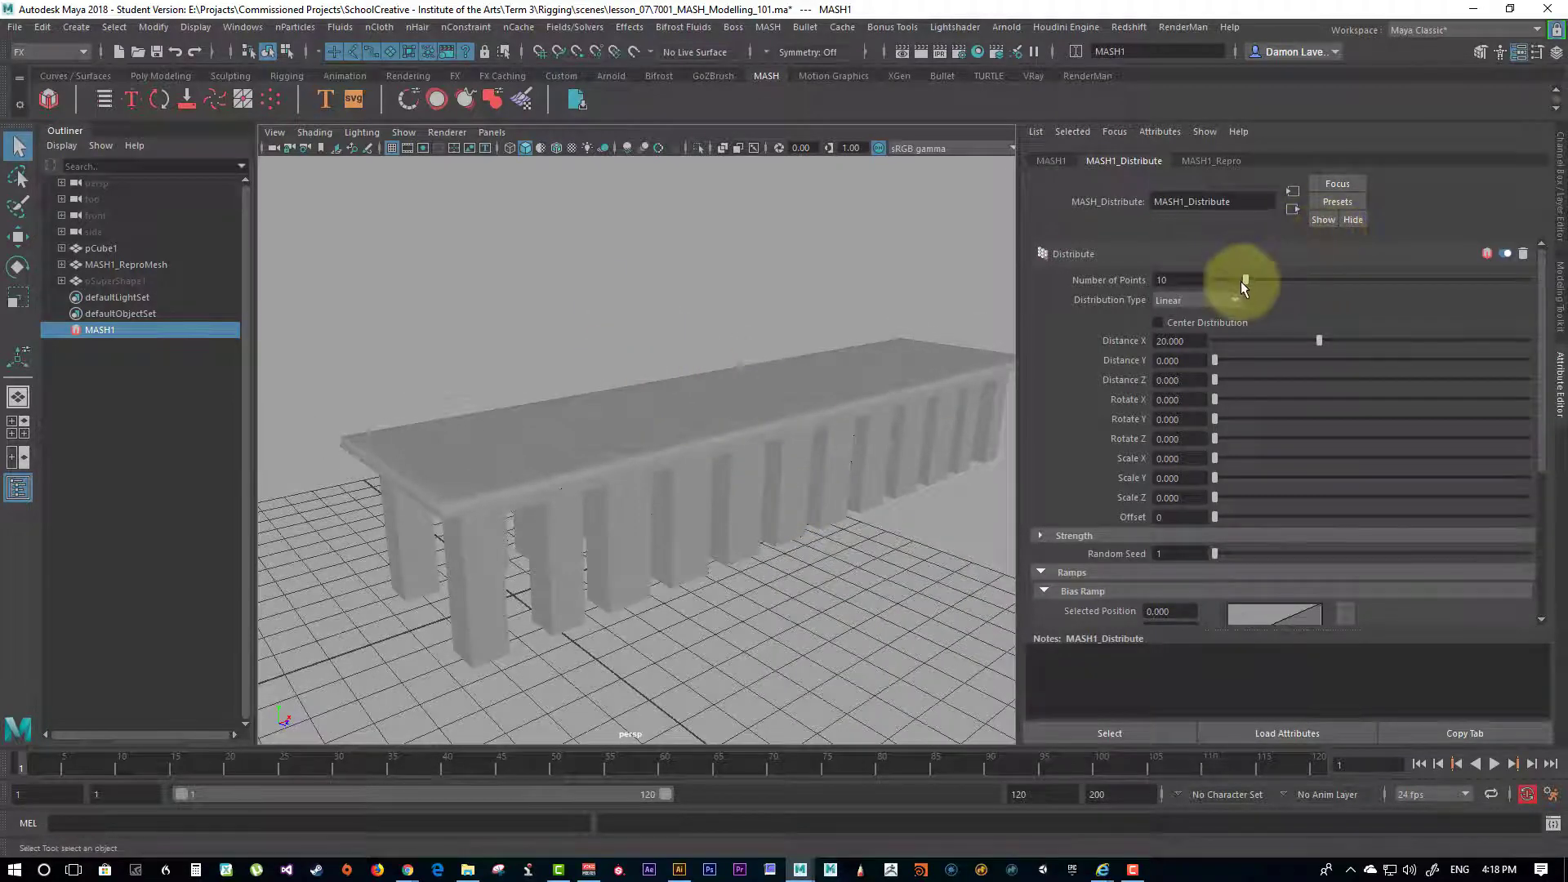
mouse_move(1241, 281)
mouse_down()
mouse_move(1261, 283)
mouse_move(1224, 288)
mouse_move(1261, 290)
mouse_move(1218, 299)
mouse_move(1271, 297)
mouse_move(1202, 304)
mouse_move(1219, 281)
mouse_up()
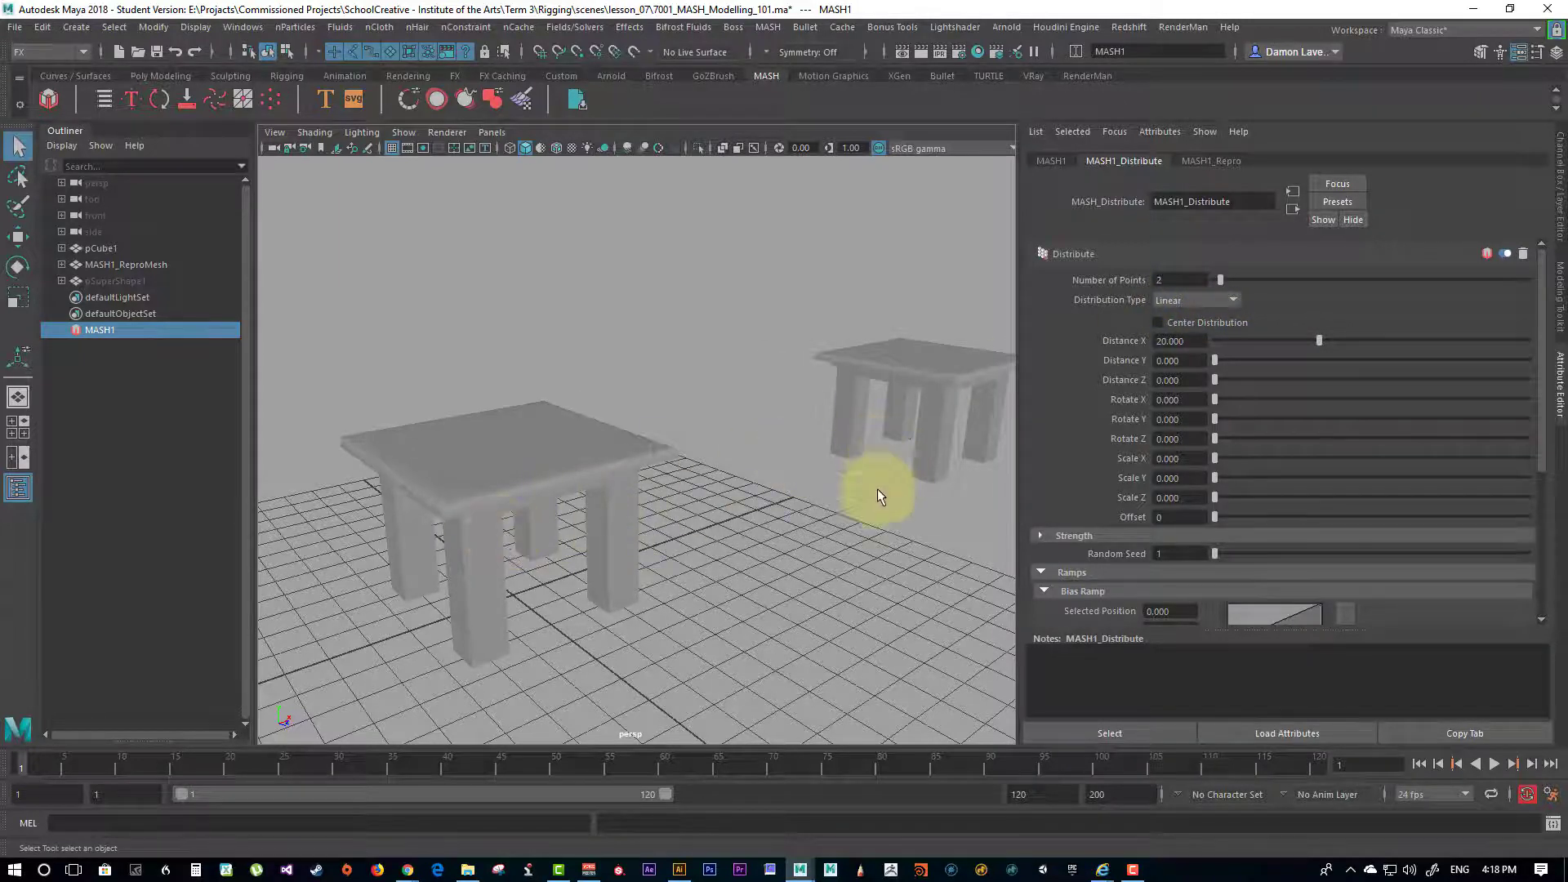
mouse_move(880, 540)
alt+mouse_down()
mouse_move(805, 529)
mouse_move(865, 522)
alt+mouse_up()
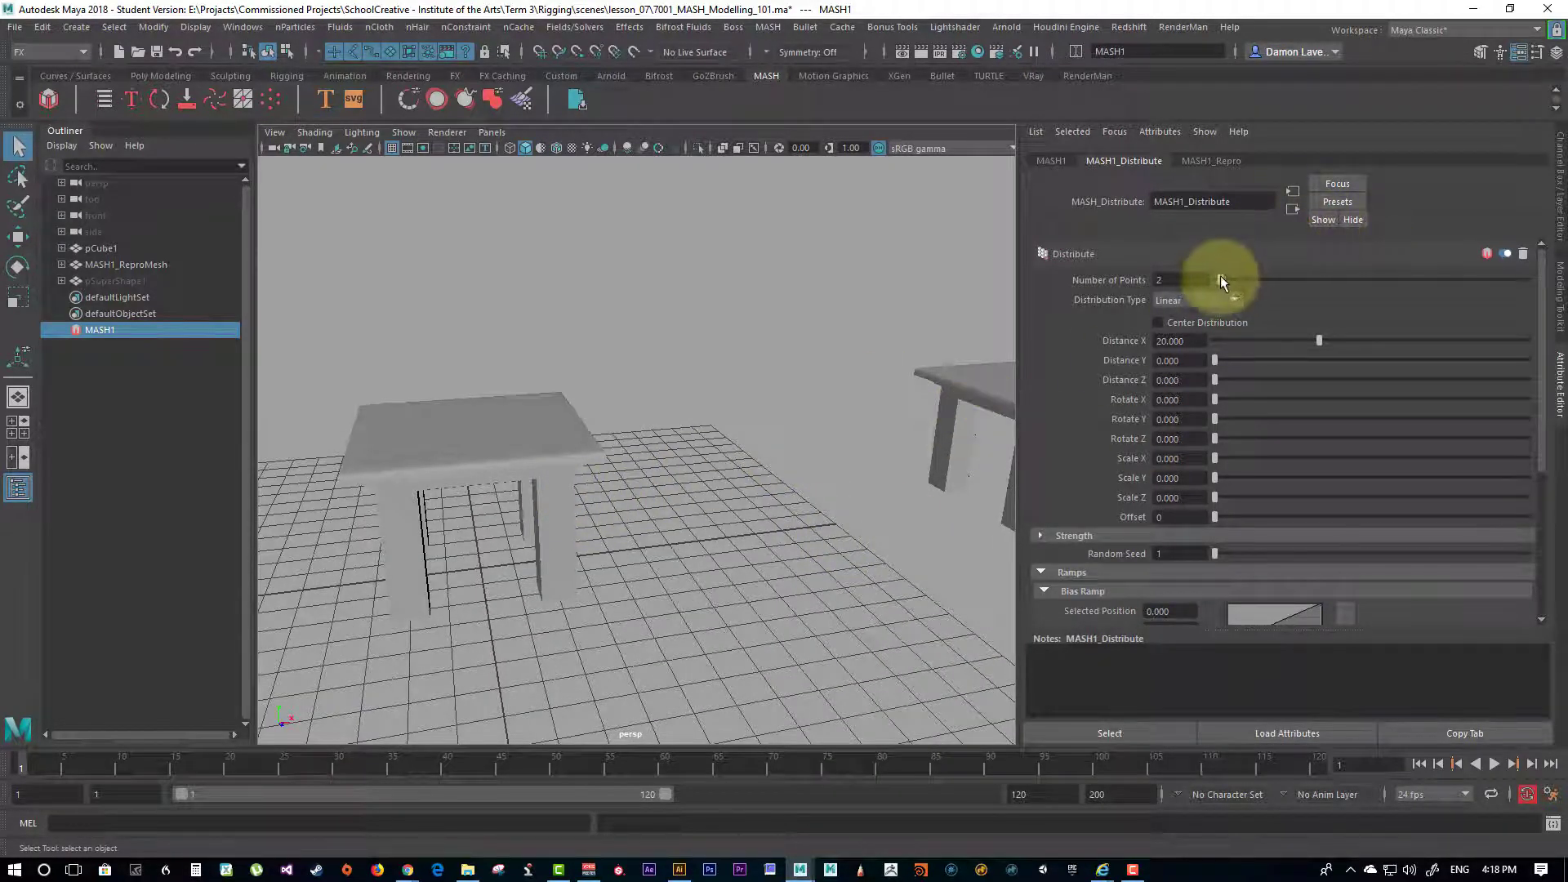
Step: Set MASH1_Distribute's Distance X to 60, with Number of Points at 18 first and finally at 9
drag(1222, 282, 1271, 279)
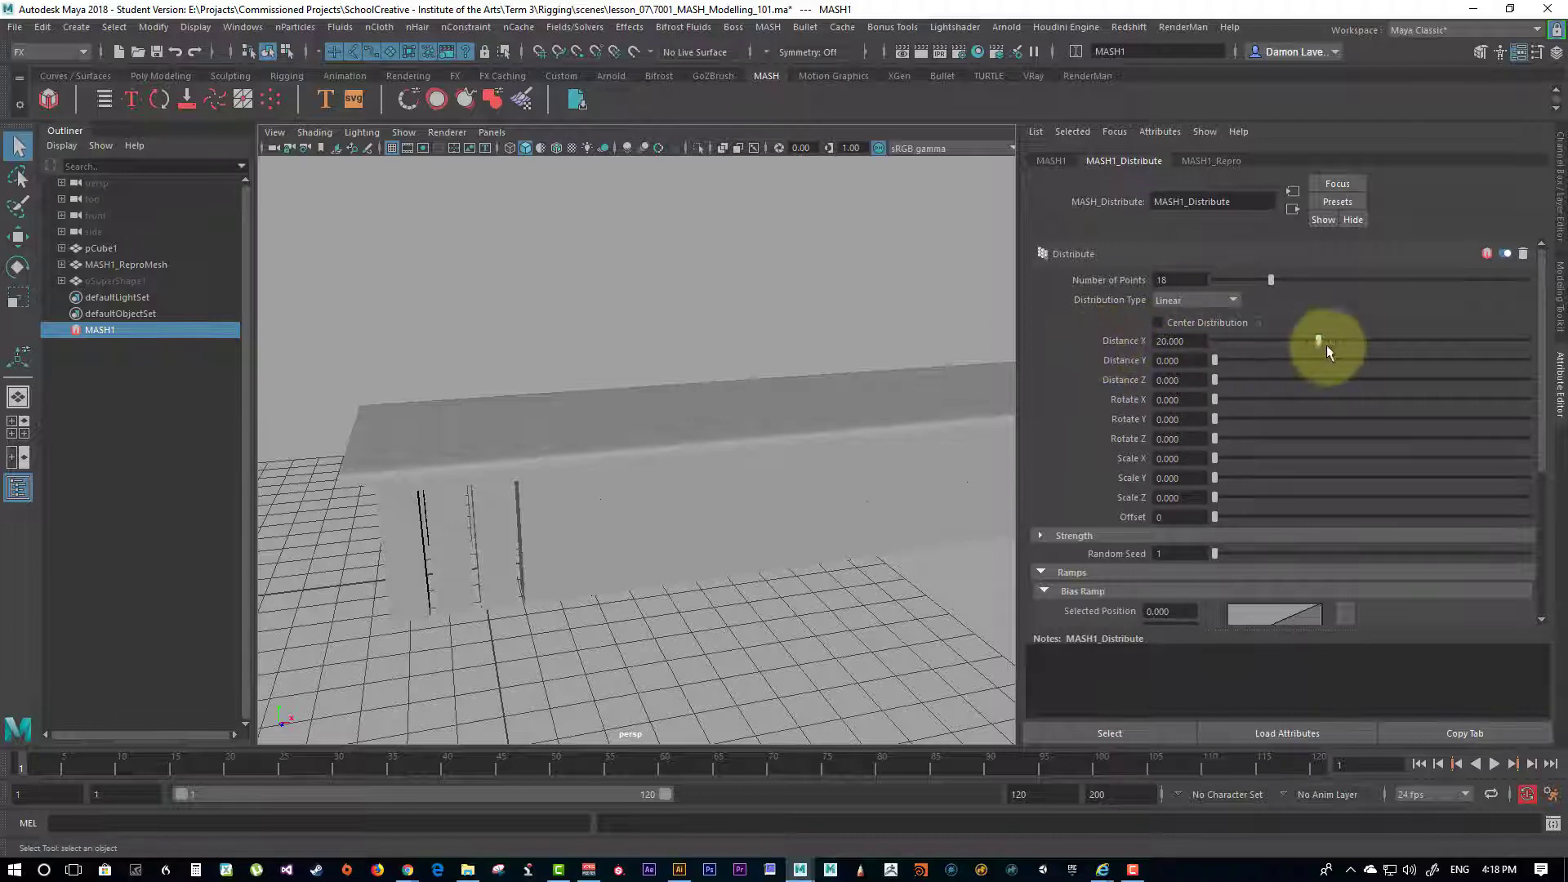
drag(1320, 340, 1547, 337)
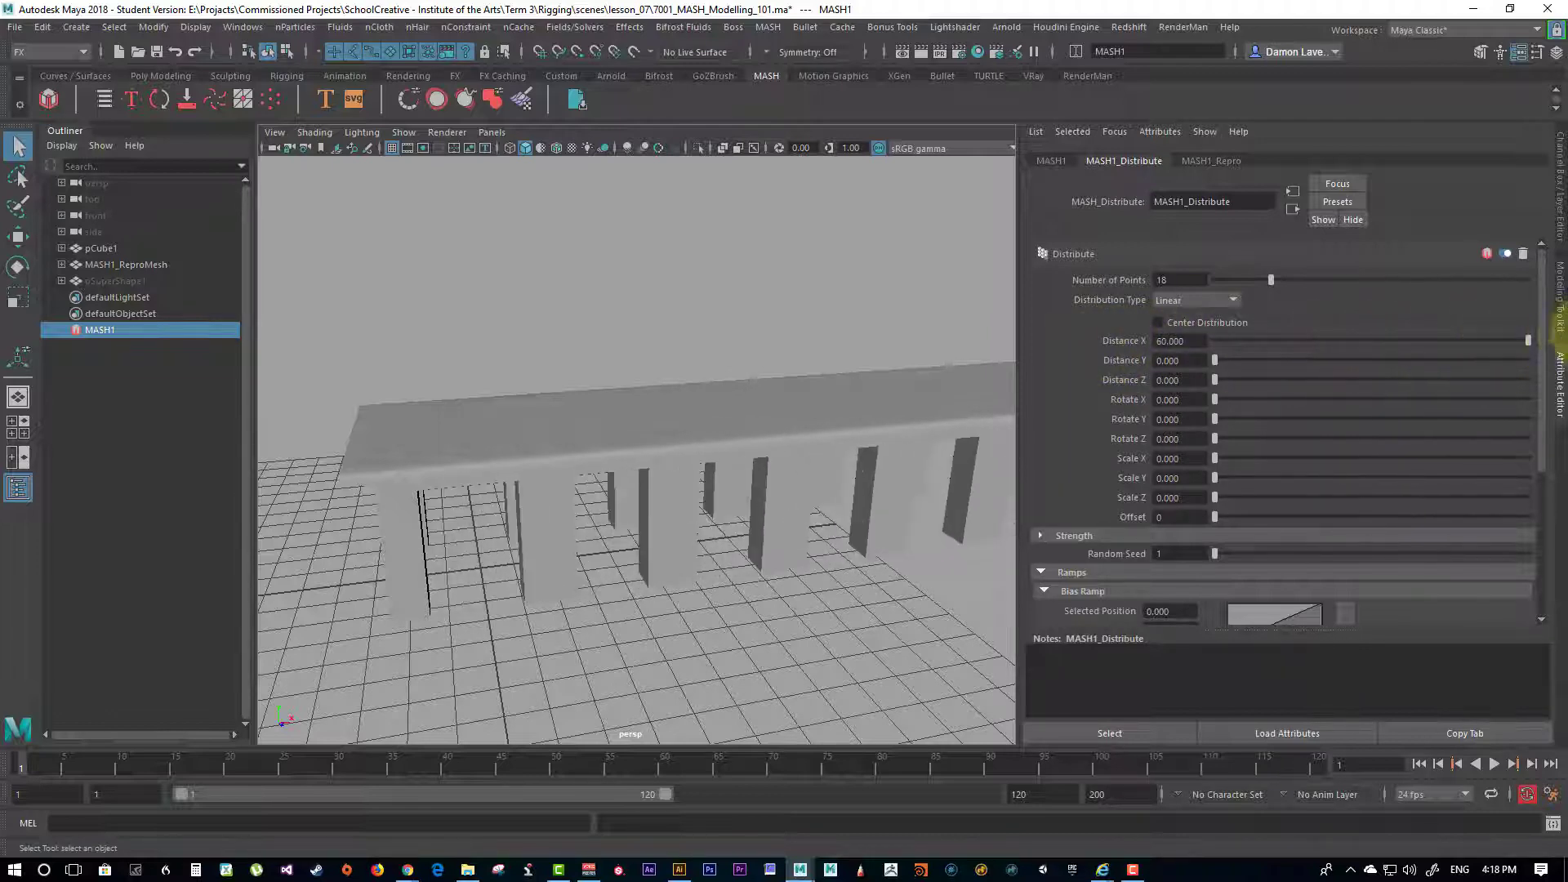
alt+drag(691, 354, 756, 392)
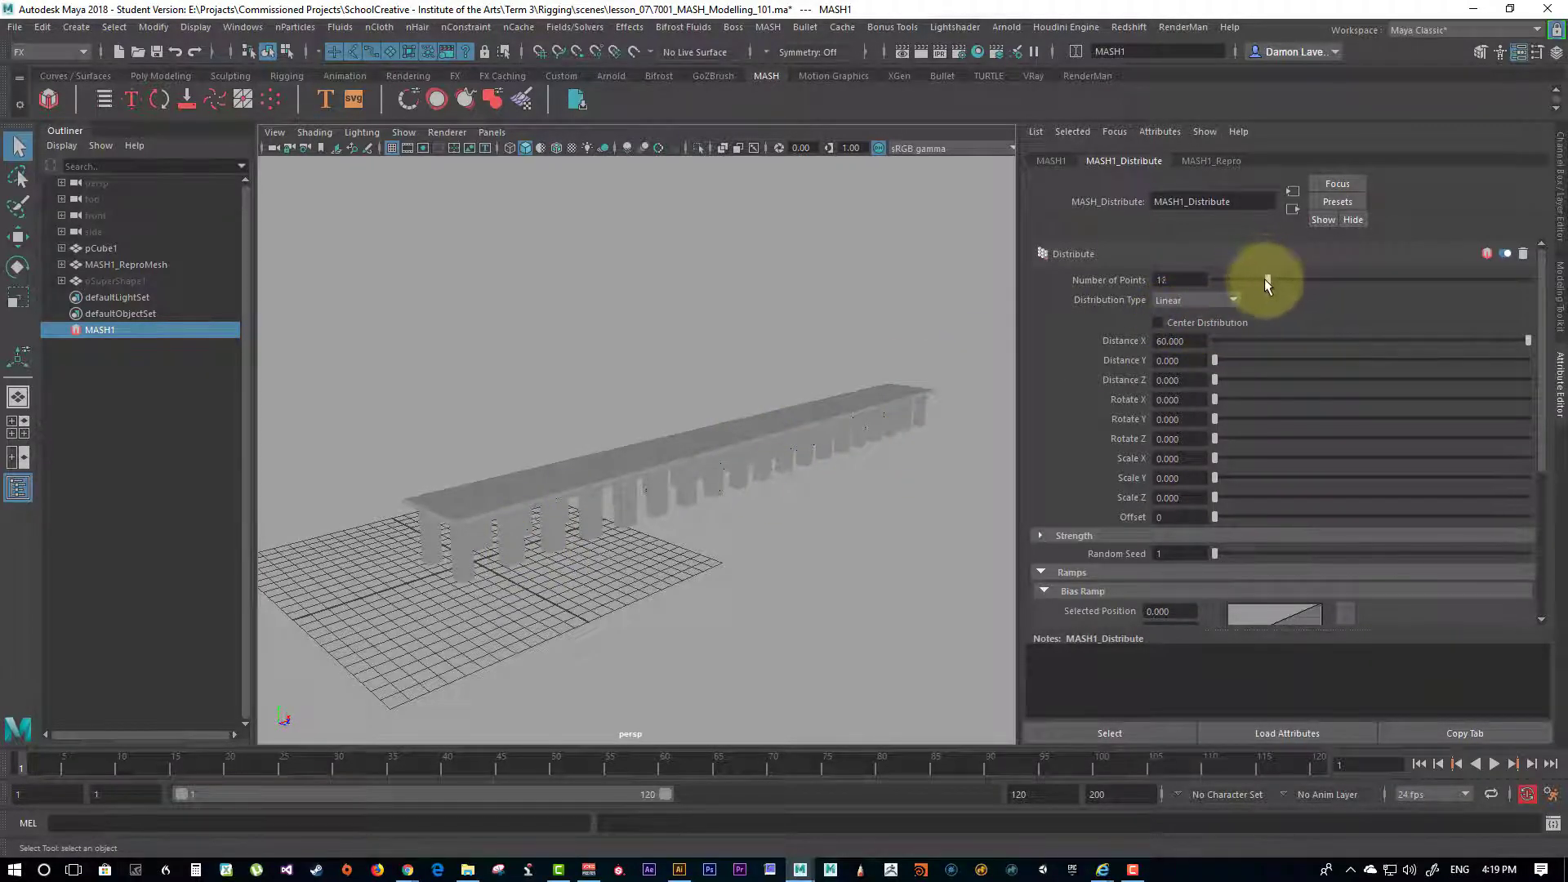
drag(1264, 279, 1243, 279)
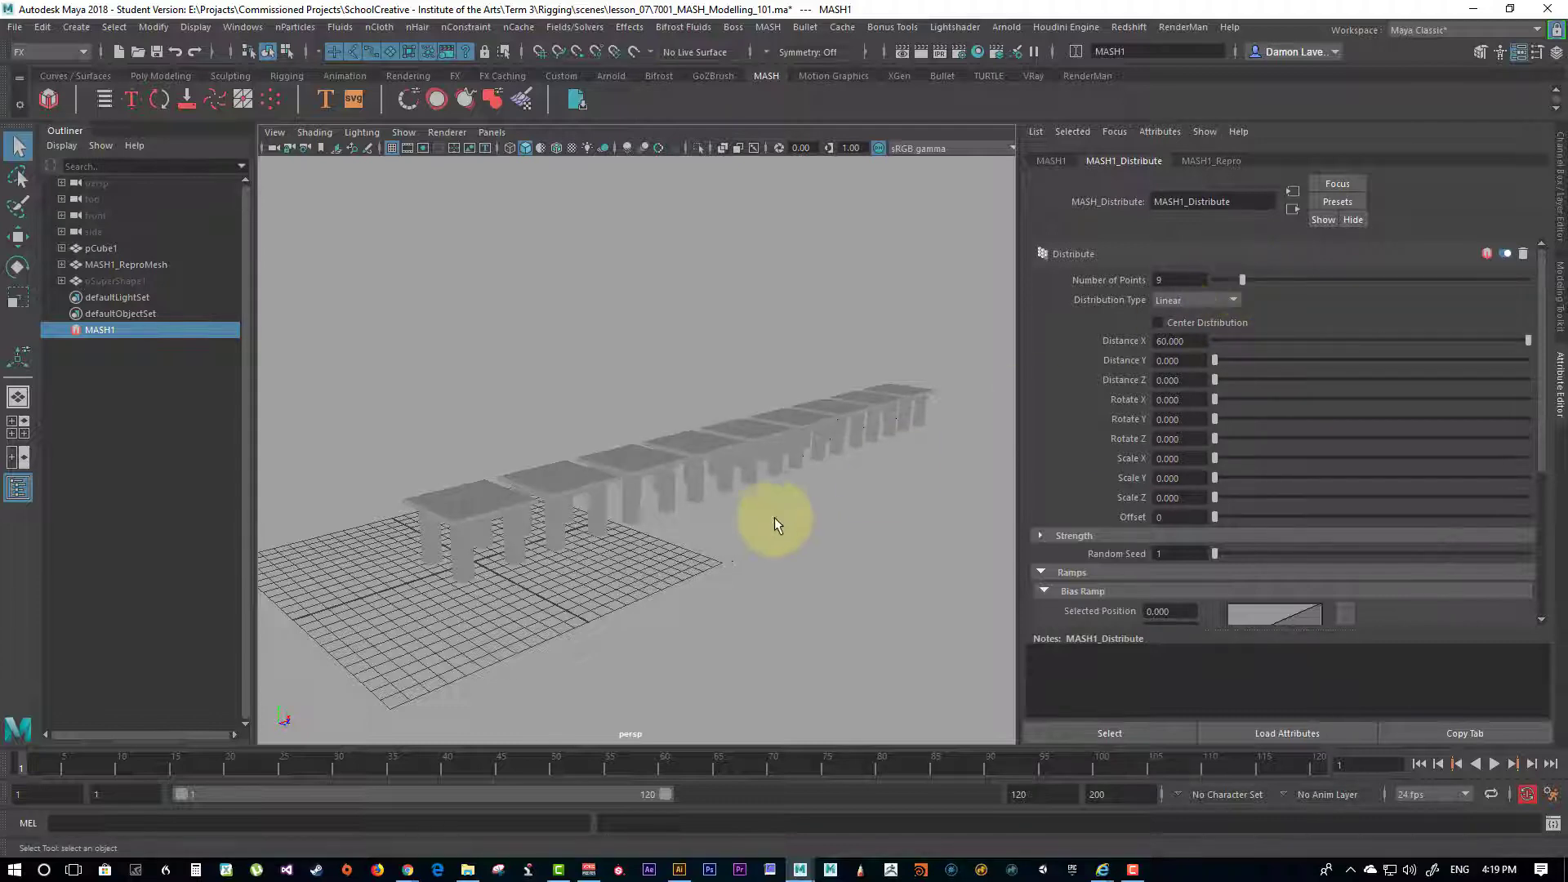
Step: Change MASH1_Distribute's Distribution Type to Radial and raise the Number of Points to 13
alt+drag(912, 489, 752, 362)
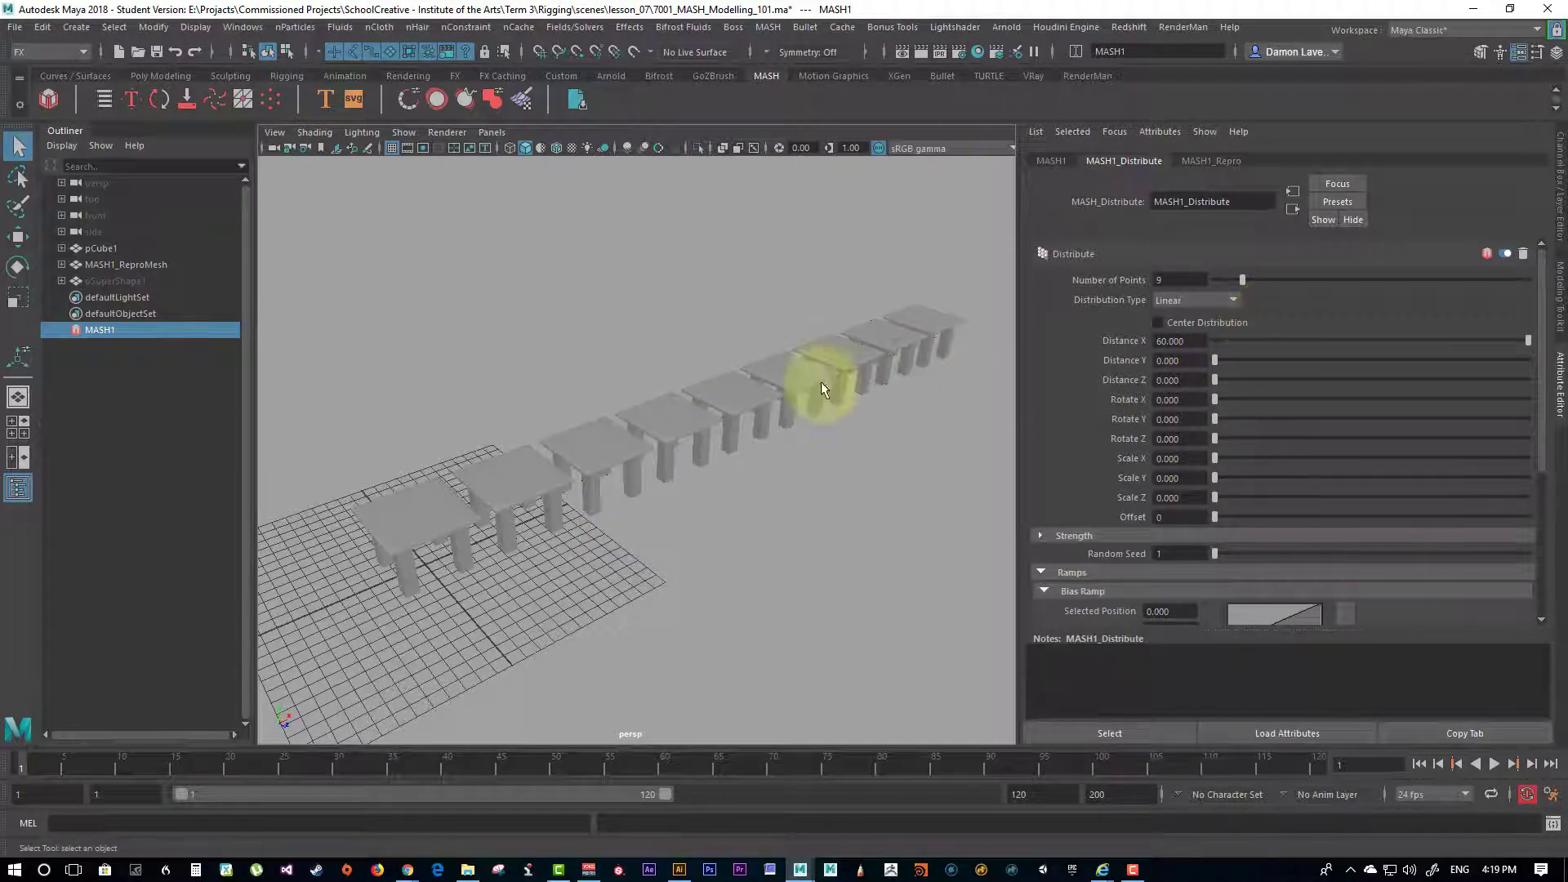
mouse_move(1197, 306)
mouse_down()
mouse_move(1201, 373)
mouse_move(1200, 335)
mouse_up()
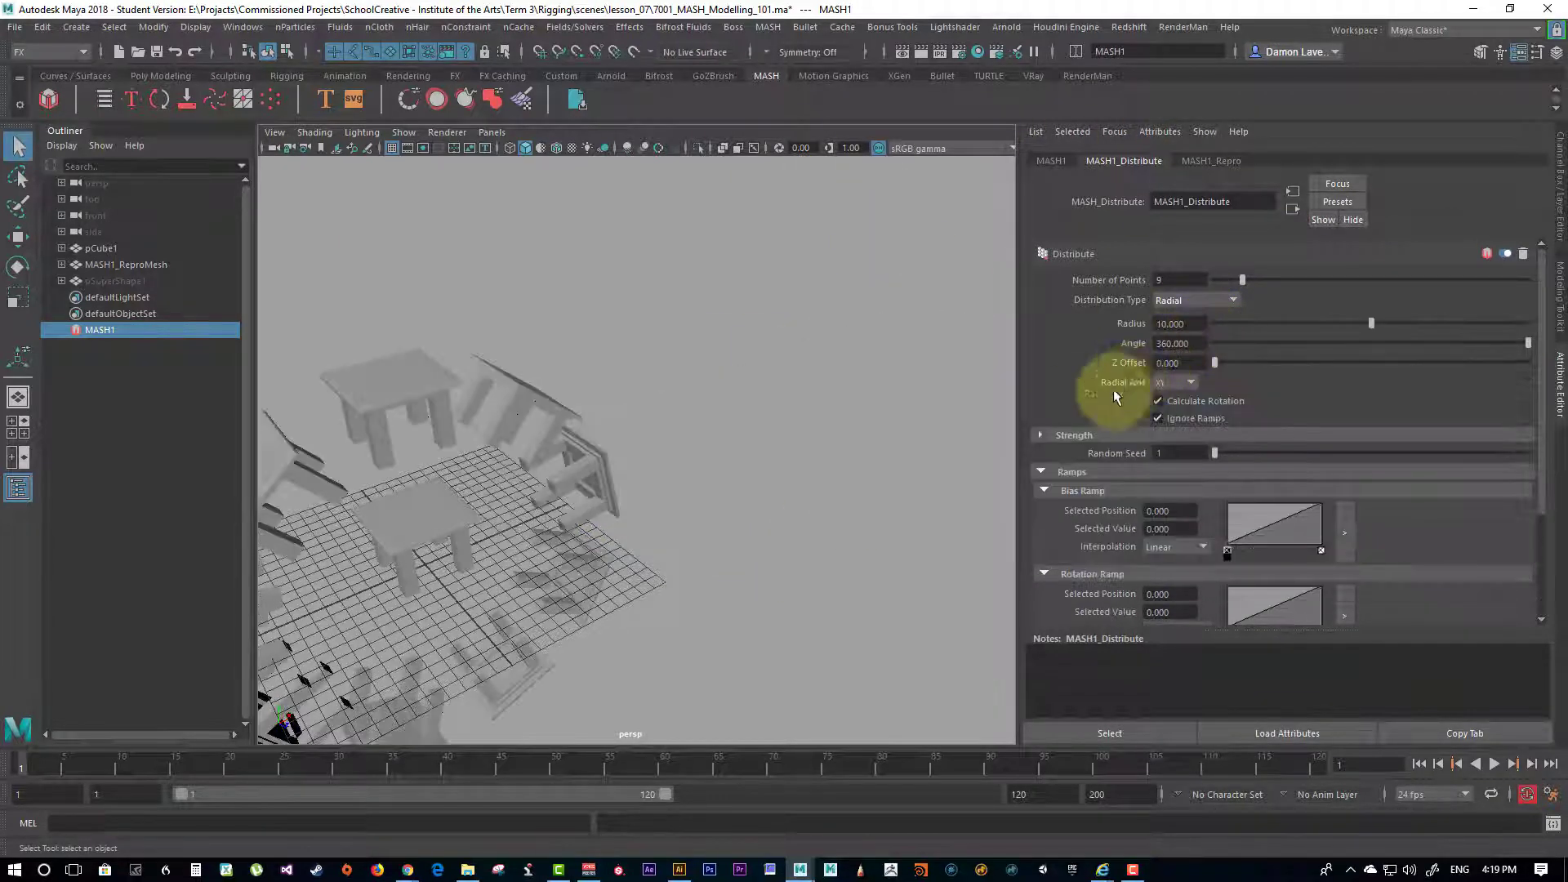
alt+drag(817, 392, 776, 392)
drag(1243, 282, 1255, 286)
alt+drag(723, 483, 752, 469)
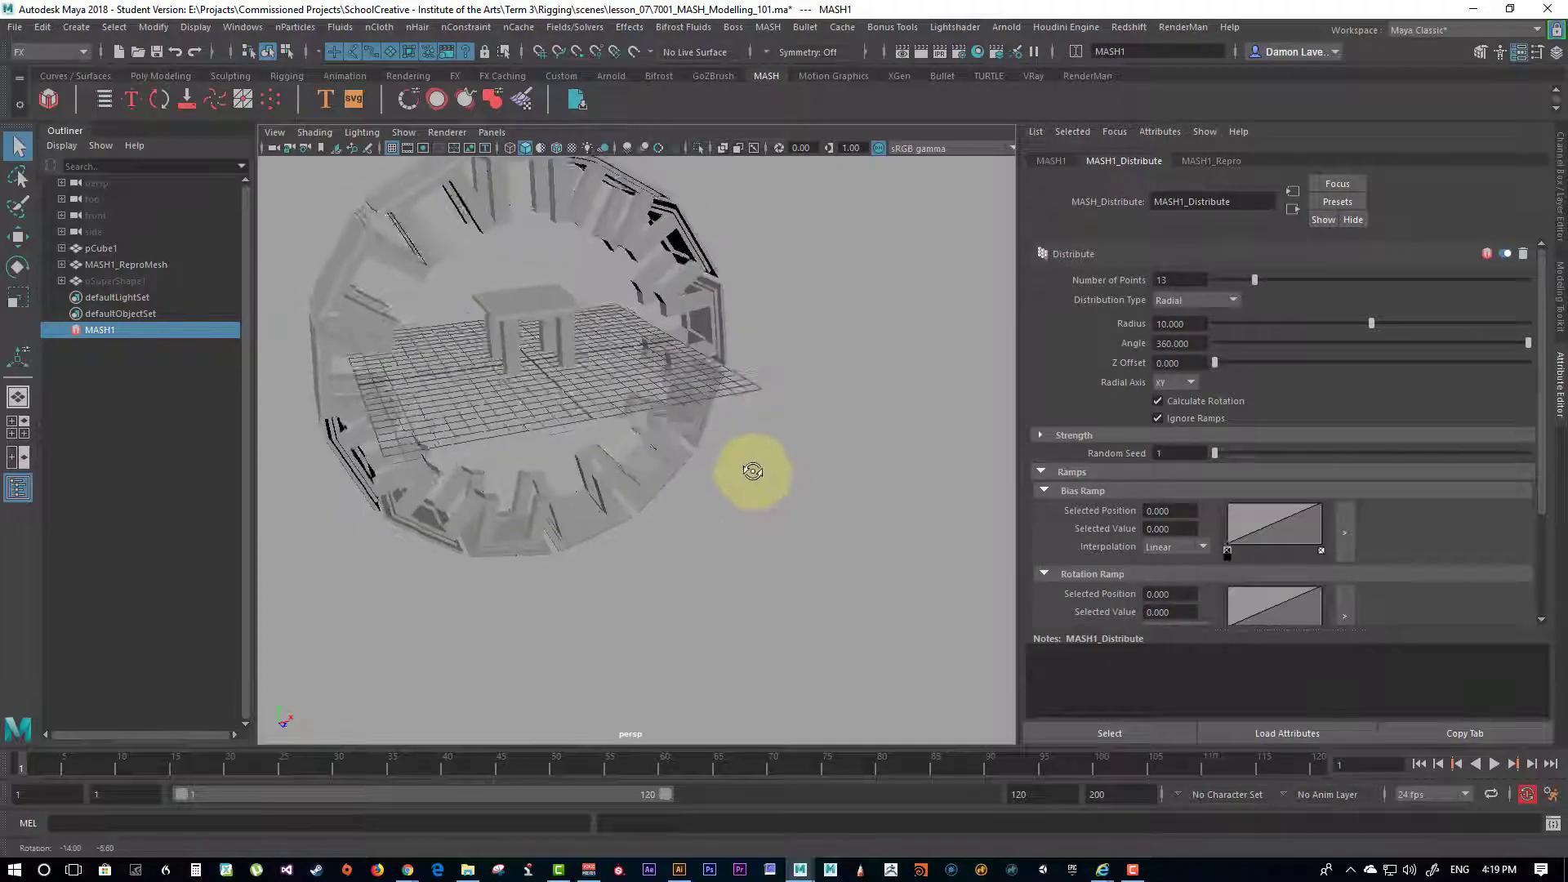
alt+right_drag(752, 469, 816, 495)
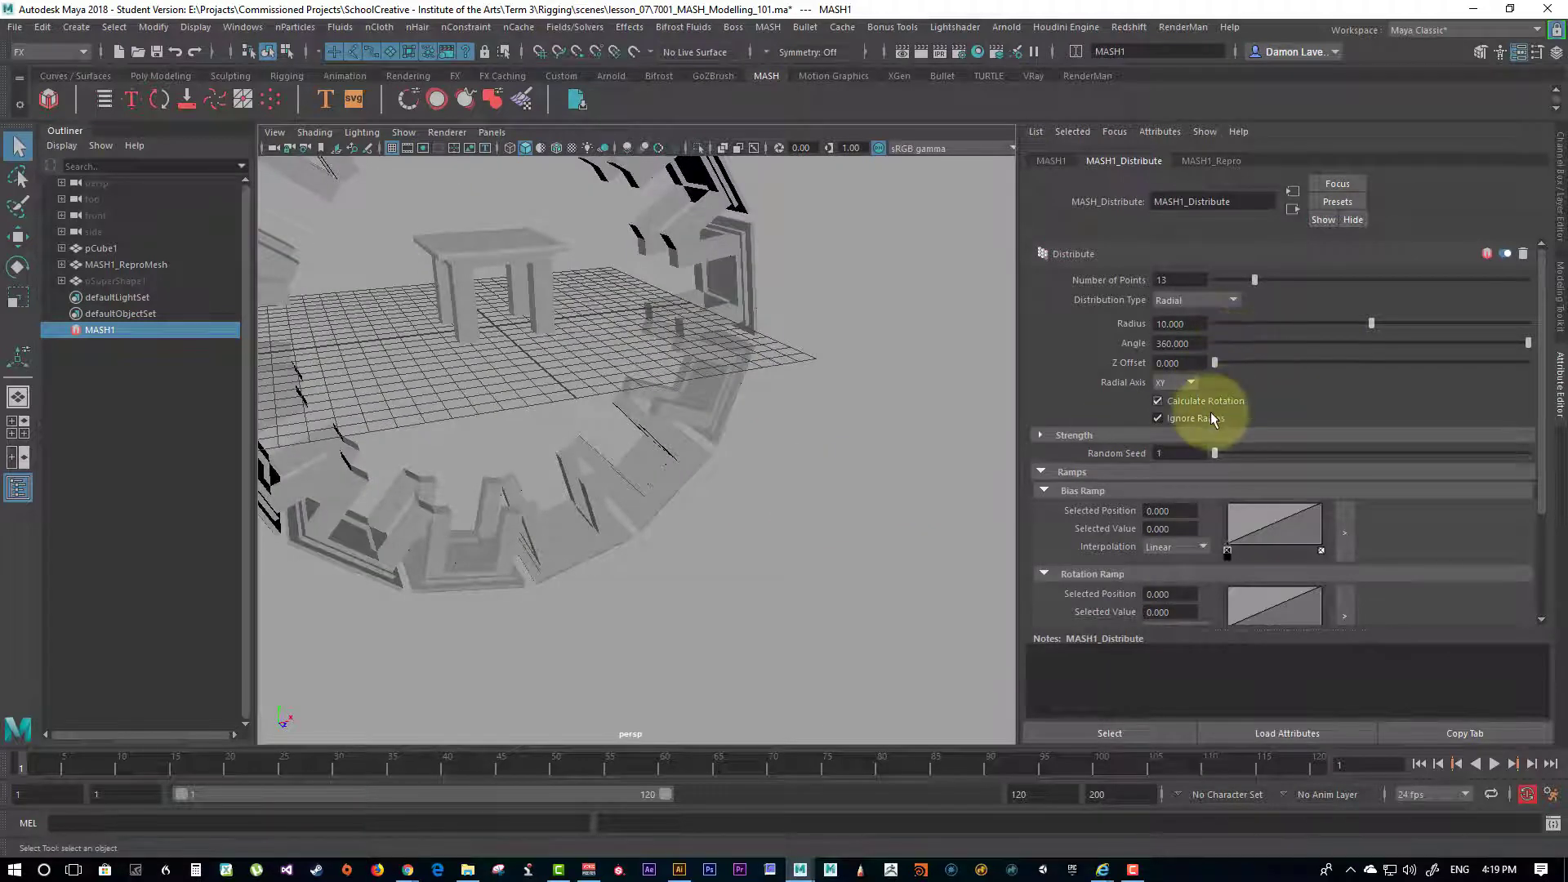
Step: Switch the radial distribution's Radial Axis to YZ first and finally to ZX
click(1175, 382)
click(1166, 413)
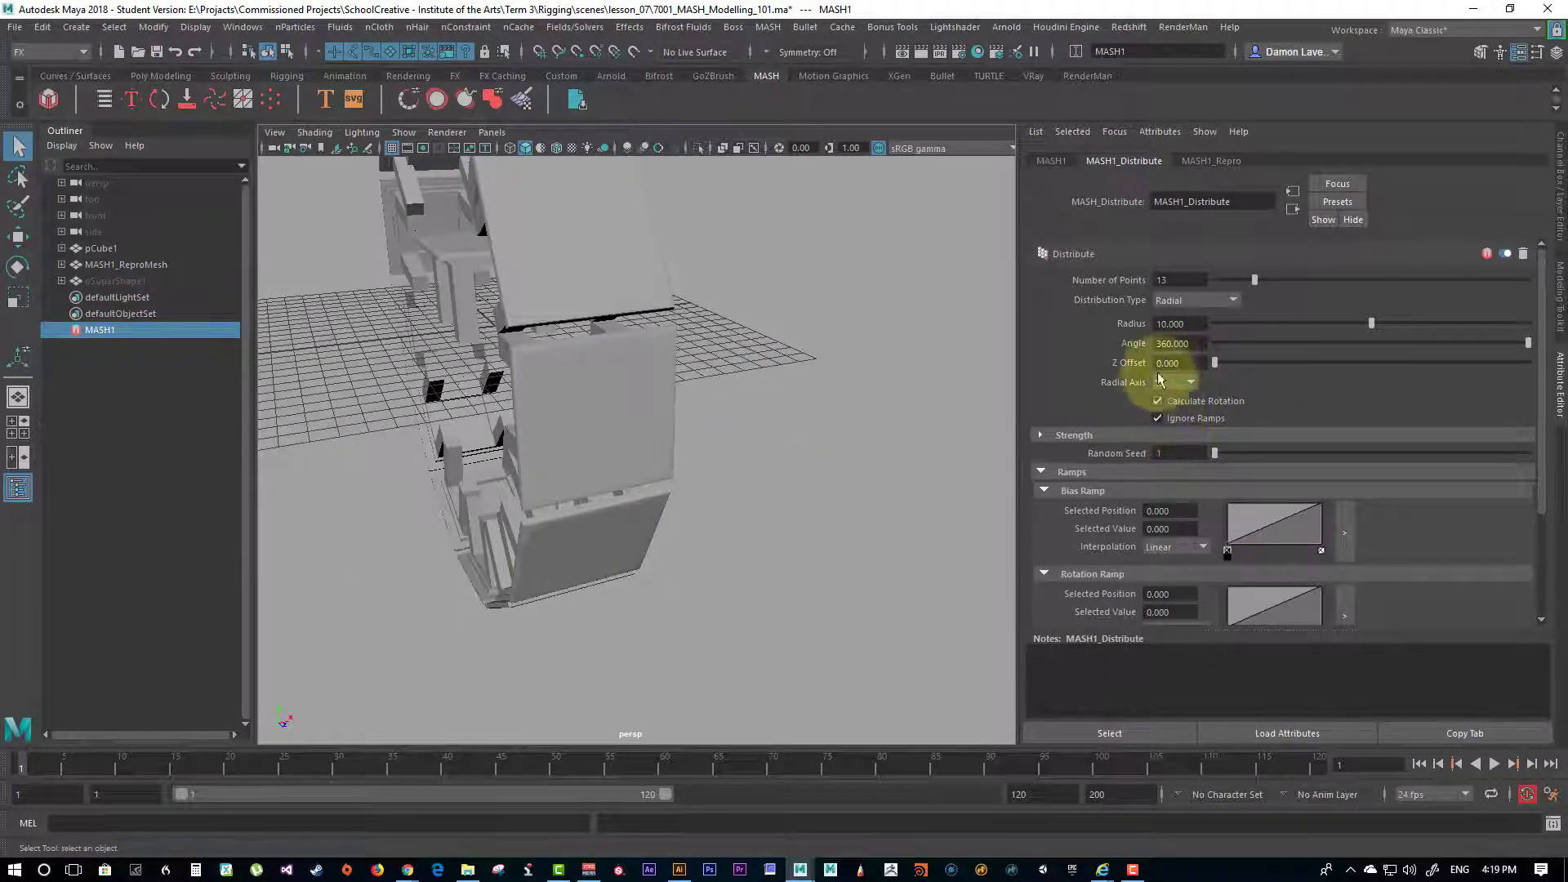
click(1174, 384)
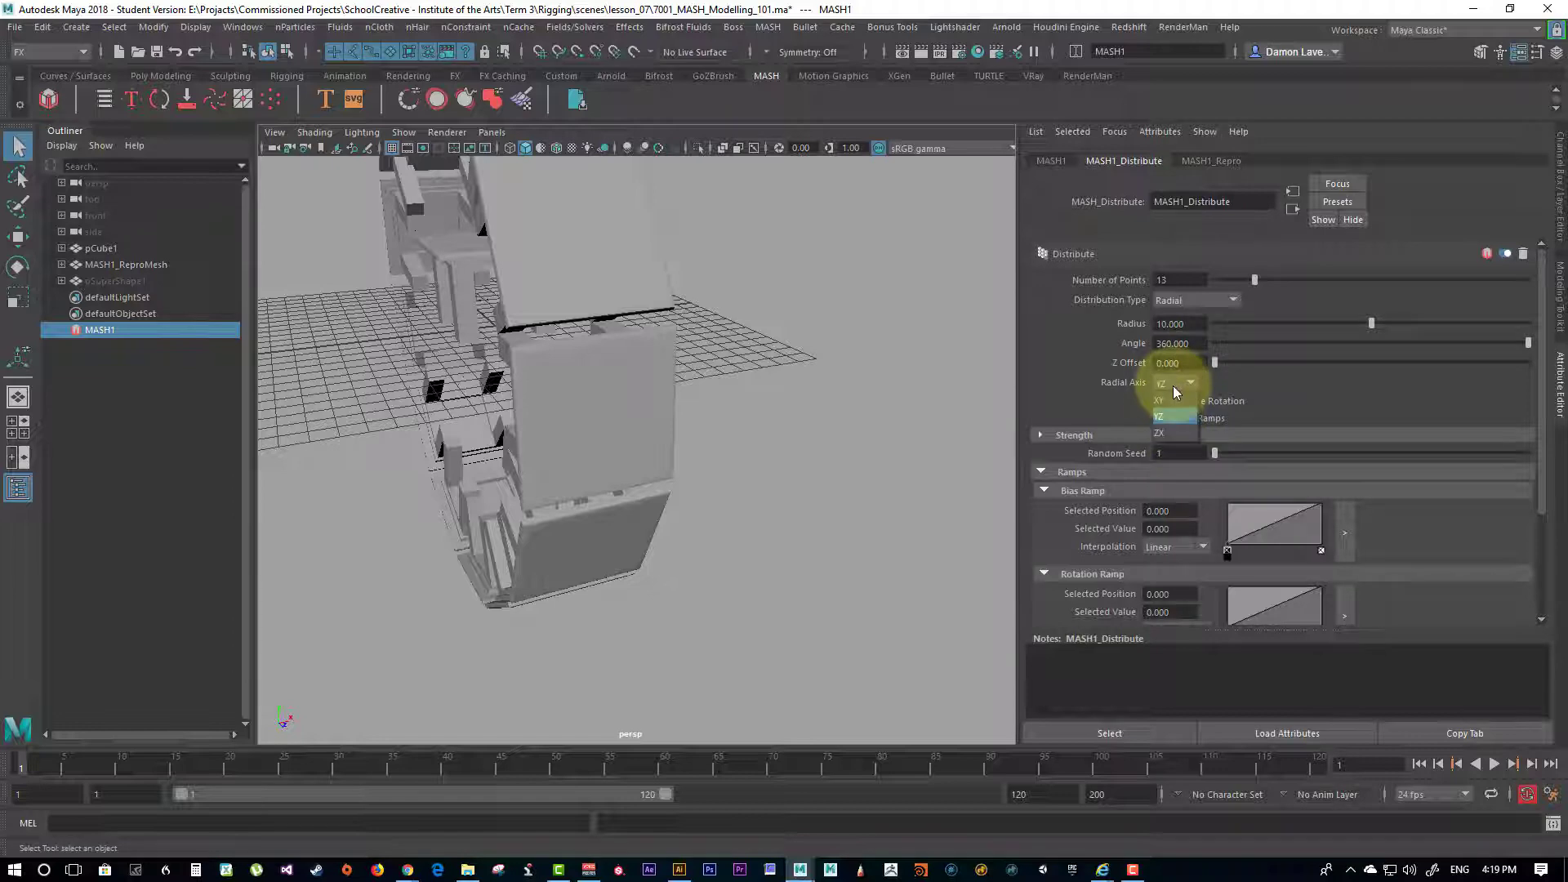
click(1159, 432)
alt+drag(646, 472, 686, 487)
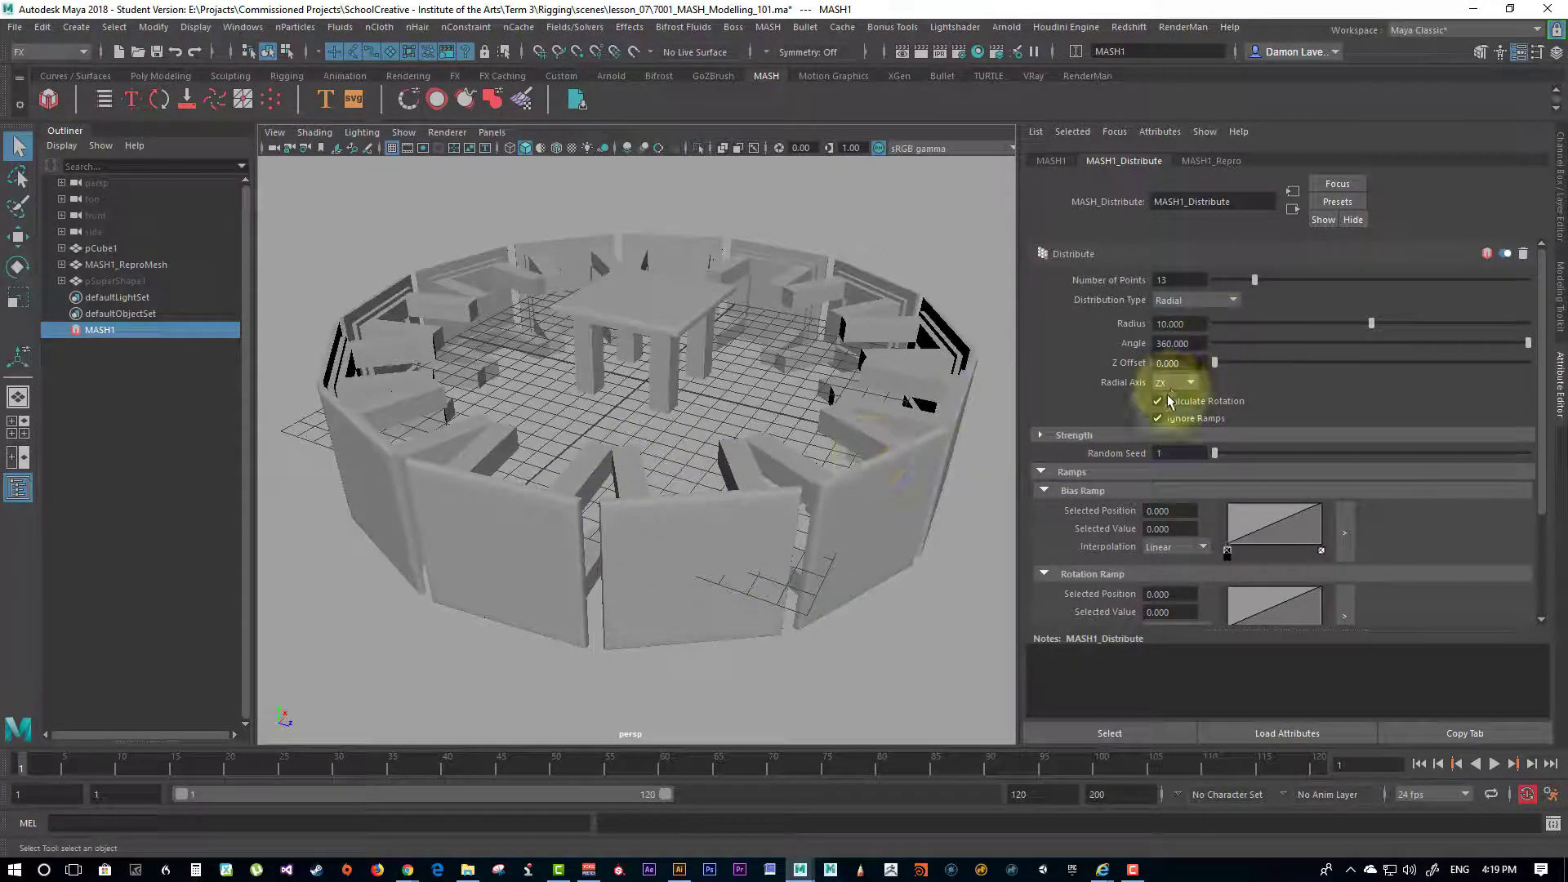
Step: Compare the table ring with Calculate Rotation on and off, and leave the option off
click(1157, 401)
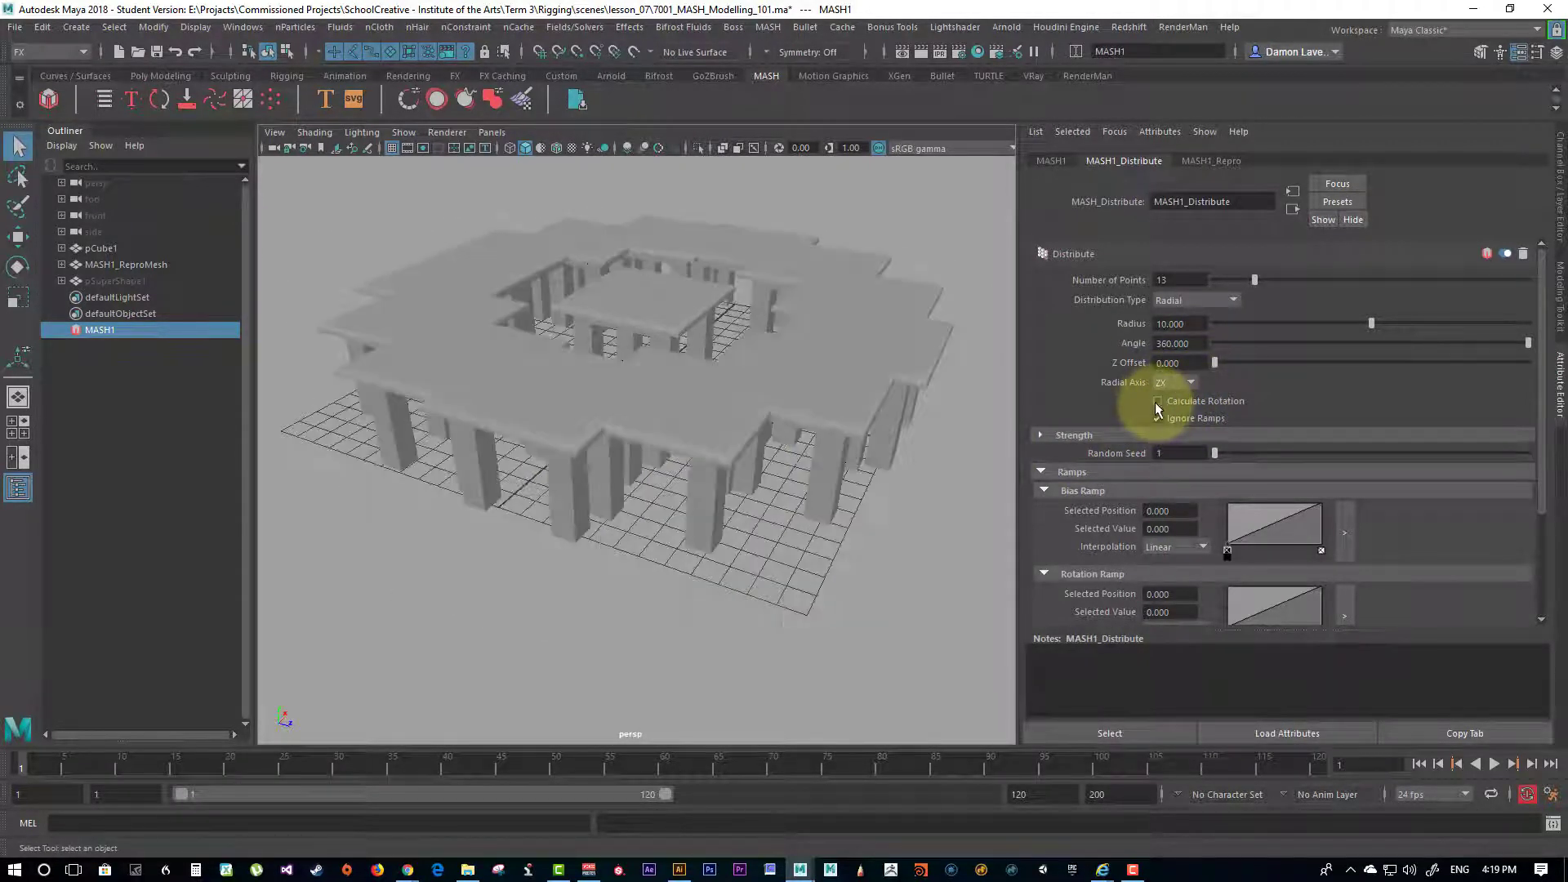
click(1156, 402)
click(1156, 402)
alt+drag(638, 439, 702, 432)
Step: Reduce the radial distribution's Number of Points to 6 and try out the Ignore Ramps and Random Seed settings
drag(1253, 280, 1223, 291)
alt+drag(545, 424, 879, 468)
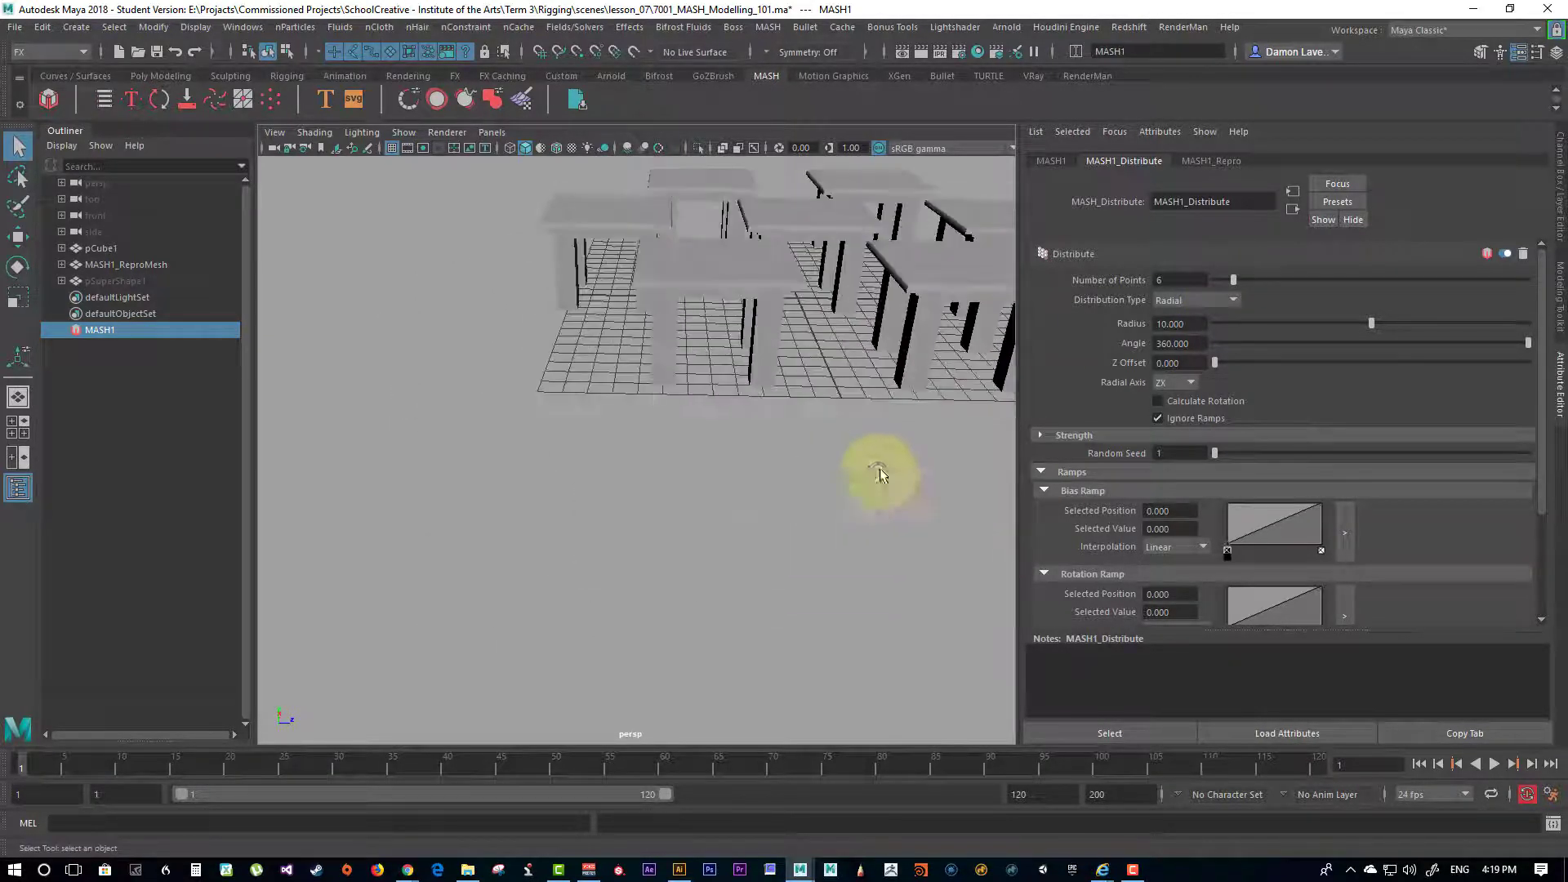
click(1156, 419)
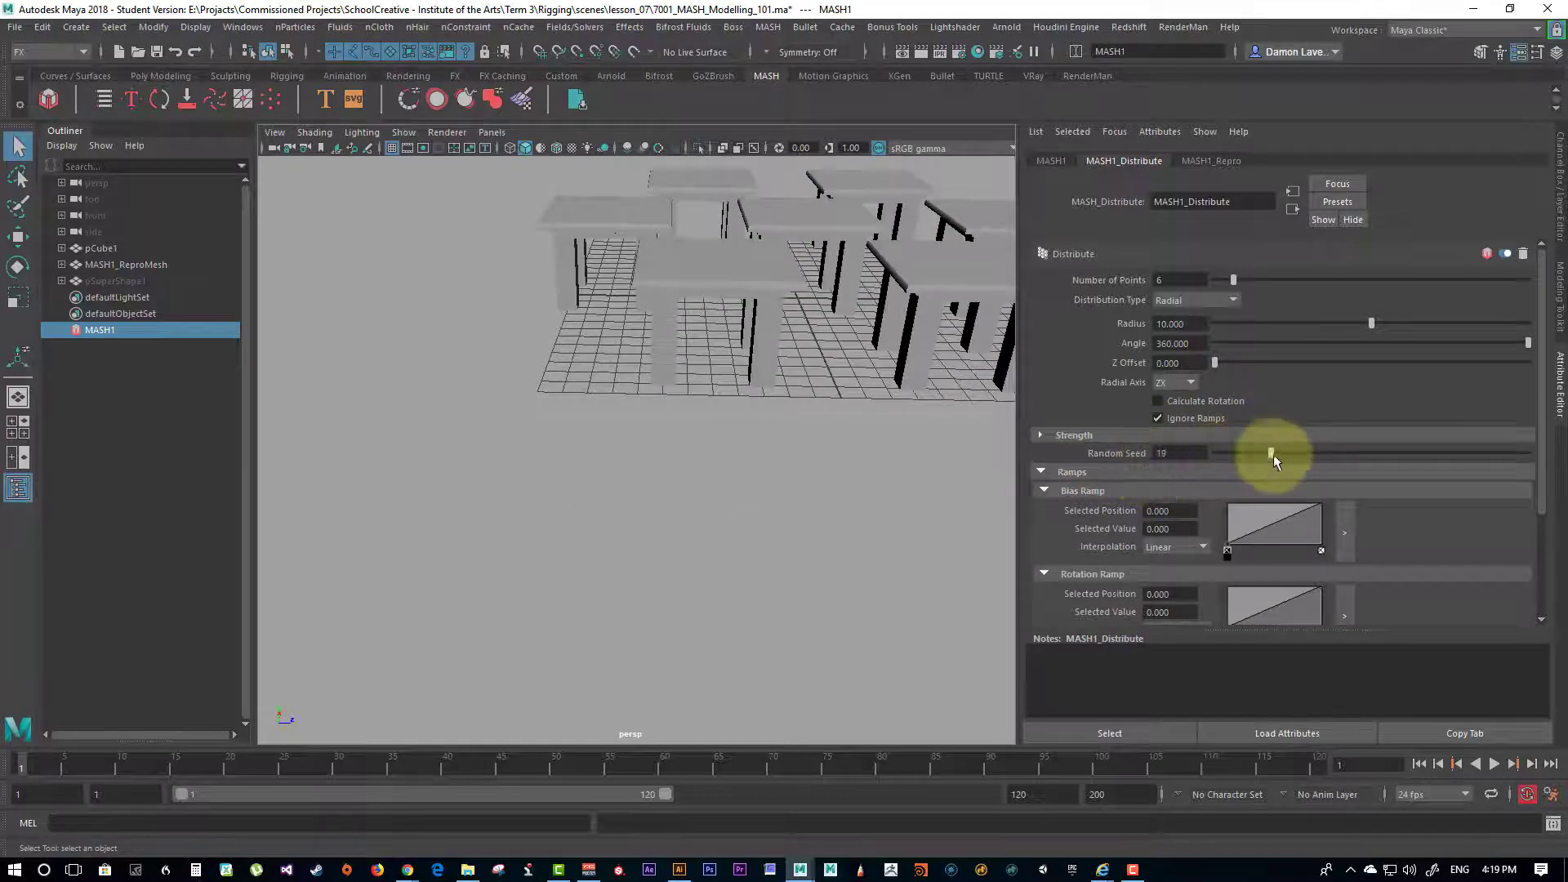
alt+drag(762, 375, 735, 465)
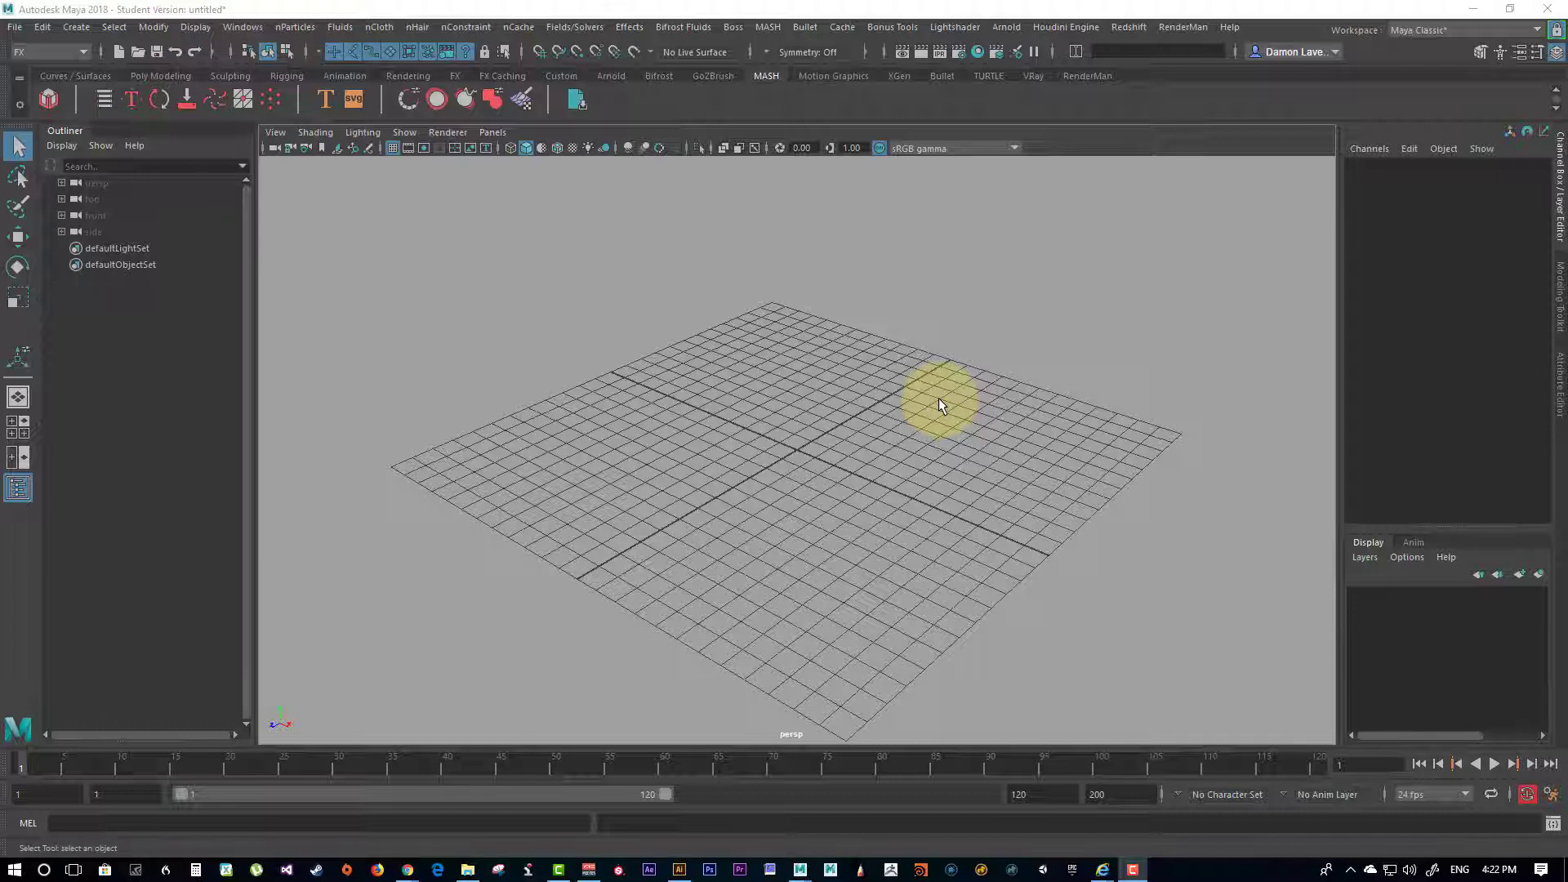
Step: Create a polygon torus at the origin of the new empty scene
alt+drag(606, 415, 774, 466)
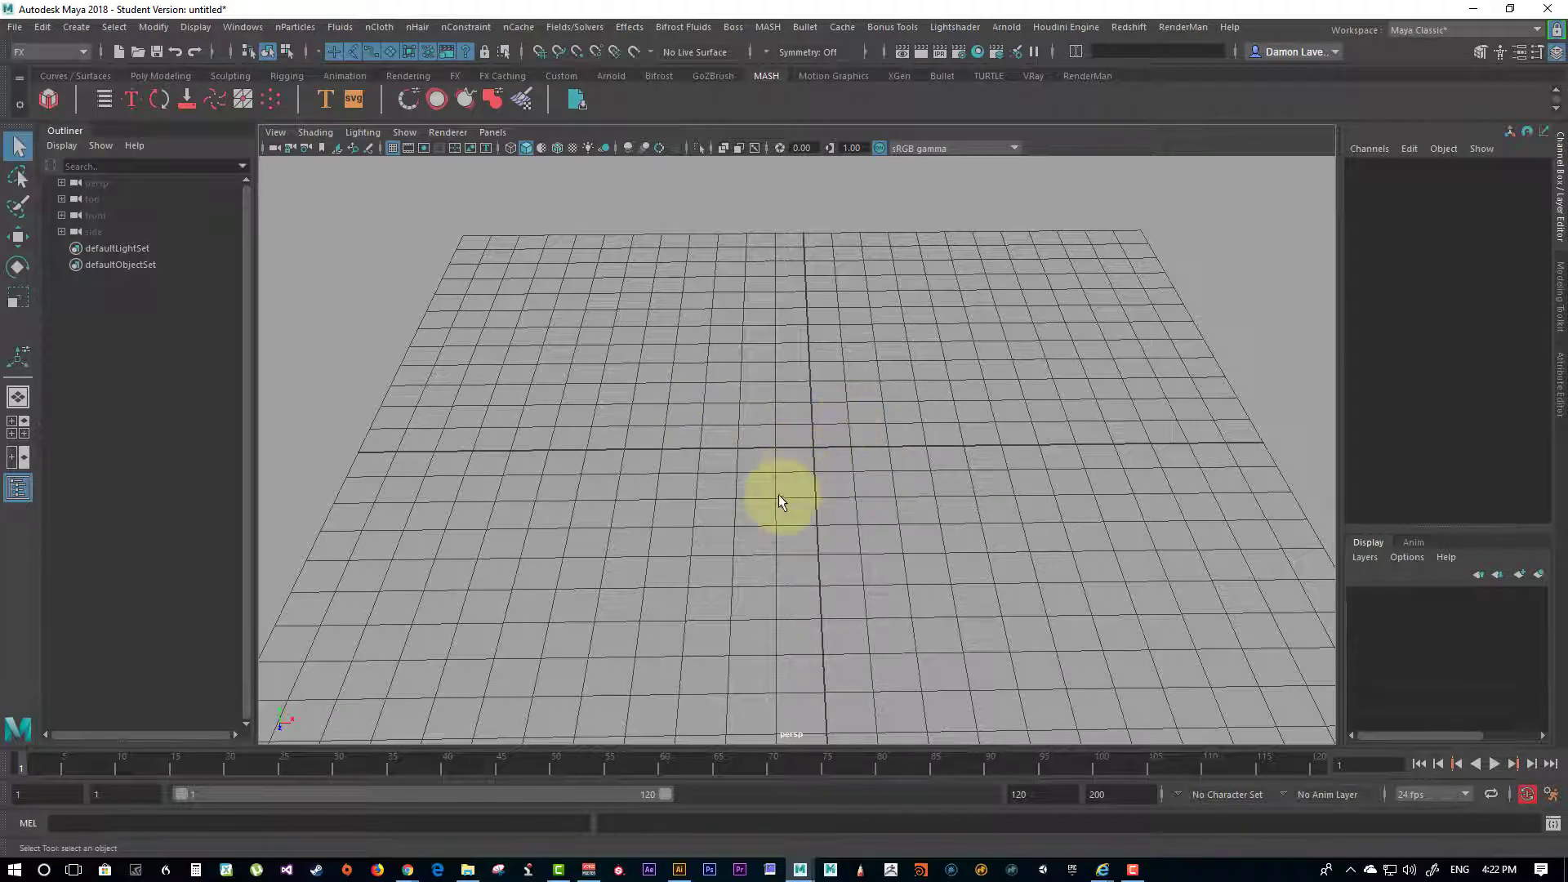
shift+right_click(826, 390)
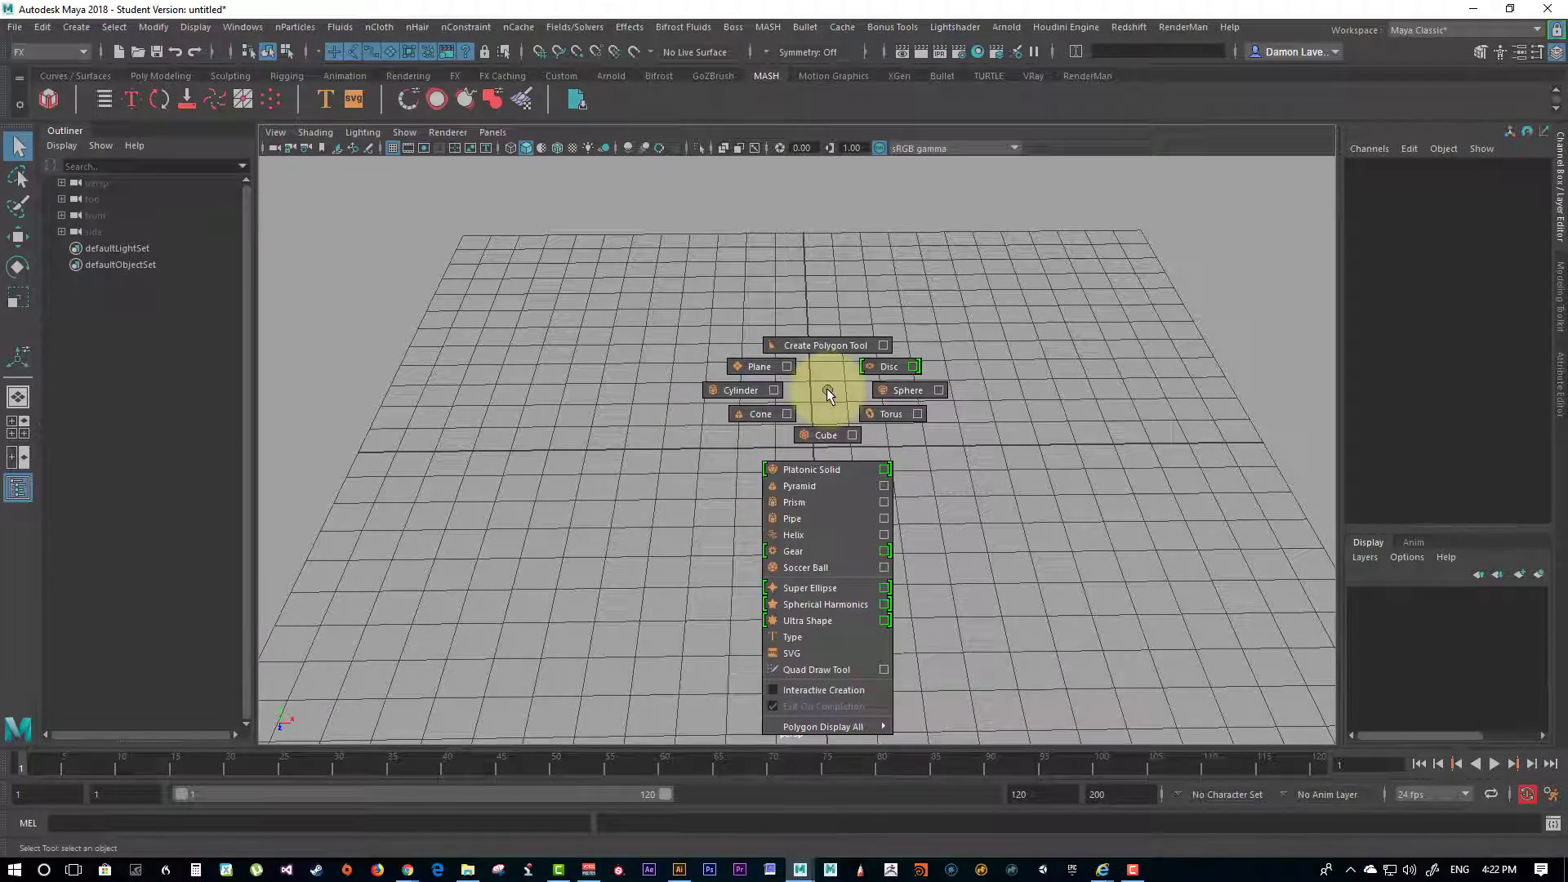
shift+right_drag(870, 406, 880, 415)
alt+drag(882, 422, 915, 557)
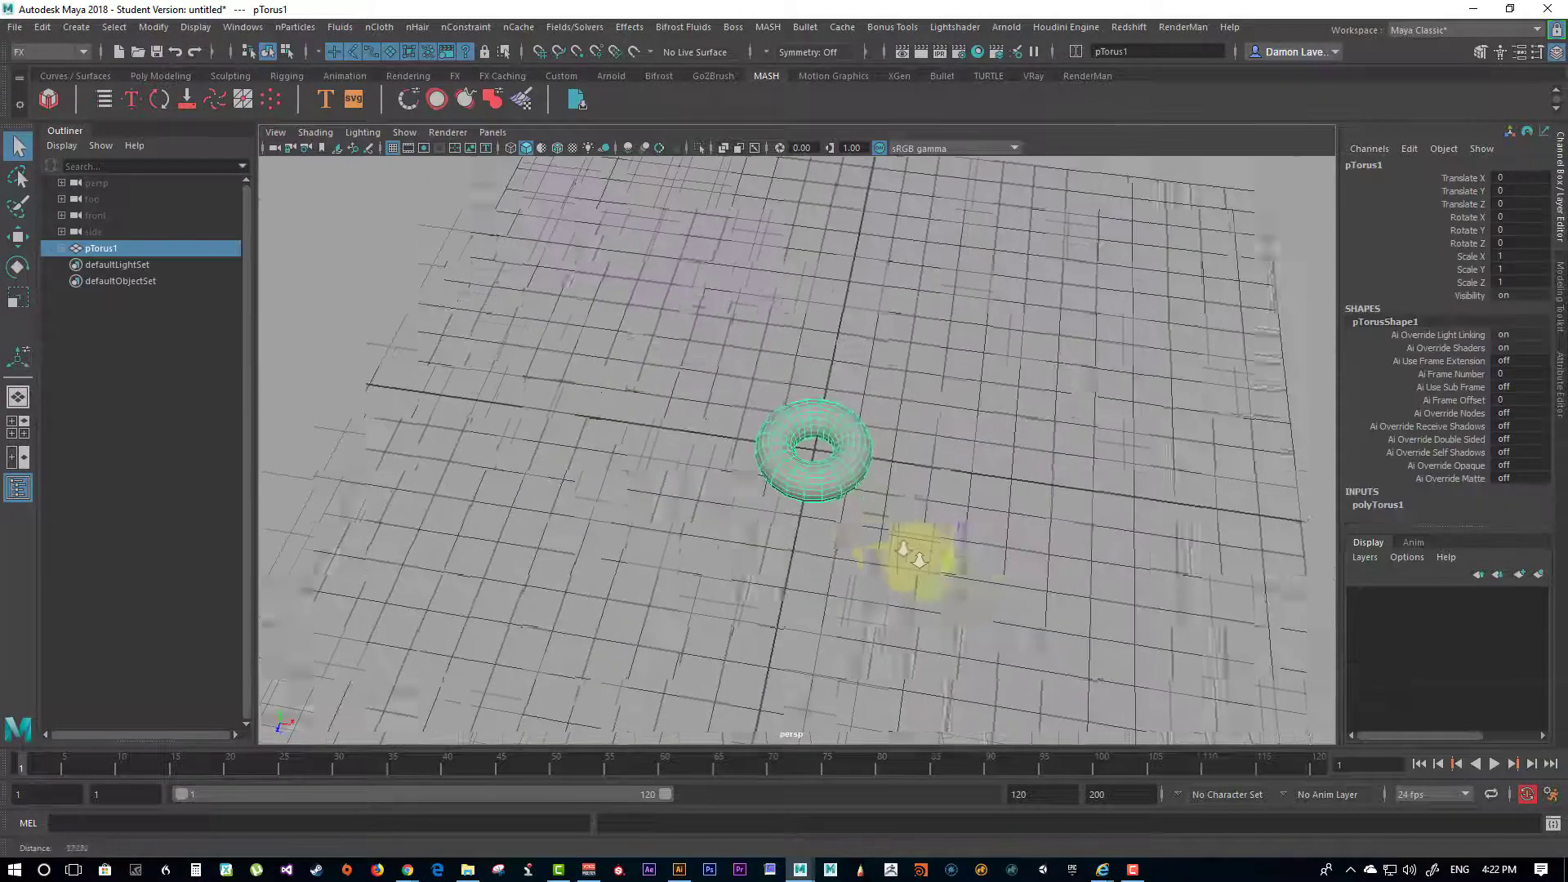
alt+right_drag(914, 558, 1078, 608)
alt+drag(1079, 608, 955, 517)
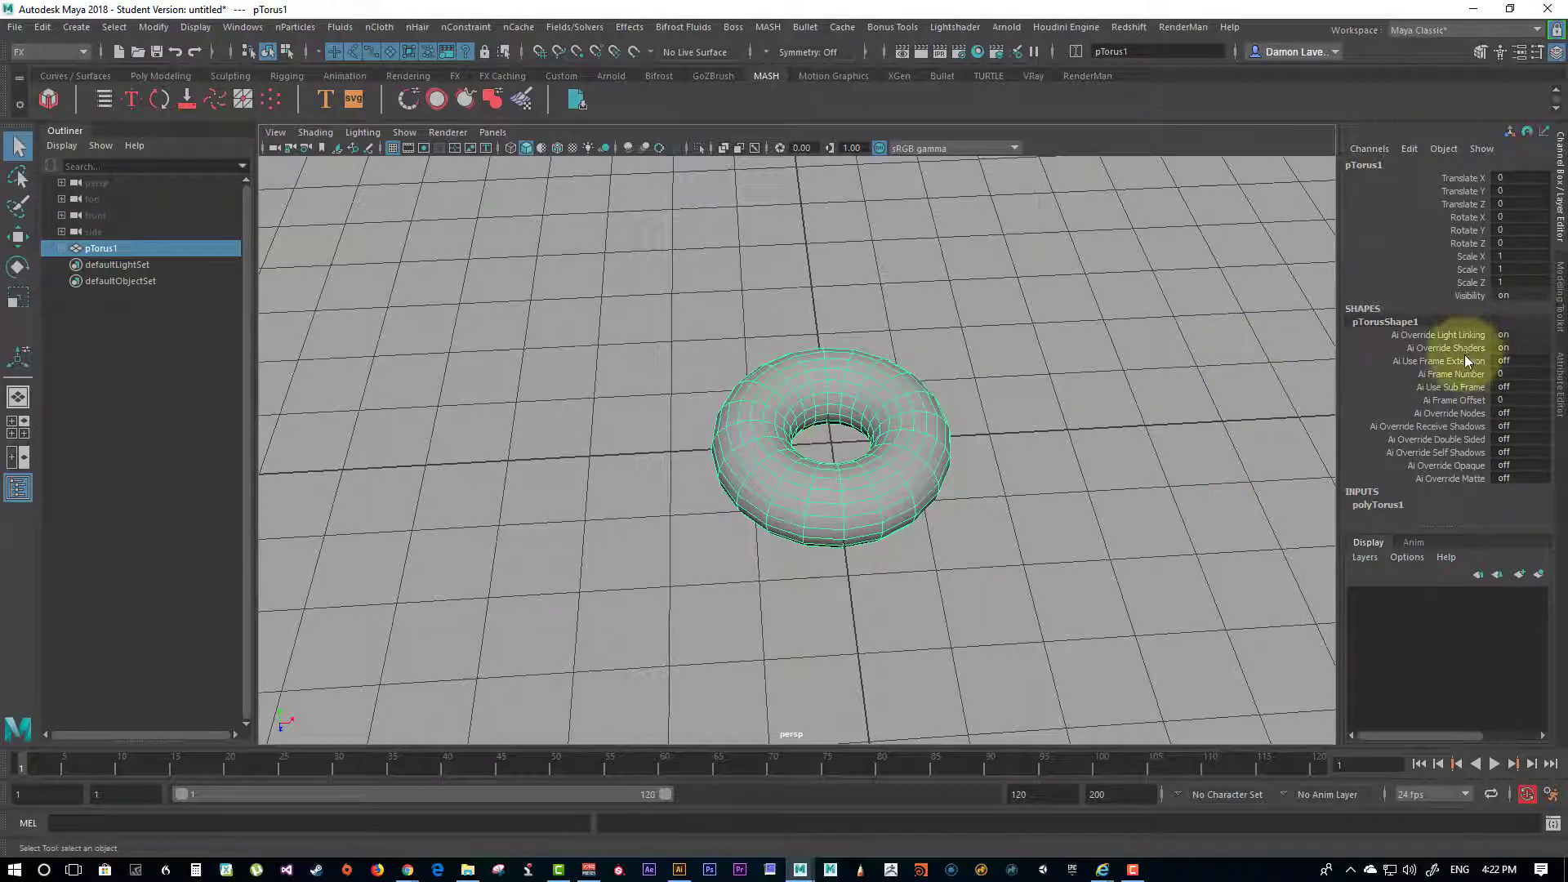
Step: Set the torus's Subdivisions Axis to 16 and Subdivisions Height to 8
click(1384, 504)
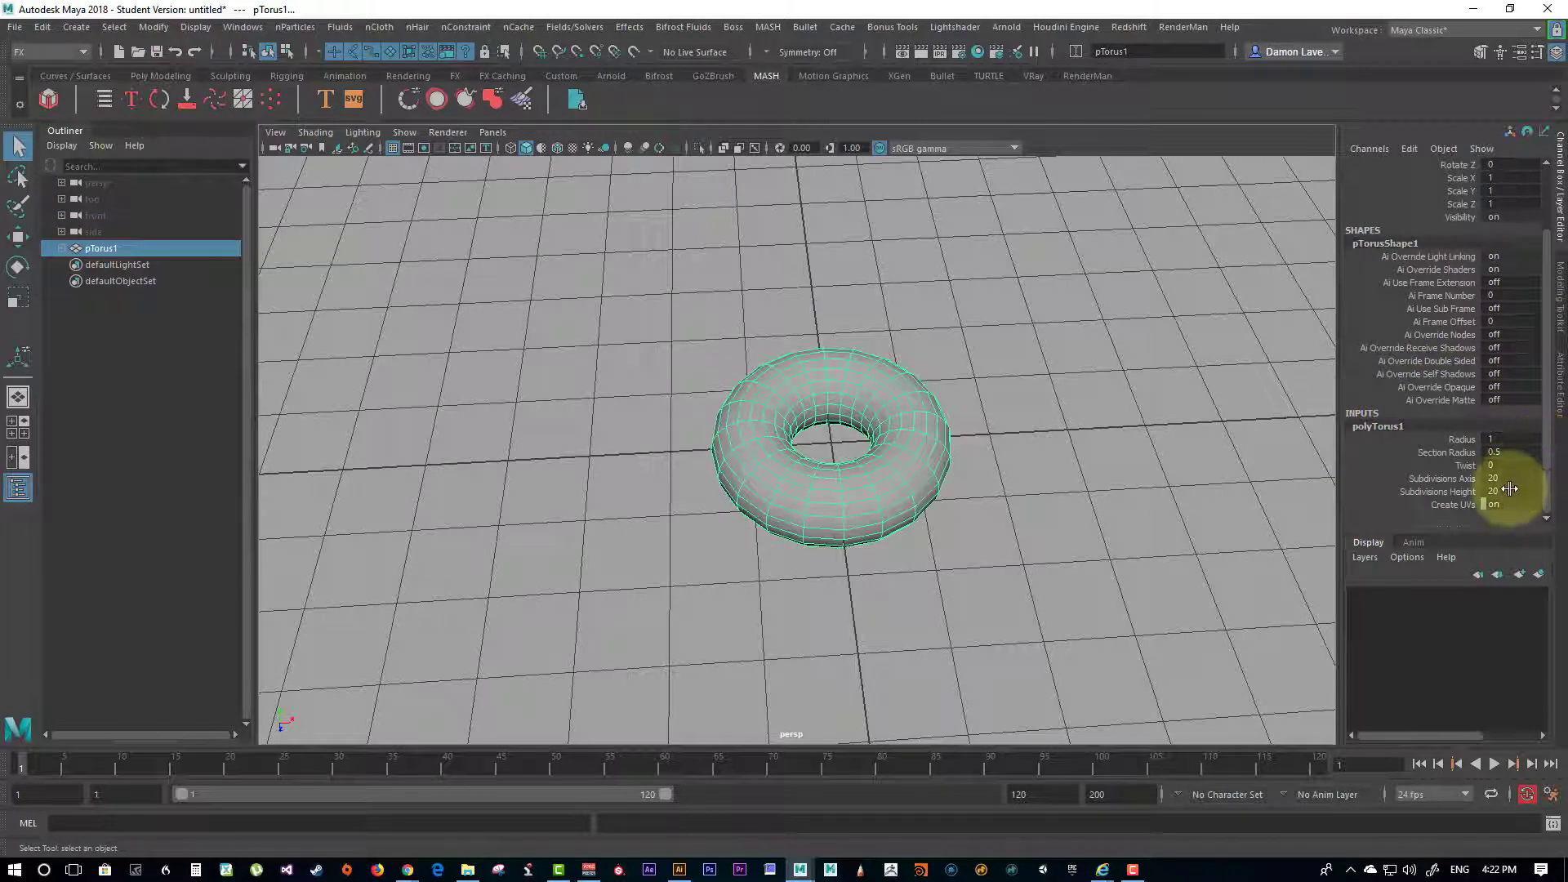
text(16)
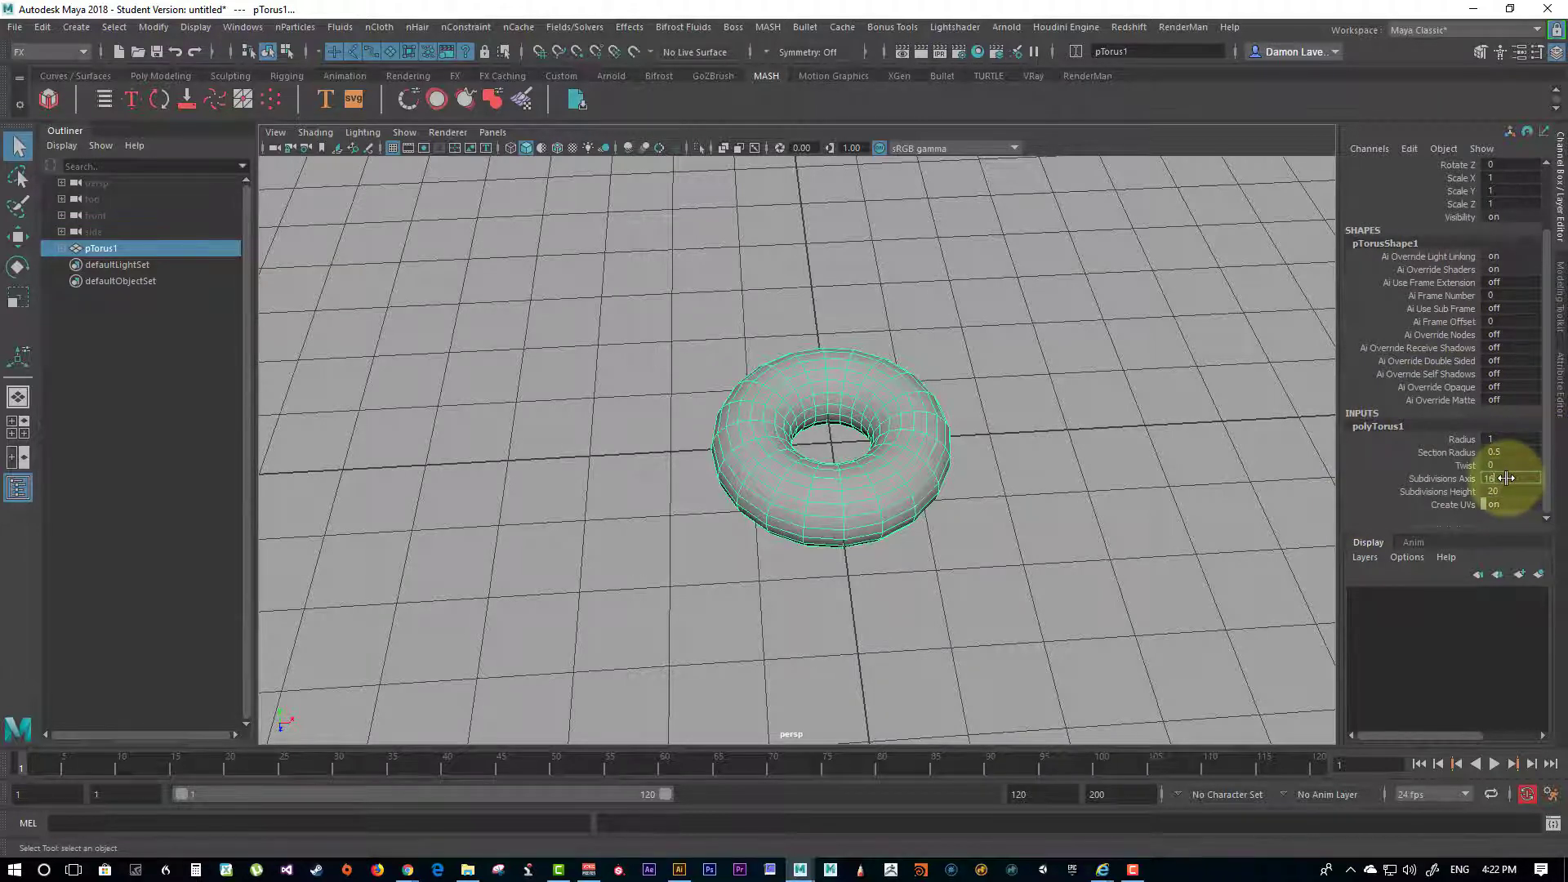
key(Return)
click(1505, 491)
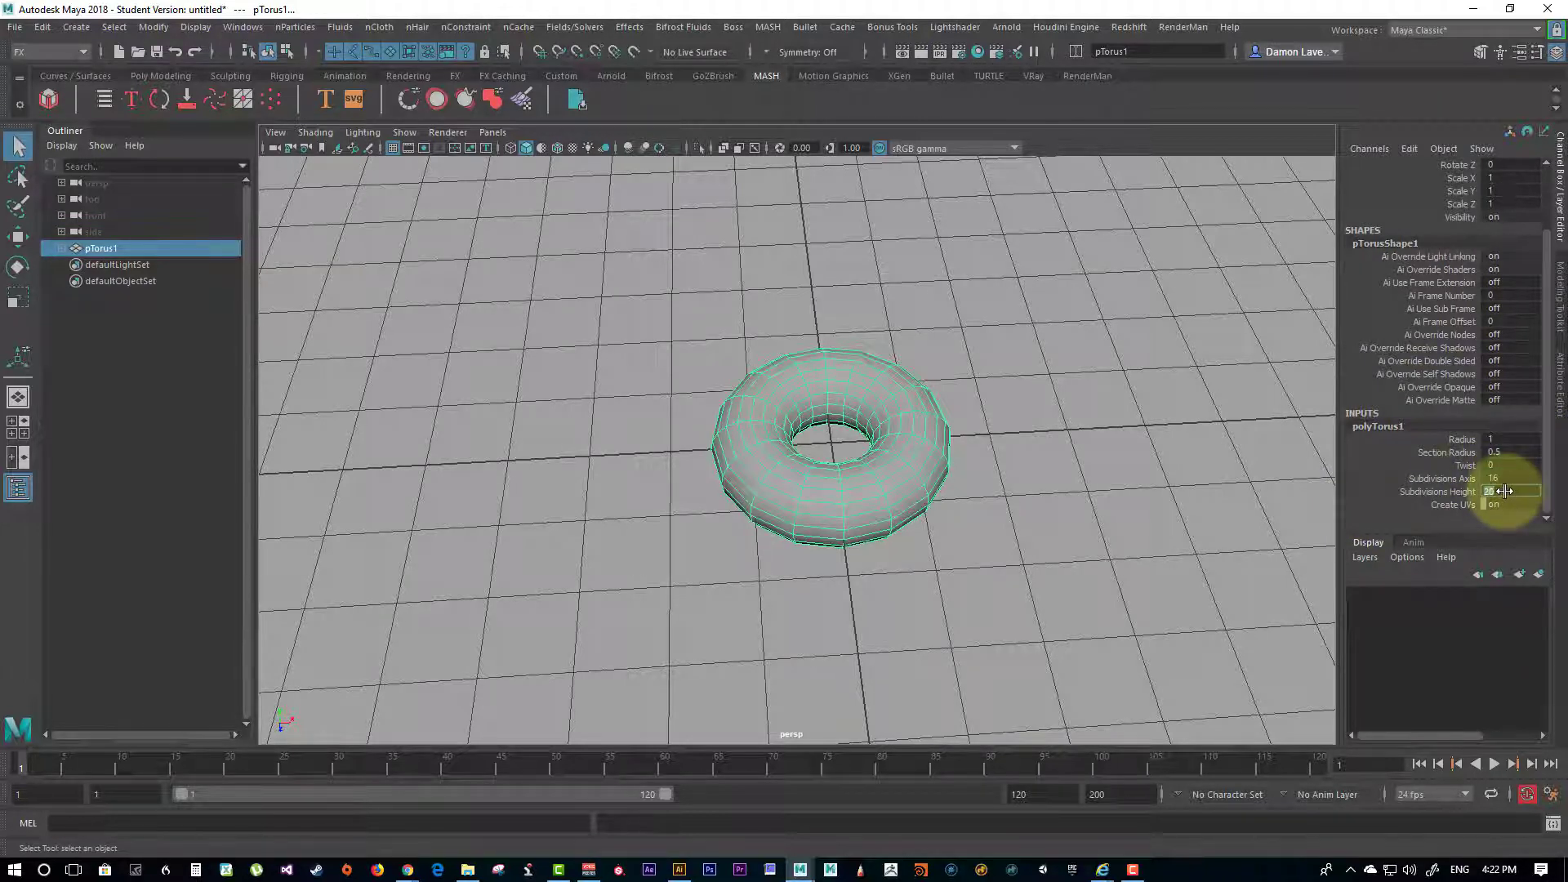
text(8)
key(Return)
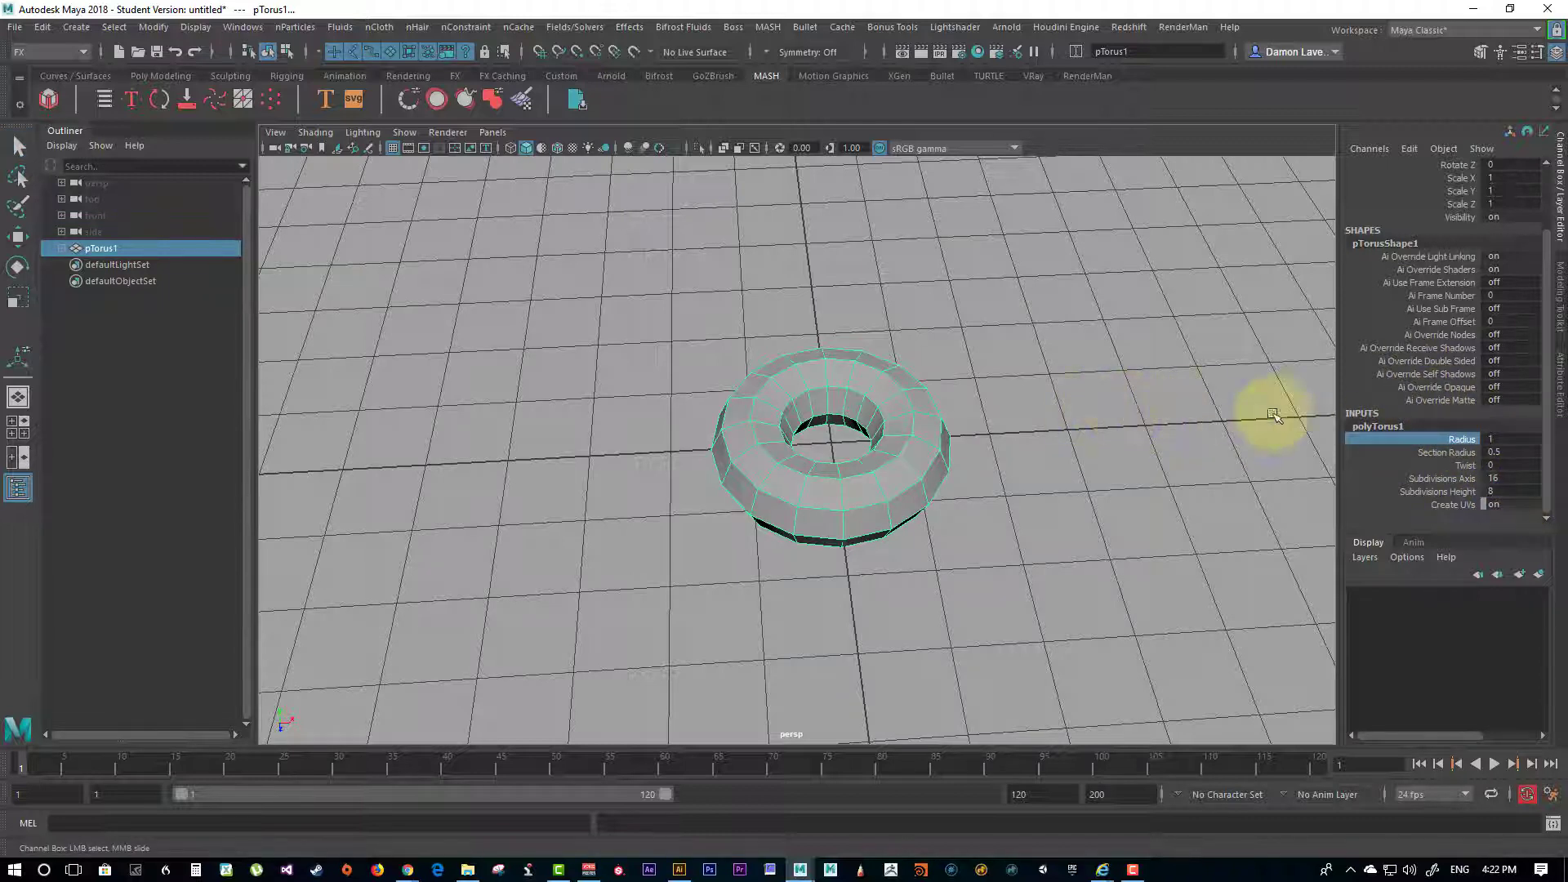
Step: Set the torus's Radius to 2 and reduce its Section Radius to 0.31
click(1482, 435)
click(1486, 438)
text(2)
key(Return)
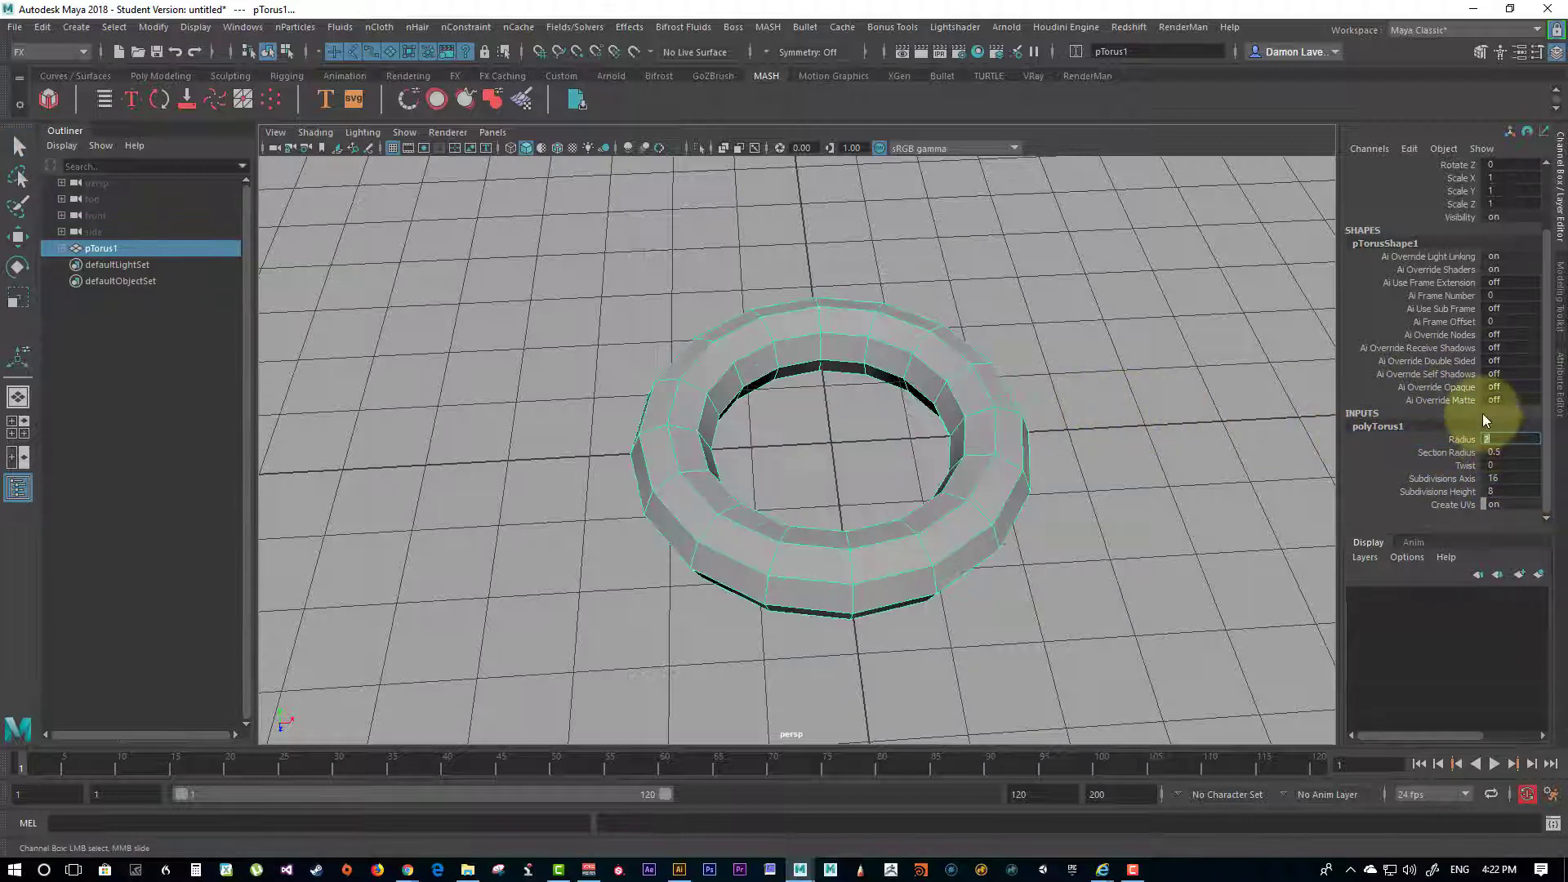
click(1459, 451)
middle_drag(1075, 385, 1057, 392)
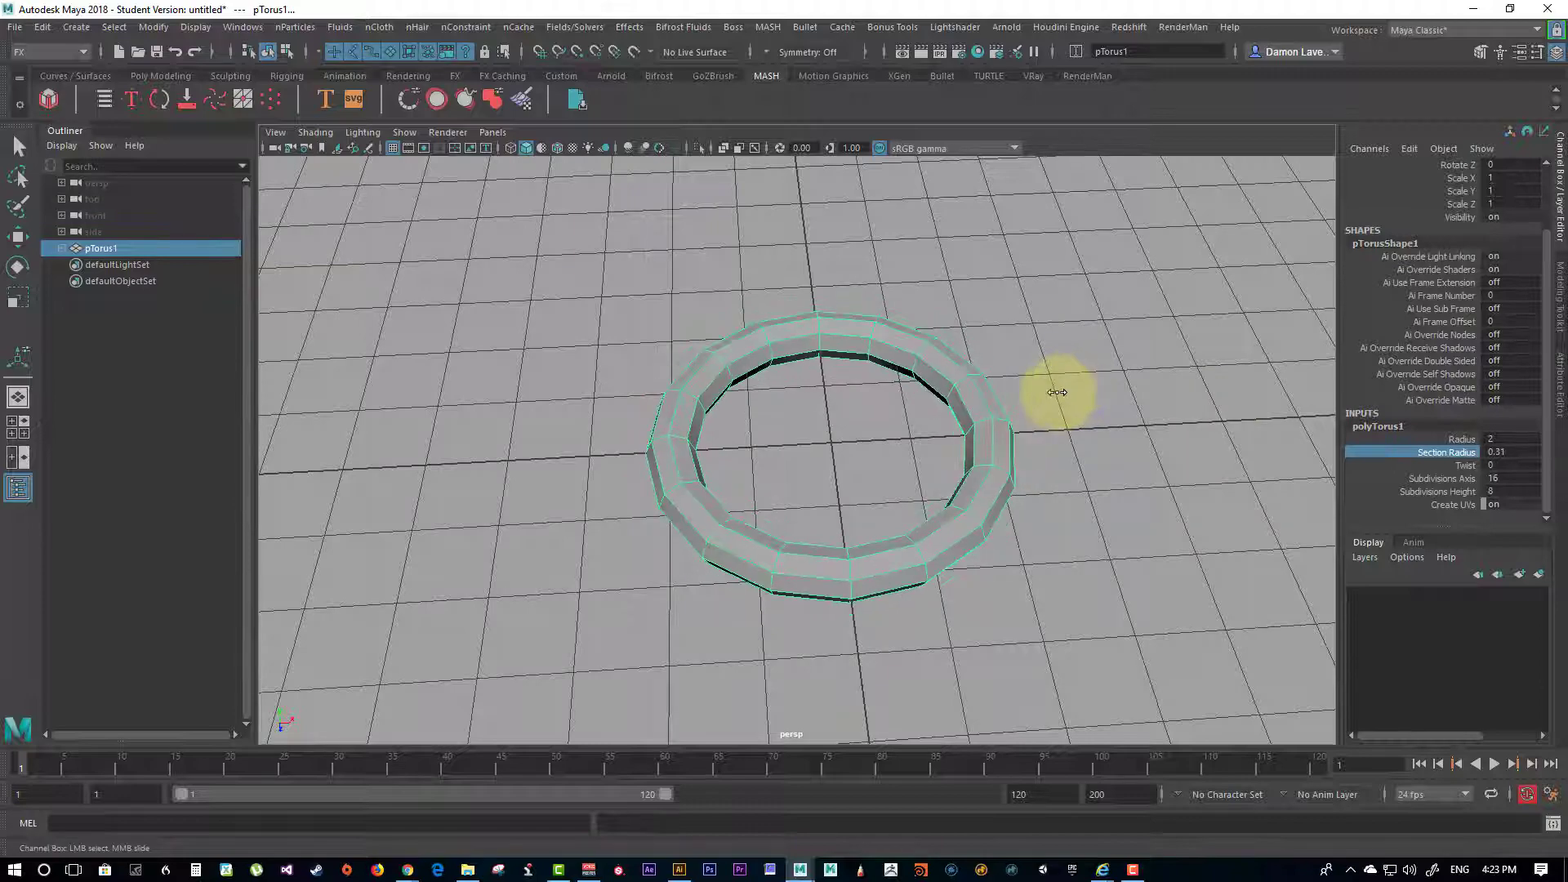
Step: Select the vertices at one side of the torus and turn on Soft Select, with a falloff reaching partway around the ring
alt+drag(980, 457, 865, 461)
right_drag(950, 367, 853, 351)
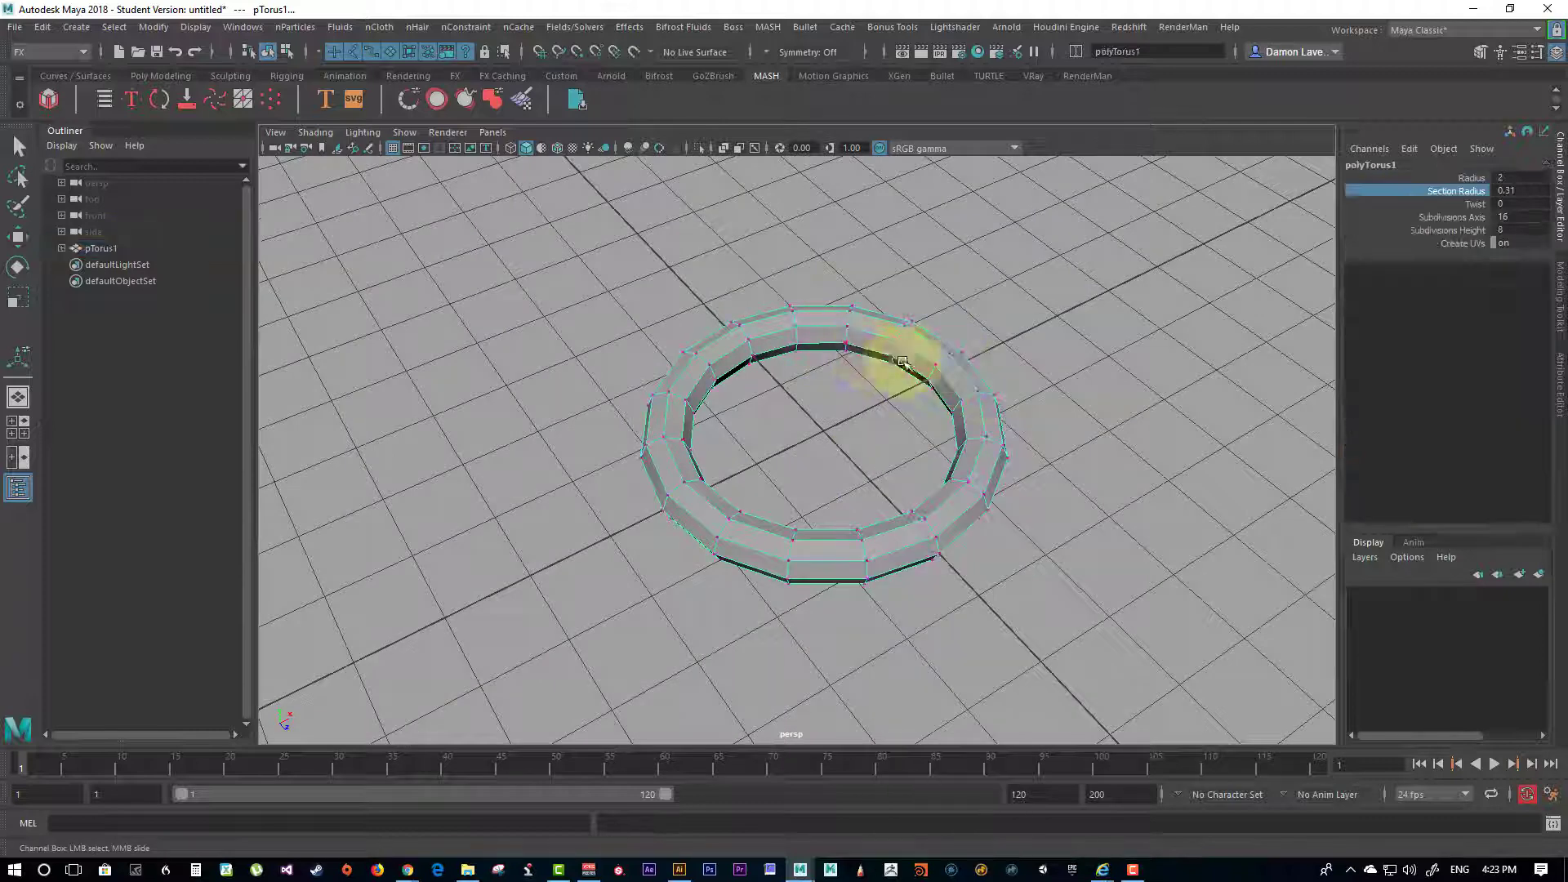
alt+drag(903, 350, 822, 337)
drag(768, 289, 862, 348)
key(b)
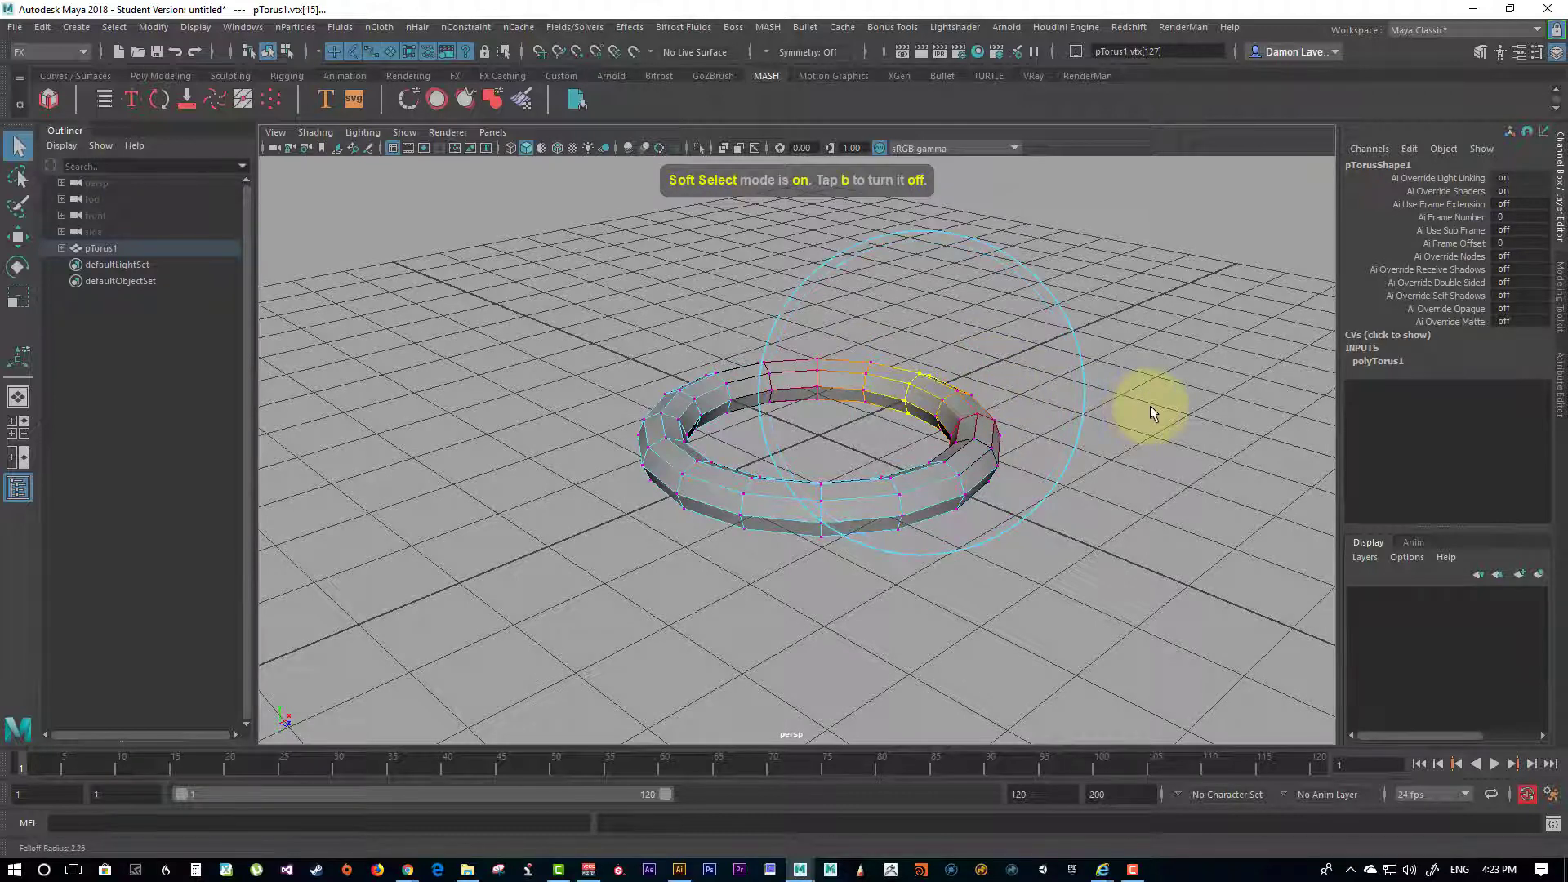
alt+drag(1166, 514, 869, 189)
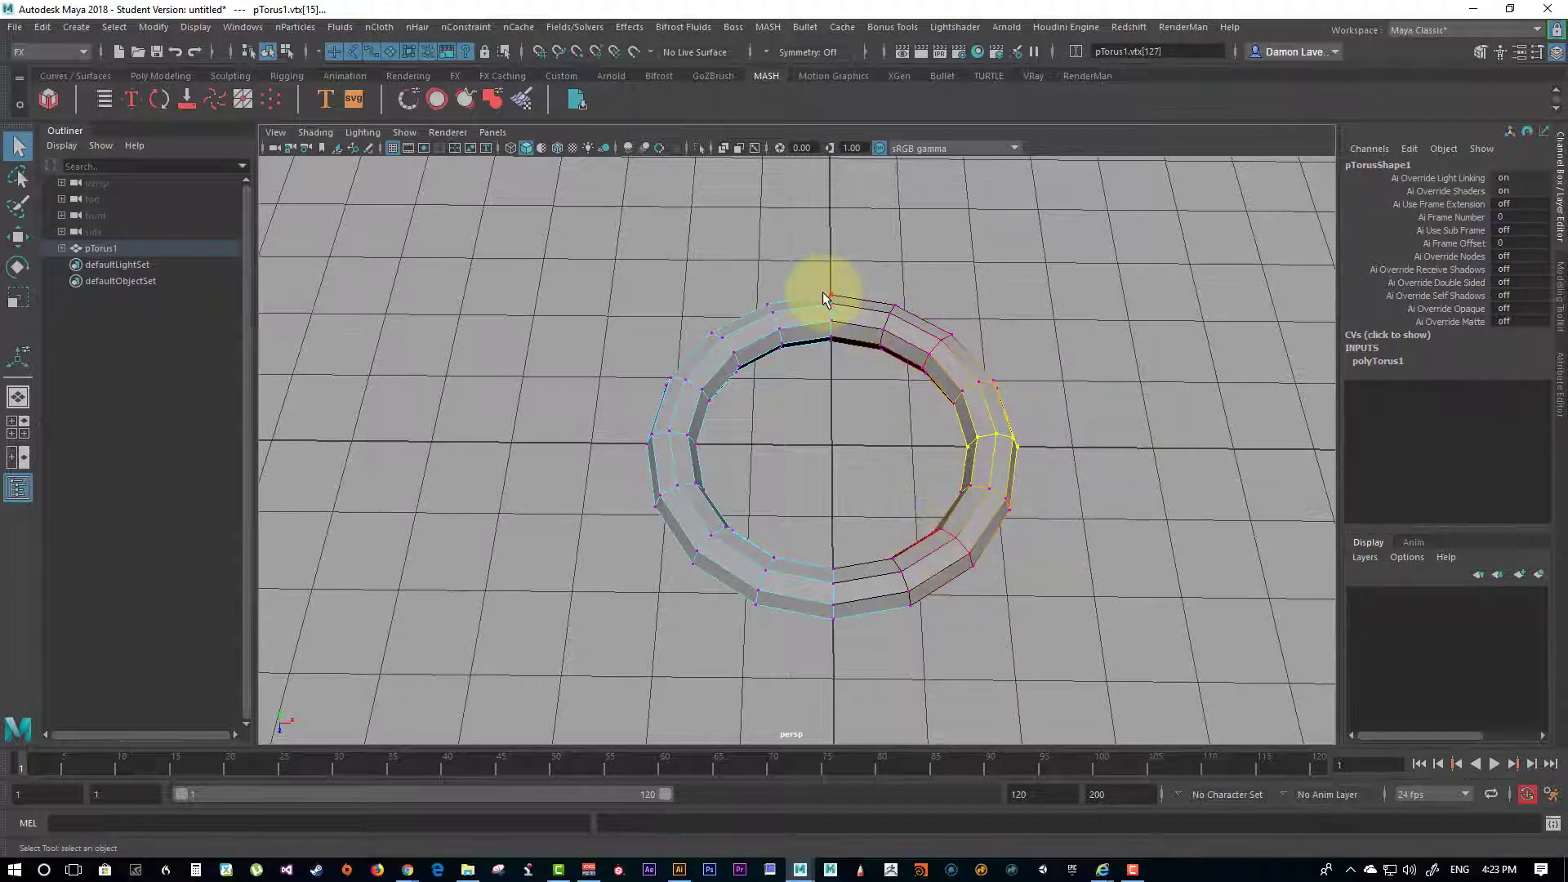
Step: Try rotating the soft-selected vertices to twist that side of the torus, and undo the rotations
key(e)
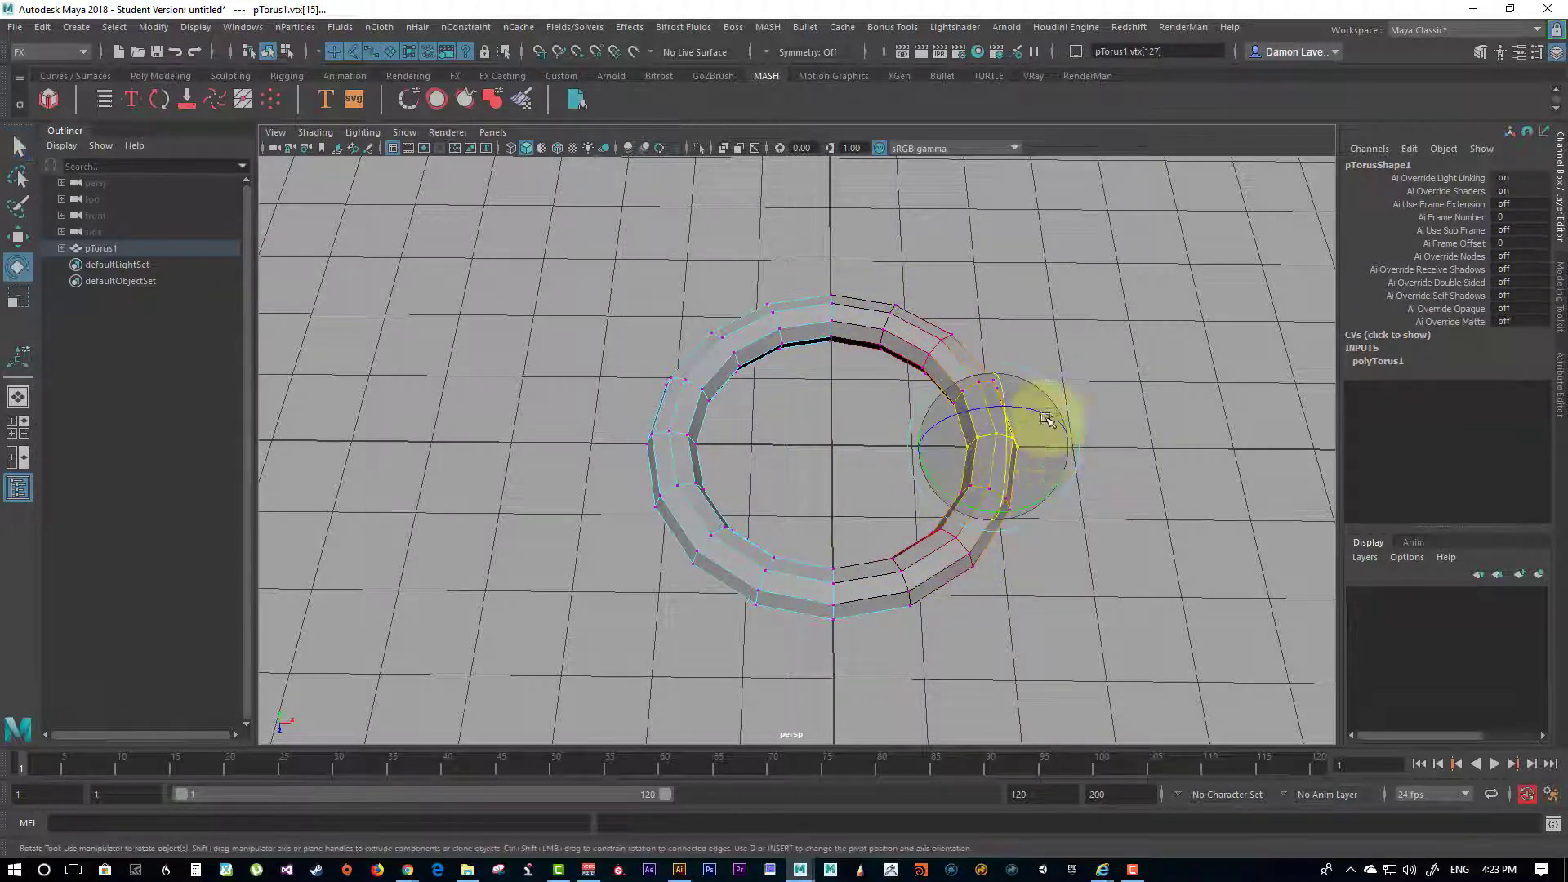
drag(1005, 442, 1017, 382)
alt+drag(1155, 483, 1031, 425)
mouse_move(892, 444)
mouse_down()
mouse_move(882, 434)
mouse_move(902, 427)
mouse_move(890, 434)
mouse_up()
key(ctrl+z)
key(ctrl+z)
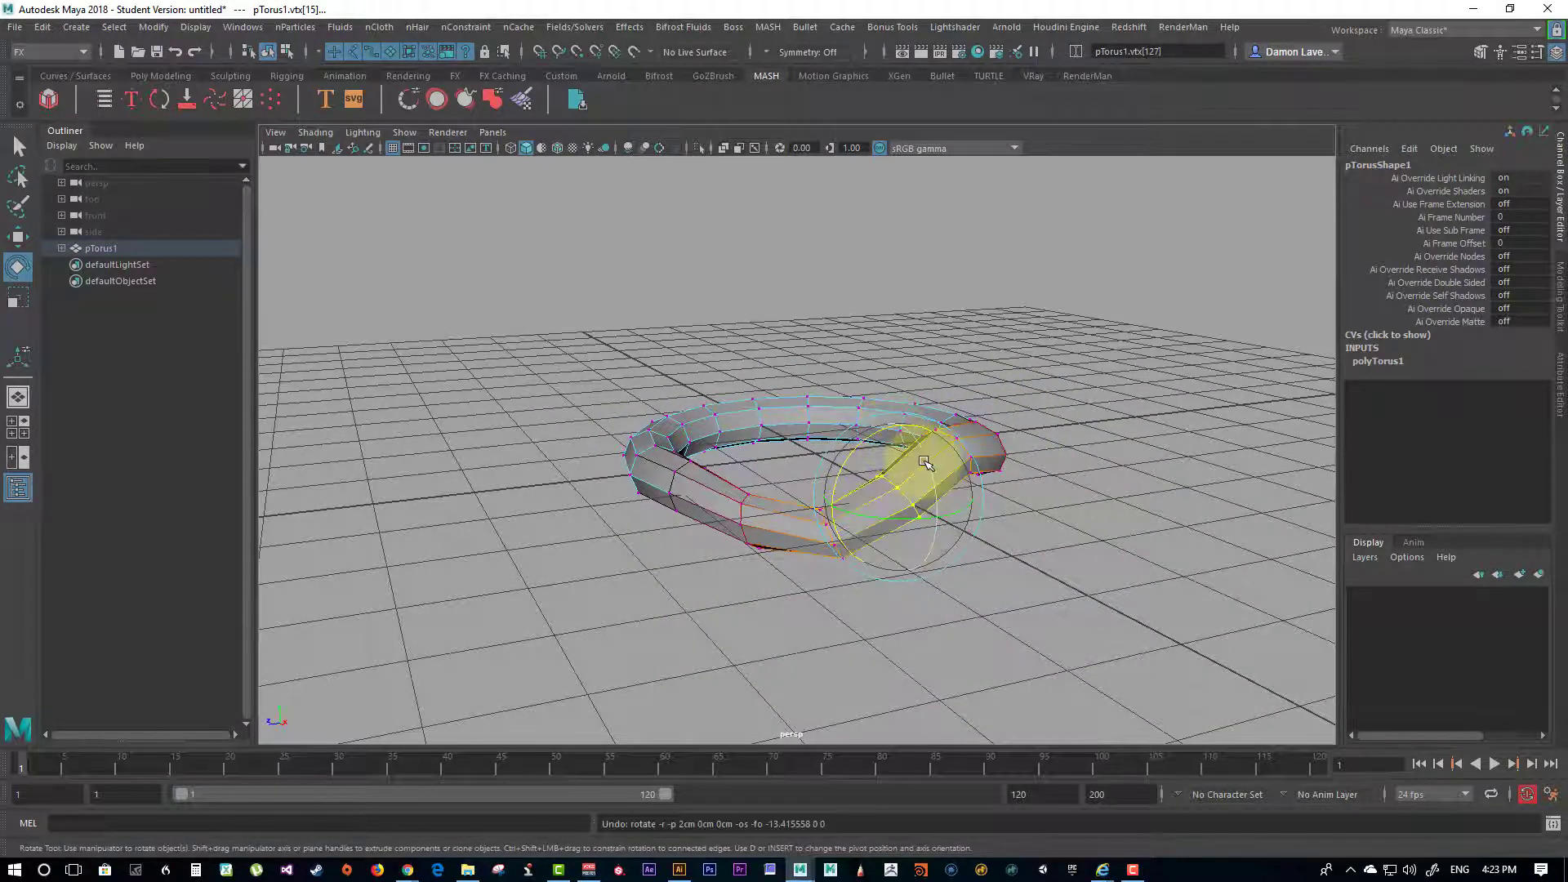
key(ctrl+z)
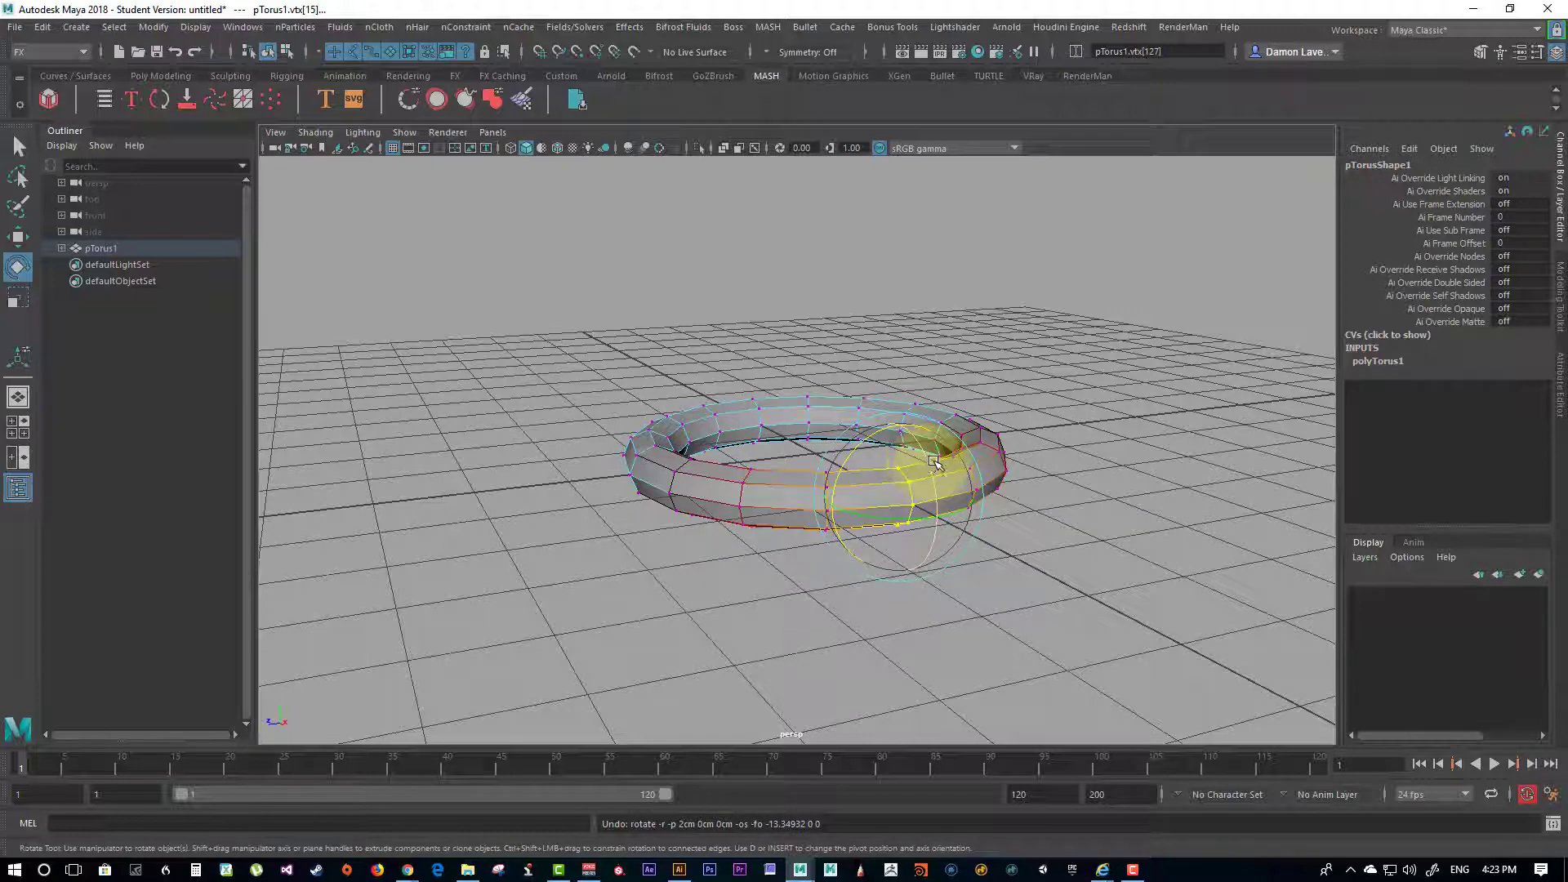
Step: Rotate the soft-selected vertices, and select and rotate those on the opposite side, to bend the torus into a twisted link
drag(935, 462, 1042, 479)
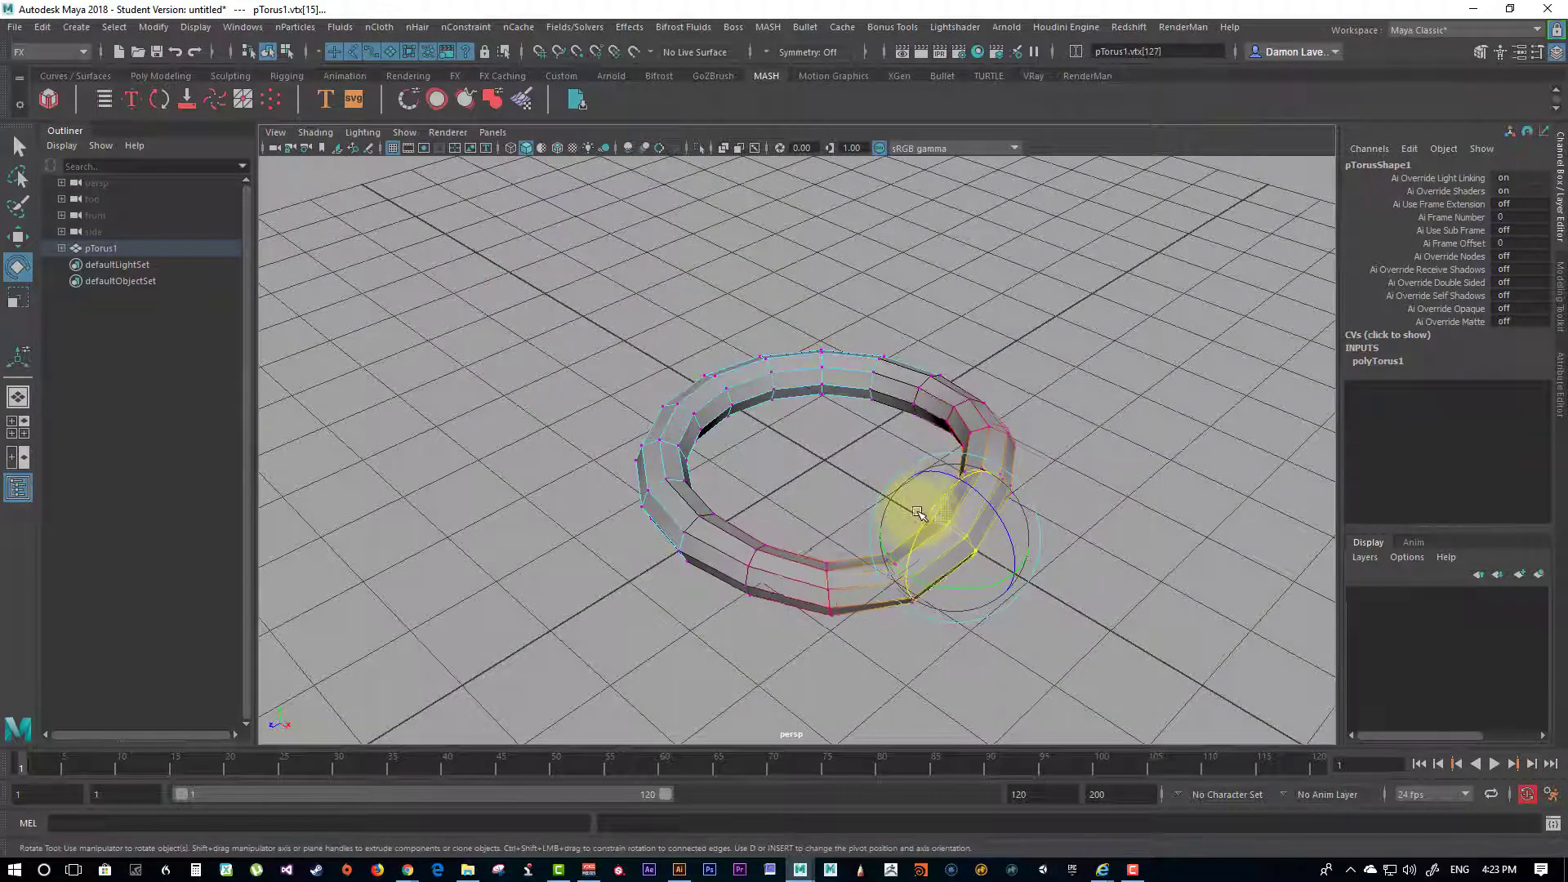
alt+drag(912, 517, 707, 483)
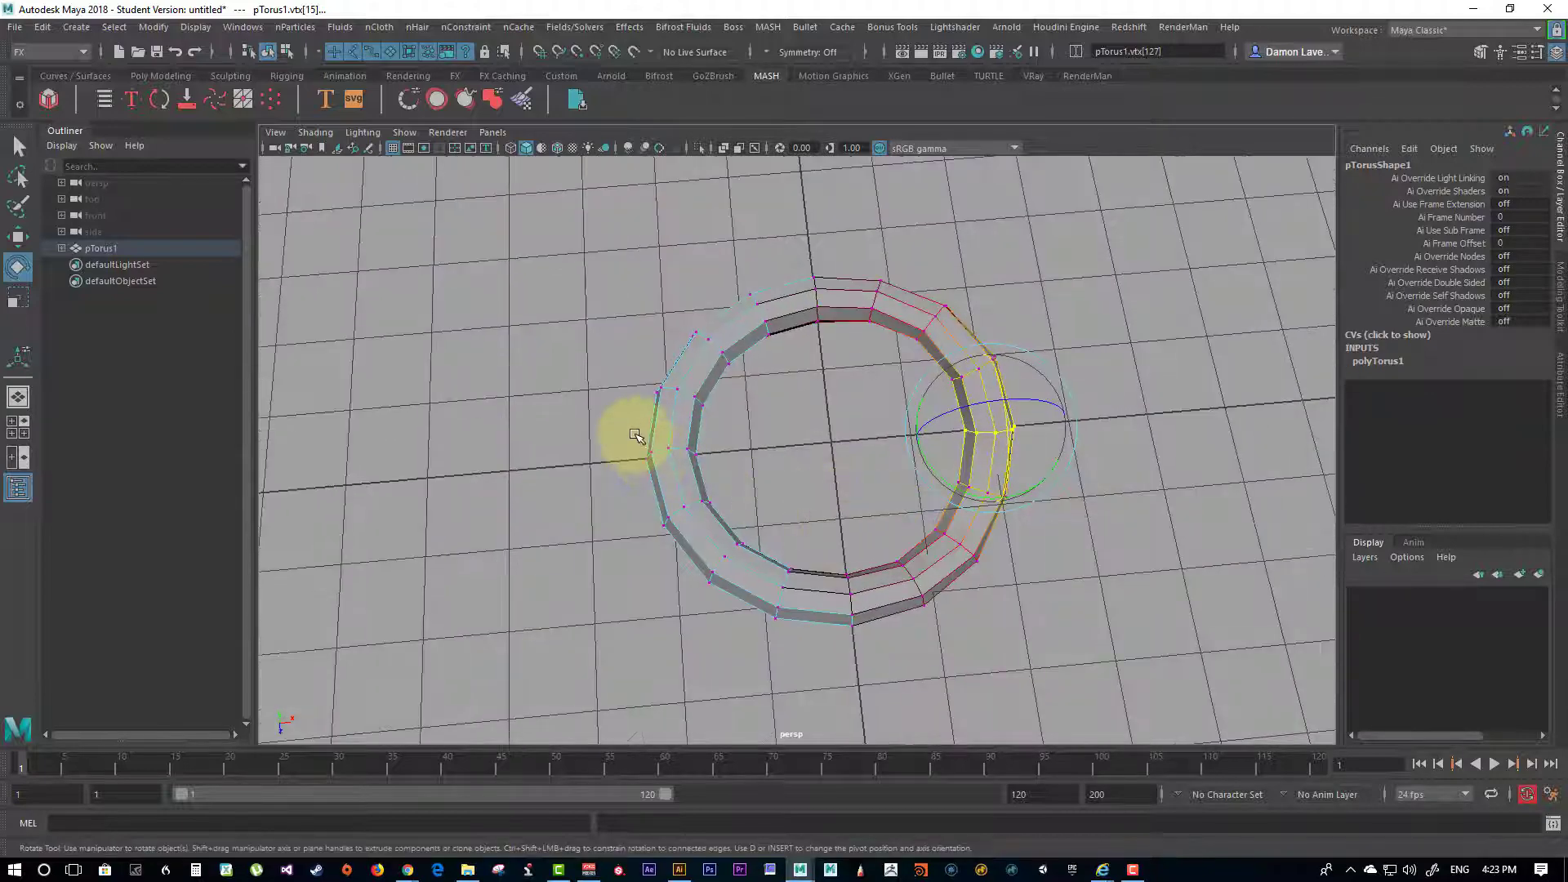
drag(634, 433, 917, 367)
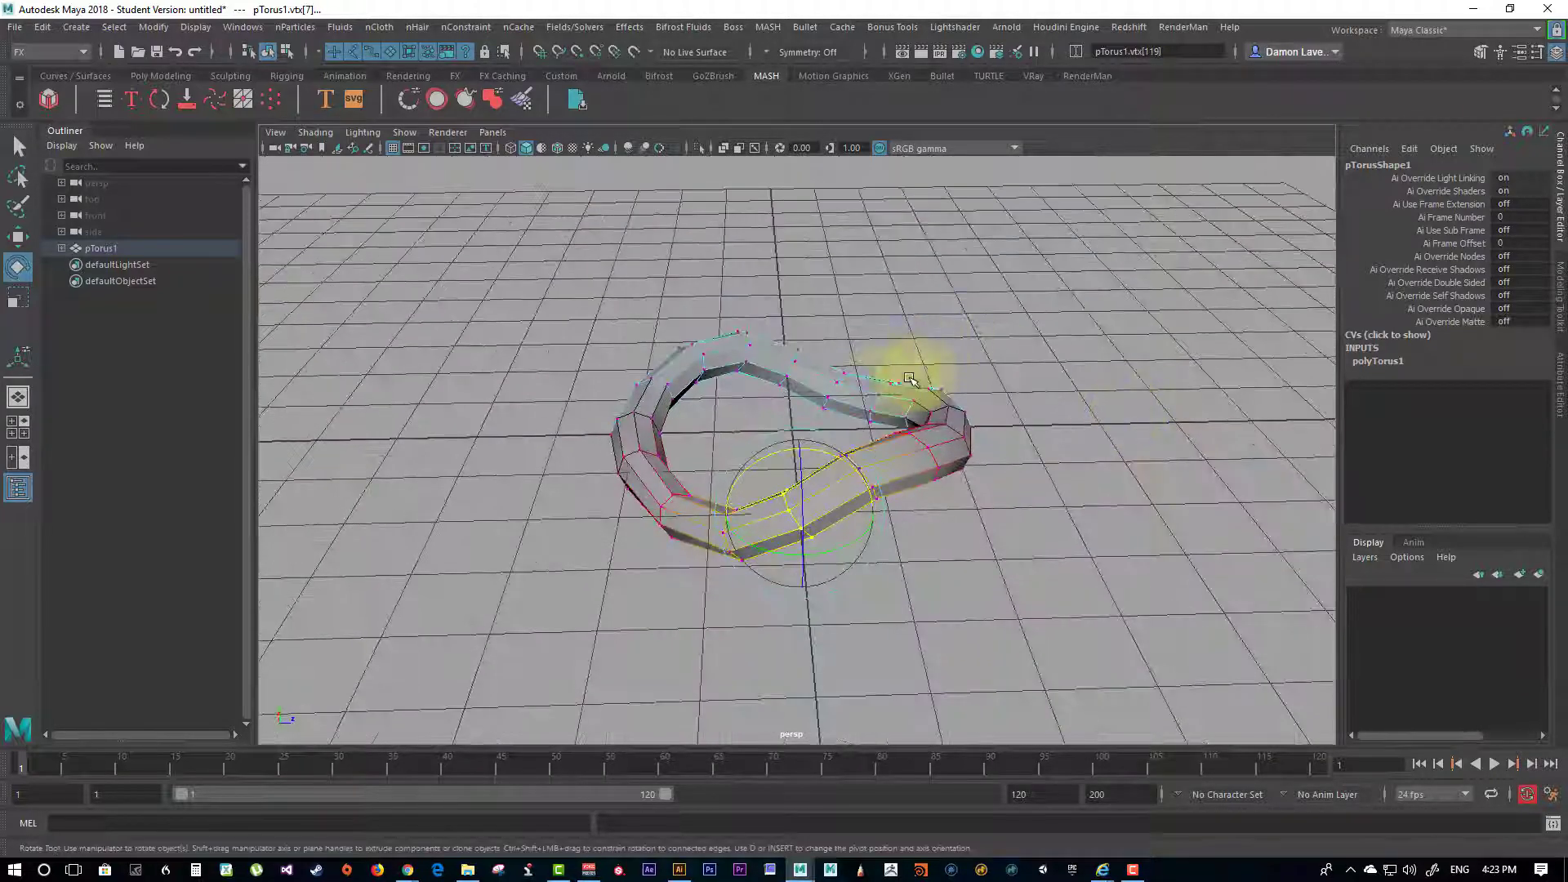
Step: Return to object mode, select the twisted torus and smooth it with 1 division
right_drag(878, 341, 1013, 253)
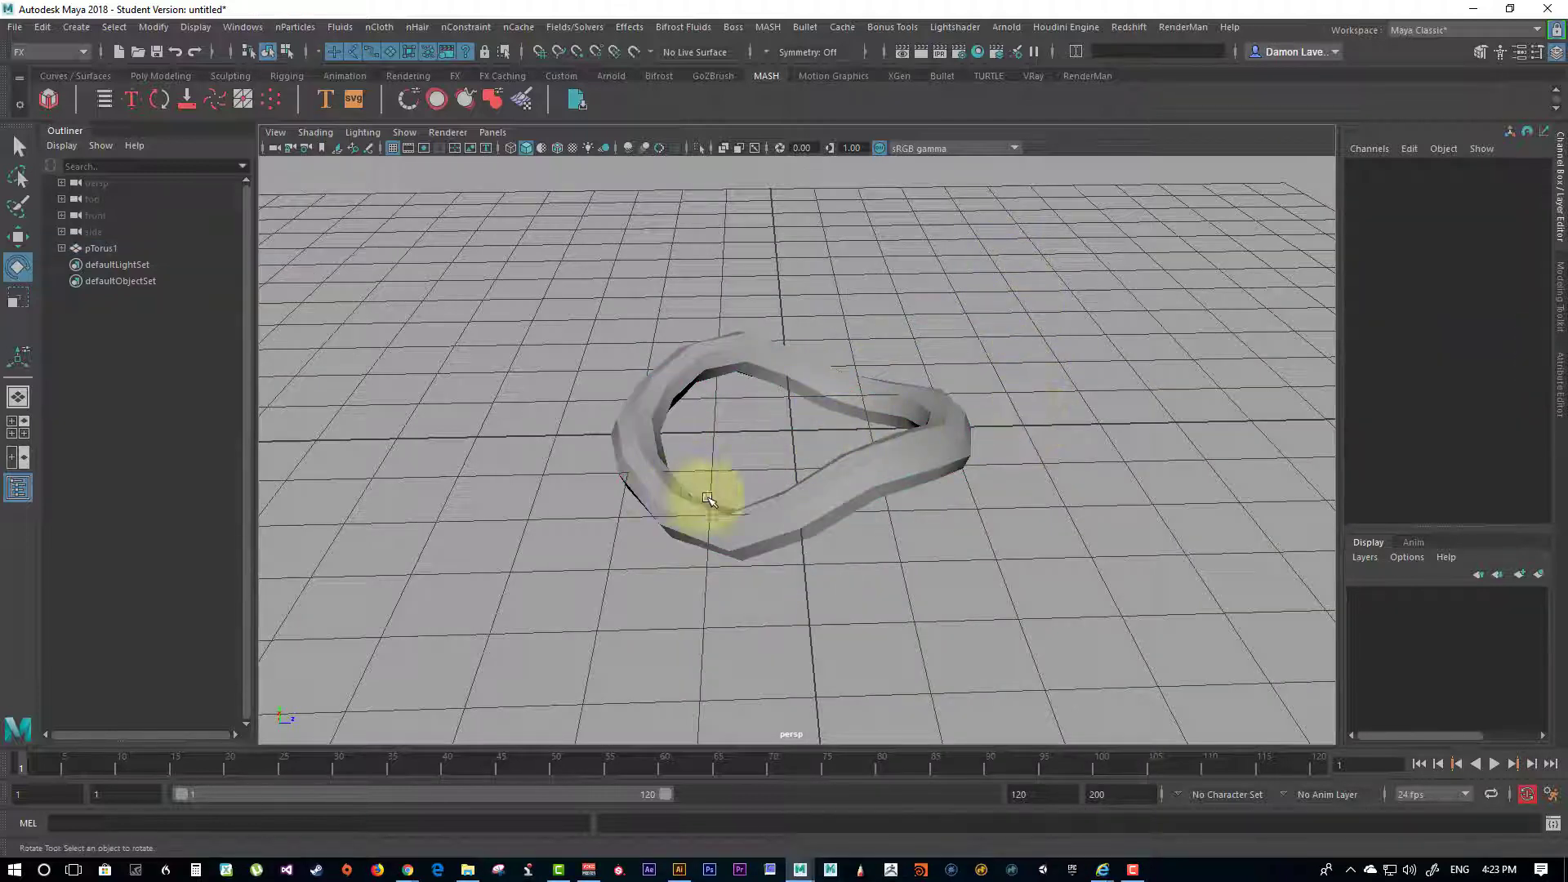
click(707, 498)
alt+drag(977, 454, 1058, 315)
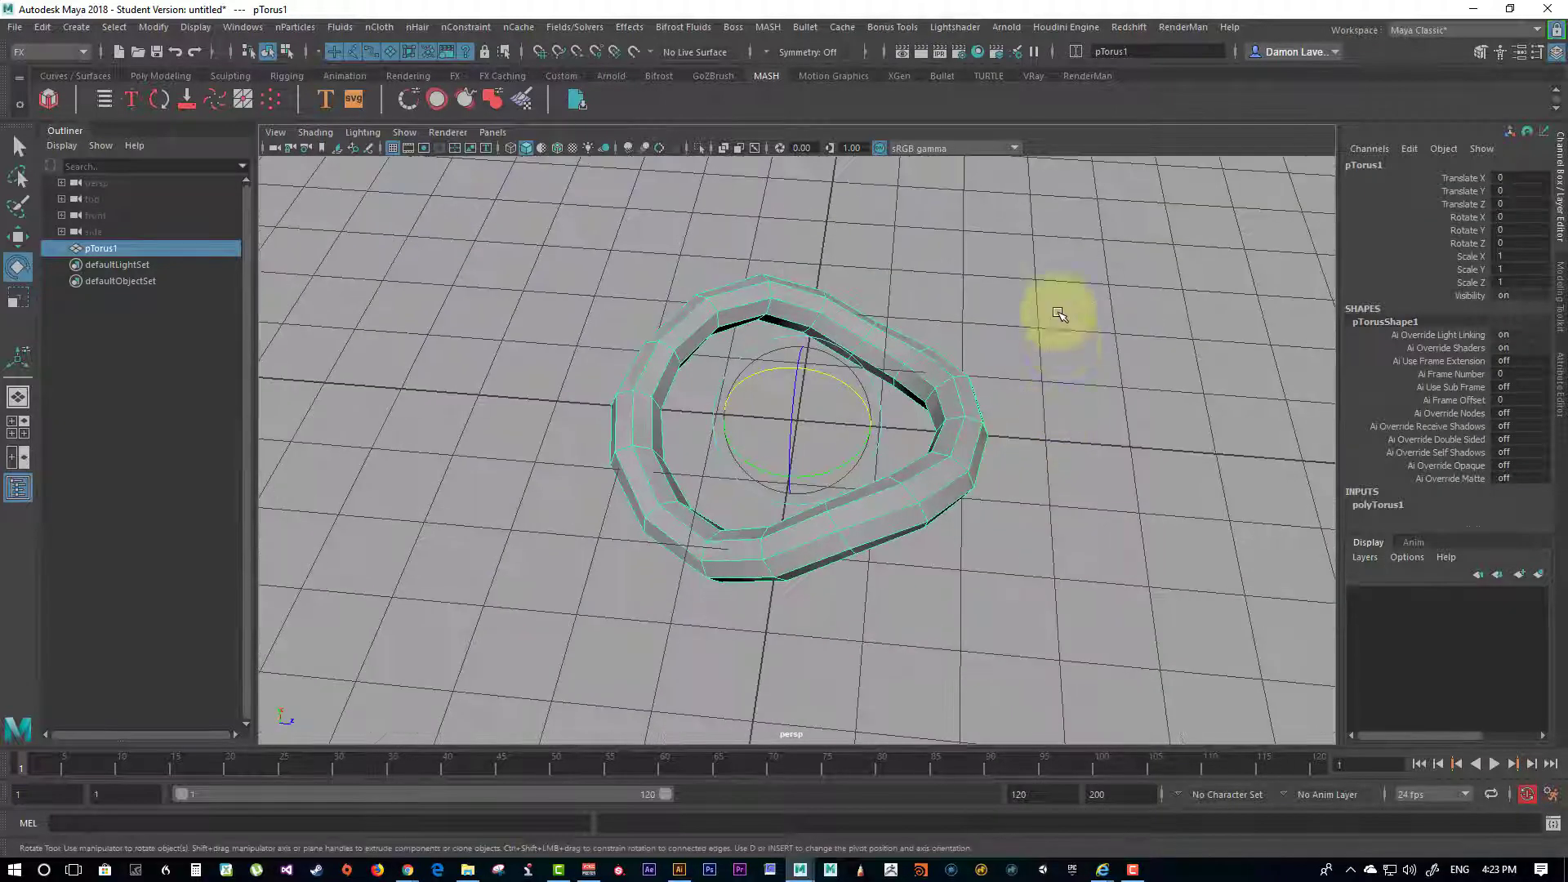
shift+right_drag(1062, 239, 1064, 239)
shift+right_drag(1006, 335, 1005, 336)
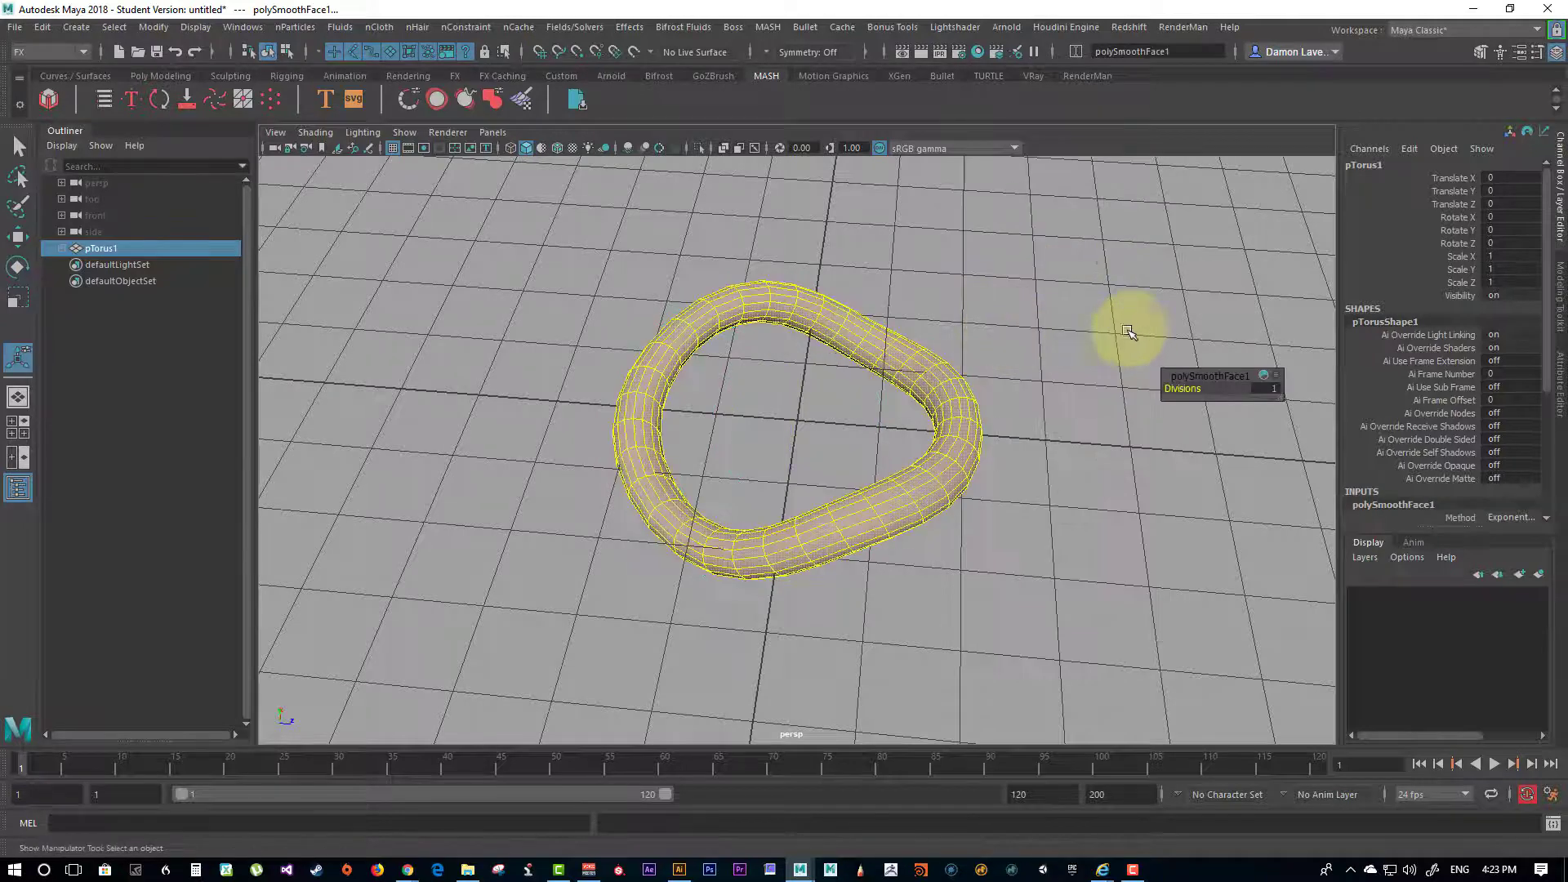
alt+drag(1119, 326, 971, 404)
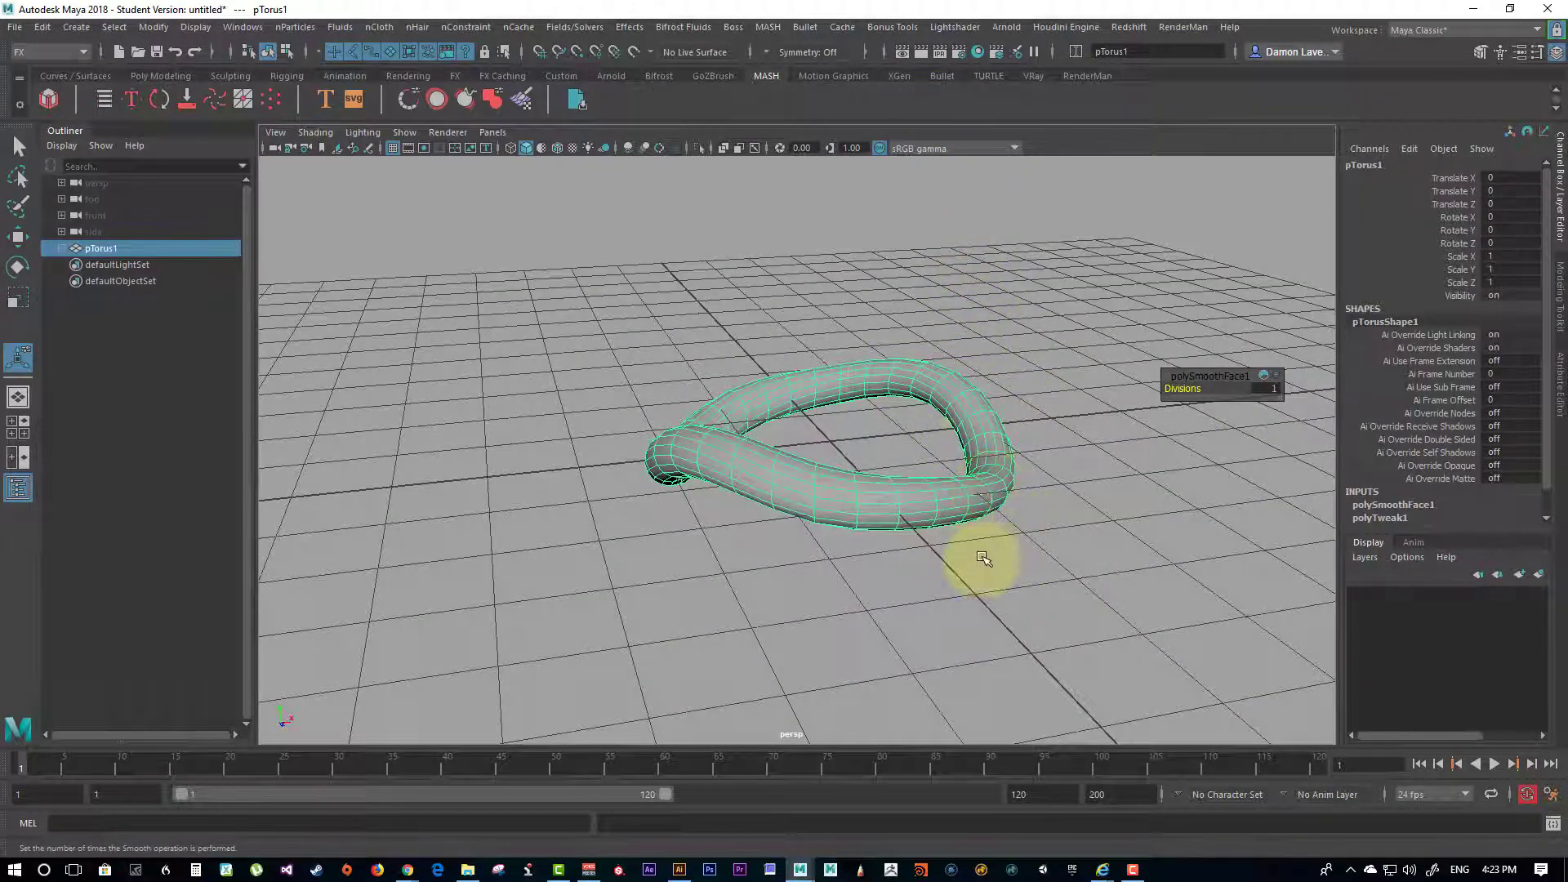
alt+drag(926, 372, 900, 600)
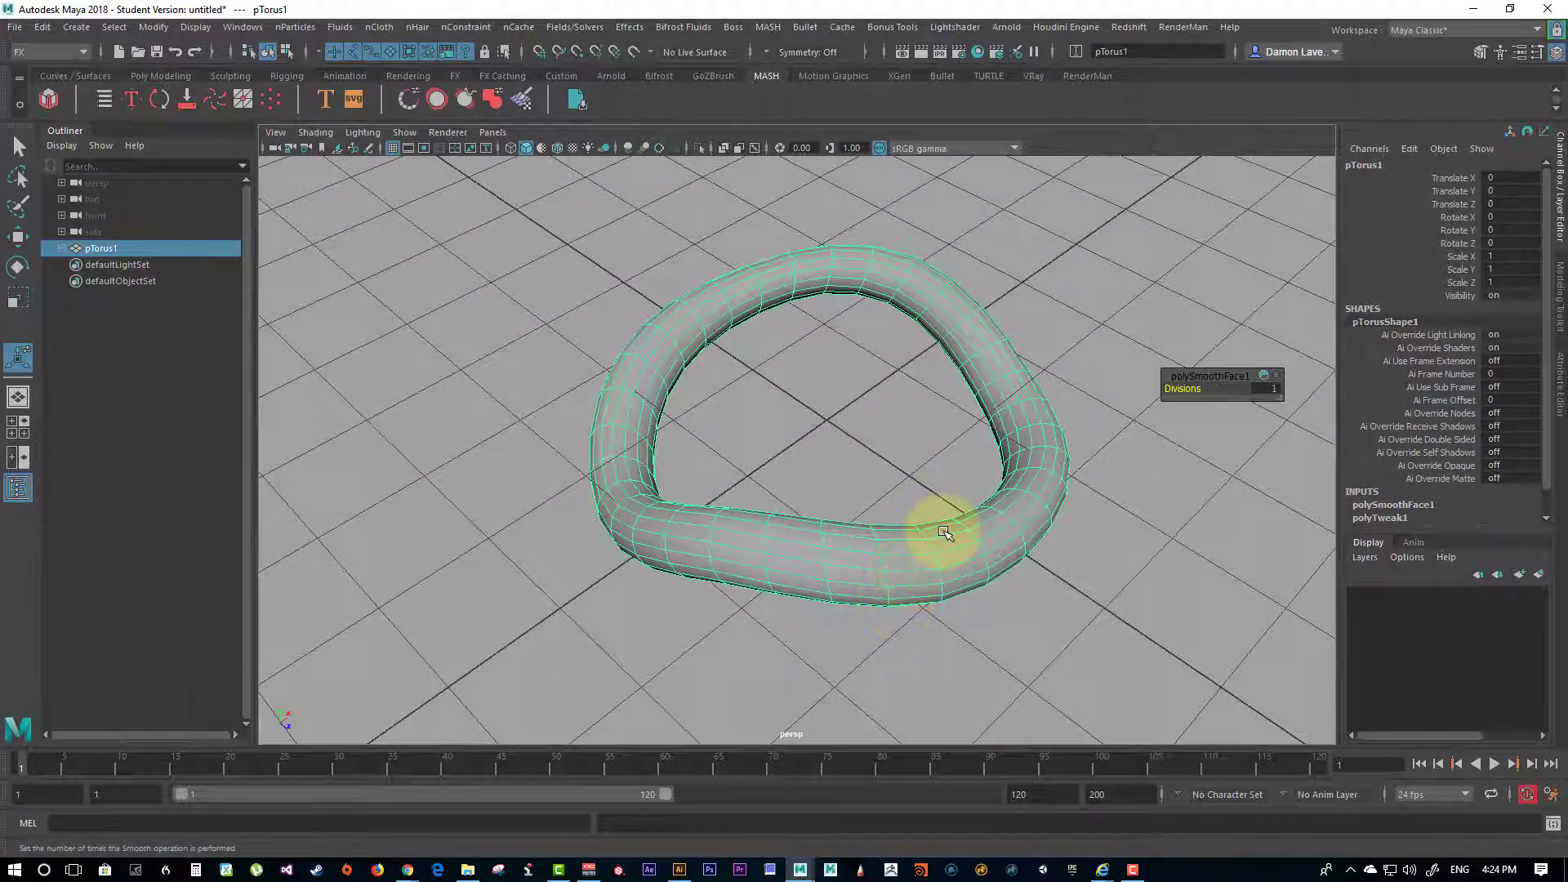
Step: Create a MASH network from the selected torus ring to duplicate it in a row
alt+drag(1002, 488, 731, 395)
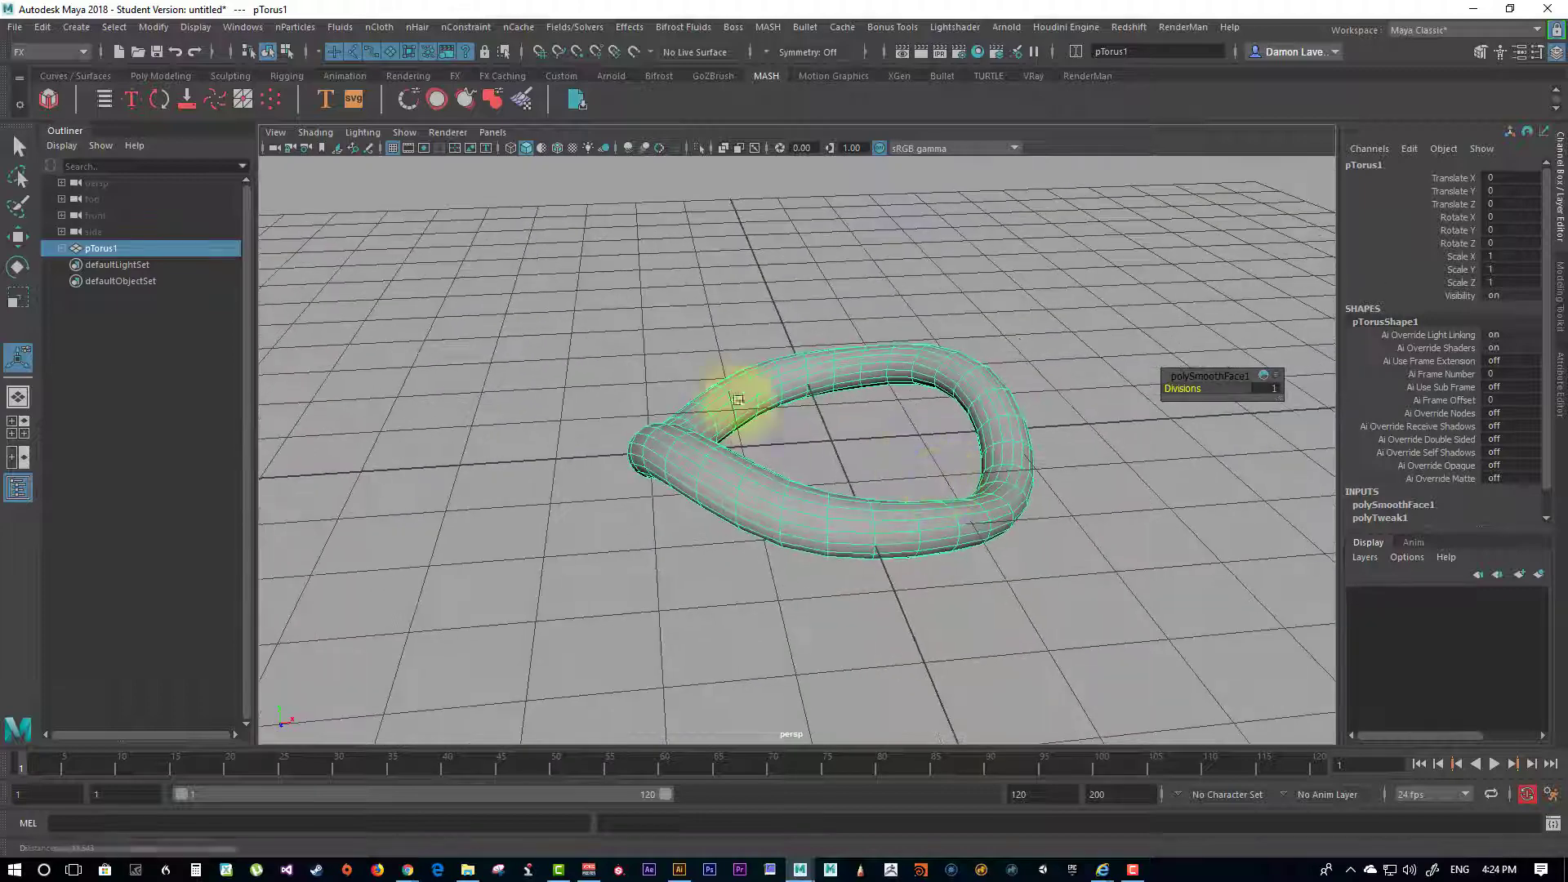
click(47, 100)
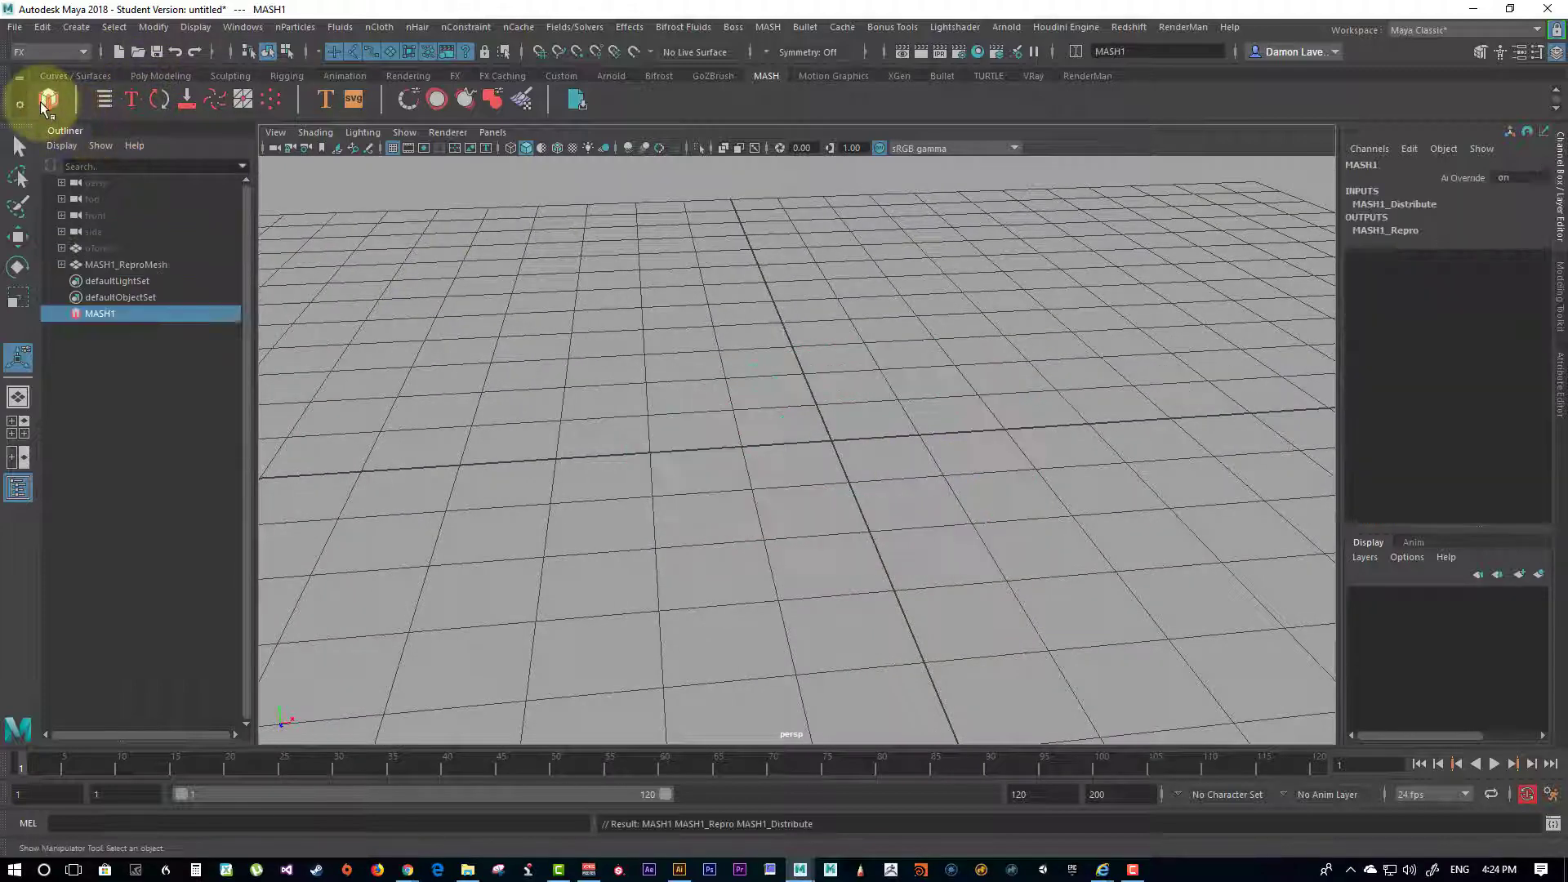
alt+drag(1075, 479, 713, 560)
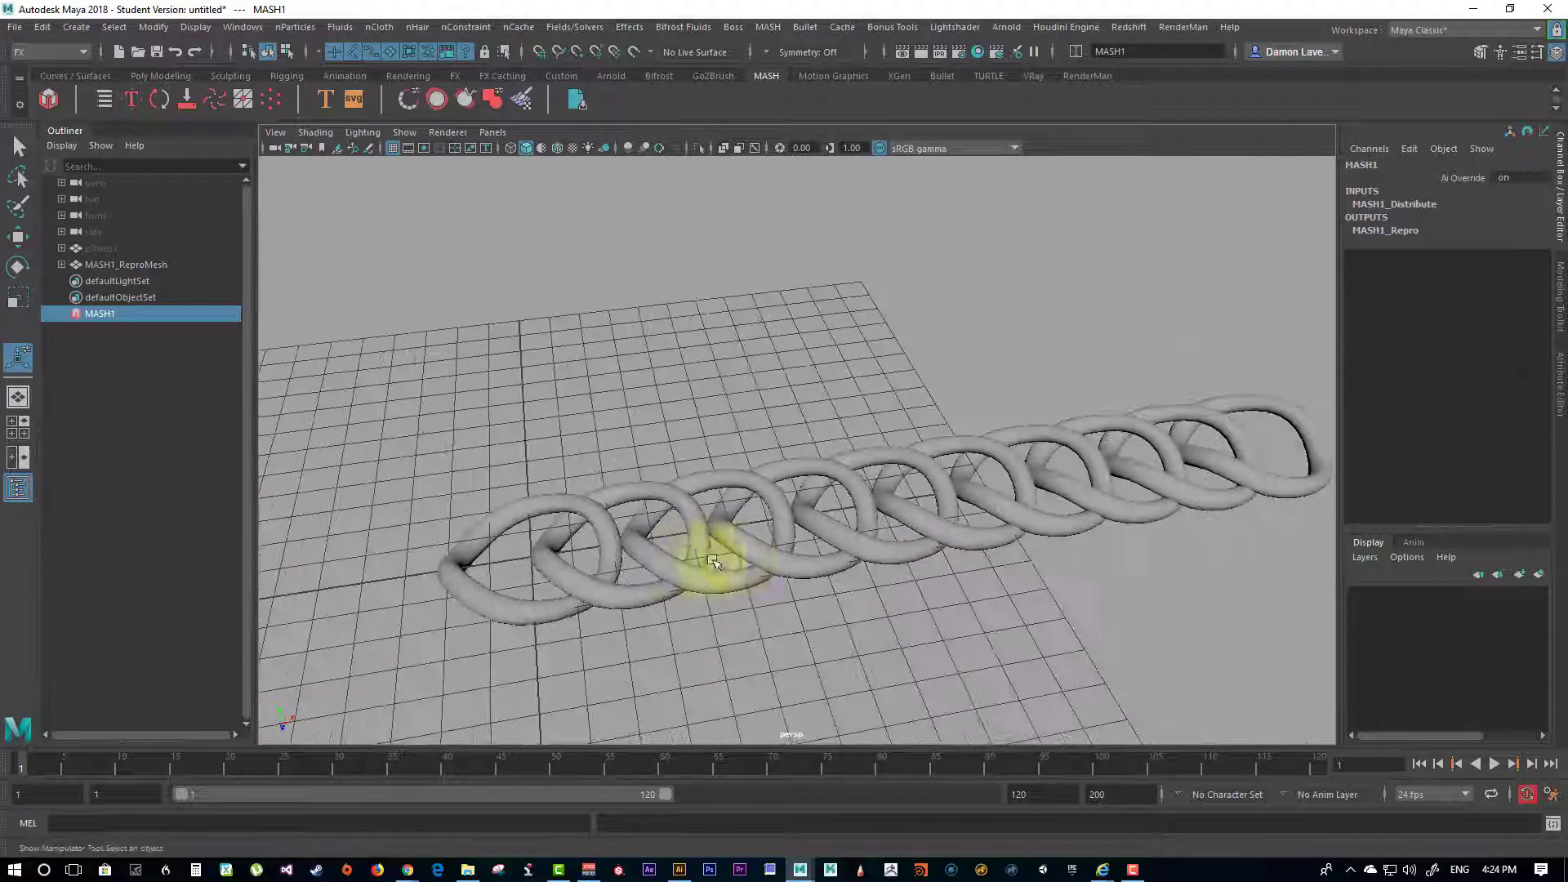
alt+drag(851, 554, 752, 550)
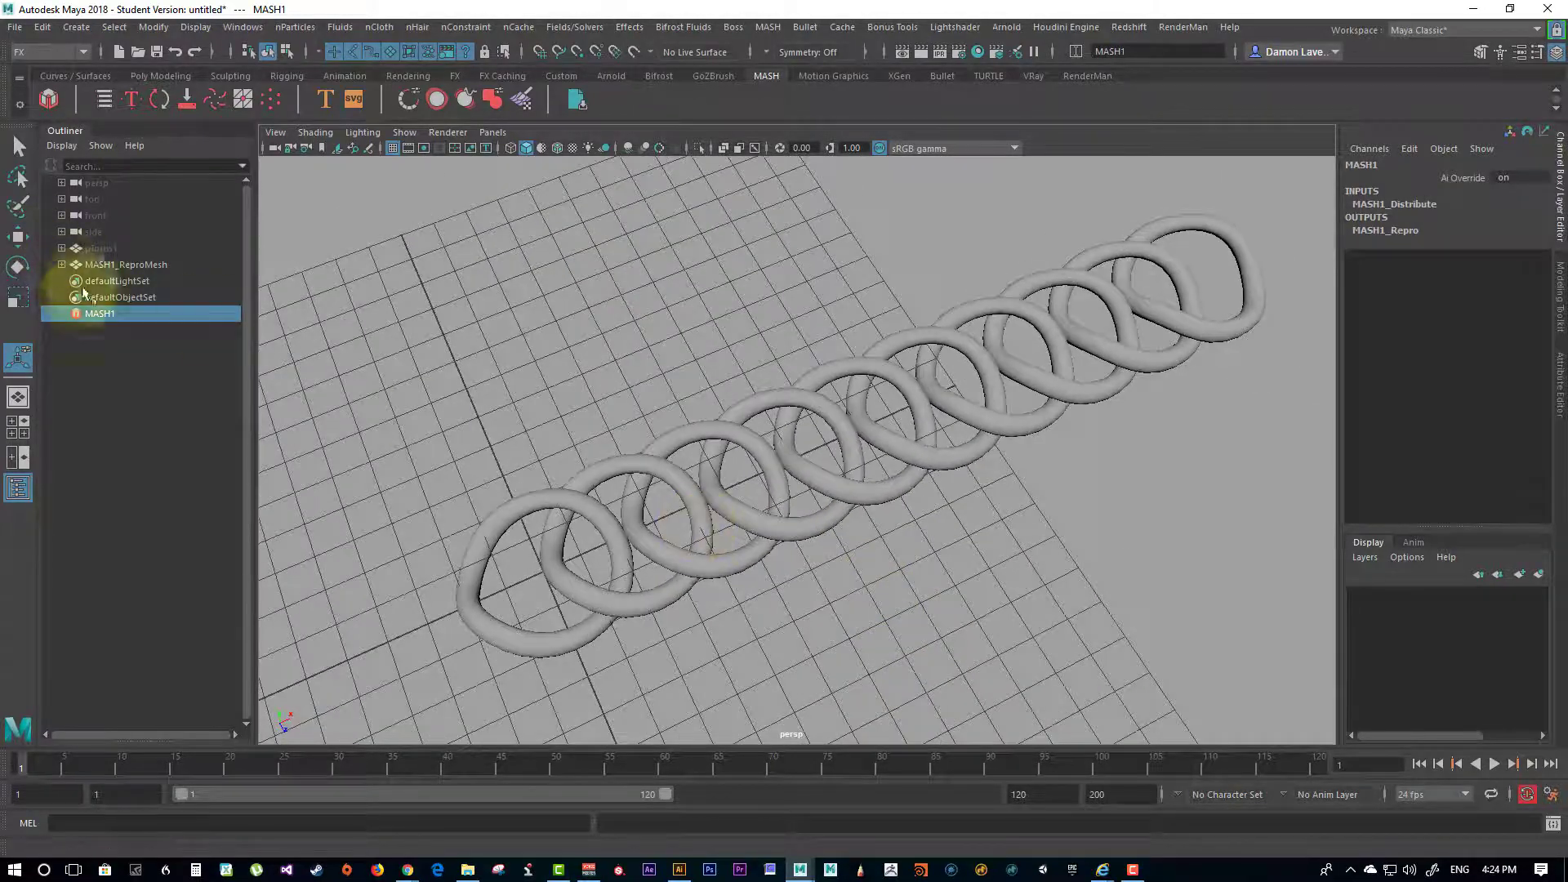
alt+drag(805, 413, 560, 385)
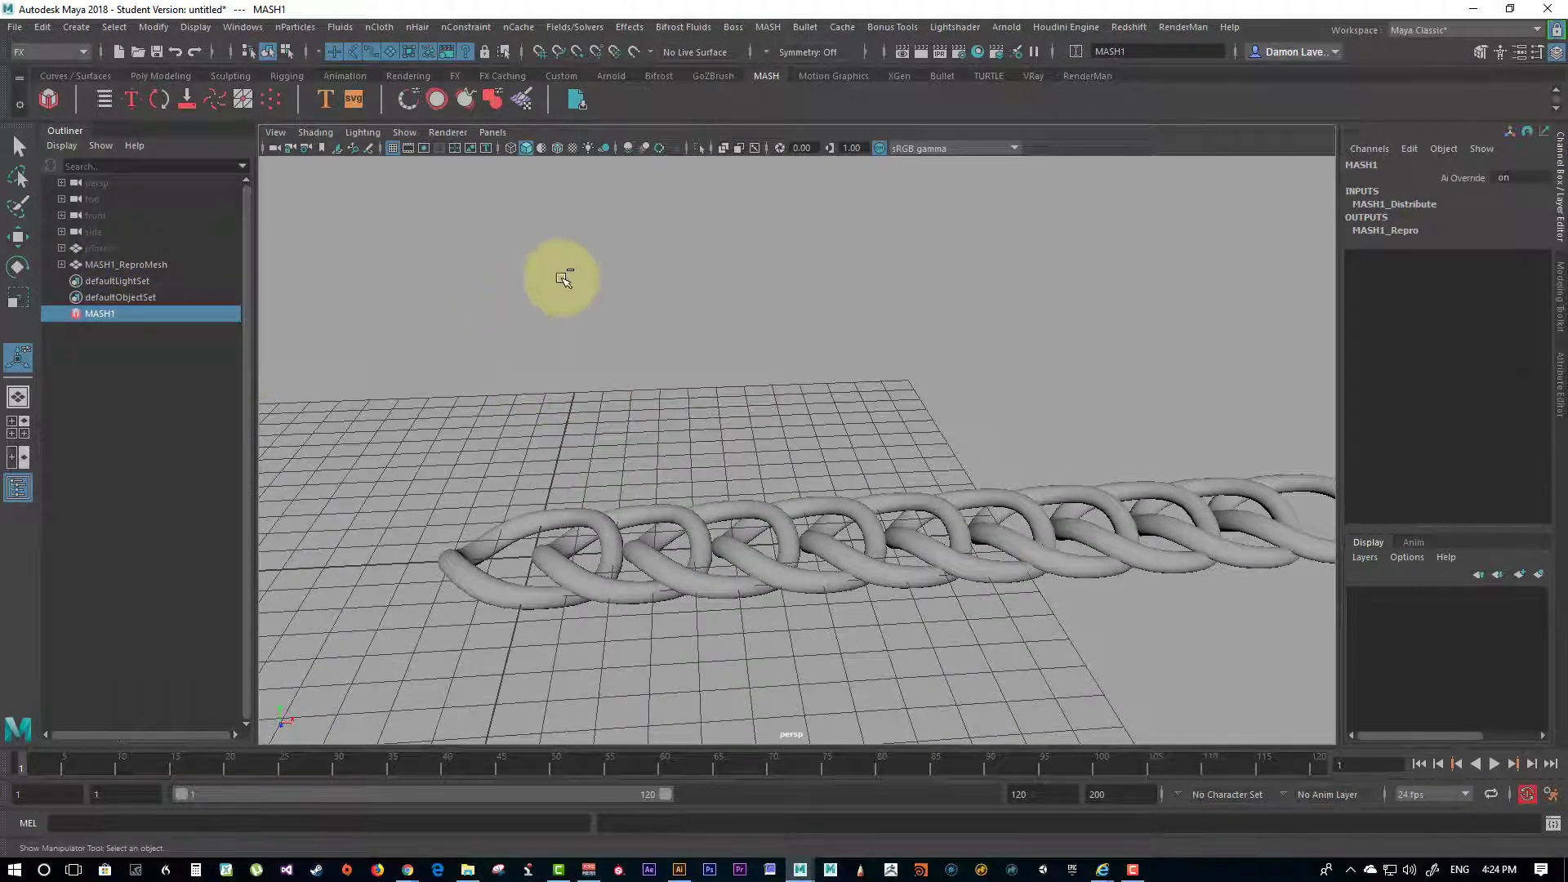
Step: Open the MASH network's Distribute attributes and increase Distance X to about 29.5 so the rings interlock like a chain
key(ctrl+a)
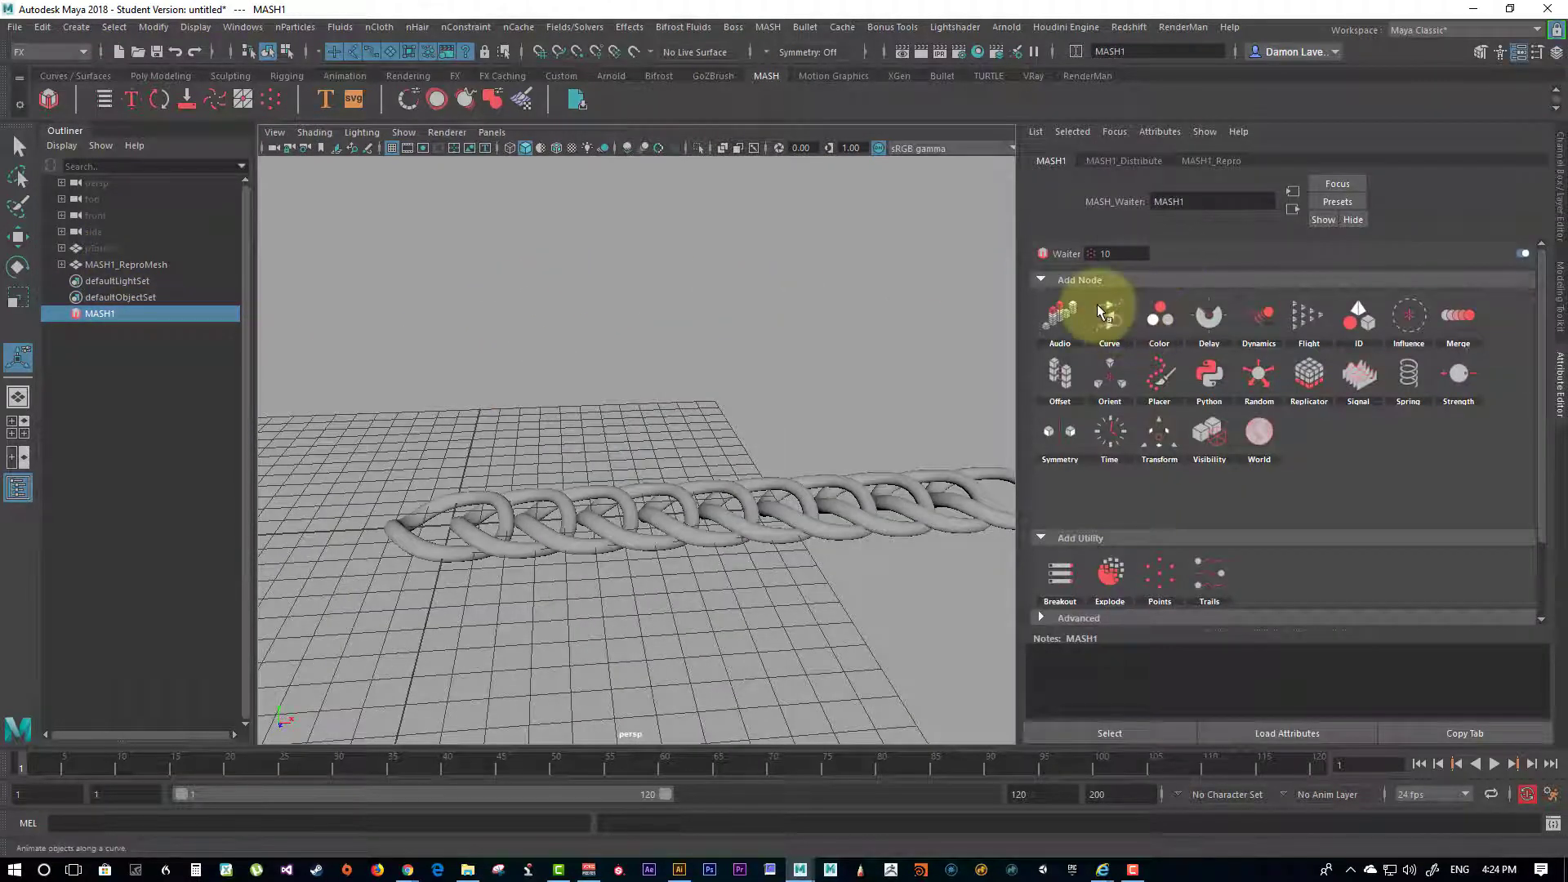
click(1102, 160)
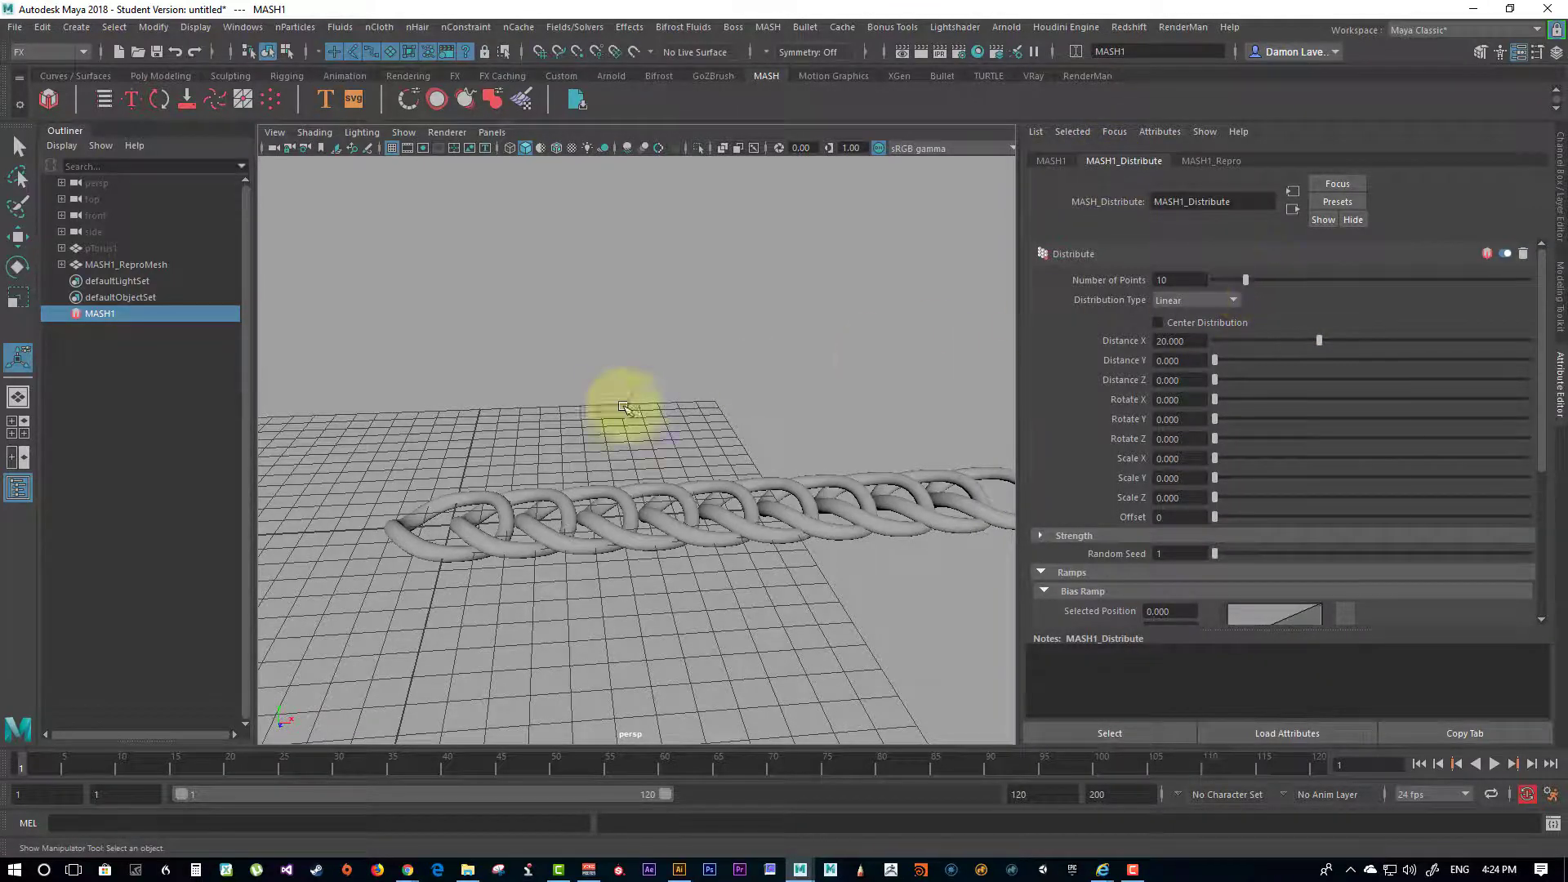
alt+drag(625, 407, 784, 458)
drag(1320, 341, 1367, 344)
alt+drag(881, 597, 746, 433)
alt+right_drag(746, 434, 820, 406)
alt+drag(820, 406, 595, 426)
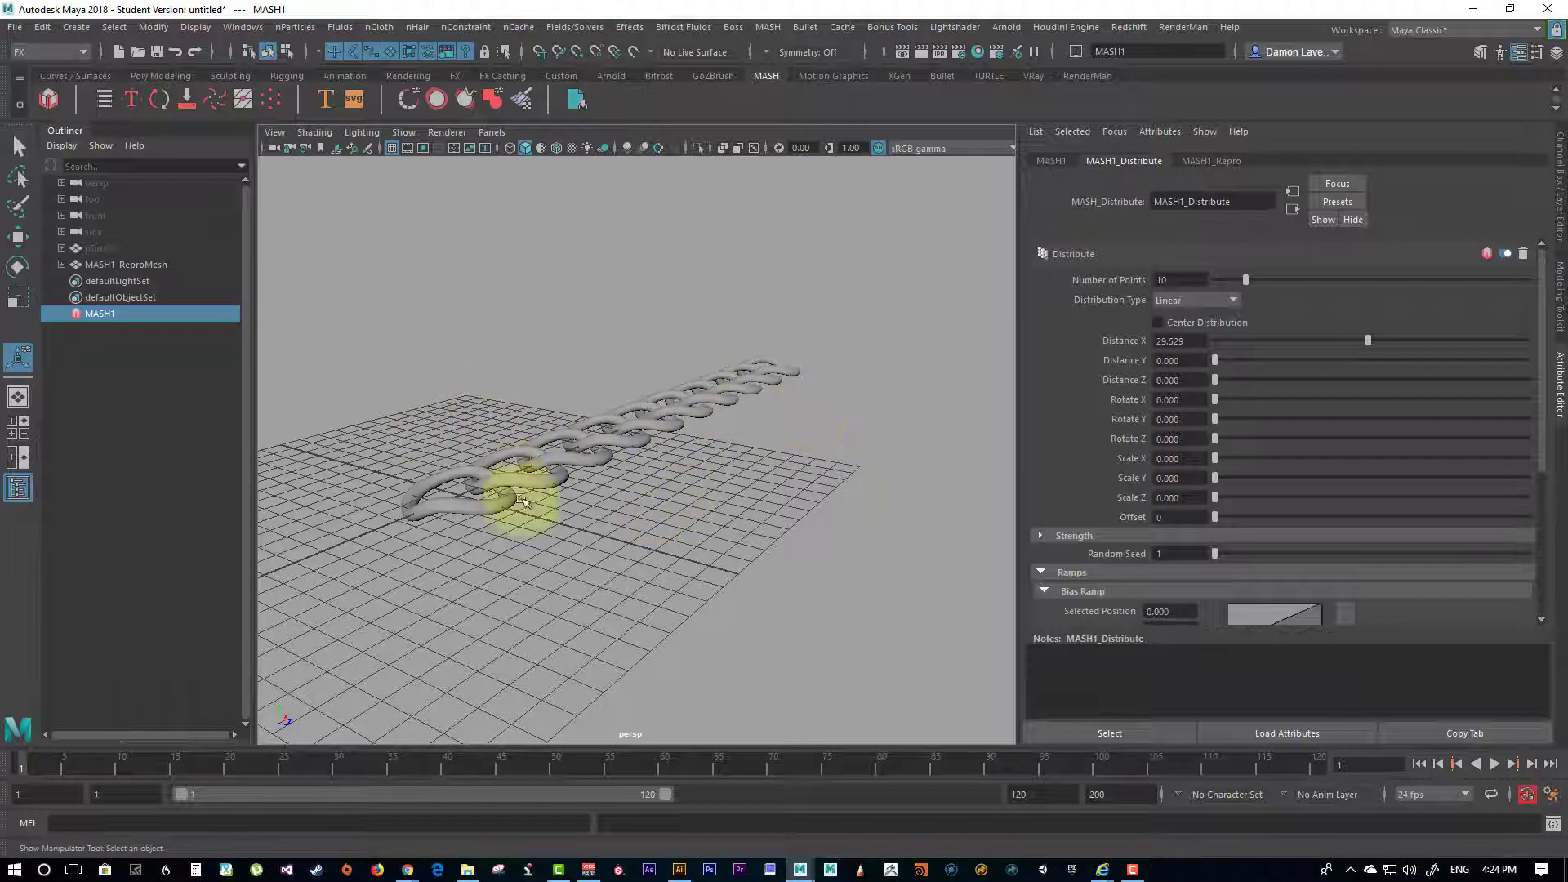
alt+drag(862, 426, 770, 424)
alt+right_drag(770, 423, 894, 534)
alt+drag(894, 535, 888, 482)
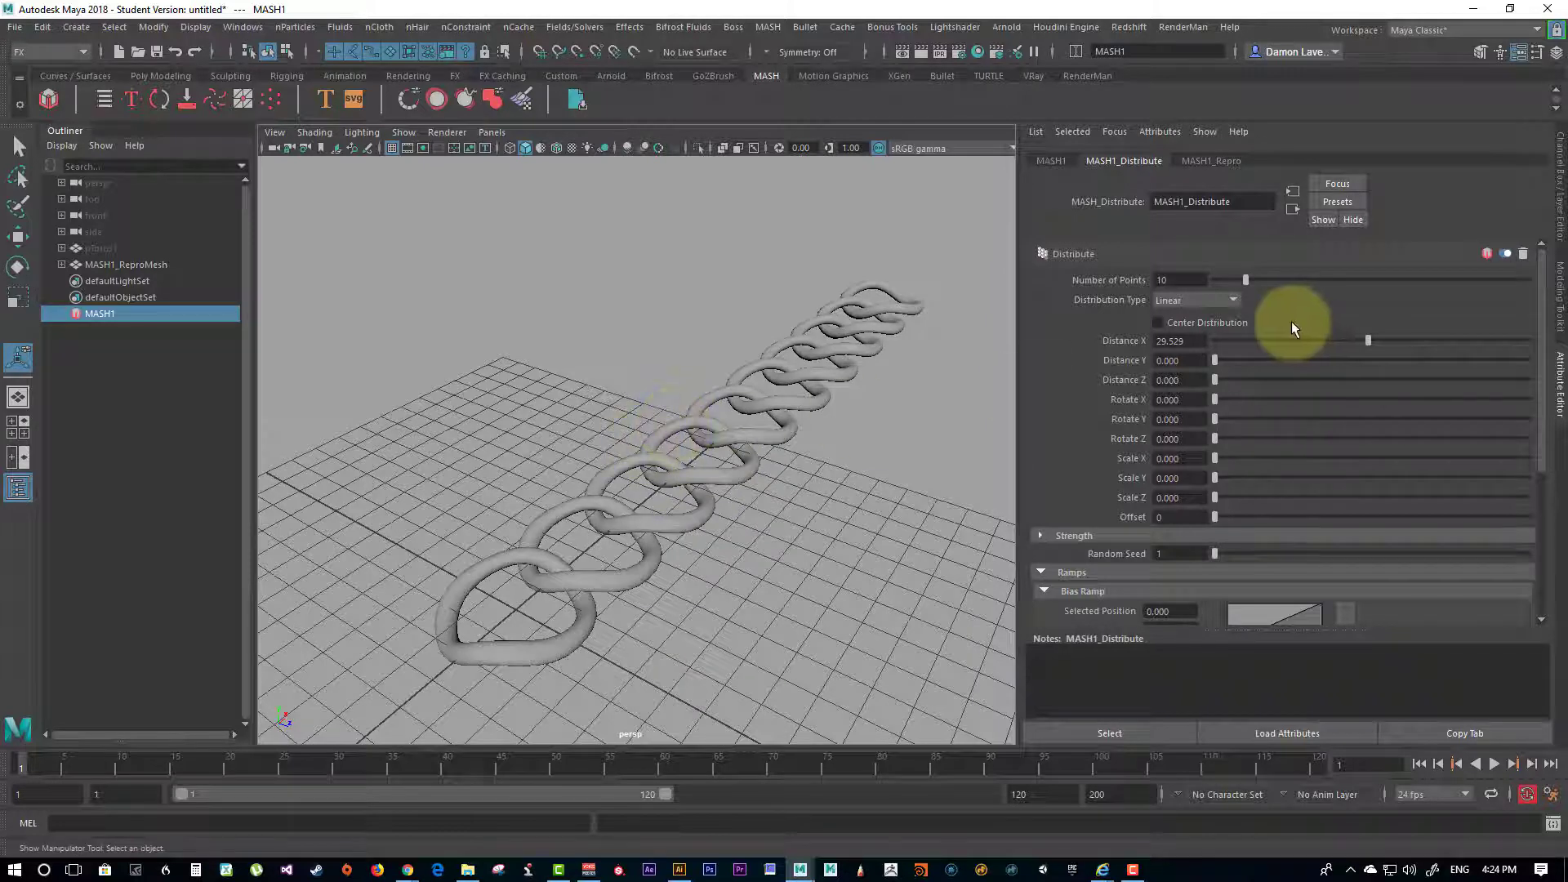
Step: Try spreading the links along Y and twisting them with Rotate X, returning both values to 0
drag(1217, 360, 1302, 369)
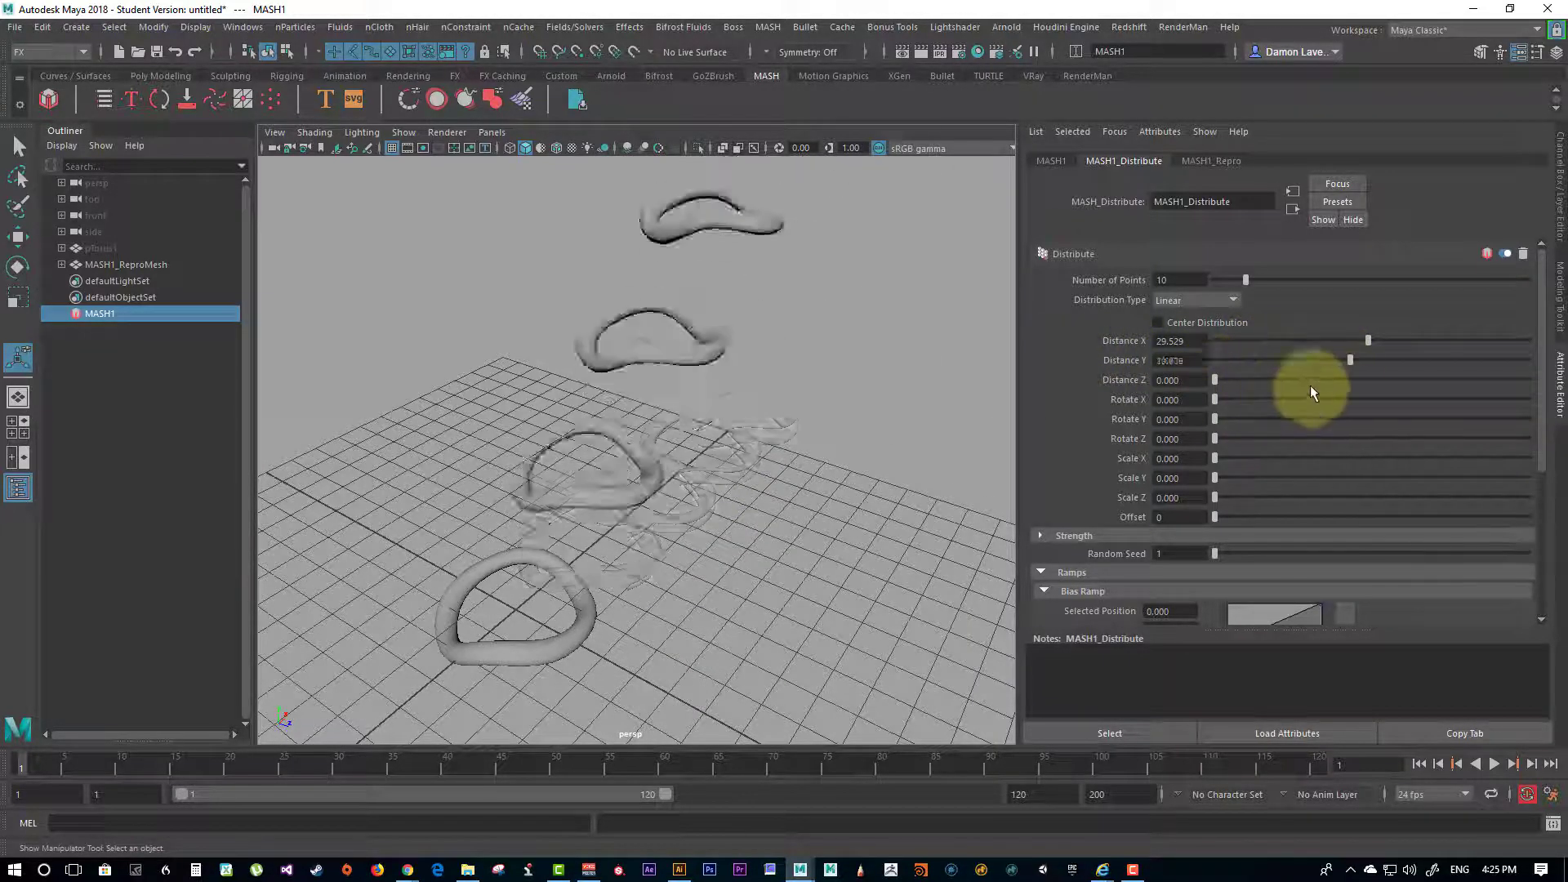
key(ctrl+z)
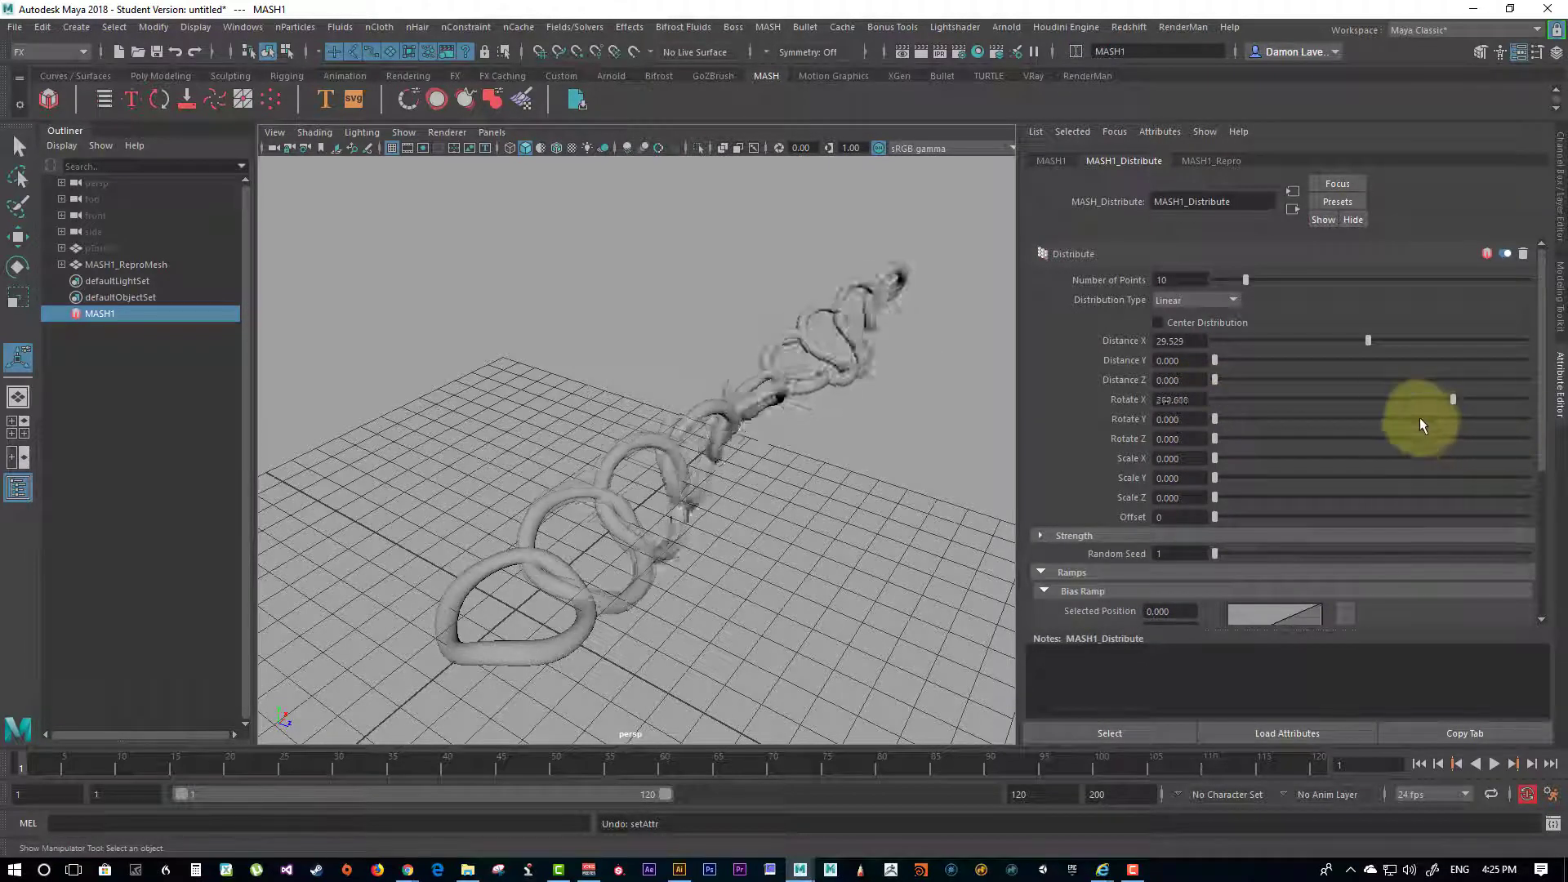
alt+drag(735, 408, 817, 474)
drag(1365, 401, 1127, 378)
alt+drag(791, 489, 779, 445)
alt+right_drag(807, 502, 1060, 502)
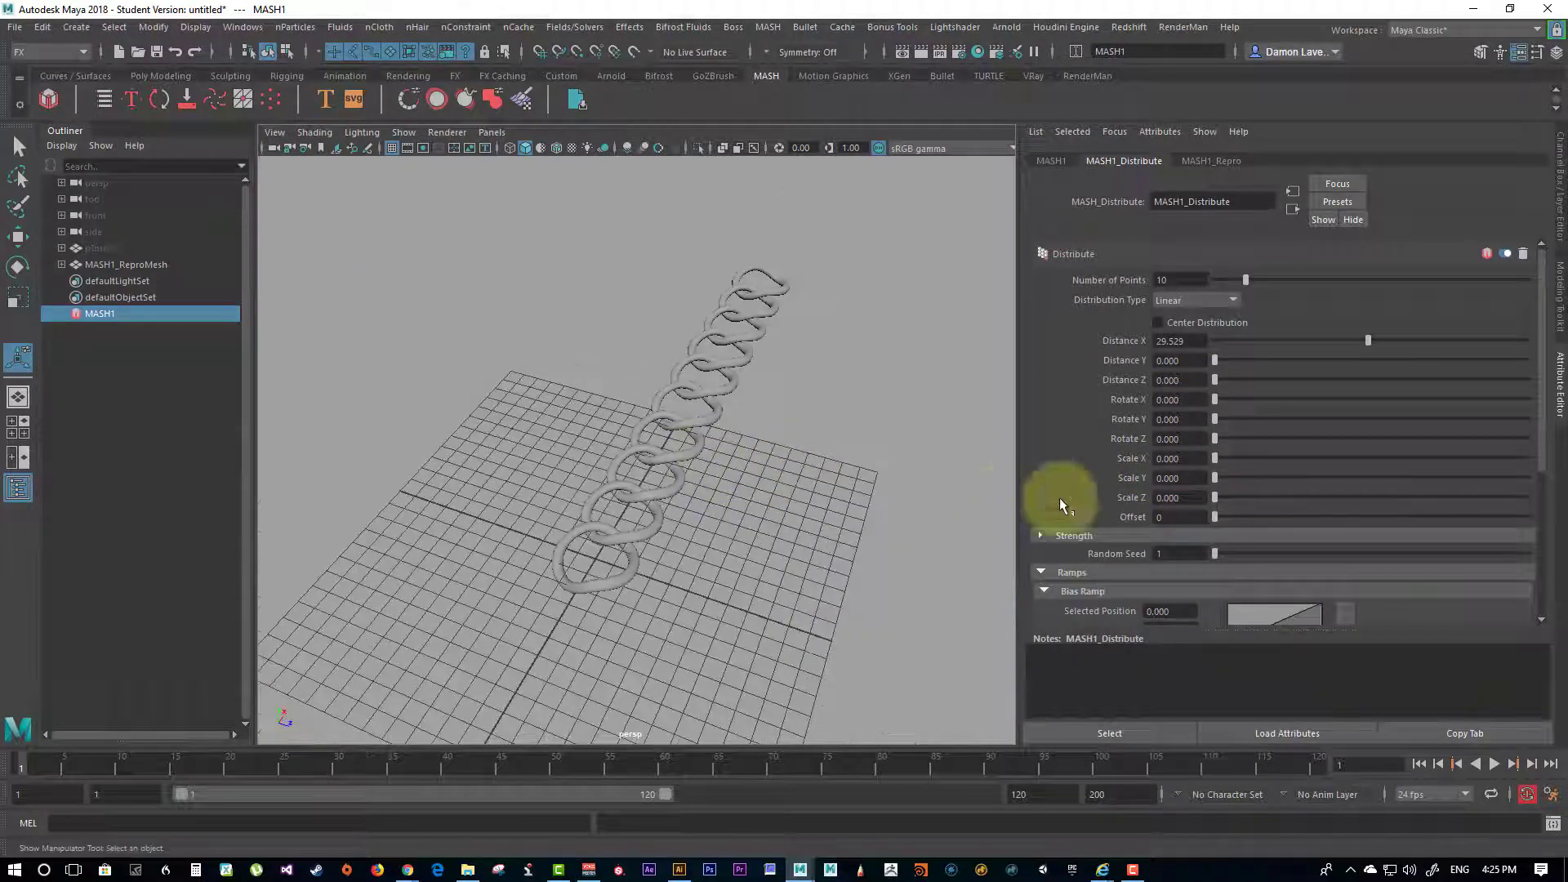
Step: Try the Radial and Spherical distribution types on the rings, and return to the Linear type
click(1174, 299)
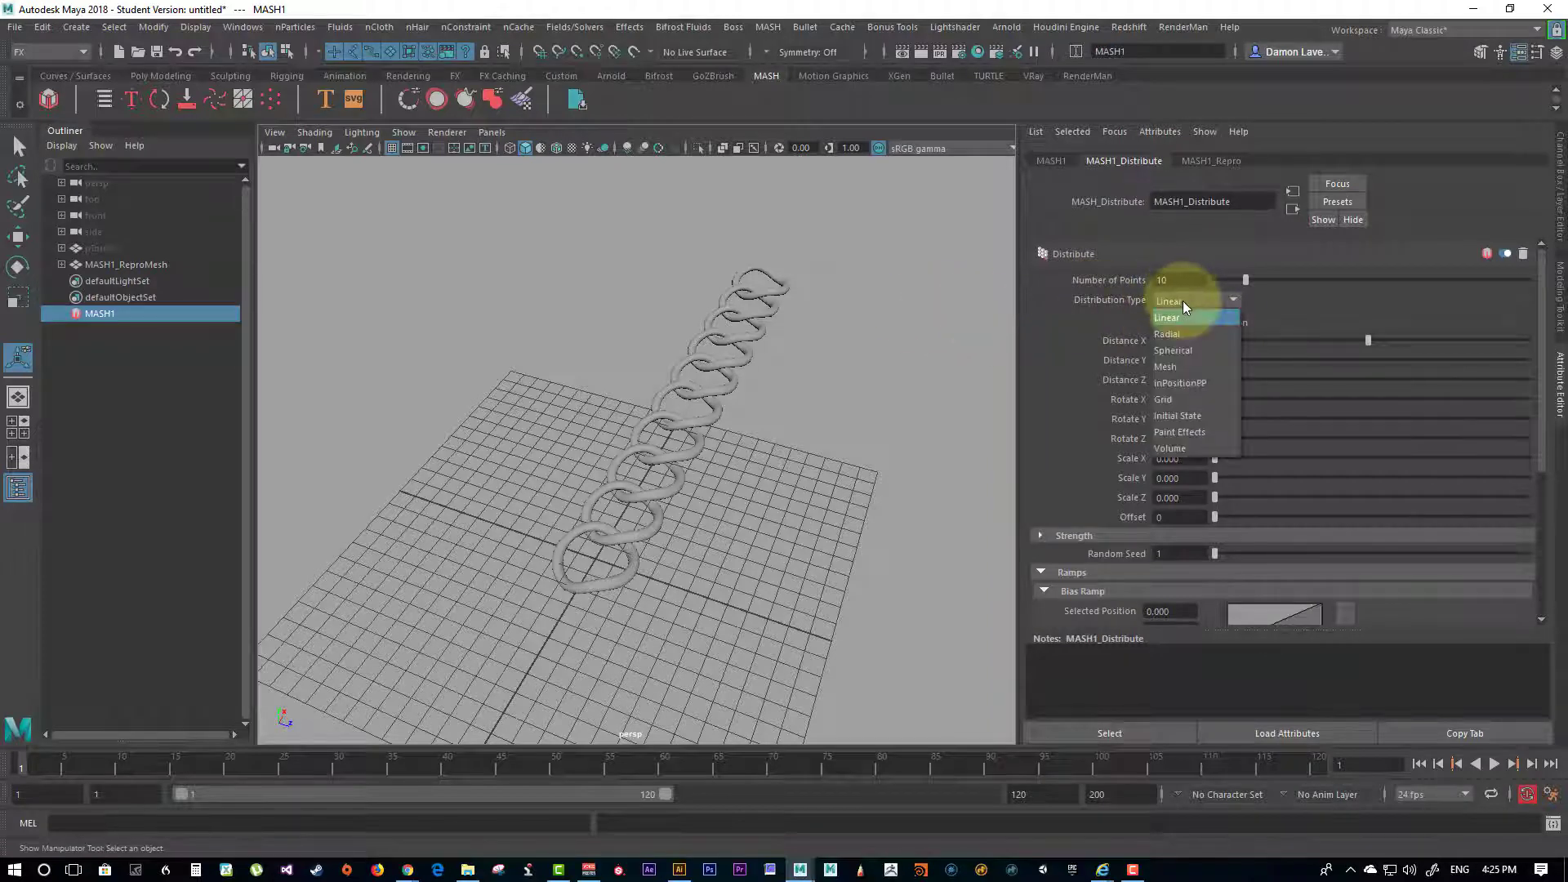
click(1184, 323)
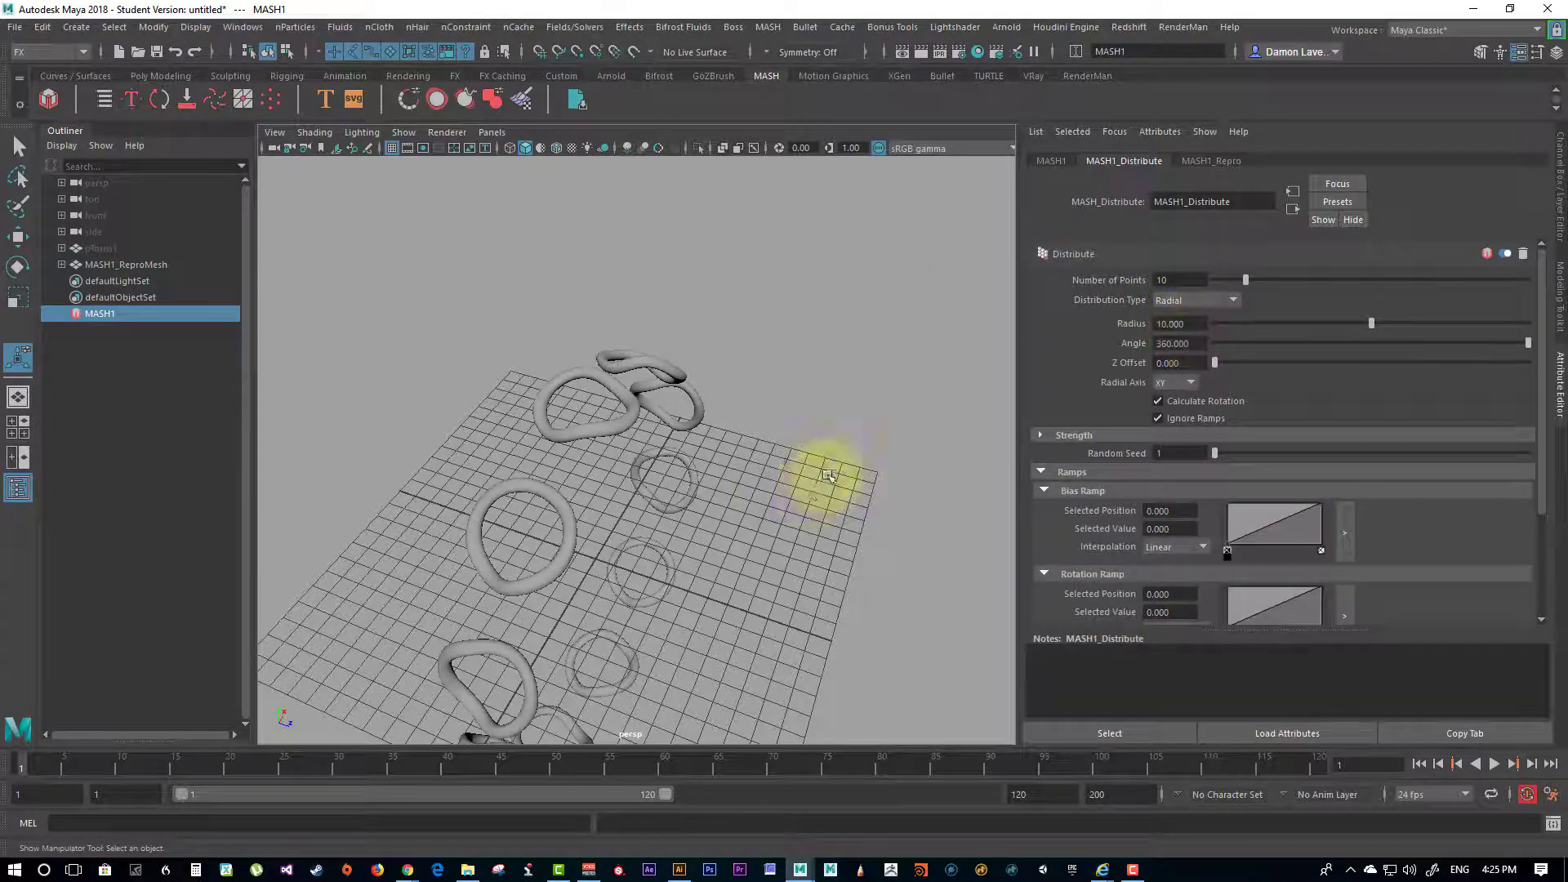
alt+drag(823, 473, 1114, 396)
click(1229, 302)
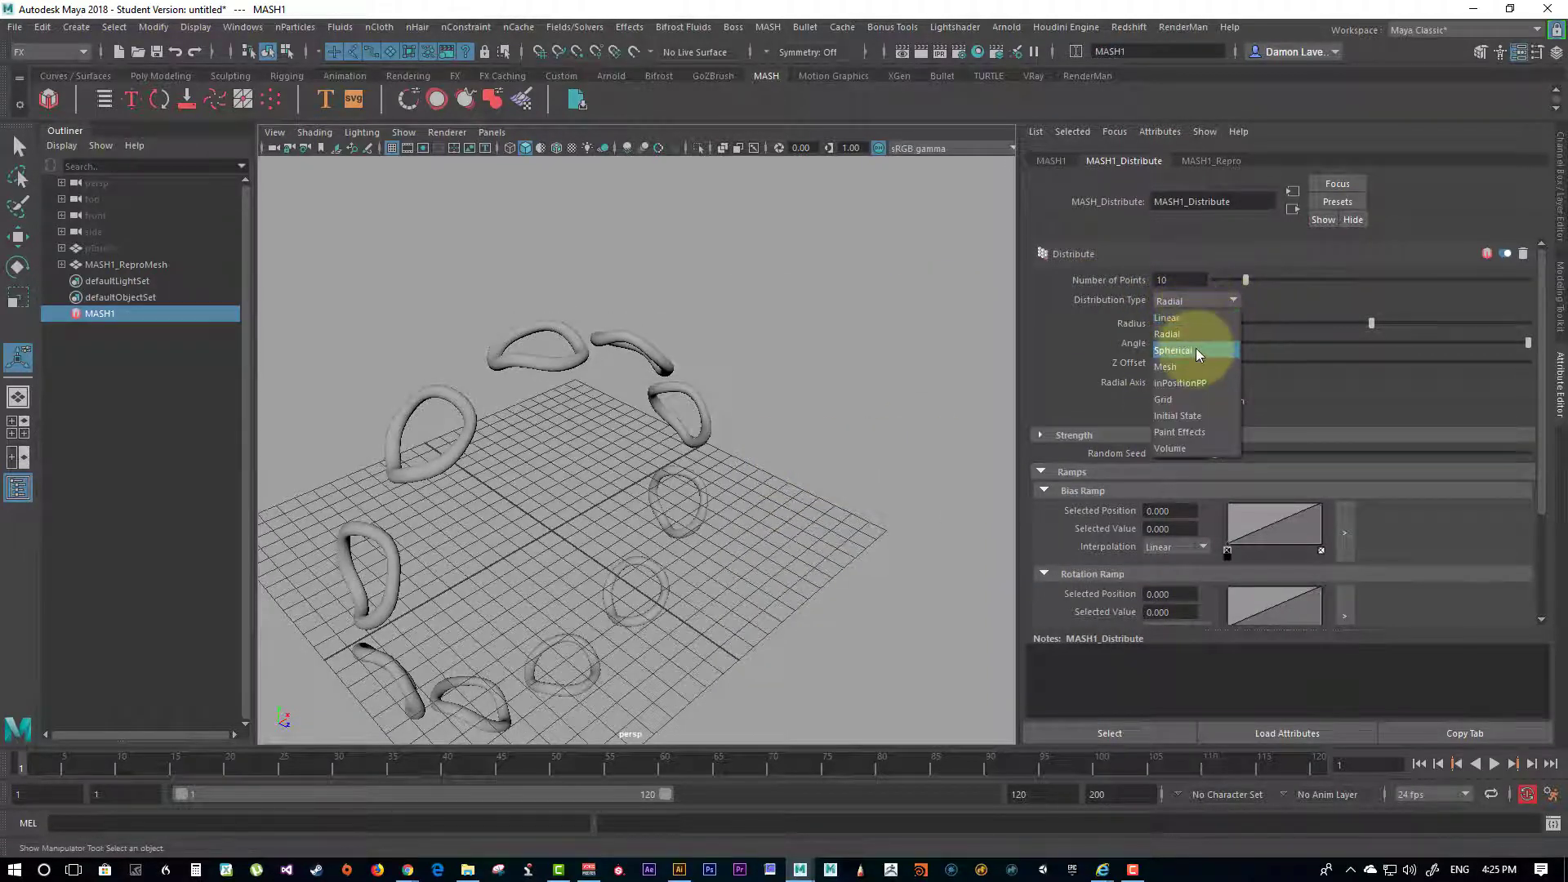
click(1196, 350)
click(1201, 296)
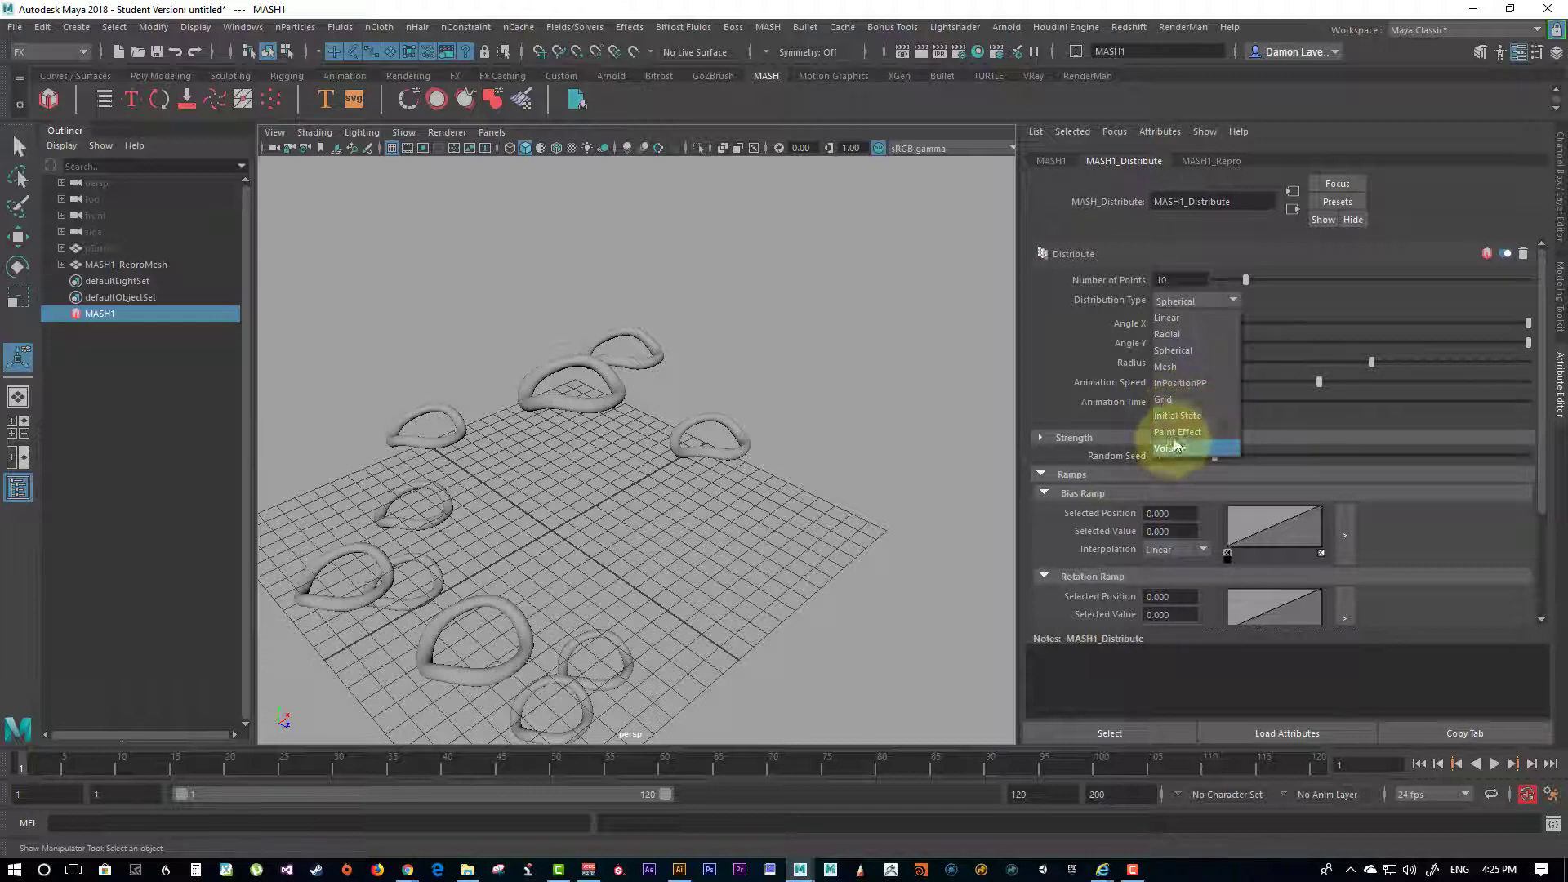
click(1179, 315)
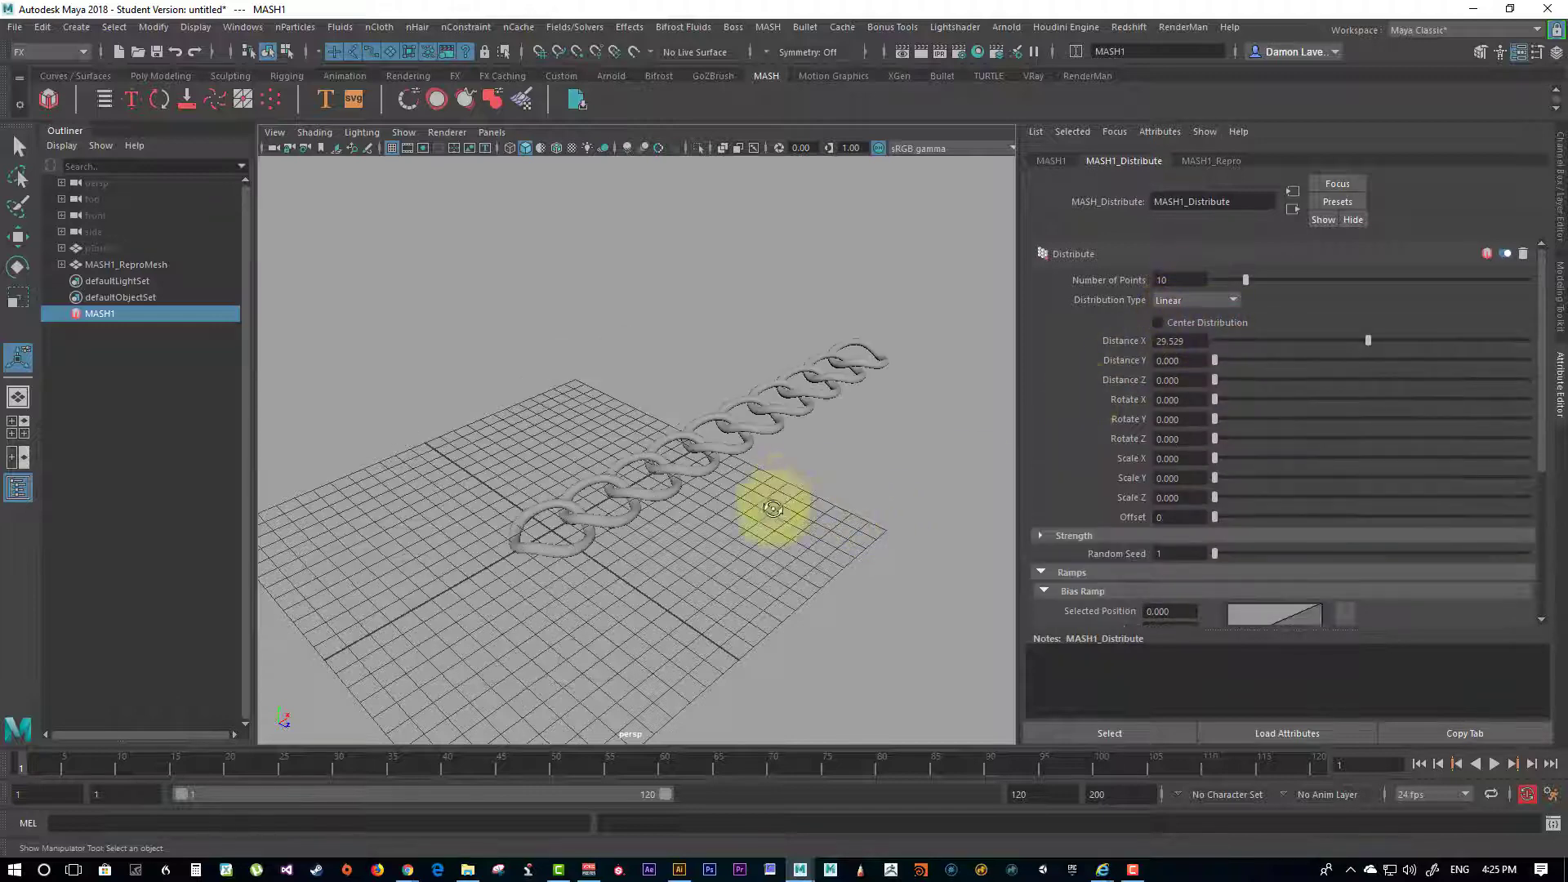
alt+drag(770, 501, 1020, 492)
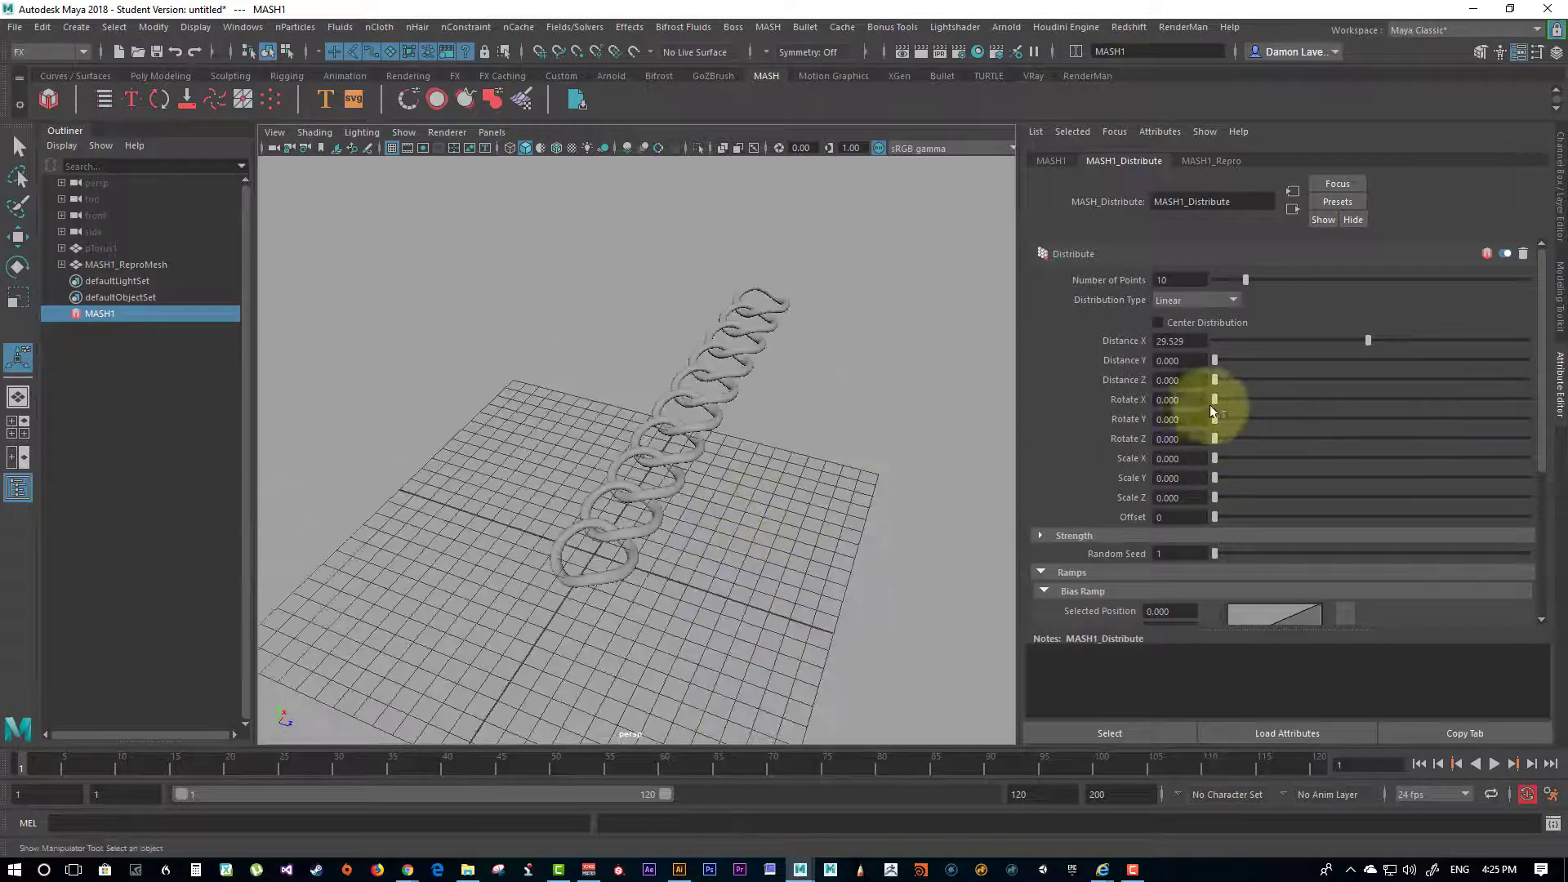
Step: Try distributing the chain along Z with Distance X at 0 and Distance Z at about 27.2, and undo the changes
drag(1217, 379, 1561, 441)
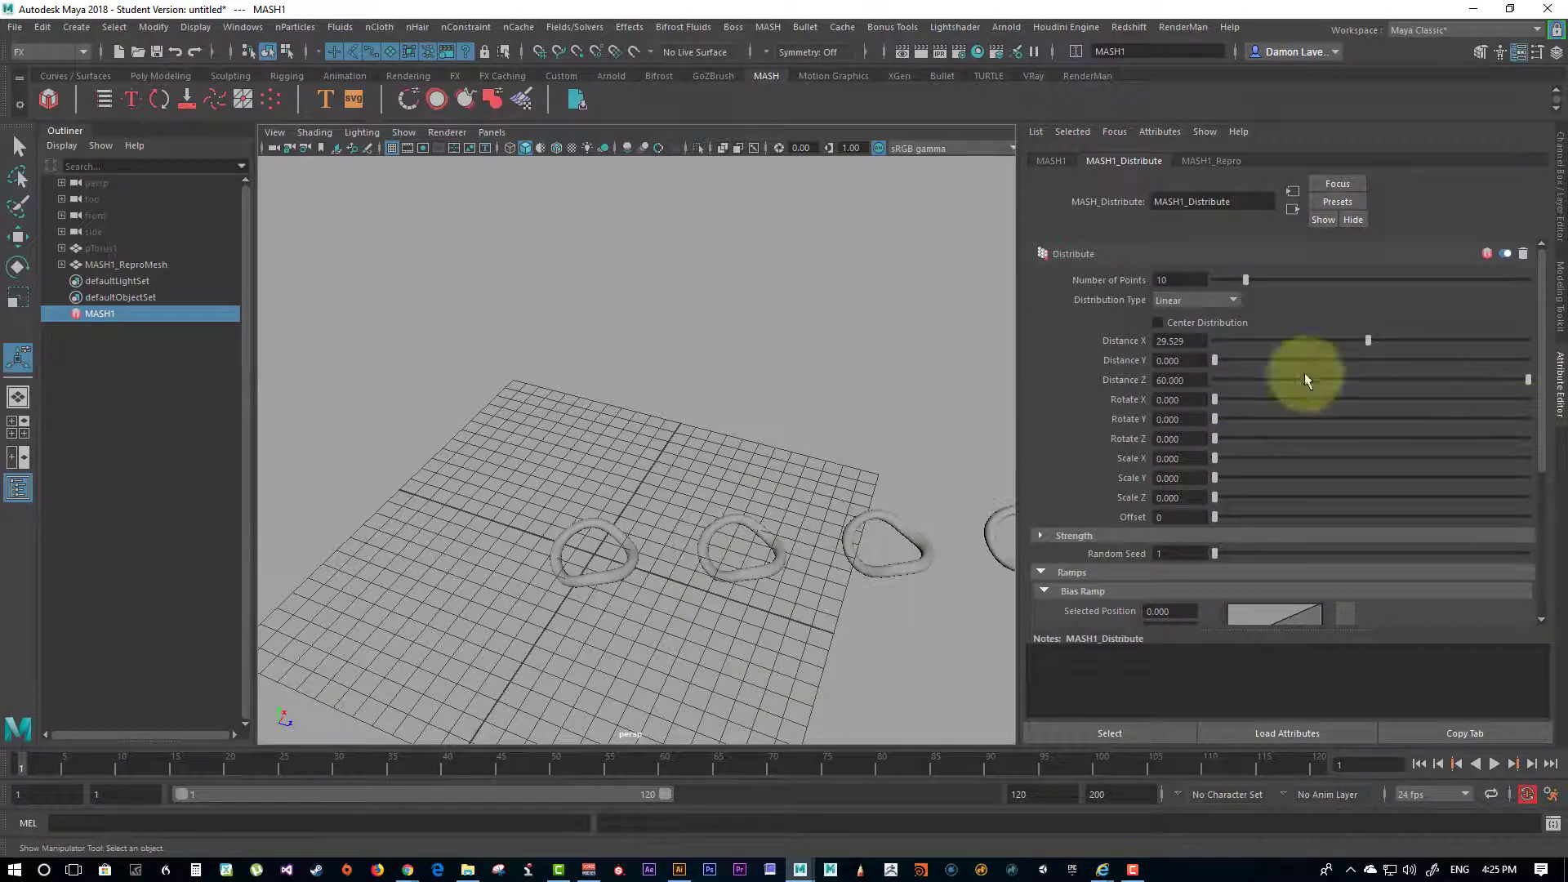
drag(1351, 341, 1032, 360)
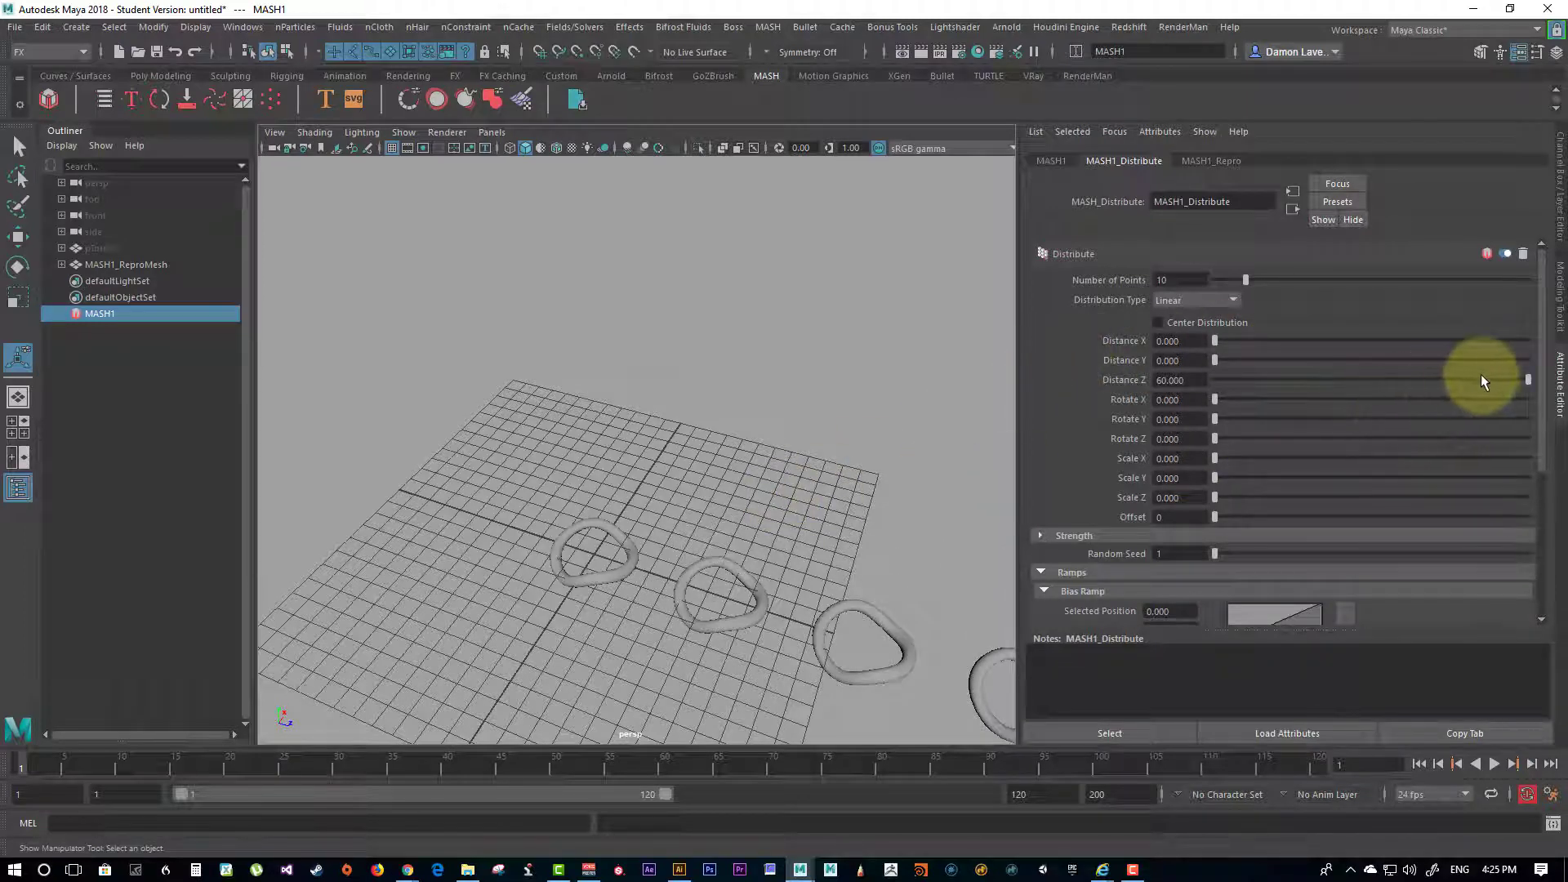
drag(1483, 381, 1354, 392)
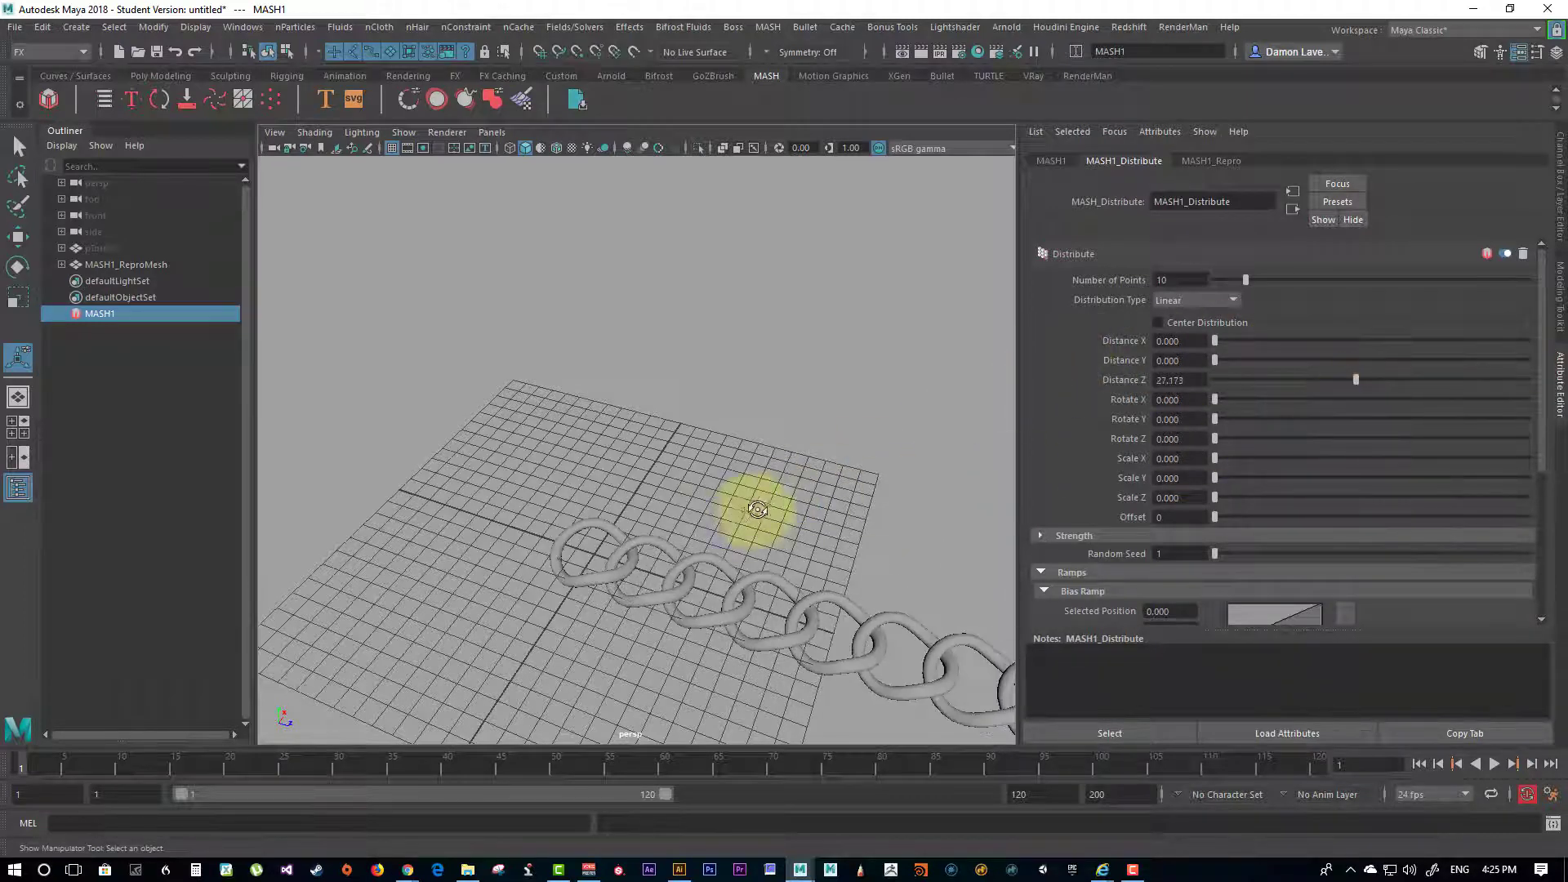
alt+drag(757, 509, 664, 430)
key(ctrl+z)
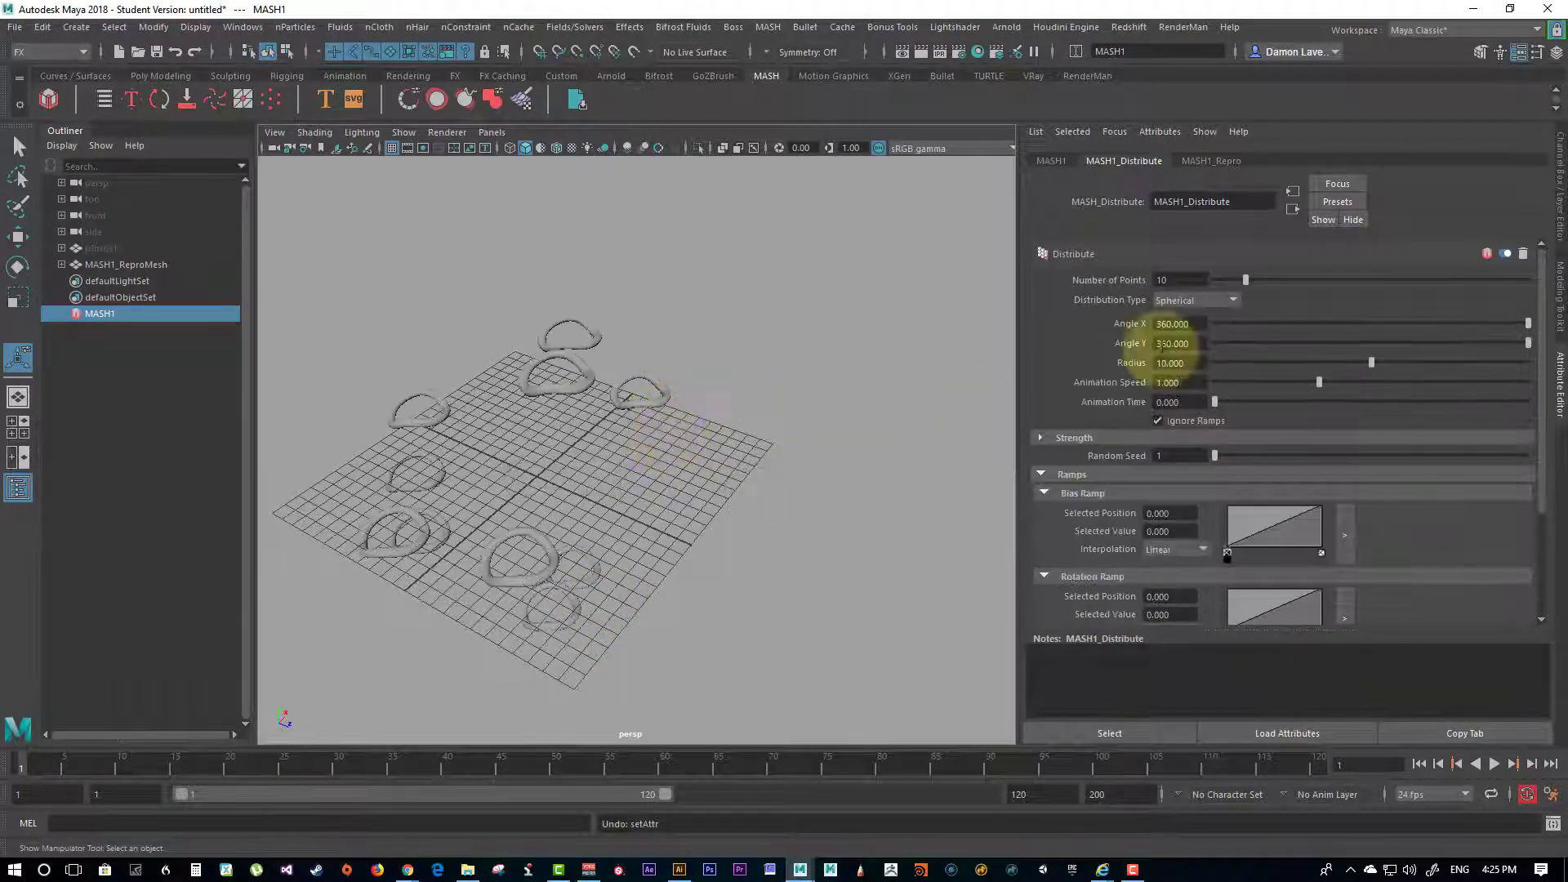
key(ctrl+z)
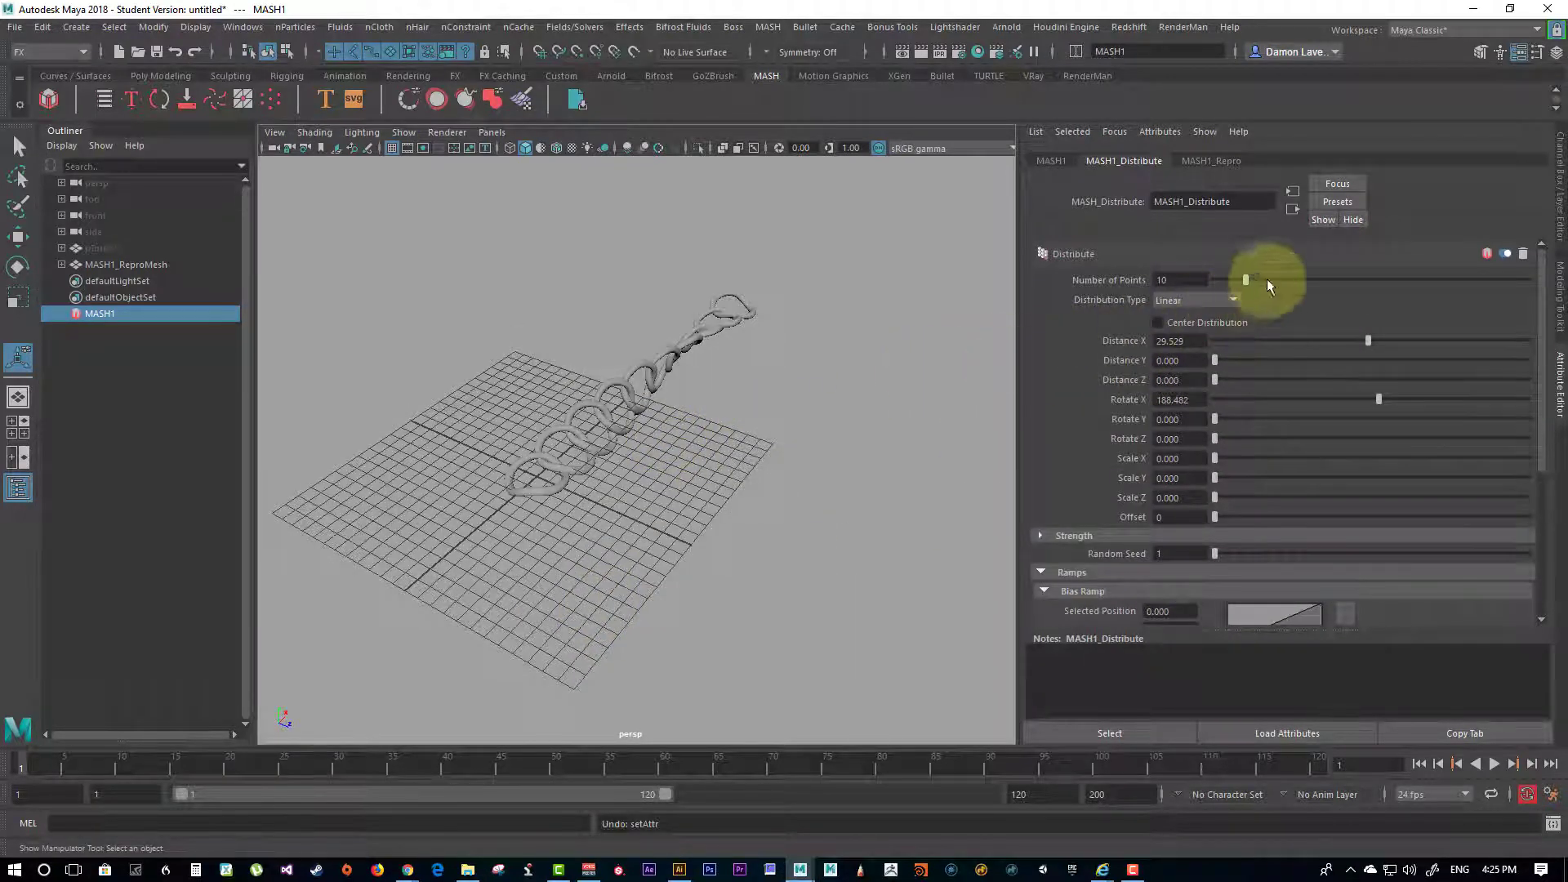
Step: Undo the remaining Rotate X twist and set the linear distribution's Distance X to 30
mouse_move(1384, 338)
mouse_down()
mouse_move(1328, 341)
mouse_move(1386, 341)
mouse_up()
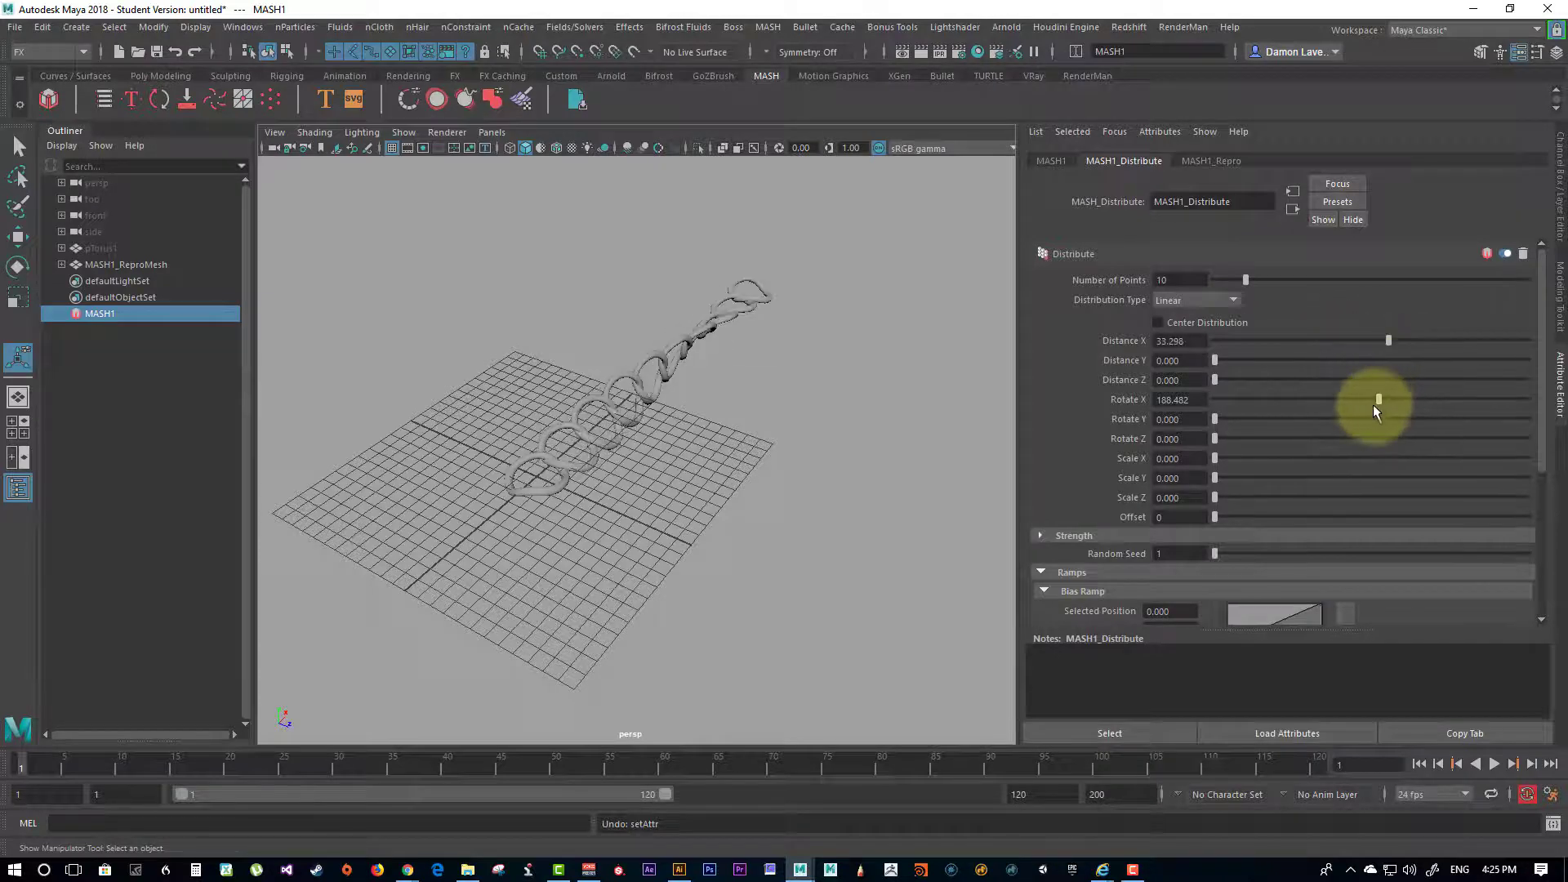
key(ctrl+z)
alt+drag(897, 420, 898, 457)
drag(1386, 345, 1369, 345)
alt+drag(921, 410, 570, 397)
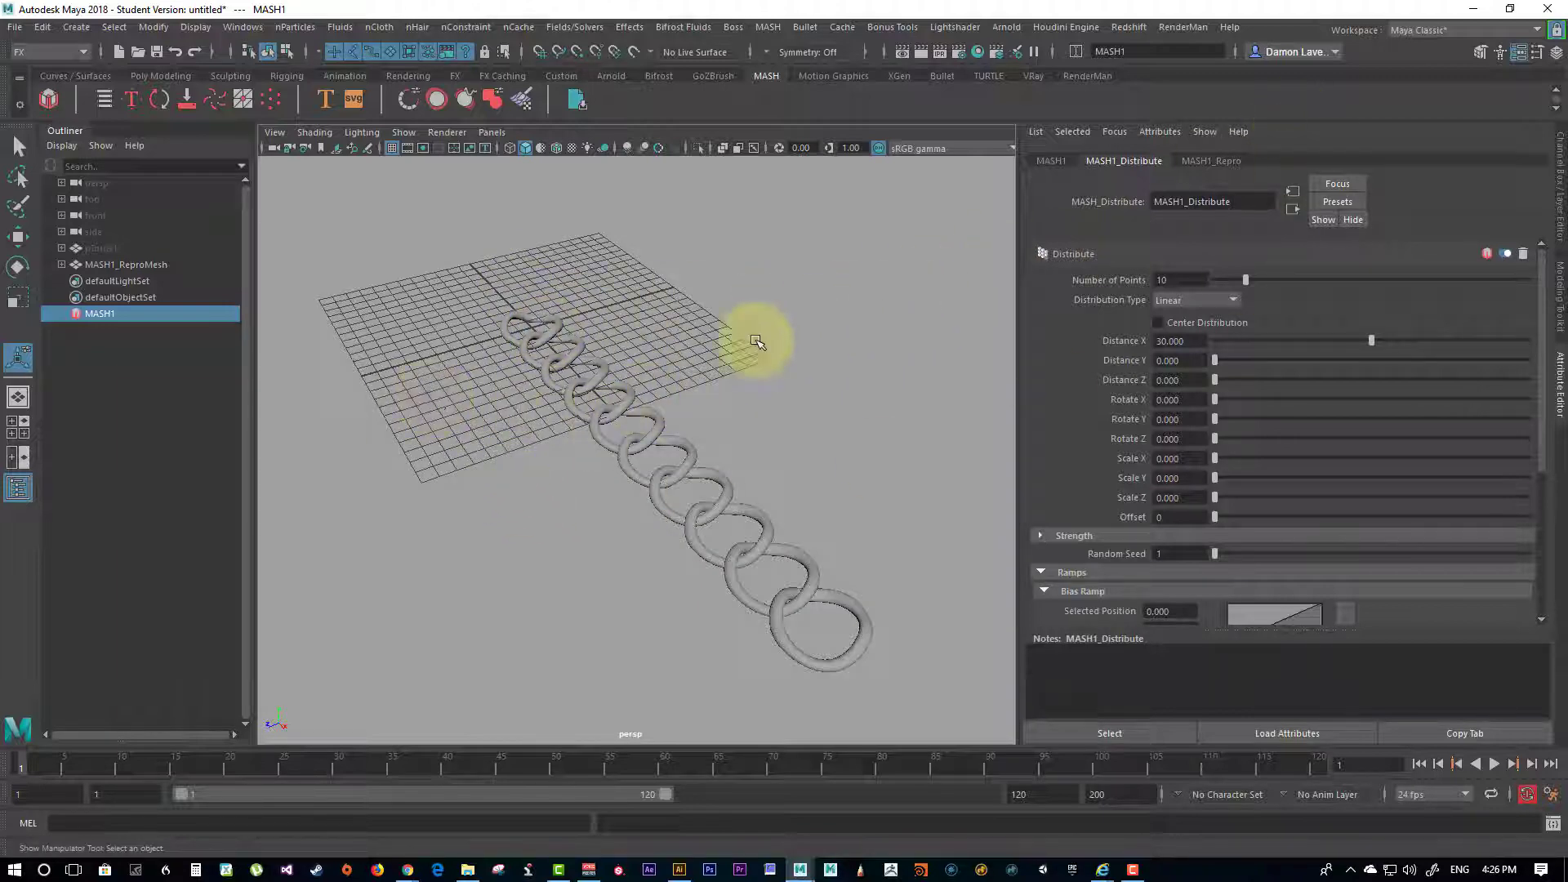
alt+drag(493, 500, 584, 561)
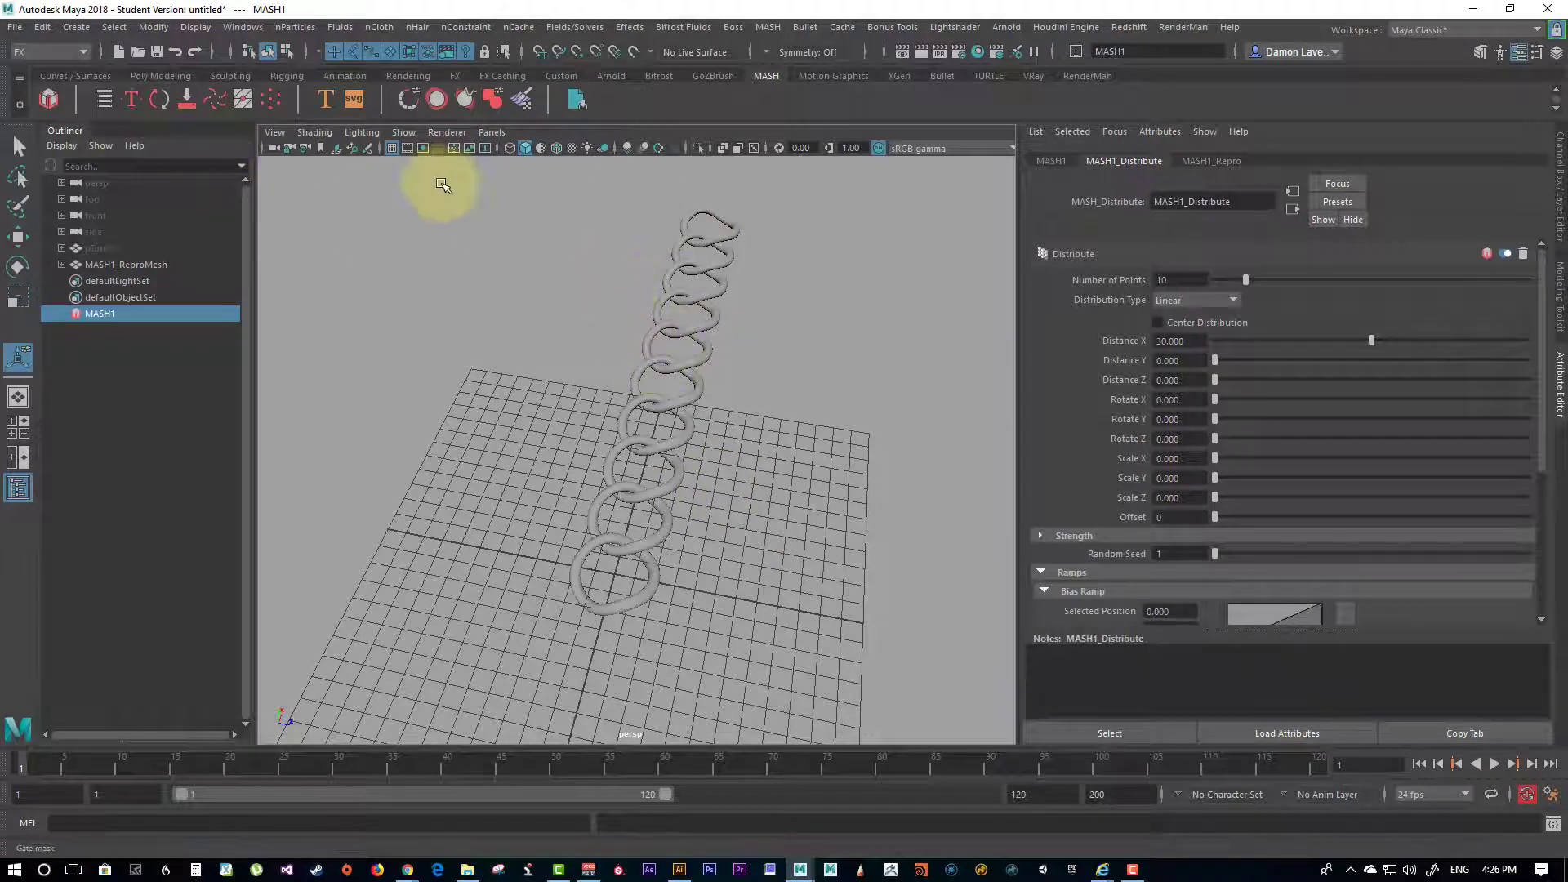
alt+drag(815, 510, 658, 483)
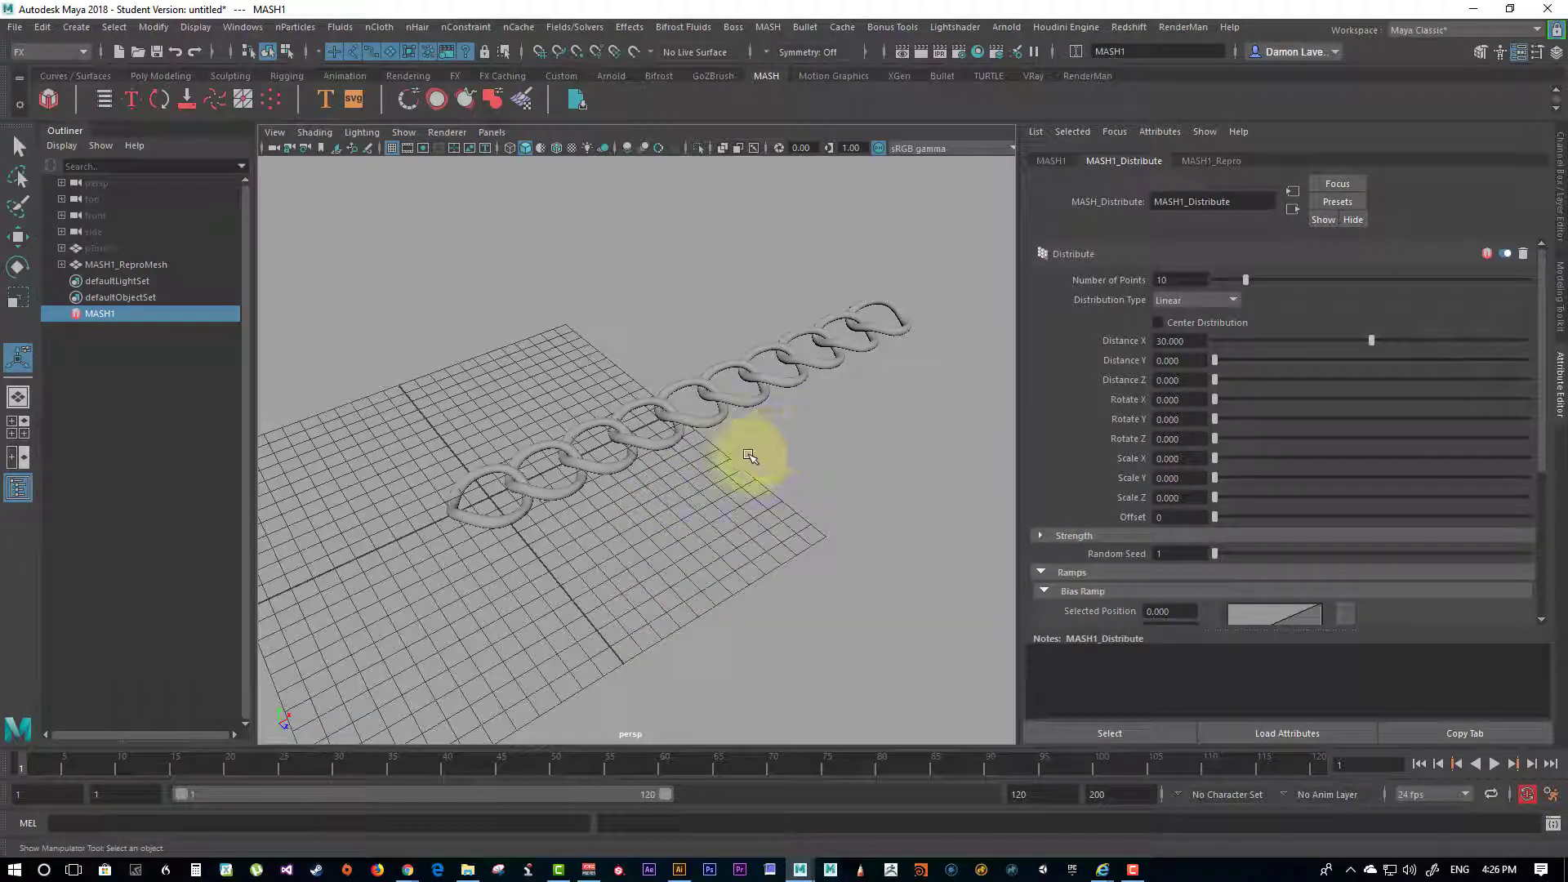
Step: Add a Replicator node to the MASH network and set its Replicants to 16
click(1048, 161)
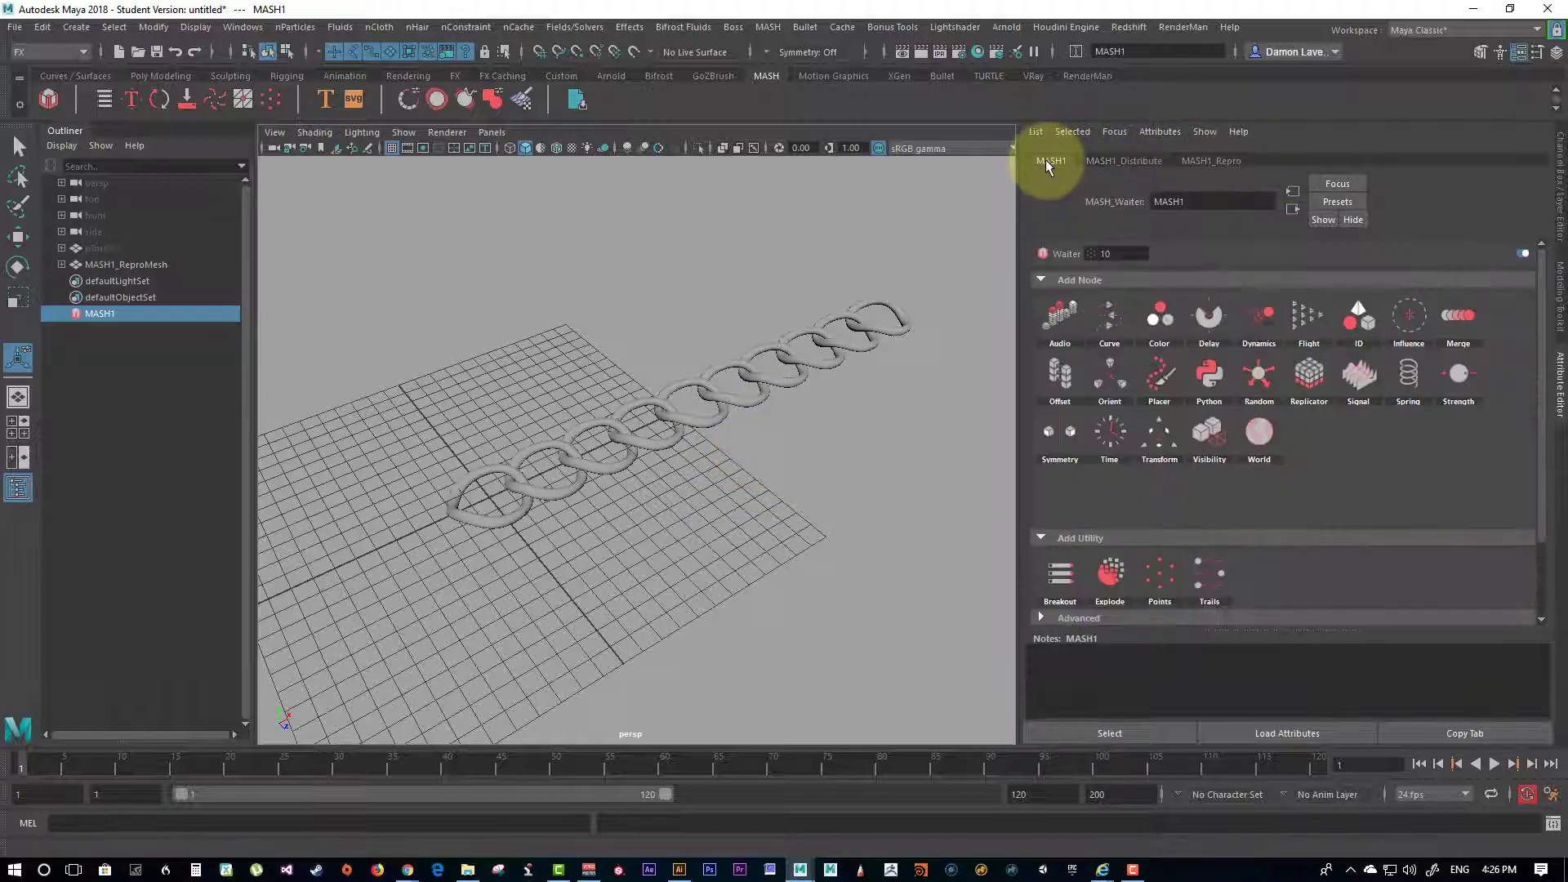
click(1315, 374)
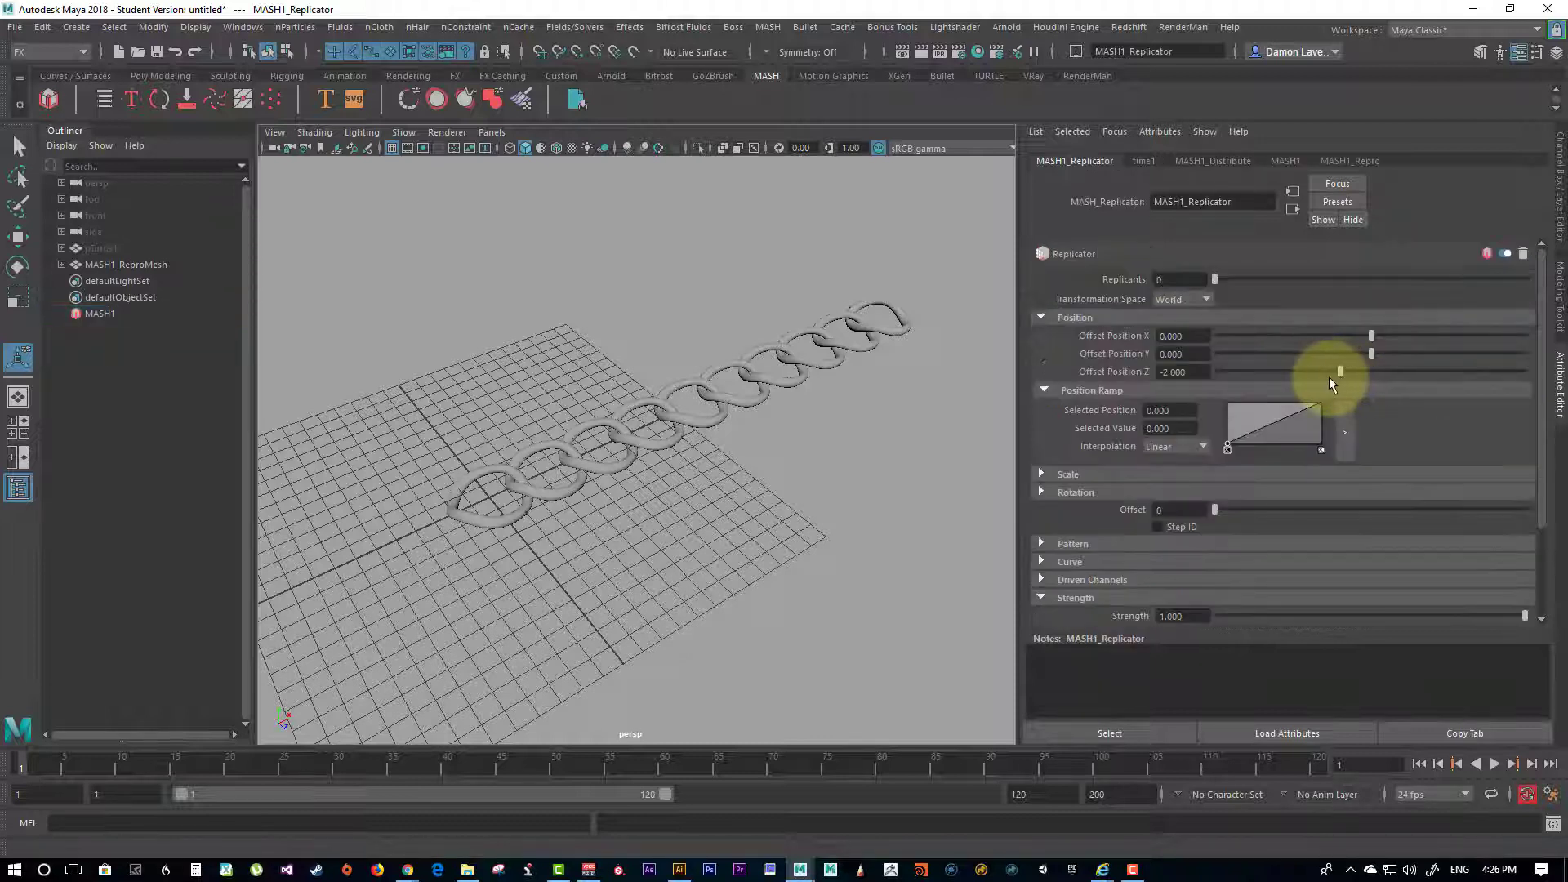
drag(1214, 279, 1298, 282)
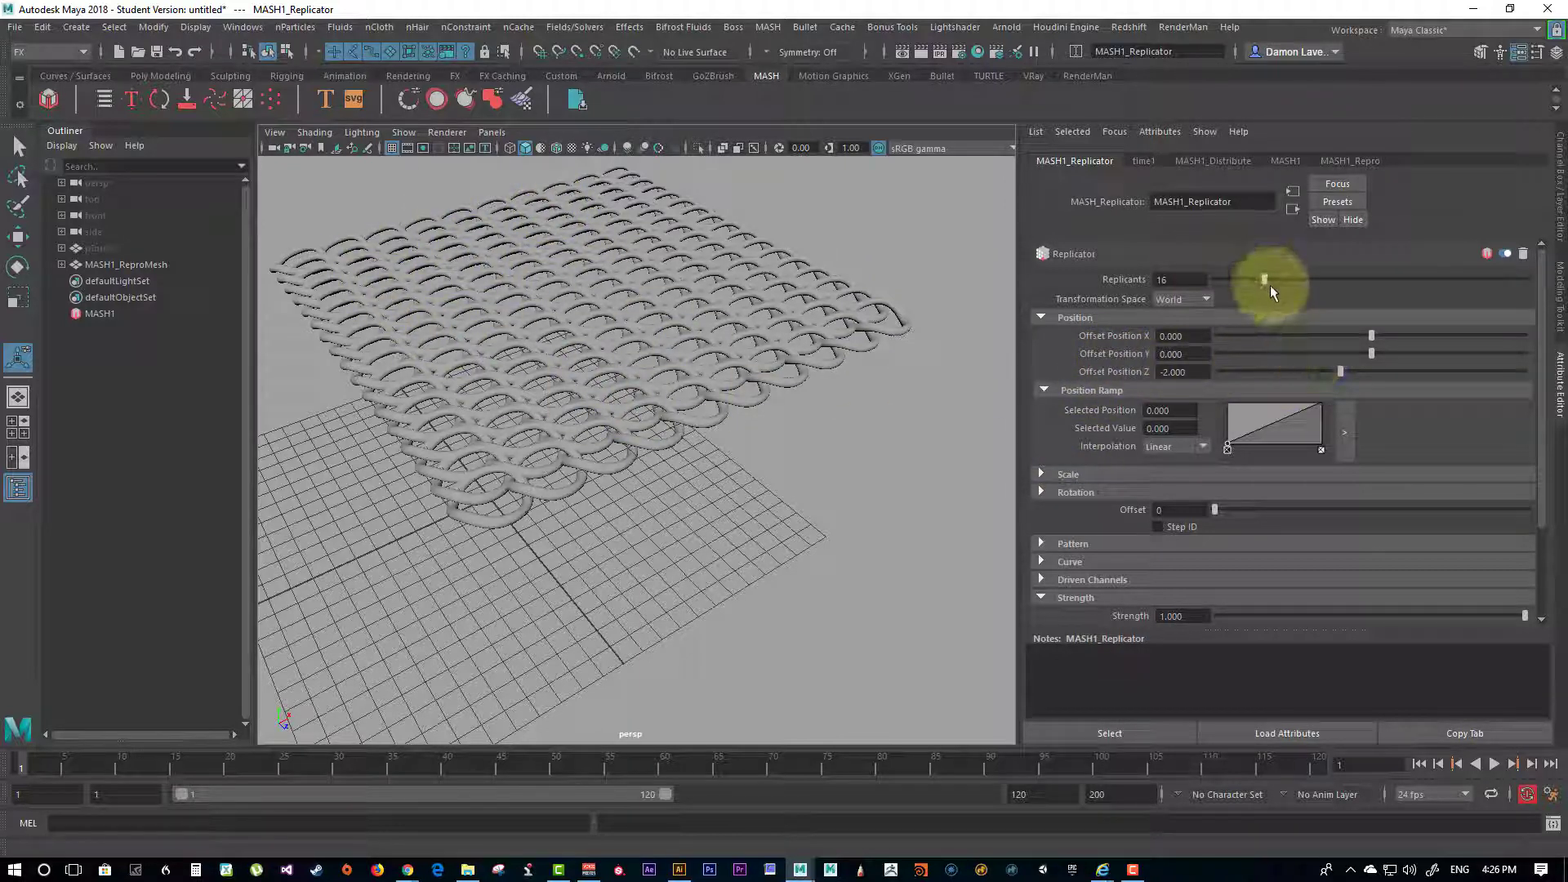
drag(1277, 281, 1254, 277)
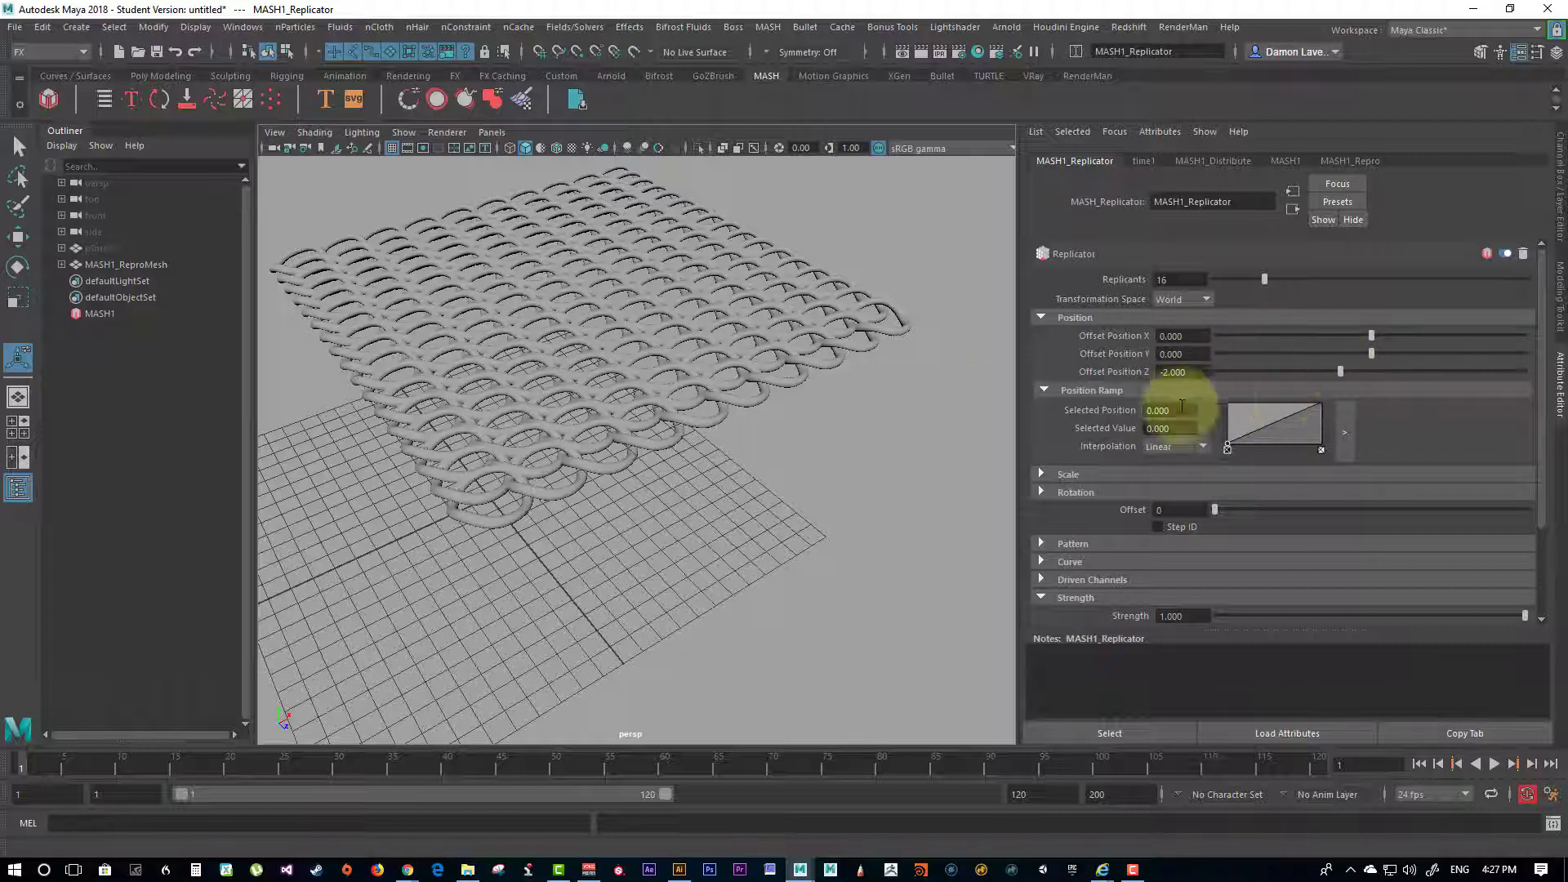
Step: Set the Replicator's Offset Position Z to about -3.2 so the chain rows interlock
drag(1339, 374, 1320, 374)
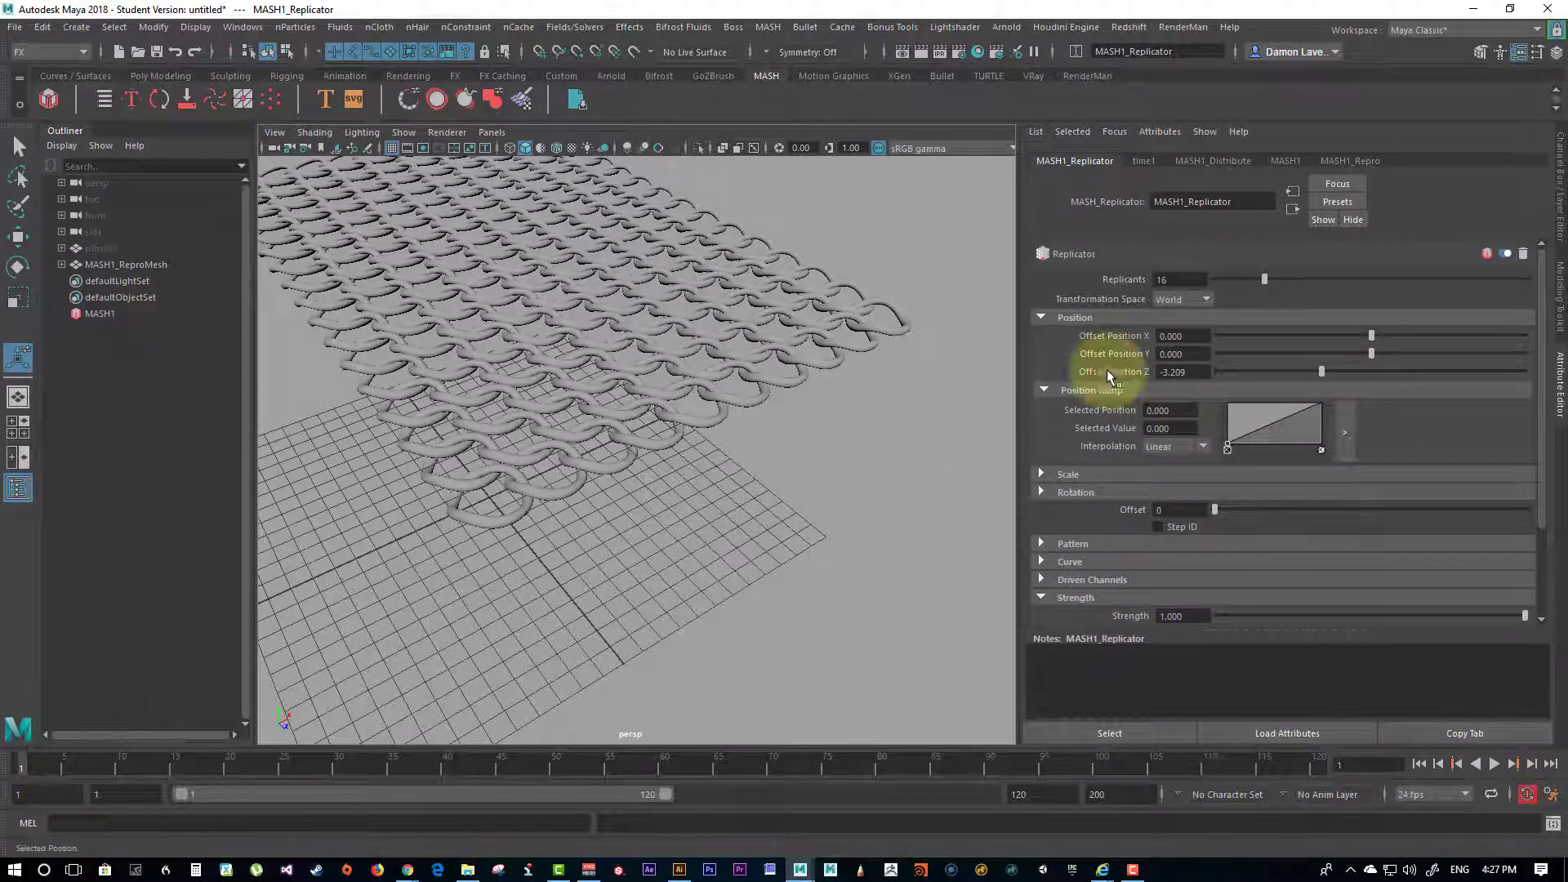
alt+drag(757, 445, 718, 410)
alt+right_drag(718, 409, 842, 462)
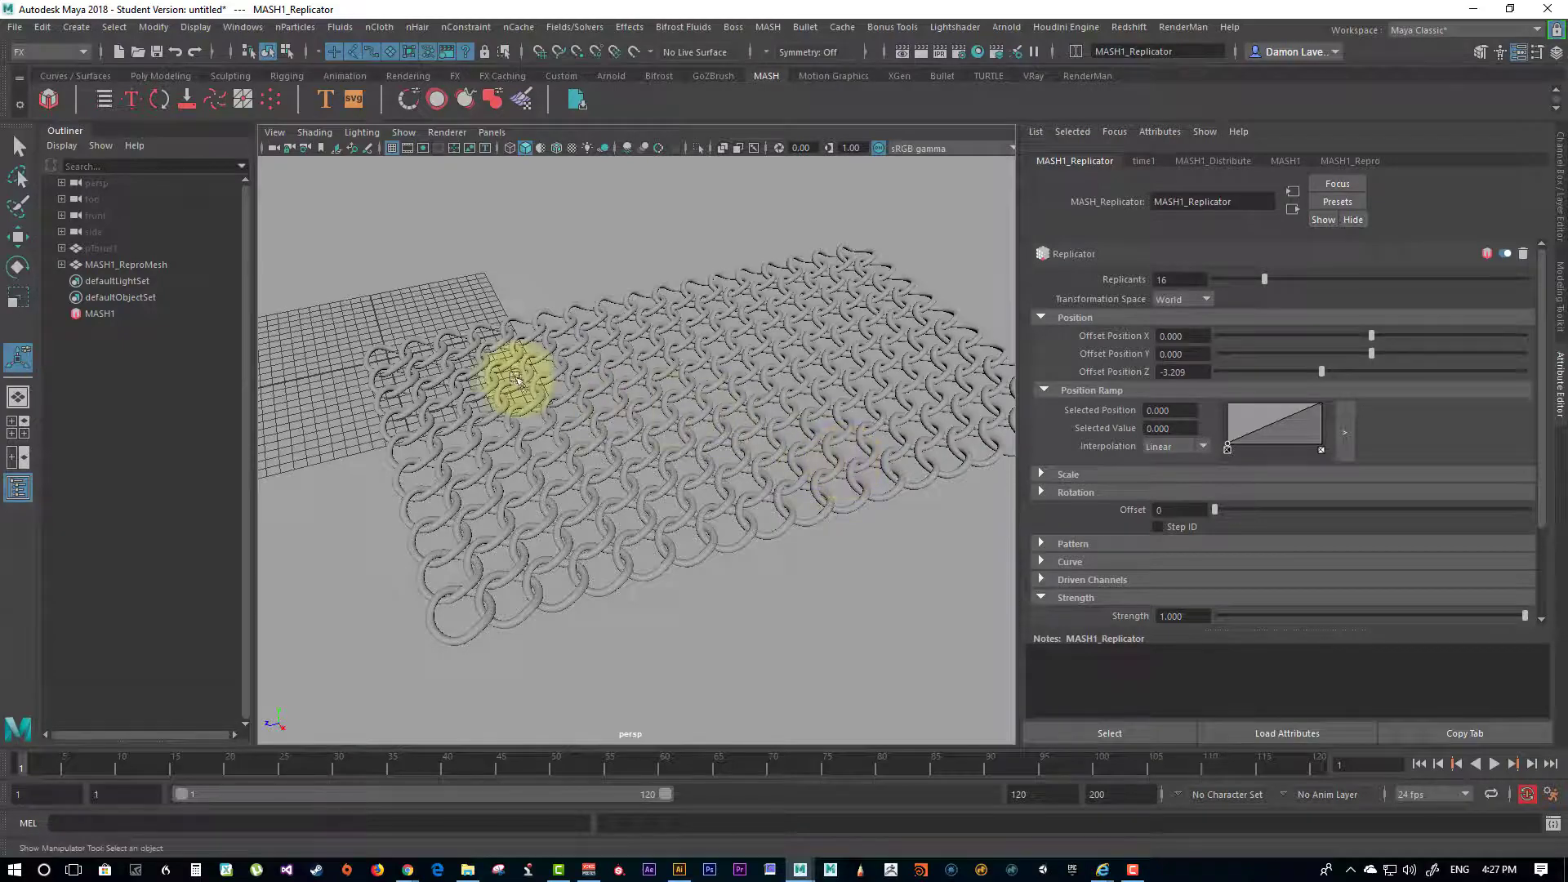
alt+drag(514, 377, 568, 389)
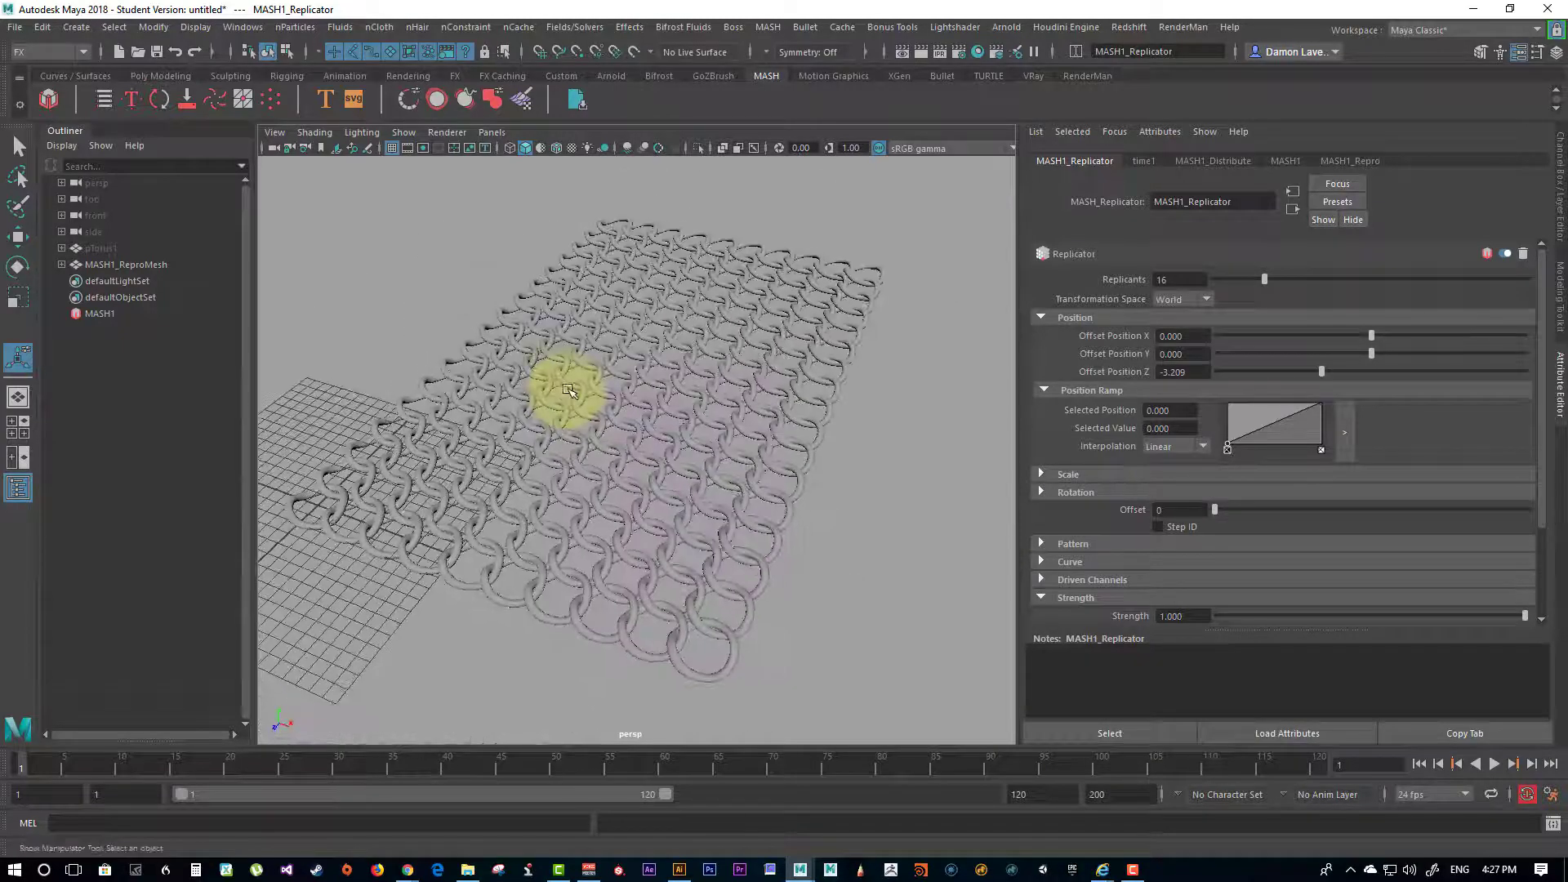
alt+middle_drag(568, 389, 632, 391)
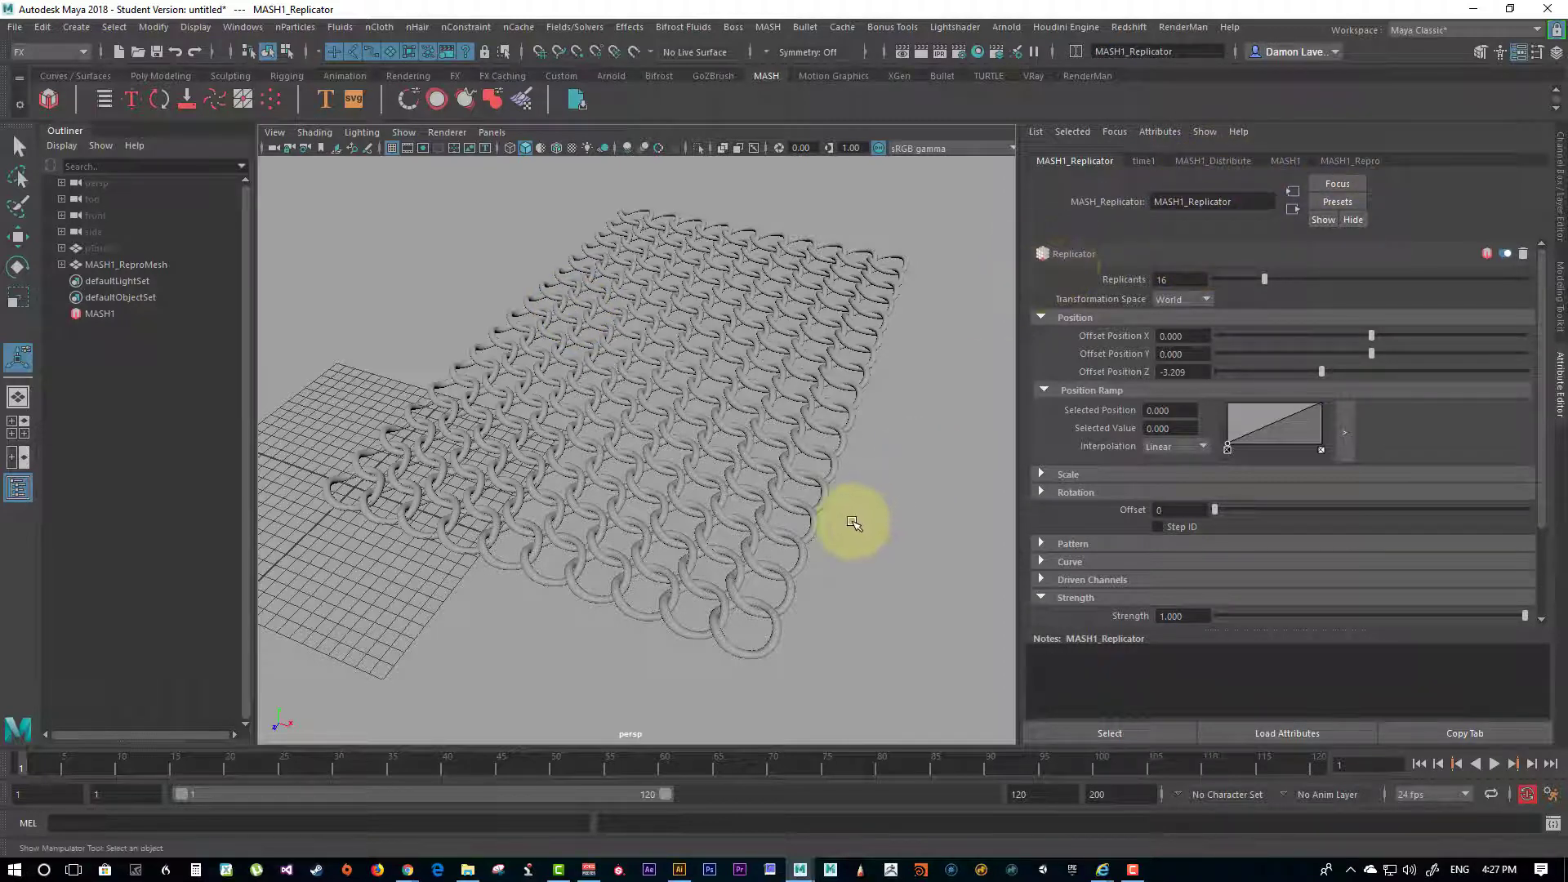
Step: Examine the FantasyHelmet mesh from several angles and view its source among the Clothing examples in the Content Browser
alt+drag(910, 549, 829, 501)
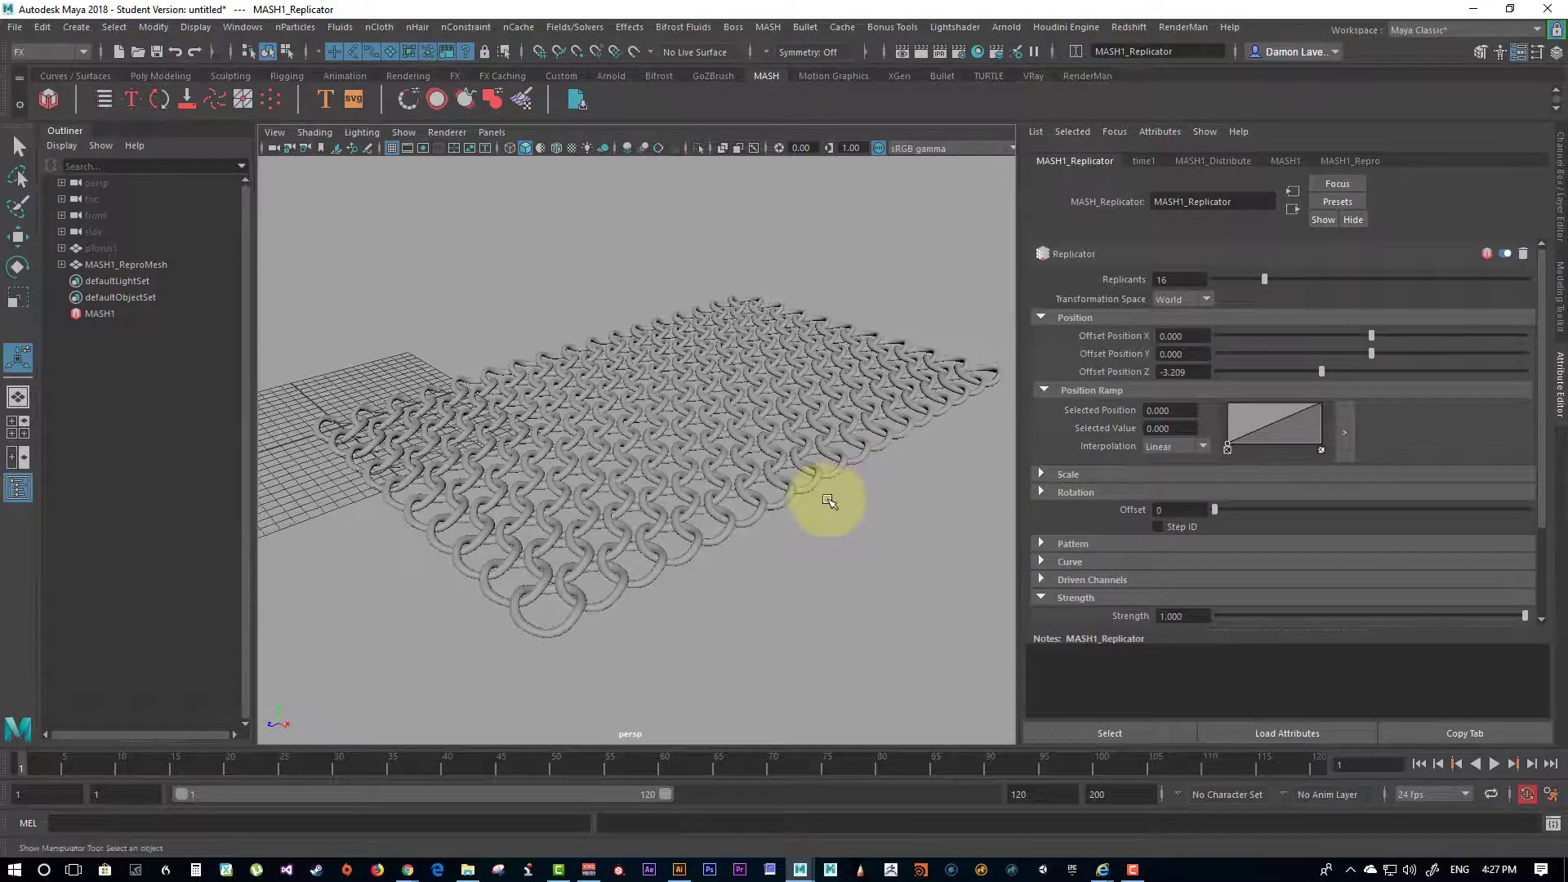
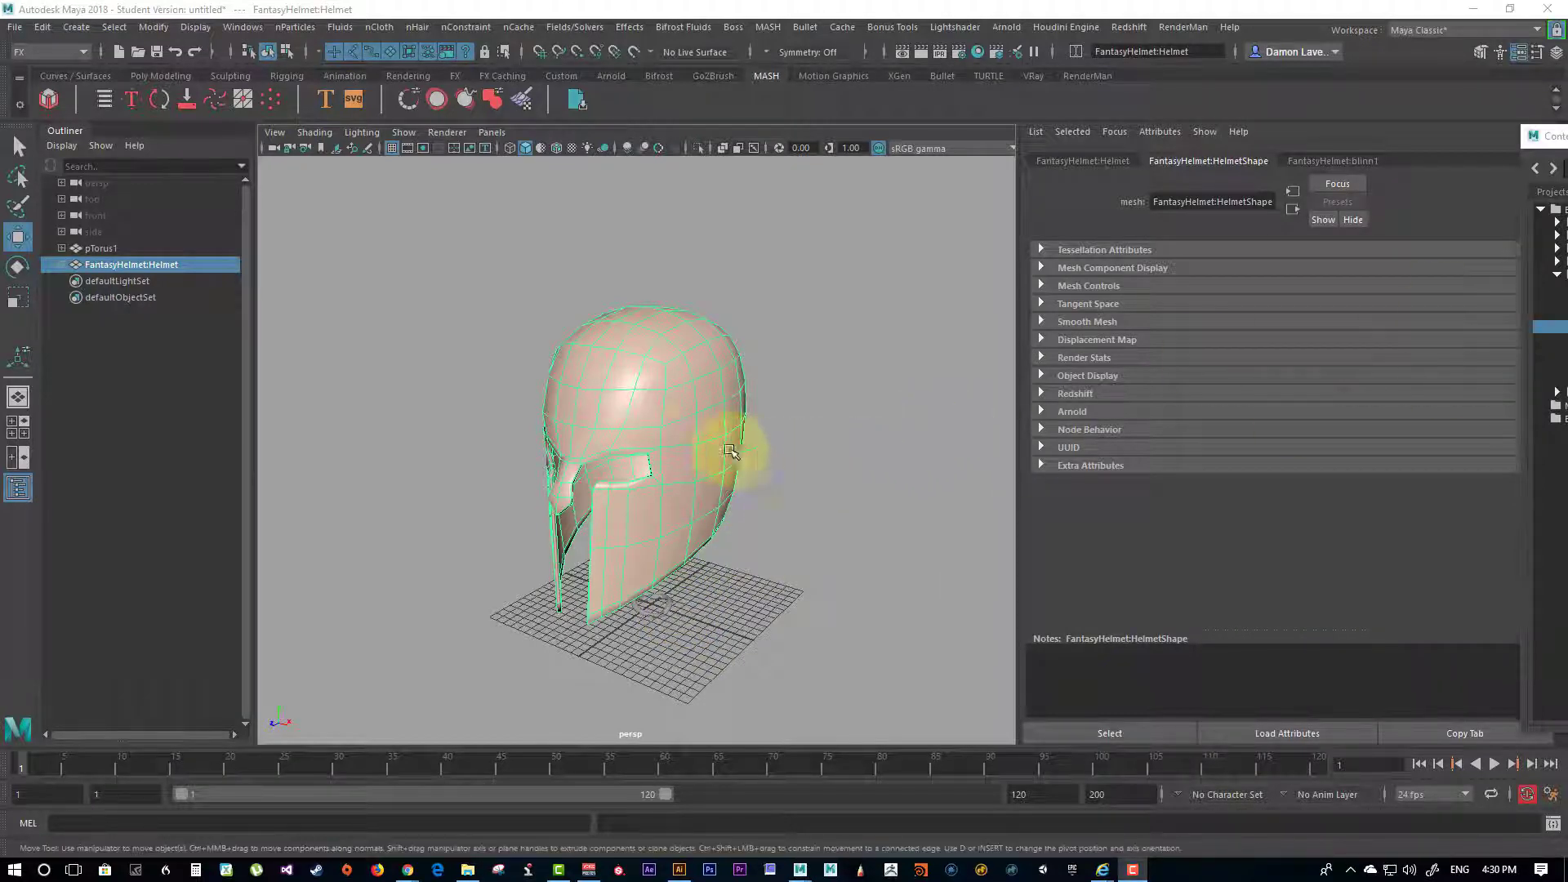
alt+drag(725, 445, 790, 434)
alt+right_drag(790, 434, 740, 455)
alt+drag(740, 454, 711, 400)
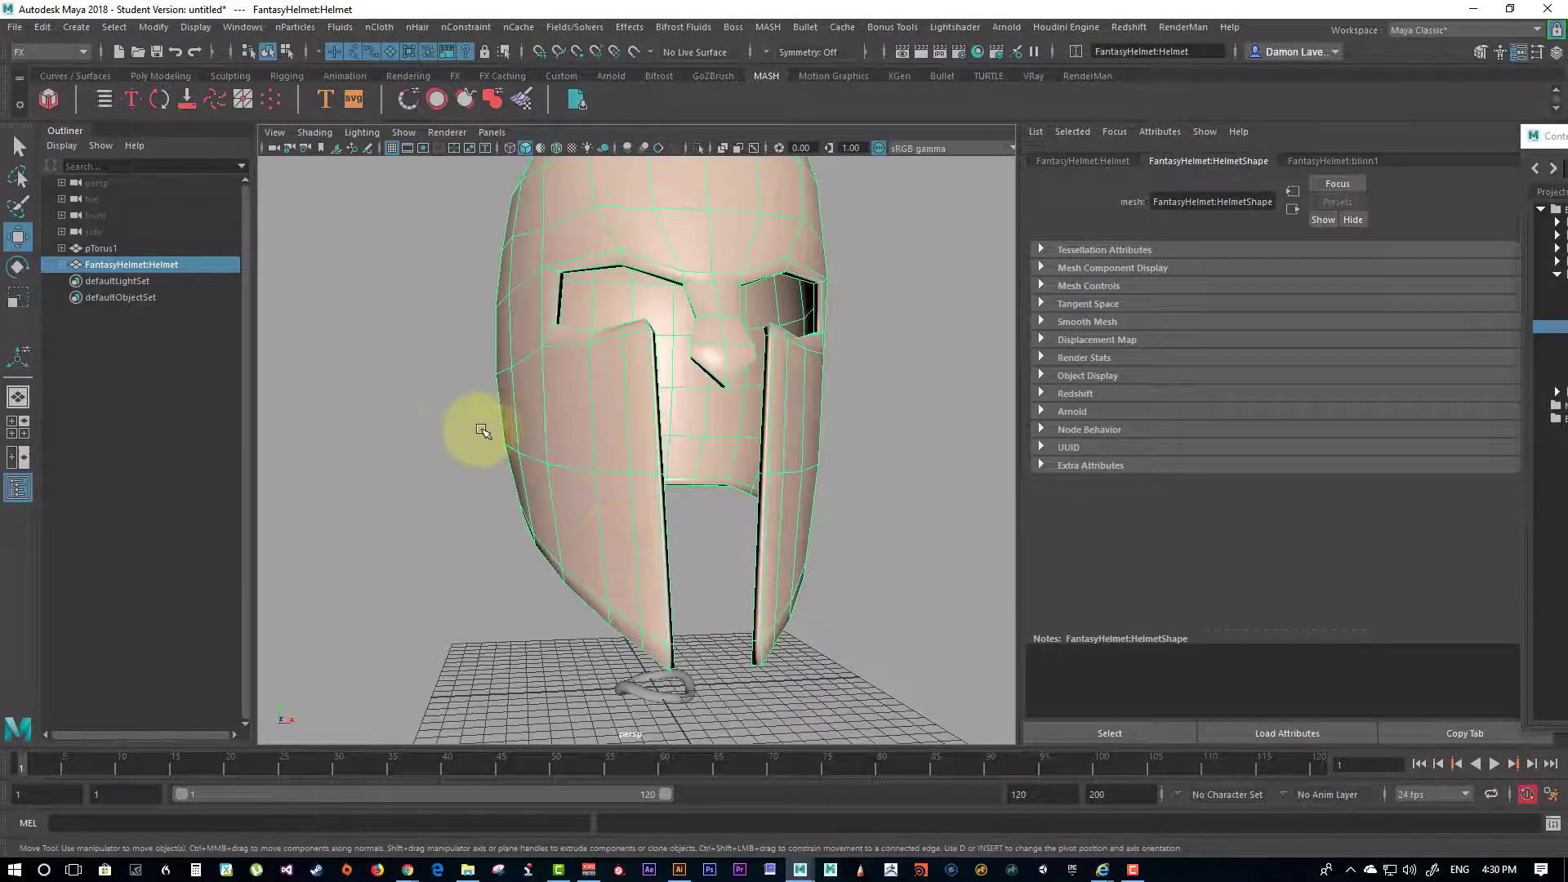
mouse_move(526, 431)
alt+mouse_down()
mouse_move(616, 444)
mouse_move(553, 433)
alt+mouse_up()
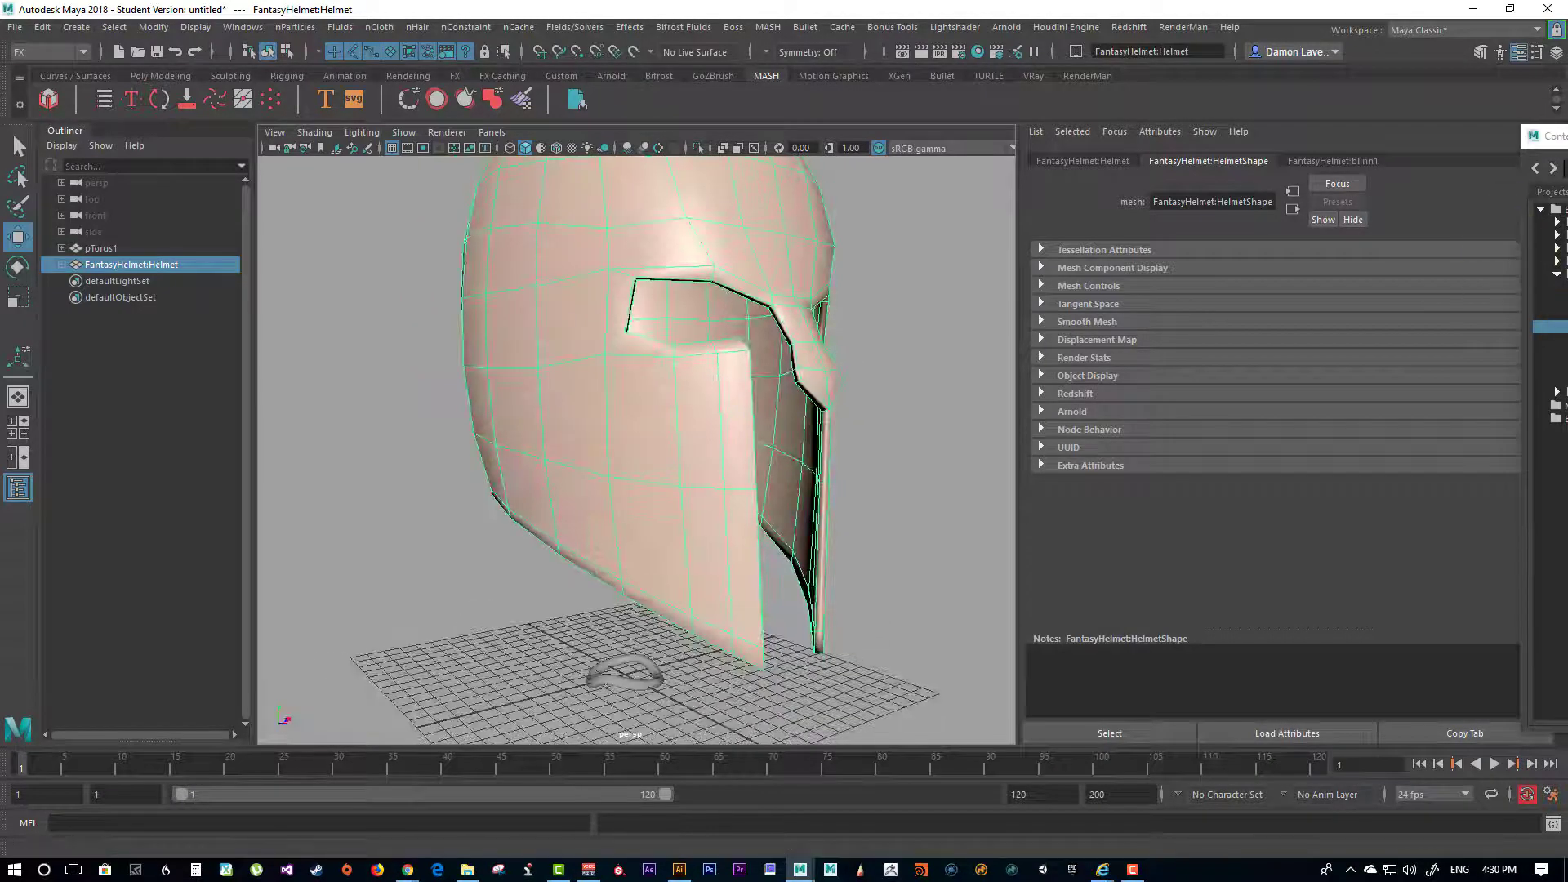
drag(1563, 112, 487, 106)
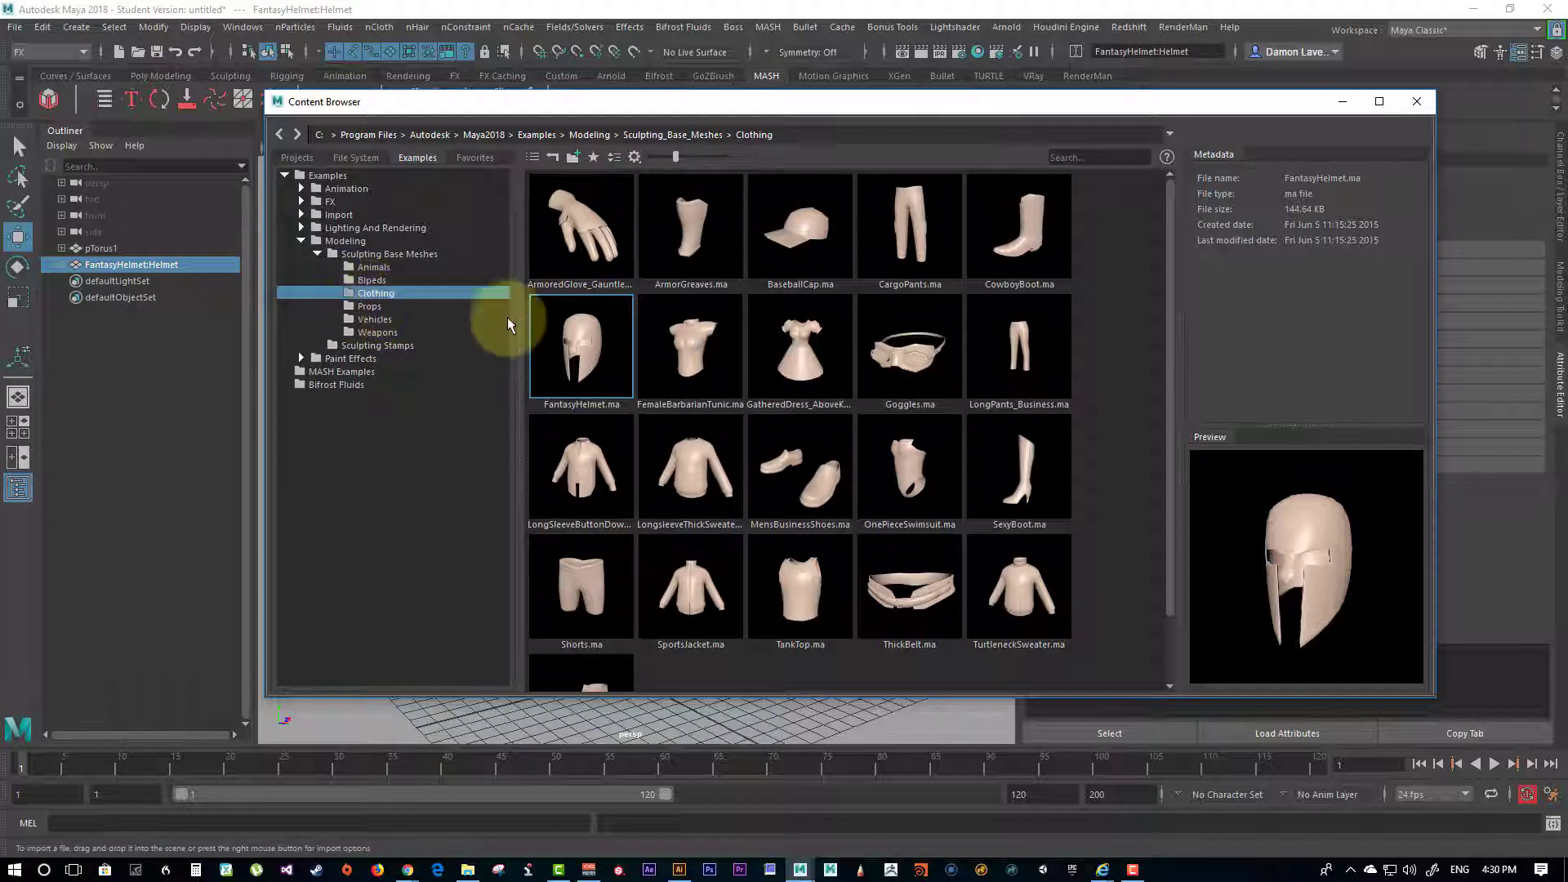
scroll(765, 439, down, 1)
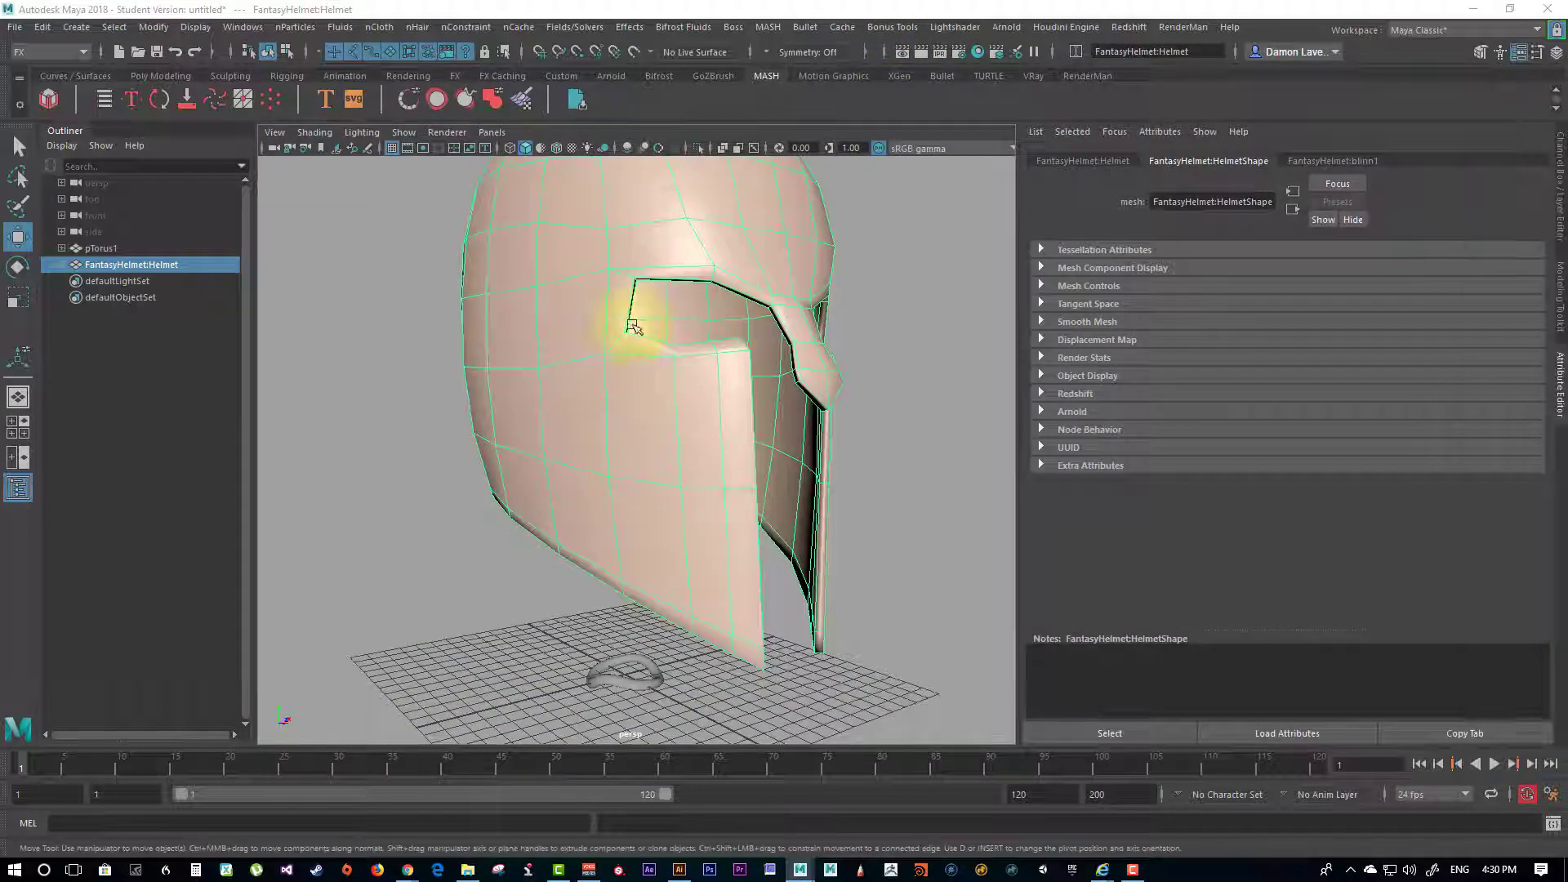
Step: Smooth the FantasyHelmet mesh with 1 division level
alt+drag(630, 315, 620, 378)
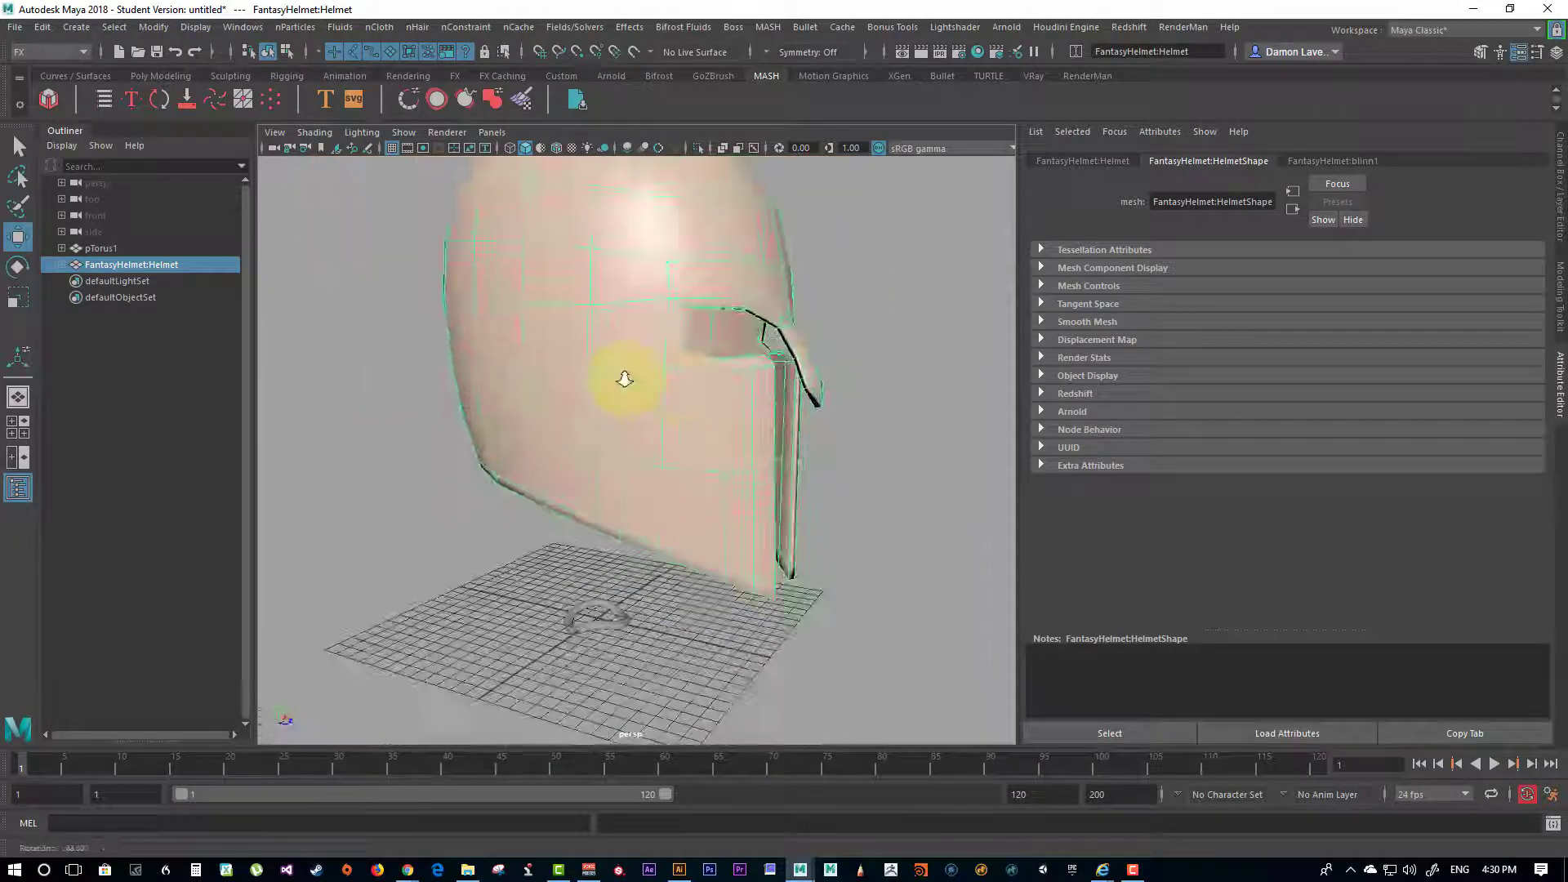
alt+drag(738, 398, 693, 381)
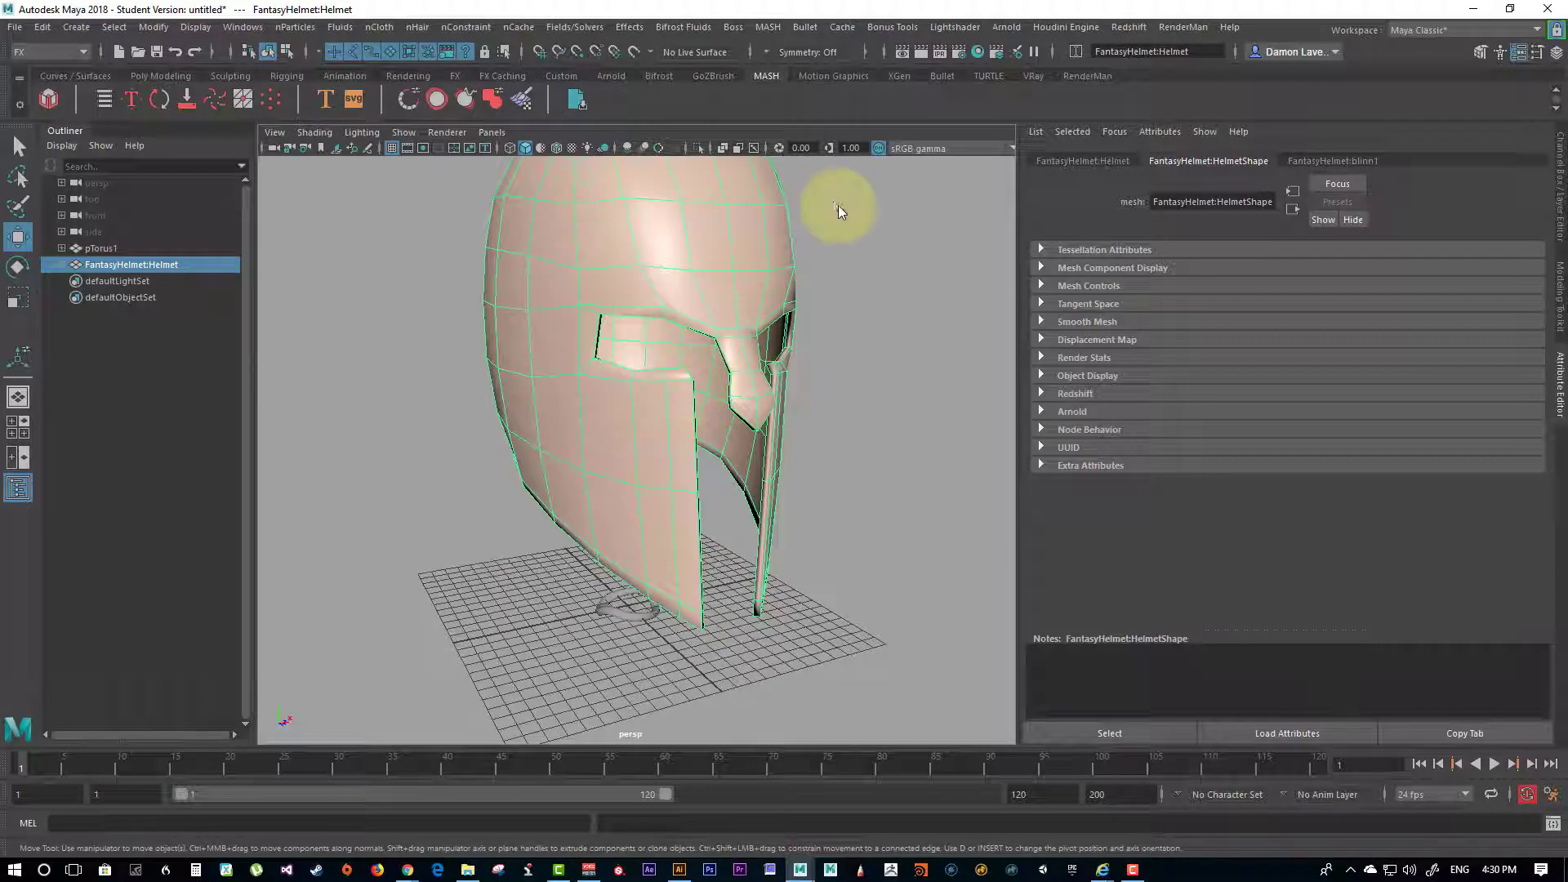
shift+right_click(838, 206)
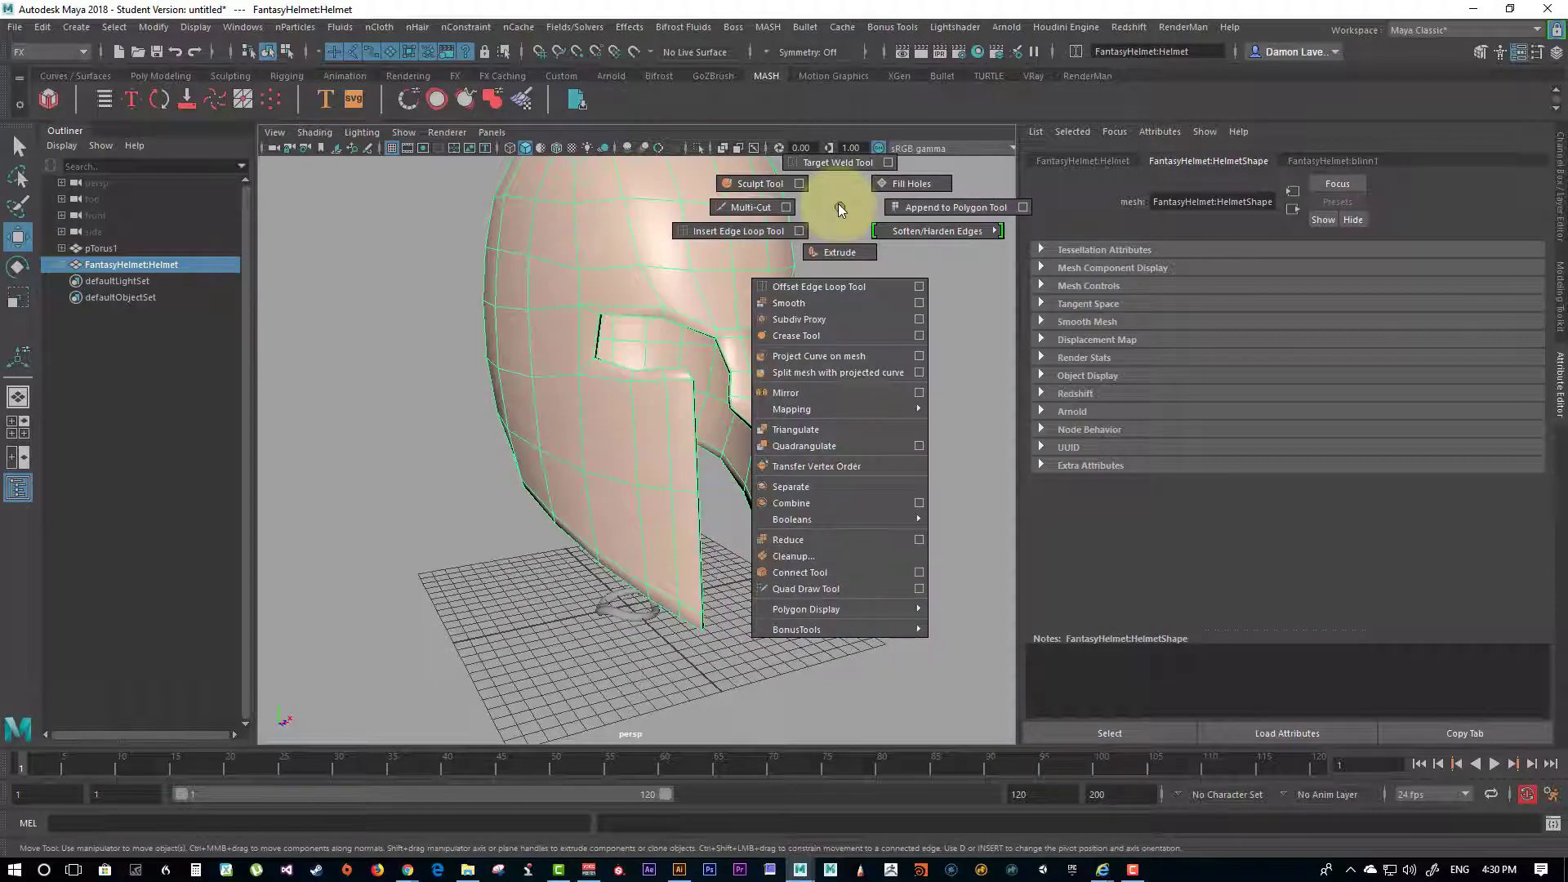
click(789, 303)
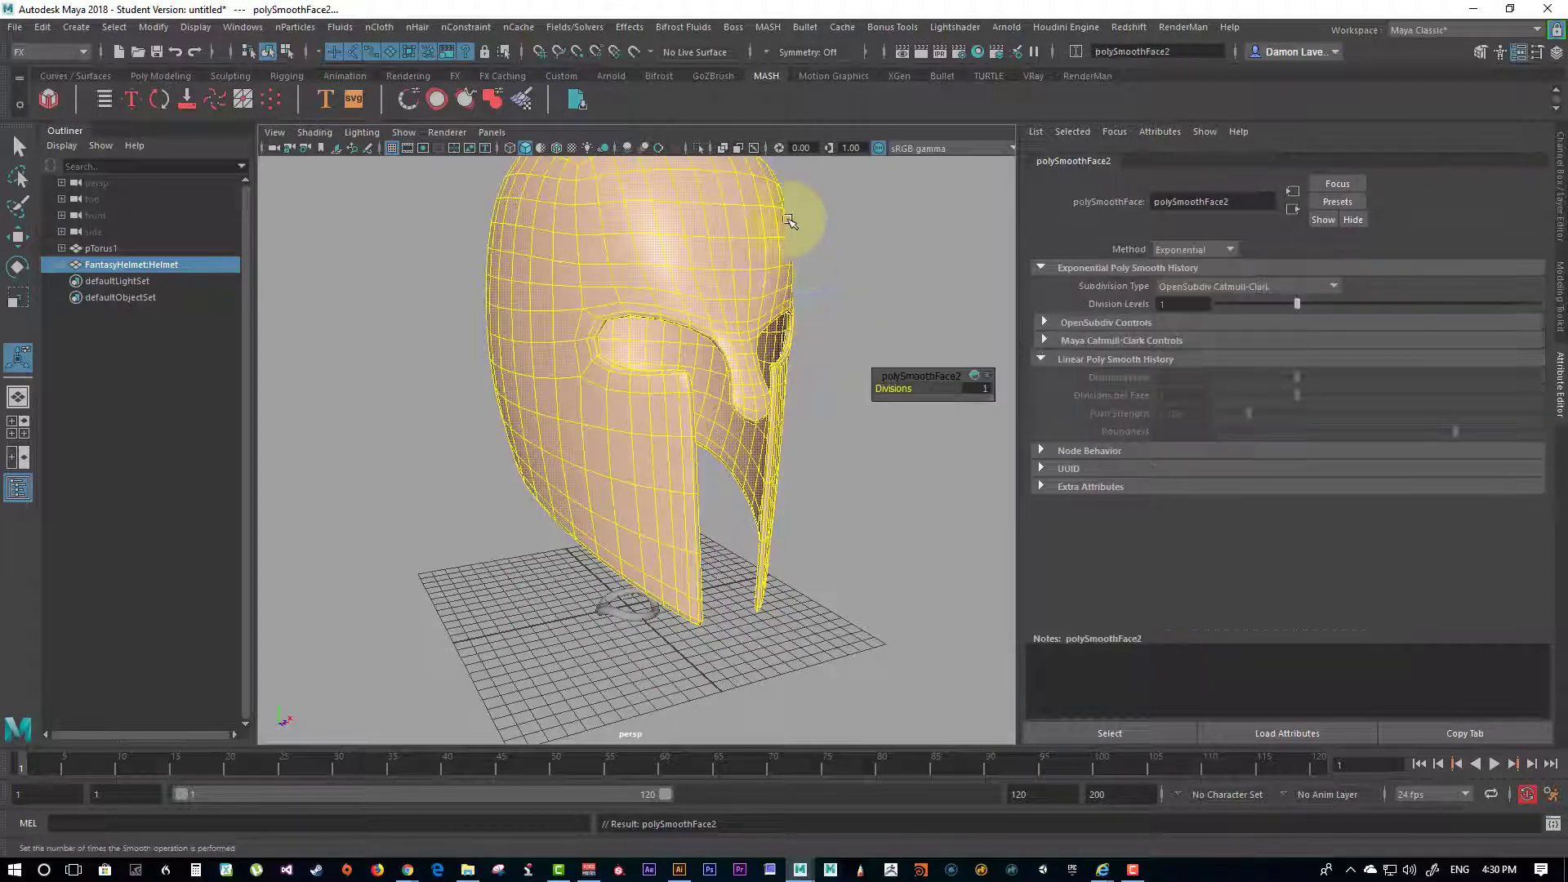
key(F8)
alt+drag(784, 280, 497, 444)
alt+drag(596, 427, 507, 441)
alt+right_drag(507, 441, 798, 549)
alt+drag(798, 549, 672, 378)
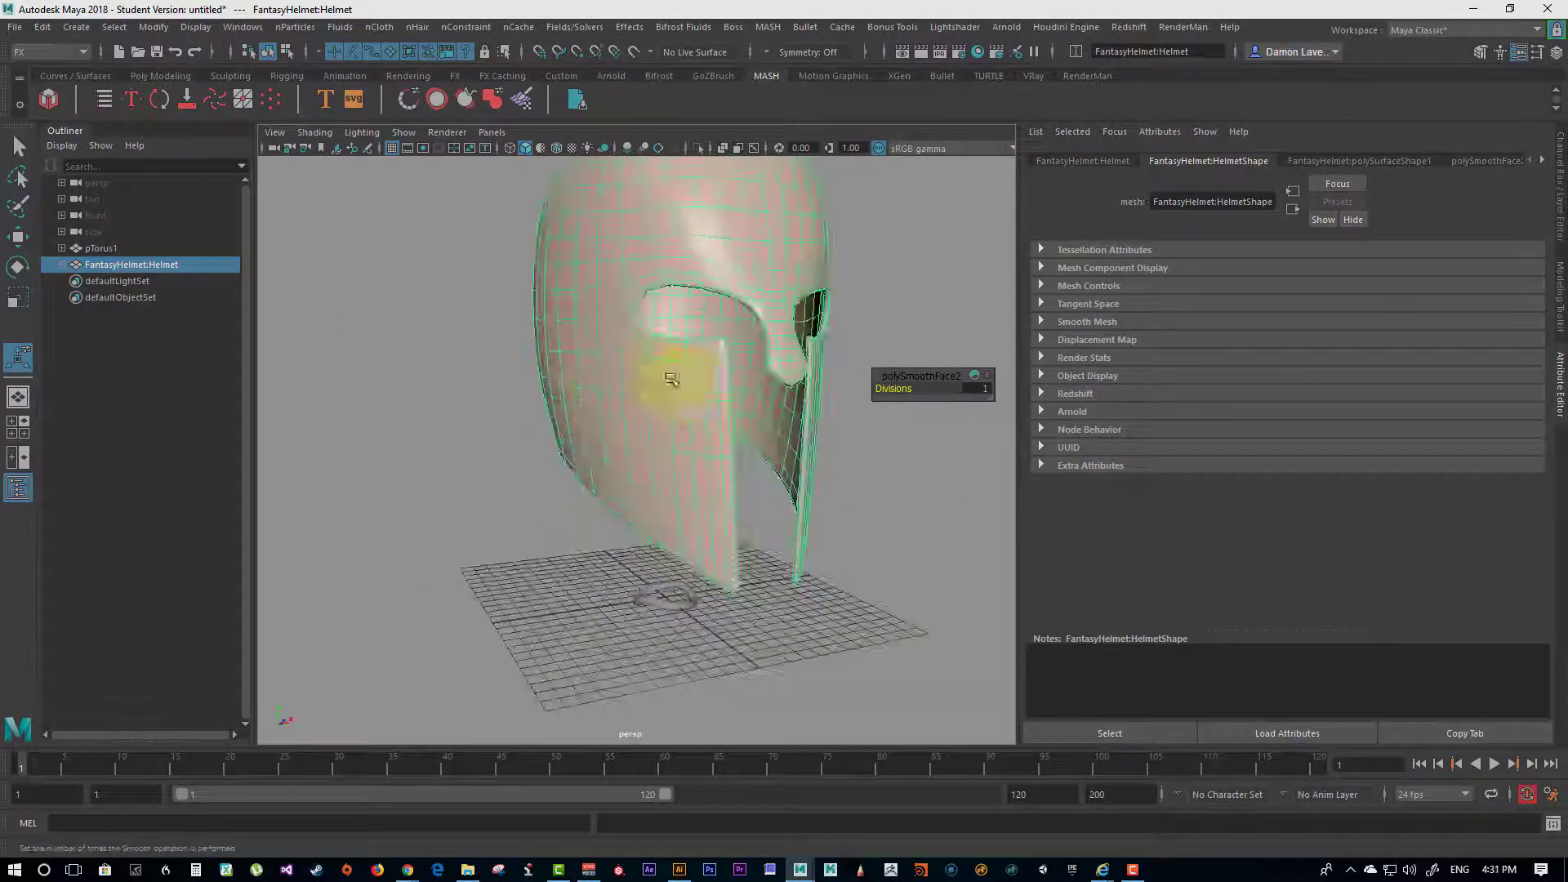
Step: Cut a horizontal edge loop around the helmet just below the eye openings with Multi-Cut
shift+right_drag(671, 379, 620, 417)
ctrl+click(654, 374)
alt+drag(654, 374, 759, 501)
alt+right_drag(760, 501, 833, 433)
click(20, 149)
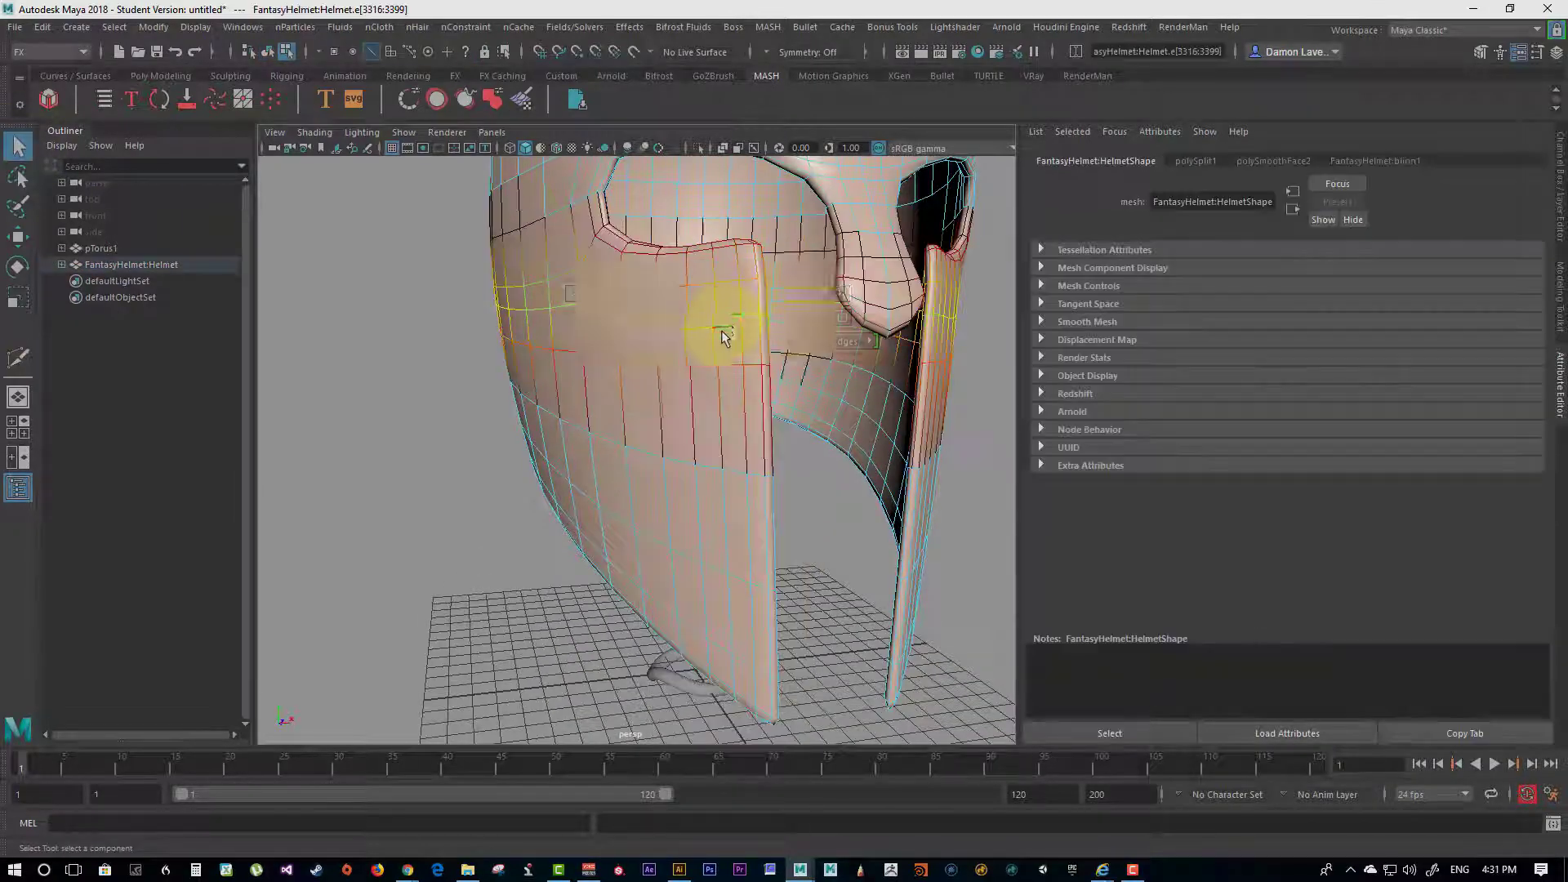
Step: Bevel the new edge loop around the helmet and return to object selection
shift+right_drag(723, 337, 905, 388)
key(q)
right_drag(694, 314, 812, 256)
alt+drag(812, 255, 675, 409)
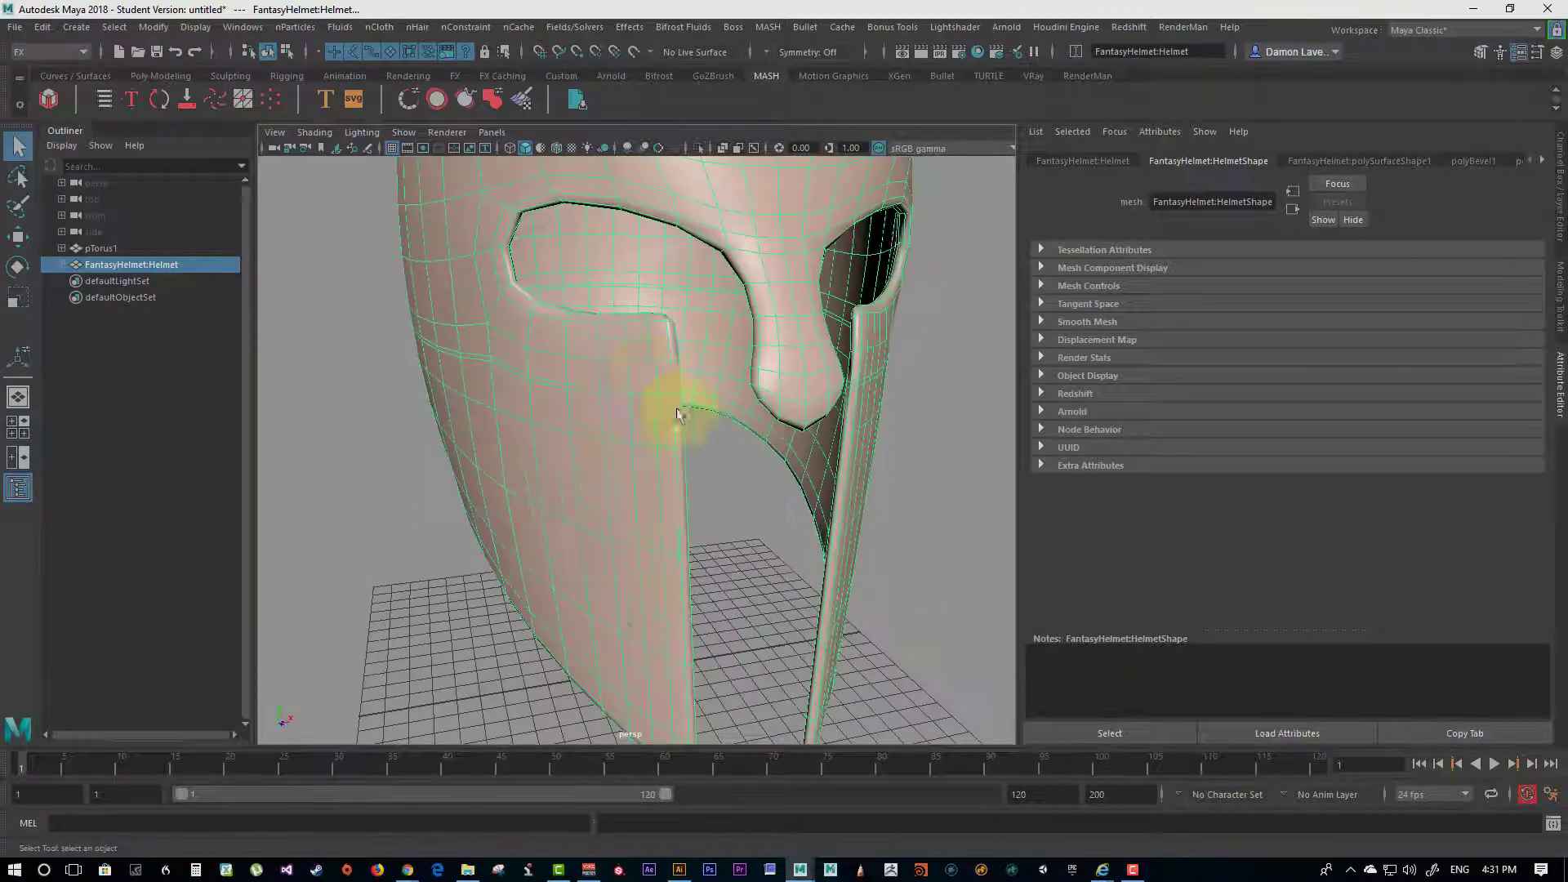
Step: Duplicate the helmet, hide the copy, and delete the original's faces from the beveled loop down to the lower edge
key(ctrl+d)
key(ctrl+h)
click(606, 392)
right_drag(659, 331, 665, 395)
double_click(666, 395)
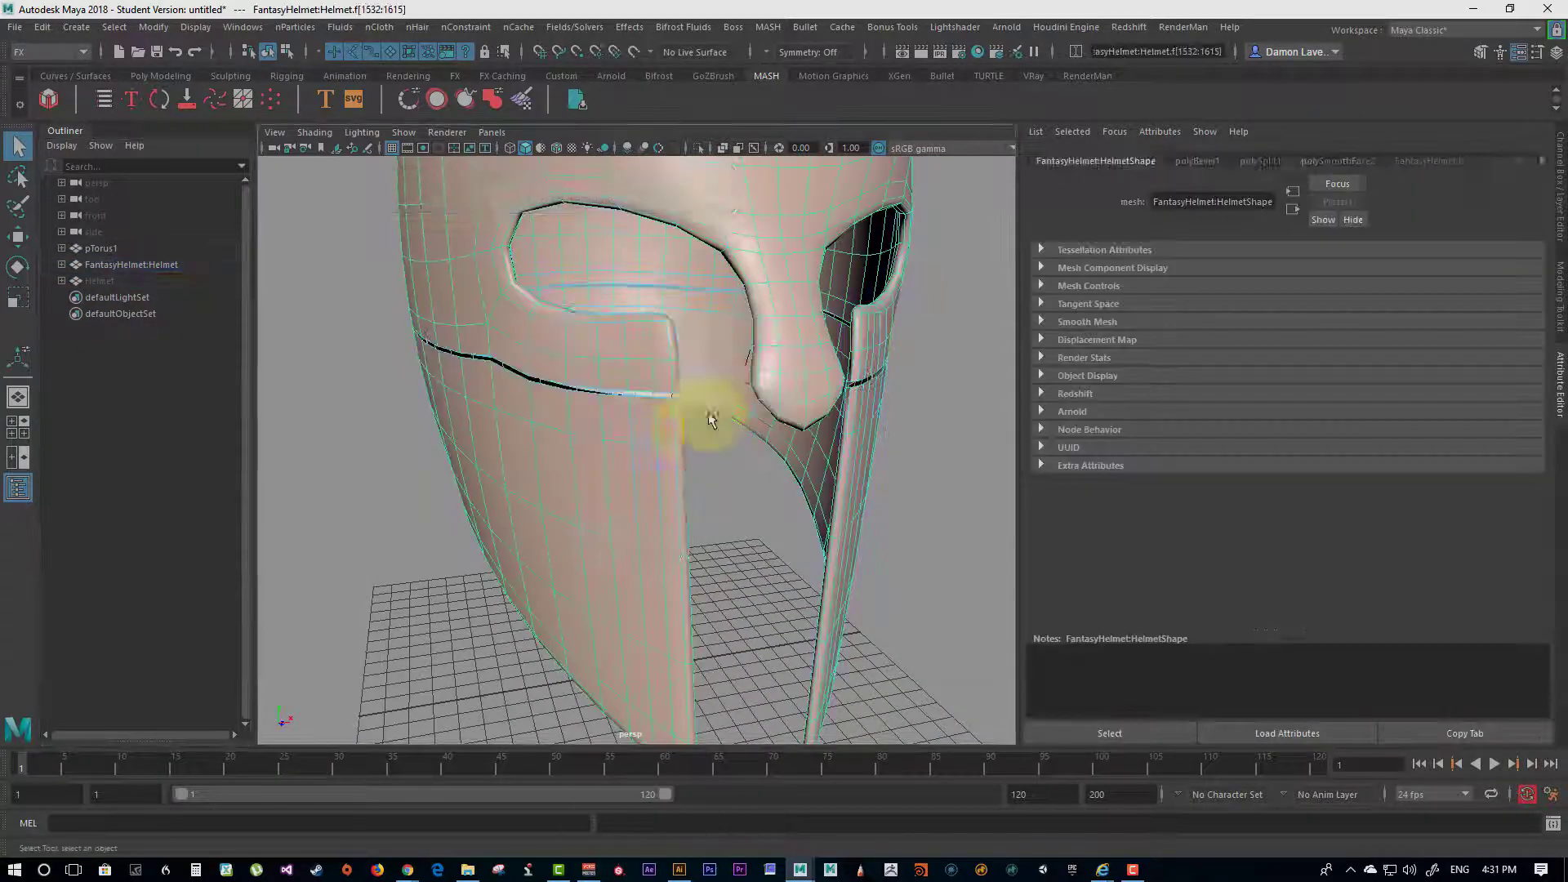
key(Delete)
Step: Bridge the open border edges along the cut underside of the helmet and weld the leftover corner vertices
alt+drag(647, 450, 702, 506)
alt+right_drag(702, 506, 690, 357)
double_click(690, 356)
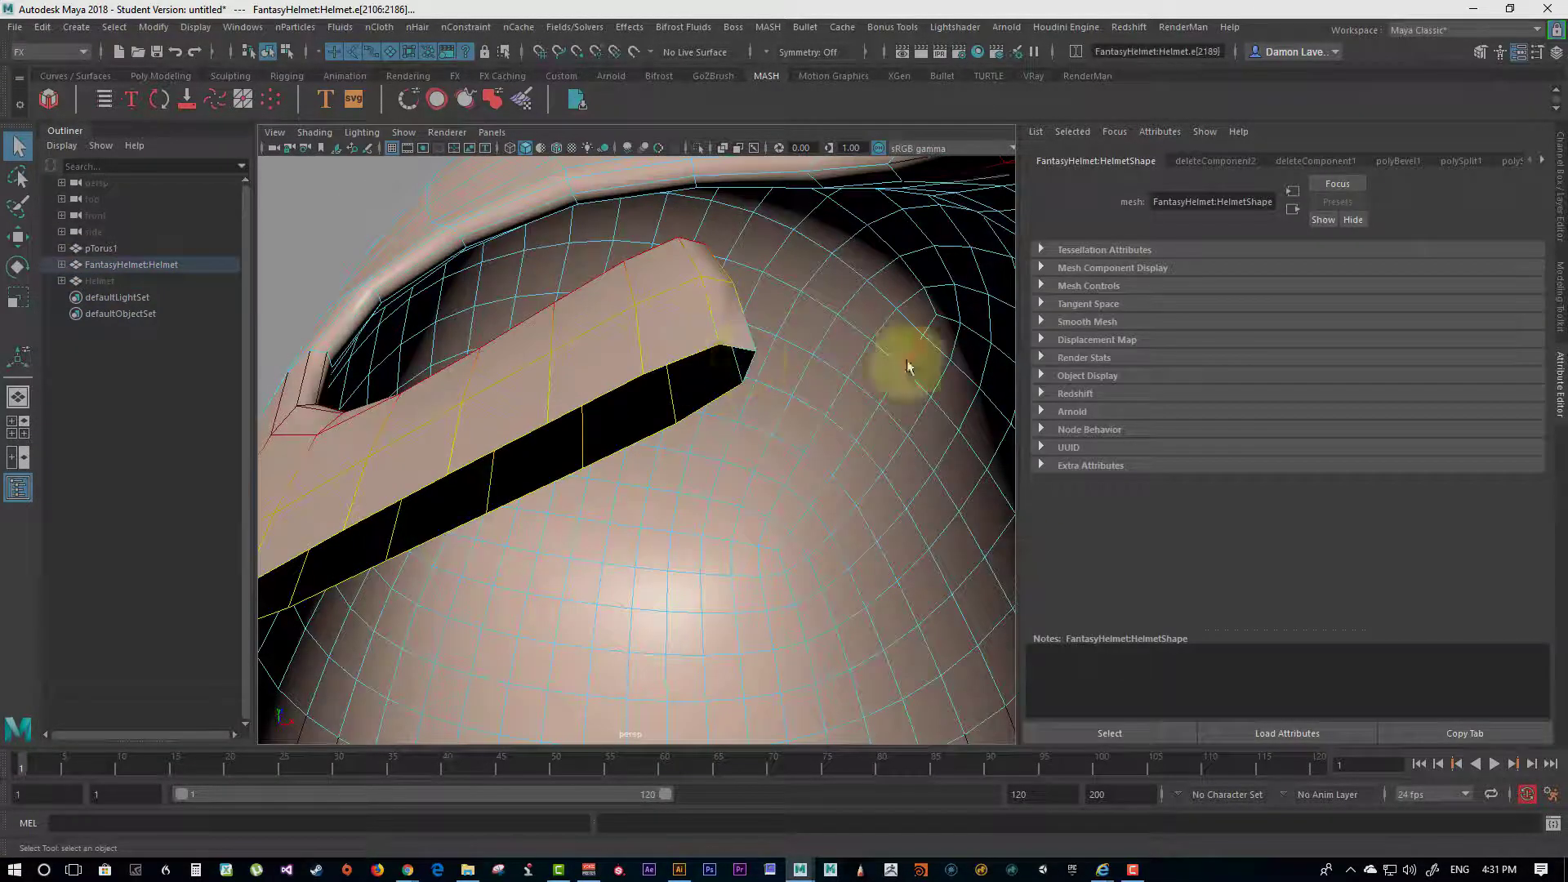
alt+drag(907, 366, 896, 262)
shift+right_drag(895, 270, 858, 466)
right_drag(823, 352, 805, 315)
alt+drag(817, 343, 931, 448)
alt+right_drag(931, 448, 660, 270)
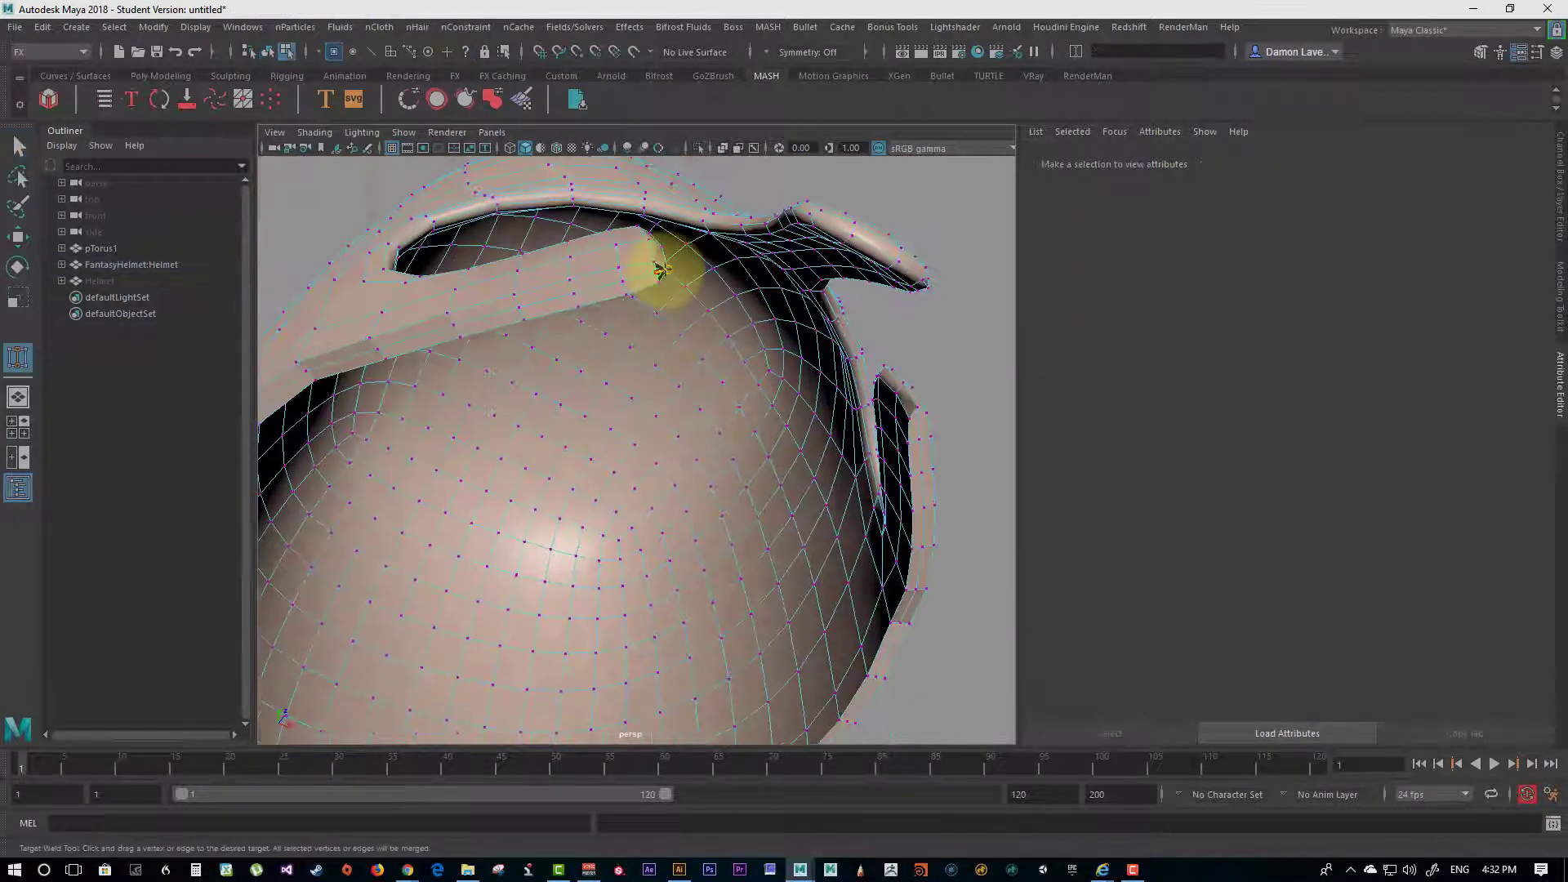
alt+drag(660, 270, 555, 347)
Step: Bevel the edges of the helmet's new lower rim with 2 segments at a fraction of 0.5
click(18, 147)
right_drag(570, 351, 574, 303)
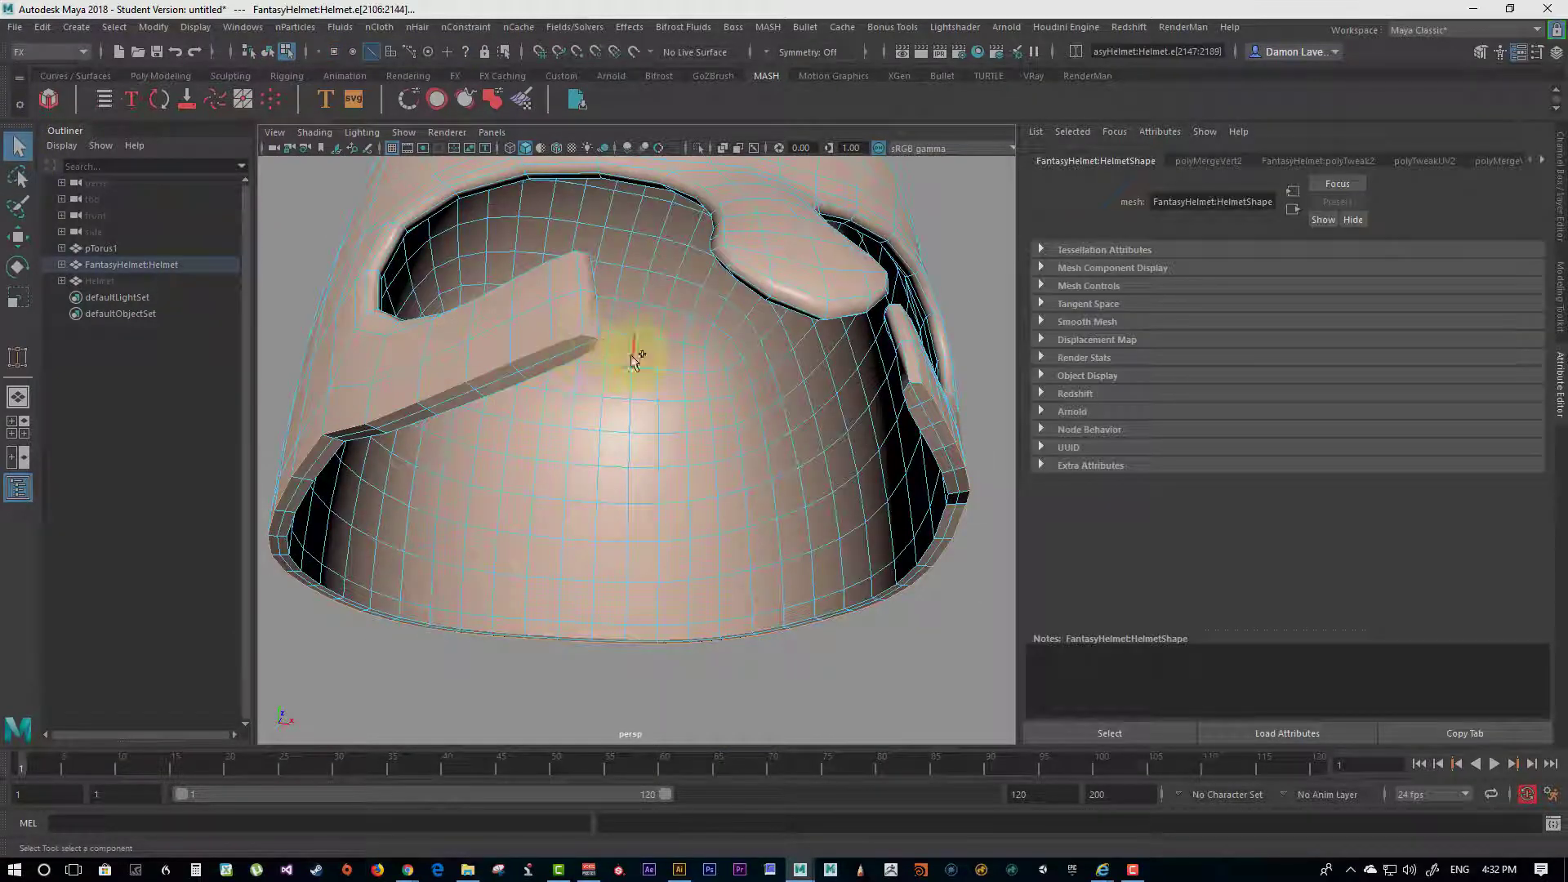
alt+drag(1022, 471, 972, 338)
key(ctrl+b)
alt+drag(905, 400, 532, 531)
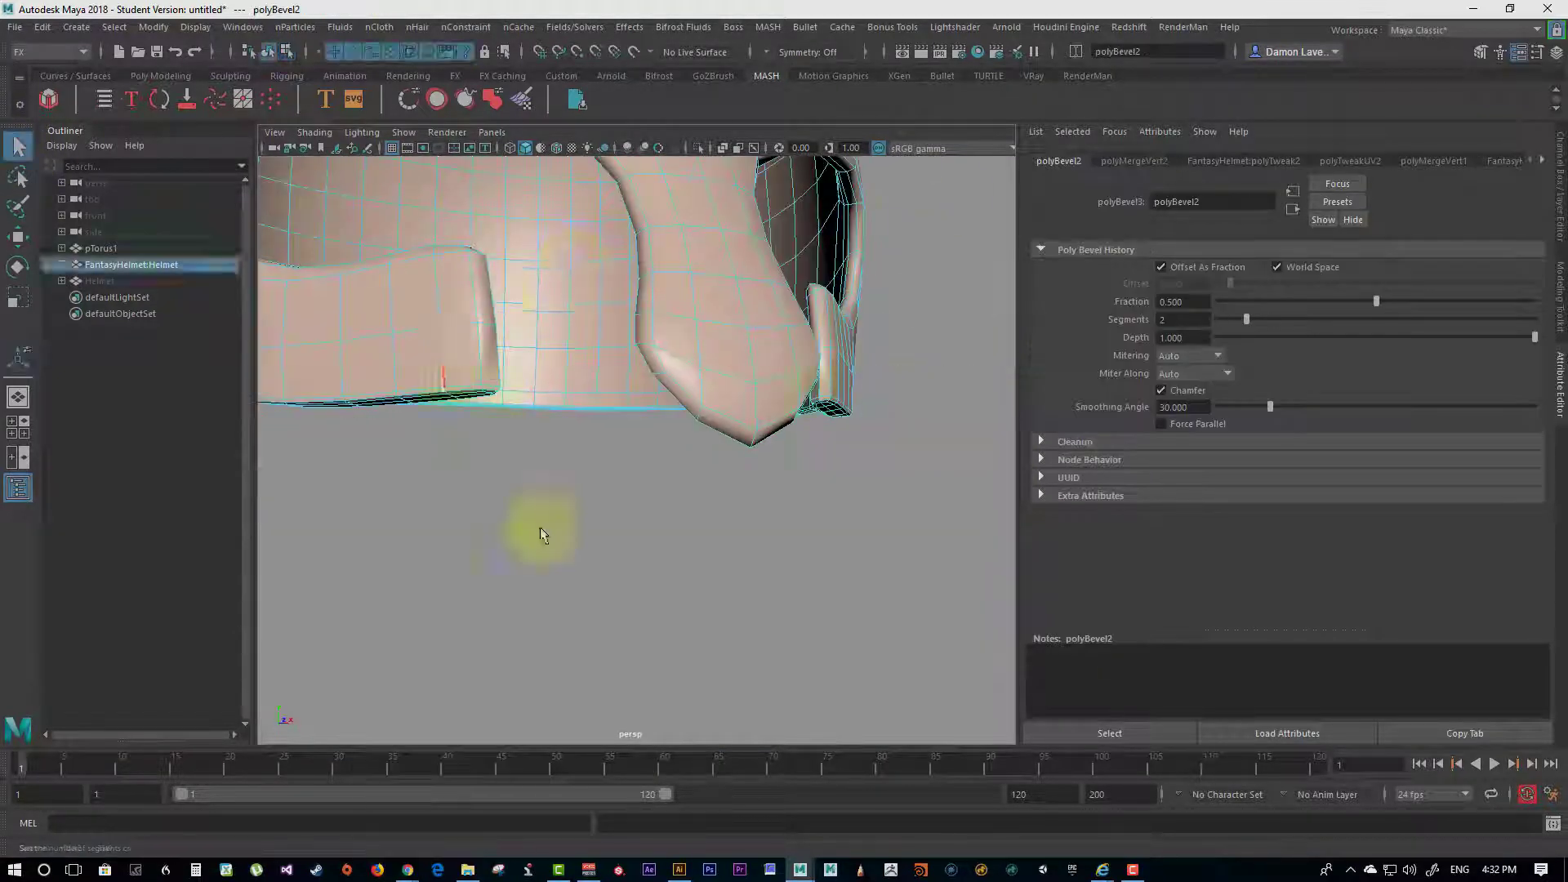
click(531, 532)
key(a)
Step: Unhide the duplicated full helmet and rename it hlpermash
click(155, 266)
double_click(155, 266)
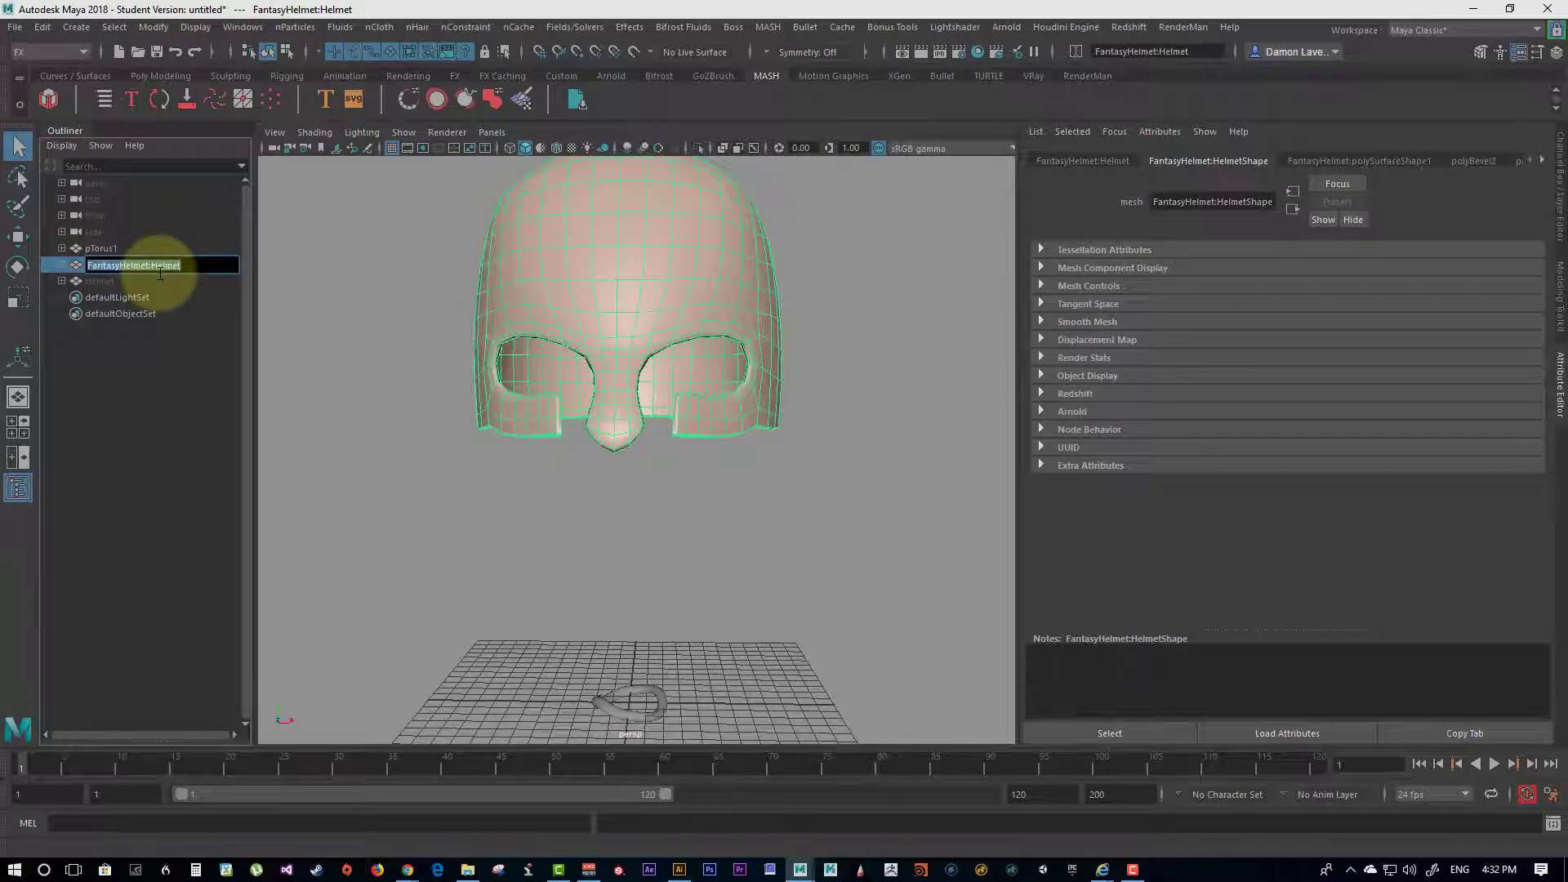
click(119, 280)
key(shift+h)
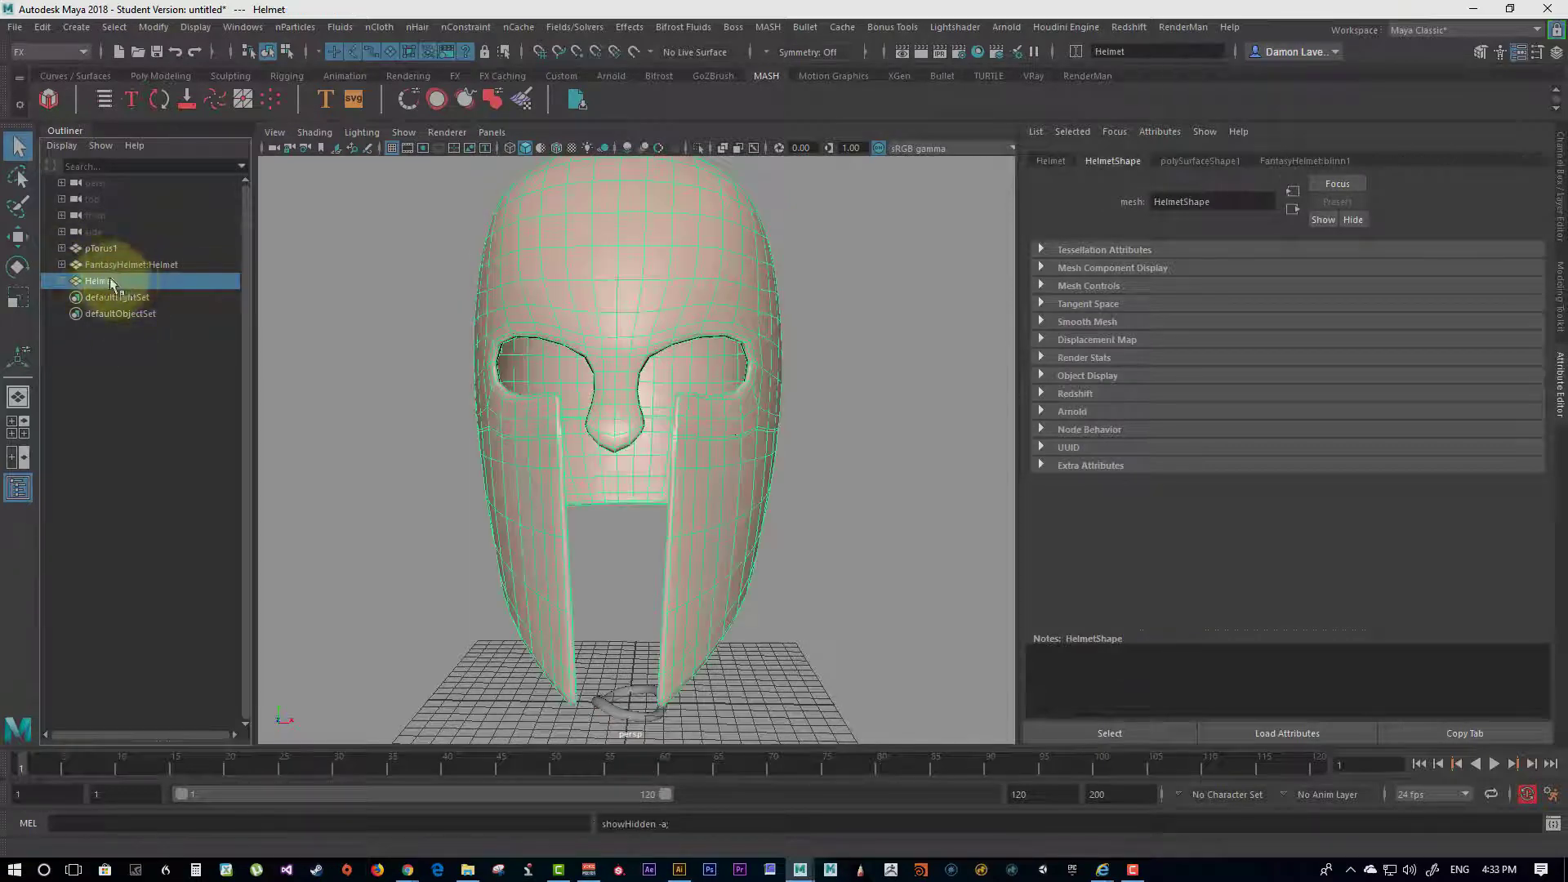
double_click(119, 280)
text(hlpermash)
key(Return)
Step: Delete the thickness and inner faces of hlpermash so its lower section is a single-sided shell
scroll(689, 395, up, 5)
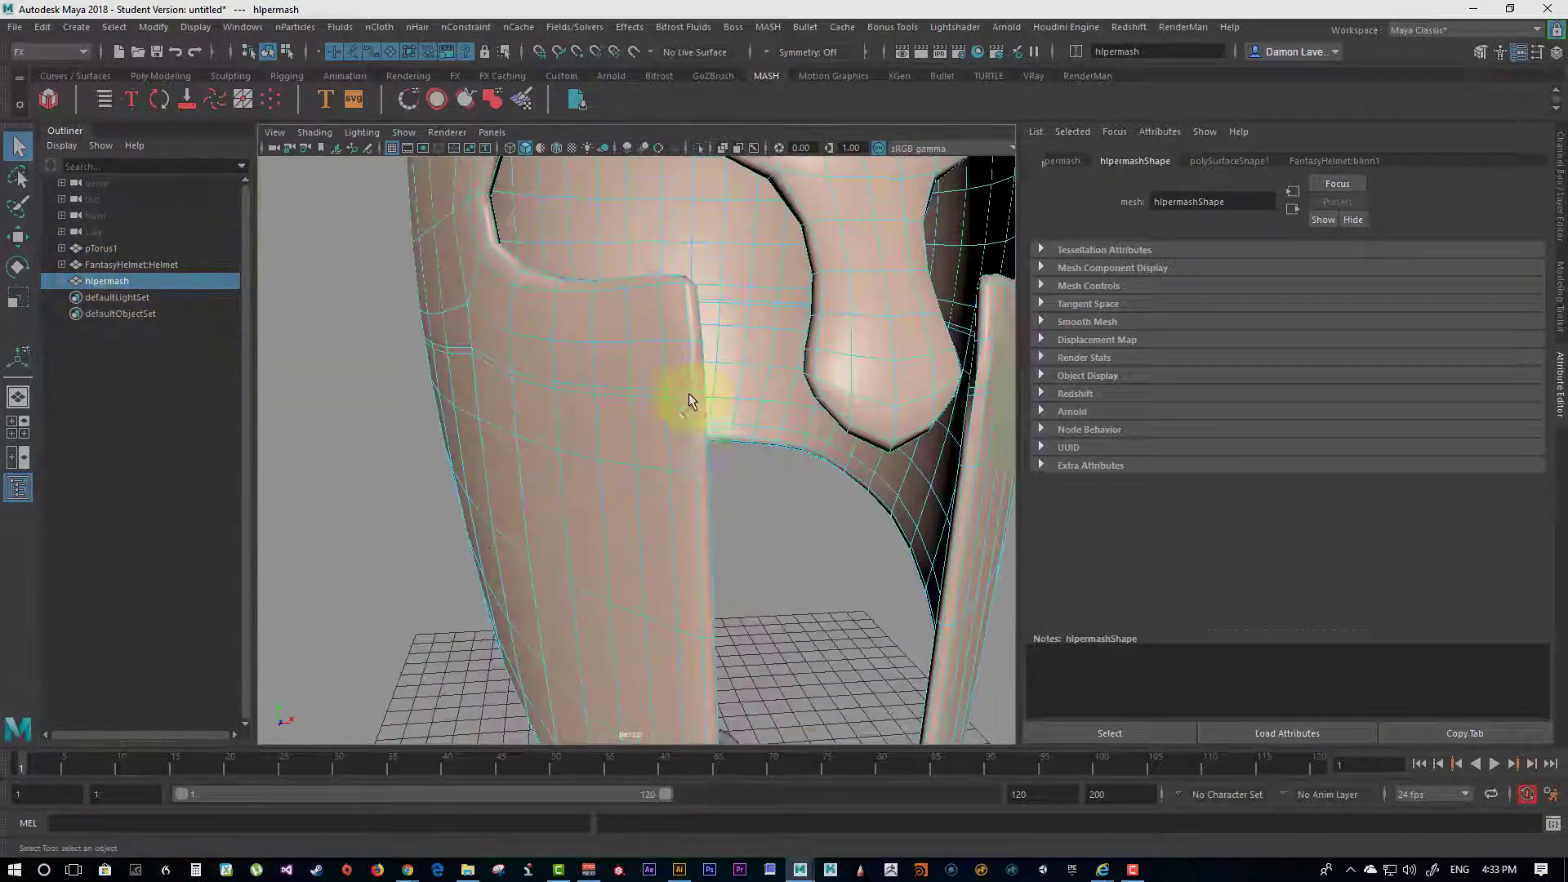
drag(628, 200, 653, 244)
click(653, 245)
right_drag(655, 340, 655, 387)
alt+drag(655, 387, 567, 367)
click(557, 376)
shift+click(557, 432)
alt+drag(555, 431, 788, 290)
right_drag(789, 291, 787, 228)
double_click(786, 285)
scroll(735, 343, down, 5)
alt+drag(735, 392, 625, 471)
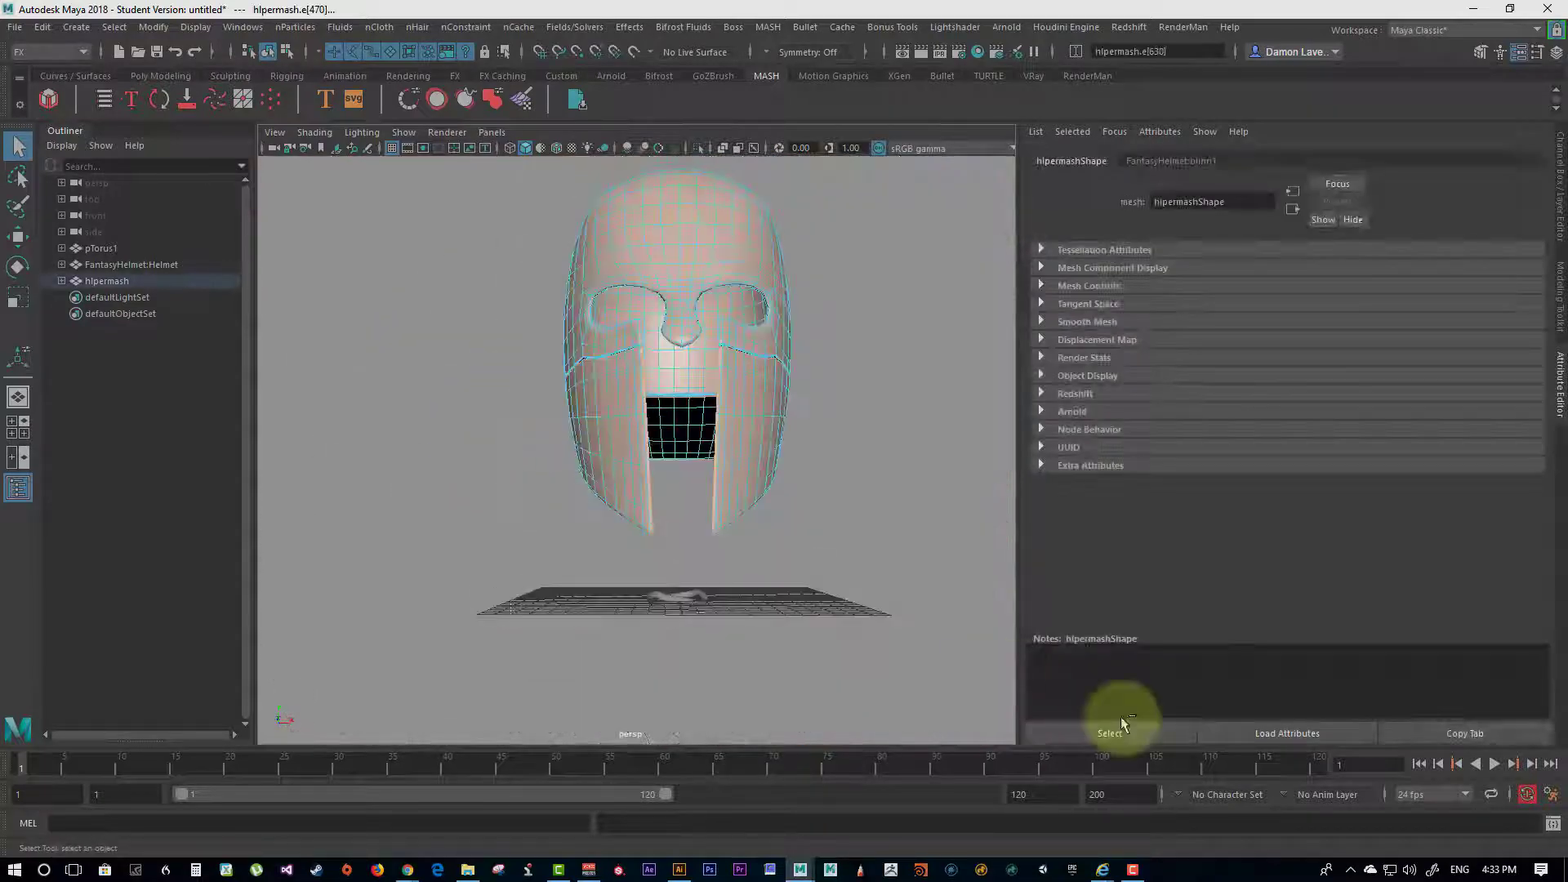
Step: Select the lower vertices of hlpermash and flood them with the Sculpt Geometry Tool at an opacity of about 0.05
scroll(805, 368, up, 5)
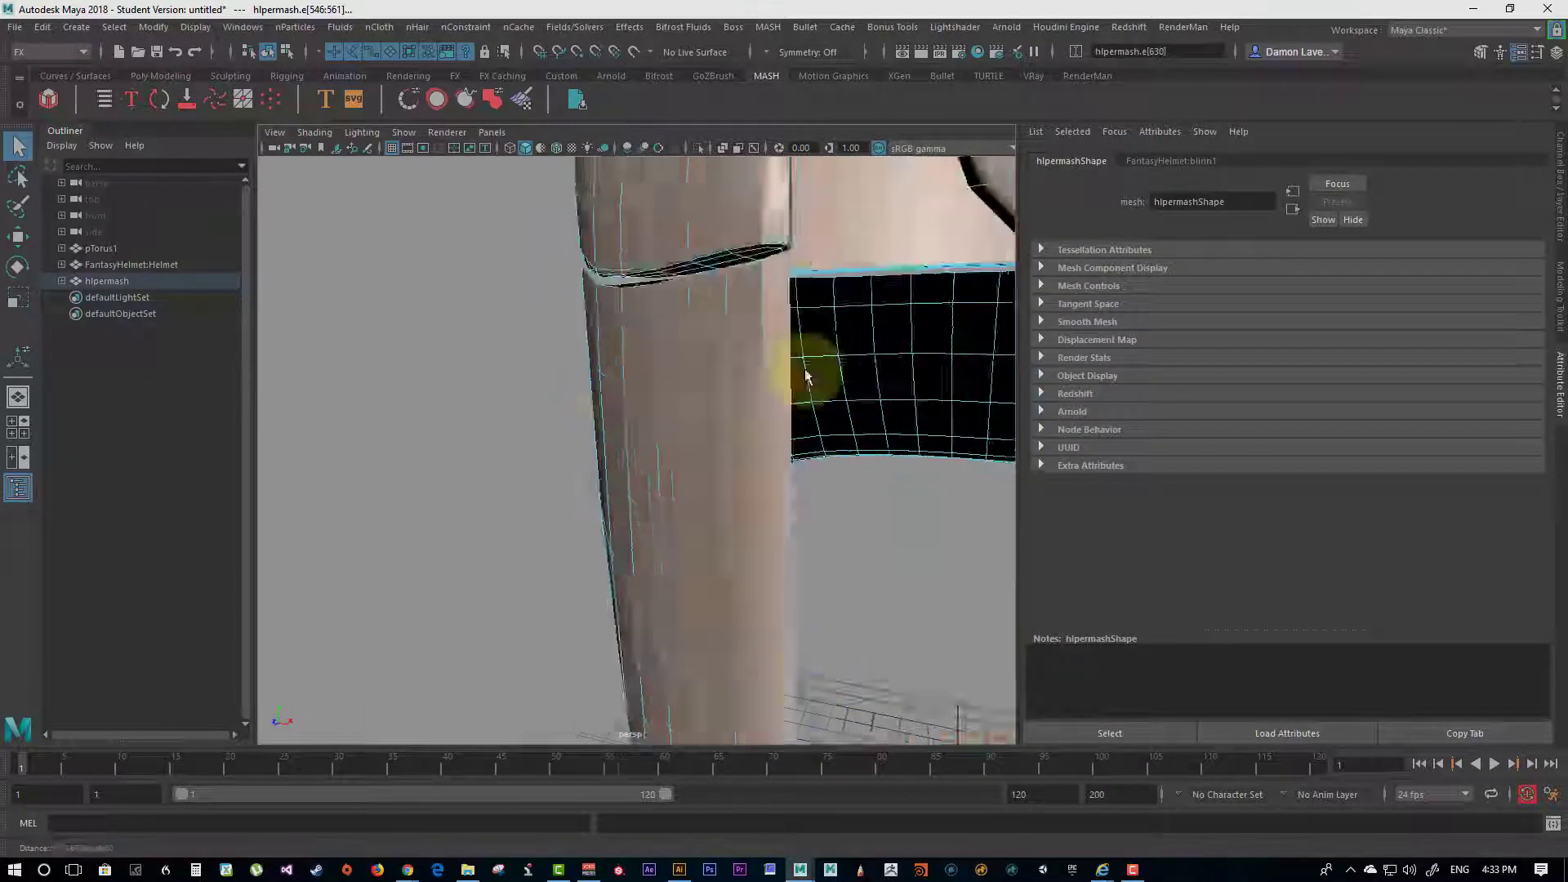
alt+drag(805, 368, 620, 386)
double_click(680, 349)
key(ctrl+F9)
mouse_move(621, 386)
right_down()
mouse_move(594, 619)
mouse_move(645, 619)
right_up()
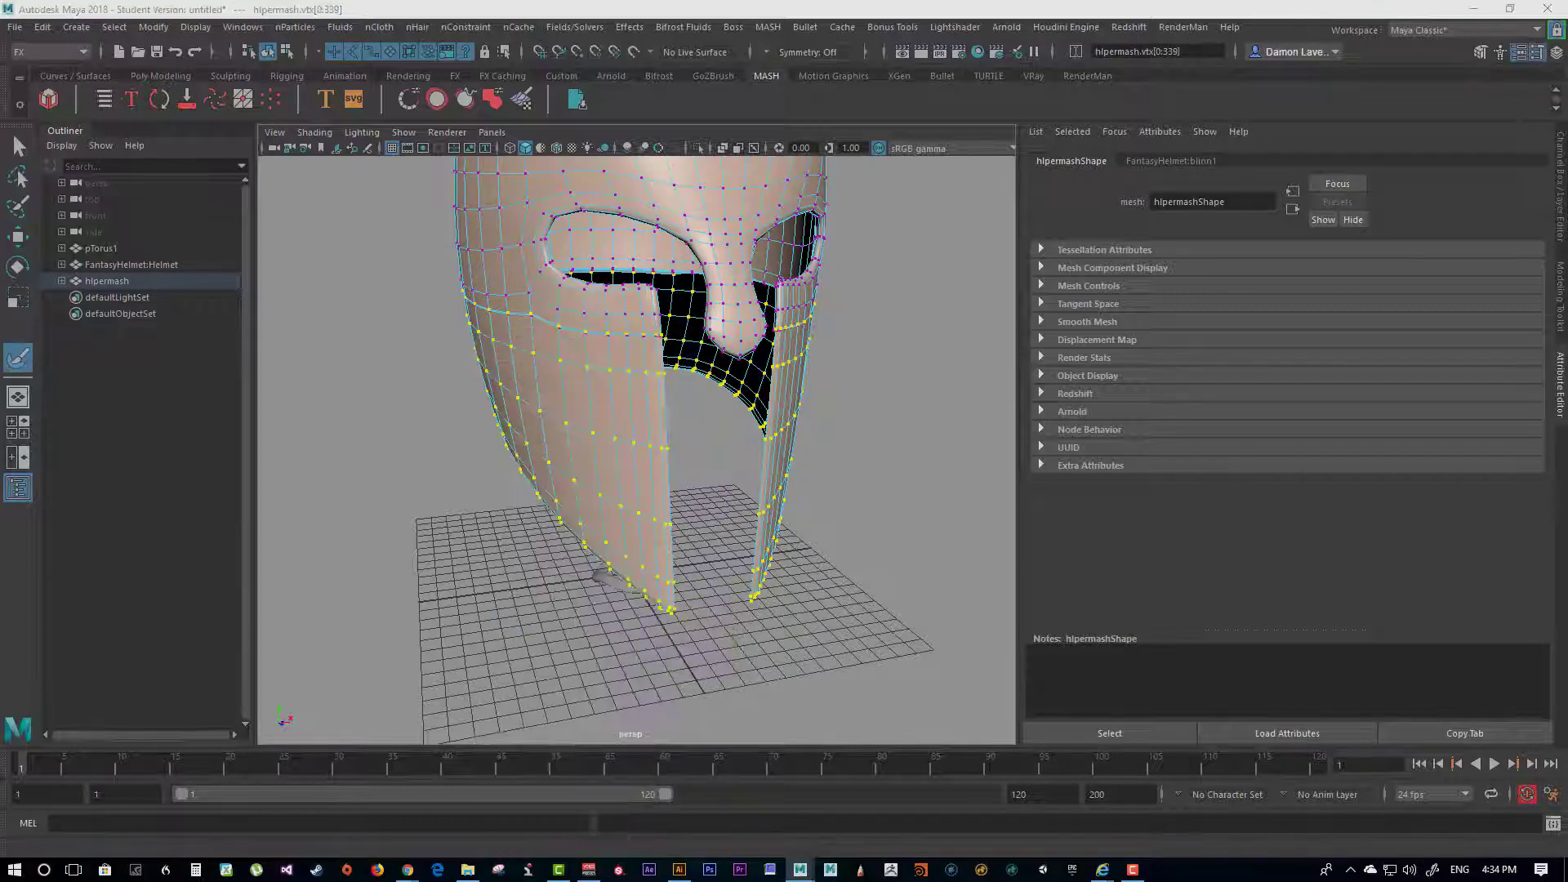
drag(480, 176, 319, 110)
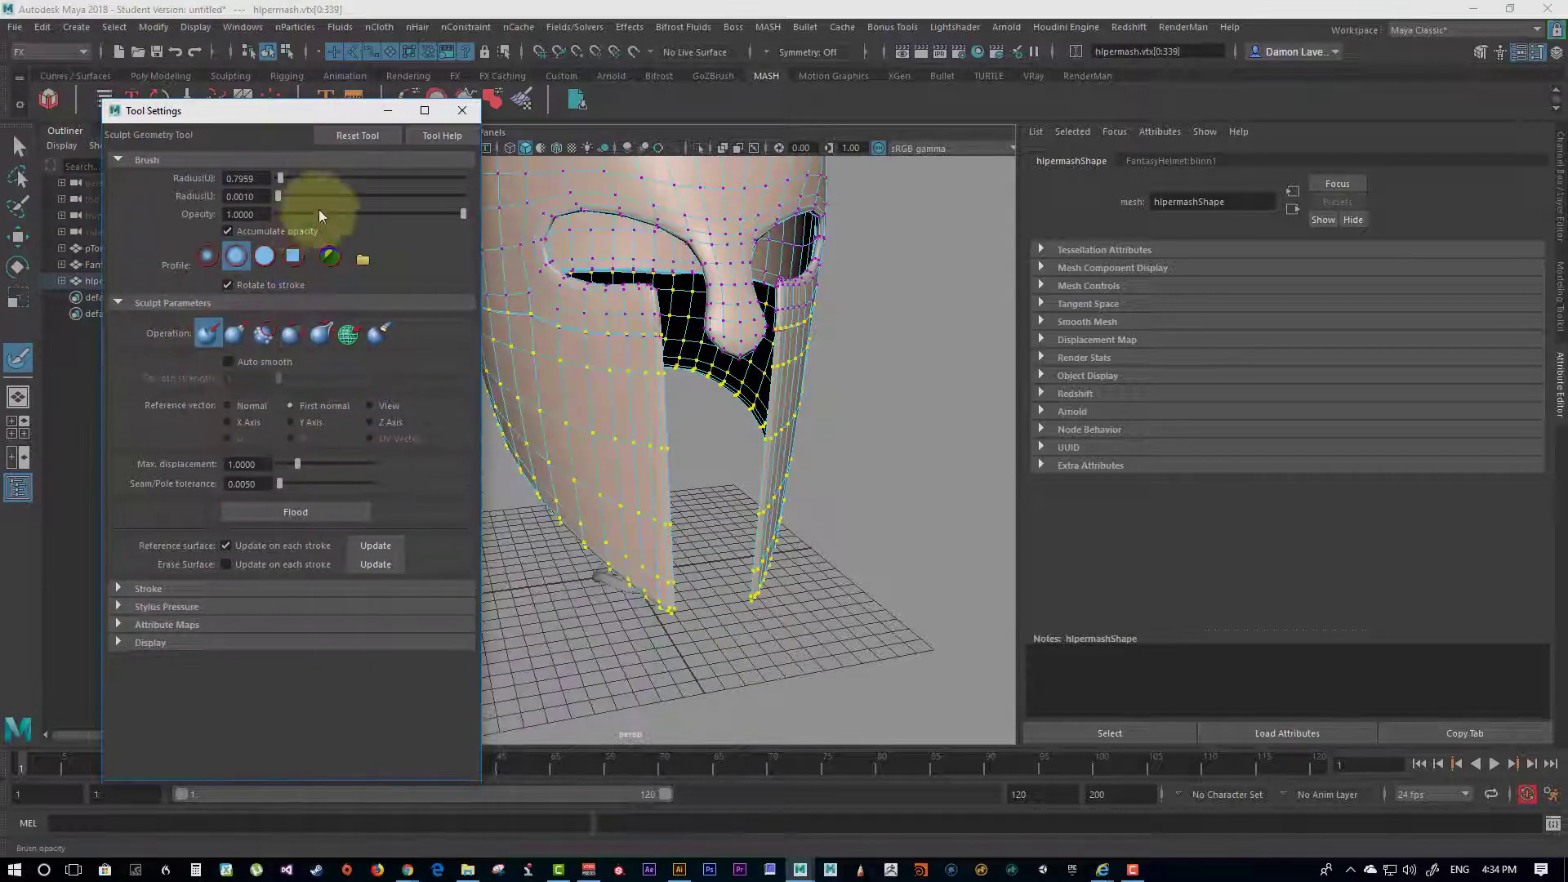
click(263, 518)
mouse_move(739, 499)
alt+mouse_down()
mouse_move(676, 511)
mouse_move(696, 451)
mouse_move(725, 480)
alt+mouse_up()
scroll(696, 452, up, 5)
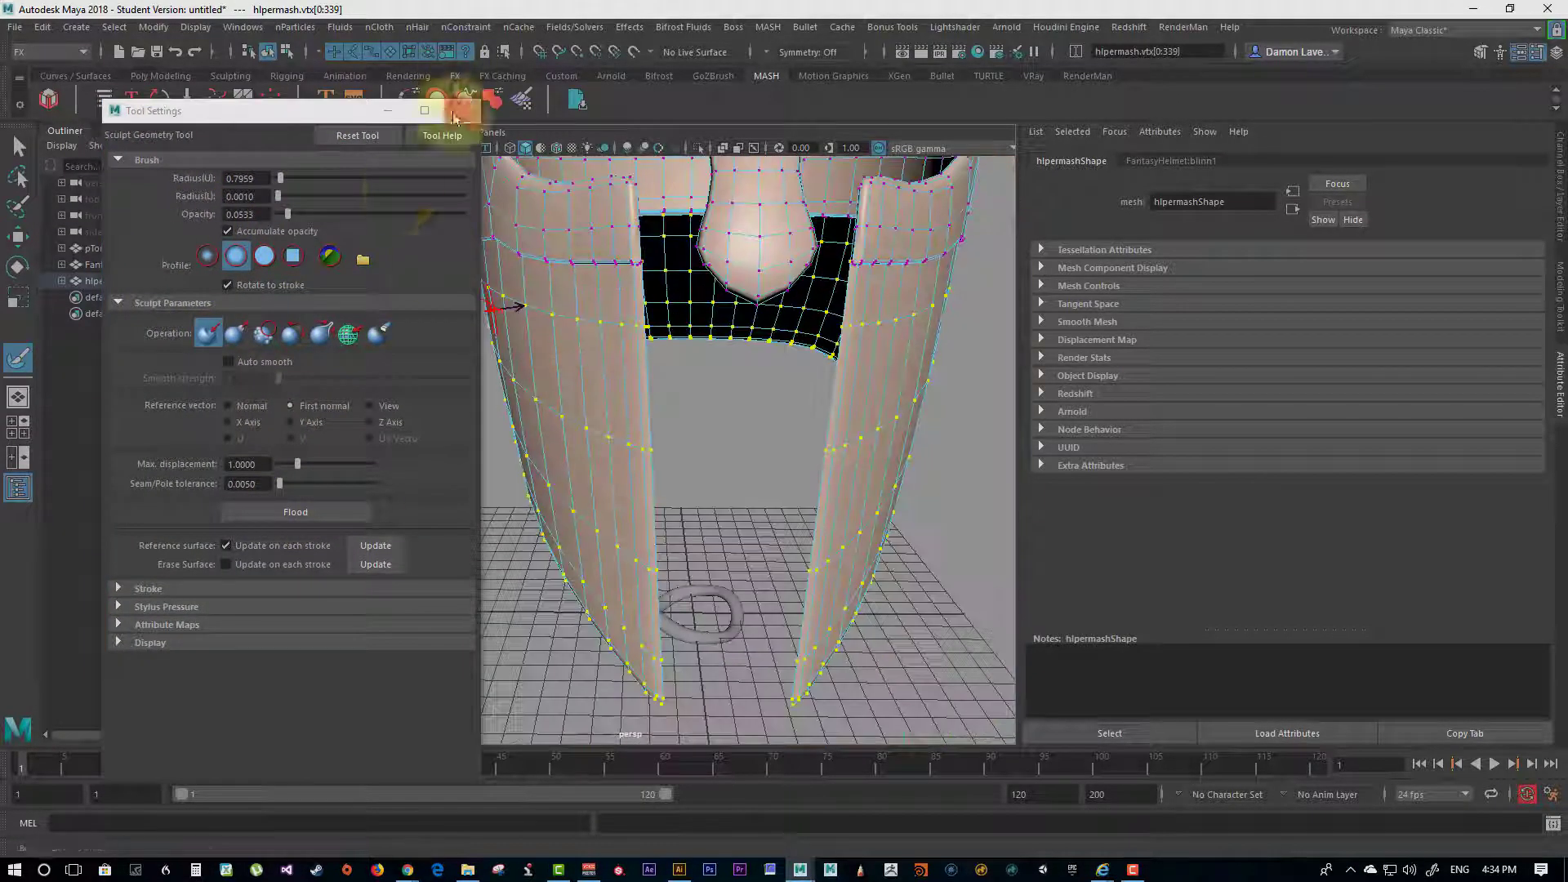
click(461, 110)
key(q)
Step: Delete an unwanted edge loop from the lower section of hlpermash and try removing further loops
alt+drag(400, 490, 717, 595)
double_click(723, 591)
key(w)
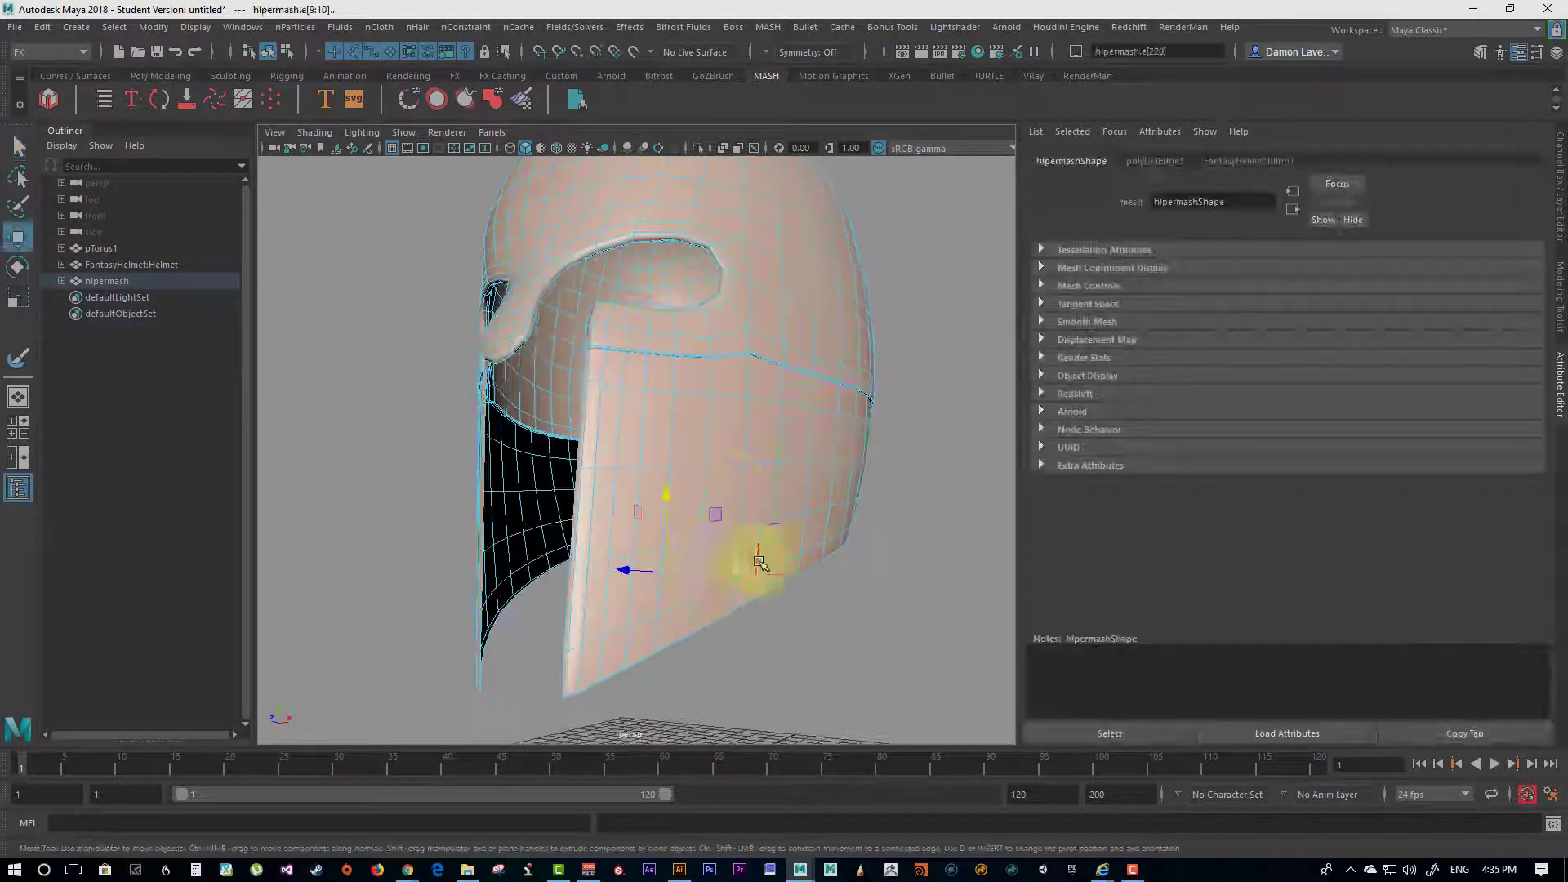
double_click(742, 525)
shift+double_click(800, 467)
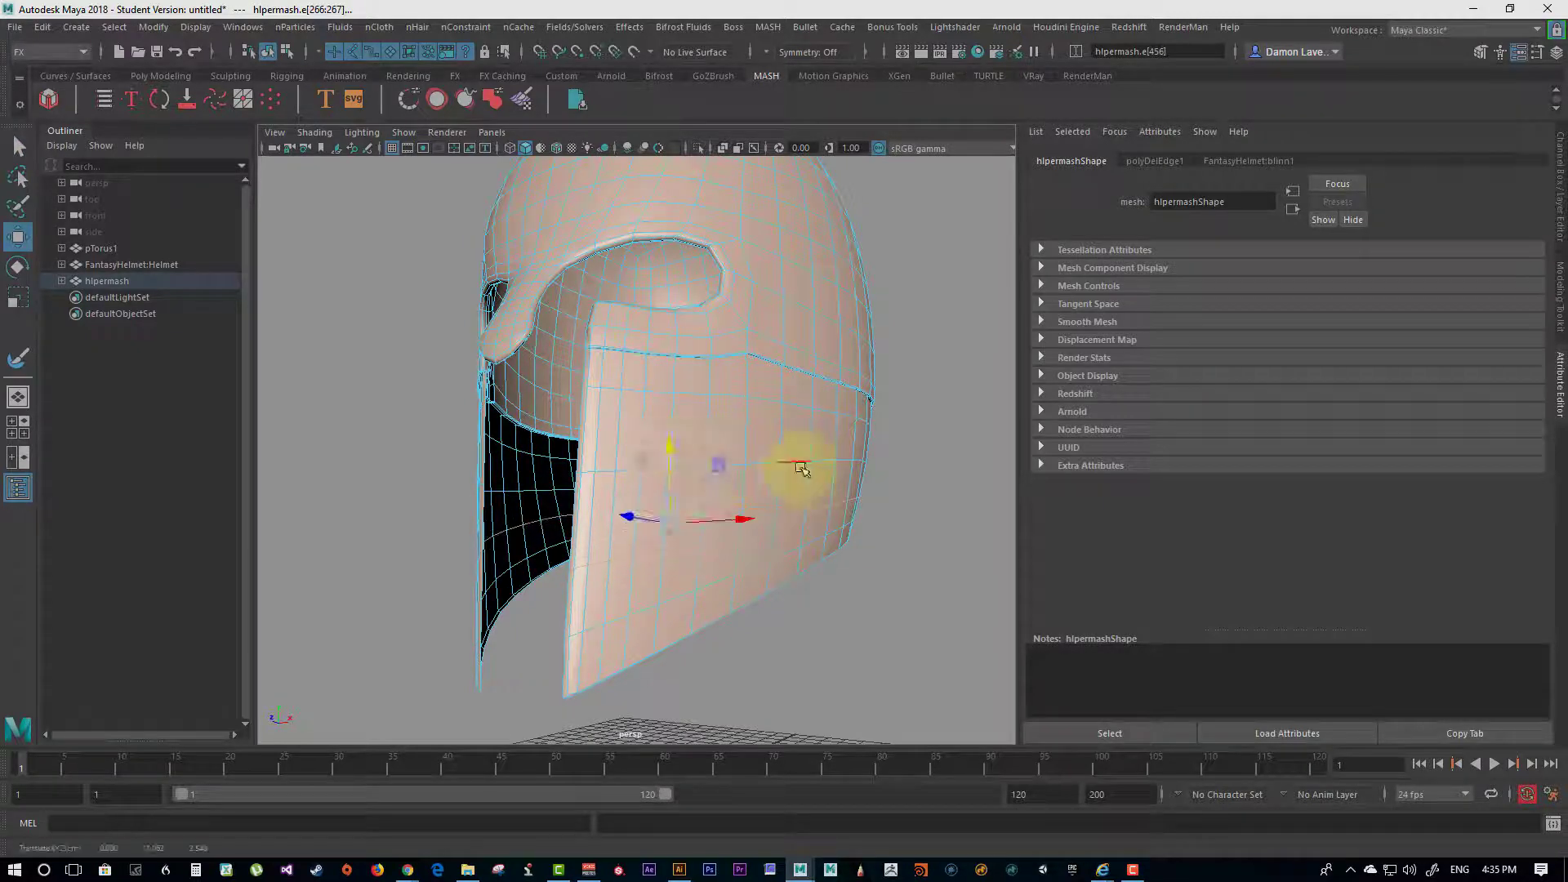
alt+drag(677, 372, 602, 515)
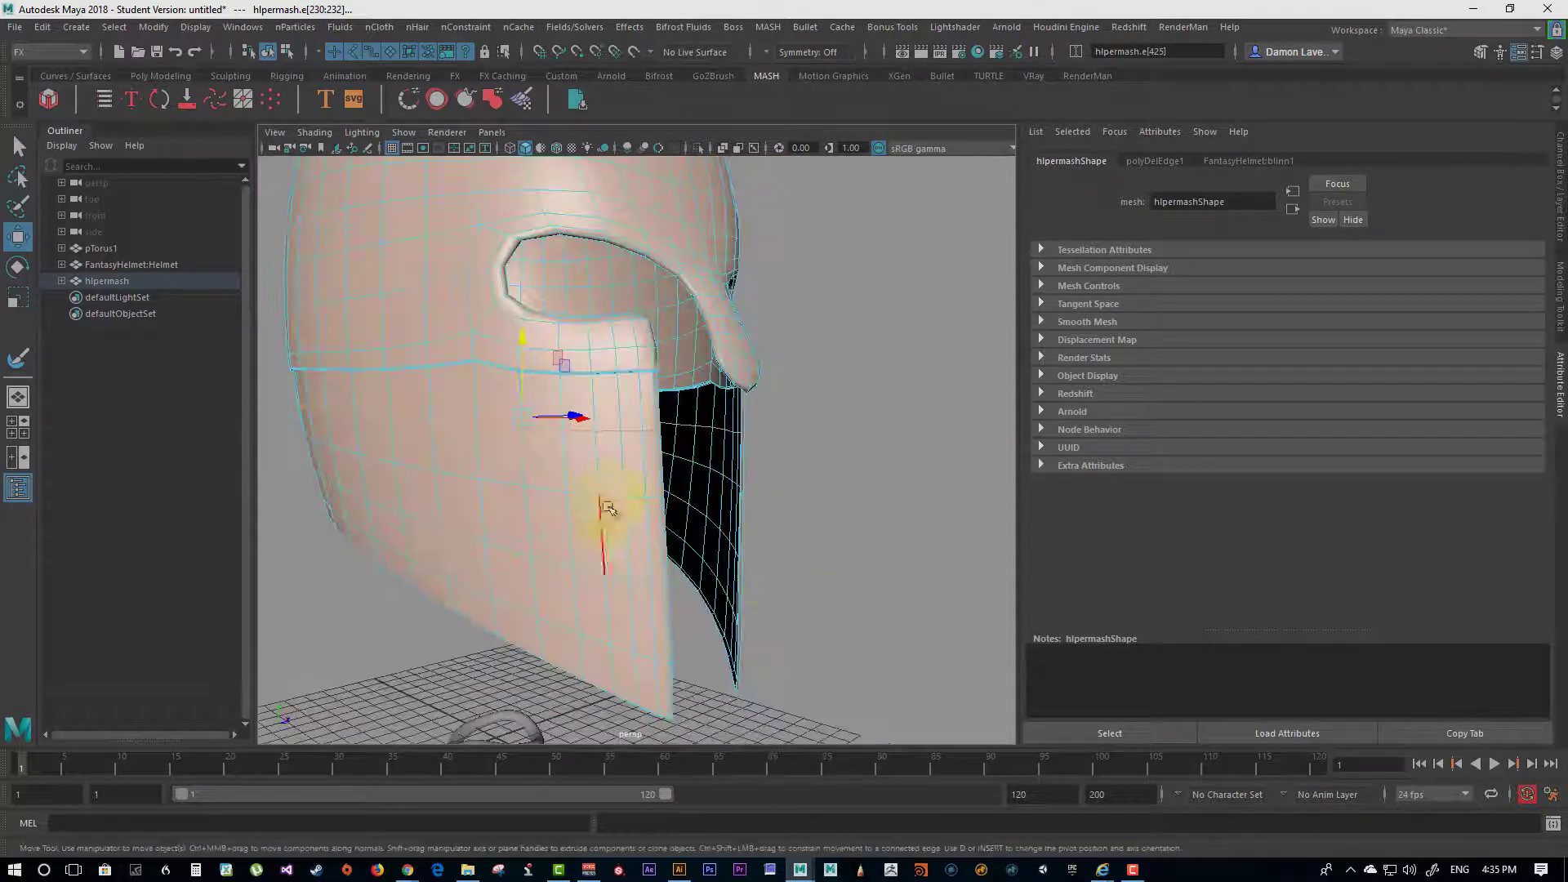
shift+right_drag(845, 543, 781, 575)
key(ctrl+z)
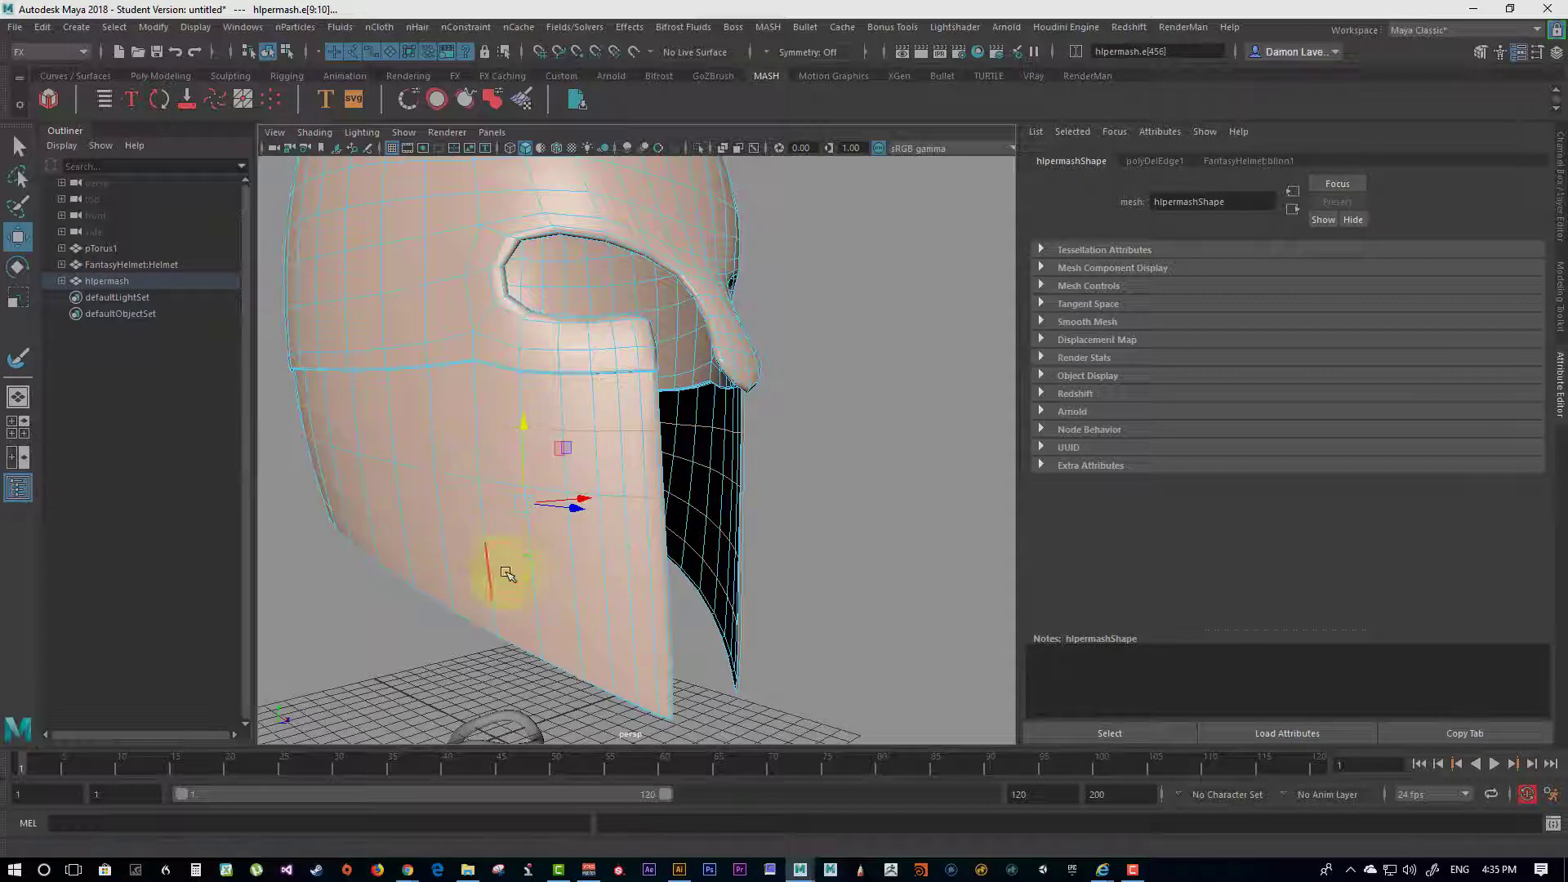
Step: Insert additional horizontal edge loops around the lower section of hlpermash with Multi-Cut
shift+right_drag(573, 543, 484, 542)
alt+drag(484, 542, 613, 455)
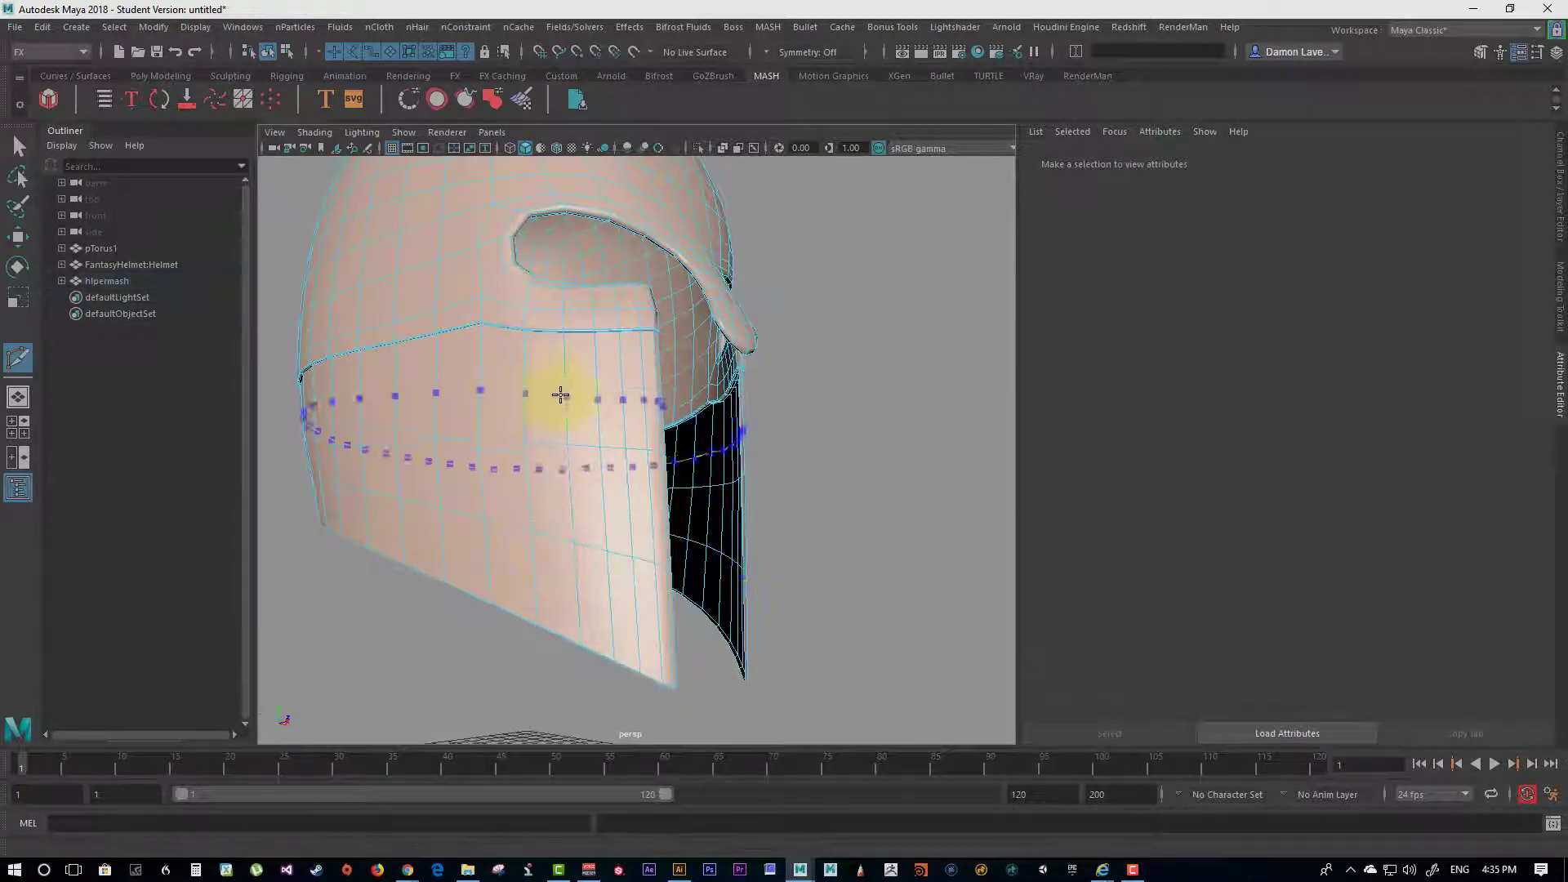
alt+drag(638, 606, 893, 546)
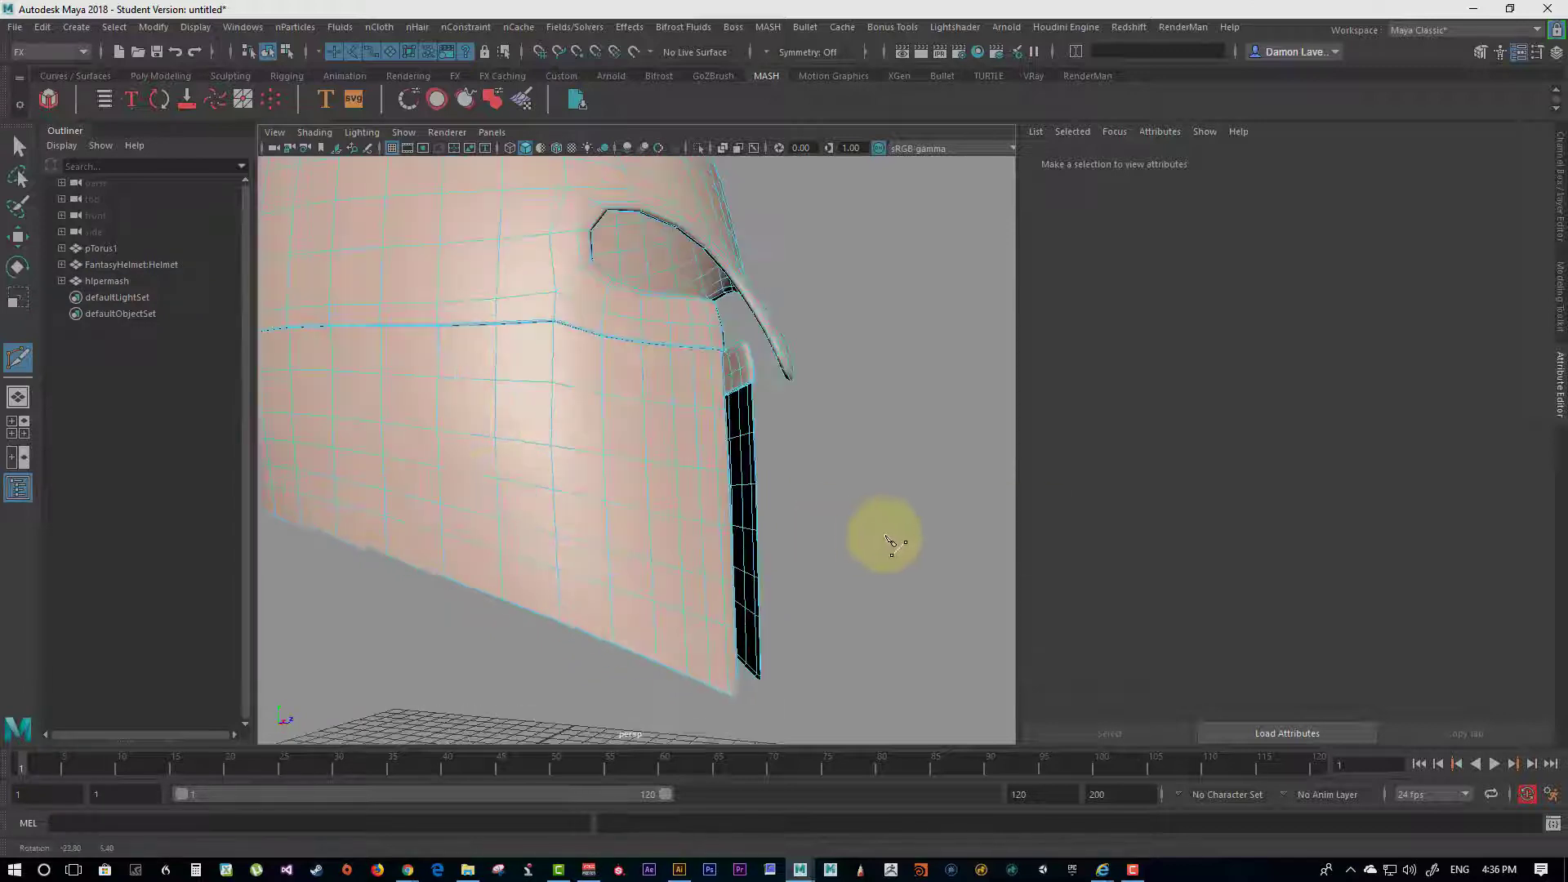
alt+middle_drag(893, 546, 858, 588)
alt+right_drag(857, 588, 662, 498)
Step: Reduce hlpermash to its section below the helmet rim and smooth that mesh with 1 division
key(q)
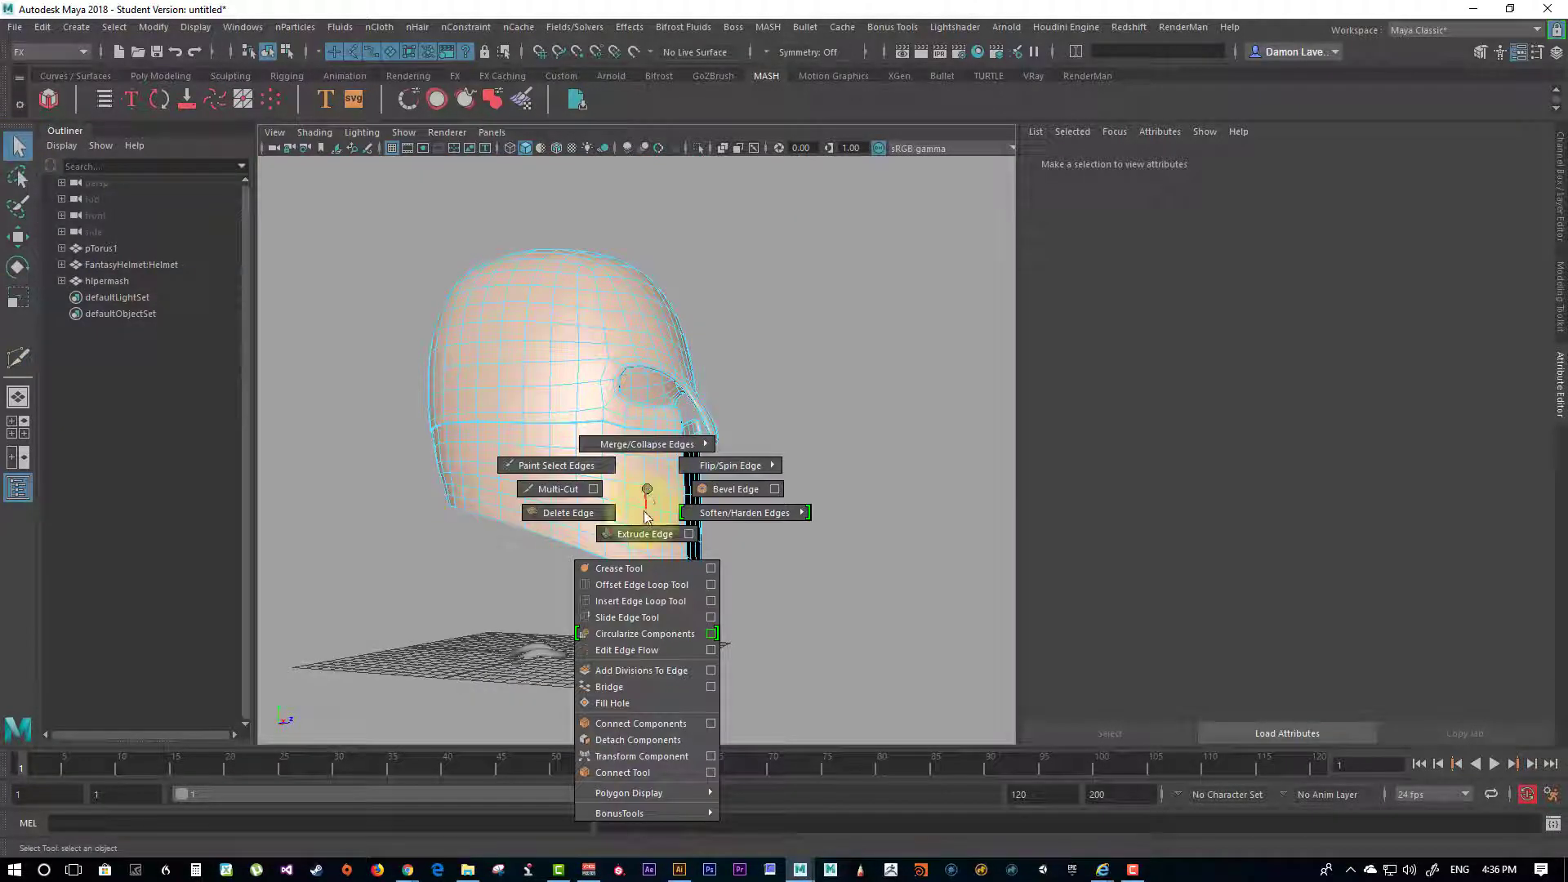
right_drag(647, 495, 634, 541)
click(812, 578)
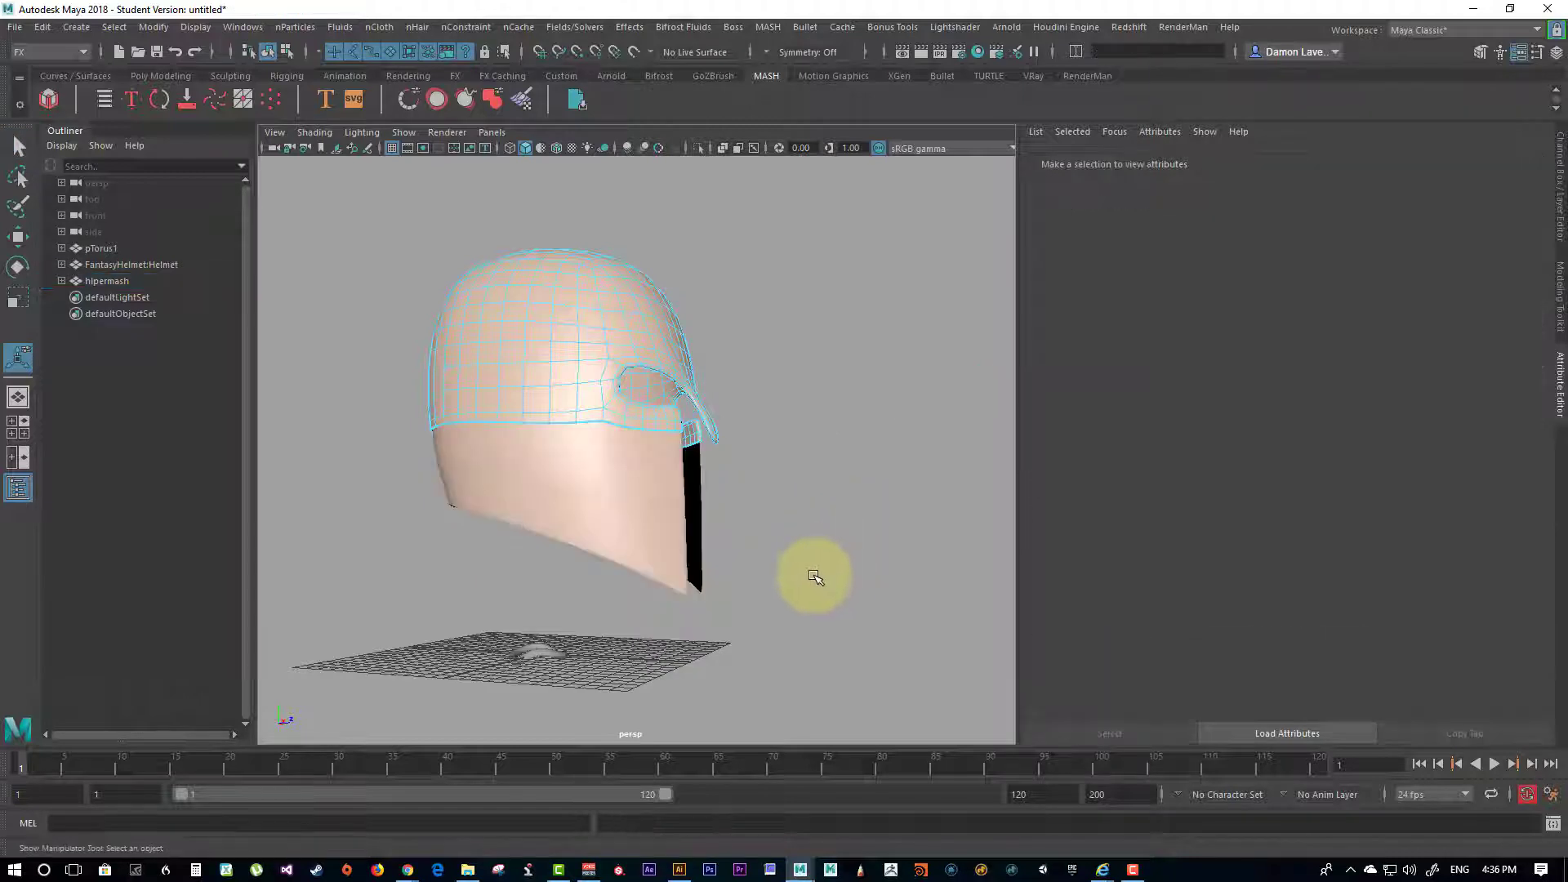
alt+drag(812, 578, 689, 542)
key(ctrl+z)
alt+right_drag(689, 542, 801, 577)
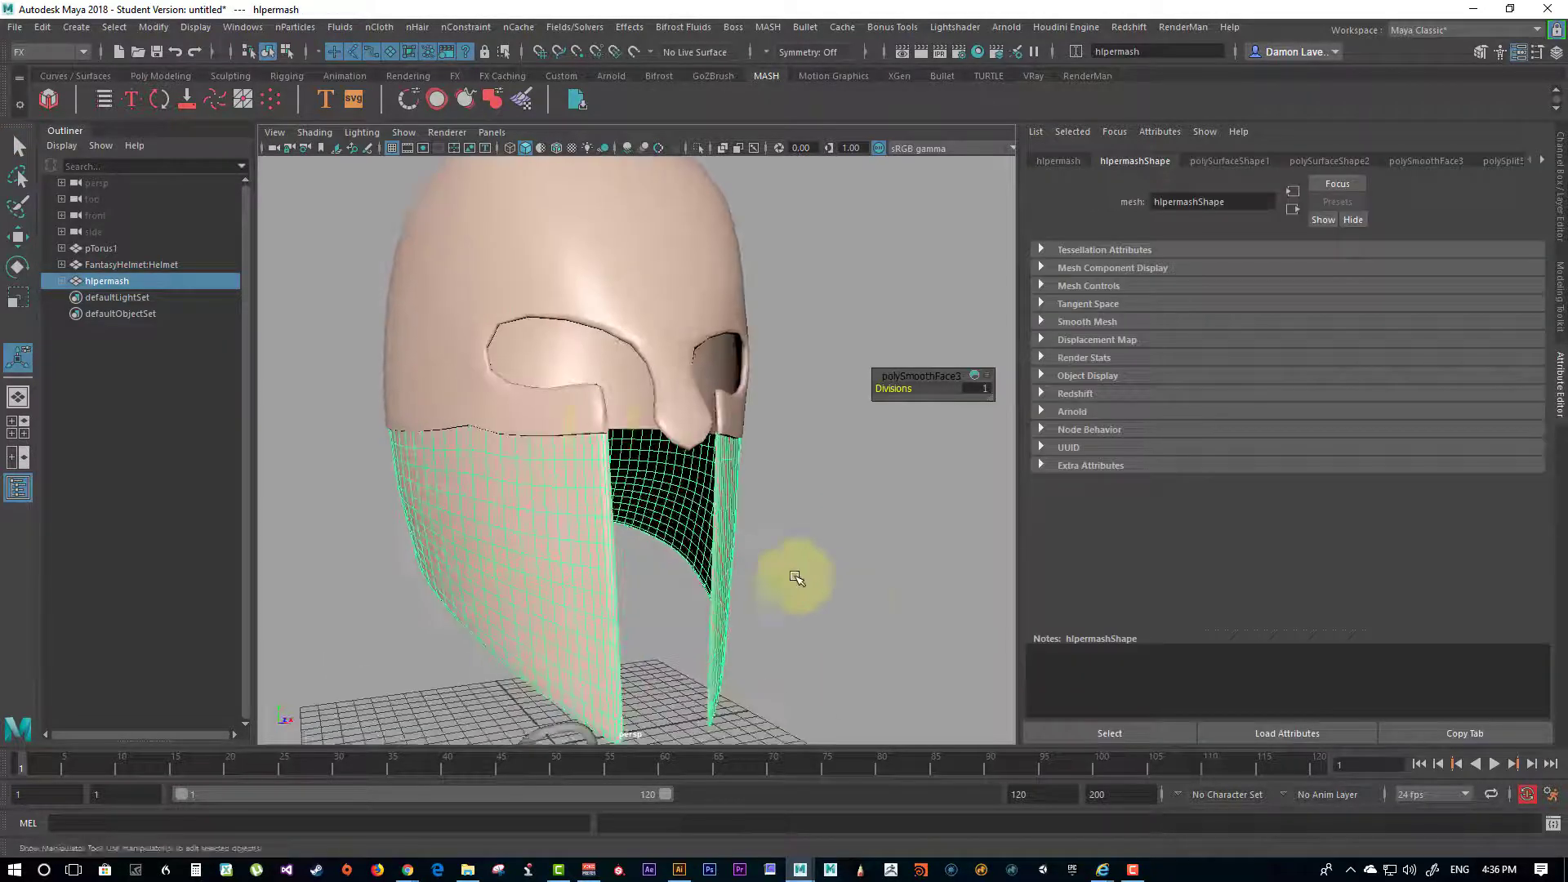
Step: Examine the smoothed hlpermash section and the torus link on the grid from several angles around the helmet
alt+drag(496, 485, 526, 431)
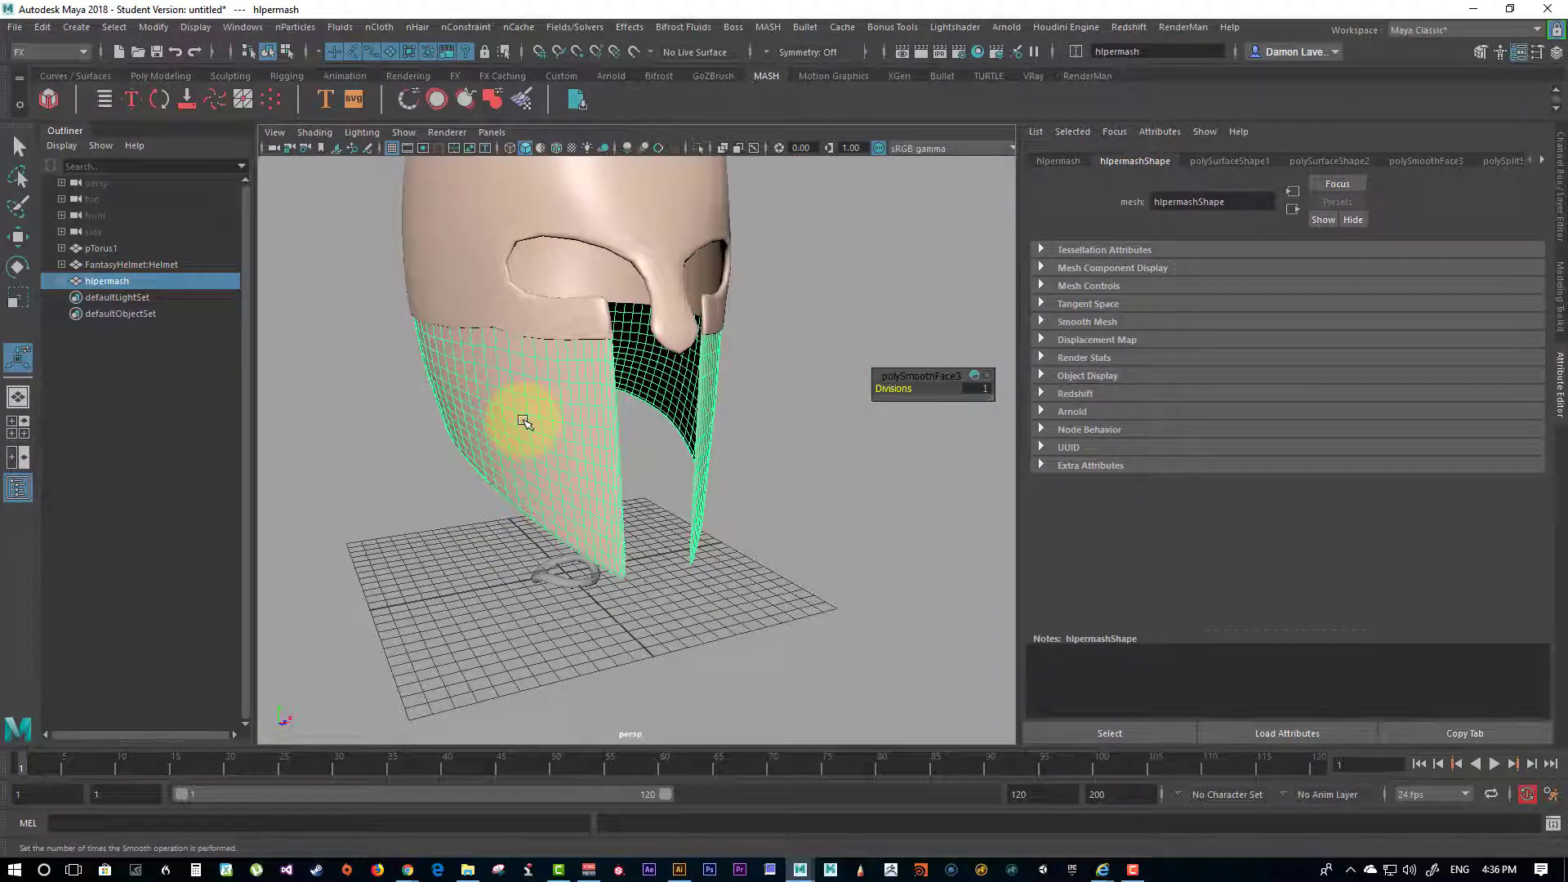
alt+drag(752, 455, 640, 231)
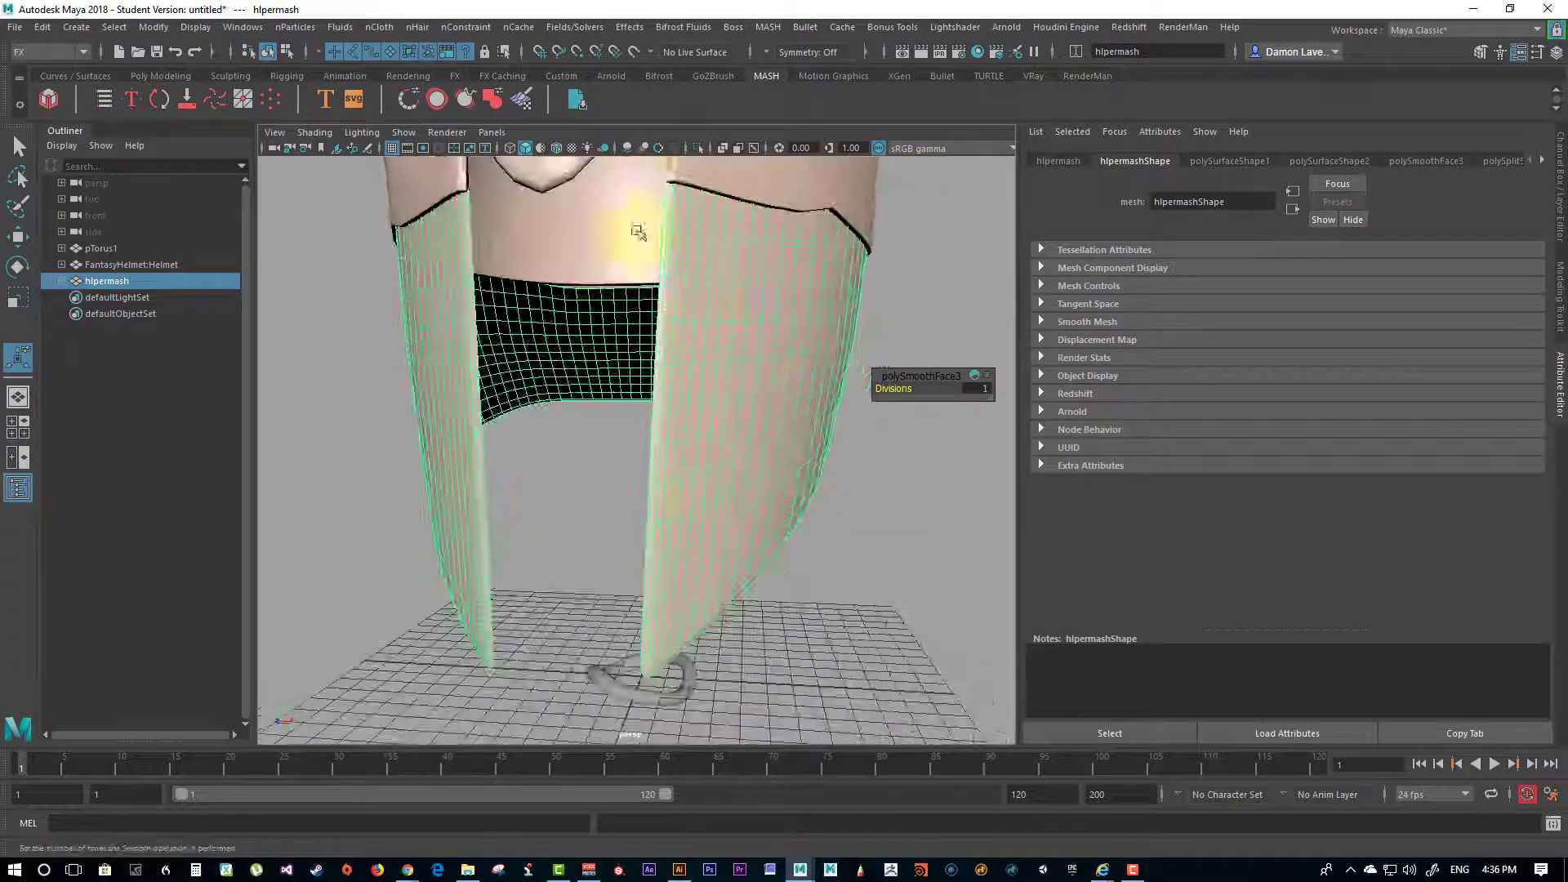
alt+drag(703, 427, 773, 444)
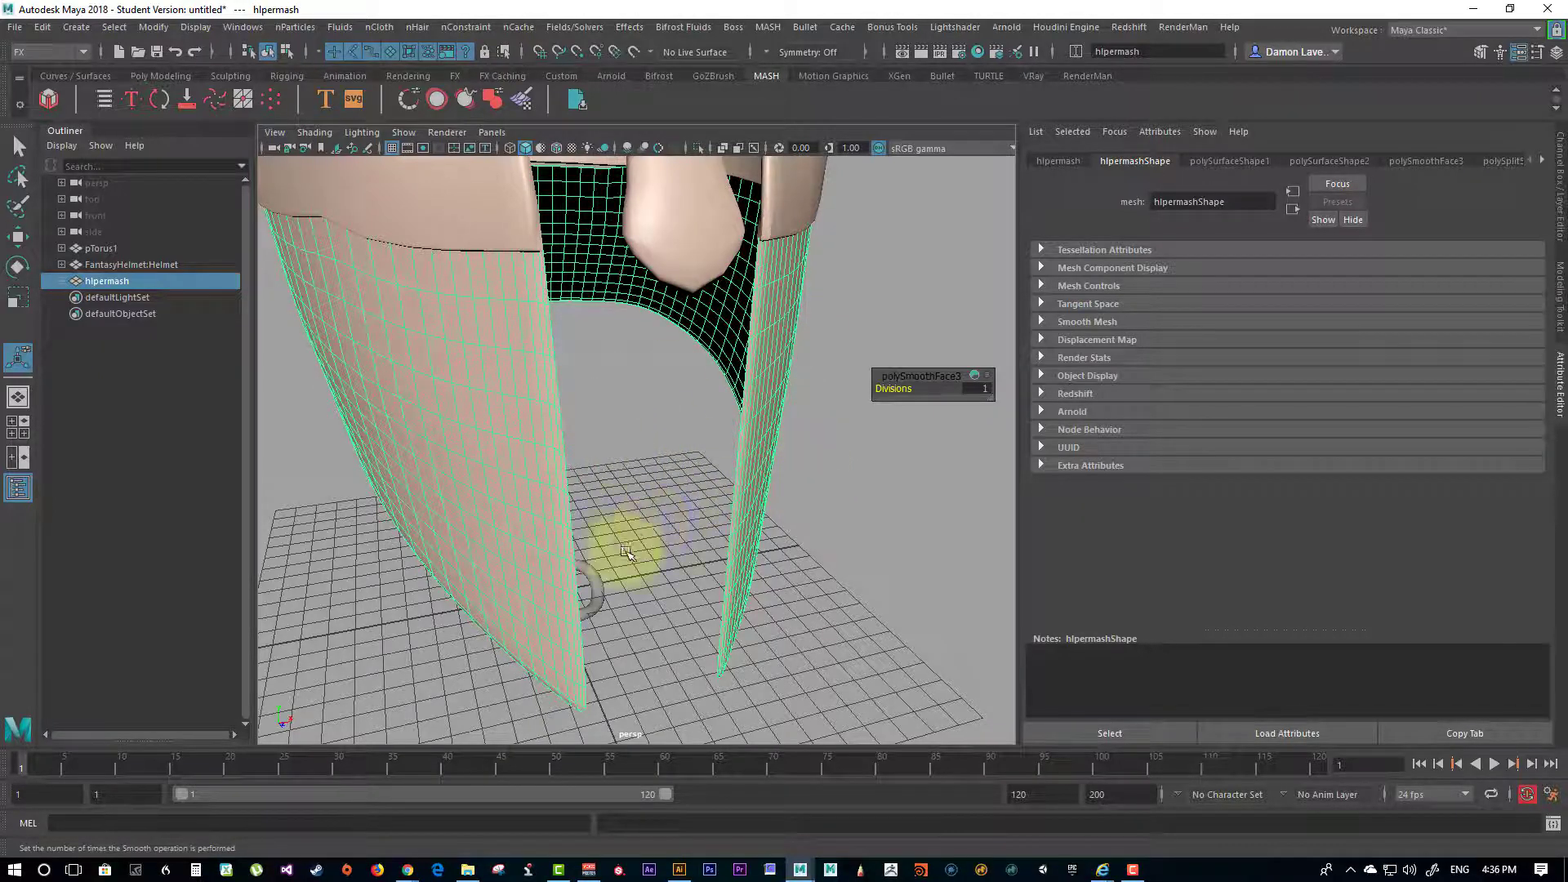
alt+drag(624, 547, 715, 352)
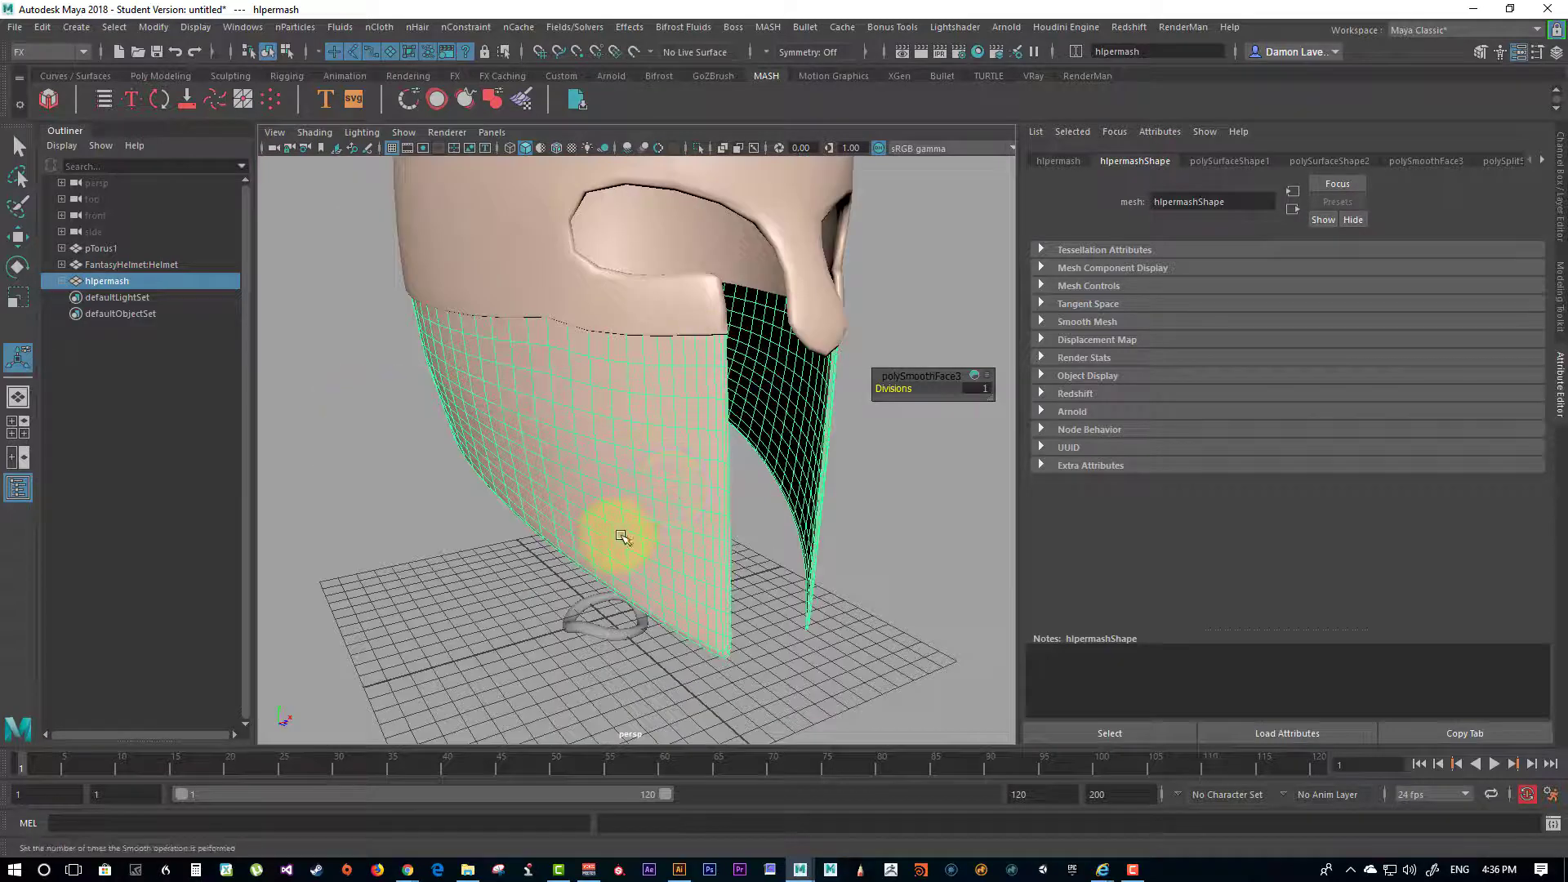
mouse_move(735, 560)
alt+mouse_down()
mouse_move(763, 531)
mouse_move(742, 576)
alt+mouse_up()
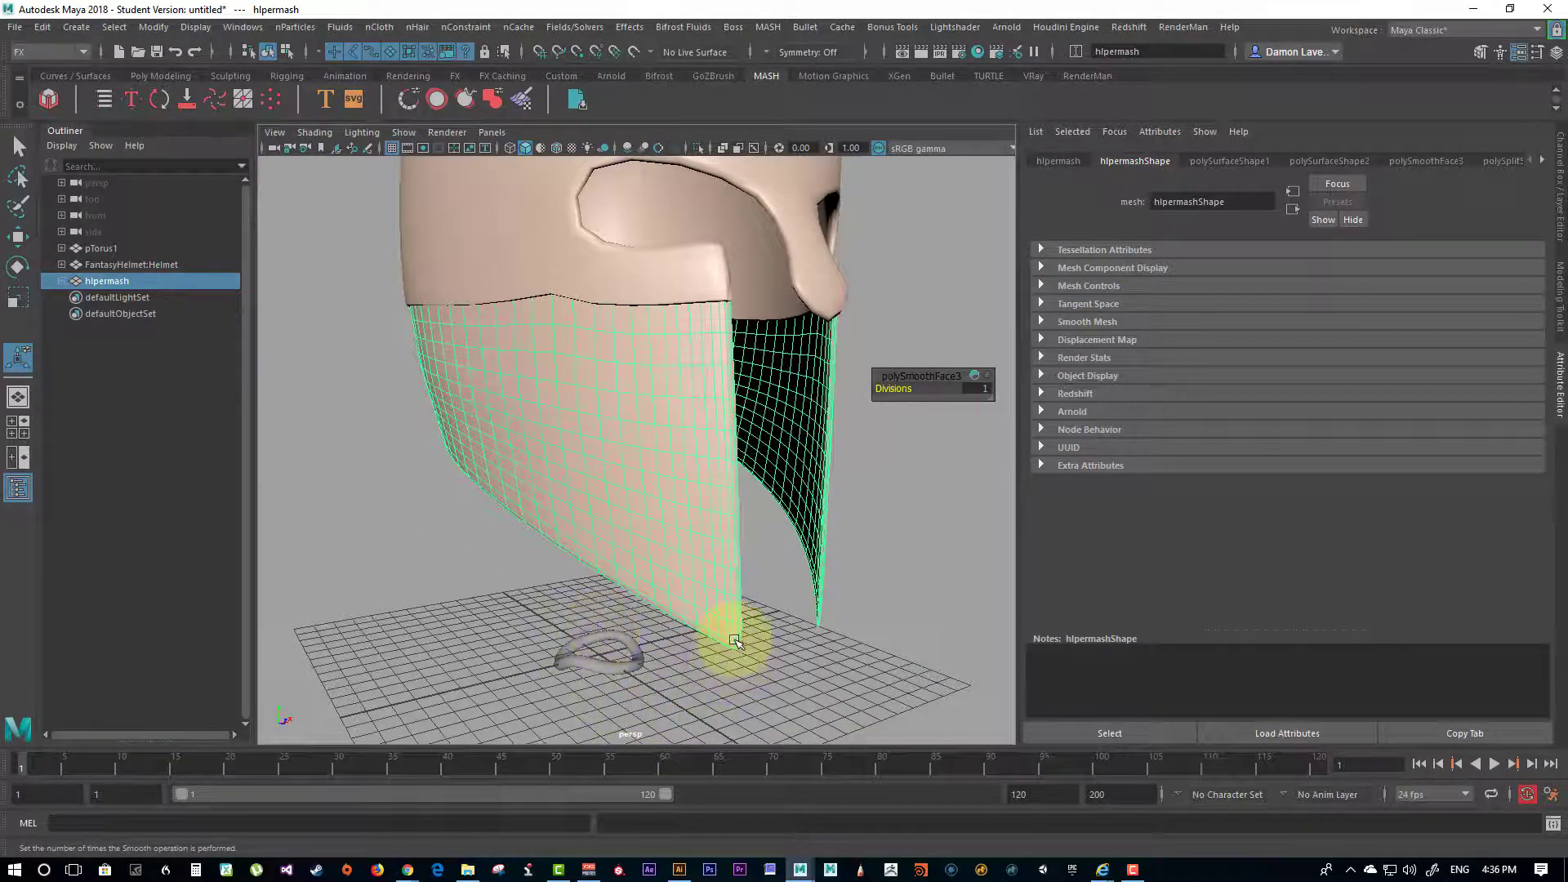
alt+drag(726, 660, 603, 547)
click(567, 641)
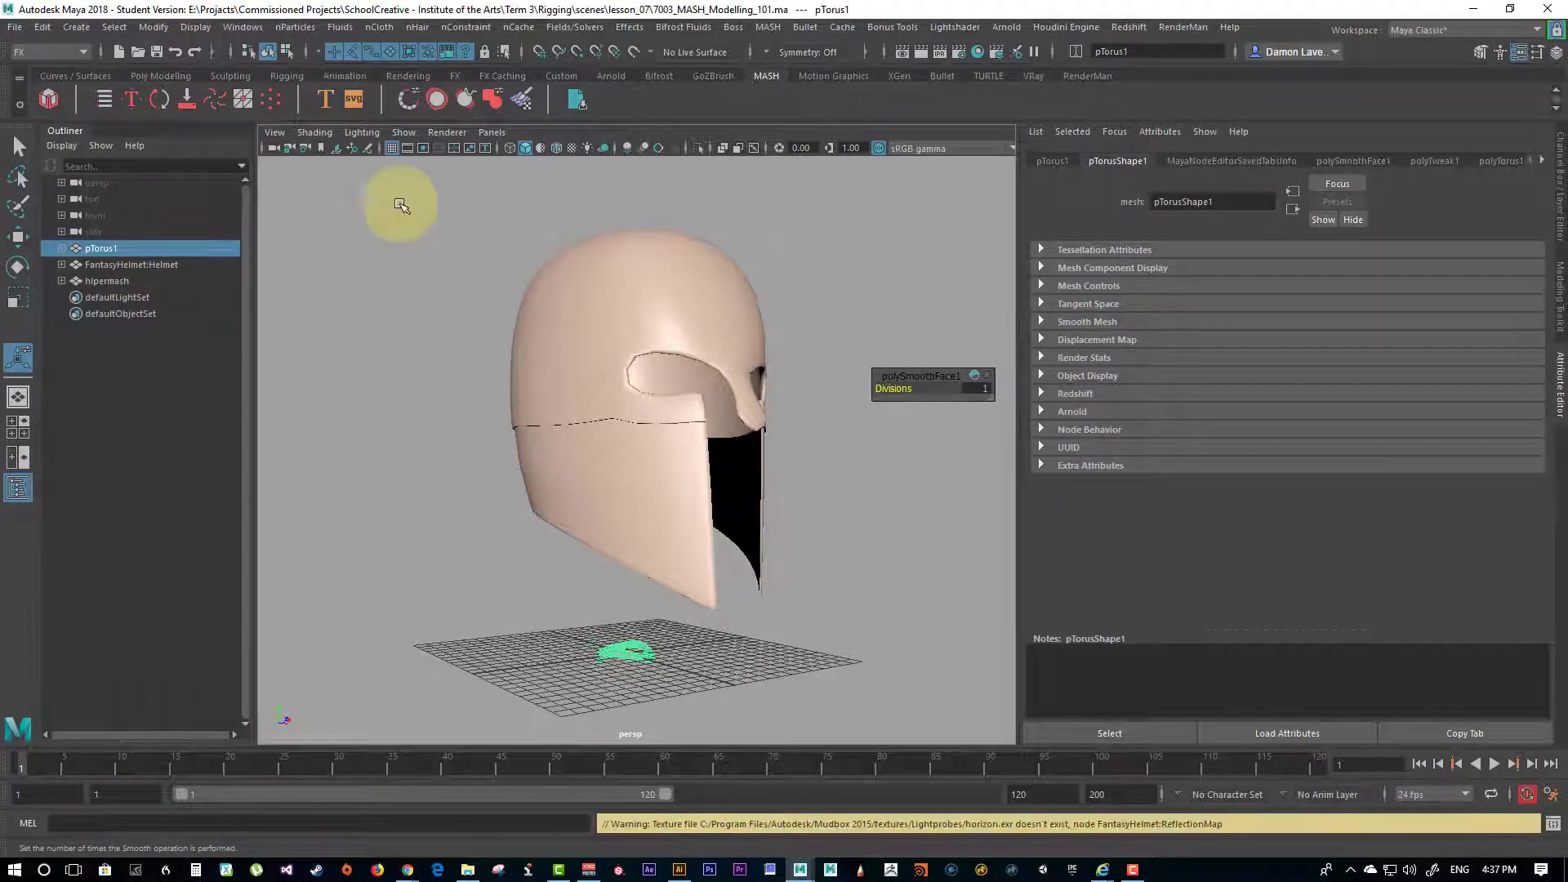
alt+drag(856, 545, 807, 592)
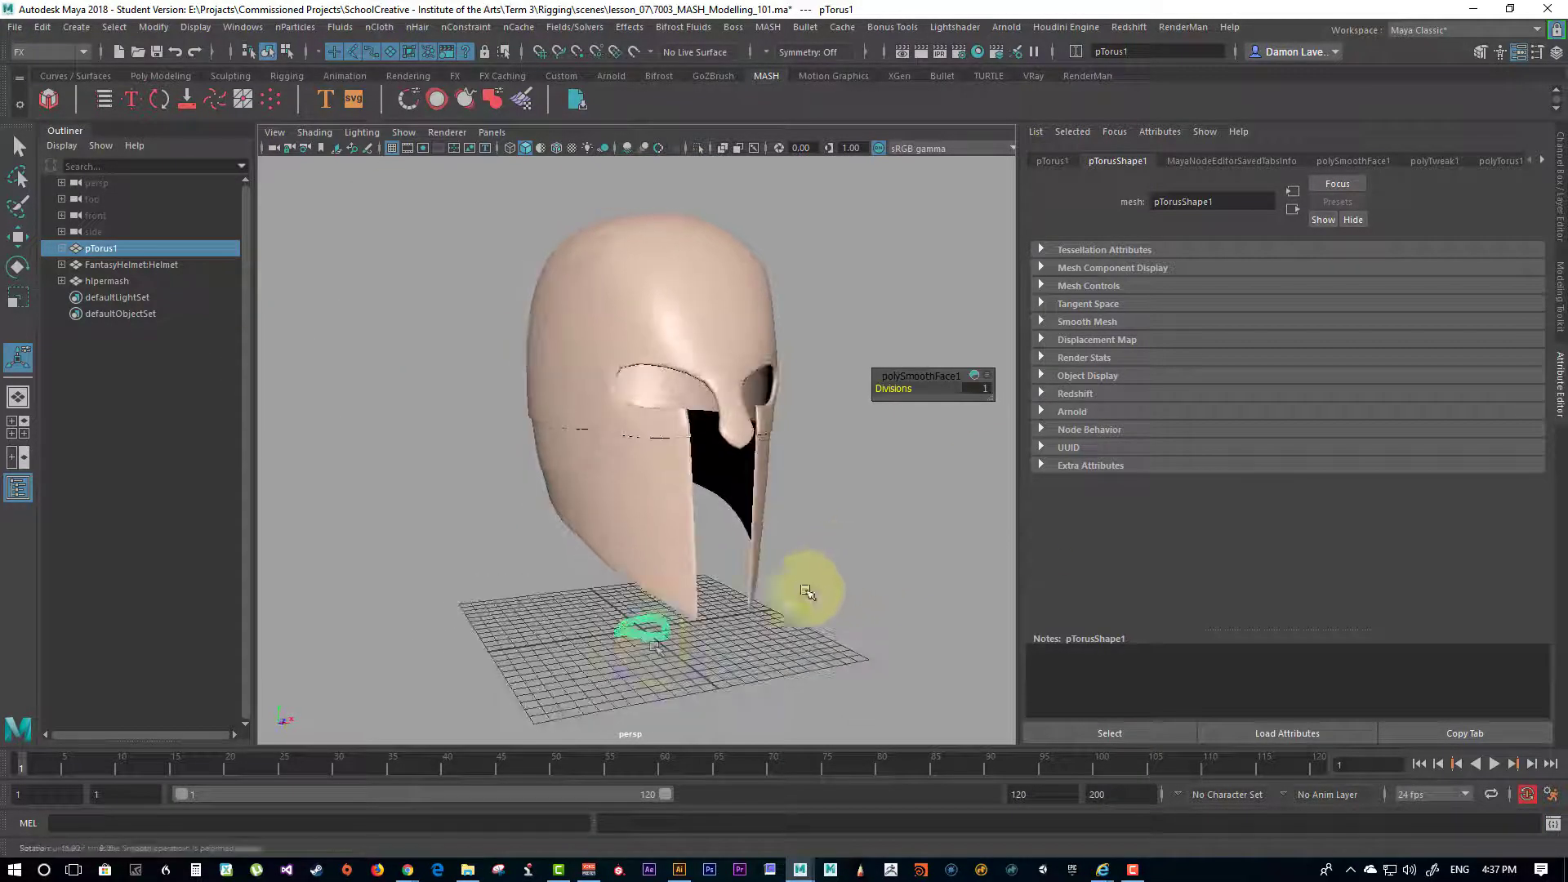
alt+drag(676, 647, 921, 308)
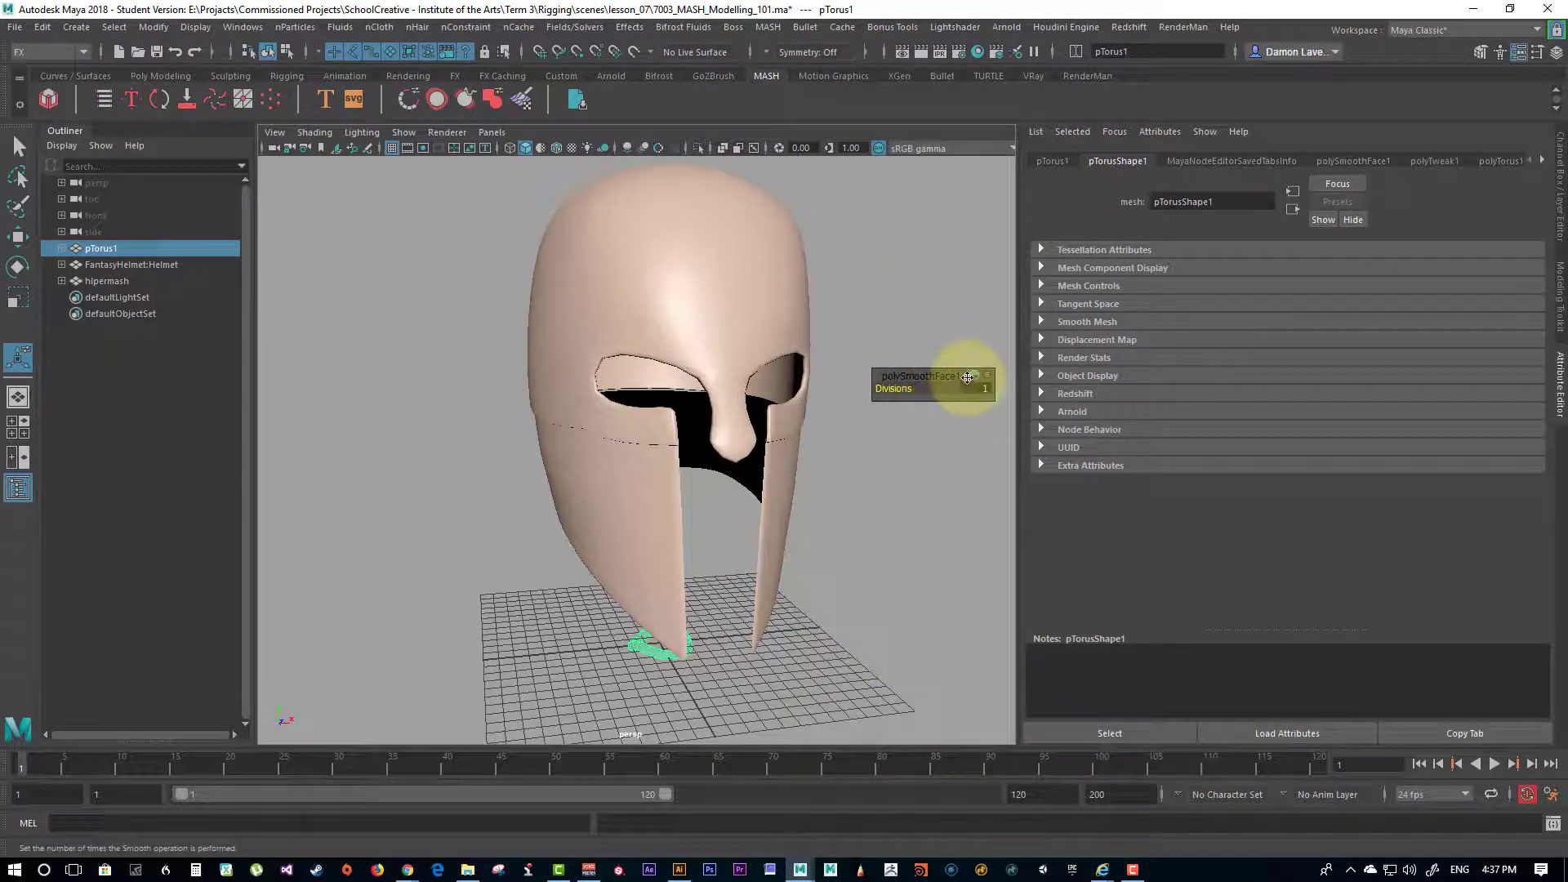
click(903, 567)
click(653, 662)
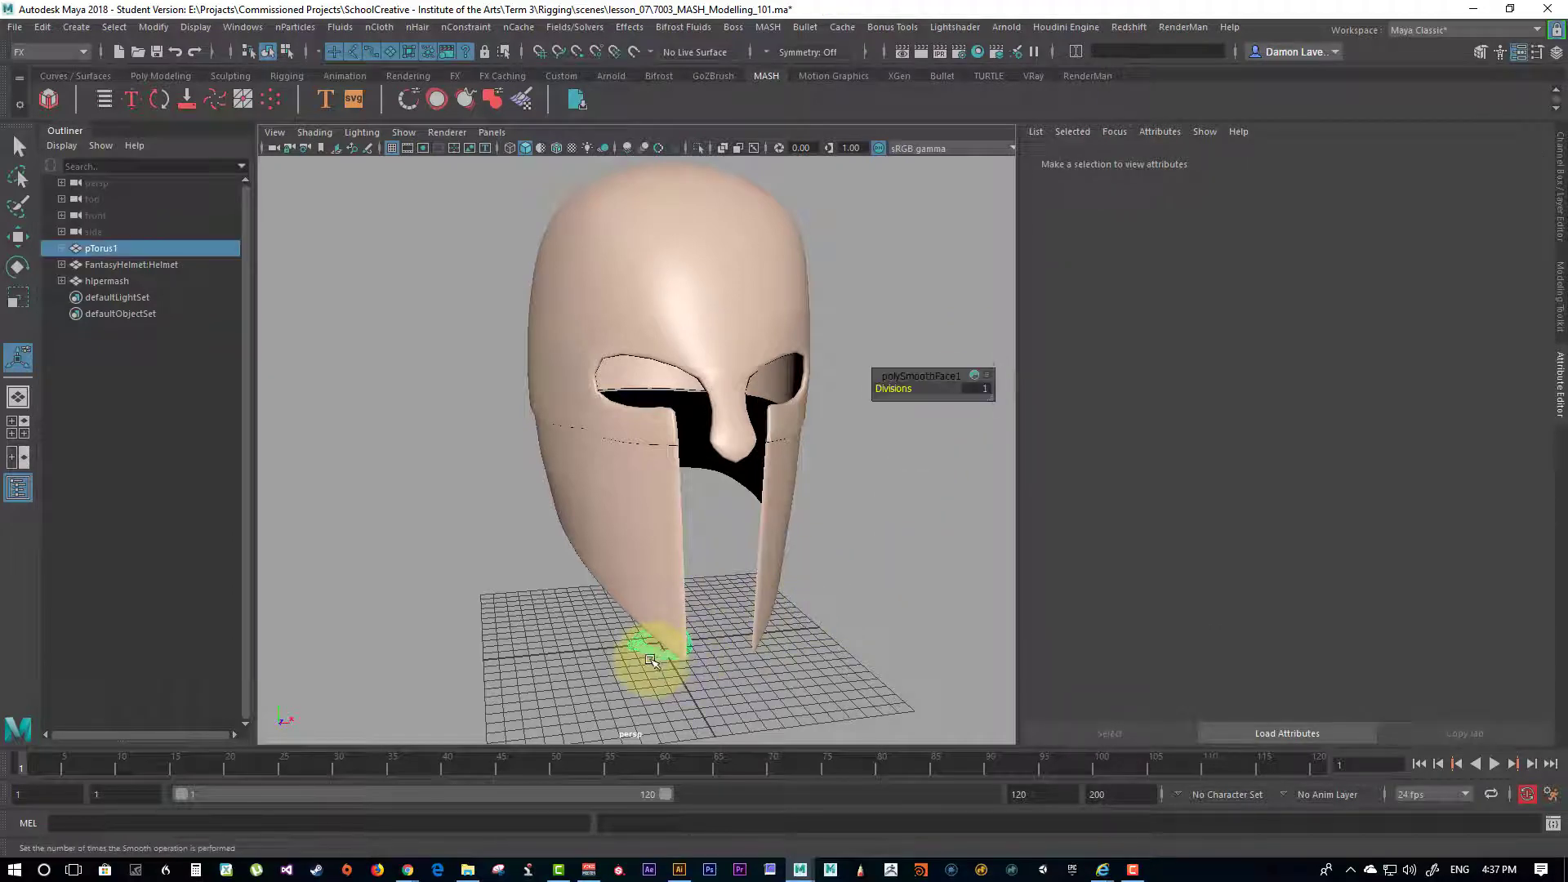
click(19, 146)
alt+drag(676, 391, 663, 676)
alt+right_drag(874, 514, 818, 512)
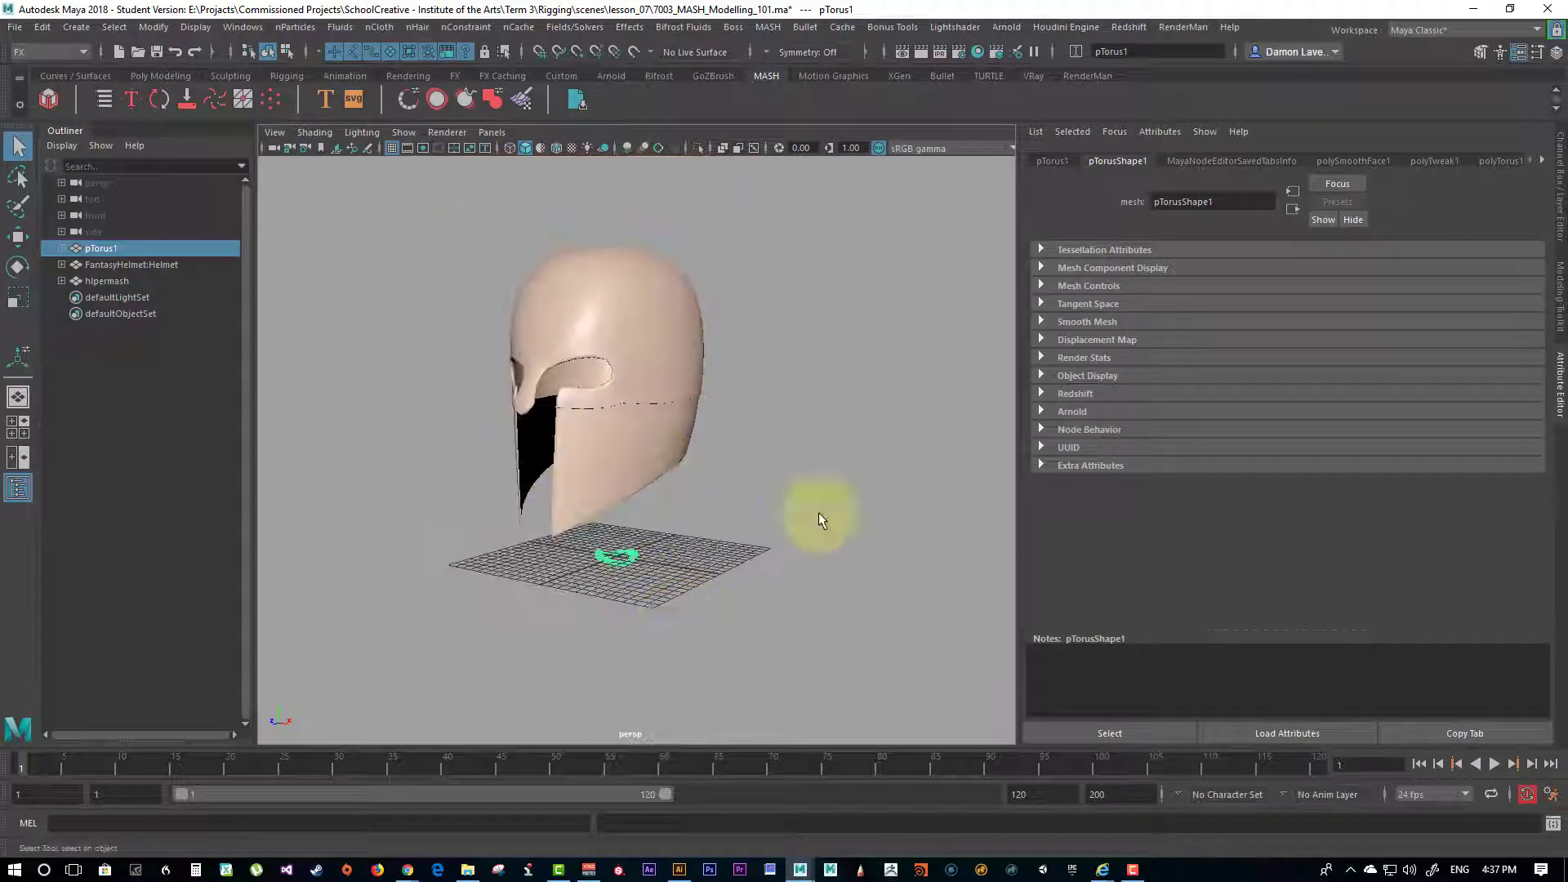
alt+right_drag(603, 454, 590, 420)
click(575, 440)
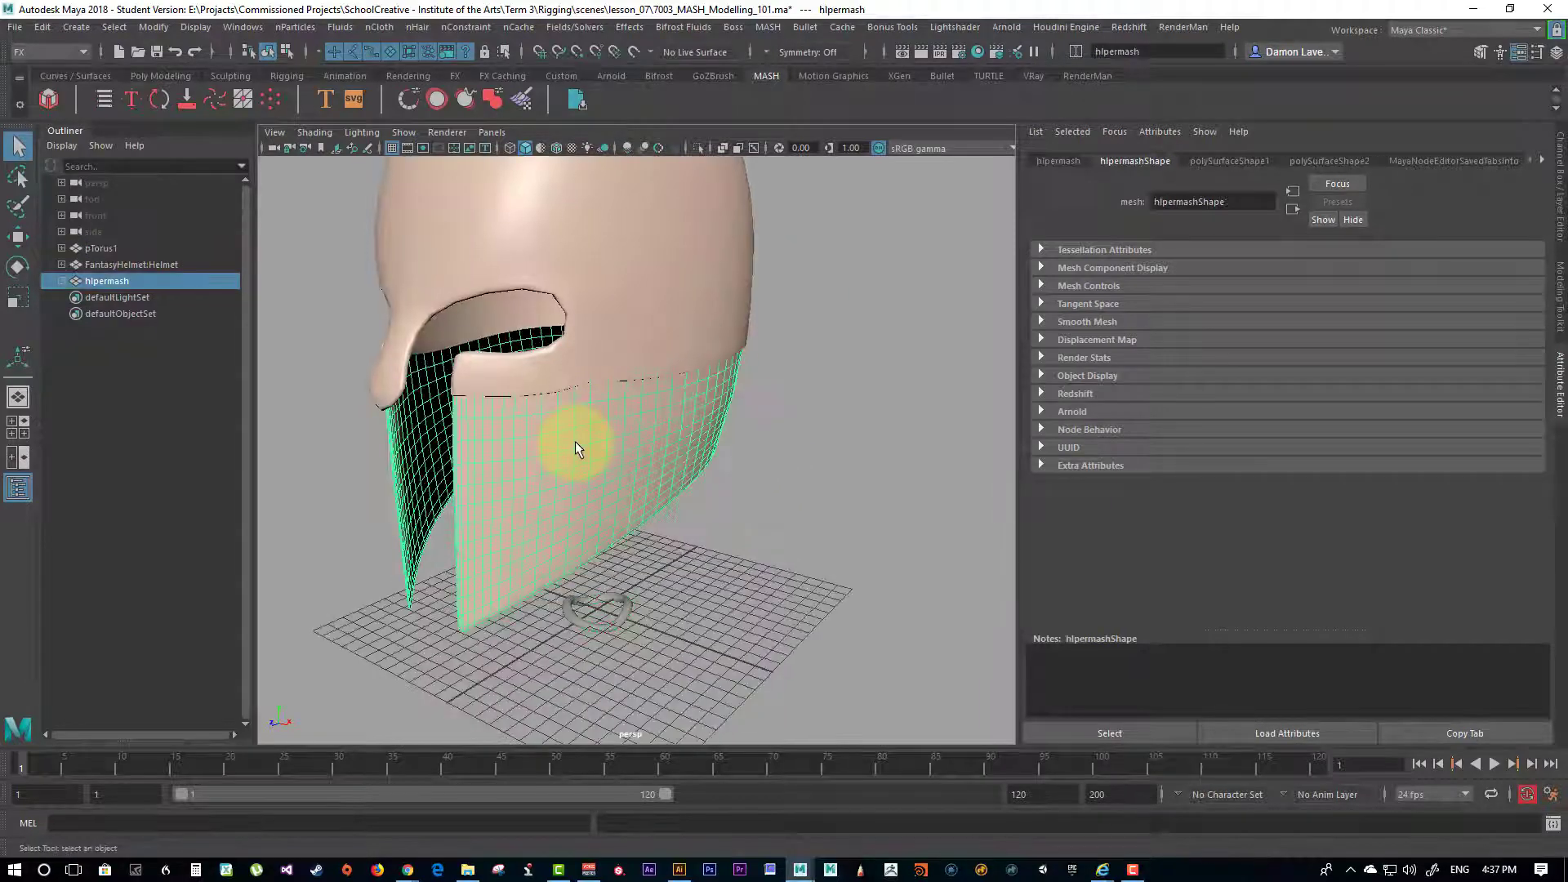
alt+drag(713, 453, 688, 409)
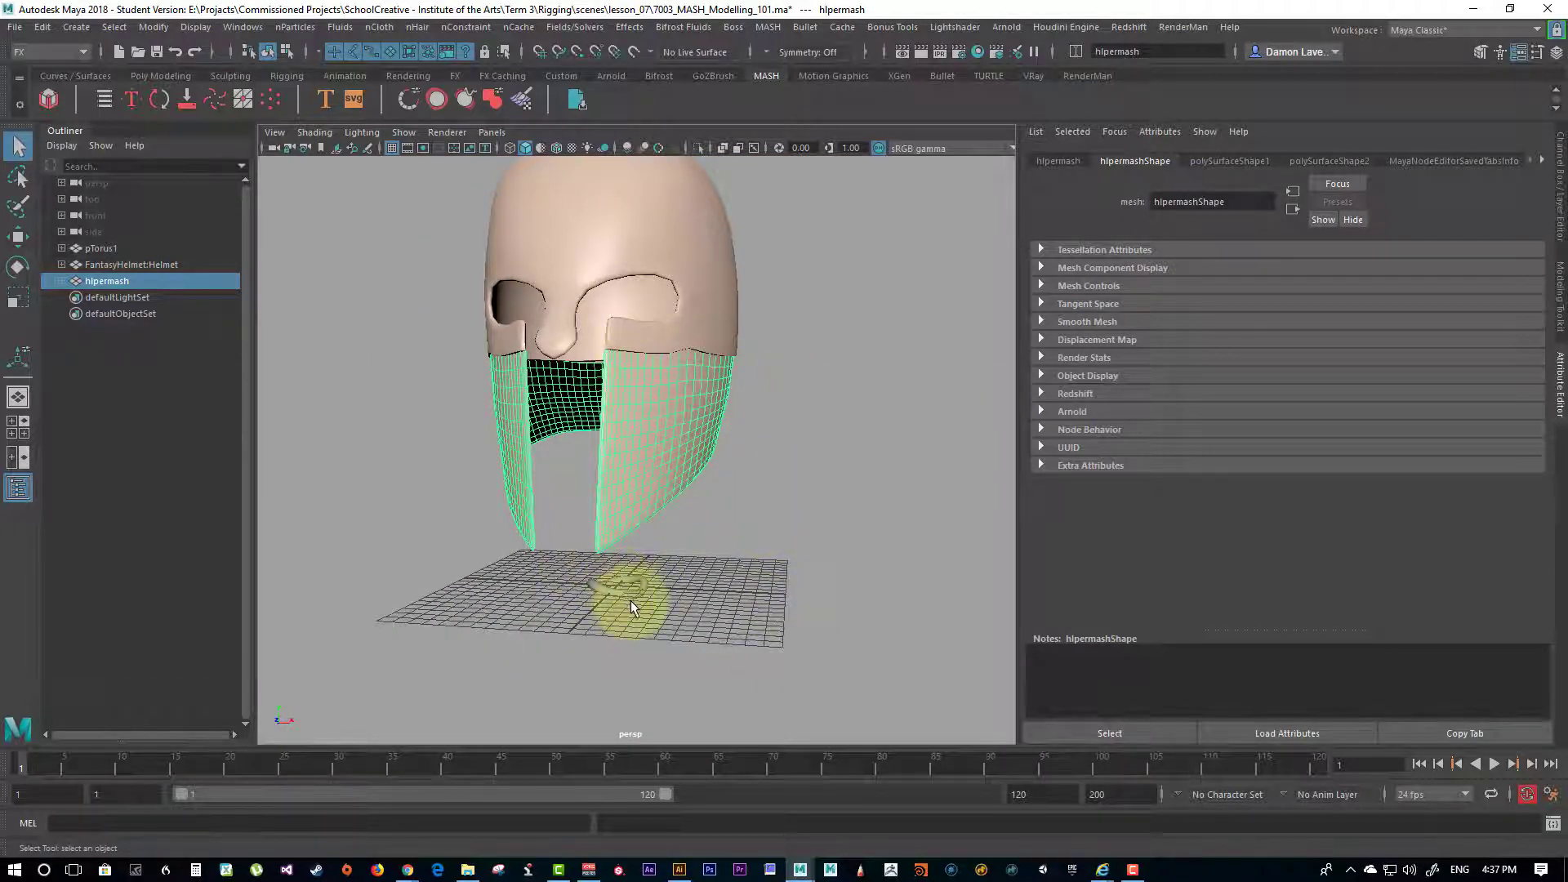
Step: Create a MASH network from the pTorus1 link
click(605, 586)
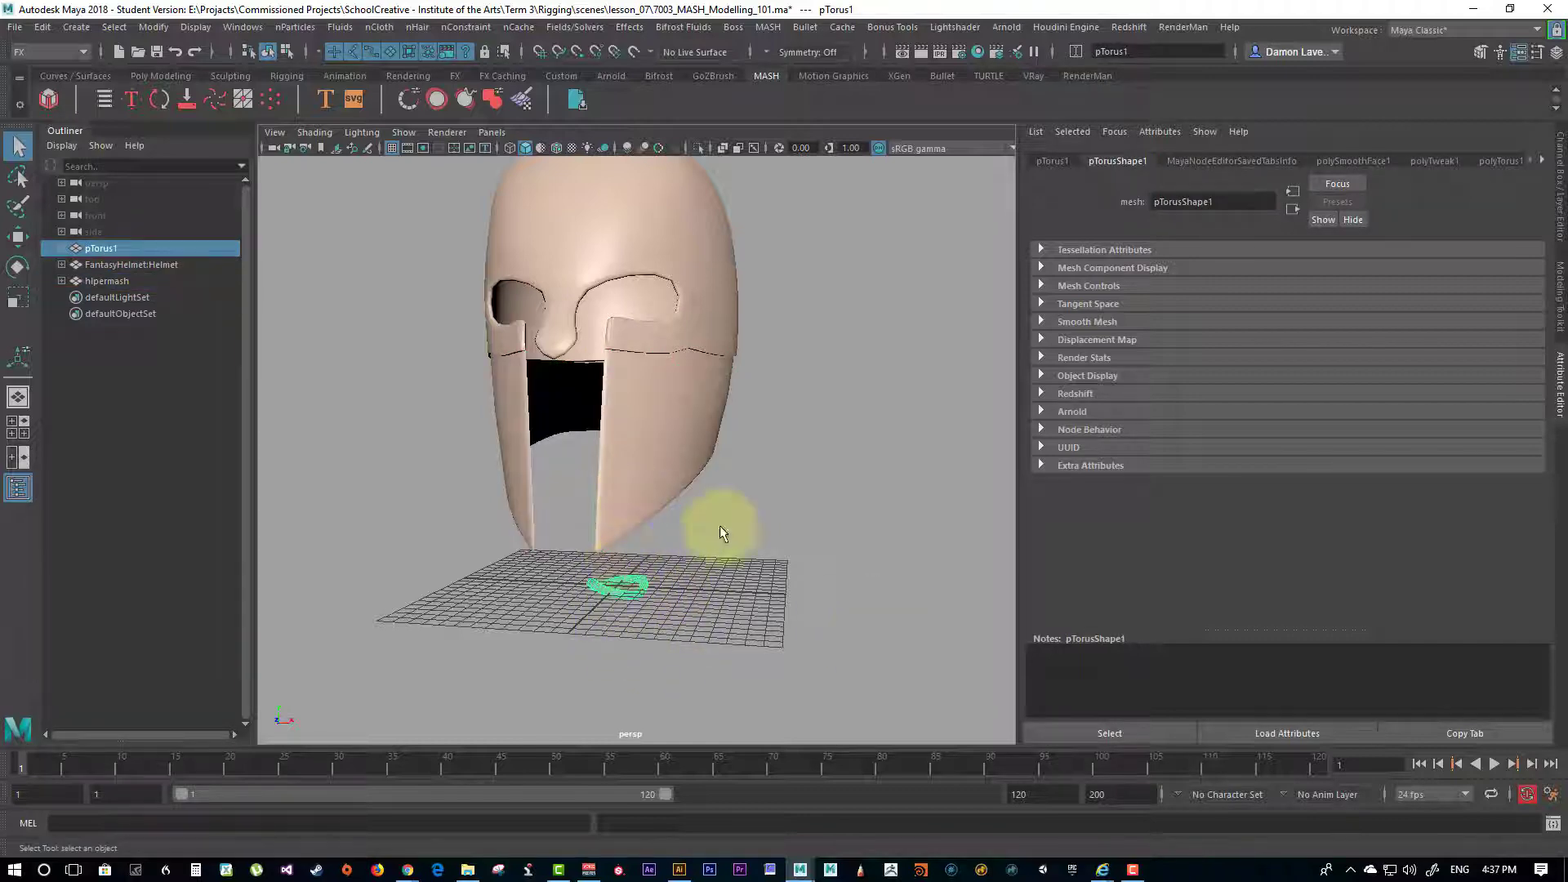
alt+drag(719, 526, 633, 593)
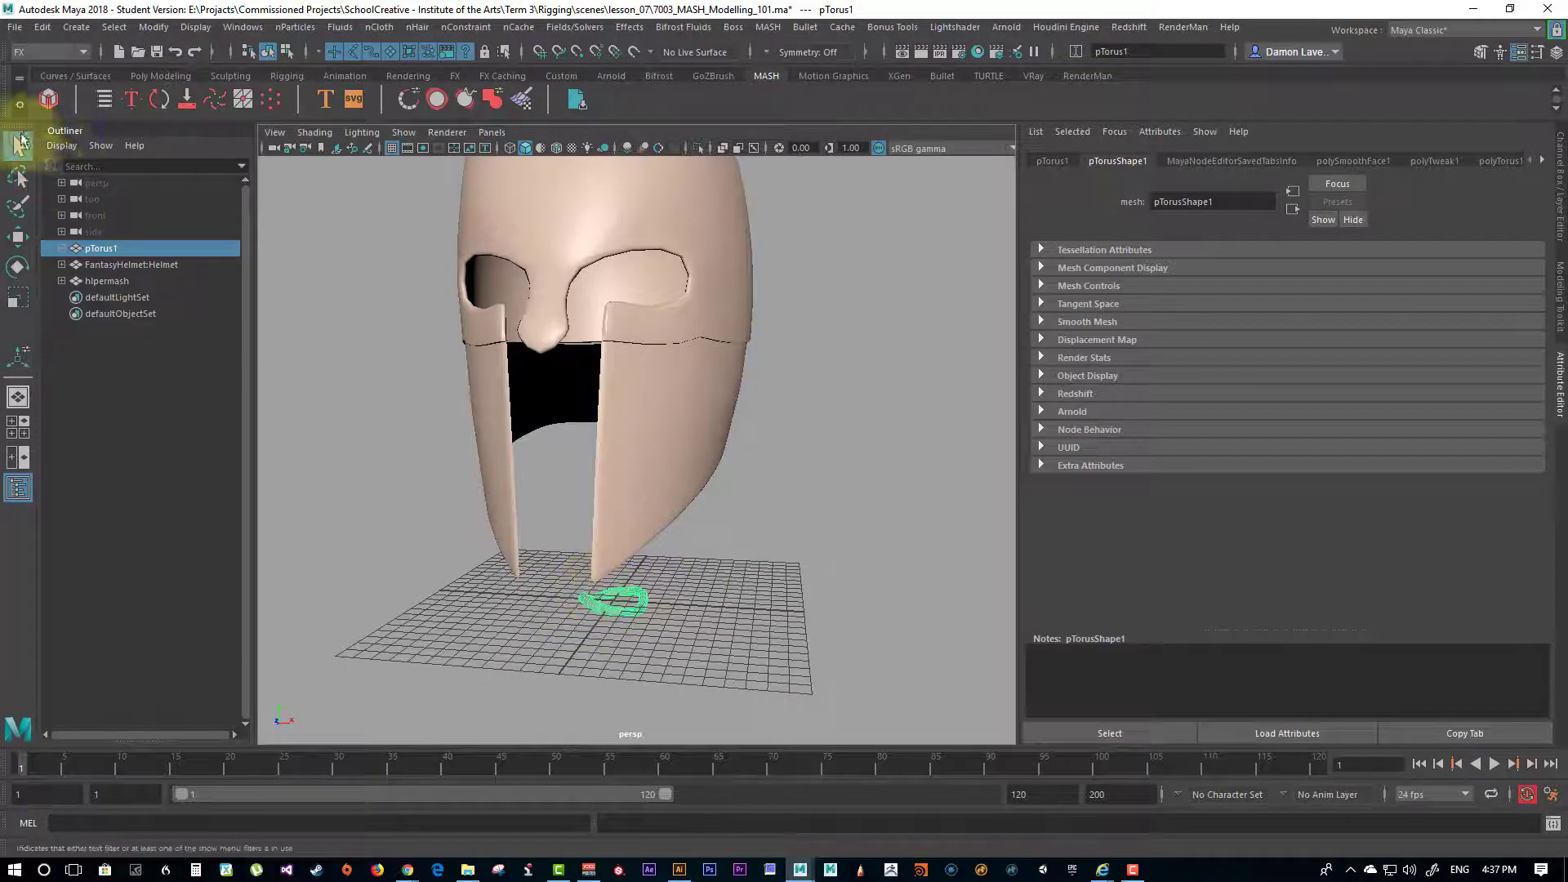
click(46, 104)
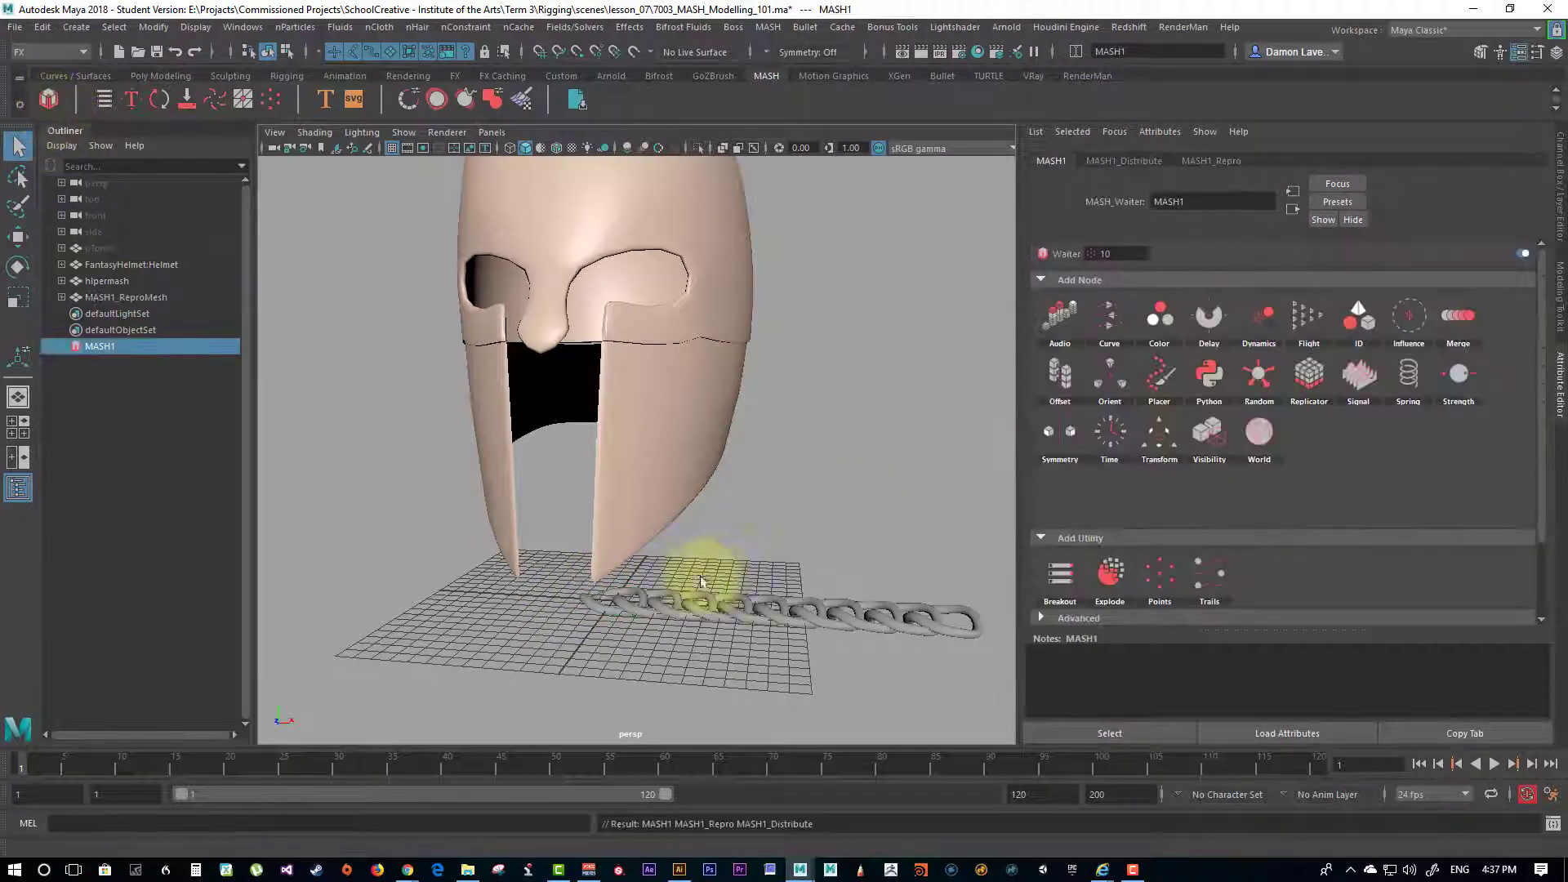
Step: Set the MASH1_Distribute distribution type to Mesh and connect hlpermash as its input mesh
alt+drag(700, 567, 957, 208)
click(1115, 160)
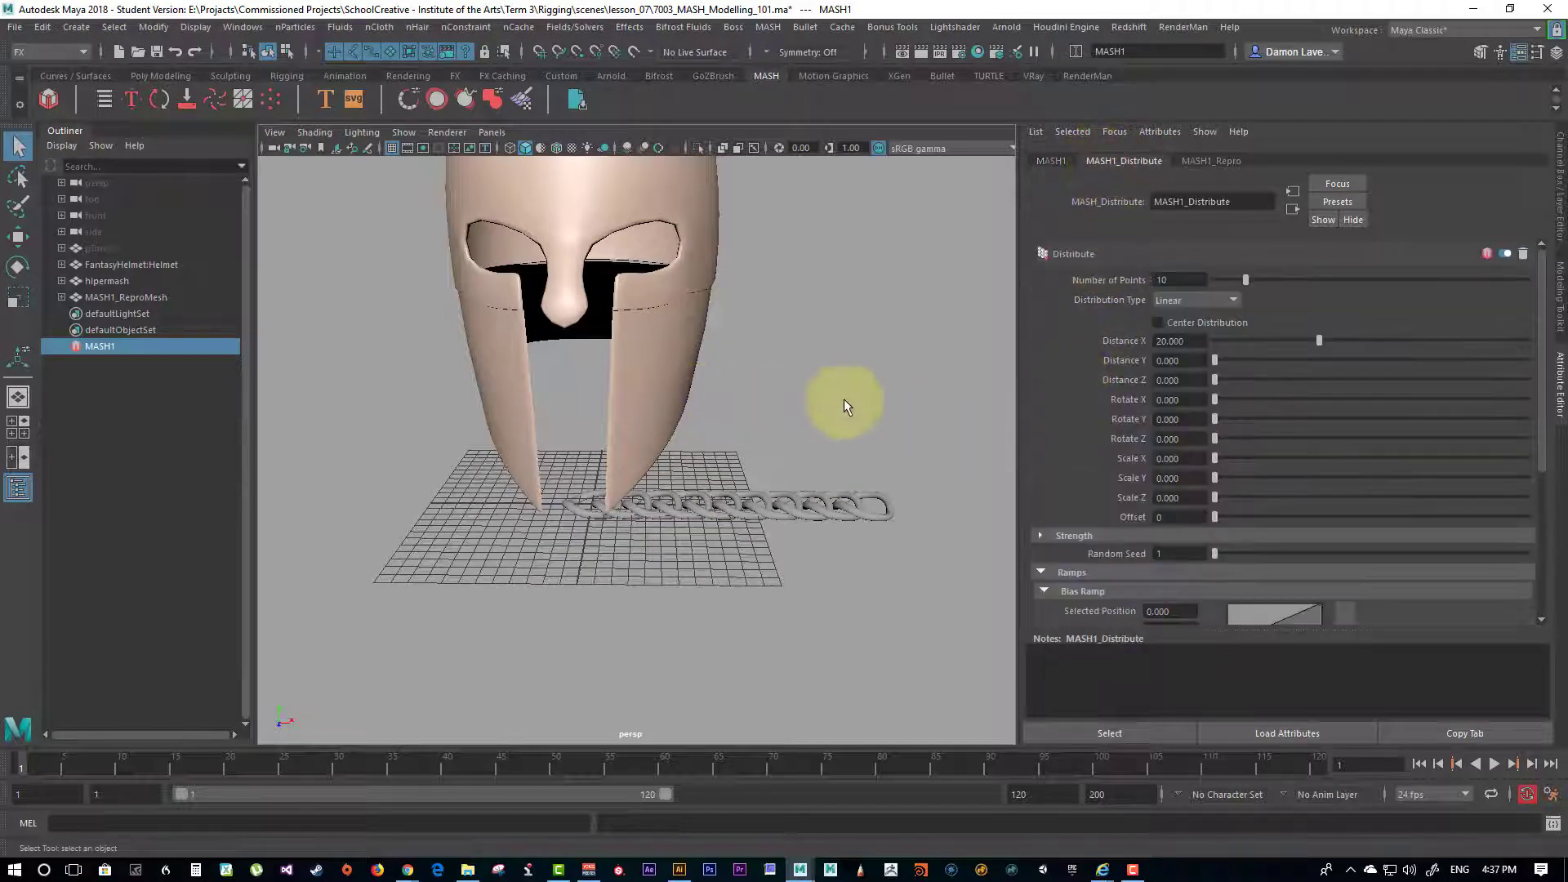
click(1184, 300)
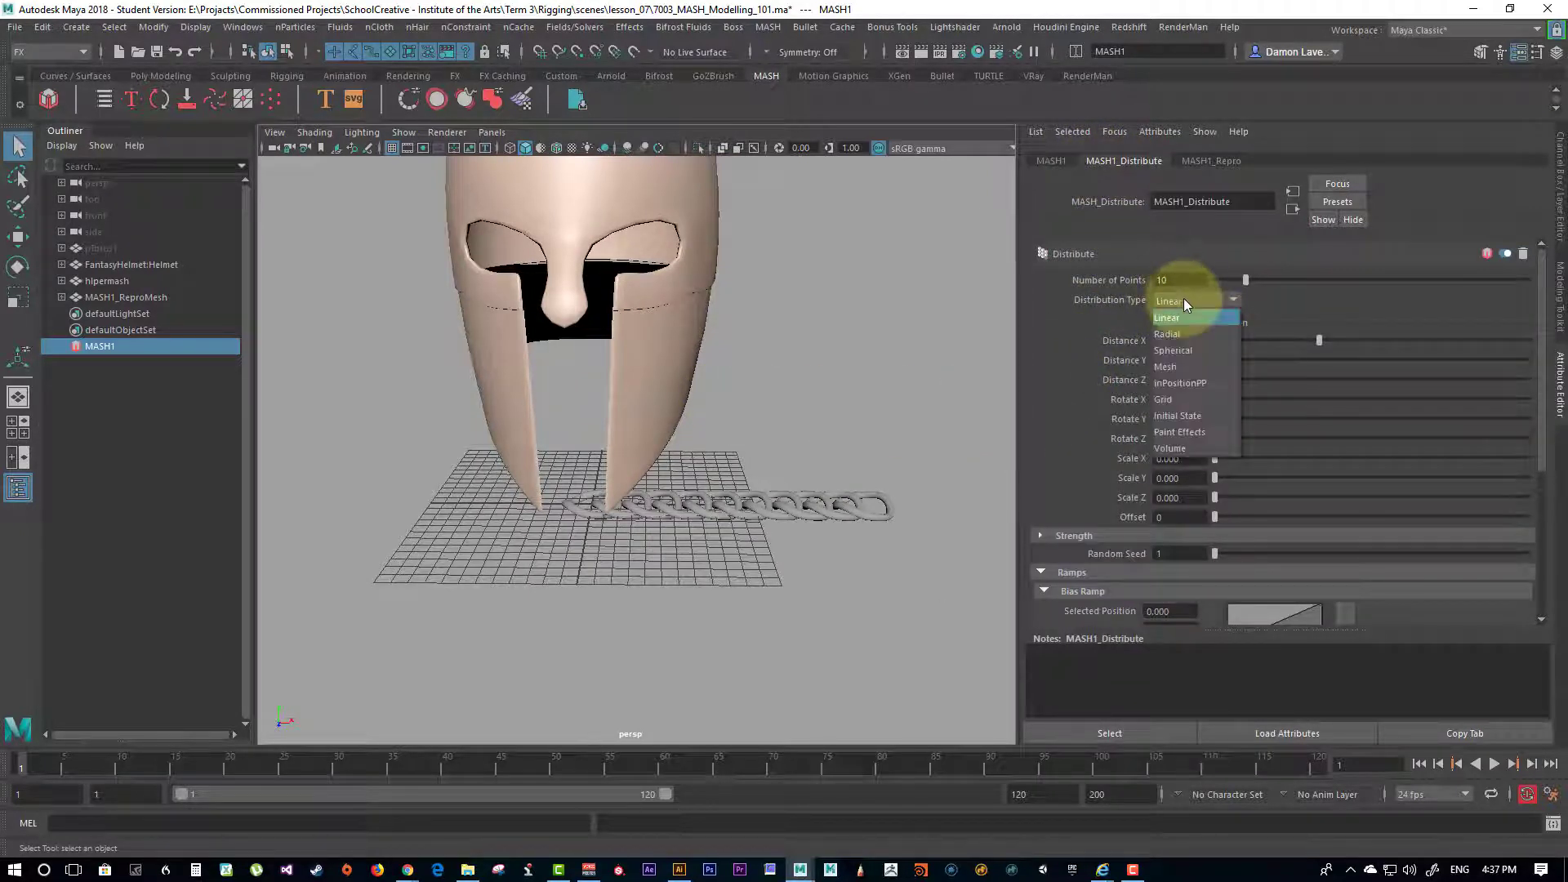
click(1190, 366)
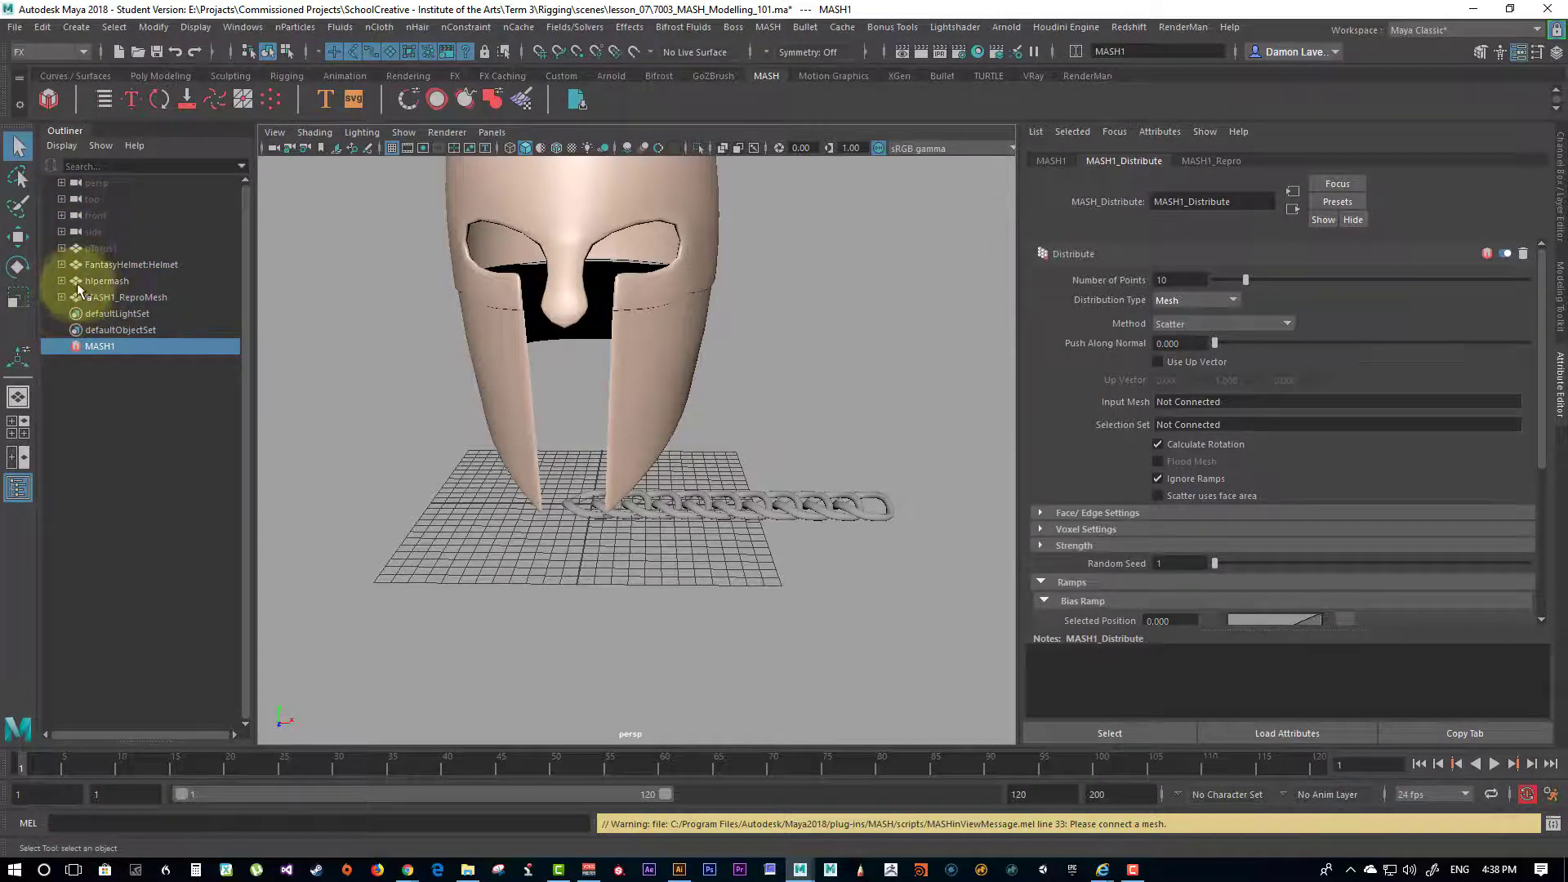
middle_drag(104, 286, 1182, 397)
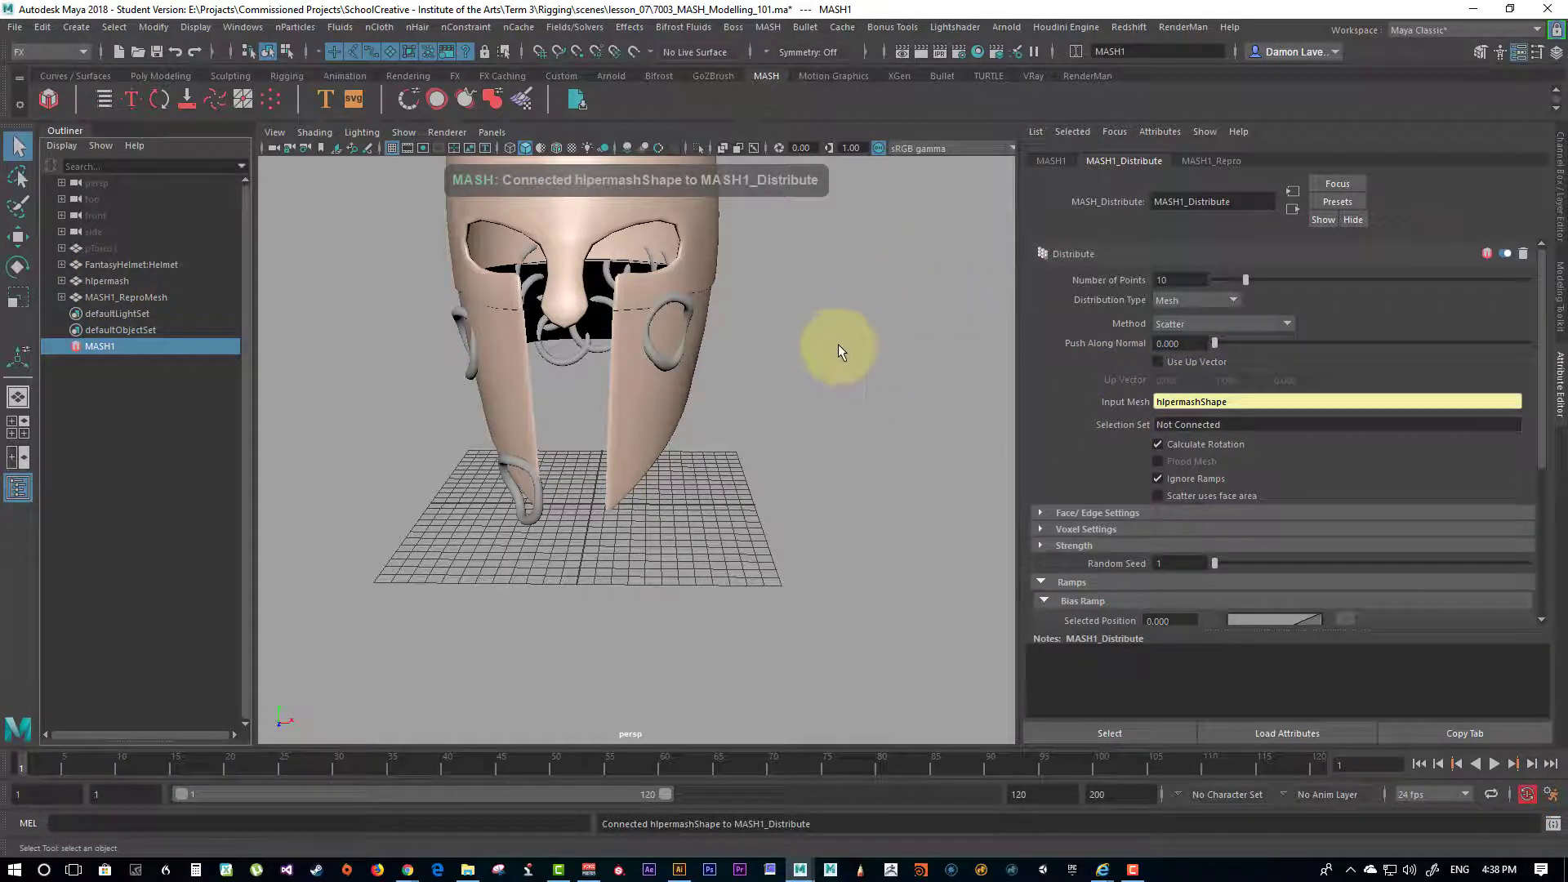
Step: Set the mesh distribution method to Face Centre and enable Flood Mesh so links cover every face of hlpermash
alt+drag(838, 344, 604, 269)
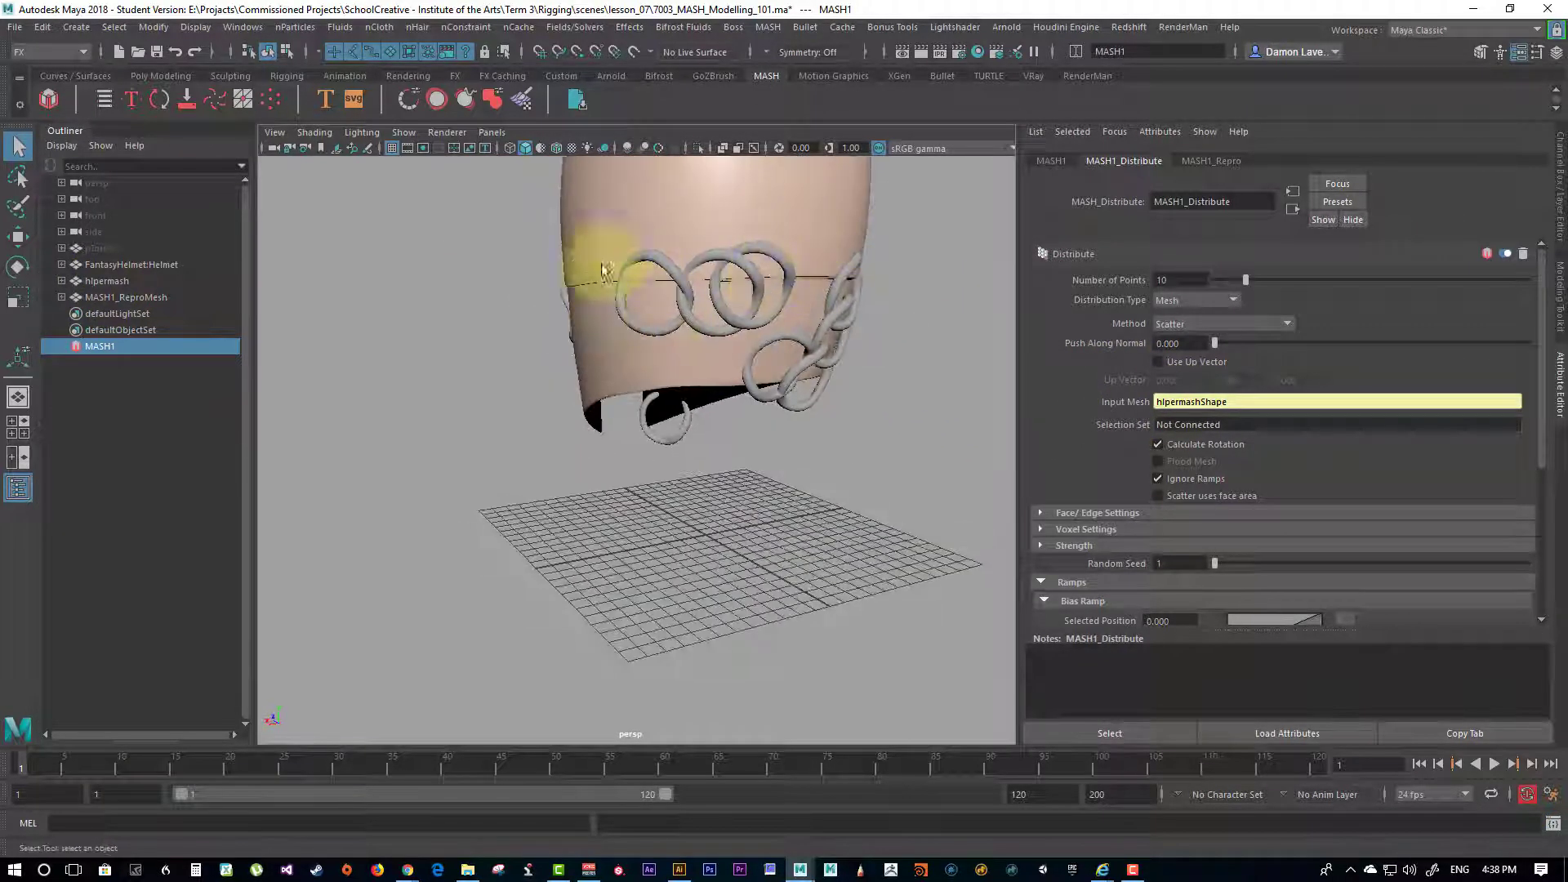
mouse_move(1043, 350)
alt+mouse_down()
mouse_move(612, 409)
mouse_move(995, 399)
mouse_move(931, 399)
mouse_move(1058, 346)
alt+mouse_up()
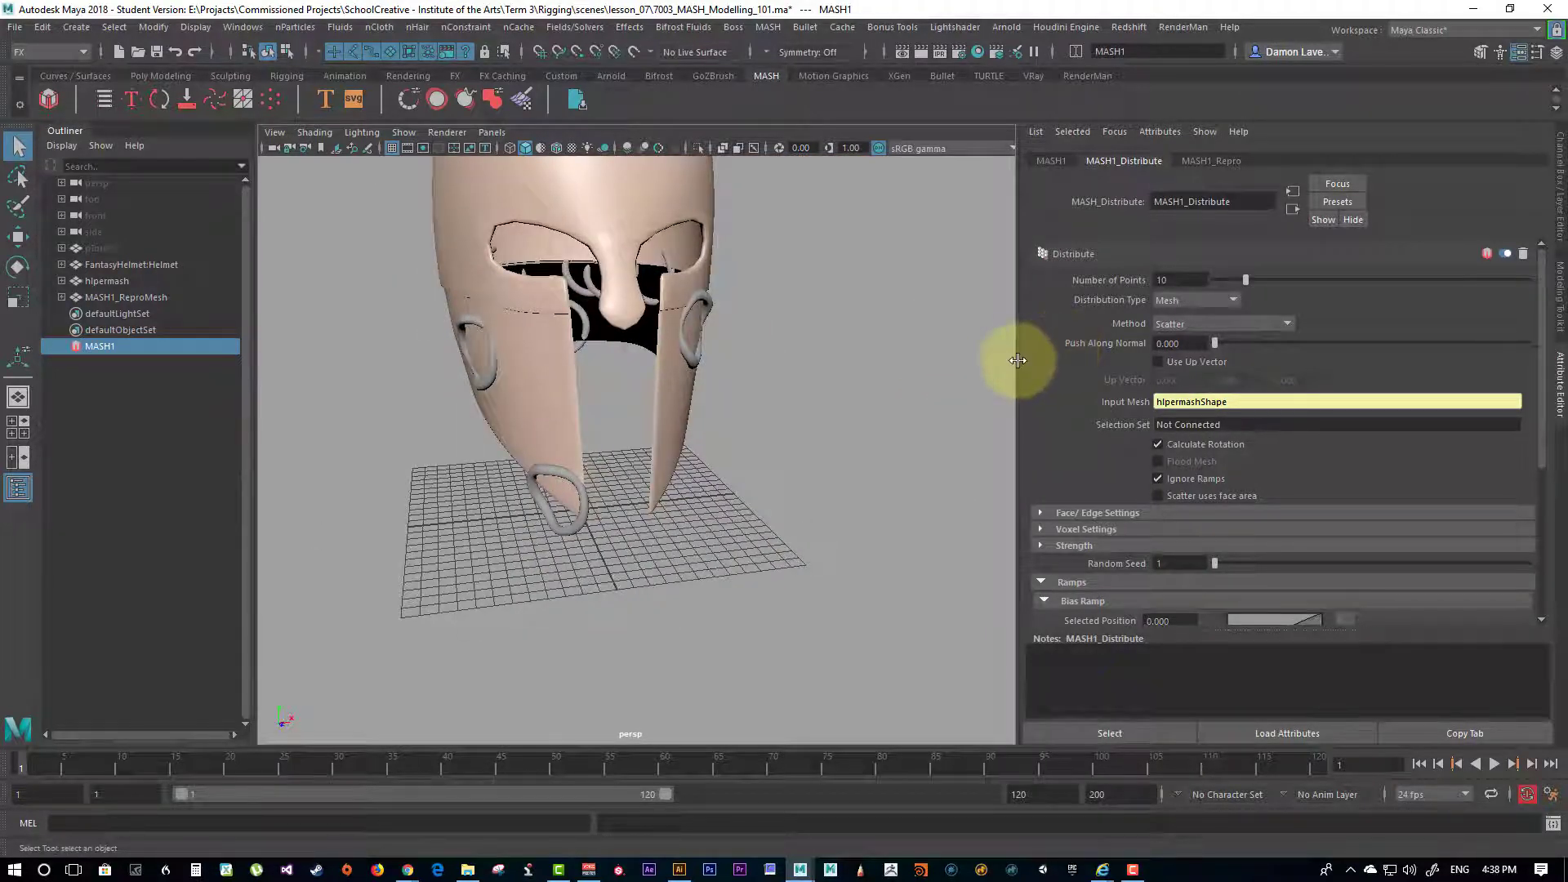
alt+drag(713, 424, 947, 375)
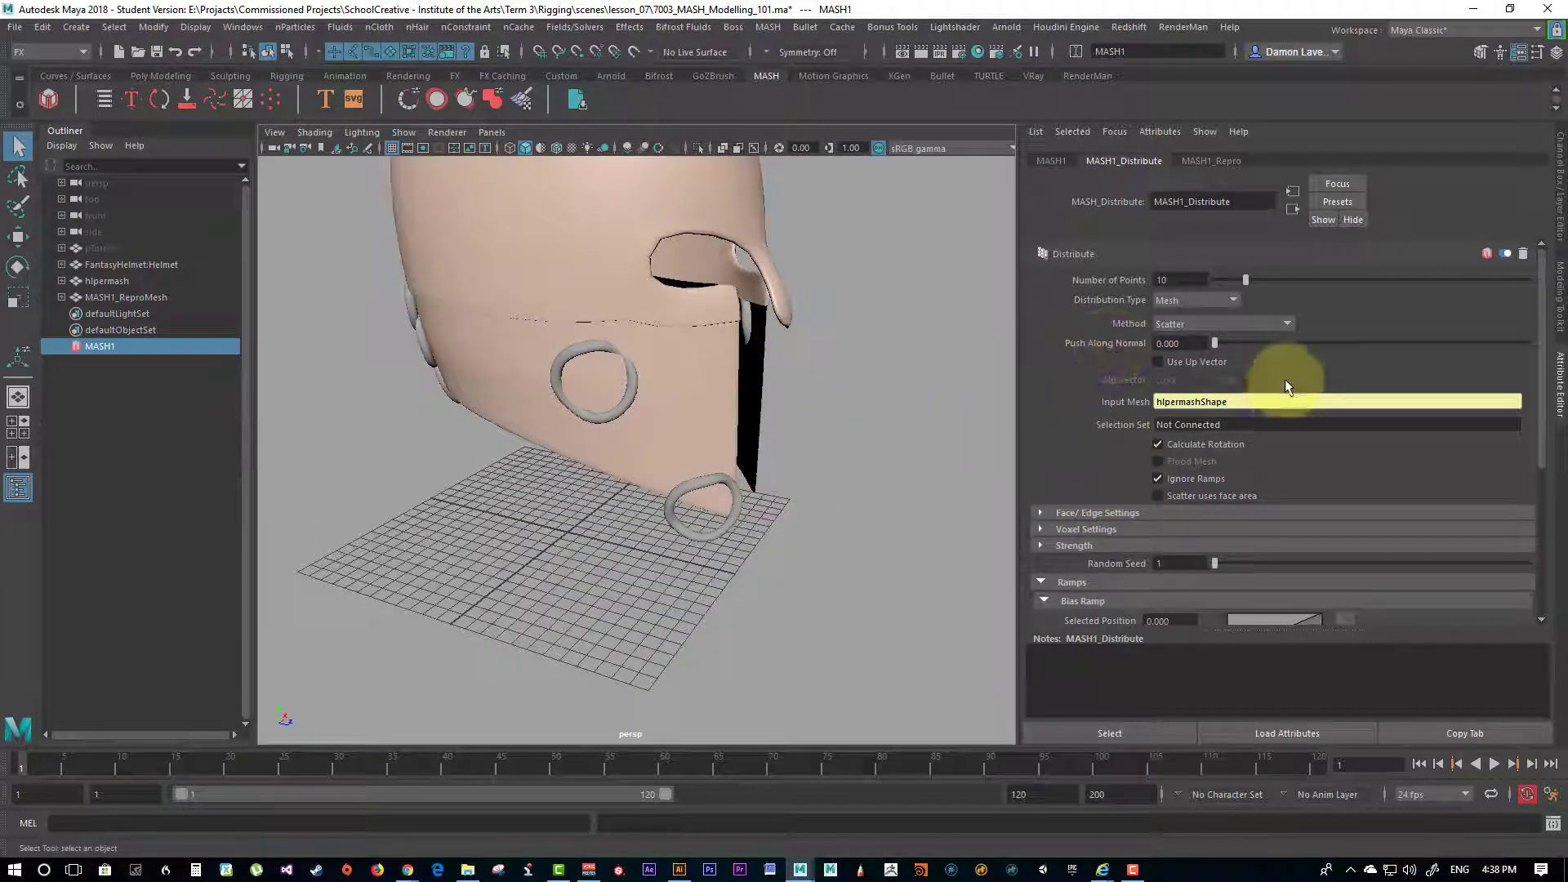
click(1195, 323)
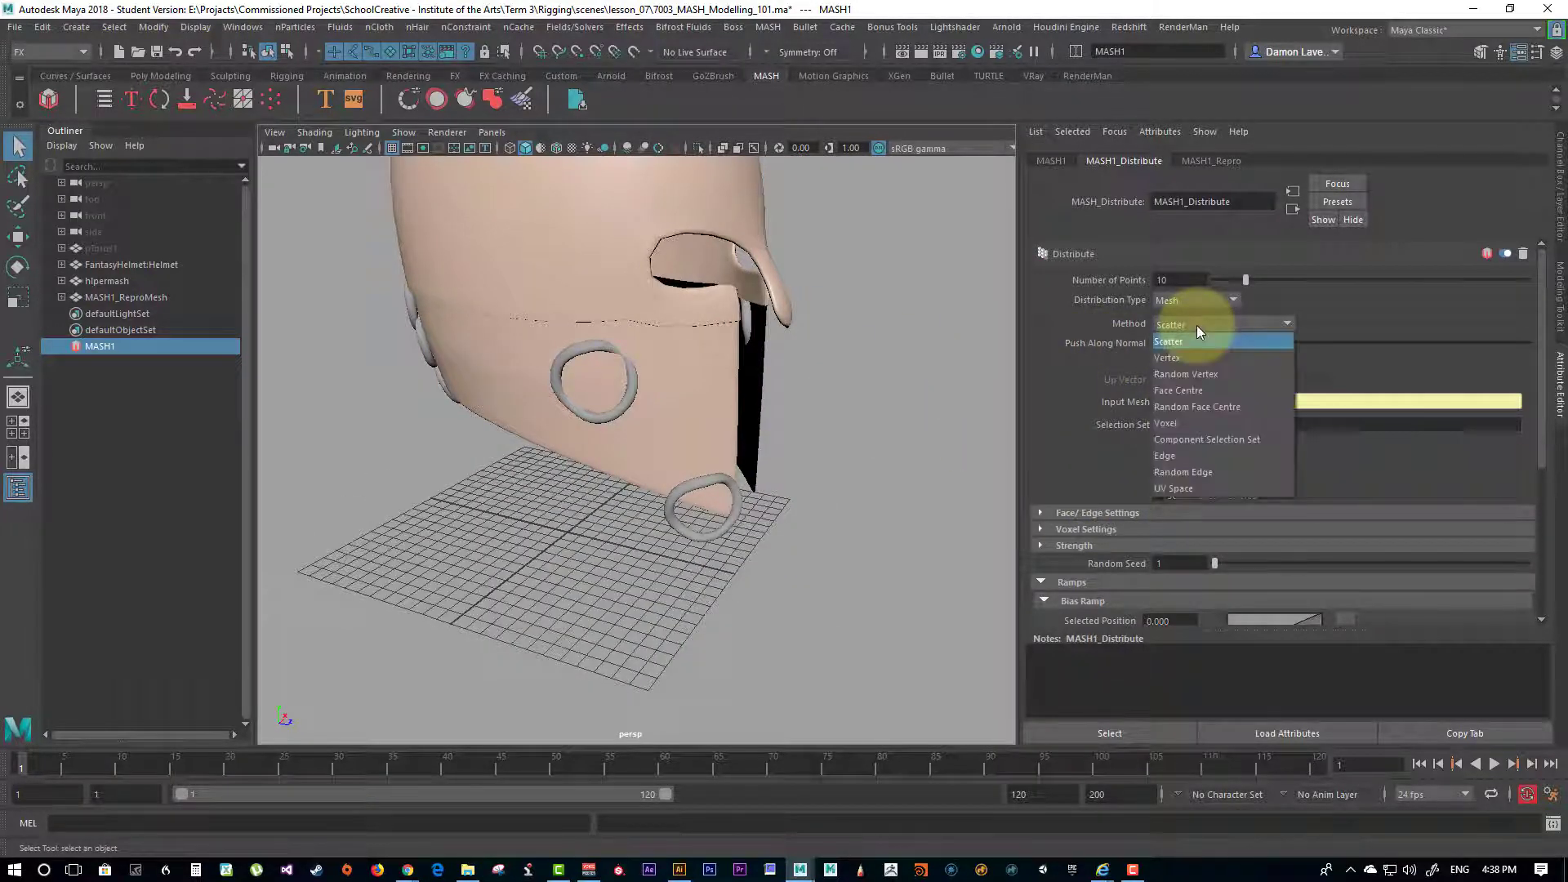
click(1188, 391)
alt+drag(877, 392, 787, 381)
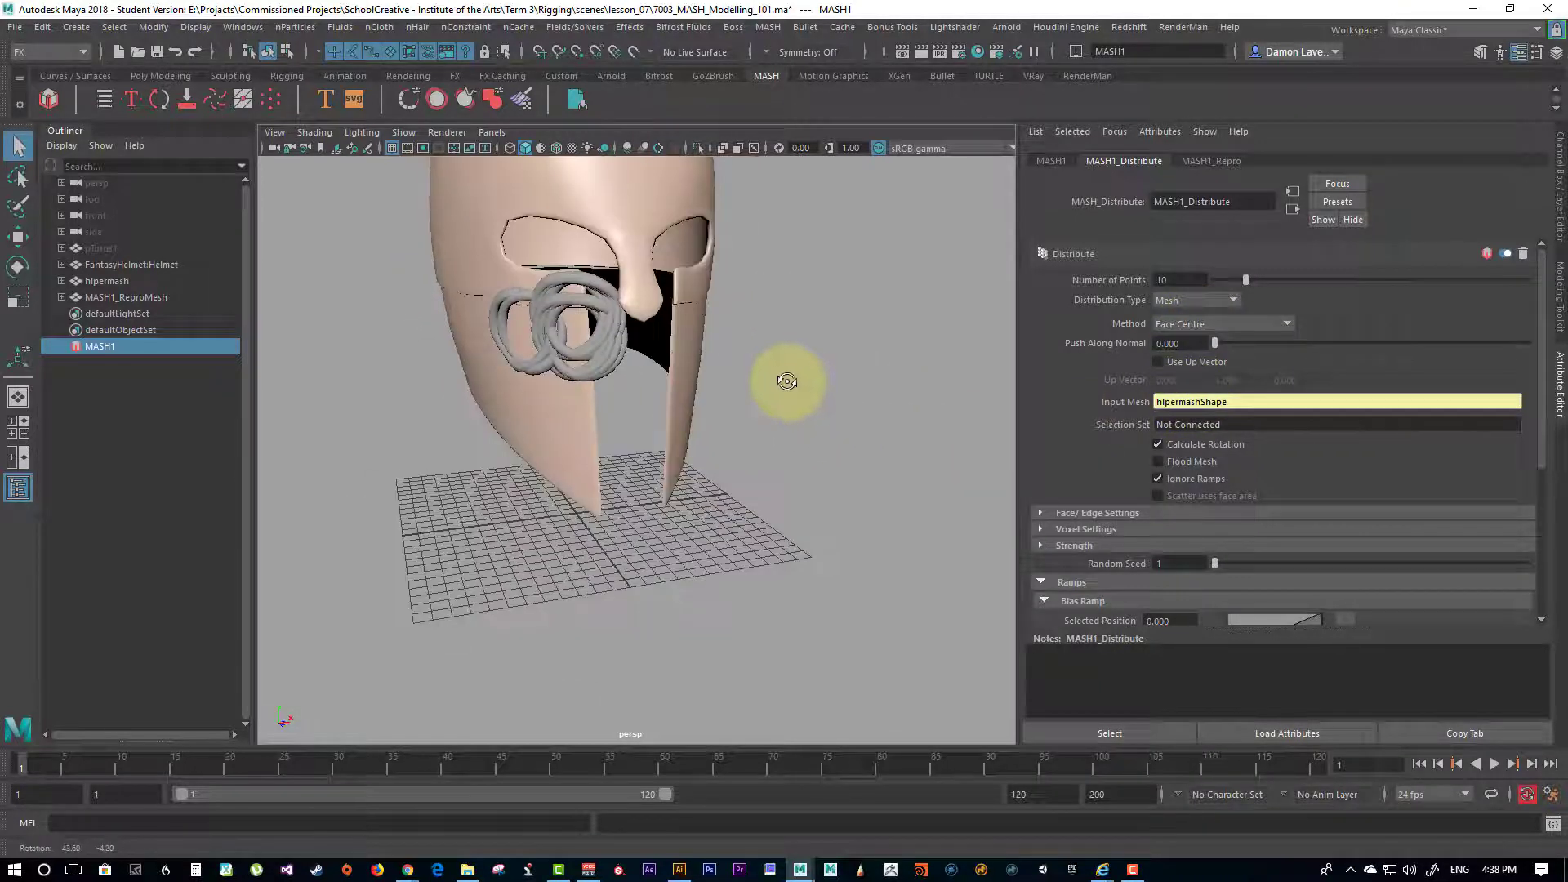
click(1157, 461)
alt+drag(878, 421, 771, 394)
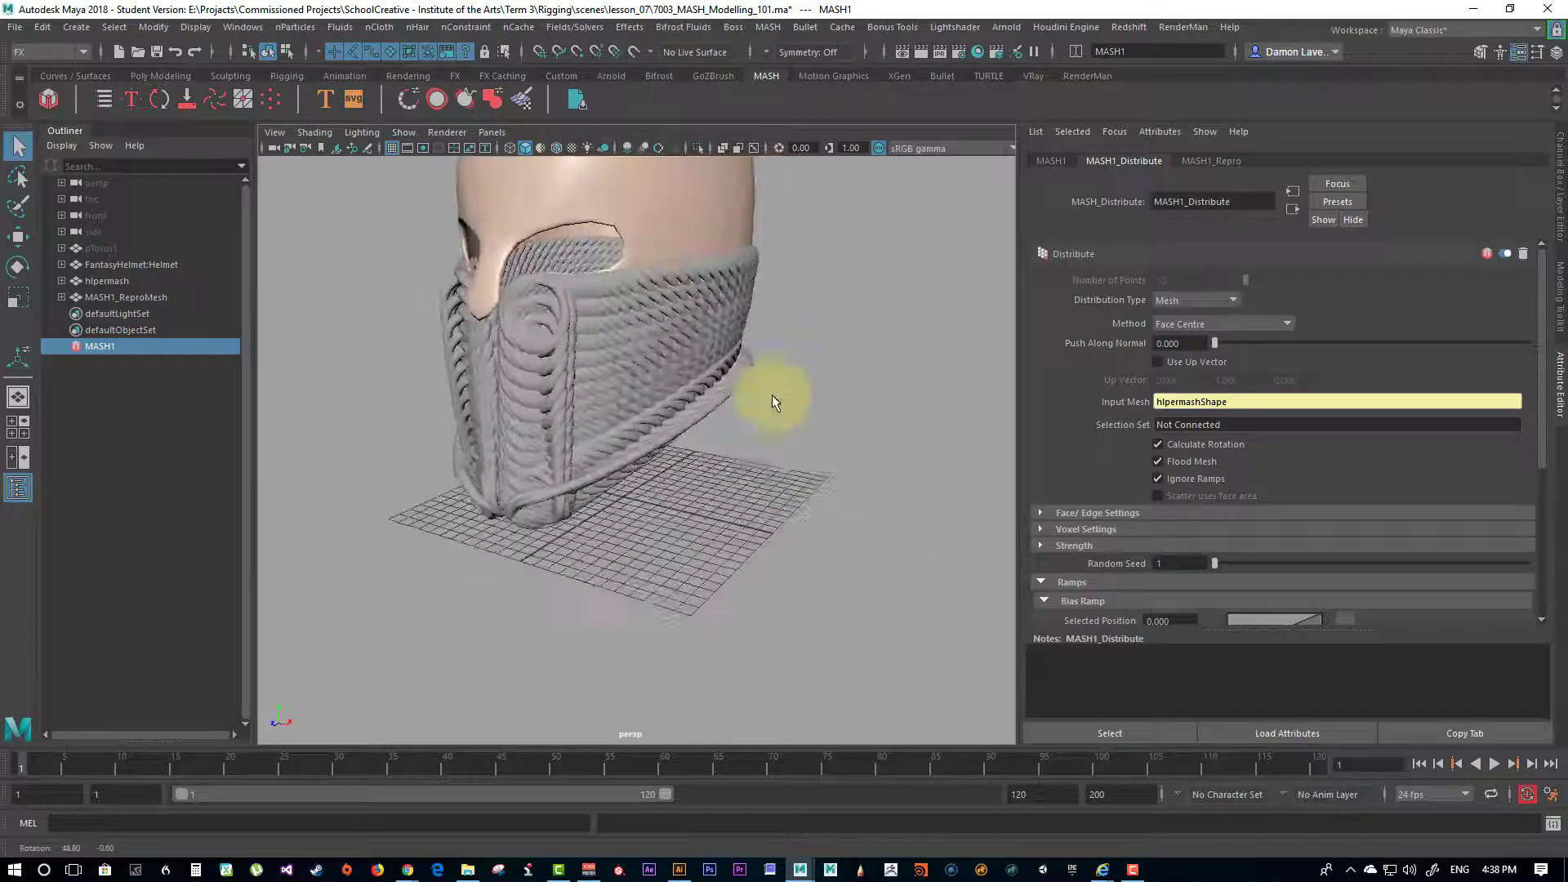
Step: Scale the source torus pTorus1 down uniformly to about 0.16 so the distributed links form chainmail
click(100, 249)
key(r)
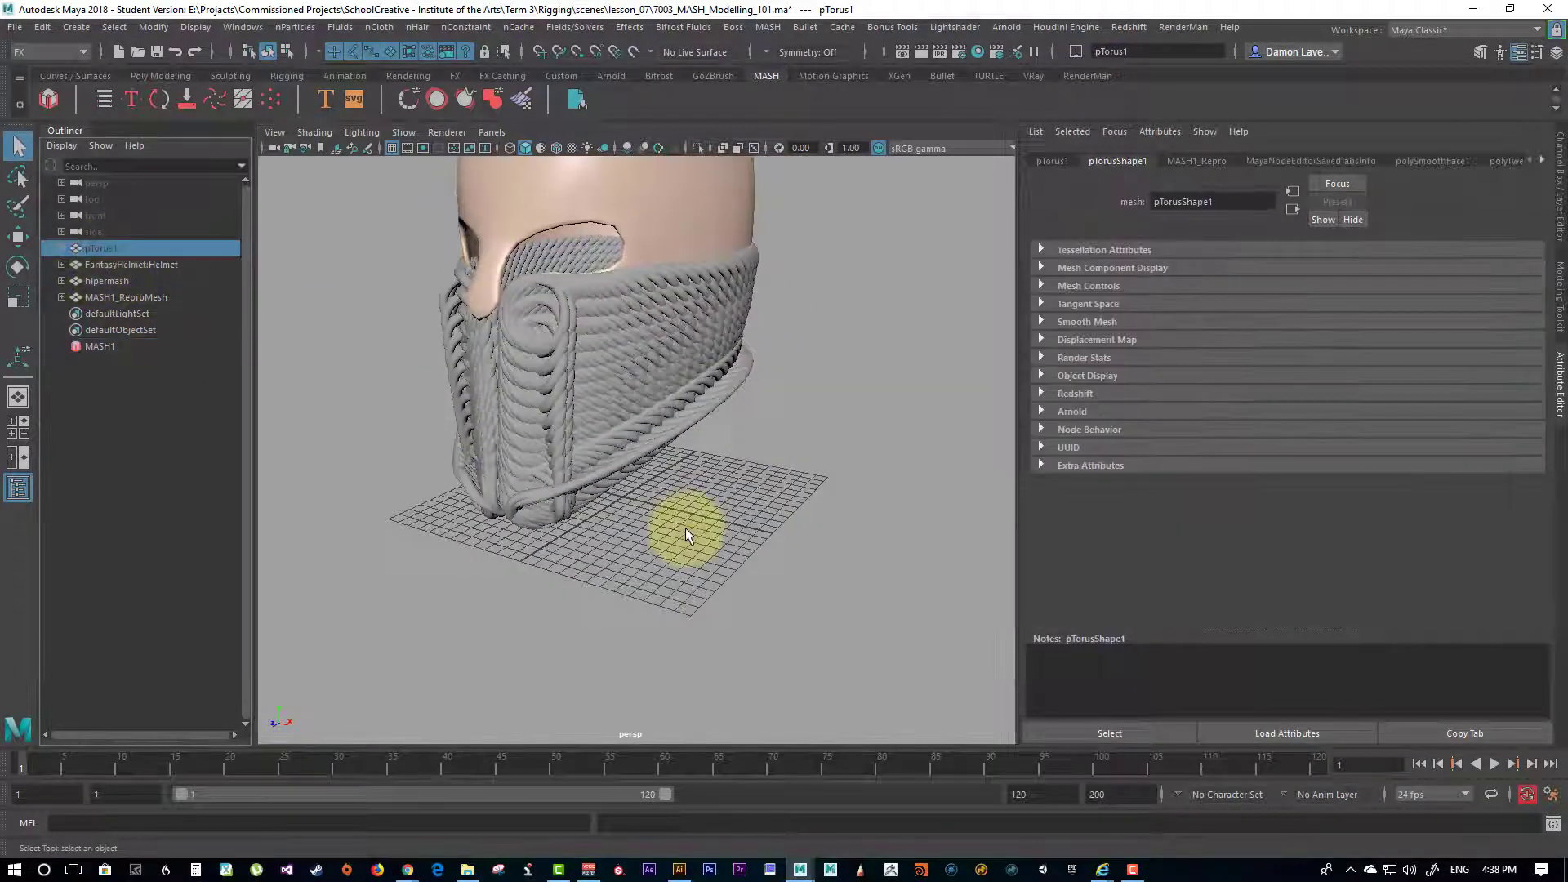
drag(629, 501, 693, 498)
key(ctrl+z)
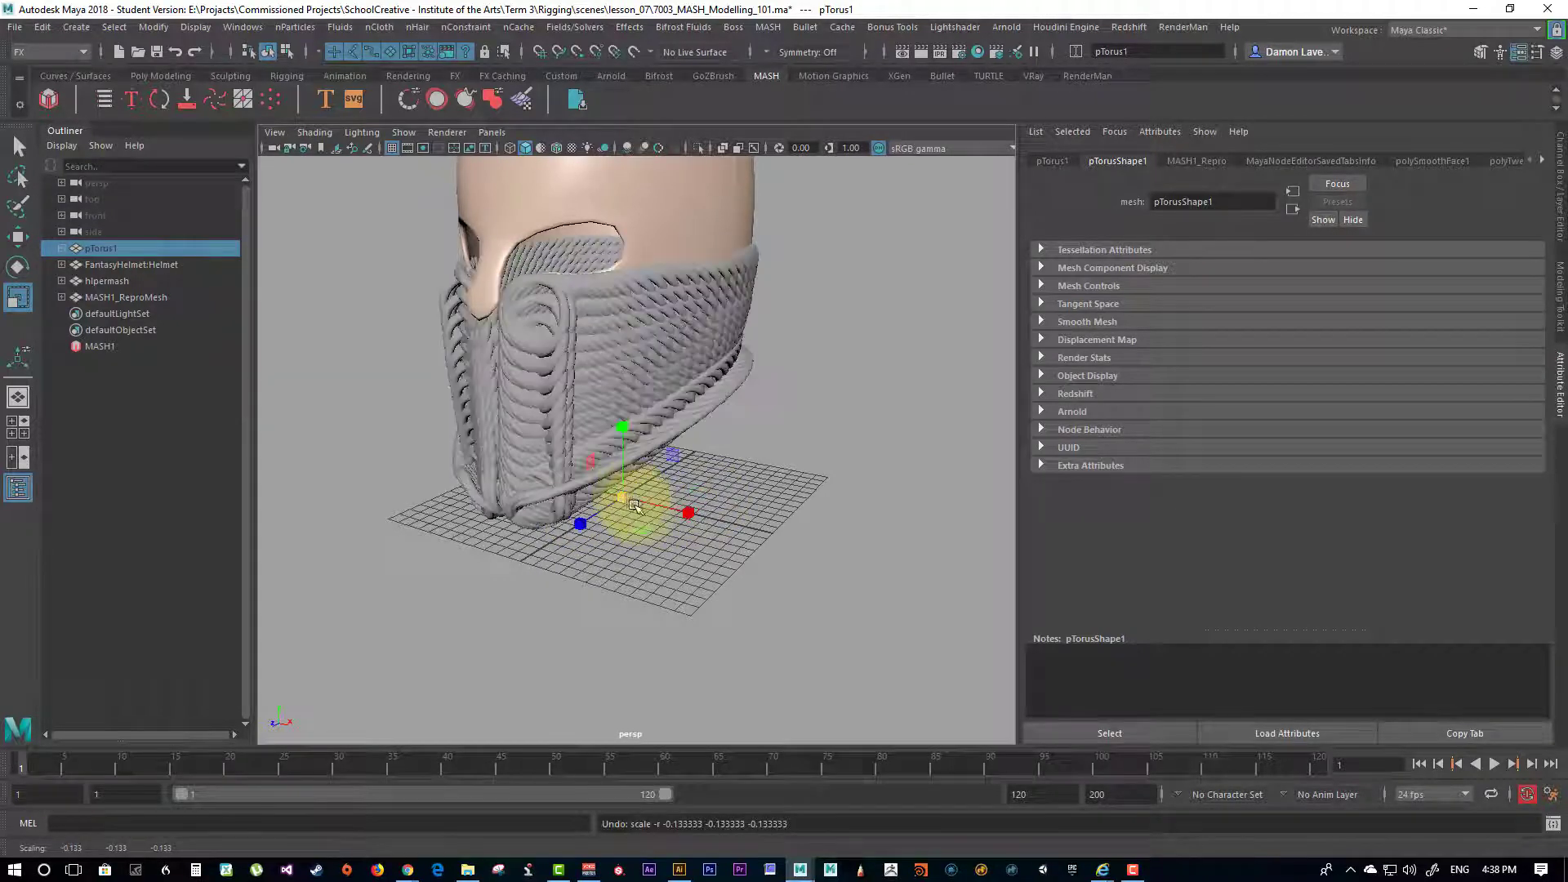
drag(606, 510, 584, 523)
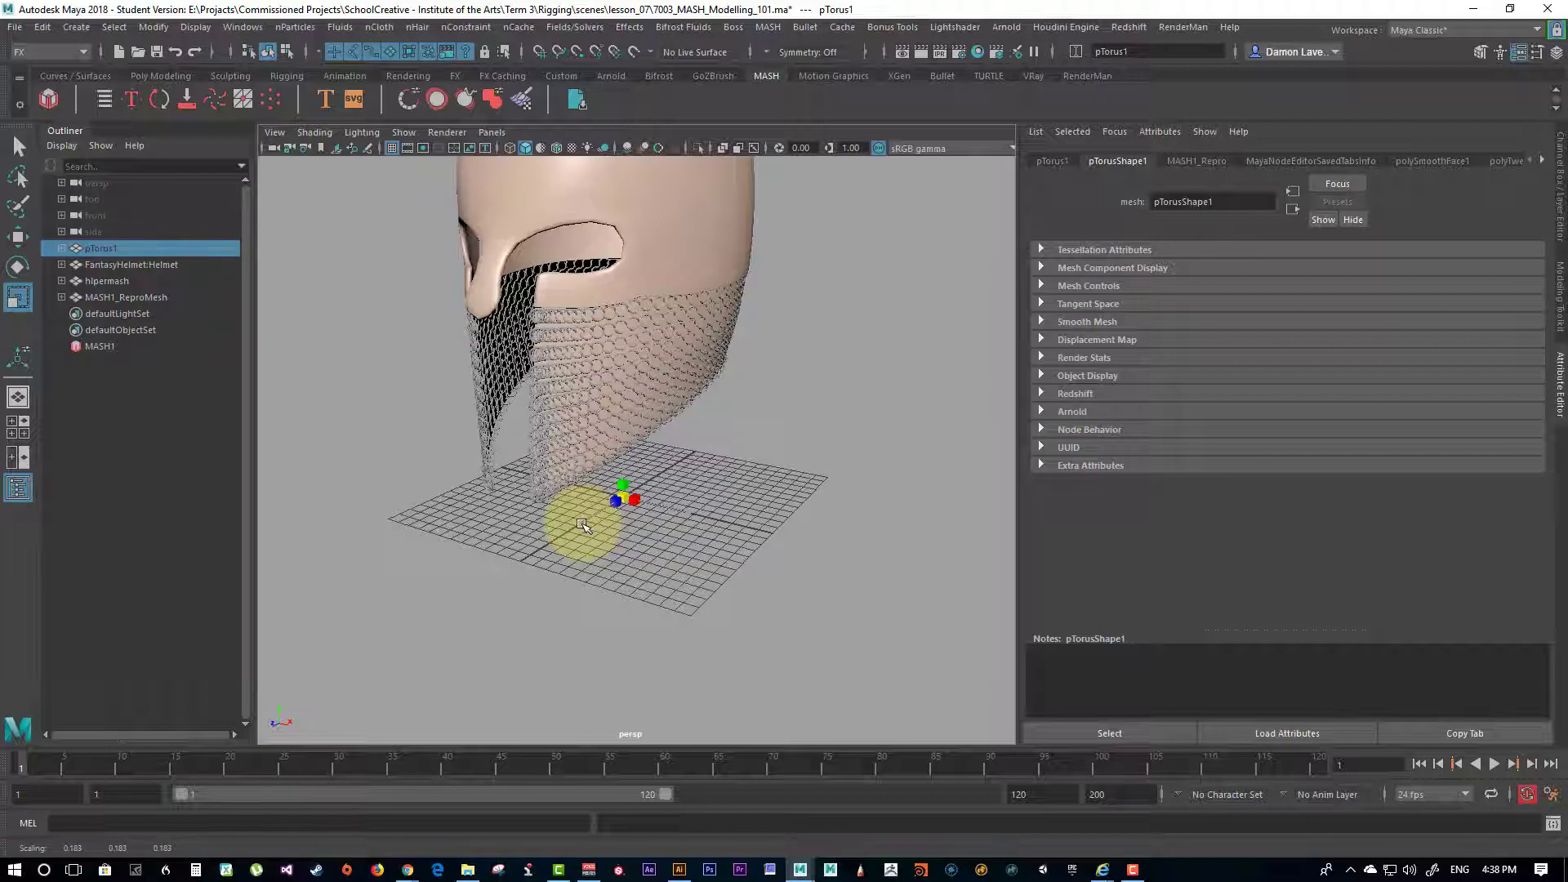
Step: Try selecting edges of hlpermash beneath the chainmail links on the helmet's side
alt+drag(731, 443, 903, 469)
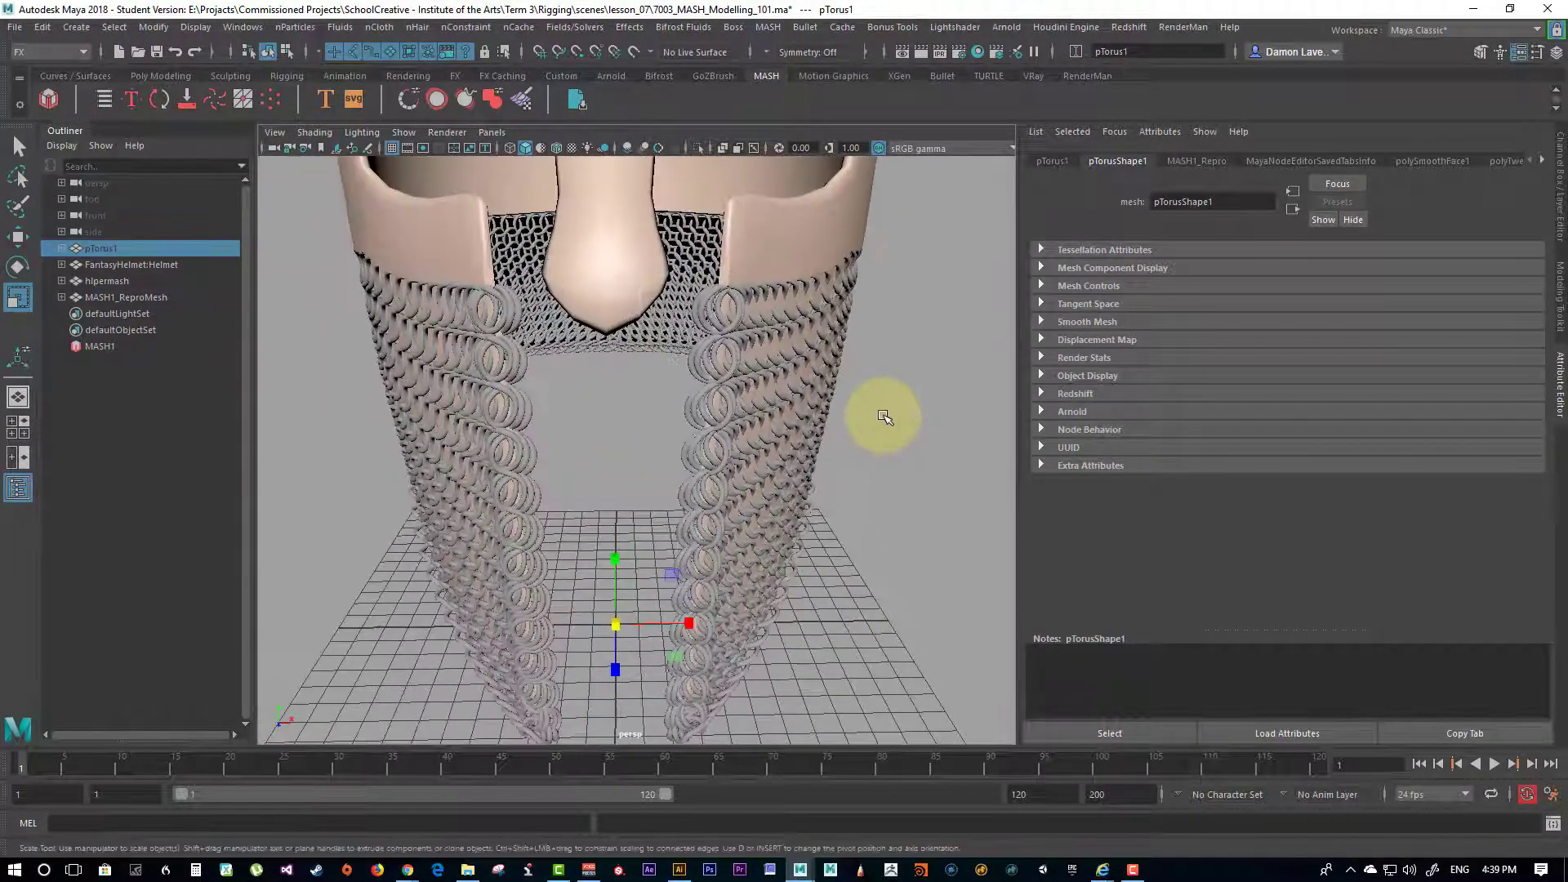
alt+drag(416, 395, 560, 343)
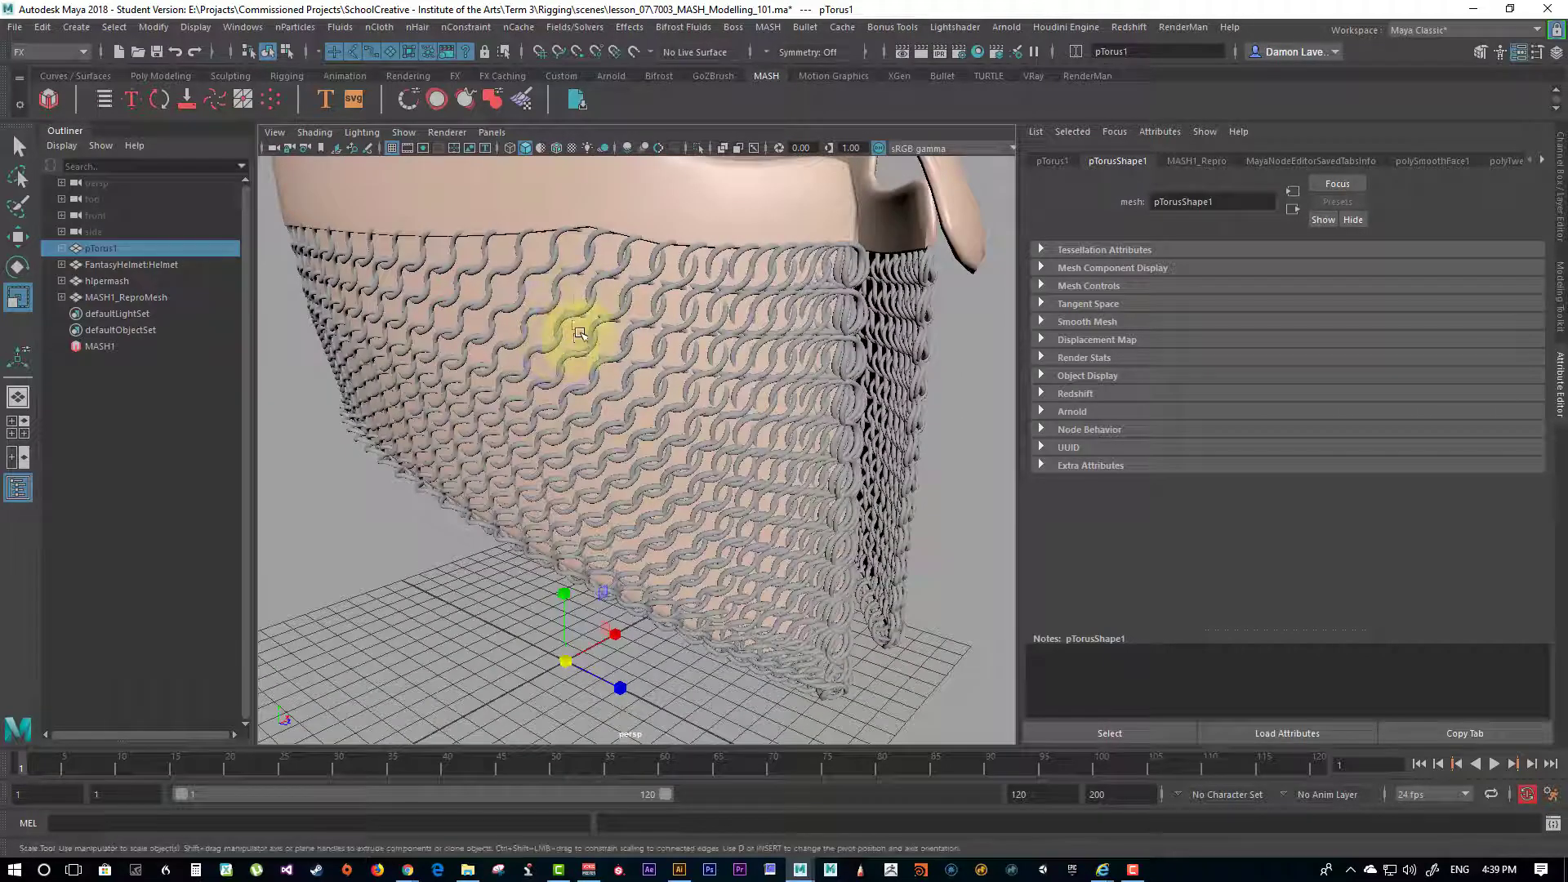
click(578, 339)
alt+drag(777, 360, 853, 405)
scroll(749, 353, up, 4)
right_click(712, 397)
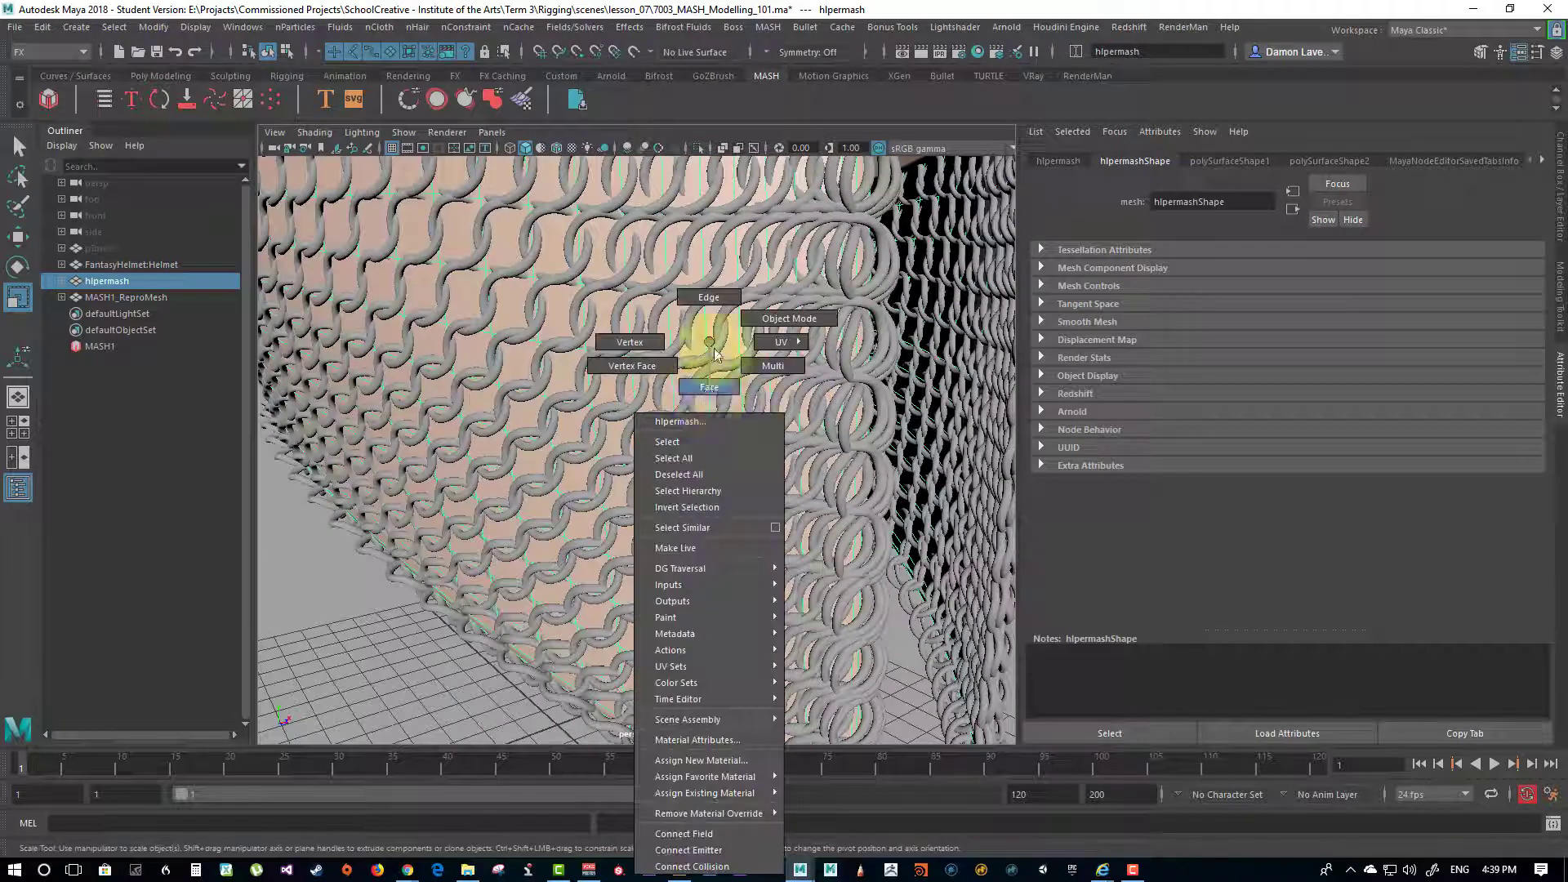
click(720, 400)
click(727, 411)
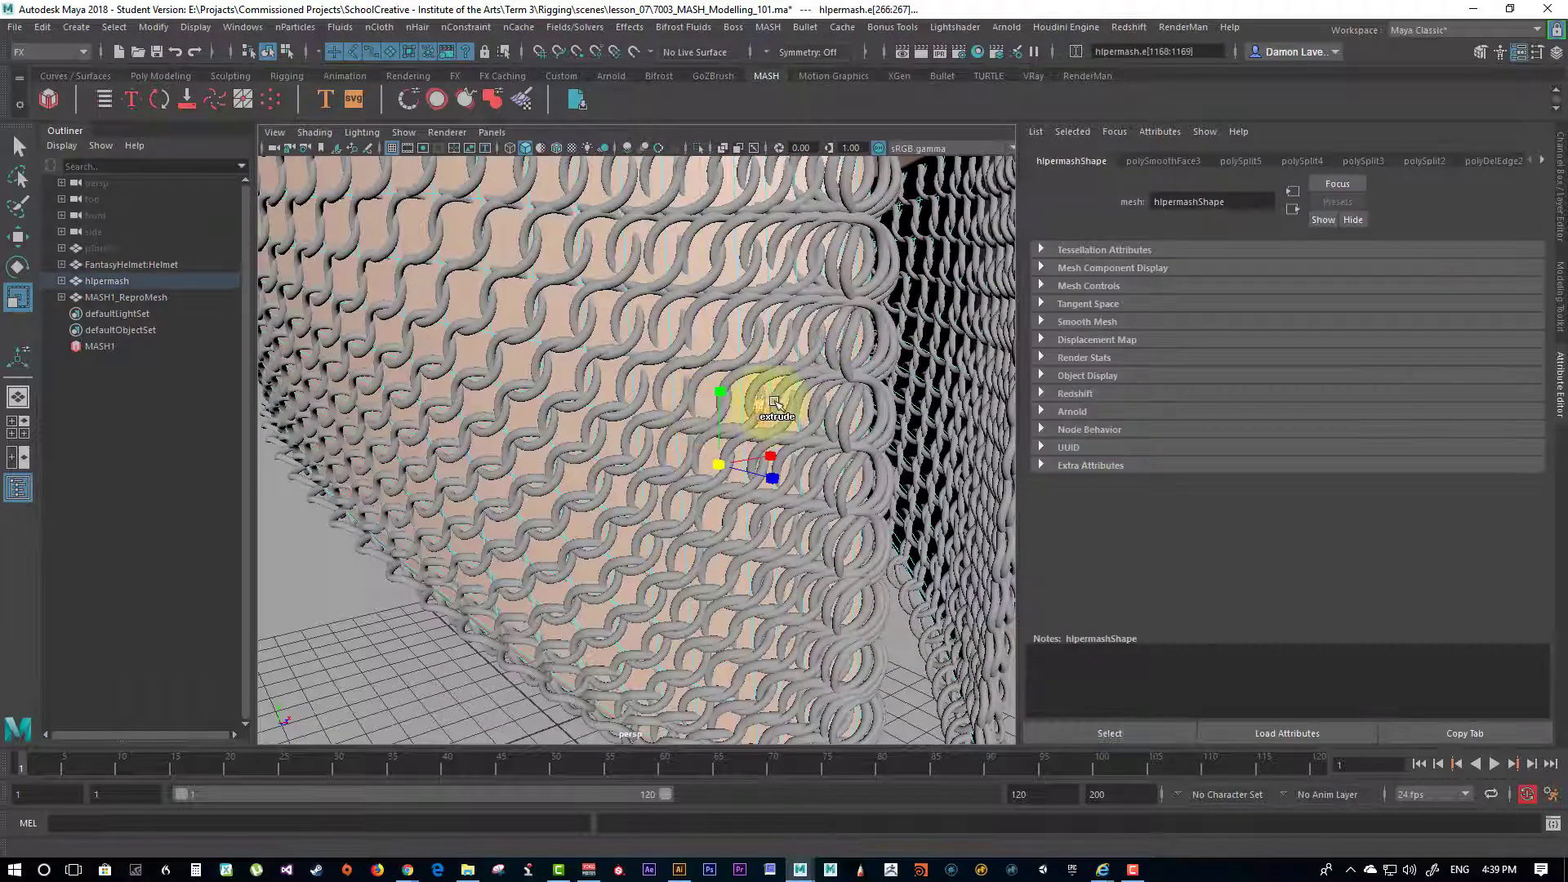
Step: Put hlpermash back in object mode, isolate it in the view and frame the whole mesh
right_drag(517, 272, 562, 256)
key(ctrl+1)
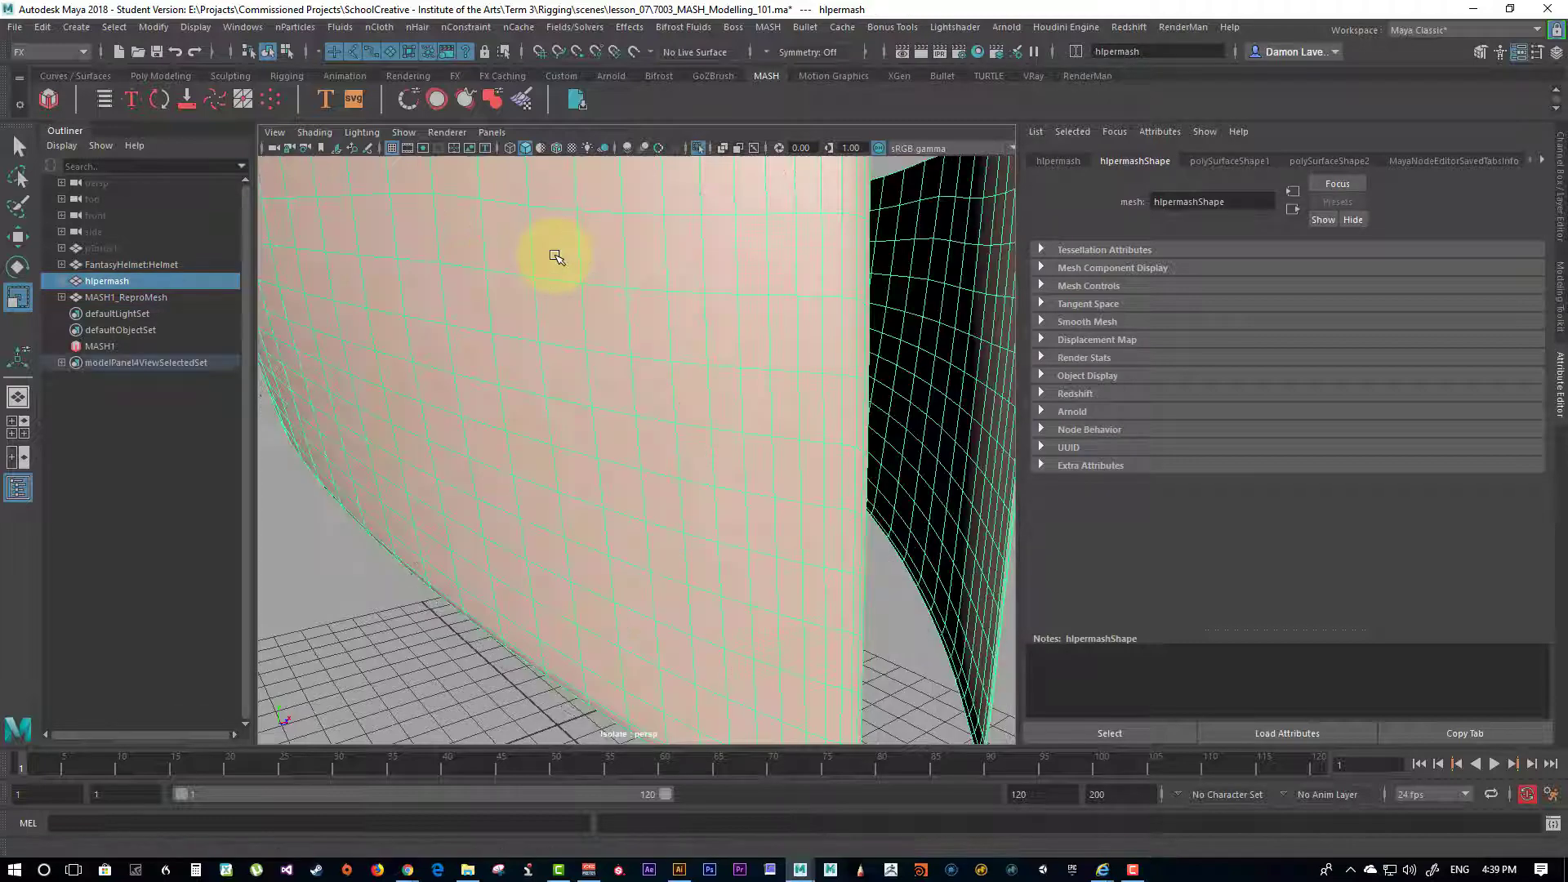
key(f)
alt+drag(711, 325, 636, 466)
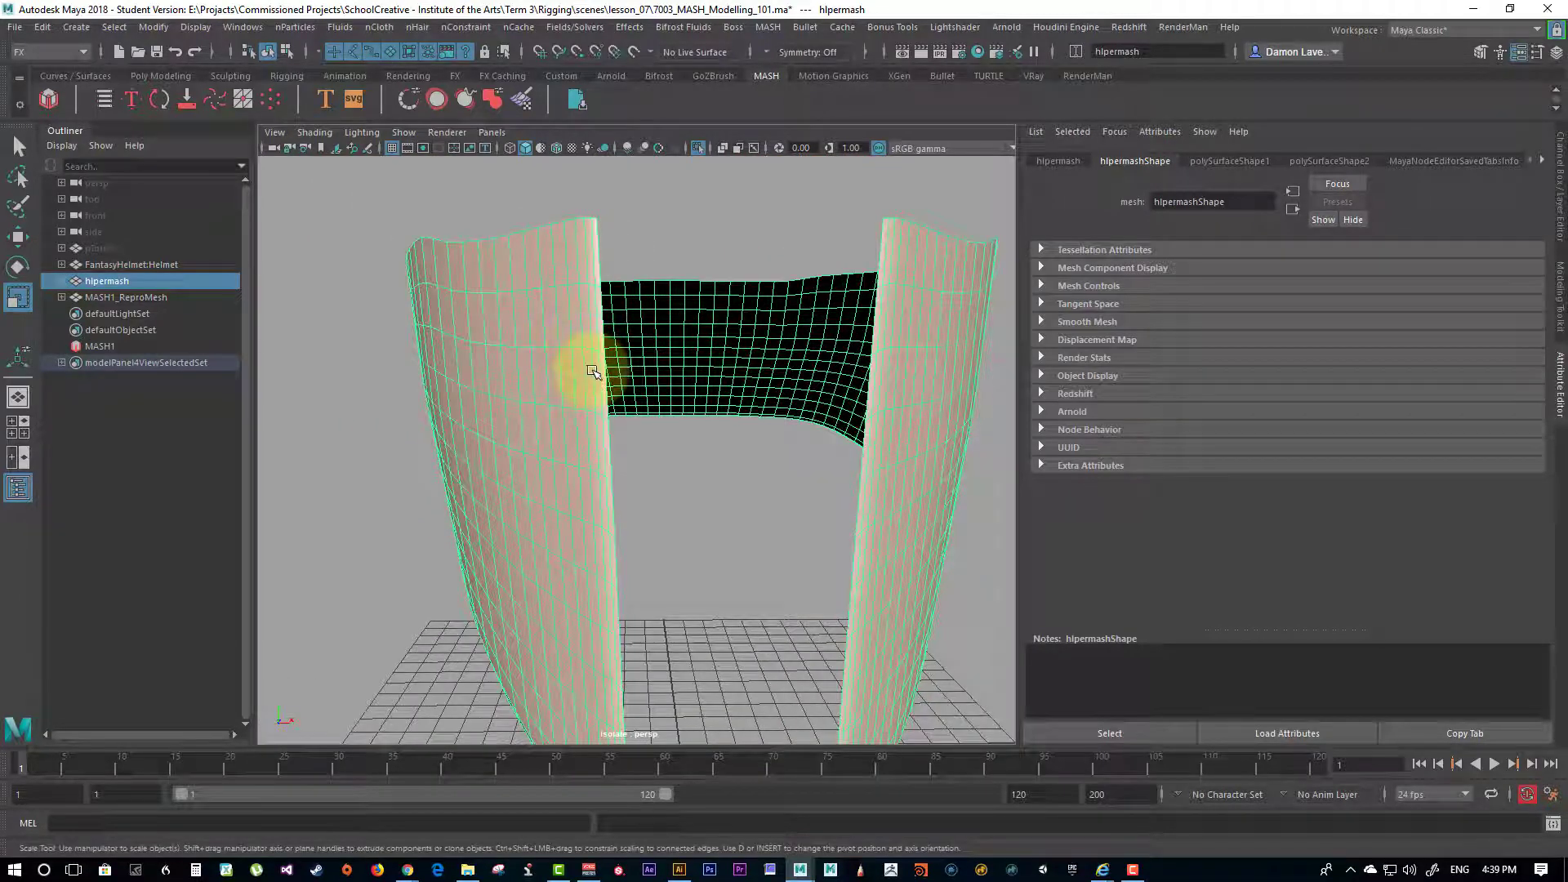
Step: Delete alternate vertical edge loops of hlpermash near its front border on one side to widen the narrow faces
right_drag(591, 339, 578, 243)
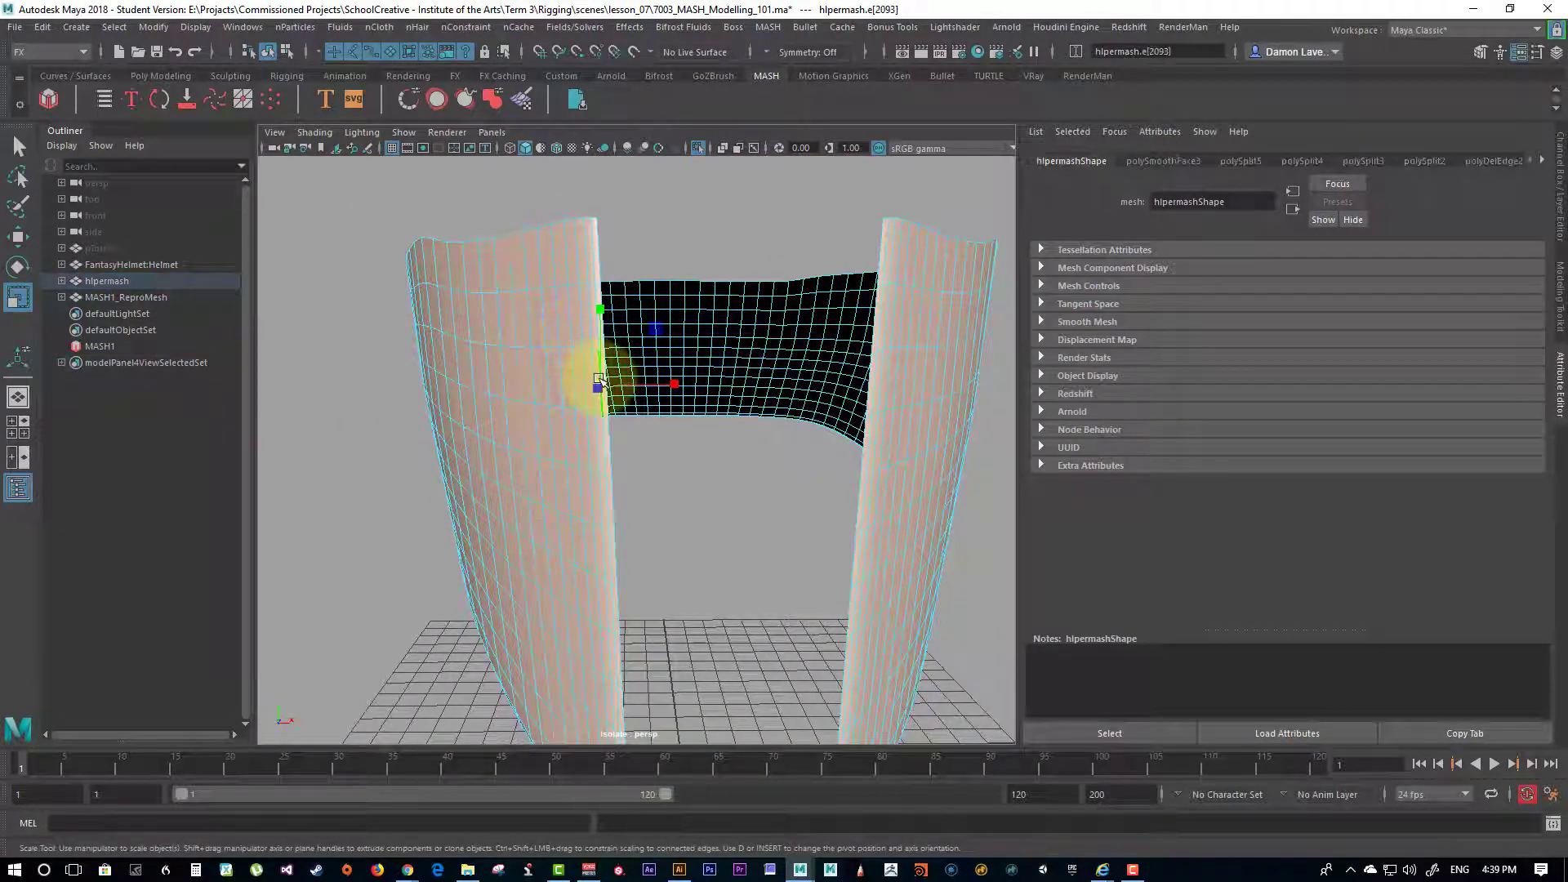
click(585, 380)
shift+double_click(585, 377)
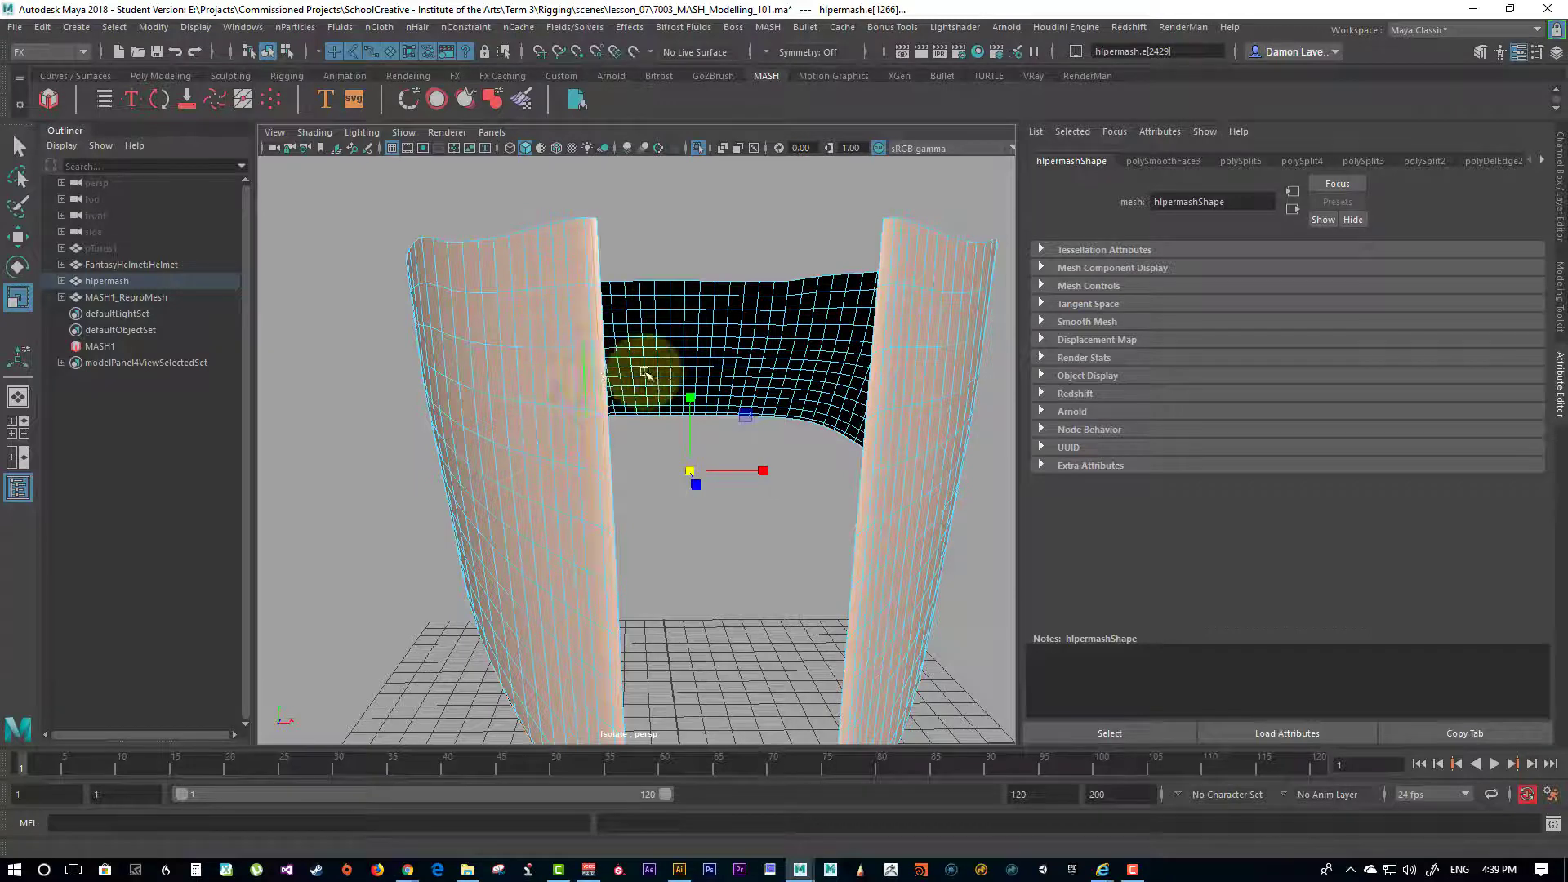
alt+middle_drag(596, 372, 679, 300)
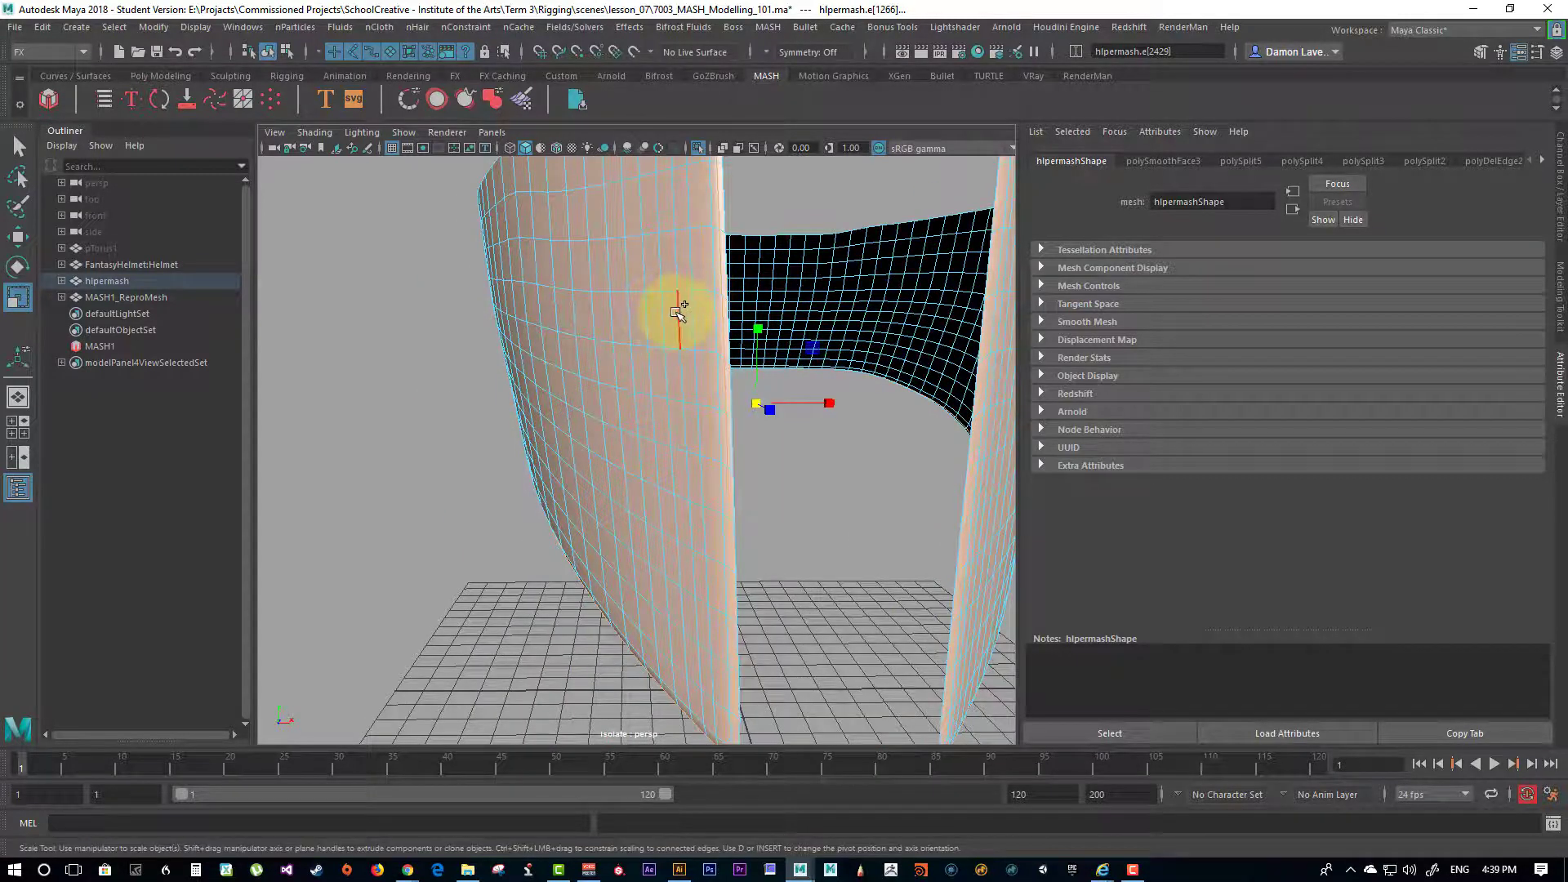
click(663, 315)
alt+drag(645, 326, 769, 381)
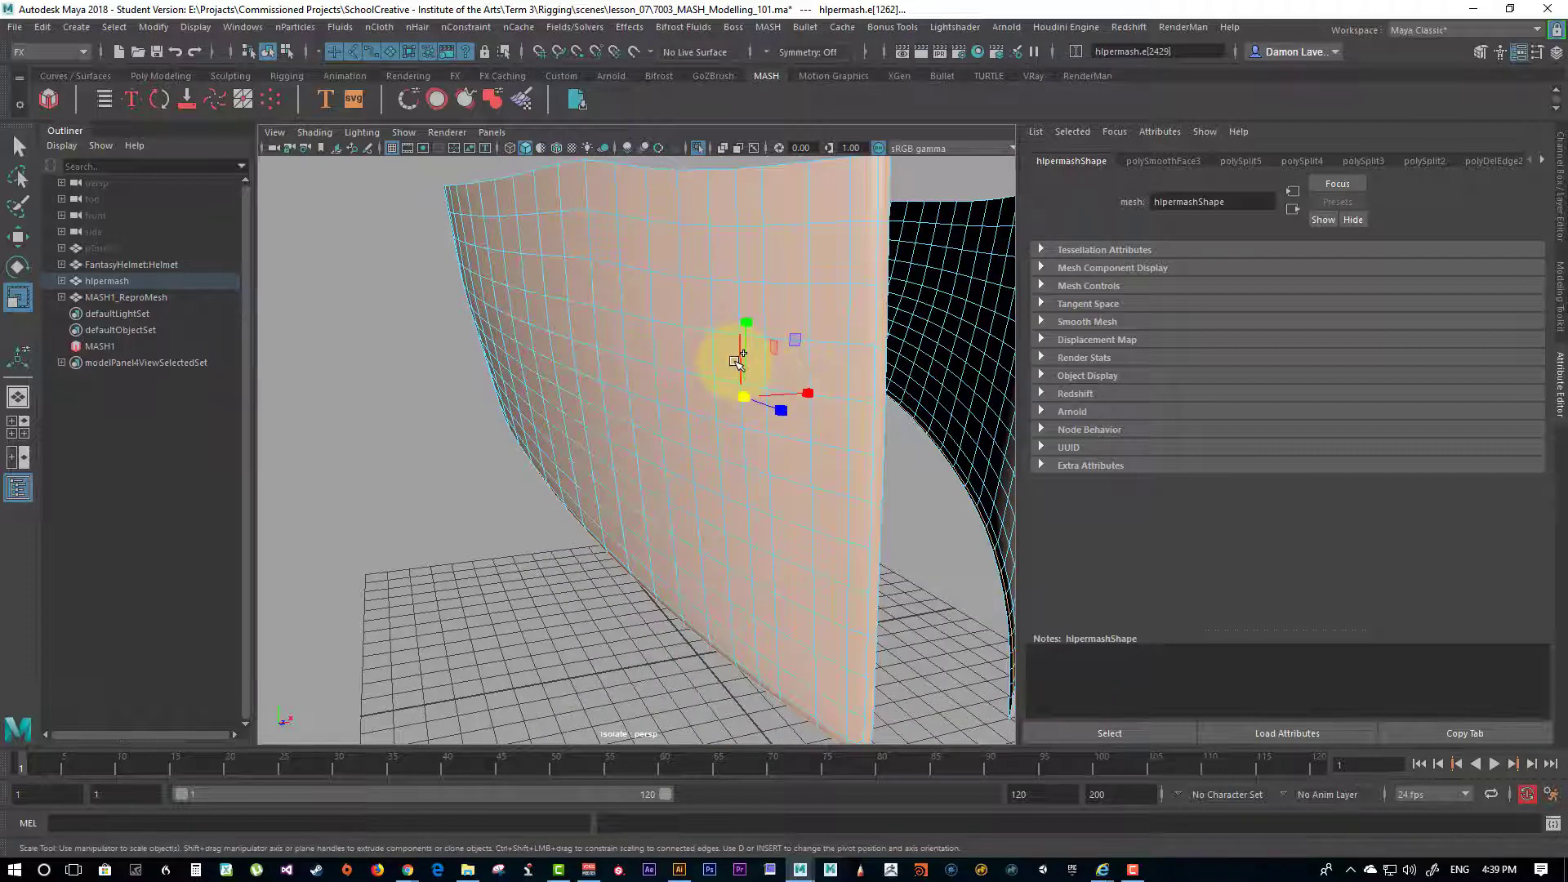
shift+right_drag(830, 292, 747, 315)
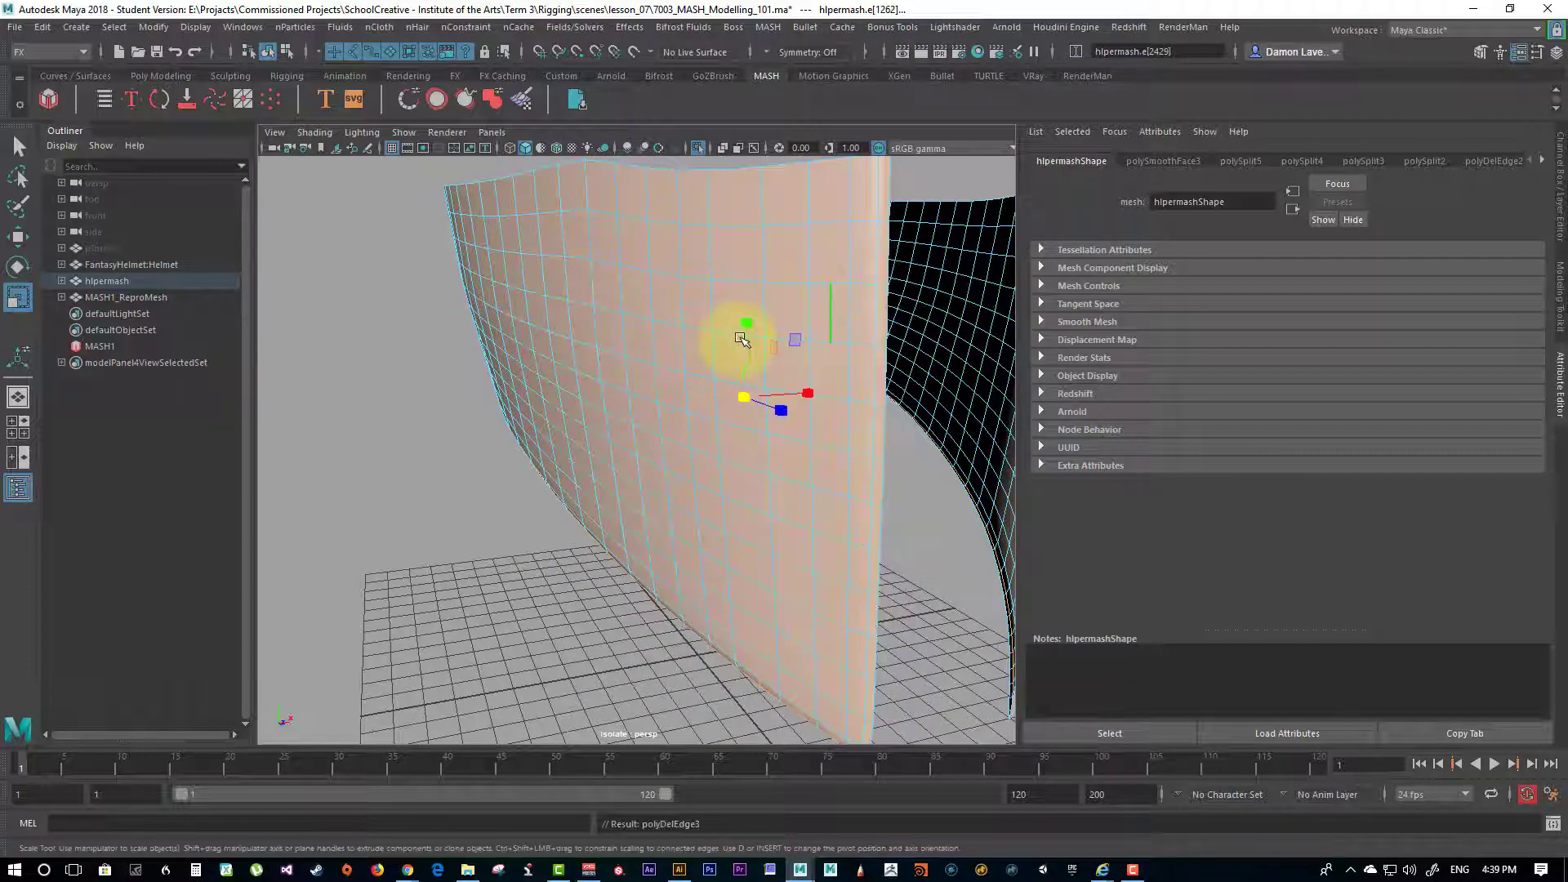
Step: Delete the alternate vertical edge loops near hlpermash's front border on the opposite side to match
click(740, 338)
alt+drag(743, 332, 508, 452)
click(545, 437)
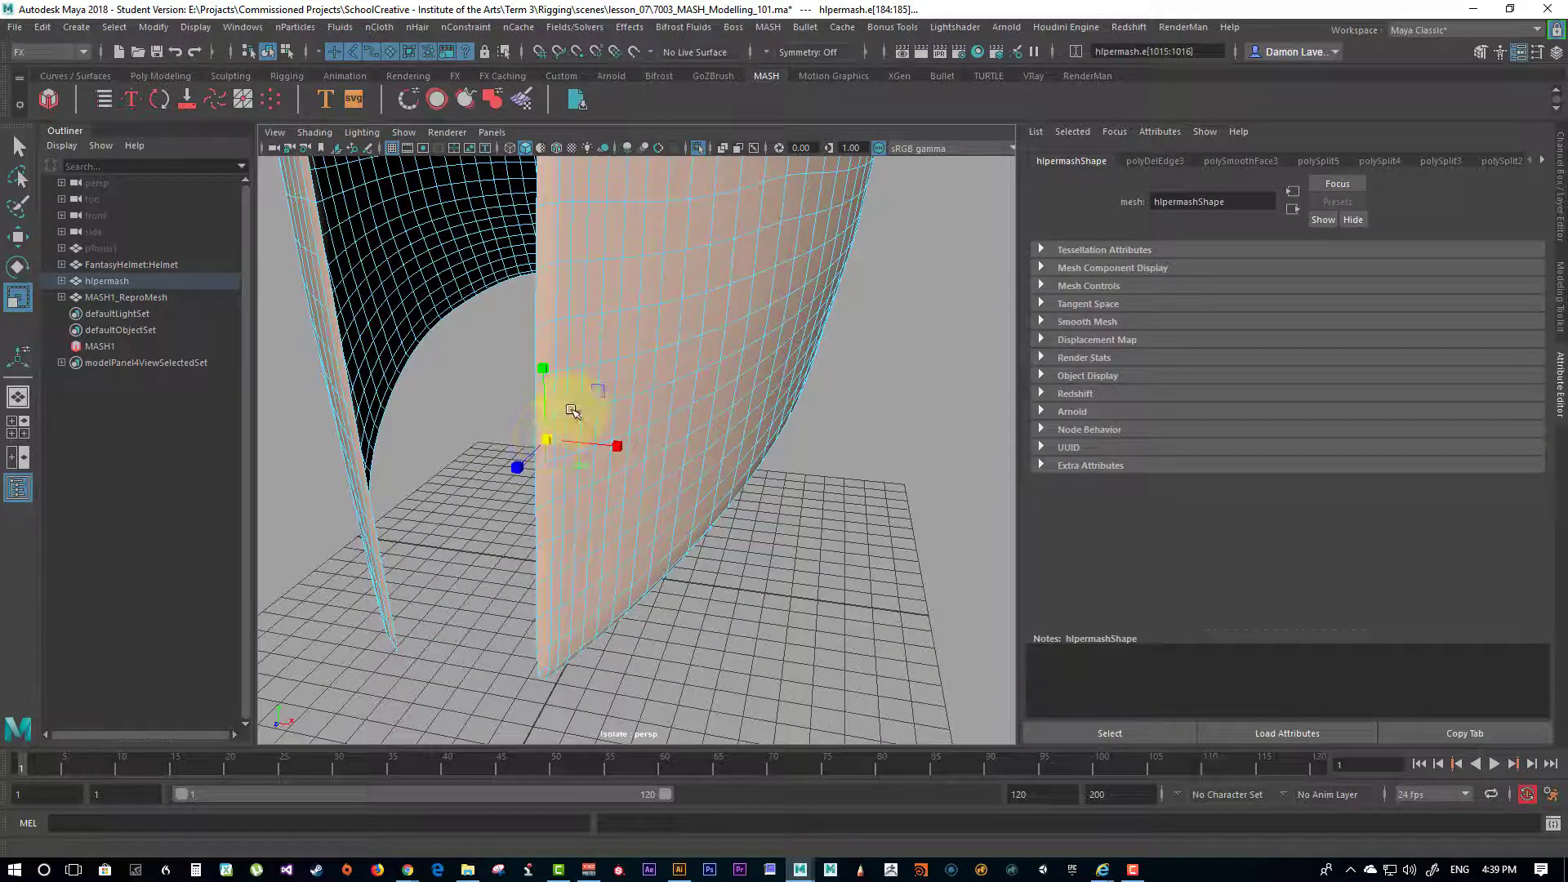
click(627, 354)
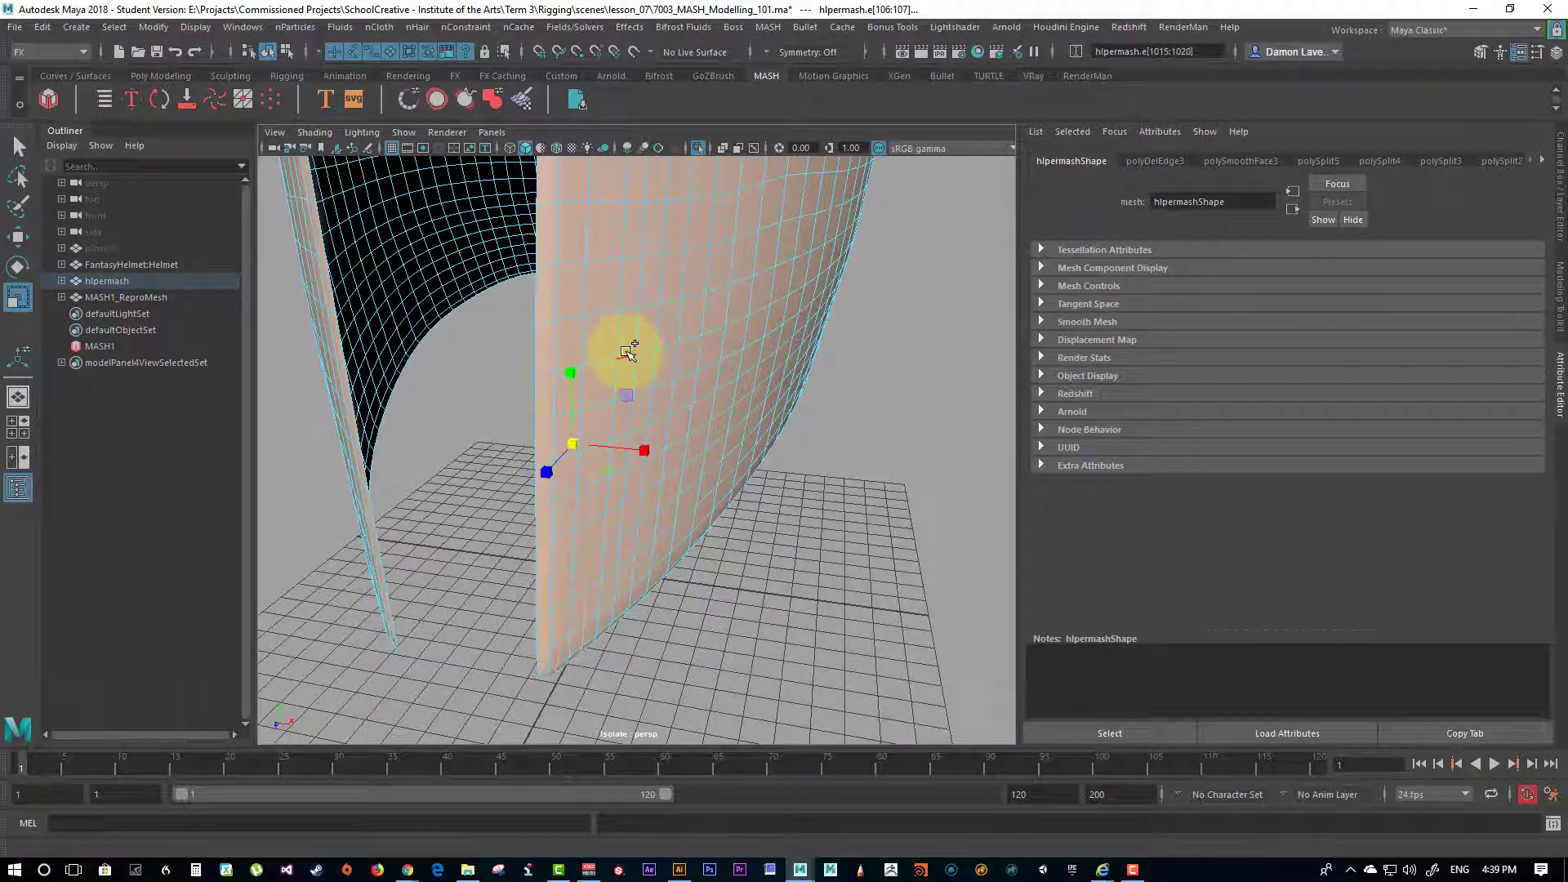
right_click(658, 334)
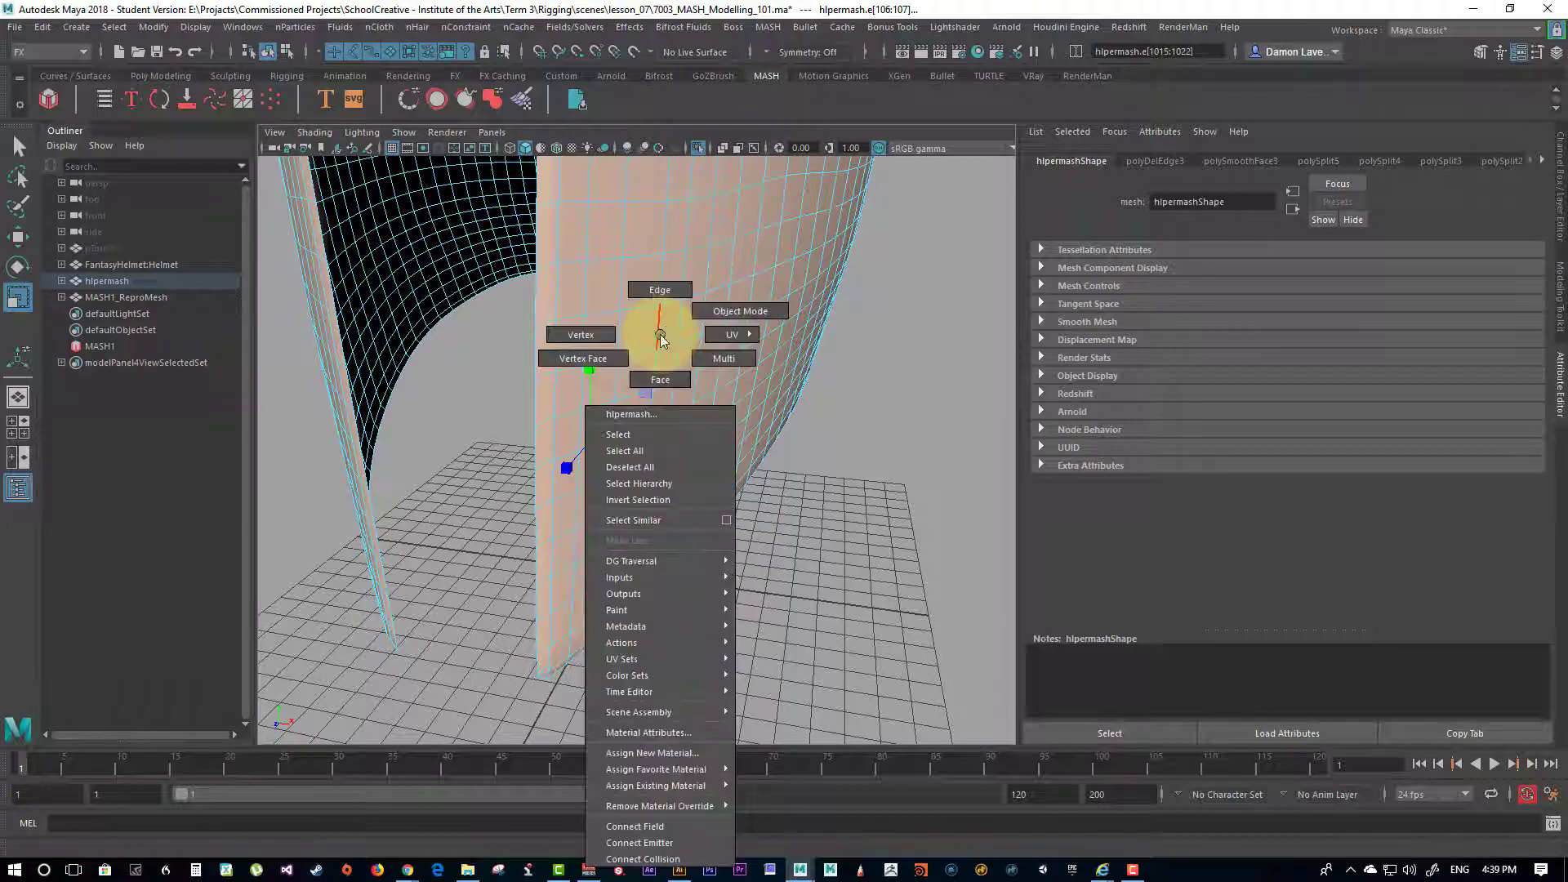
click(658, 331)
shift+right_click(663, 330)
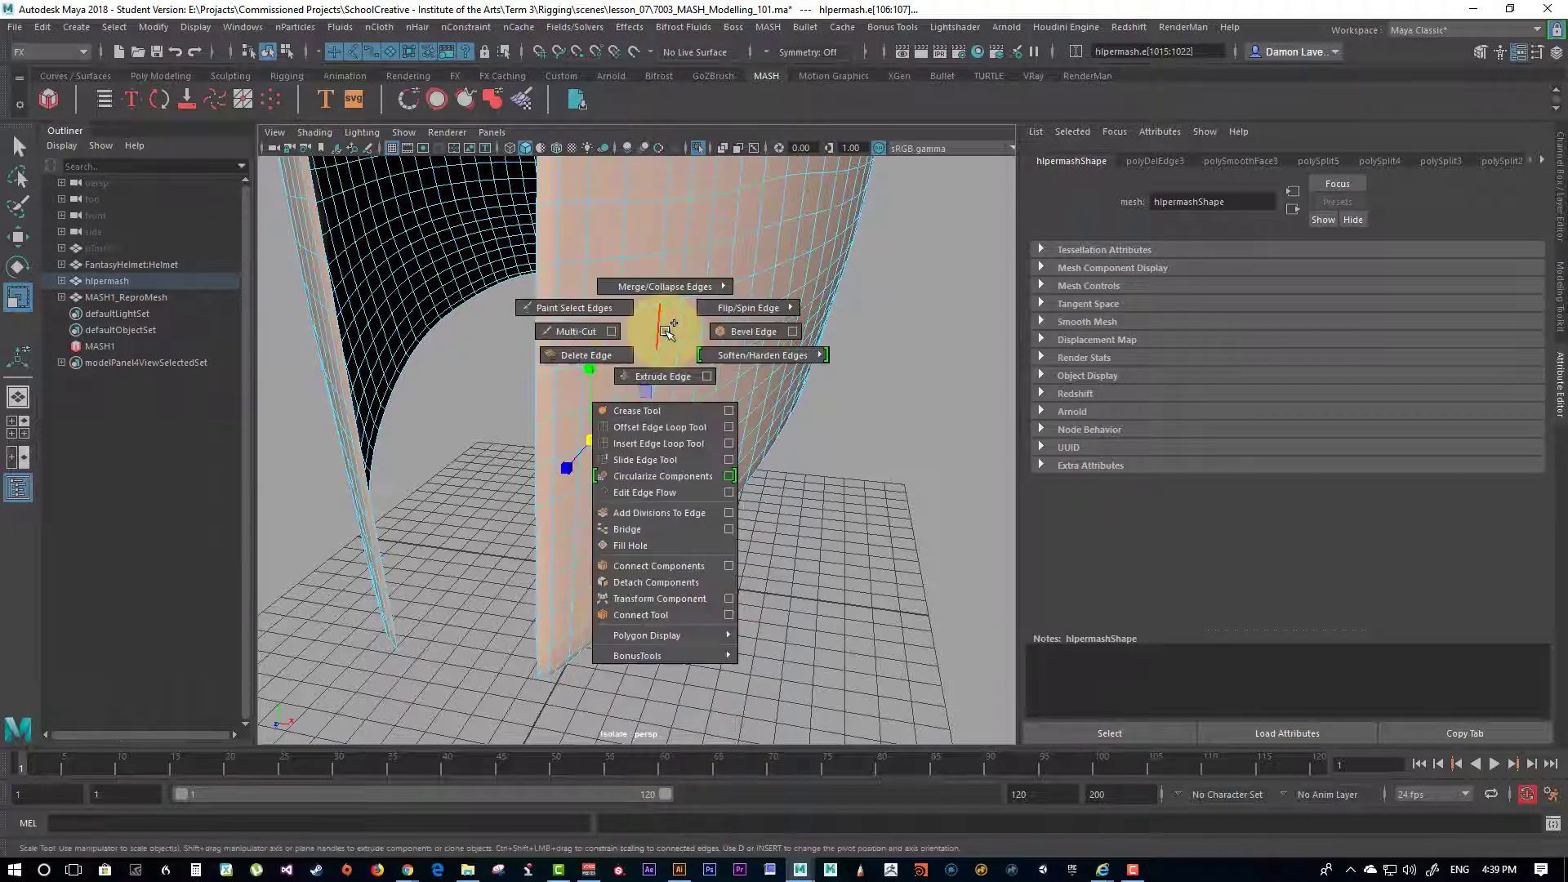
click(608, 371)
alt+drag(605, 369, 553, 539)
click(498, 516)
mouse_move(606, 498)
shift+right_down()
mouse_move(525, 527)
mouse_move(696, 612)
mouse_move(602, 472)
shift+right_up()
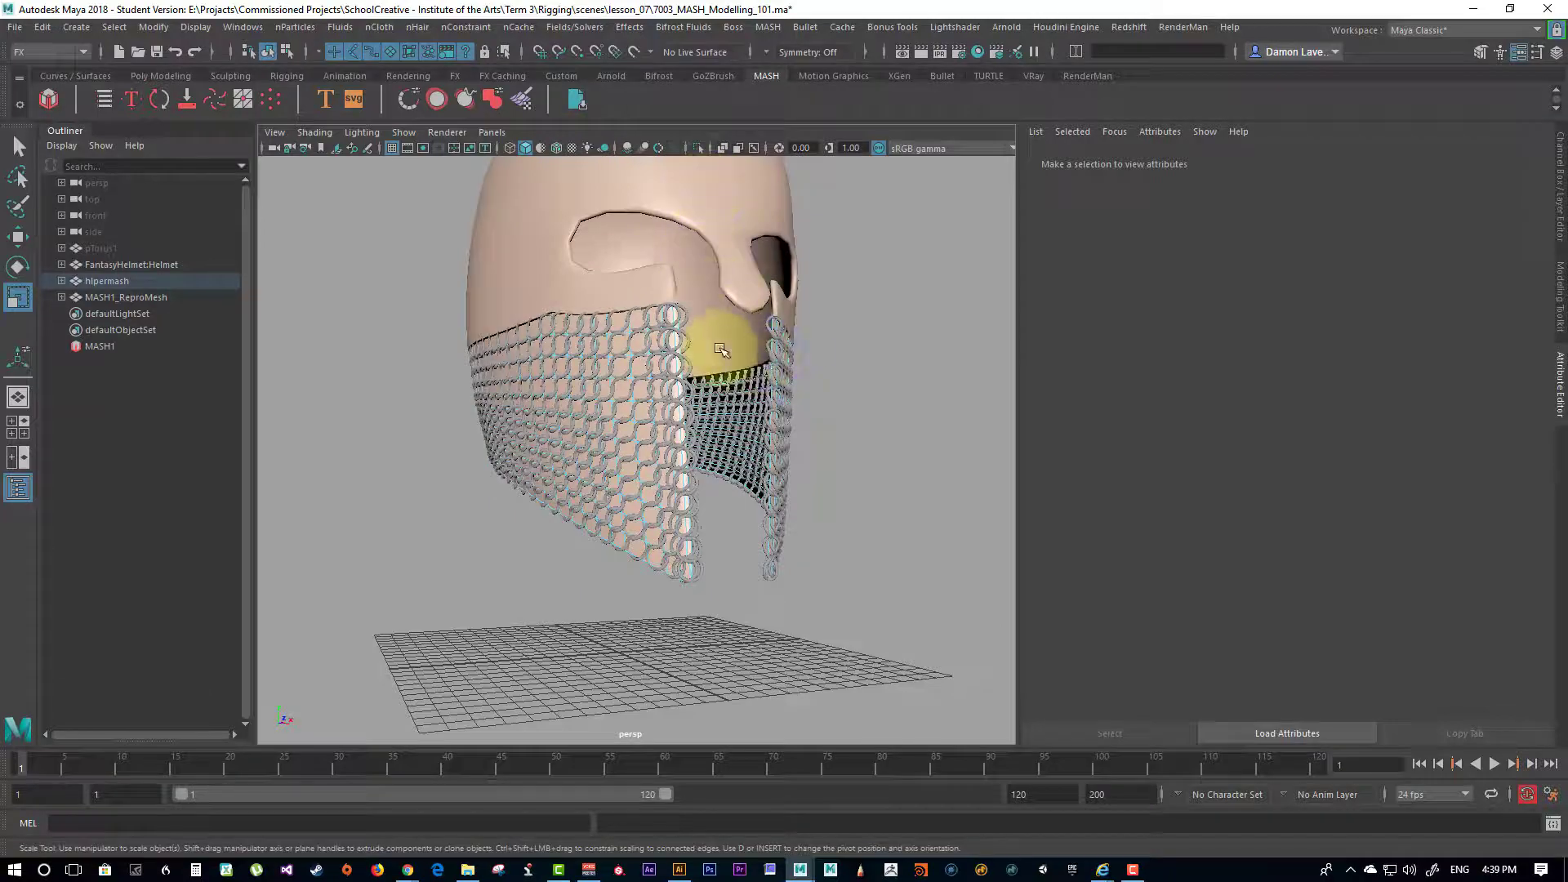
Step: Return hlpermash to object mode and hide it so only the chainmail links remain below the helmet
scroll(721, 350, up, 10)
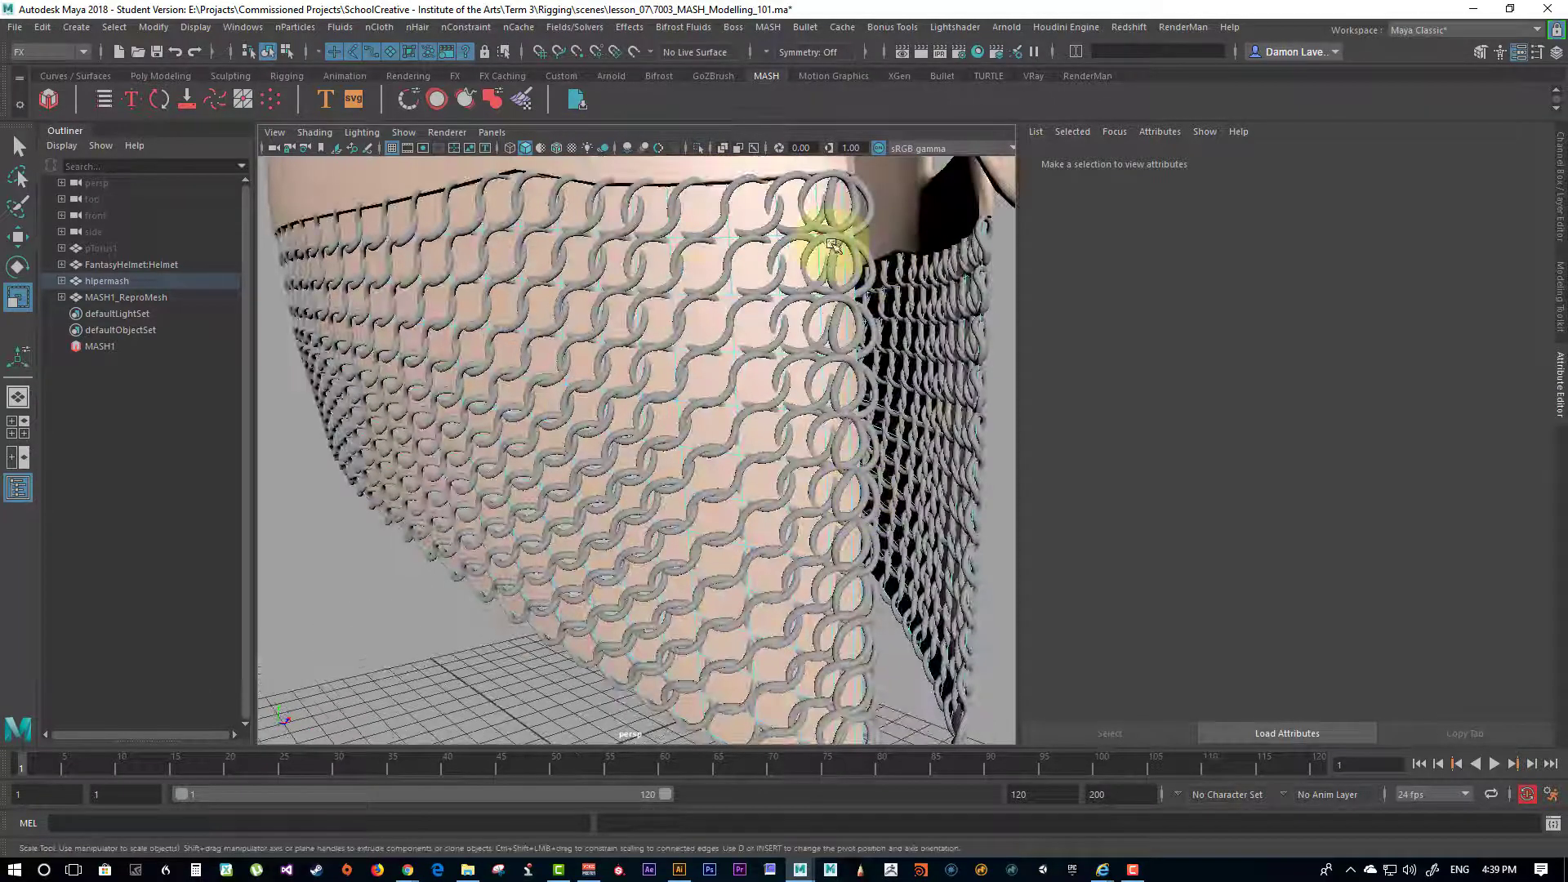
alt+drag(487, 410, 564, 364)
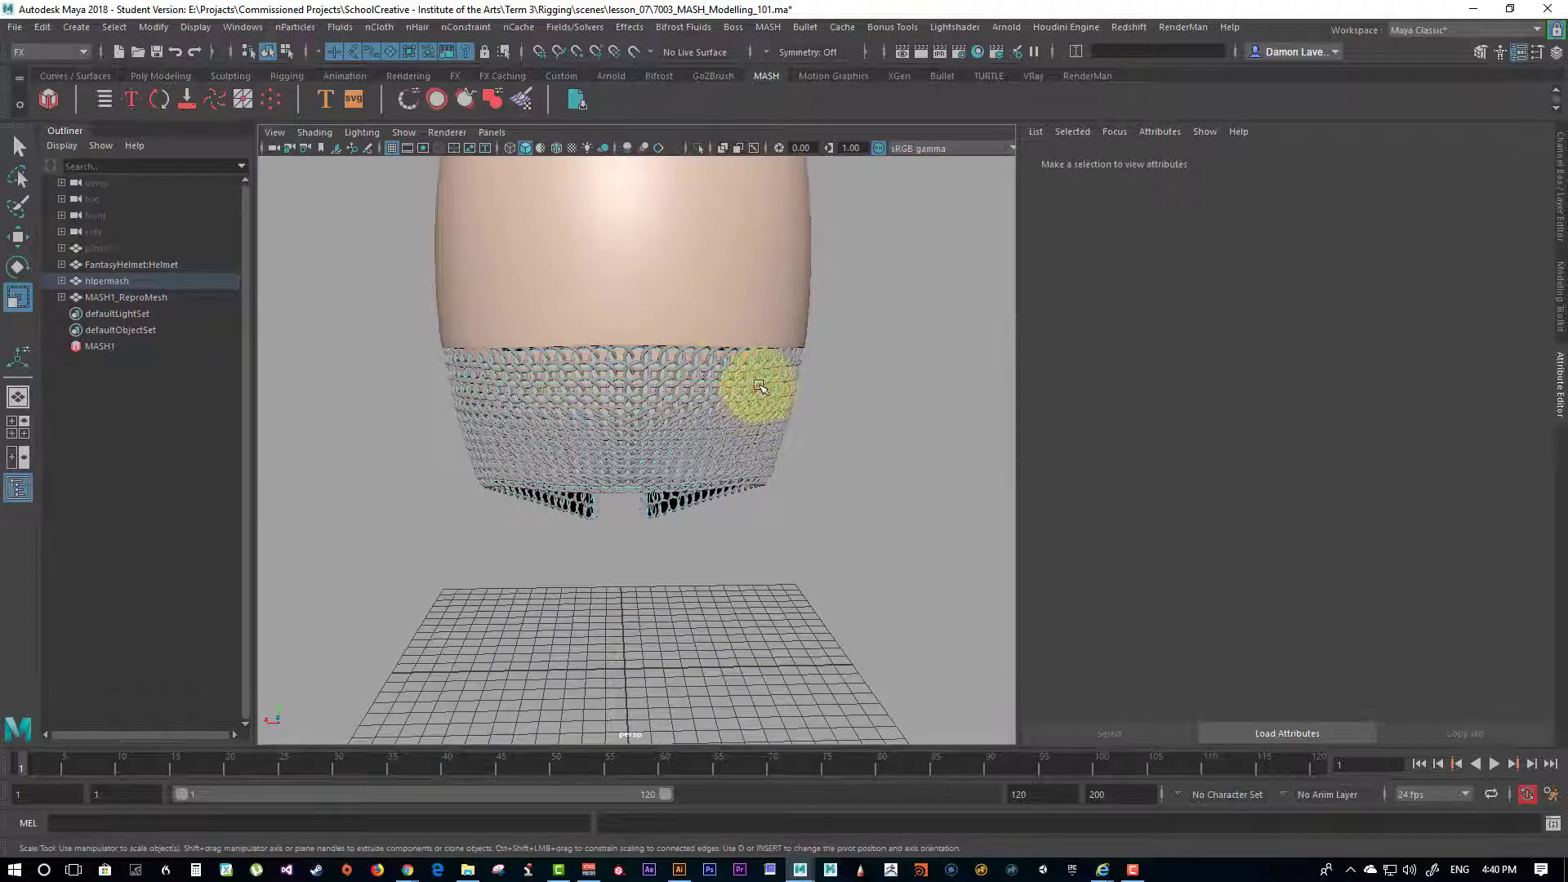
alt+drag(726, 404, 888, 387)
scroll(722, 382, up, 6)
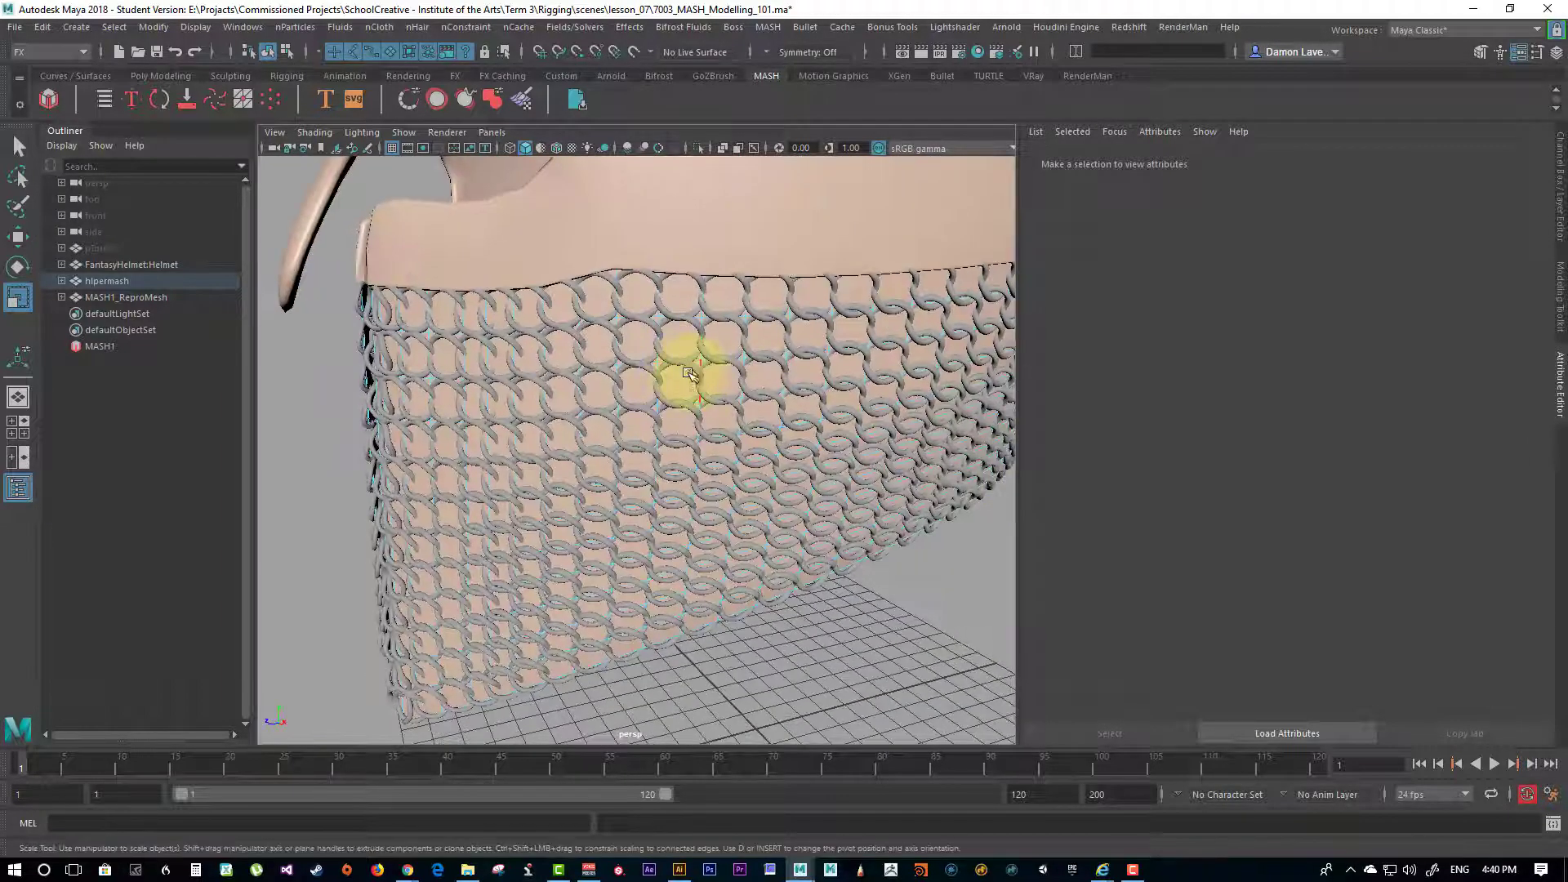
right_drag(676, 387, 734, 298)
alt+drag(770, 647, 839, 640)
alt+right_drag(840, 640, 686, 613)
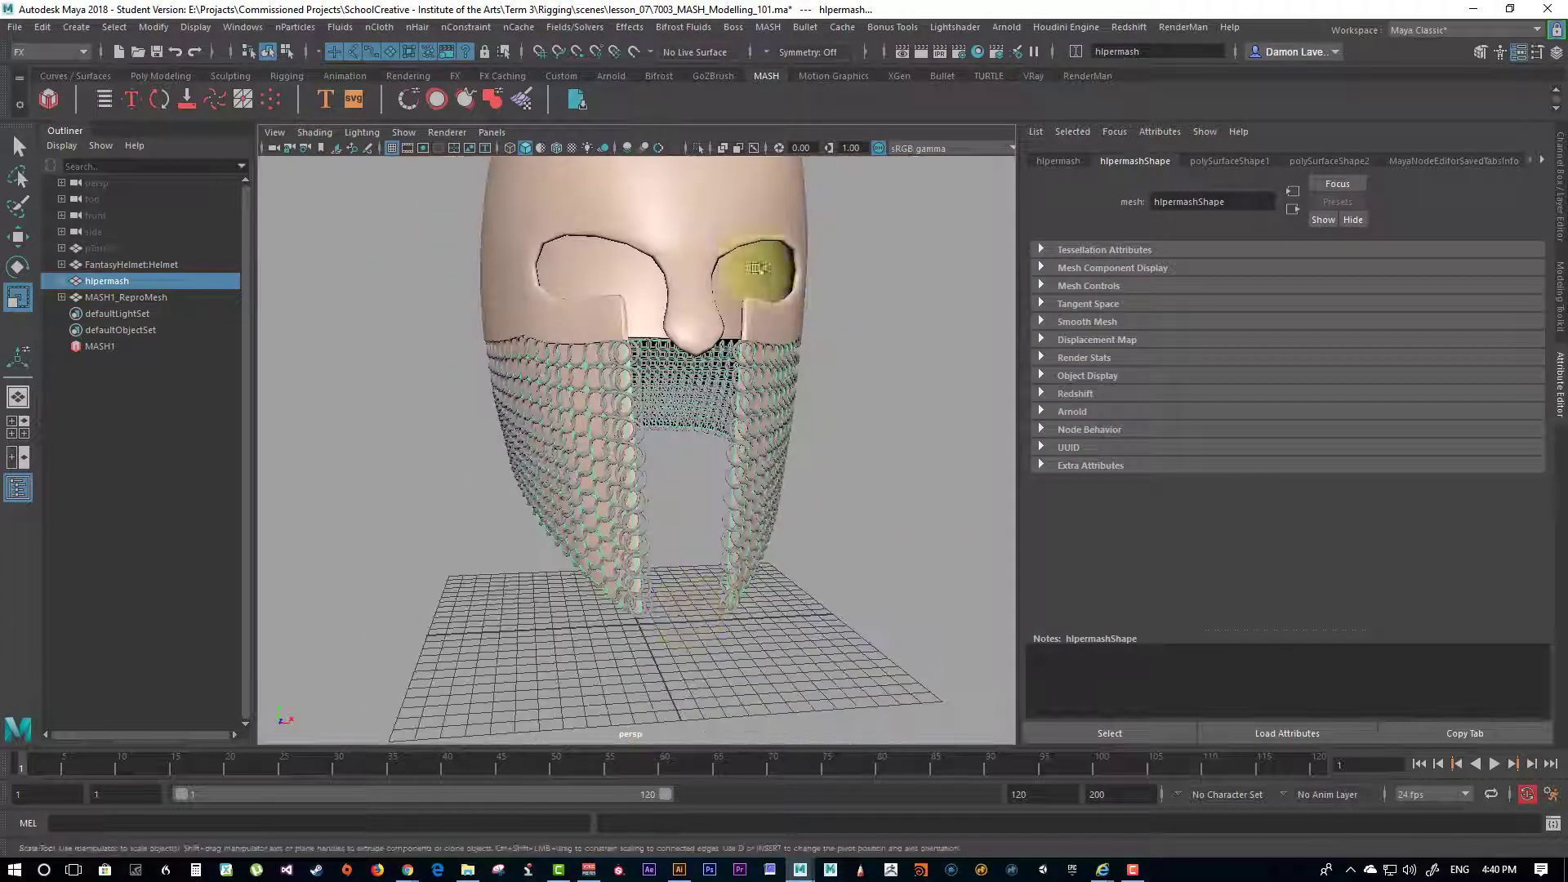
alt+drag(676, 625, 896, 532)
click(108, 280)
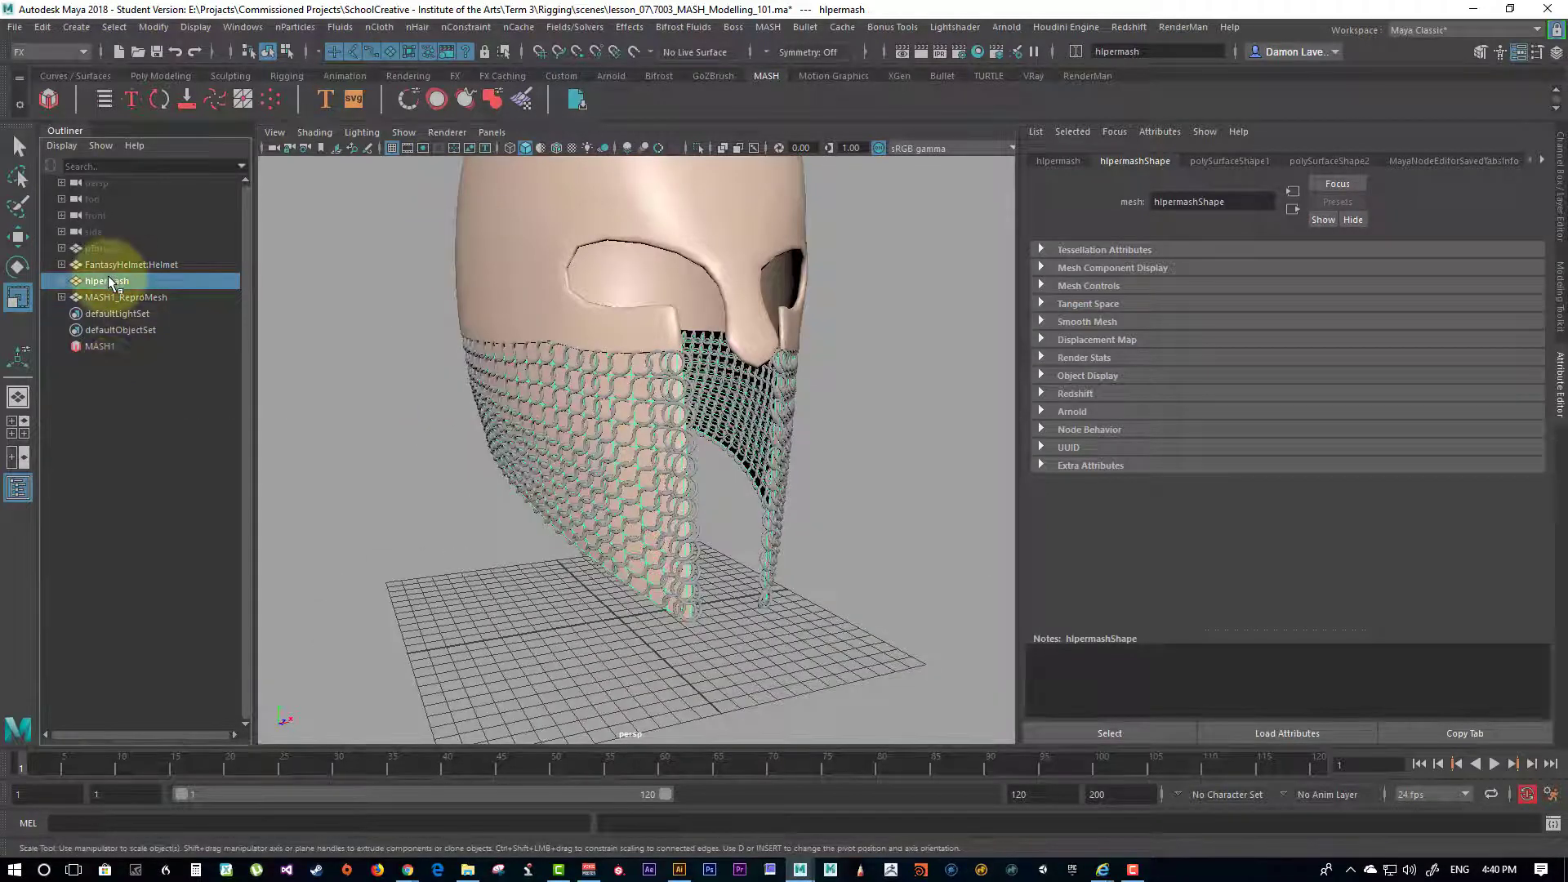
key(ctrl+h)
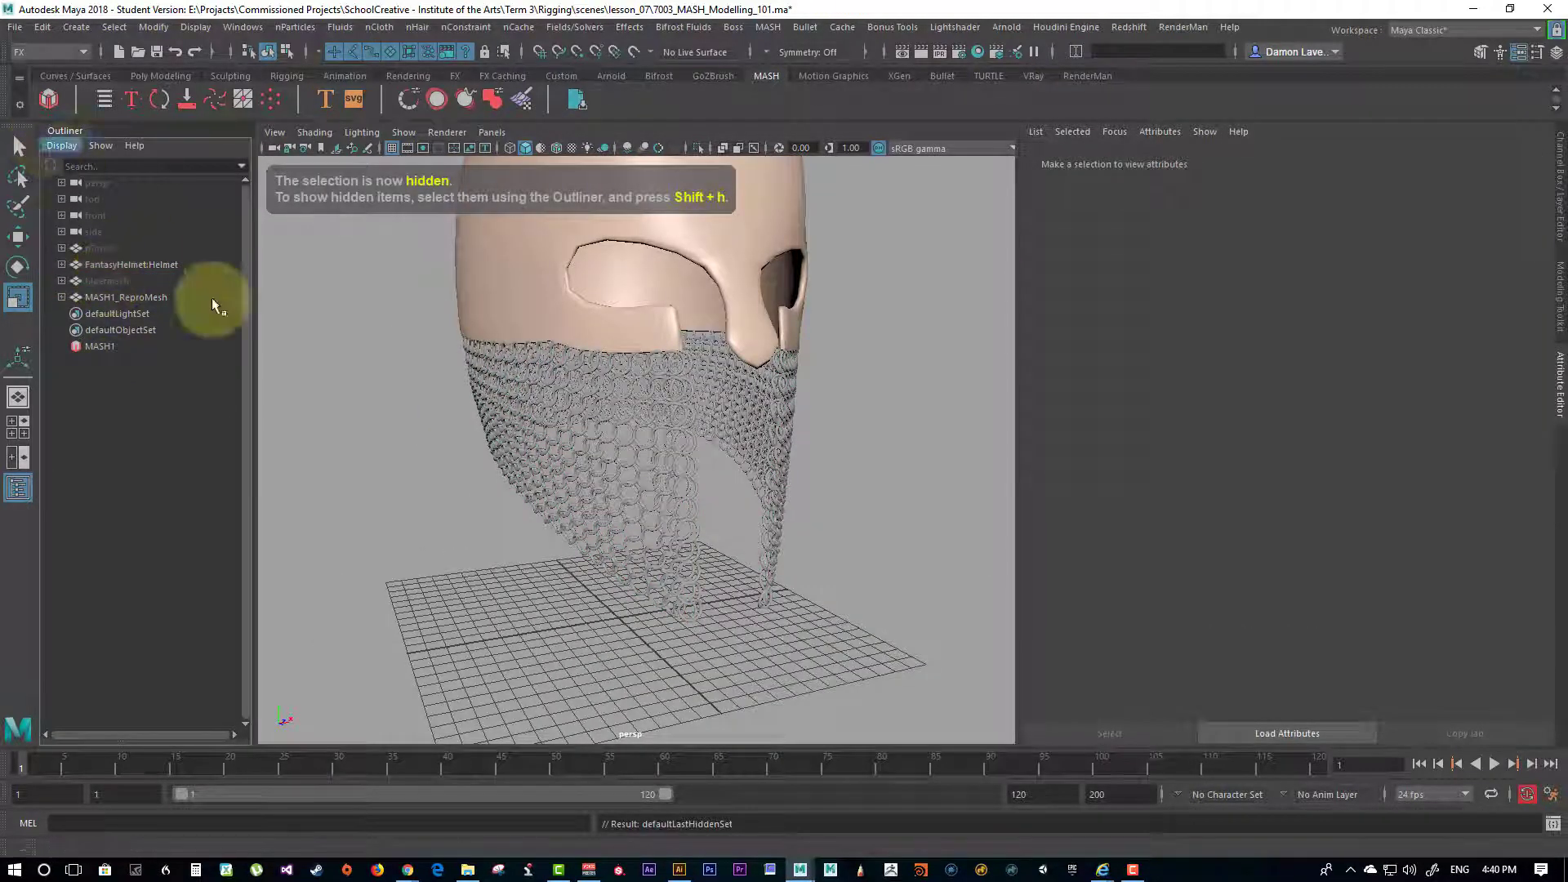
Step: Inspect the chainmail links from several angles, checking their spacing and fit against the helmet's lower rim
alt+drag(862, 471, 832, 400)
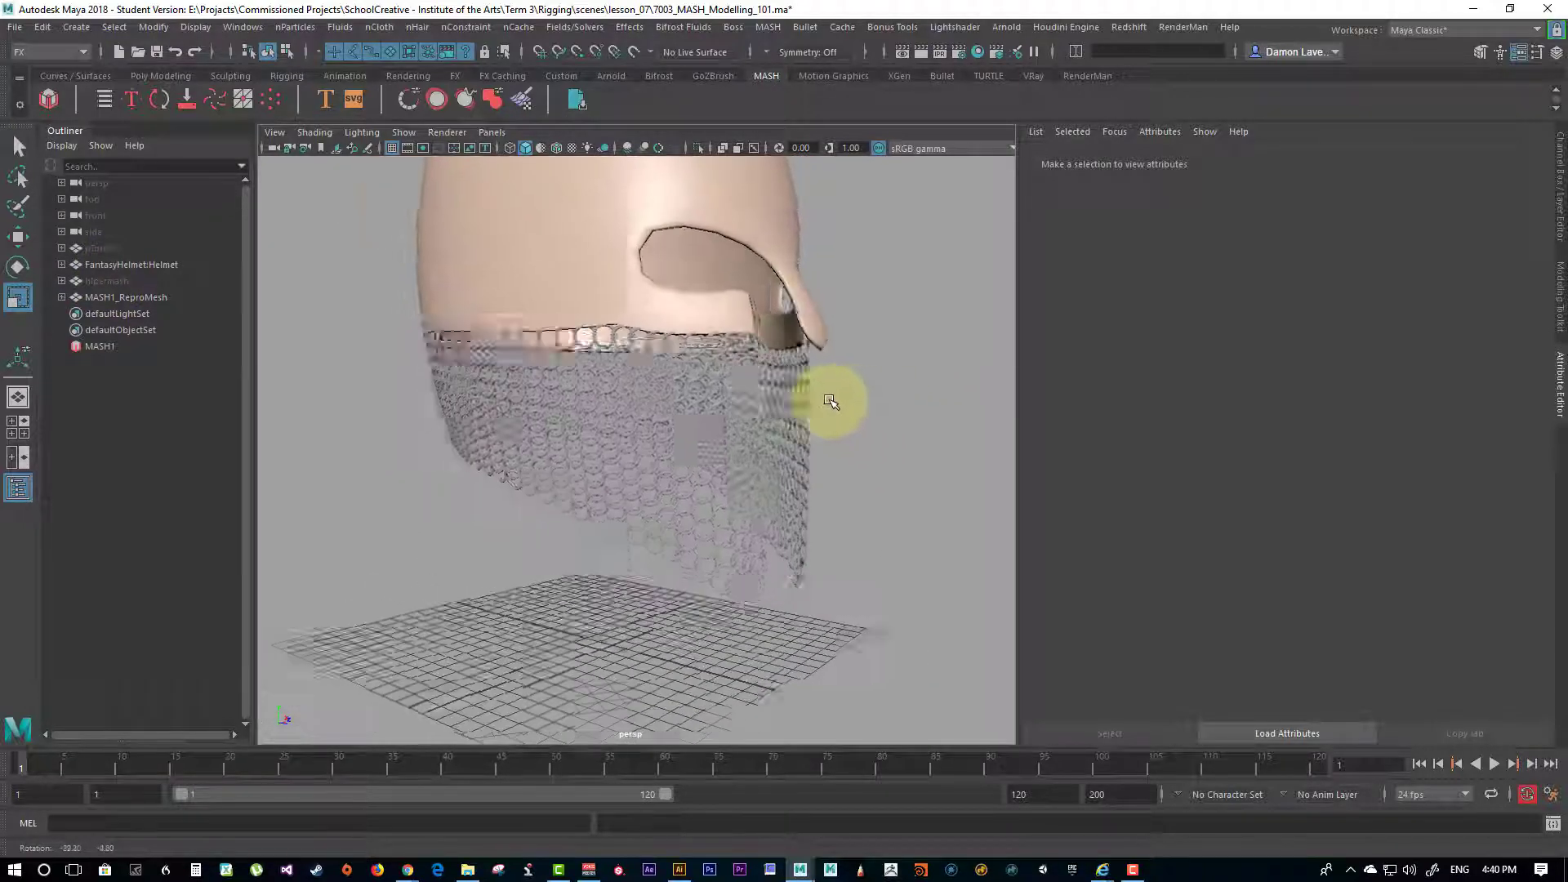
alt+right_drag(833, 399, 899, 444)
alt+drag(665, 378, 595, 684)
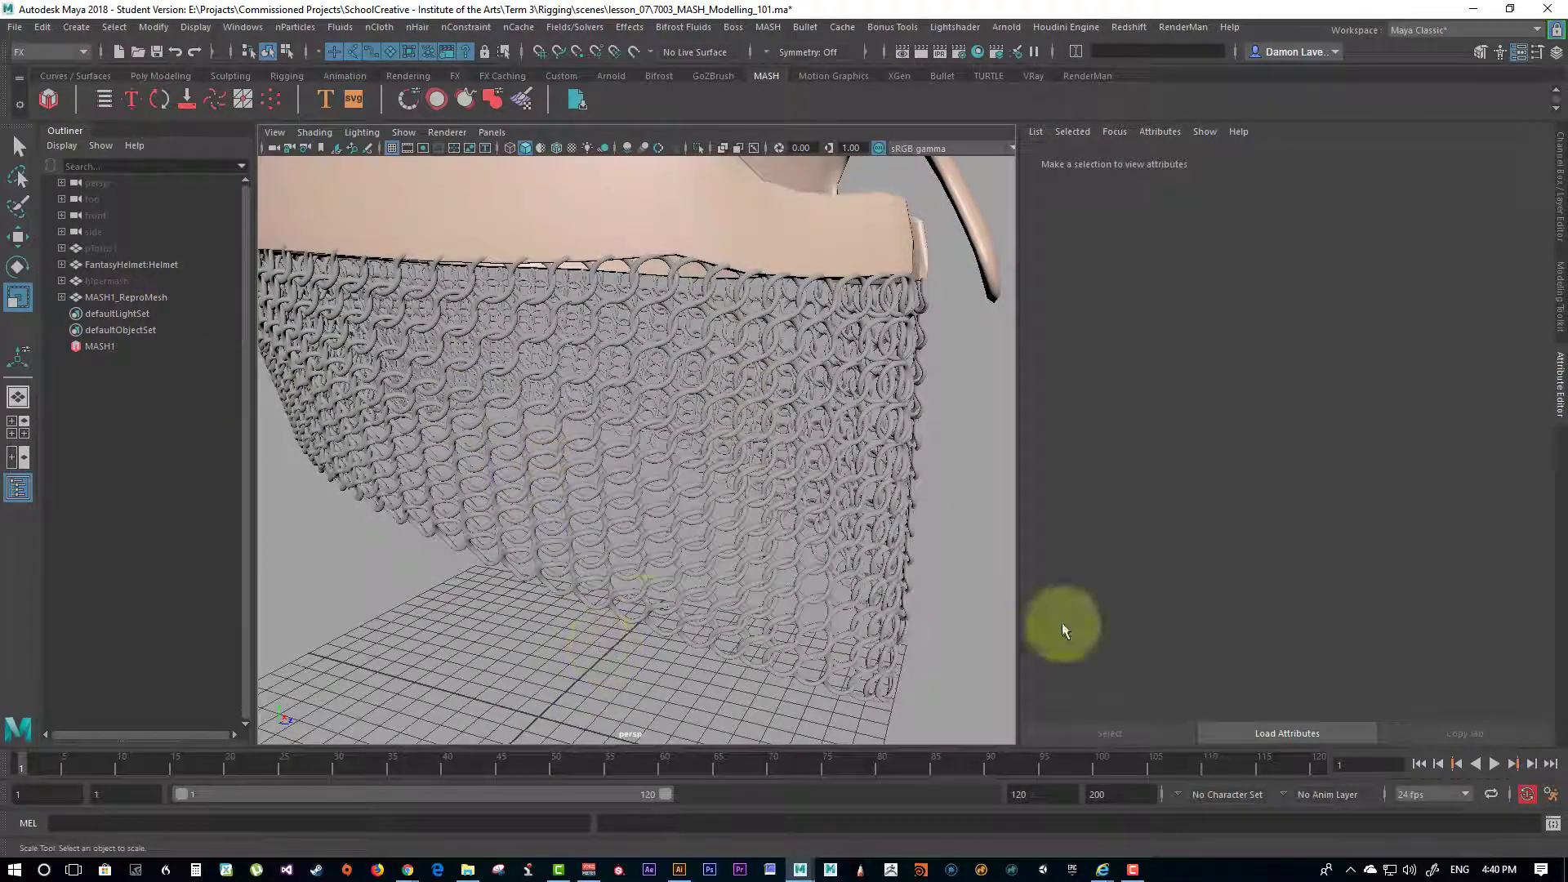
alt+drag(700, 525, 727, 199)
alt+drag(822, 273, 738, 278)
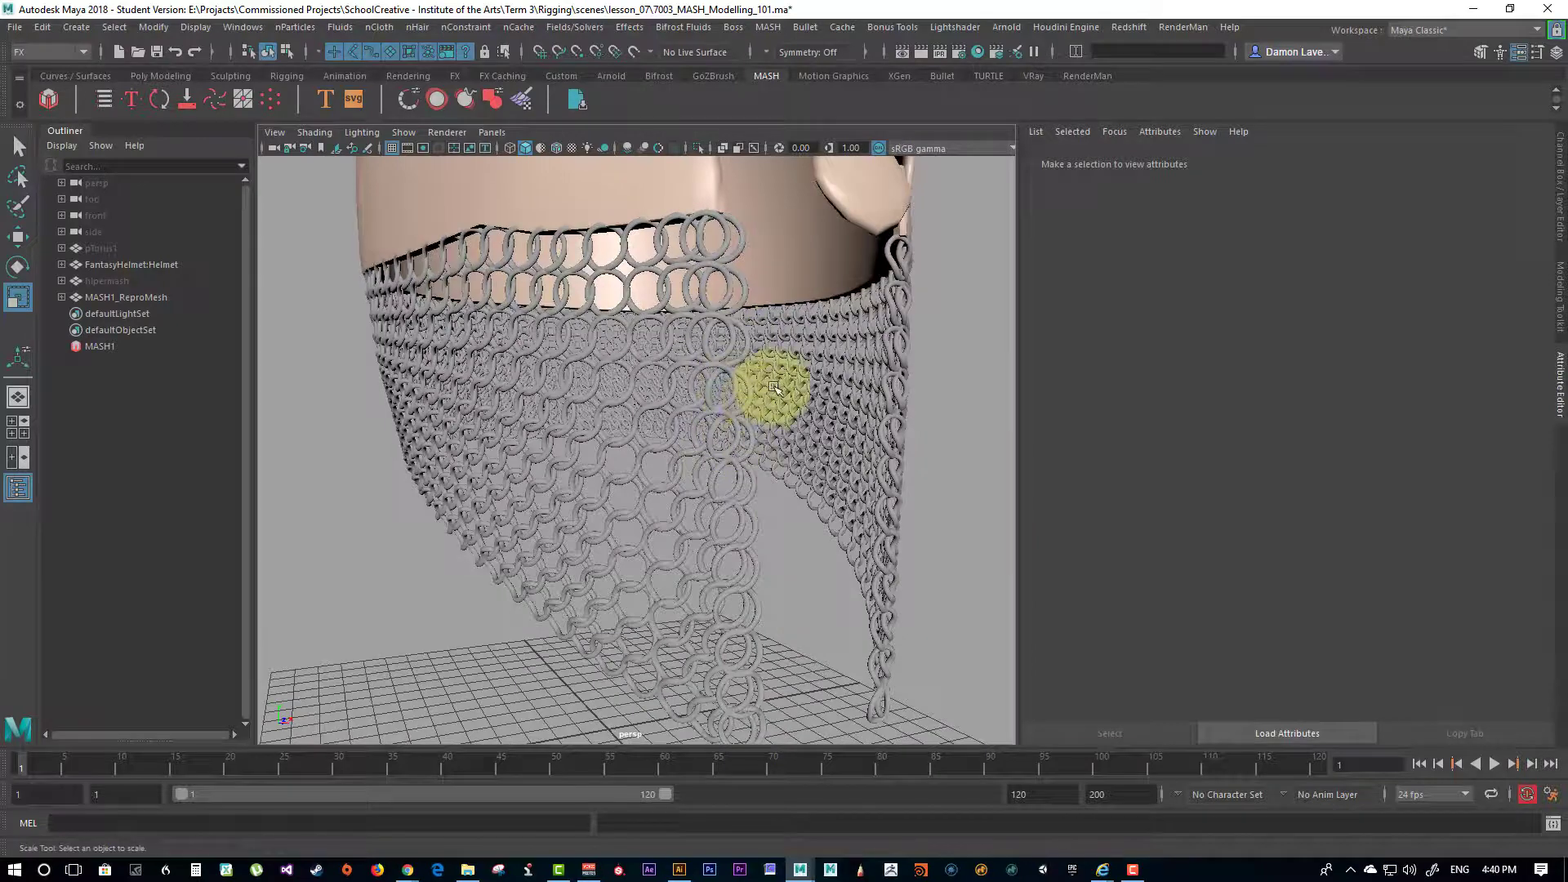
alt+drag(771, 396, 703, 467)
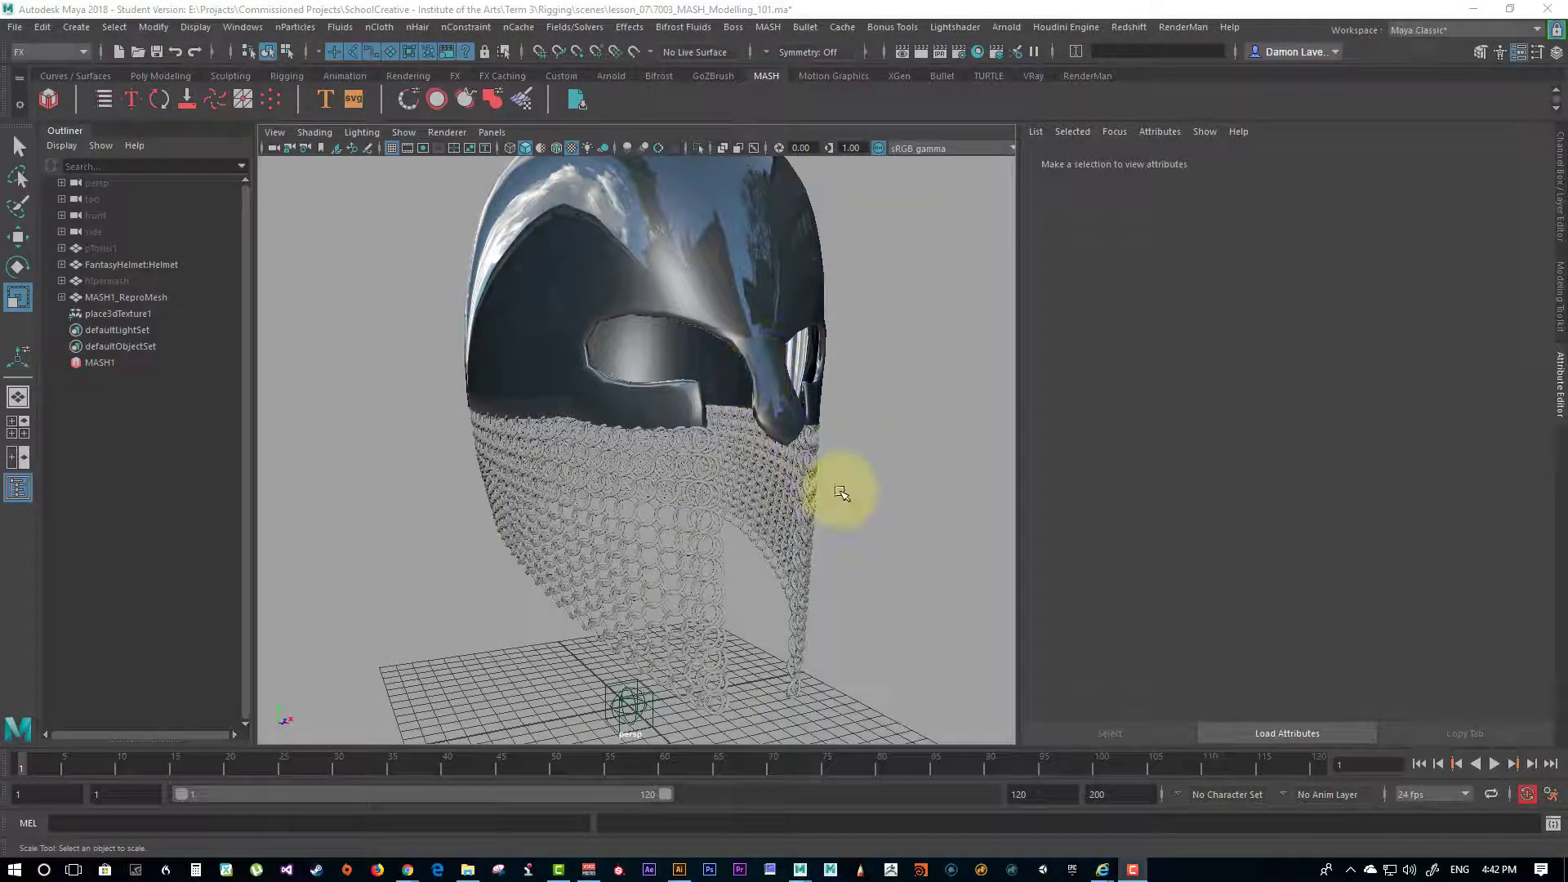
Step: Examine the reflective metal helmet together with the chainmail from both sides, below and up close
alt+drag(842, 488, 868, 424)
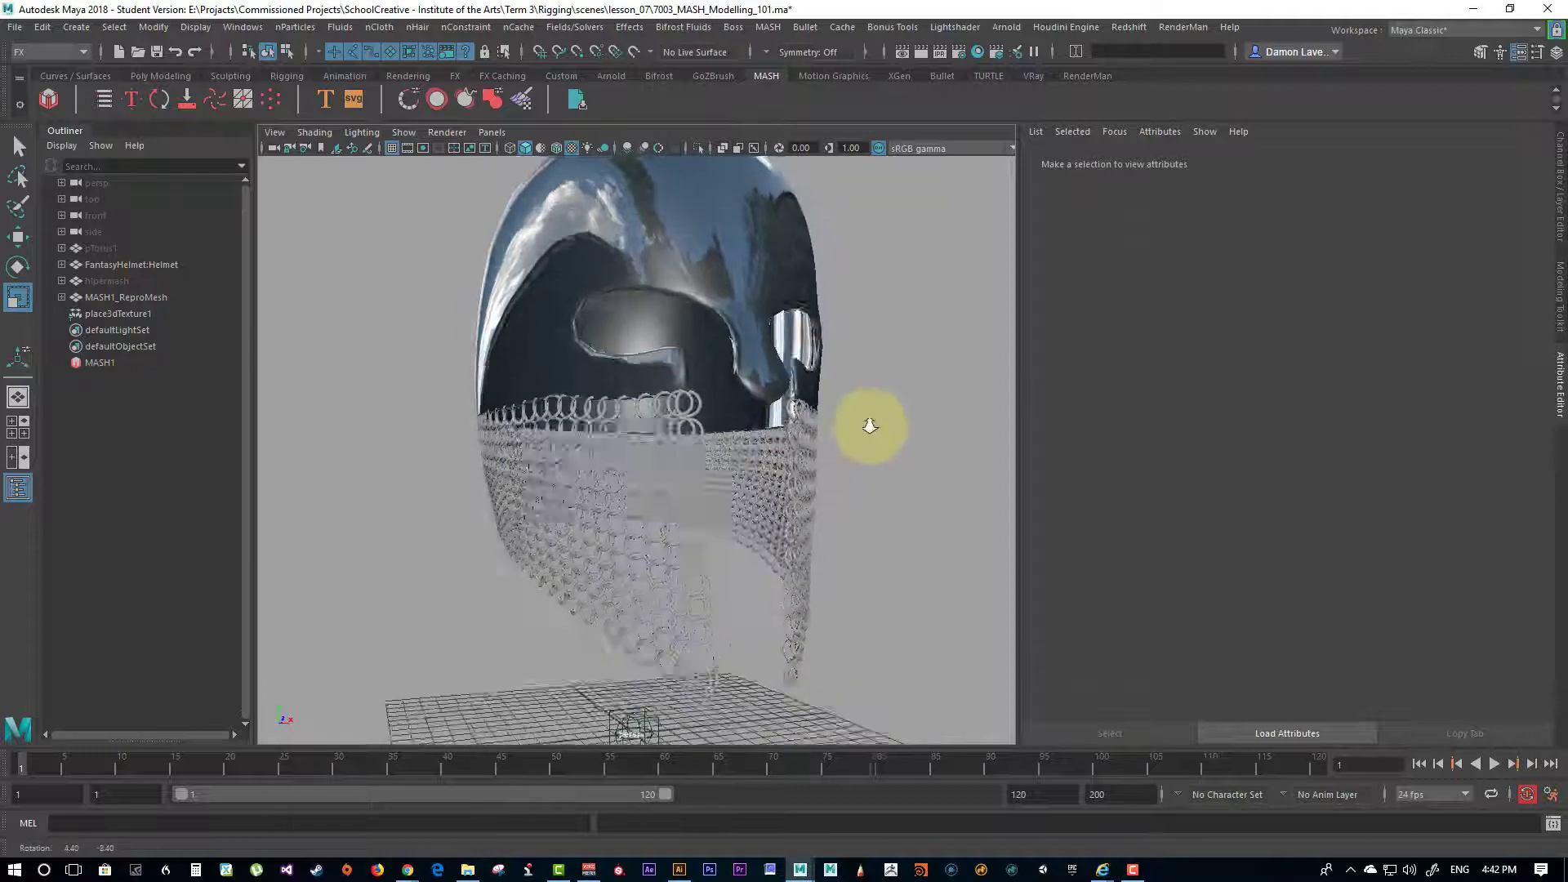
alt+right_drag(868, 423, 689, 479)
alt+drag(703, 483, 577, 525)
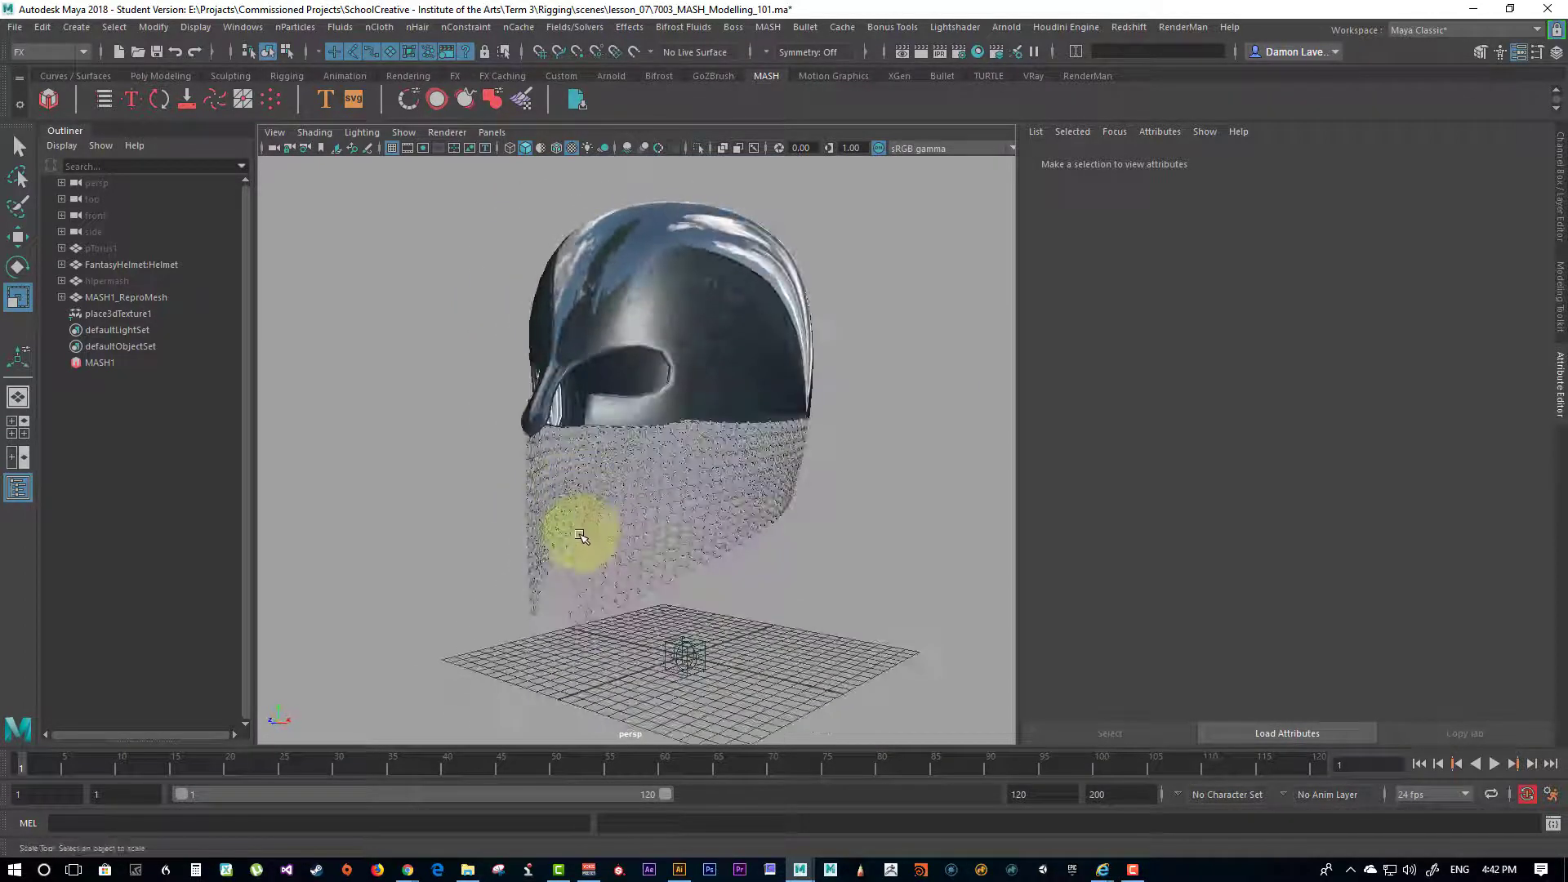
click(578, 525)
click(806, 422)
alt+drag(805, 423, 647, 332)
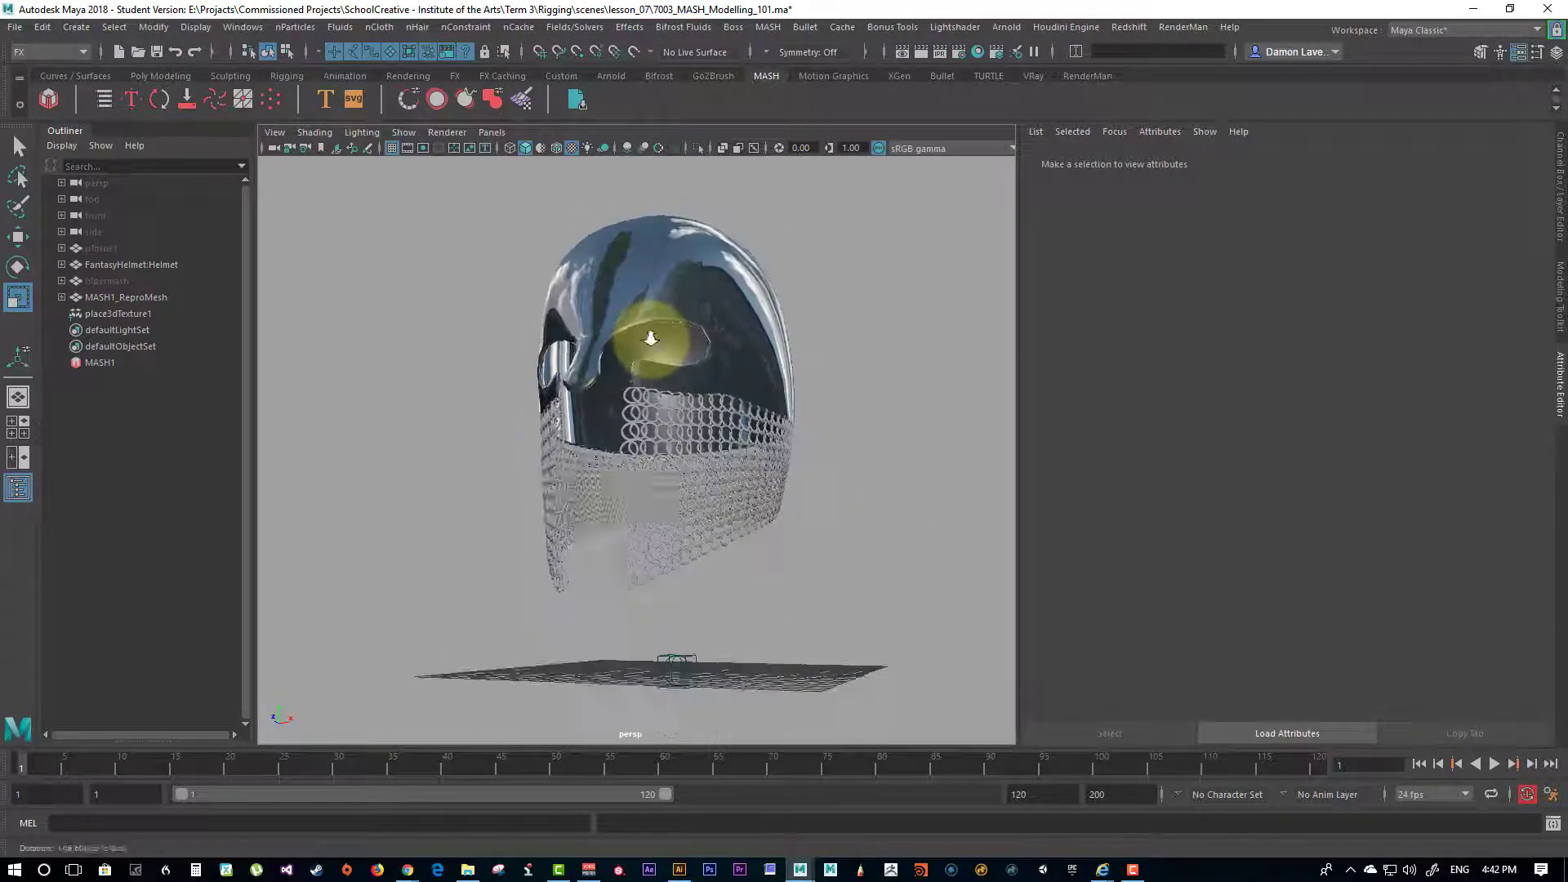
alt+right_drag(648, 333, 819, 434)
alt+drag(819, 434, 784, 424)
Step: Open the Distribute settings of the MASH1 network and turn off Ignore Ramps
click(94, 362)
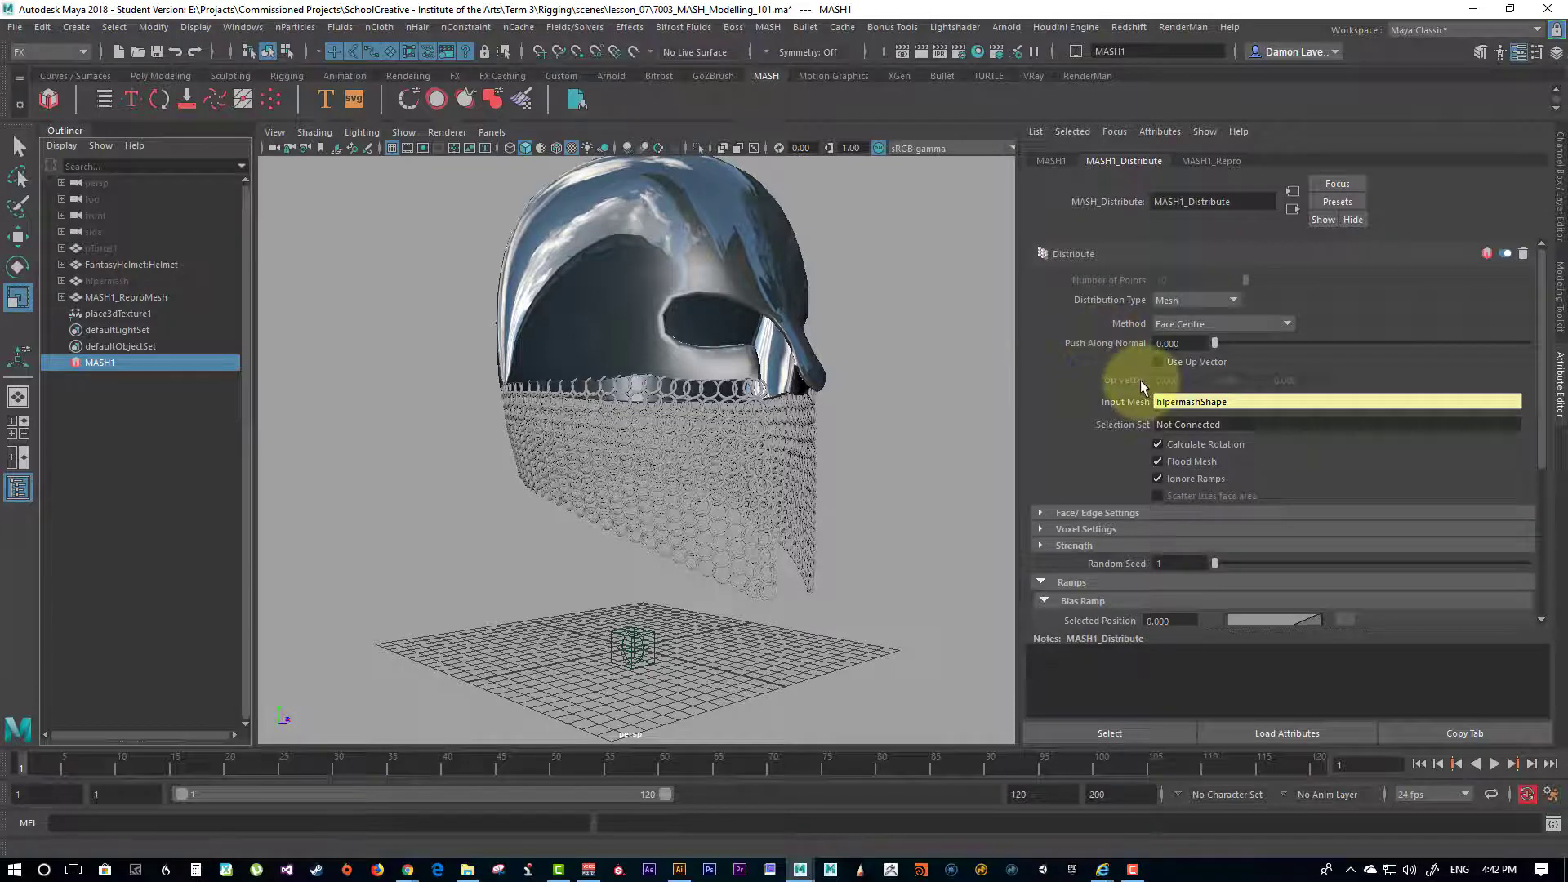
scroll(1056, 363, down, 4)
scroll(1056, 362, up, 3)
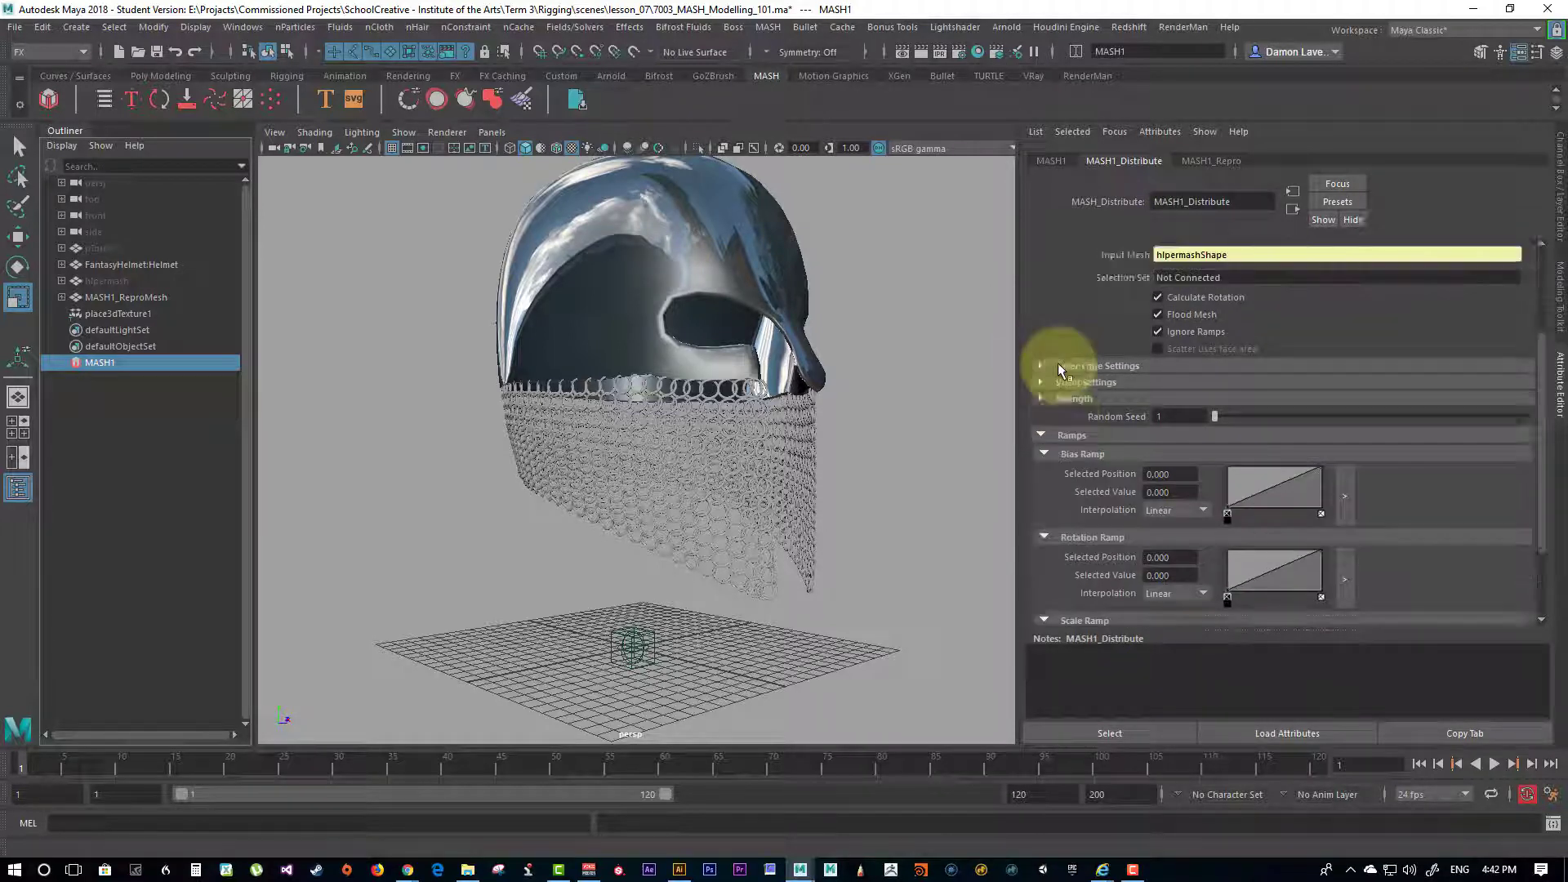
scroll(1057, 363, down, 2)
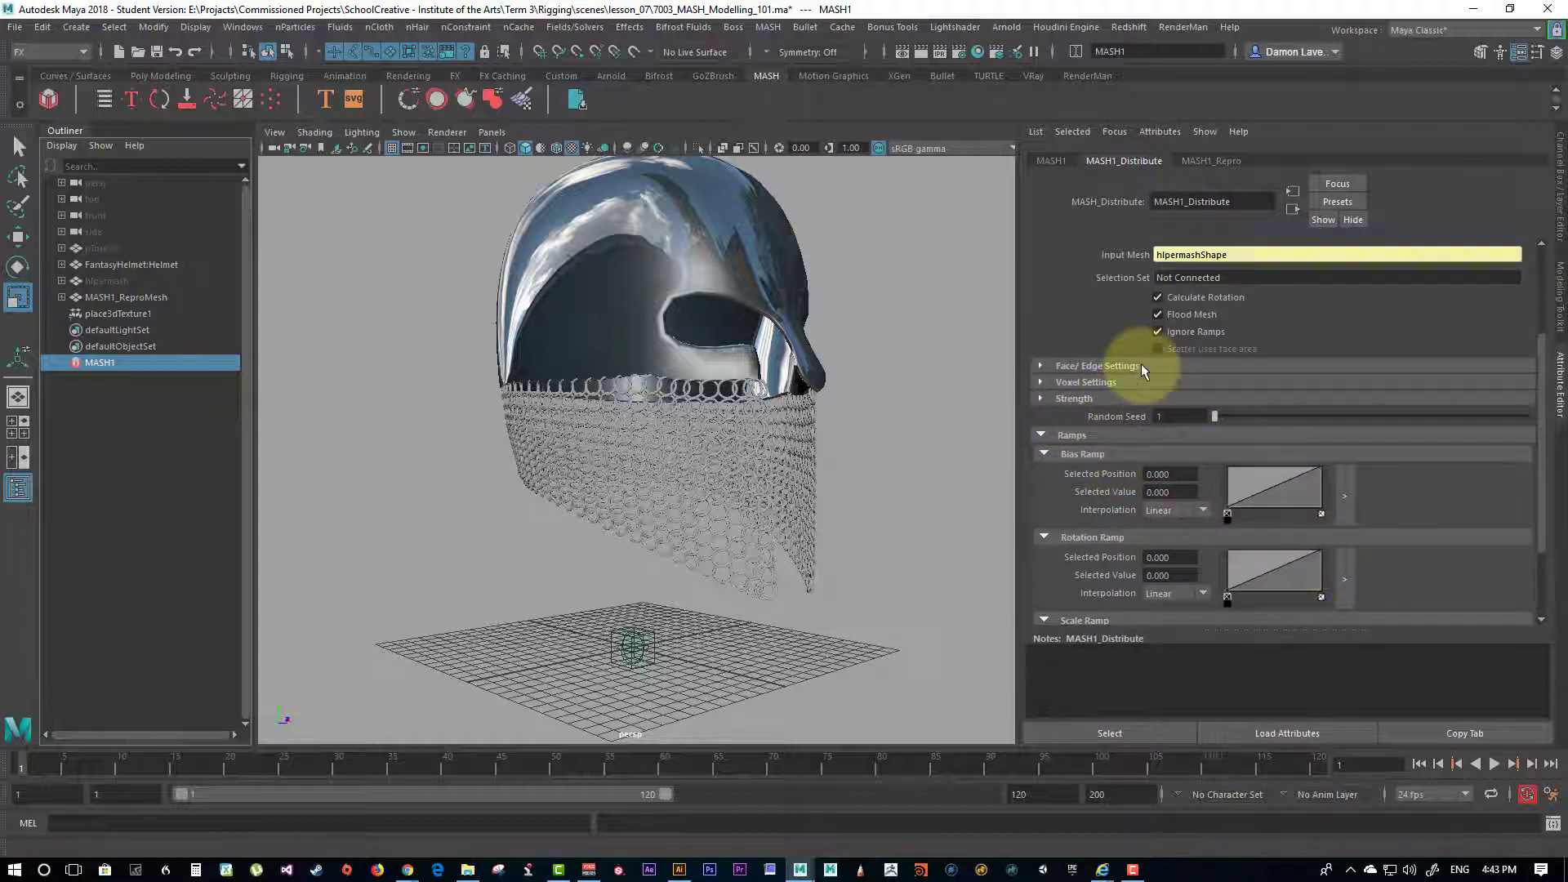
click(1167, 327)
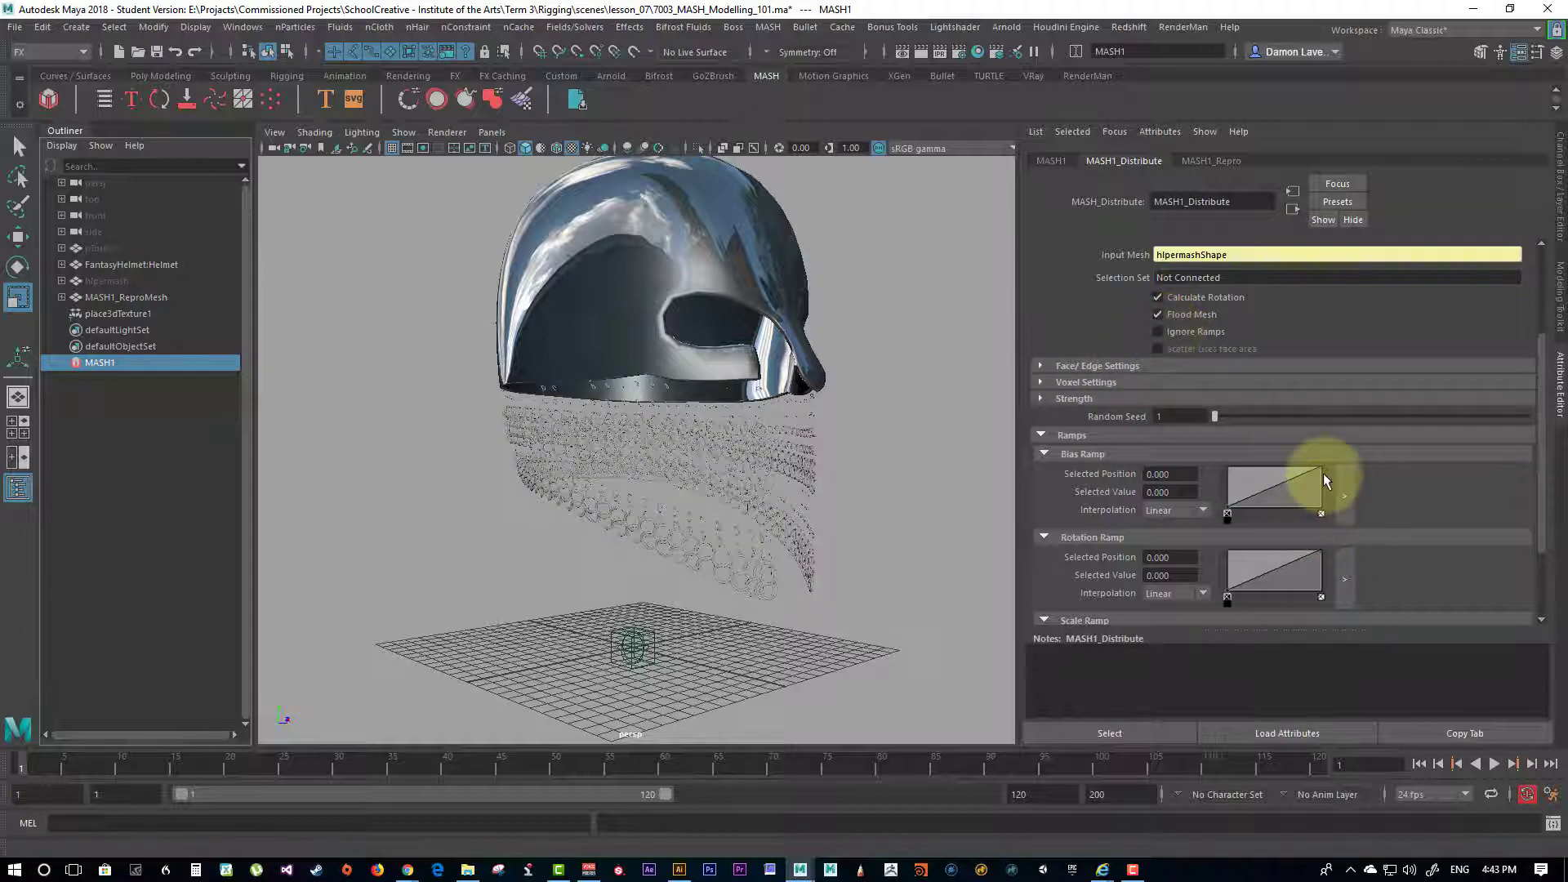
Step: Flatten the Rotation Ramp and Bias Ramp of MASH1_Distribute by removing their end points
click(1321, 596)
click(1320, 514)
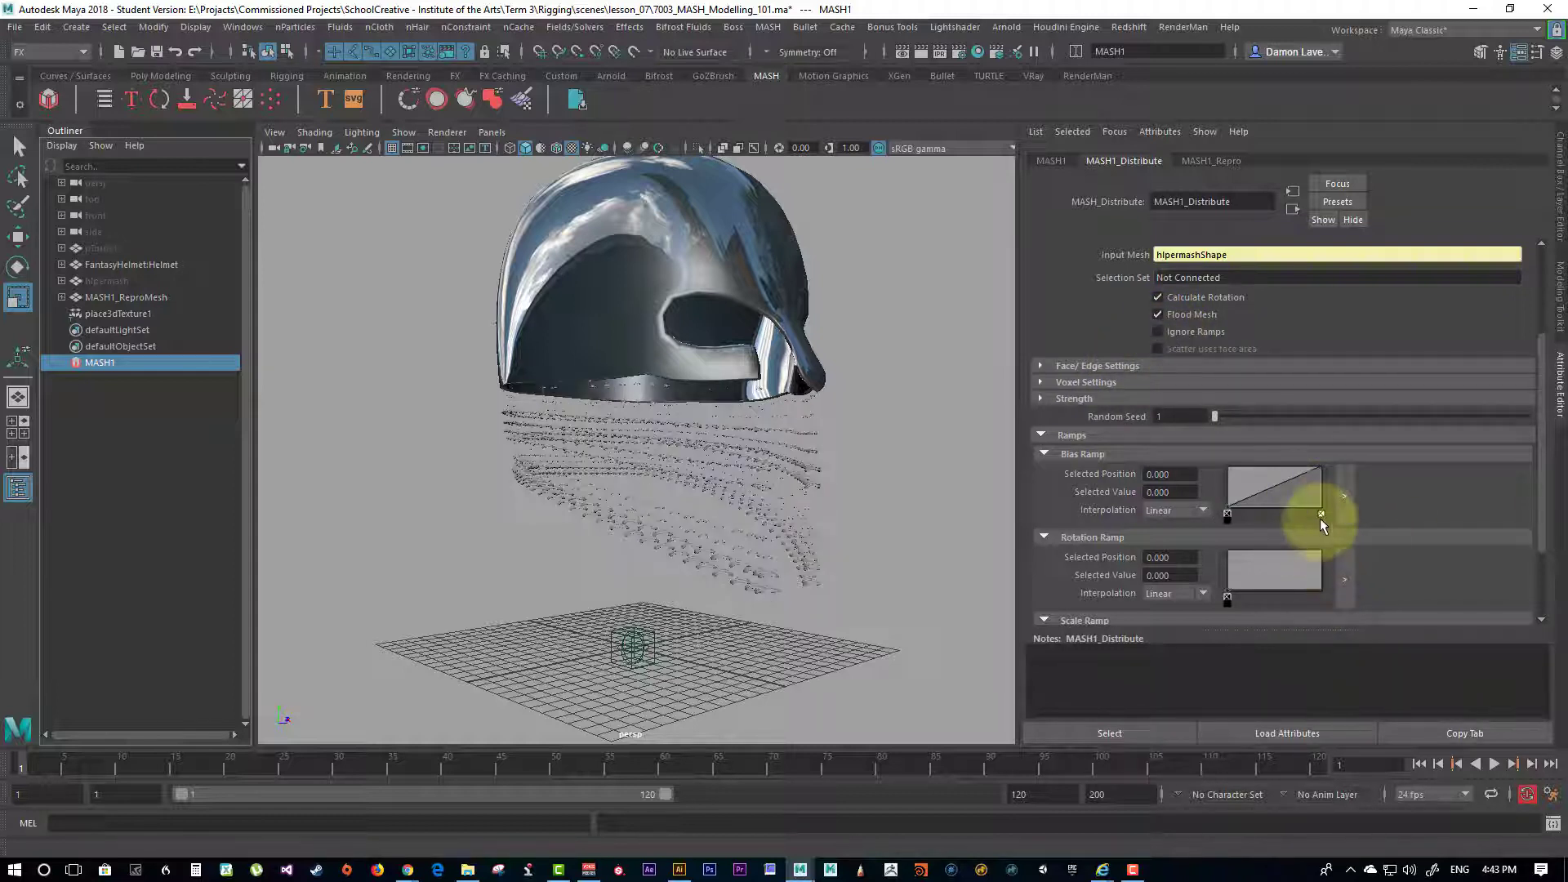
click(1321, 512)
Step: Flatten the Scale Ramp at 1.000, and raise the Rotation Ramp to 1.000 and the Bias Ramp to 0.940
scroll(1320, 512, down, 3)
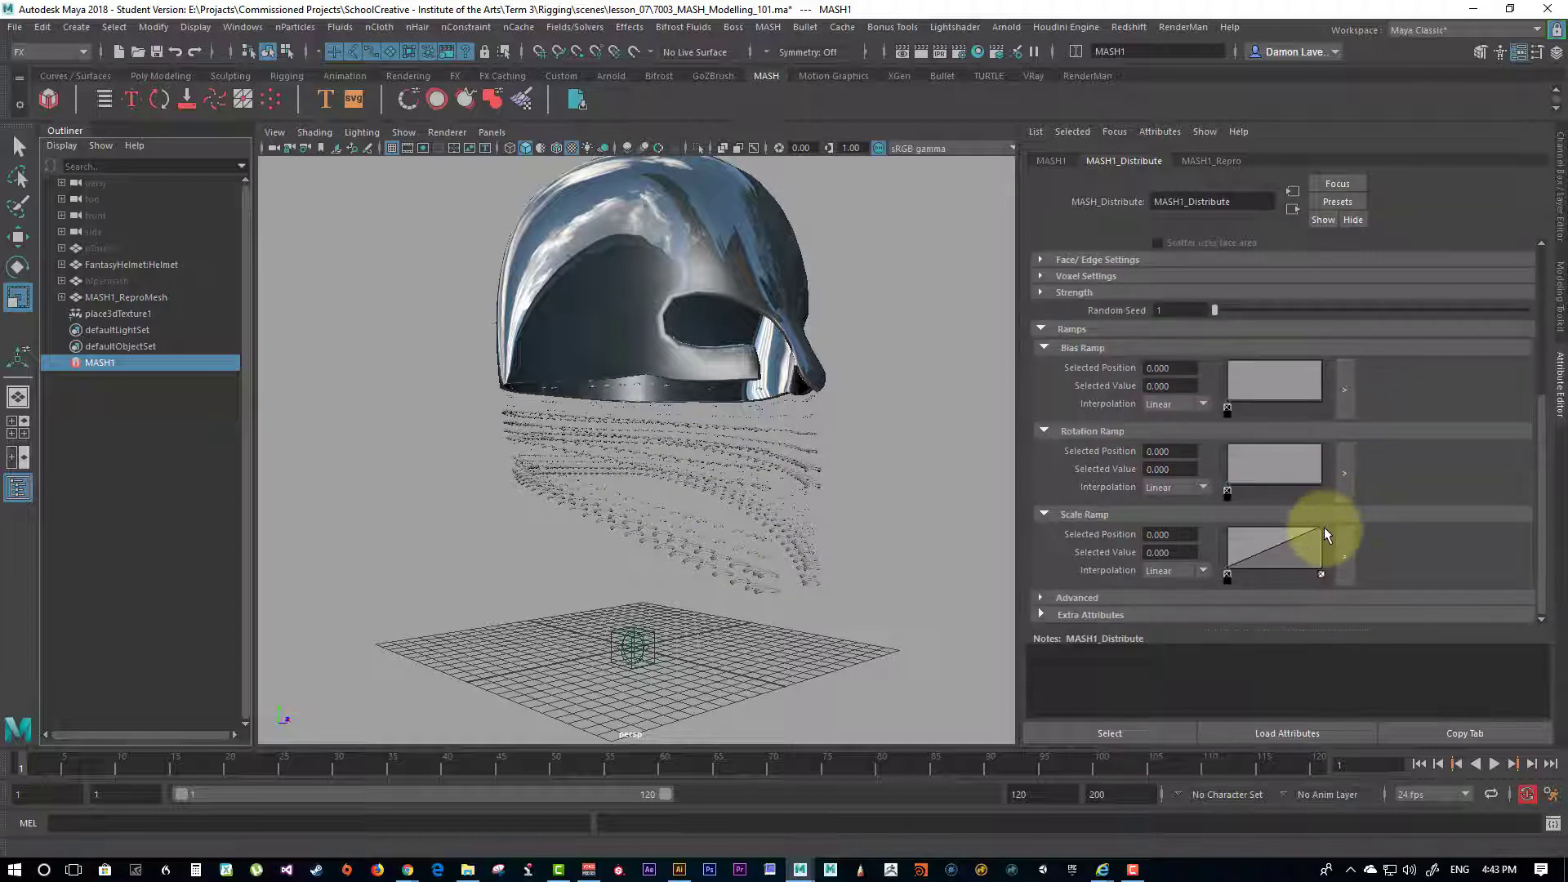
click(1320, 539)
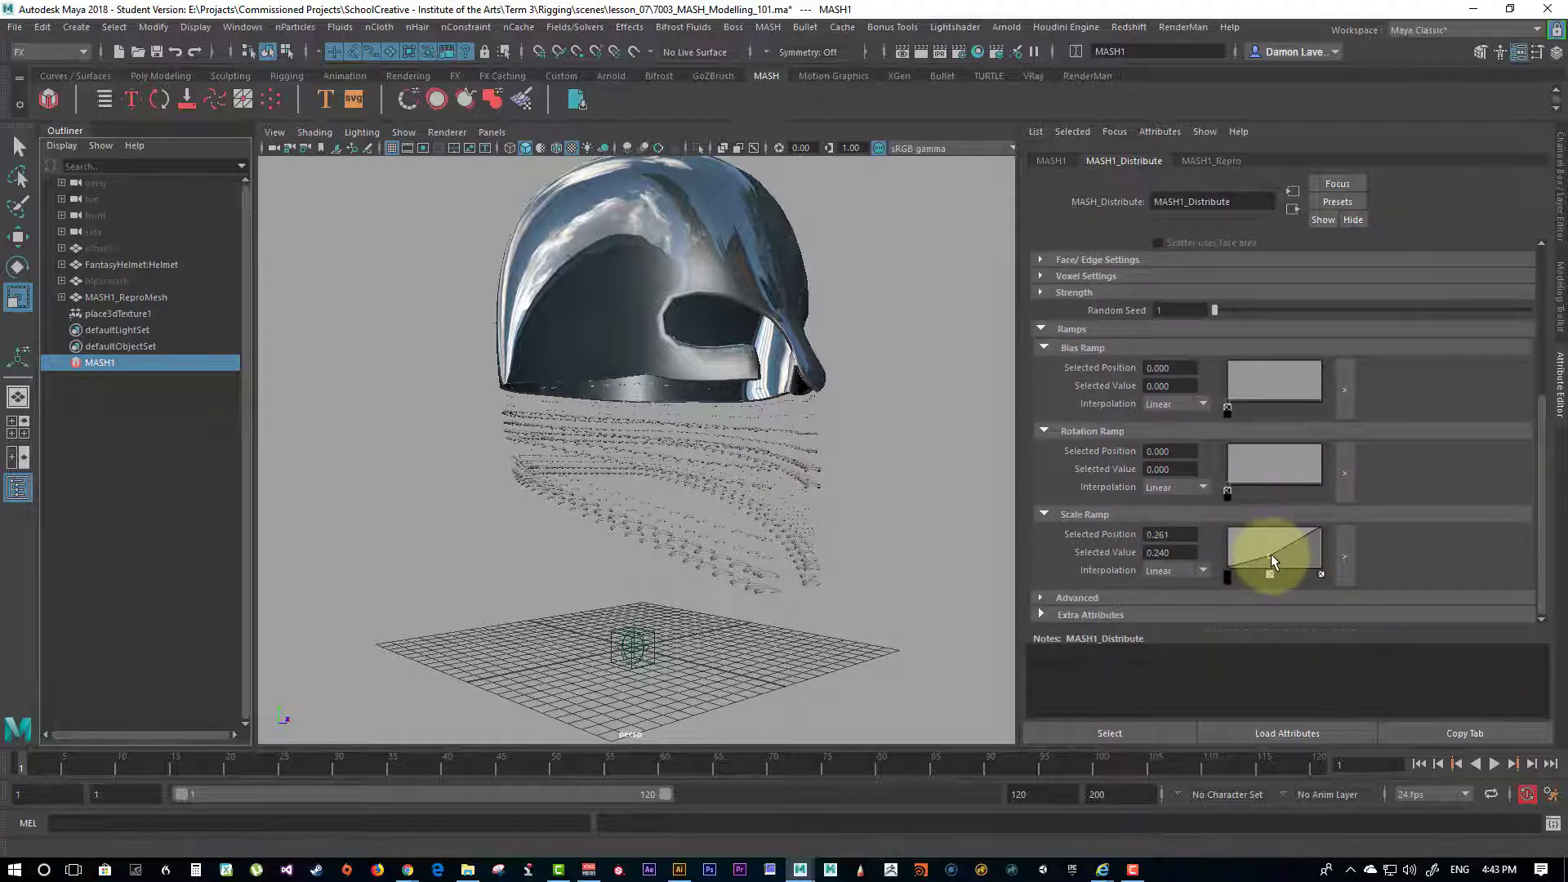
click(1271, 553)
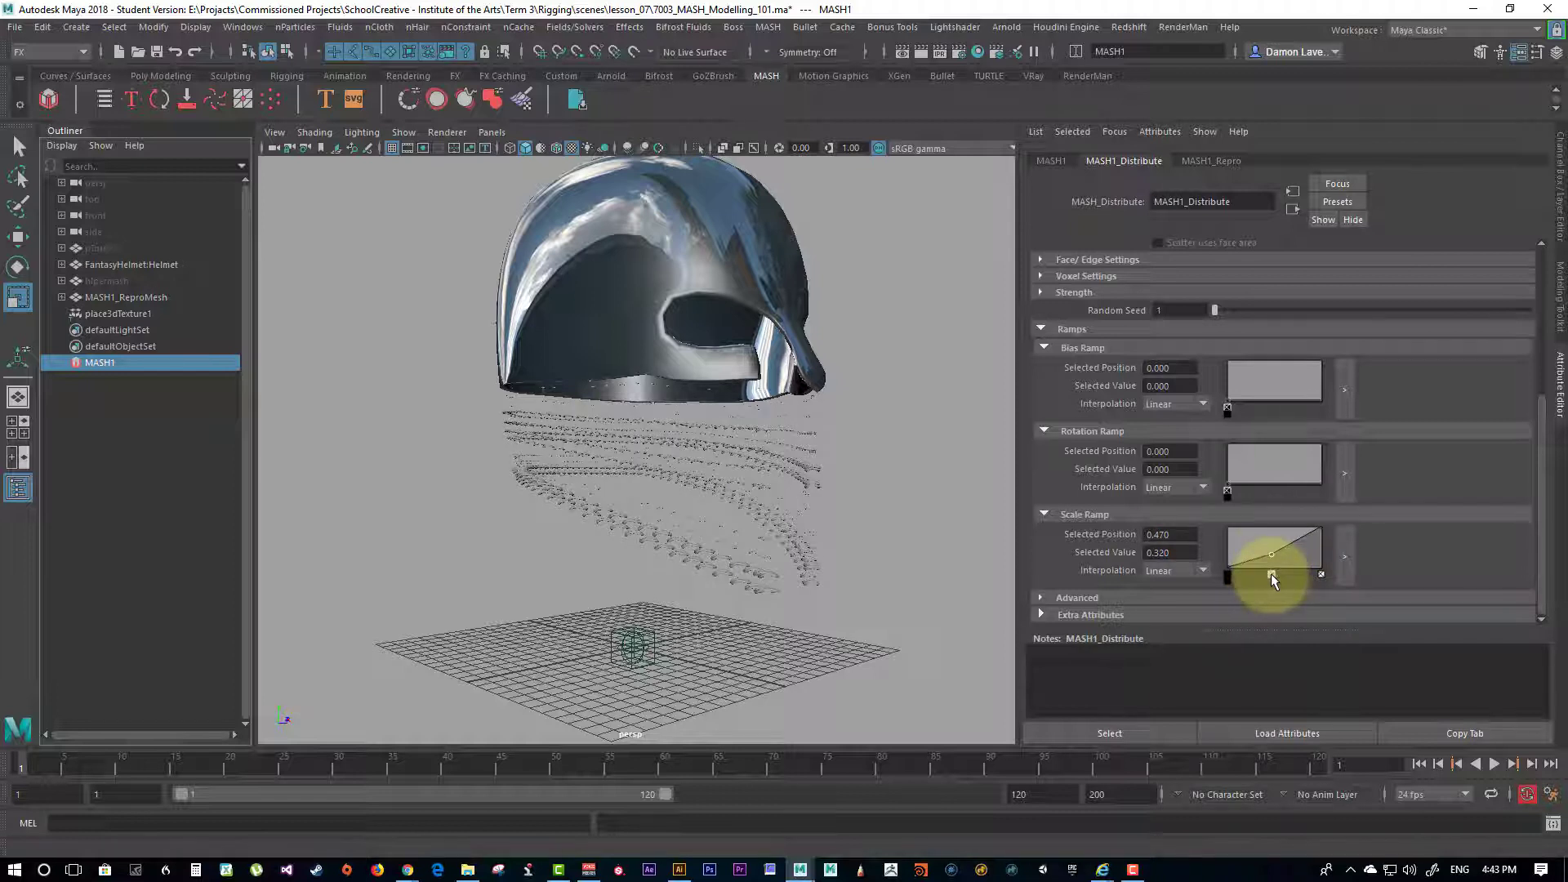
drag(1271, 574, 1224, 503)
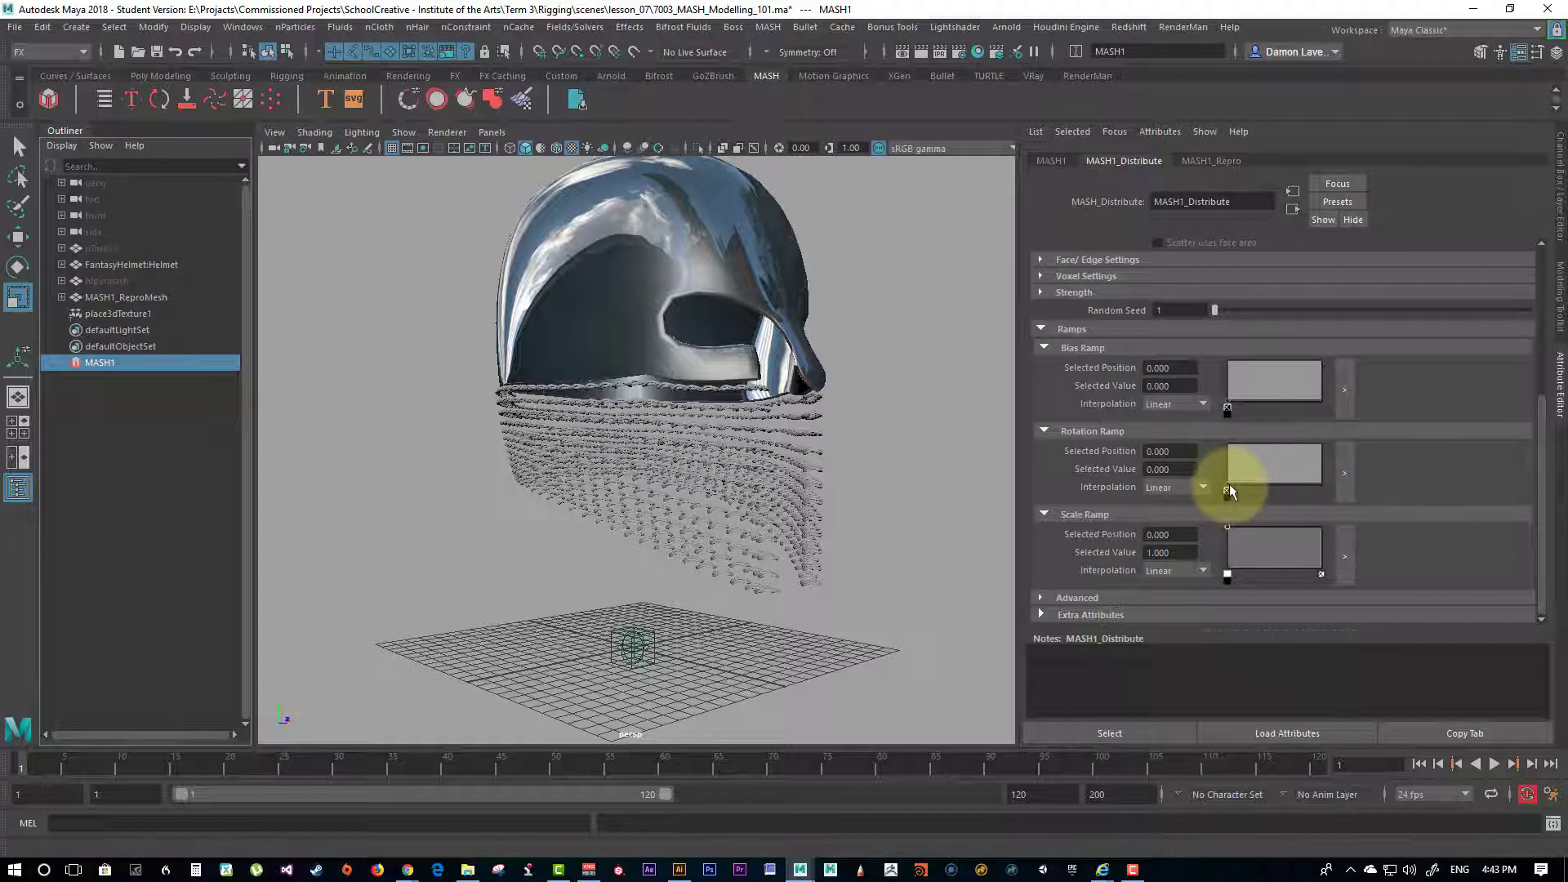
drag(1228, 490, 1227, 361)
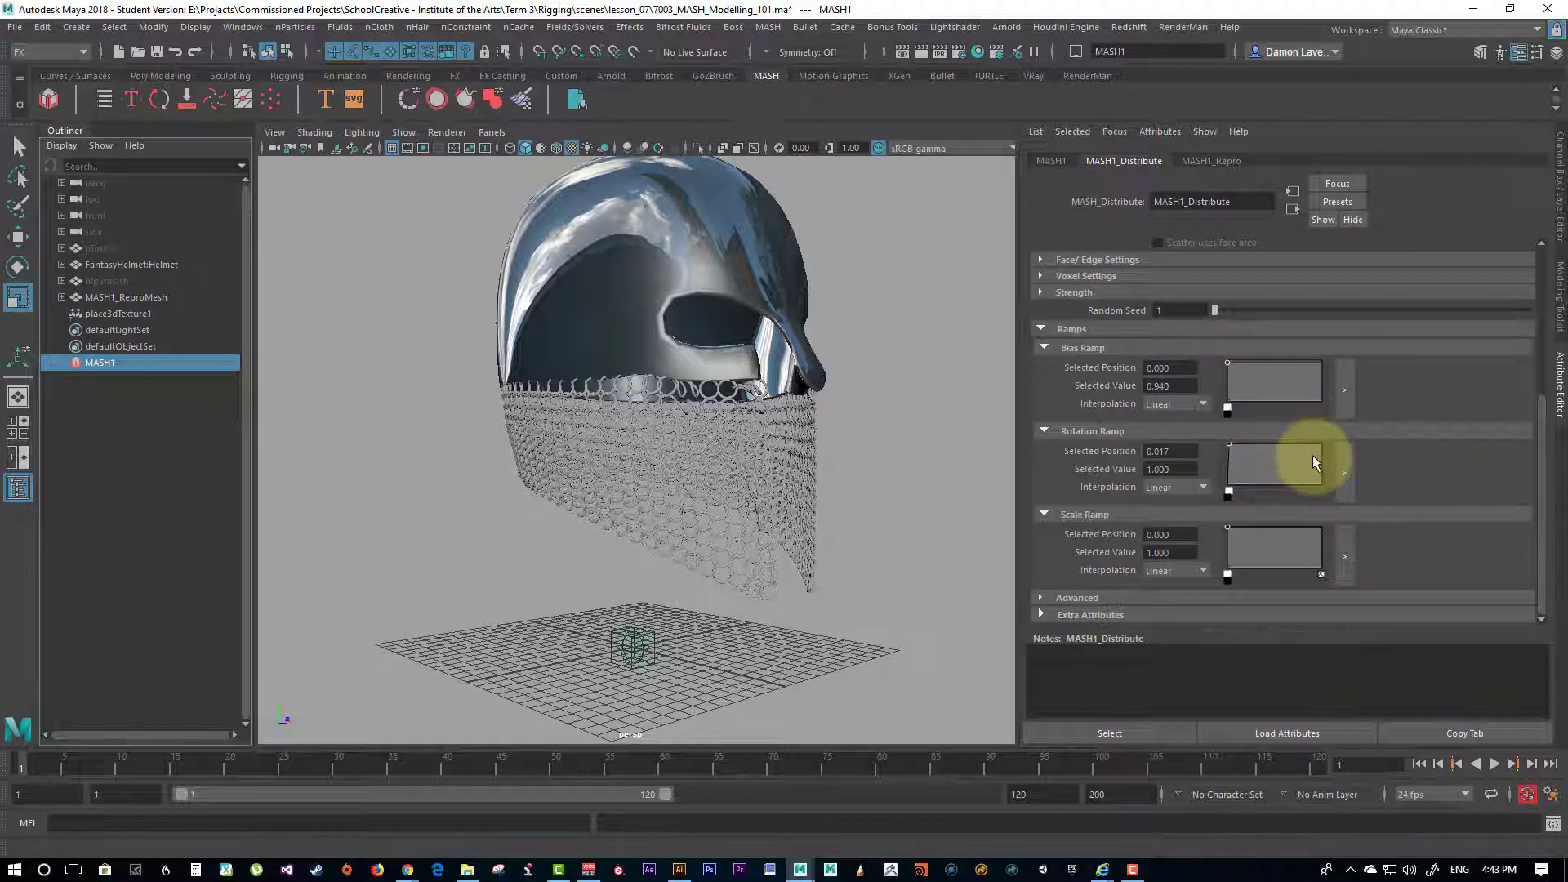
Step: Turn Ignore Ramps back on in the MASH1_Distribute settings
scroll(1169, 278, up, 5)
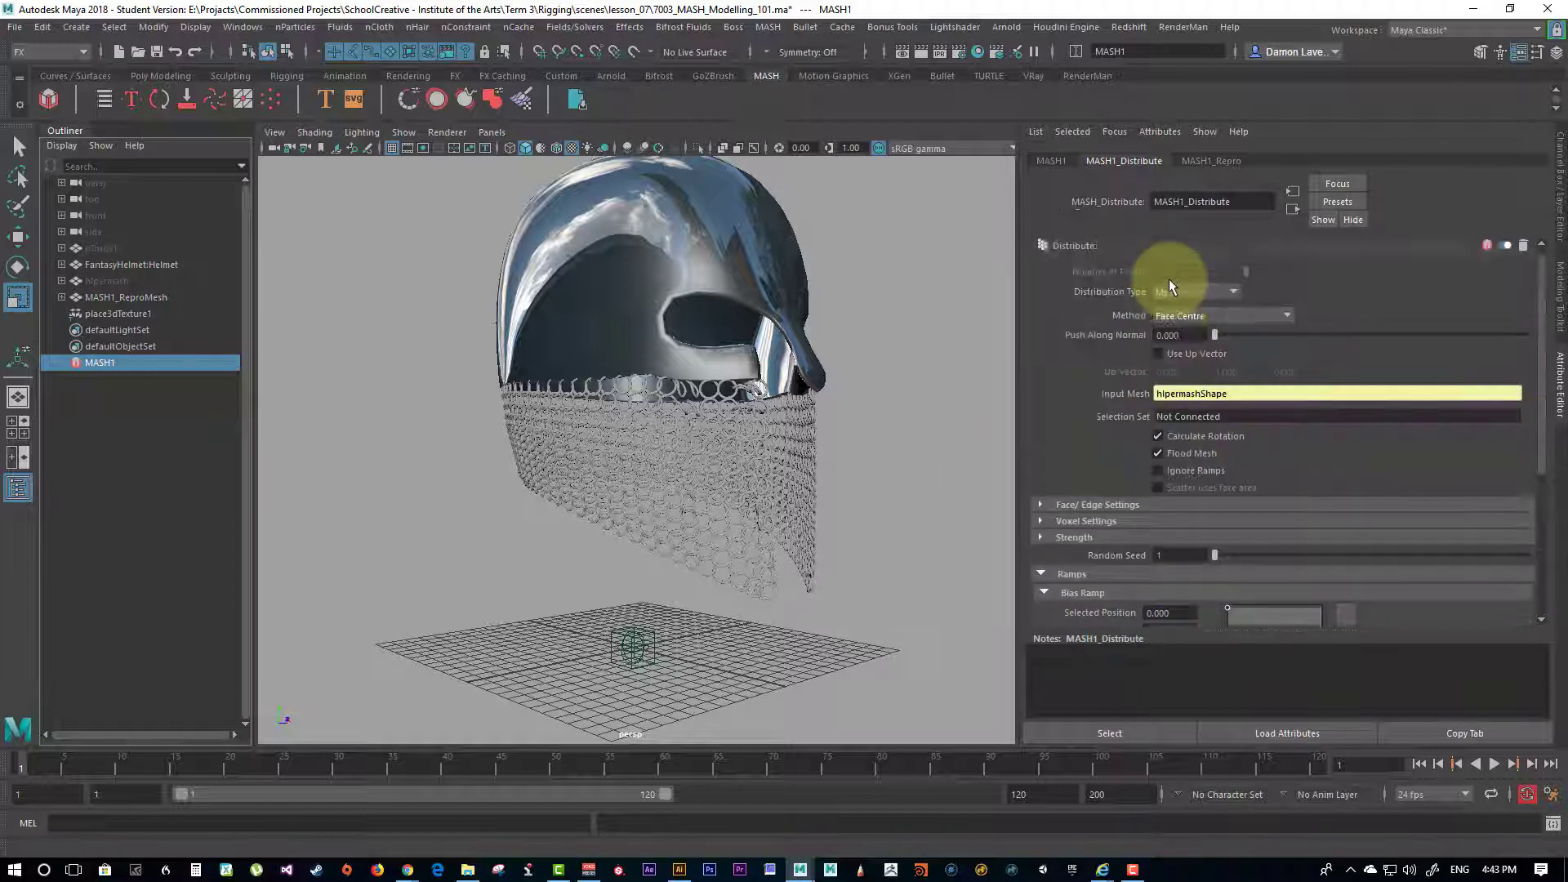
click(1157, 472)
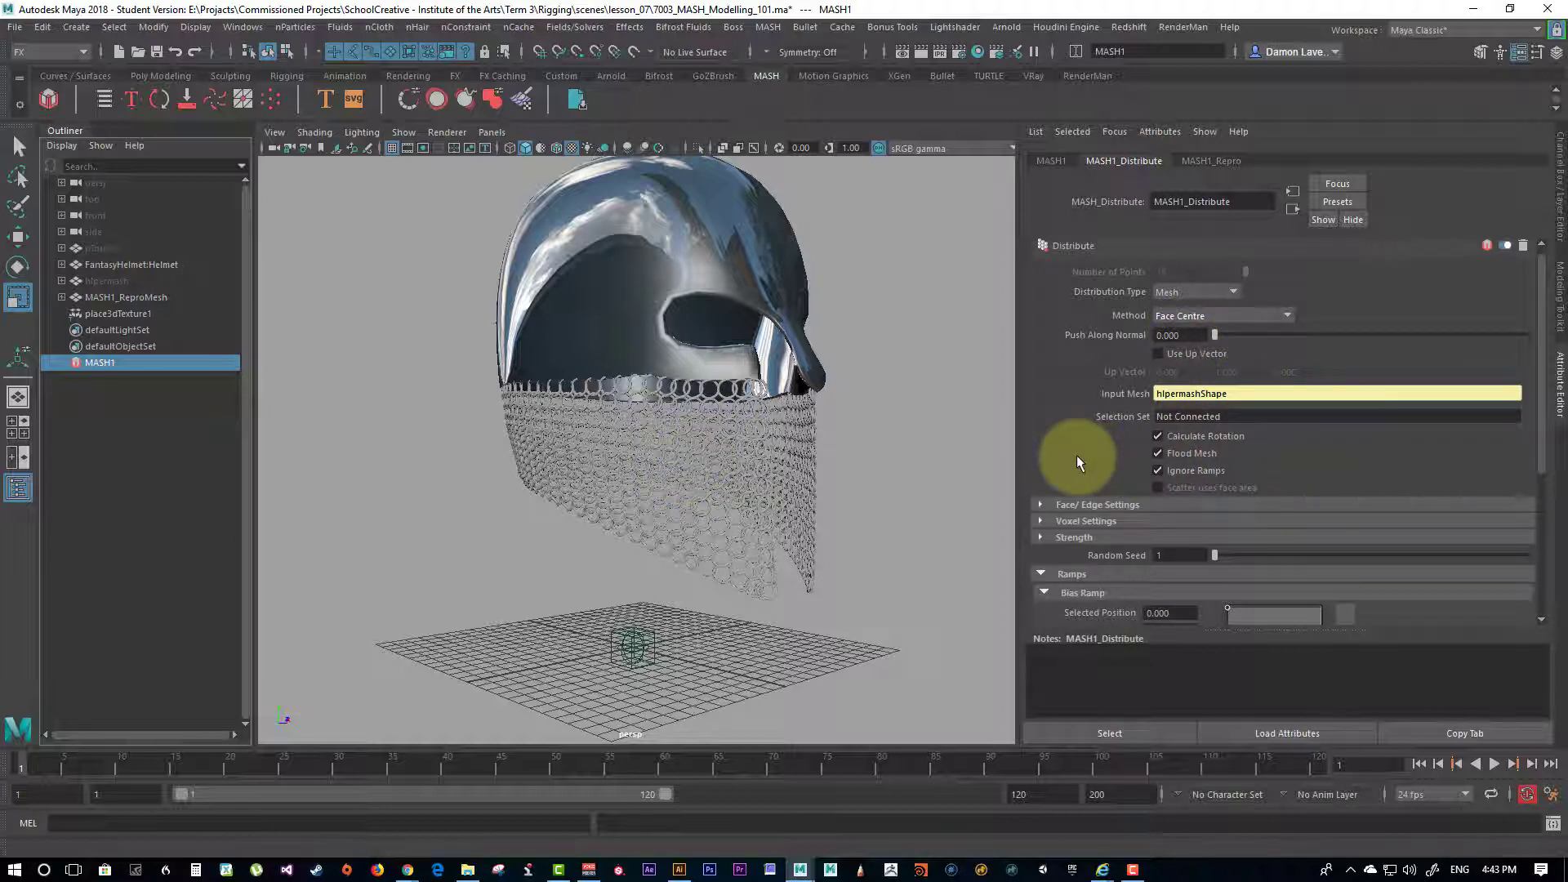
scroll(1135, 458, down, 5)
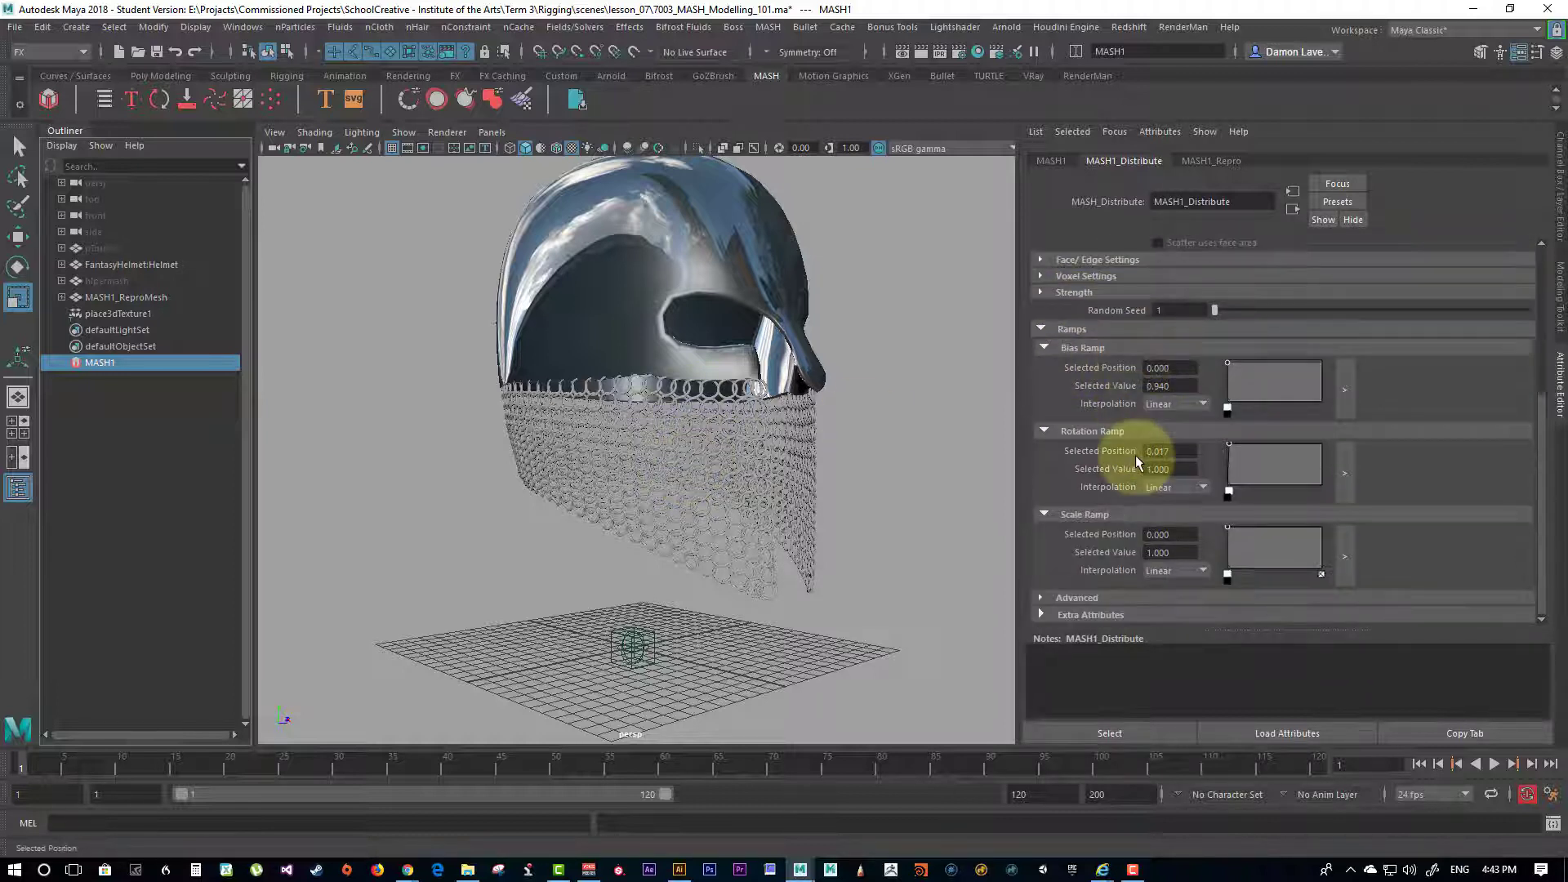
scroll(1135, 454, up, 5)
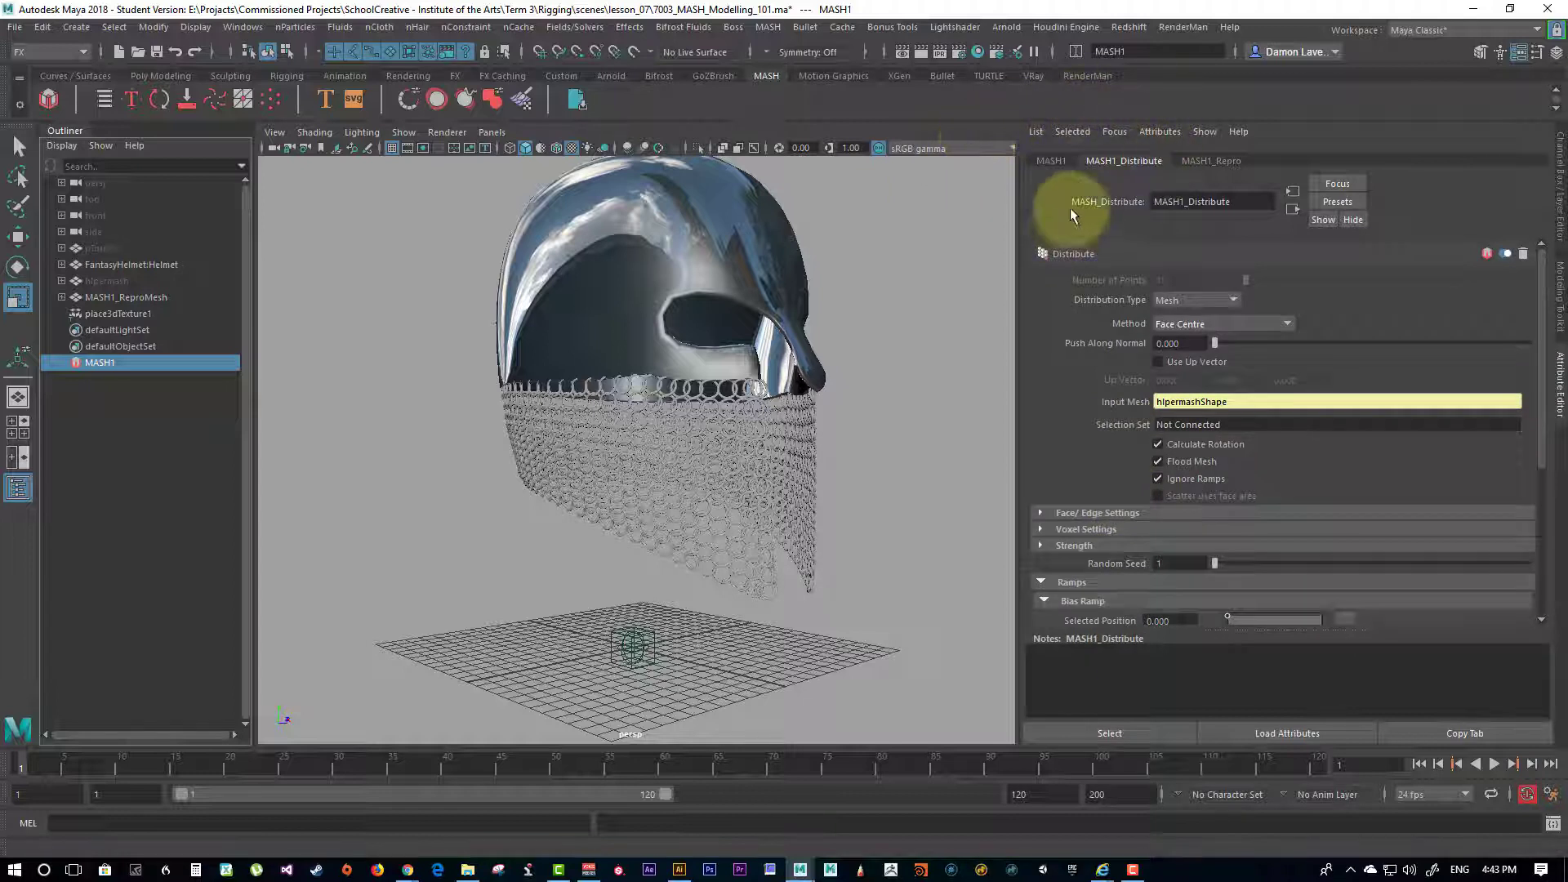
Step: Add an Offset node to the MASH1 network and set its Y Offset Rotation to 90
click(1051, 161)
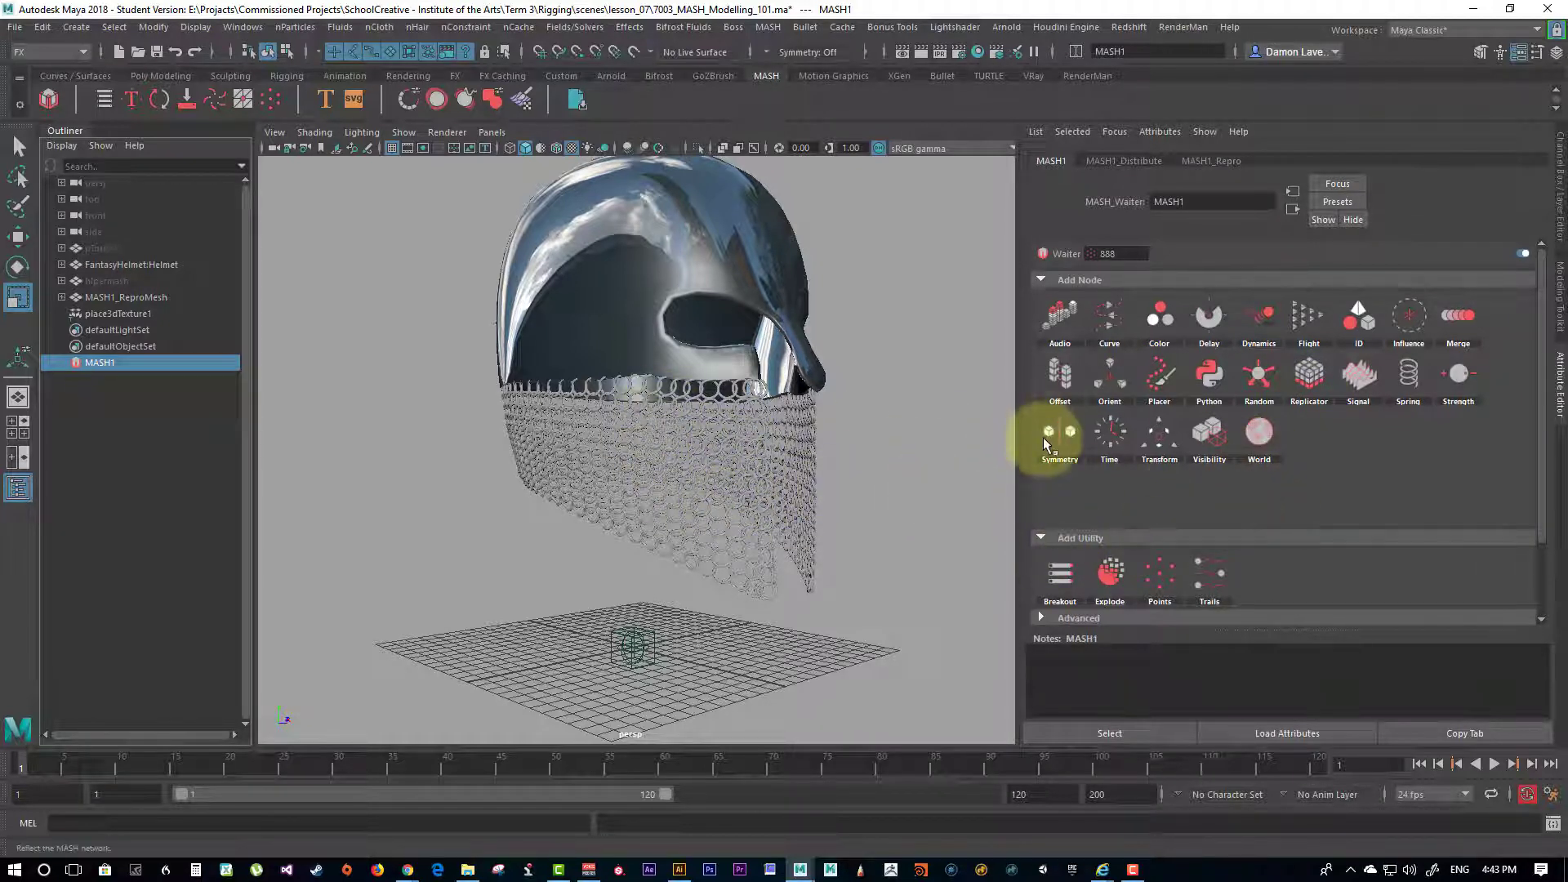
click(1063, 386)
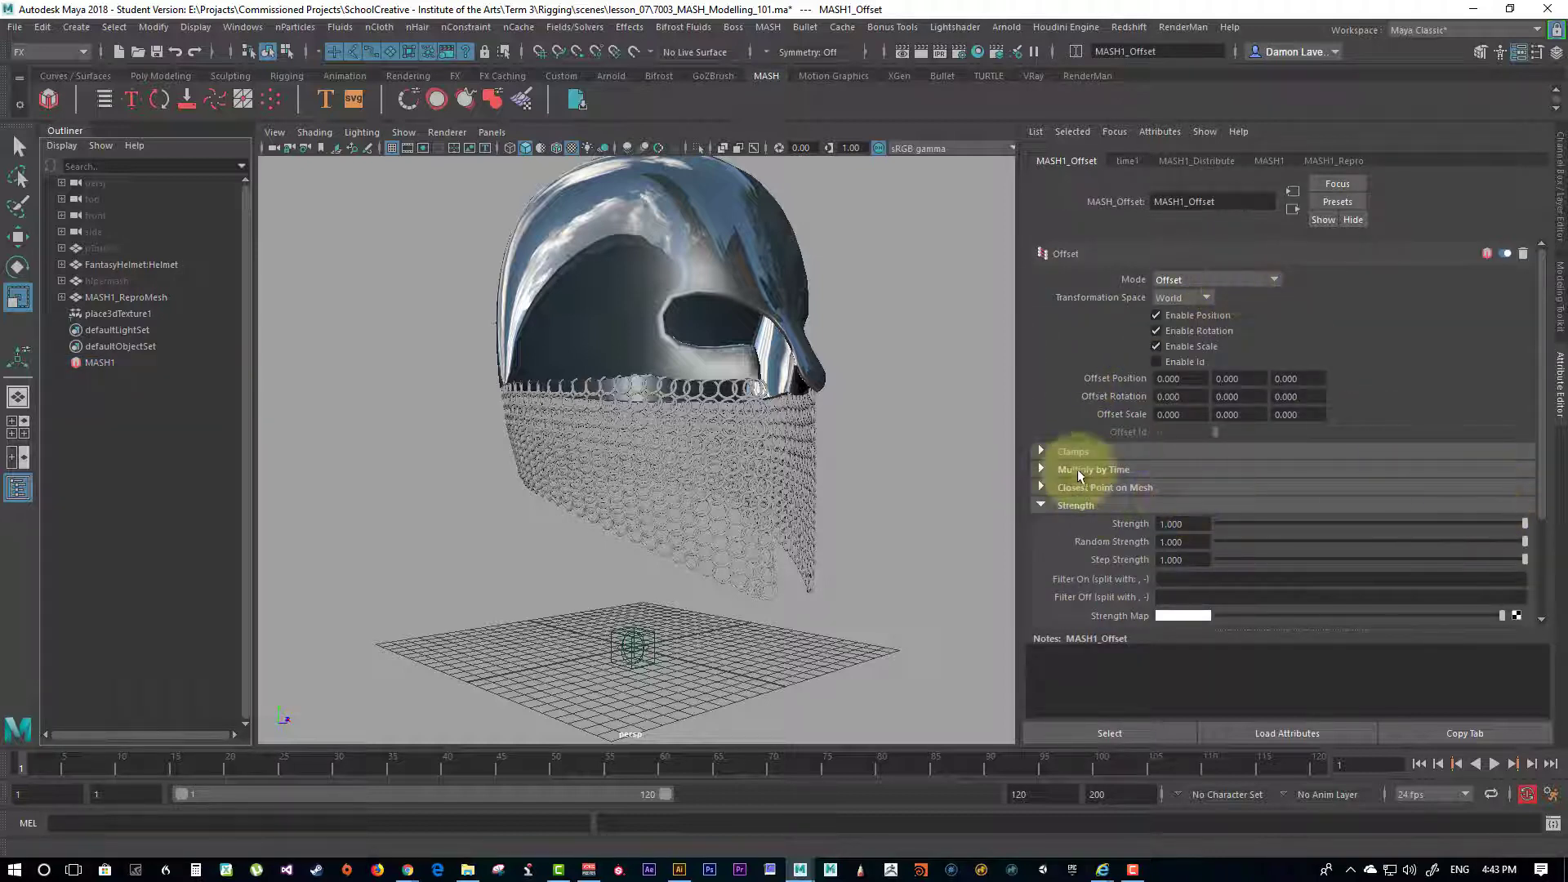
click(1239, 396)
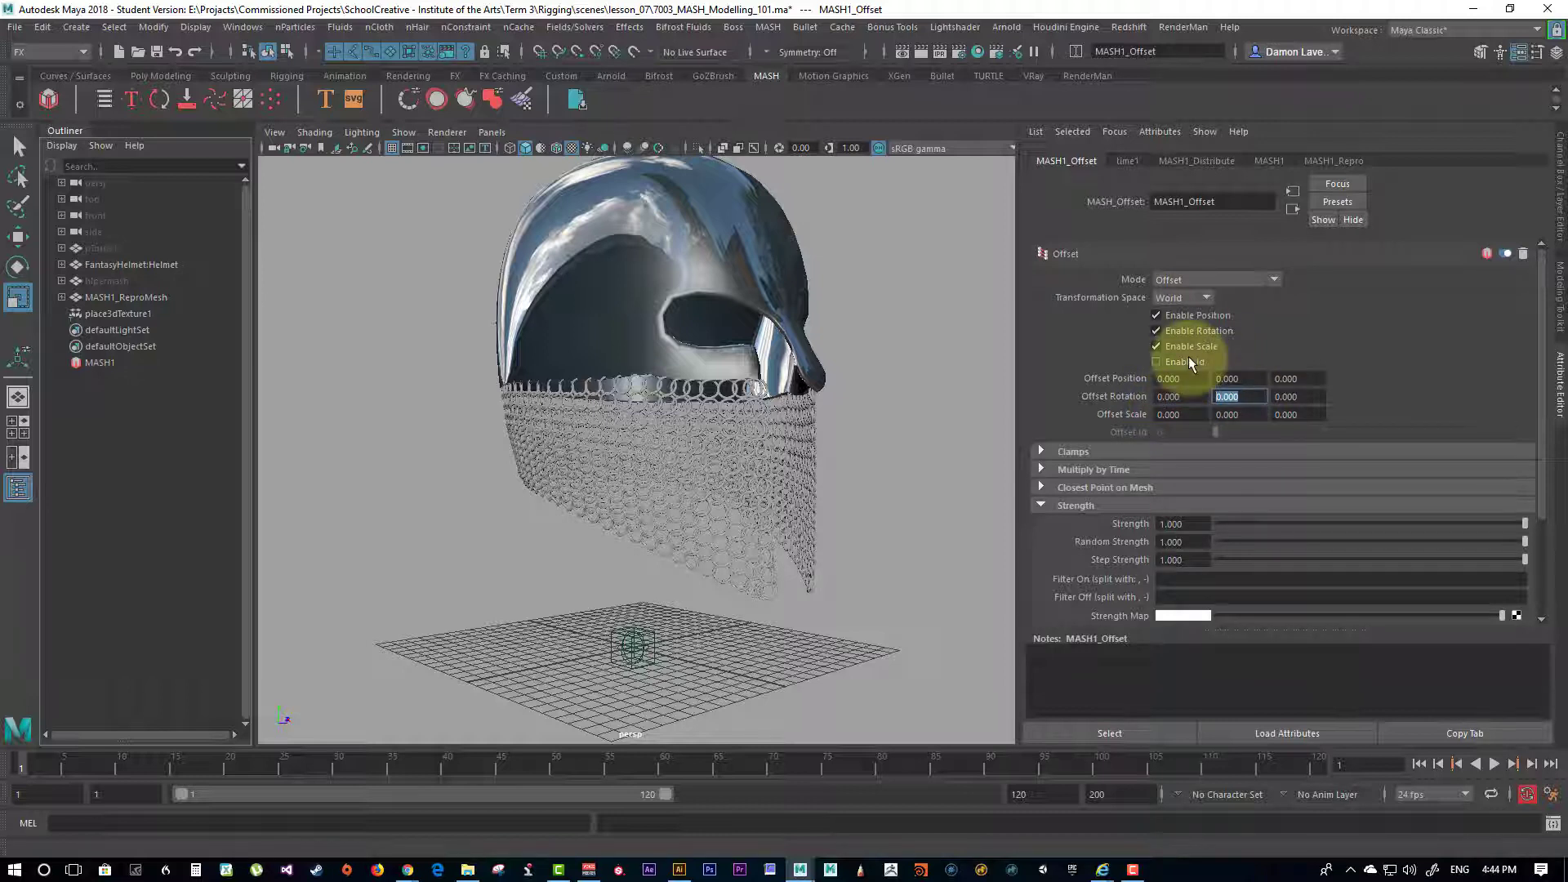
text(90)
key(Return)
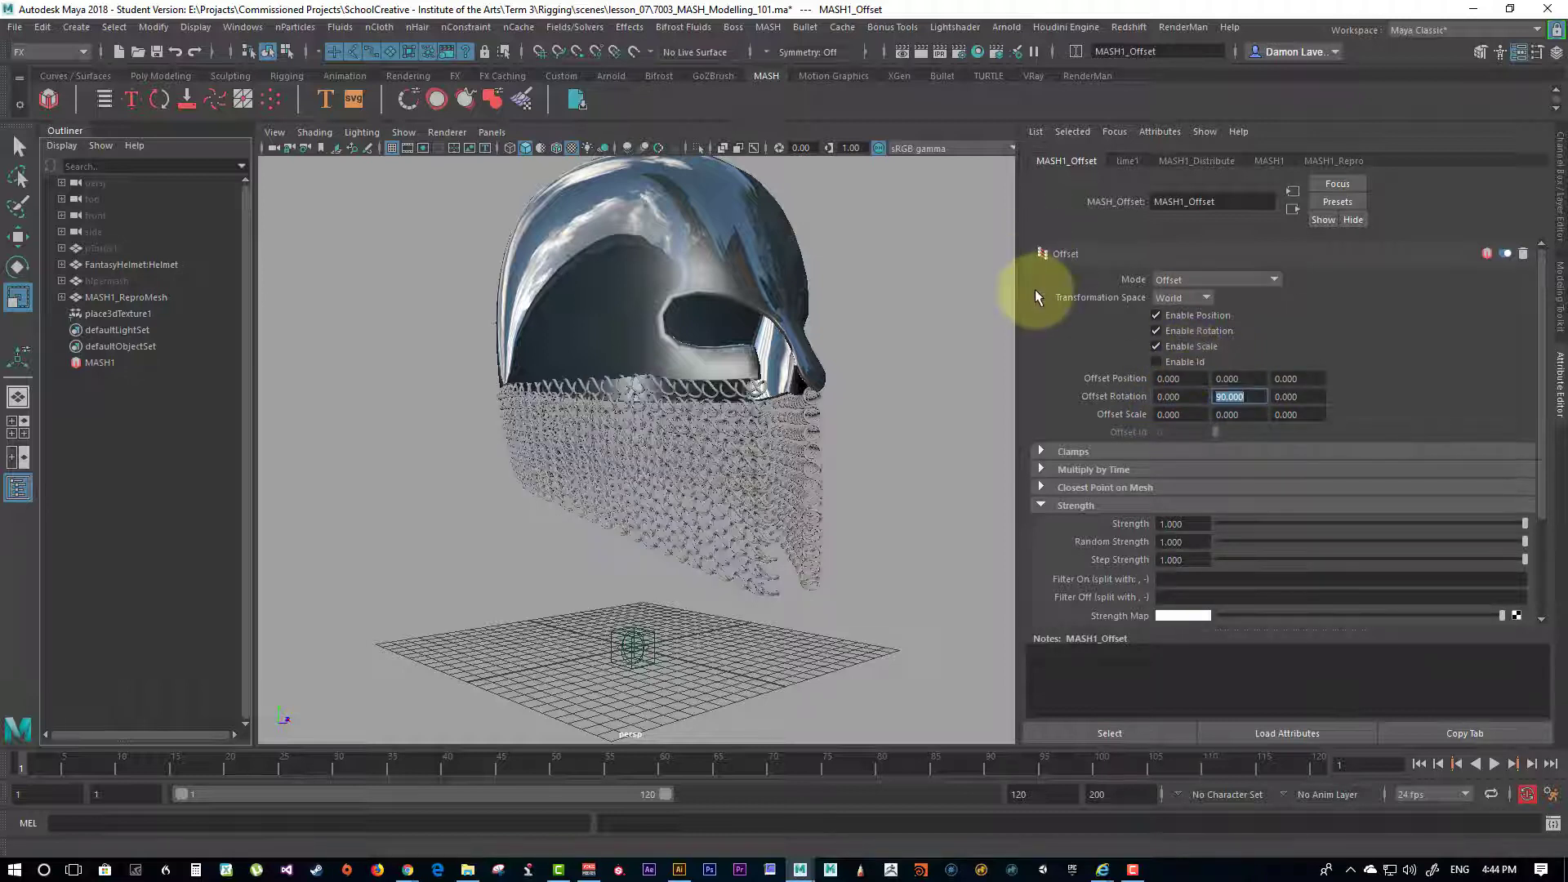
alt+drag(683, 629, 700, 549)
scroll(885, 623, up, 8)
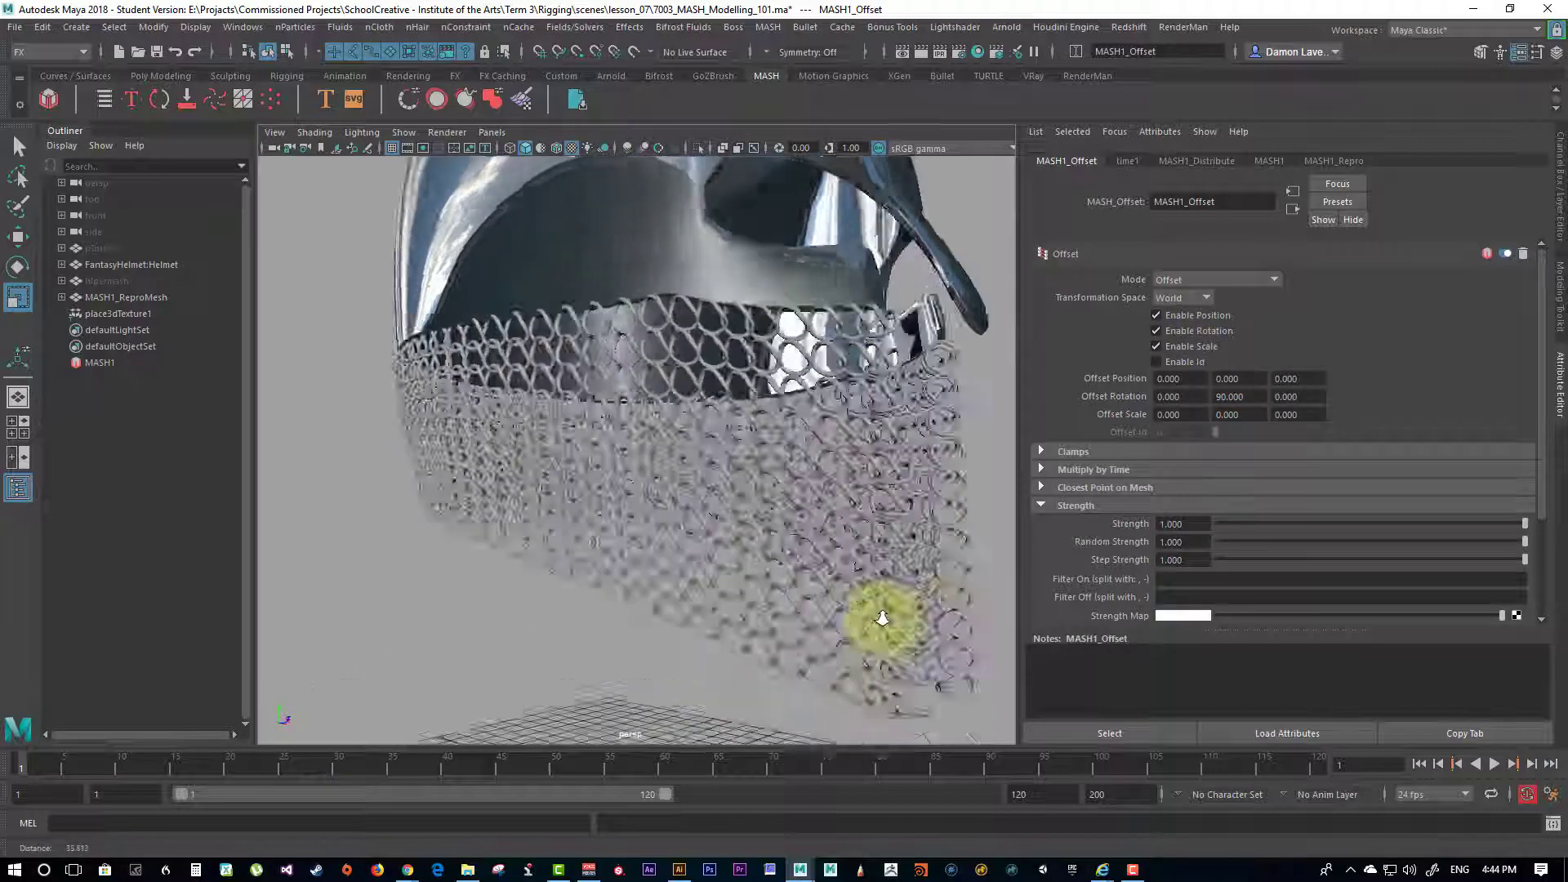
alt+drag(868, 517, 699, 465)
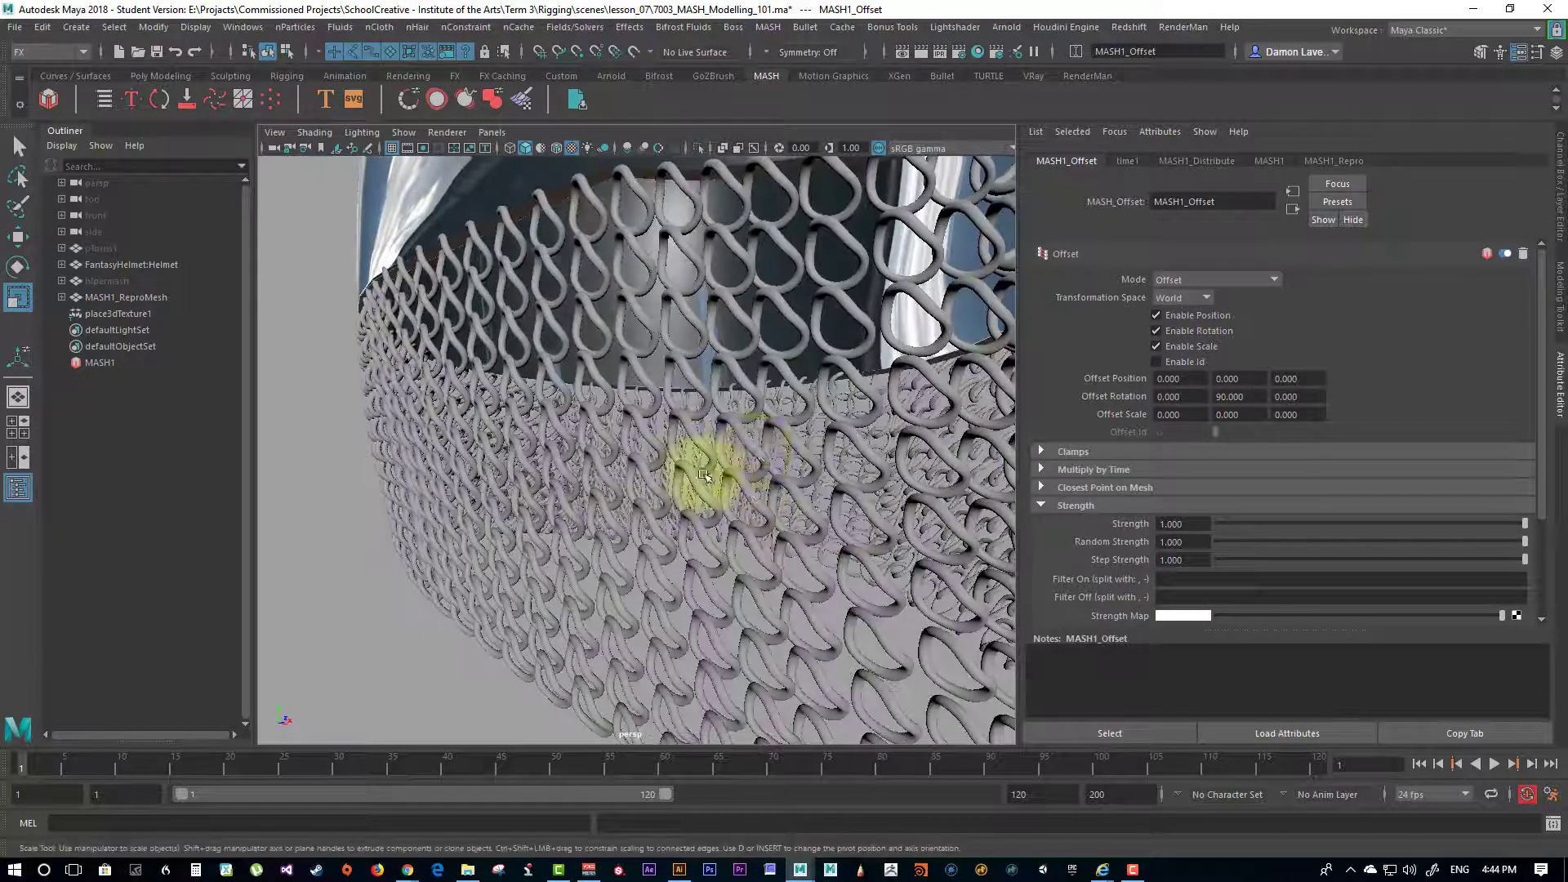
Step: Nudge the Y Offset Rotation to 89.950 and reduce the Offset node's Strength to 0.516 and Random Strength to 0.158
ctrl+drag(1236, 401, 1323, 395)
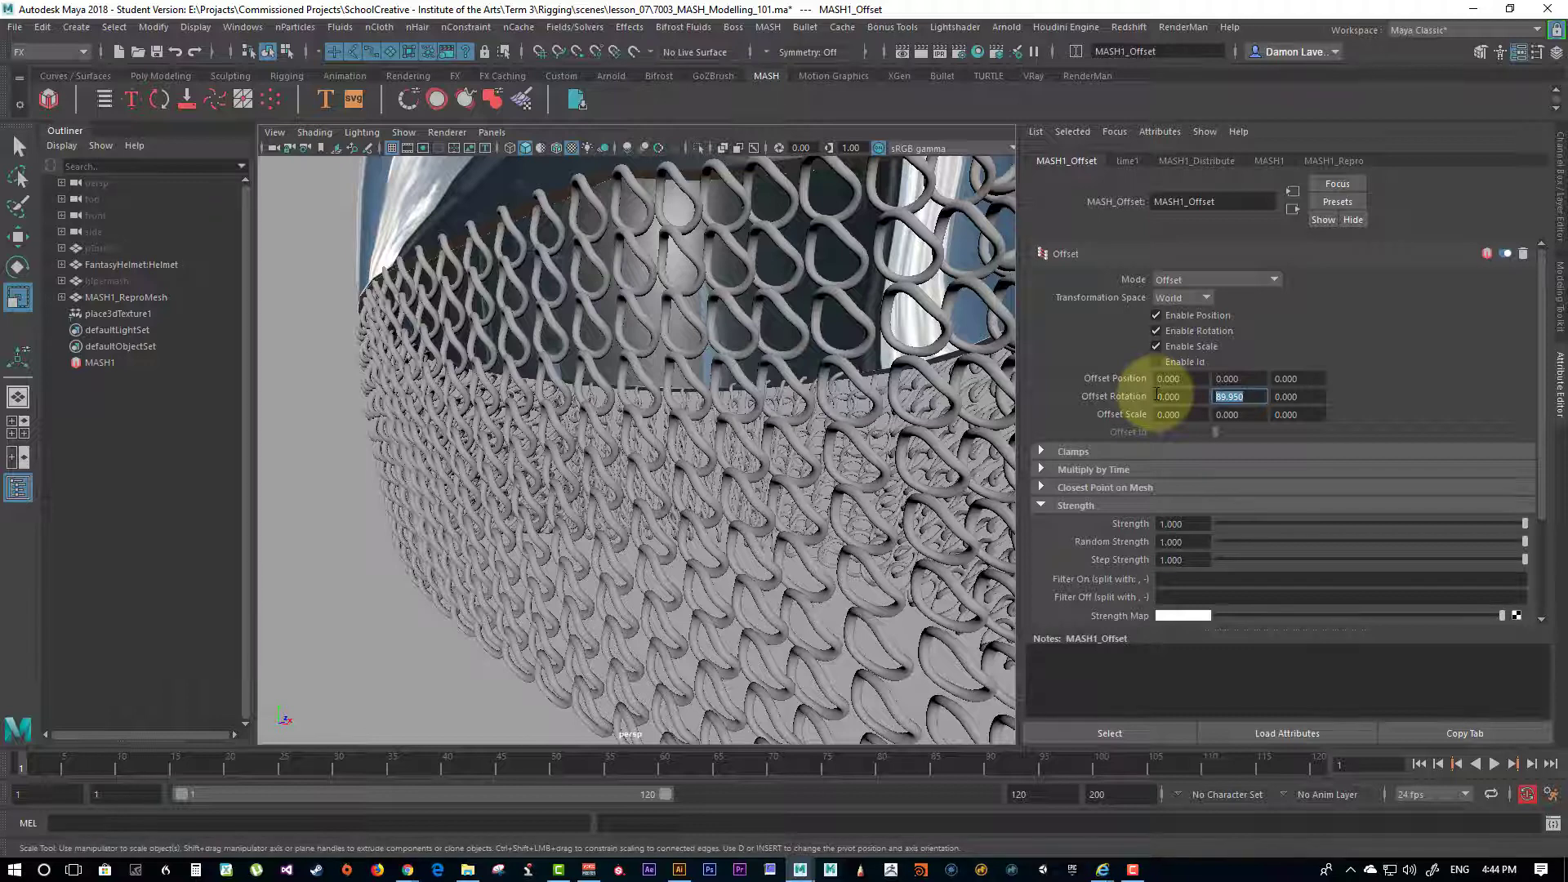
drag(1497, 519, 1306, 524)
click(1373, 525)
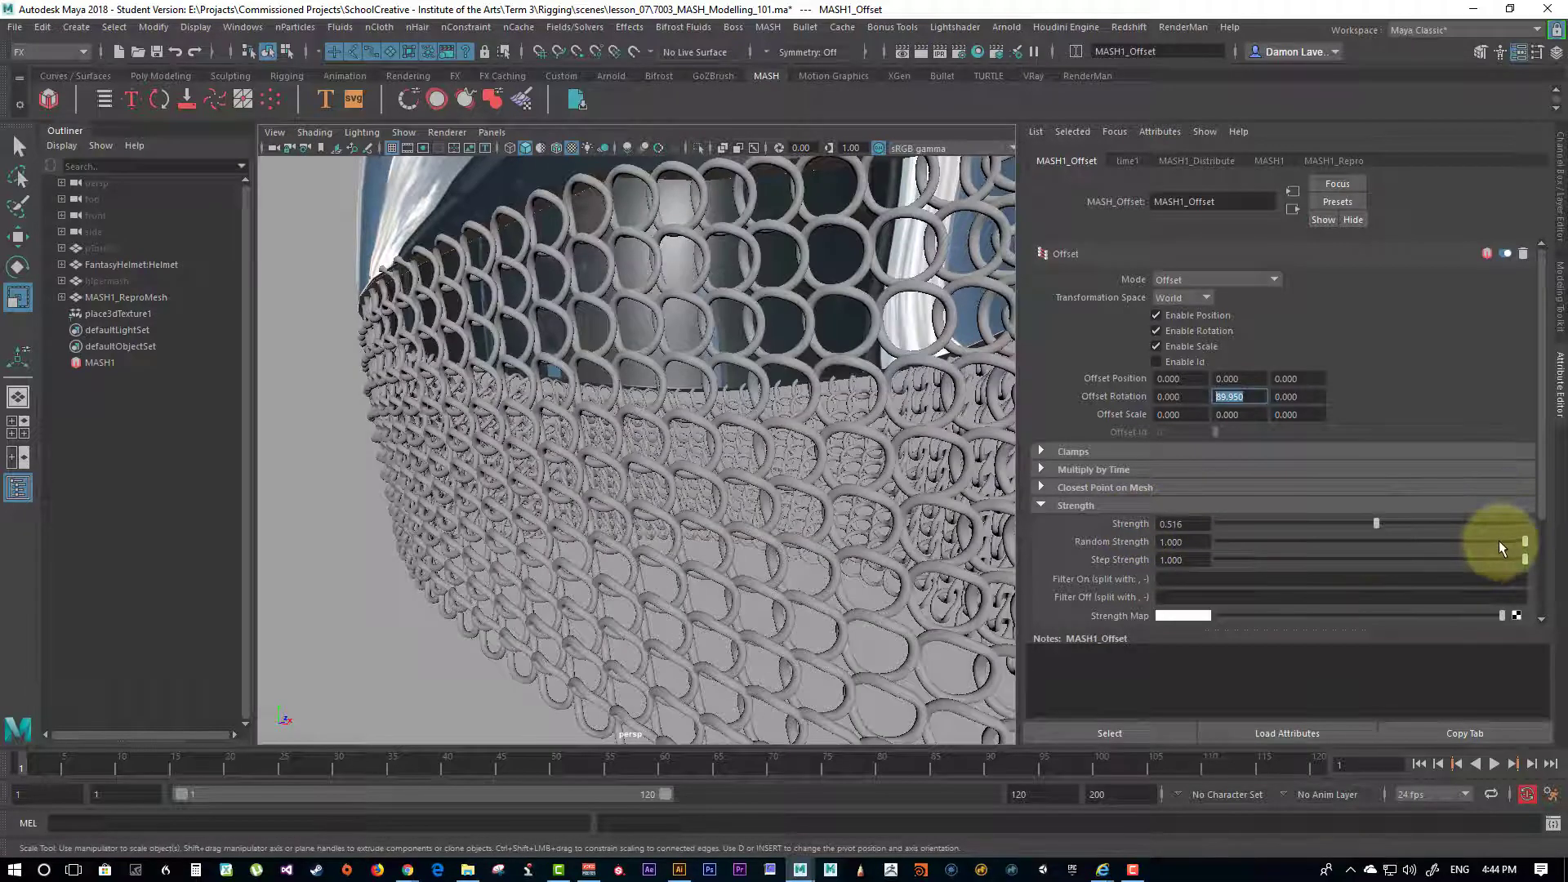
drag(1498, 541, 1266, 542)
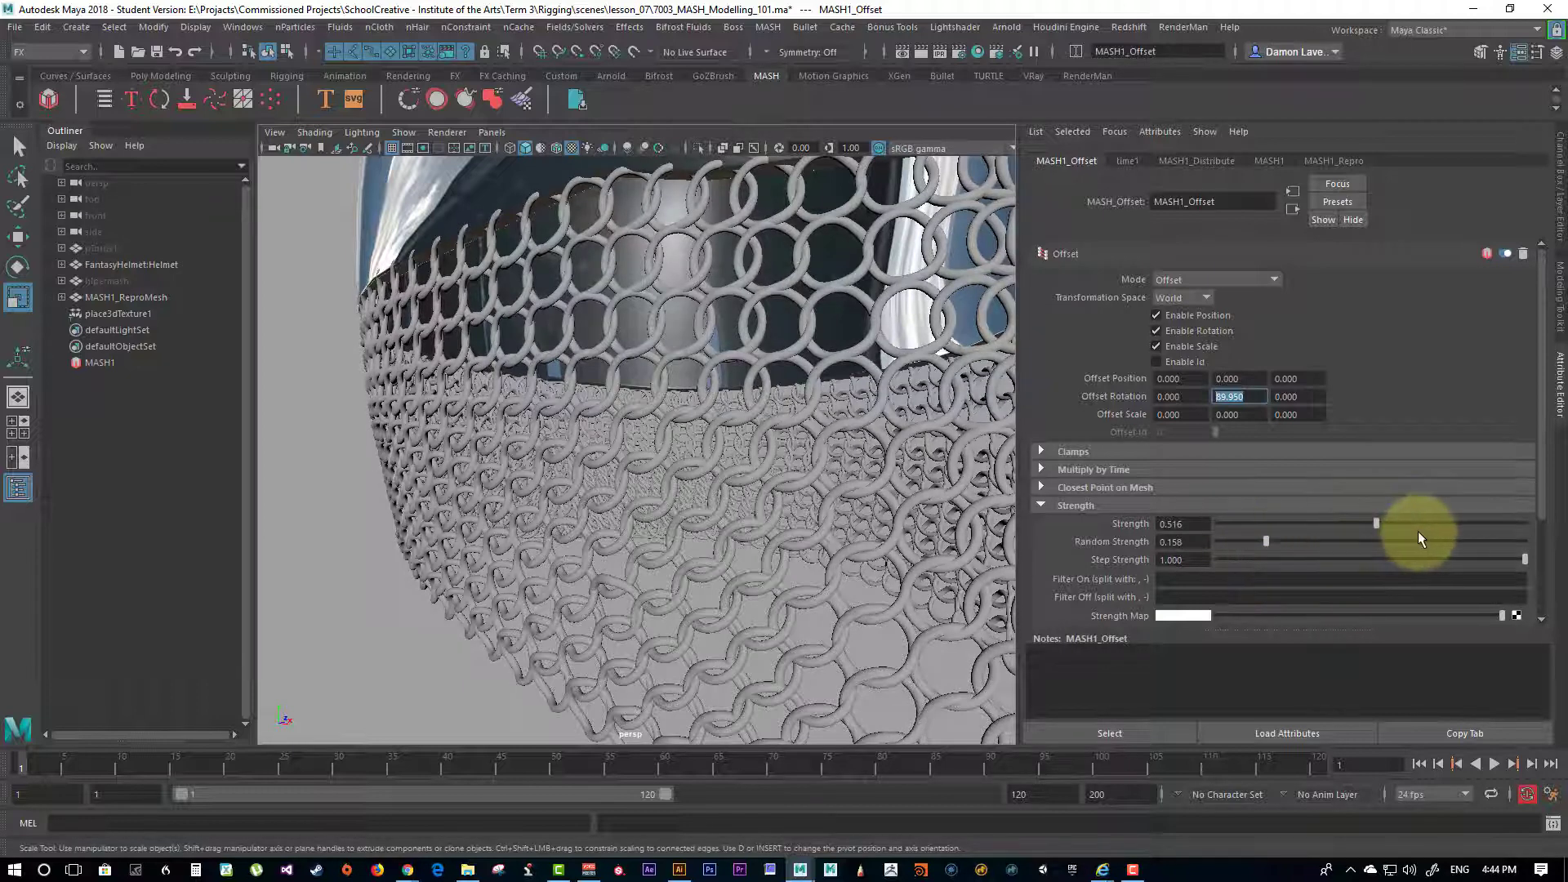
Step: Try a Y Offset Position of 20 and of 10 on the chainmail links and inspect them from several angles
click(1192, 377)
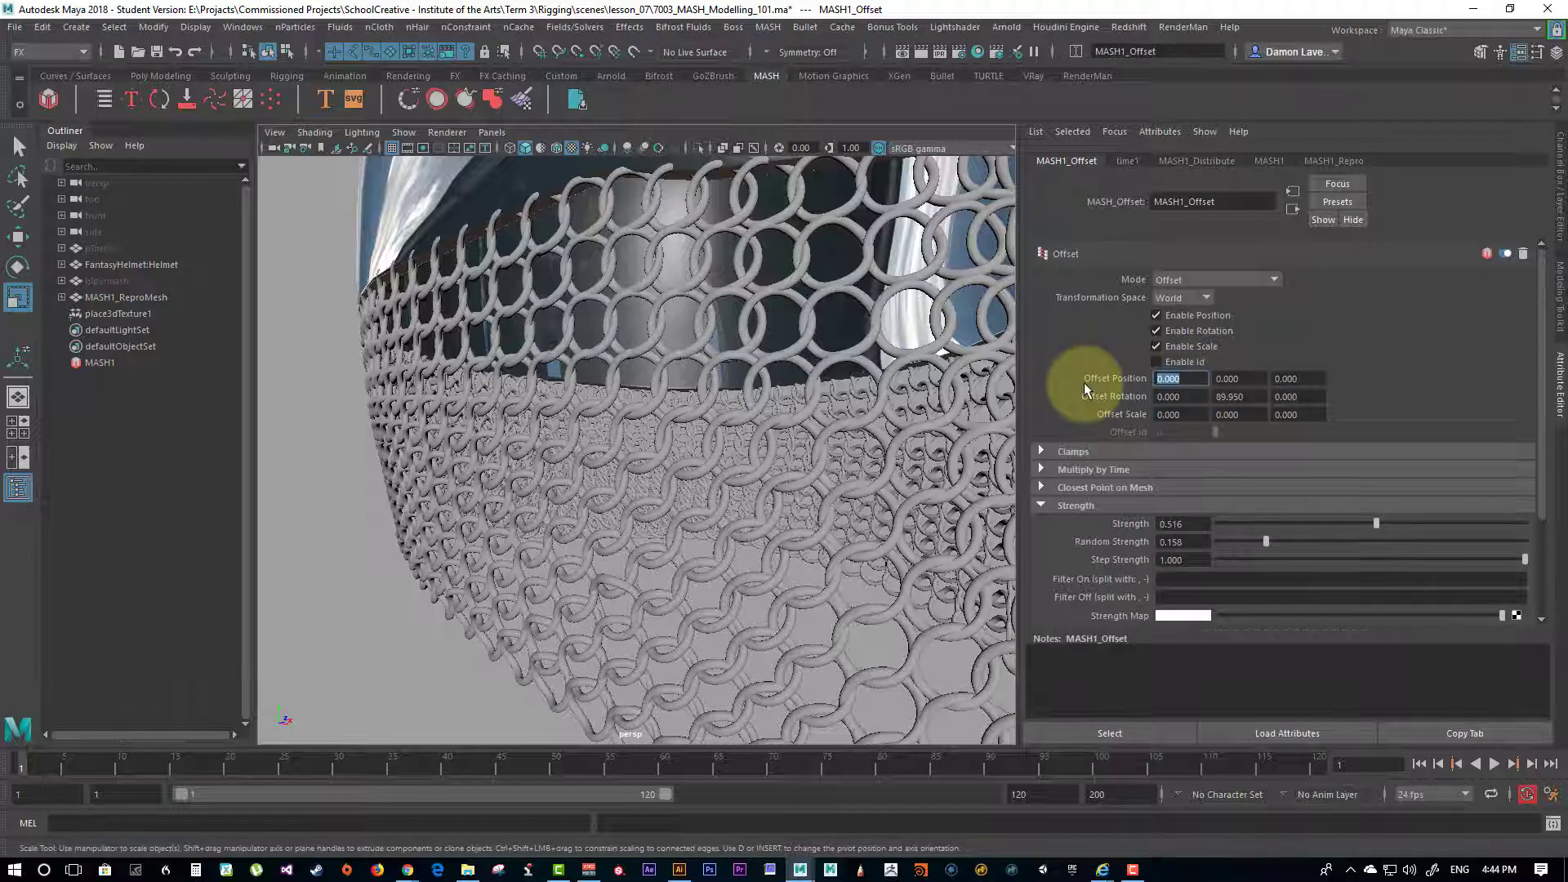
click(1235, 378)
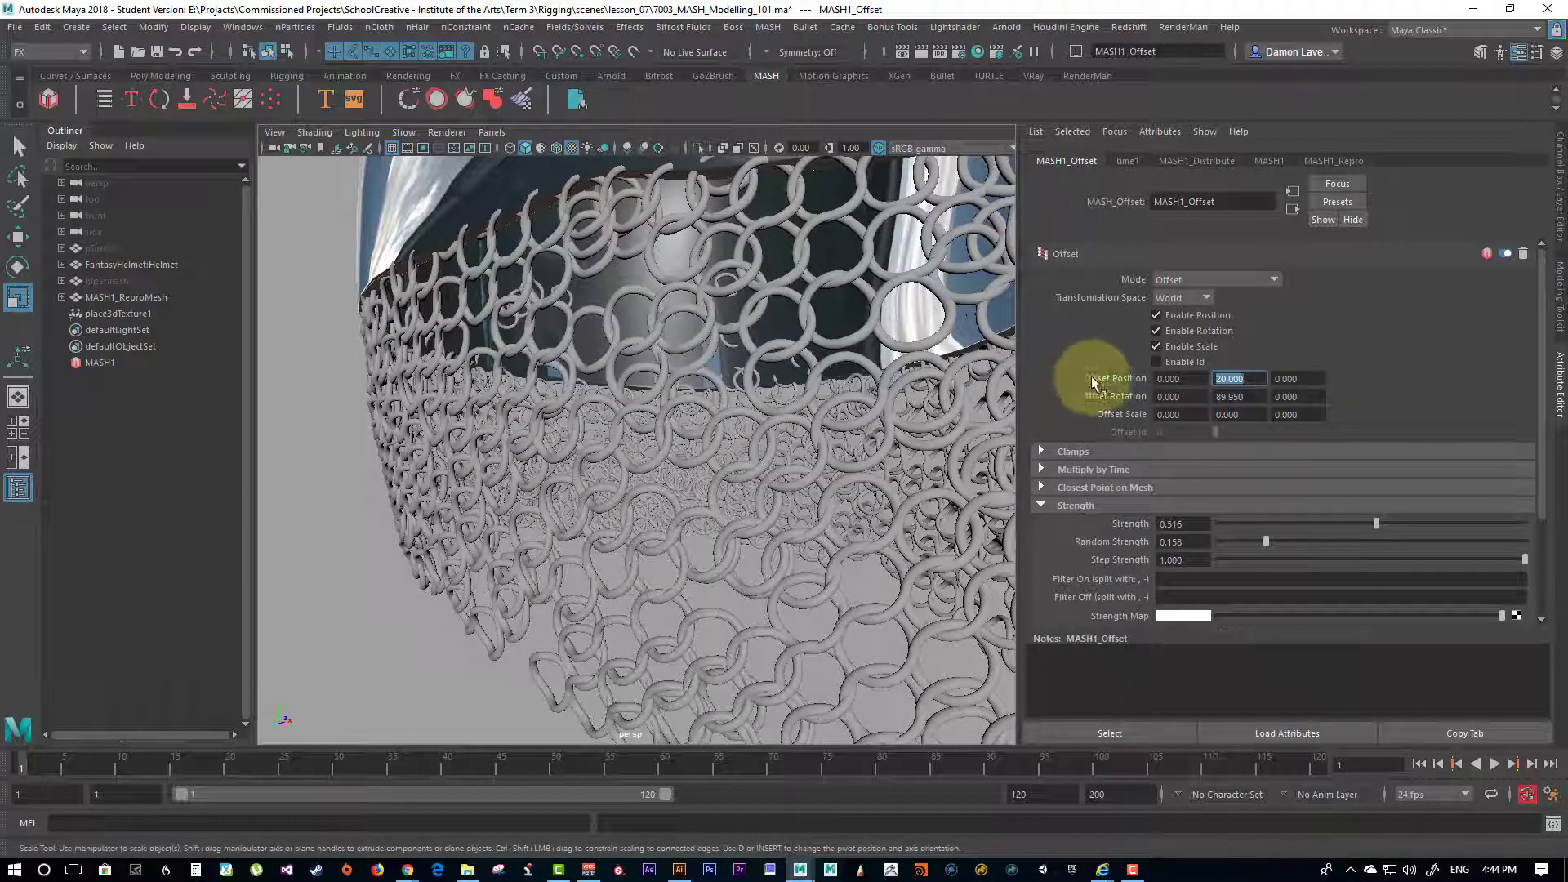
text(10)
key(Return)
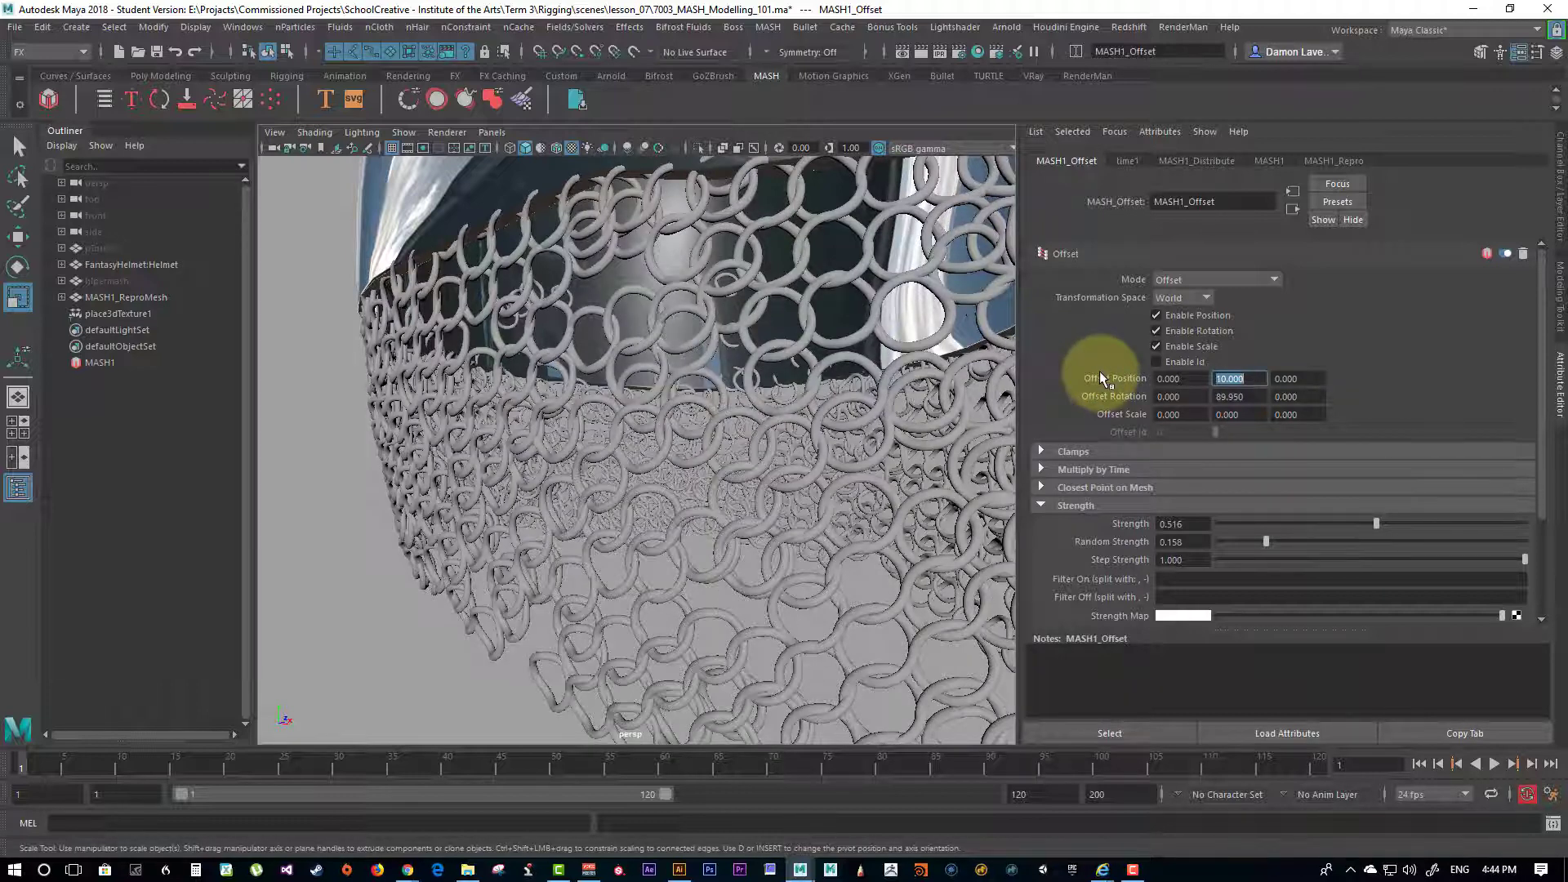
alt+drag(665, 349, 745, 368)
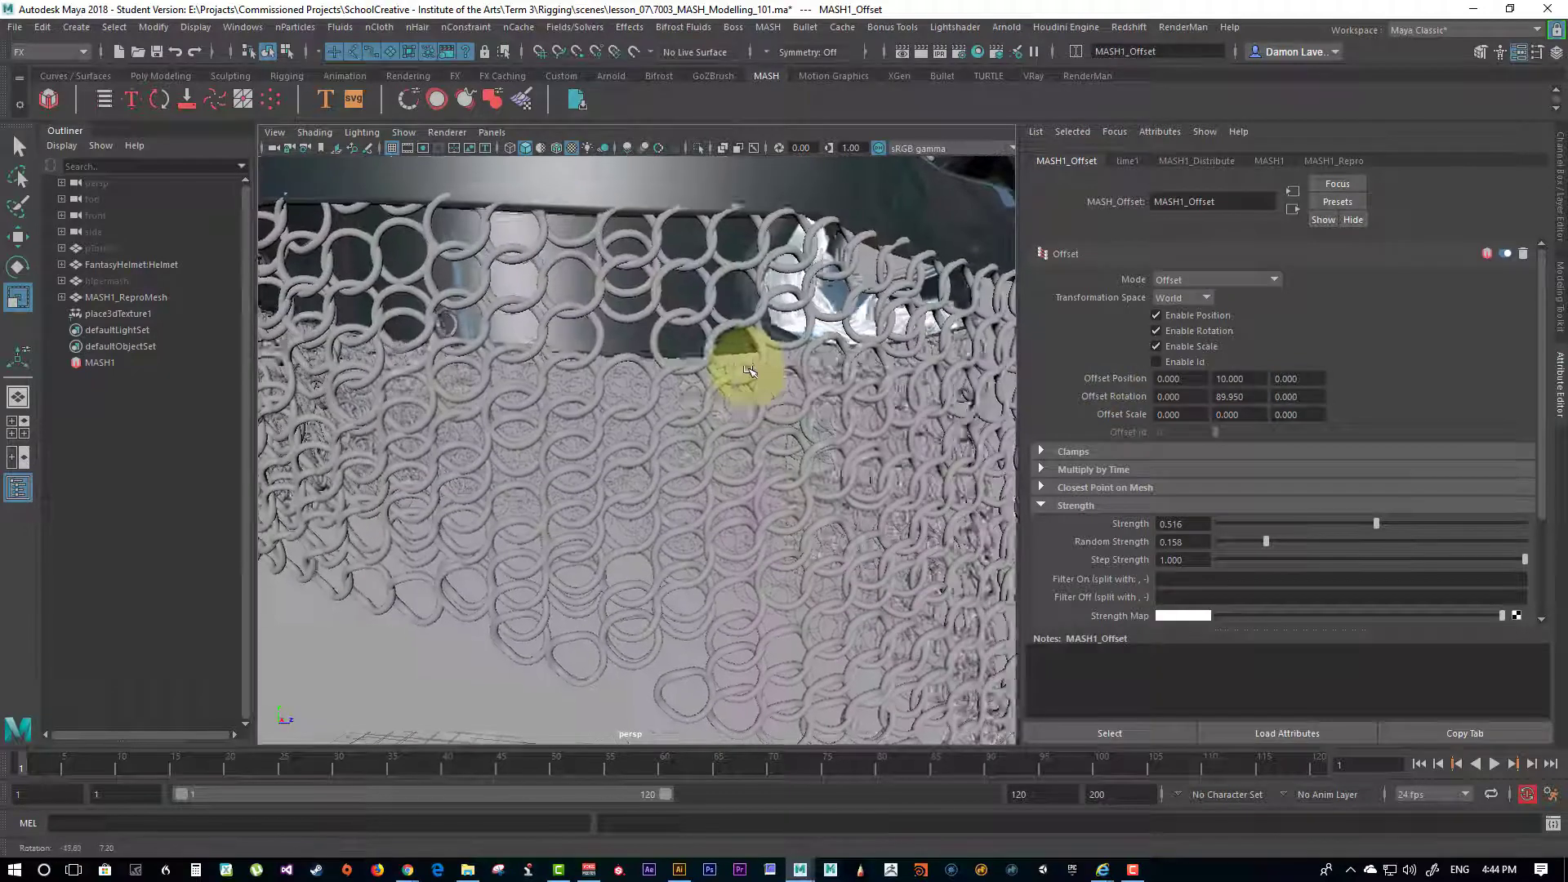
alt+right_drag(746, 367, 455, 262)
alt+drag(455, 262, 574, 435)
alt+right_drag(574, 435, 783, 515)
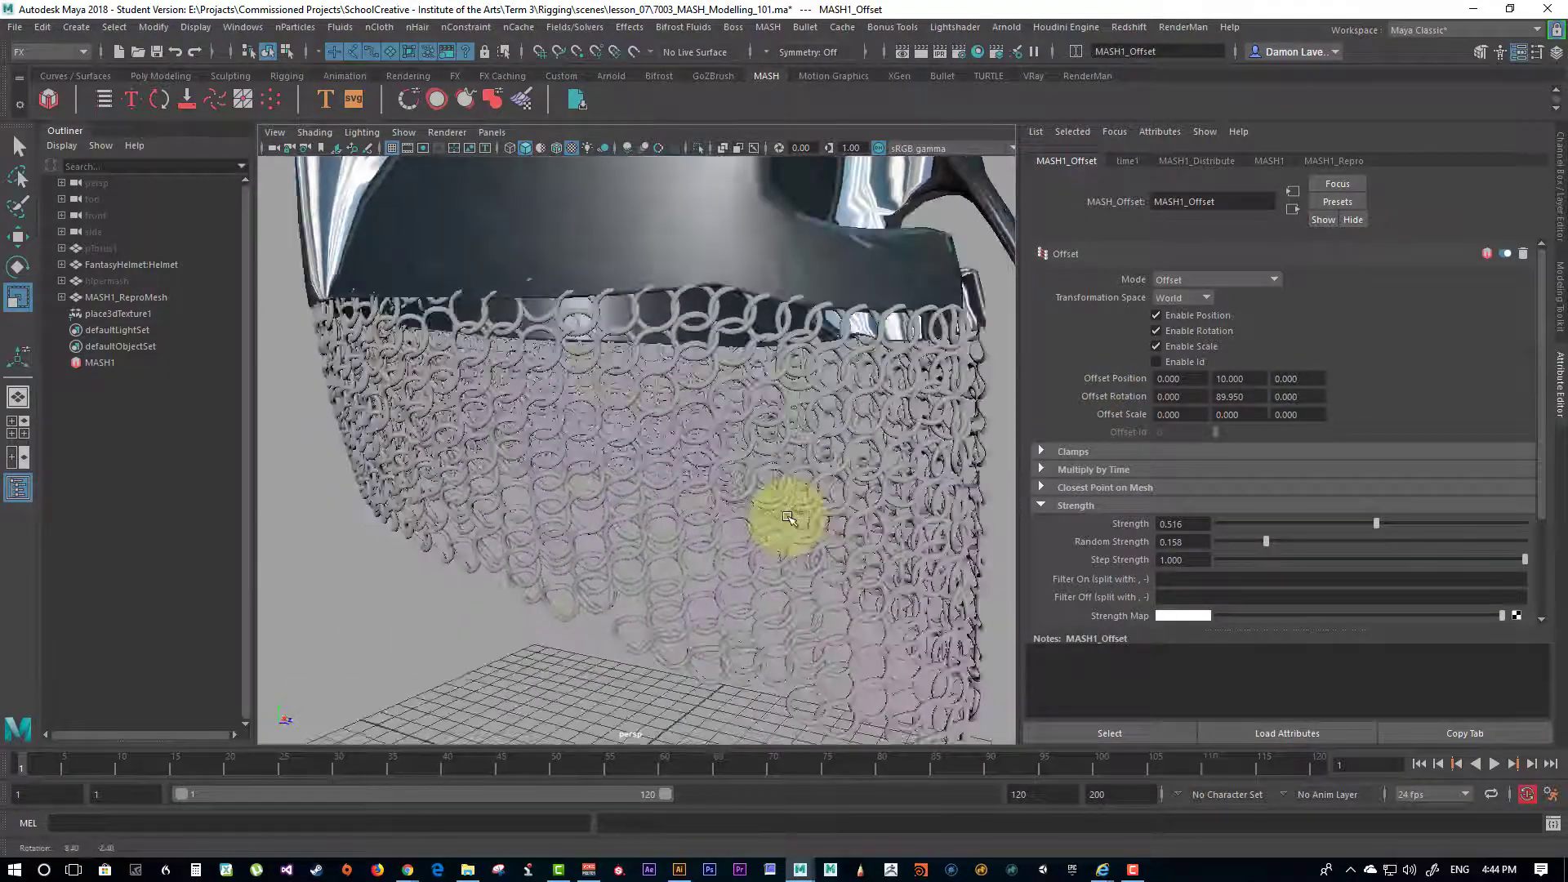
Step: Set the Offset node's Y Offset Position to 5
double_click(1233, 397)
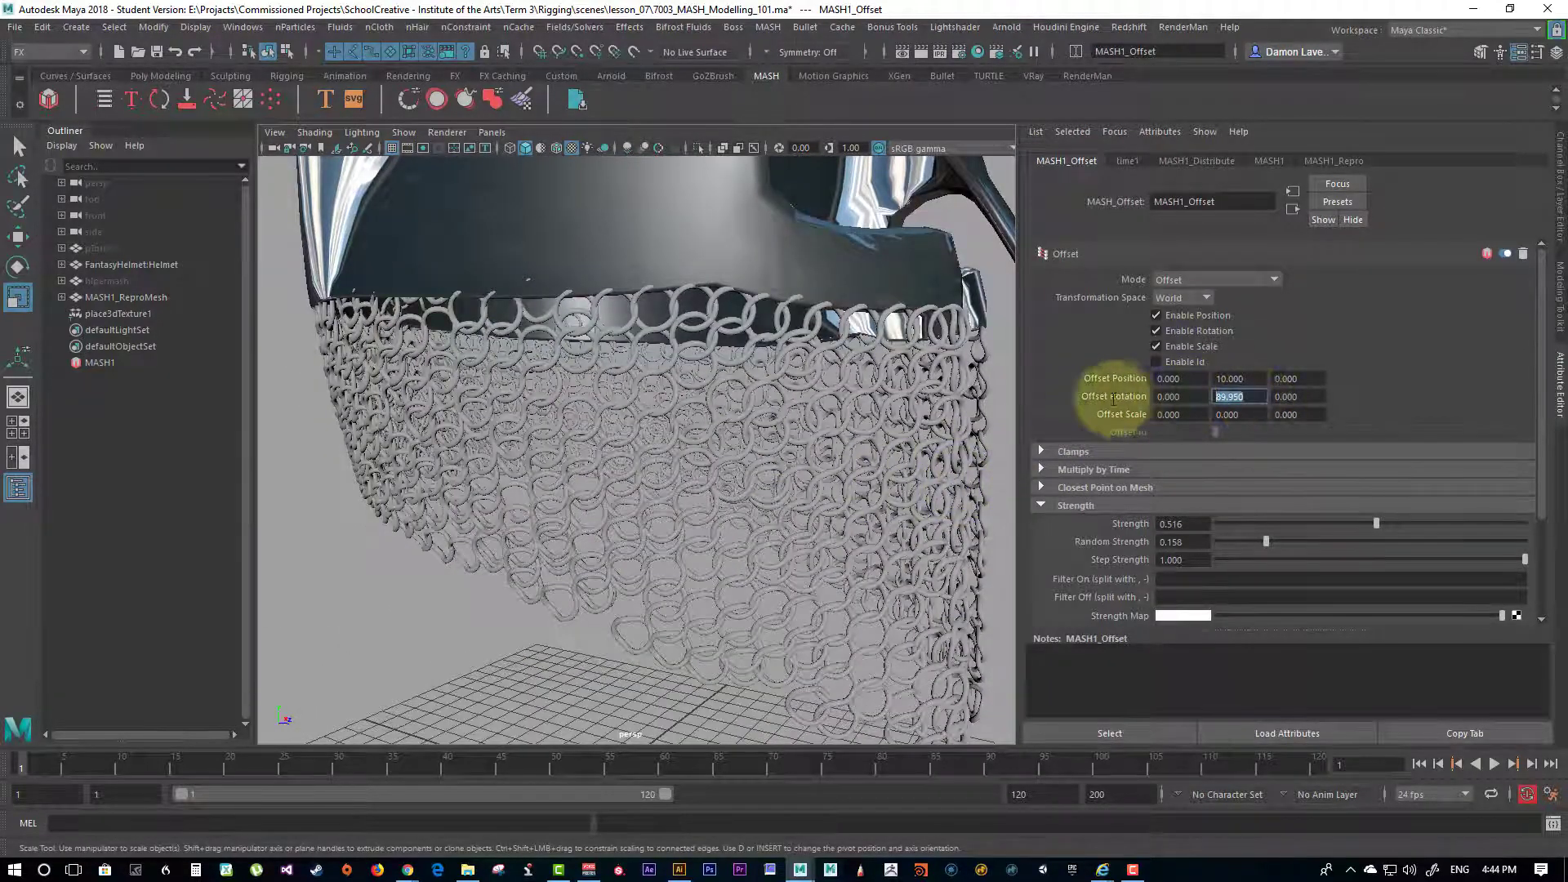
double_click(1241, 378)
text(5)
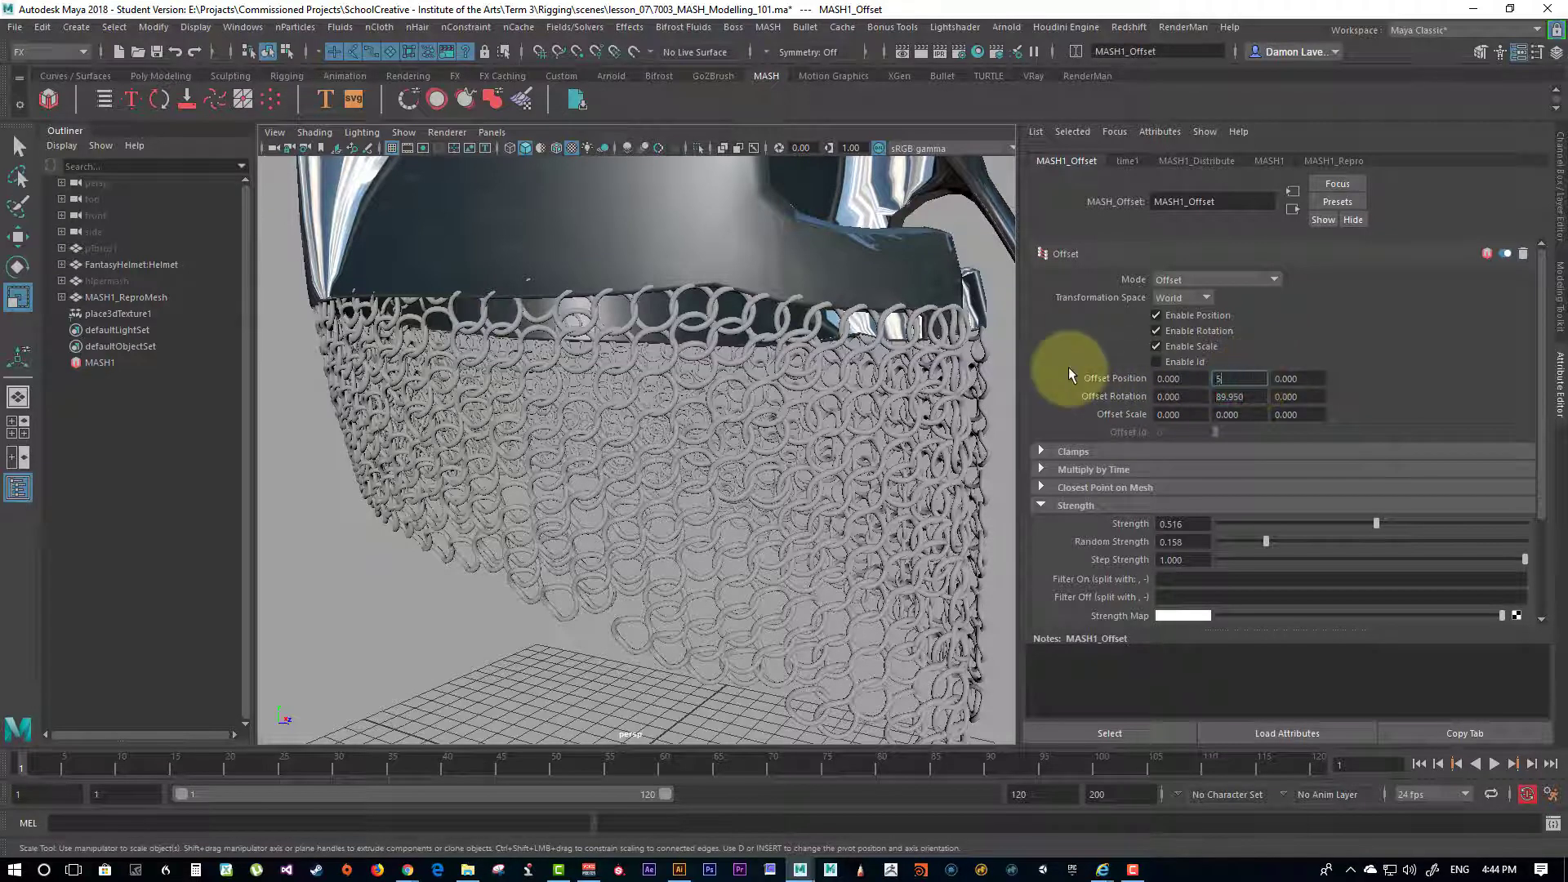
key(Return)
alt+right_drag(728, 455, 920, 465)
Step: Set the Y Offset Rotation to 12 and inspect the chainmail around the helmet
double_click(1253, 398)
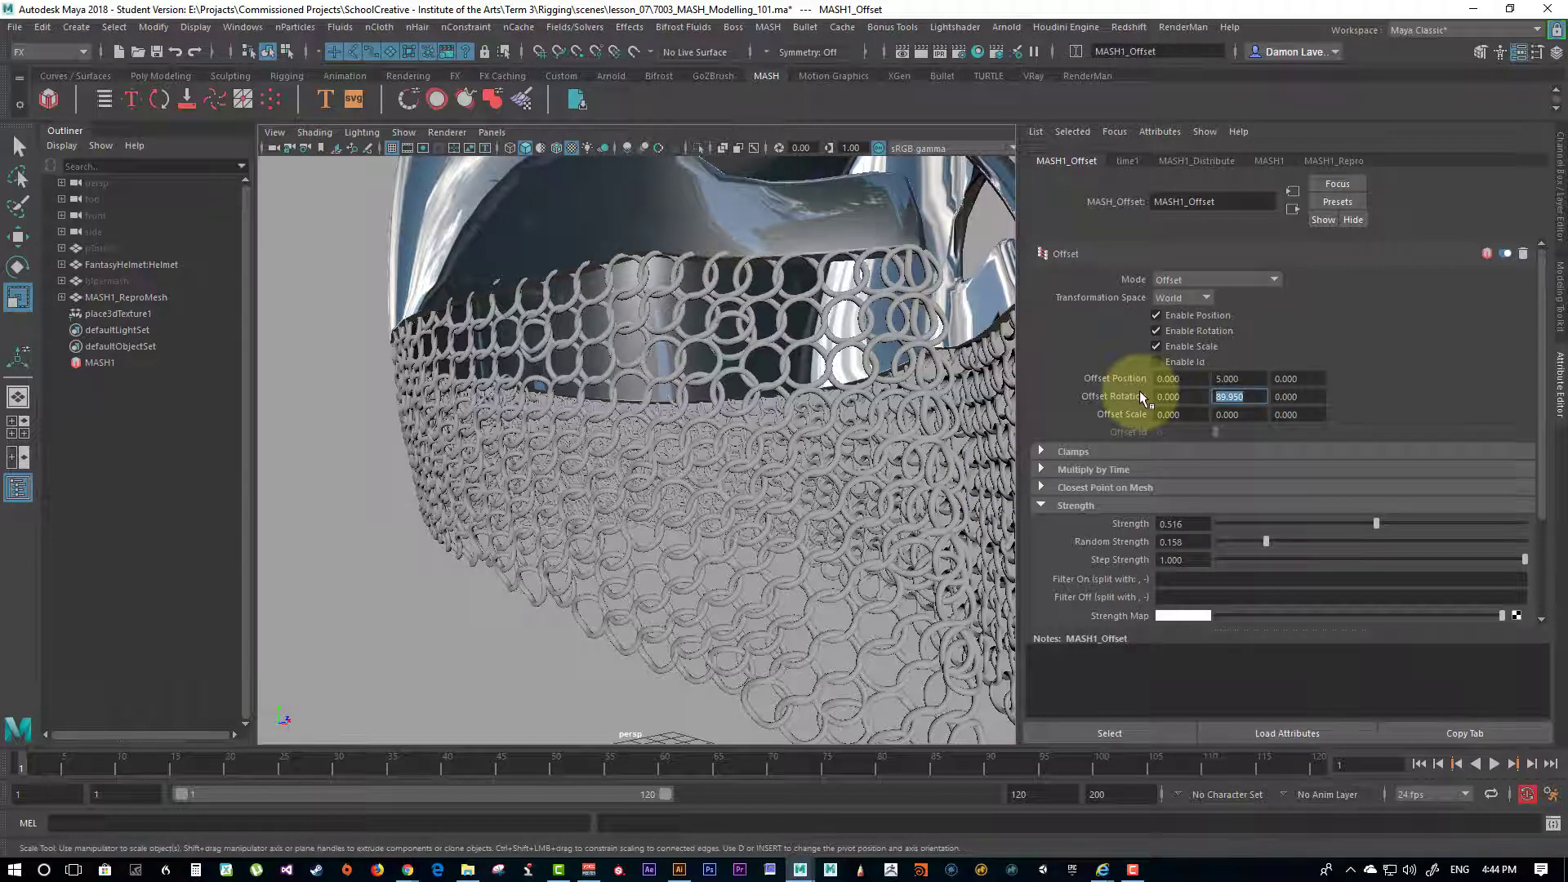
text(12)
key(Return)
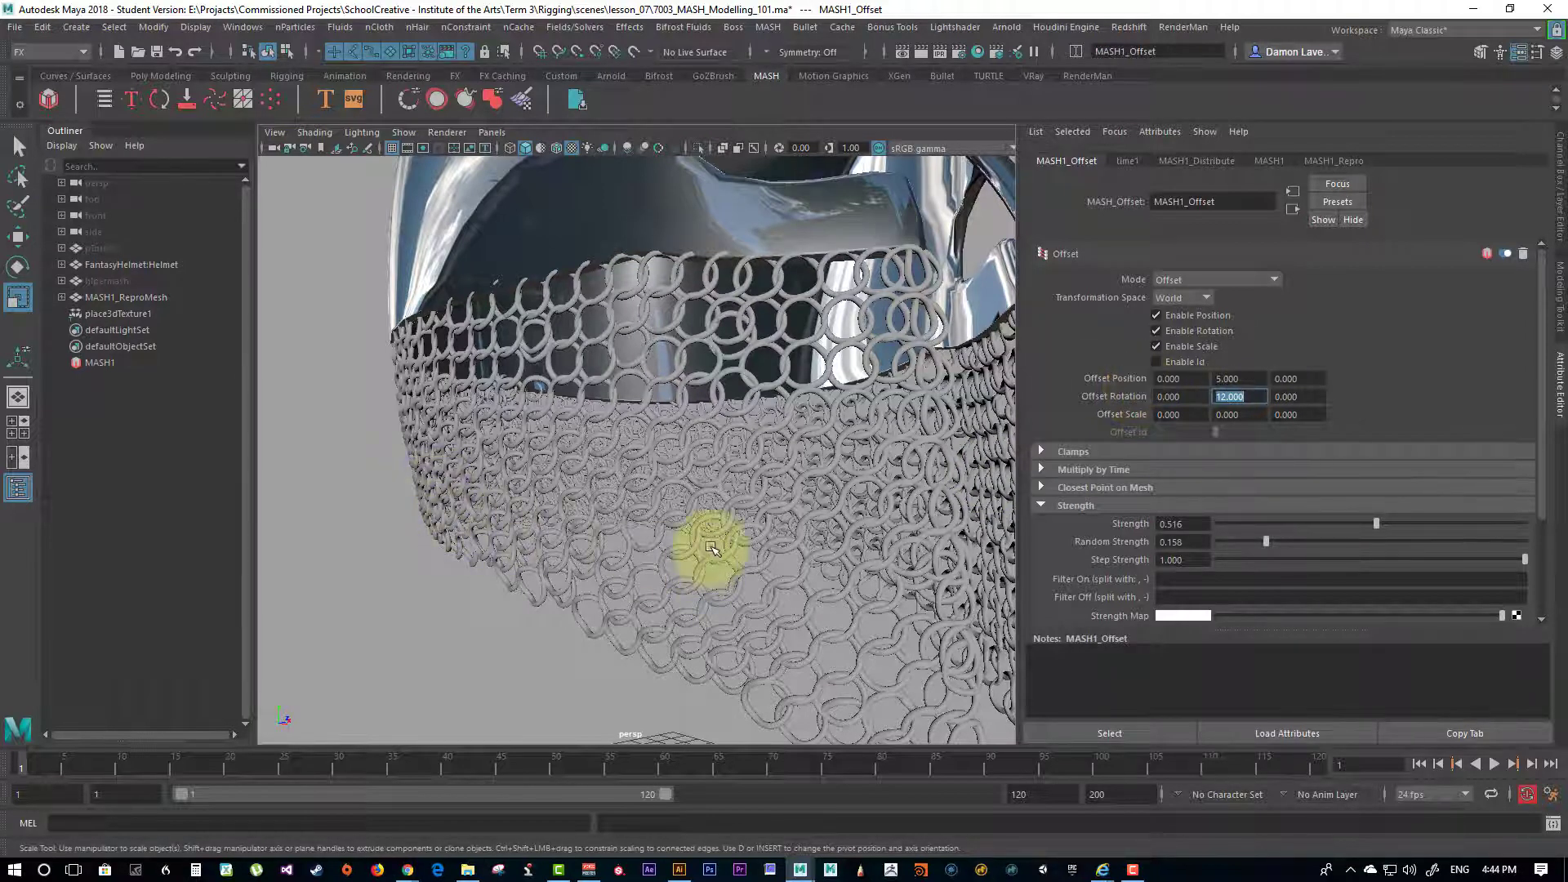
alt+right_drag(712, 547, 413, 454)
mouse_move(413, 455)
alt+mouse_down()
mouse_move(458, 465)
mouse_move(444, 458)
alt+mouse_up()
alt+right_drag(444, 458, 675, 497)
alt+drag(676, 497, 812, 490)
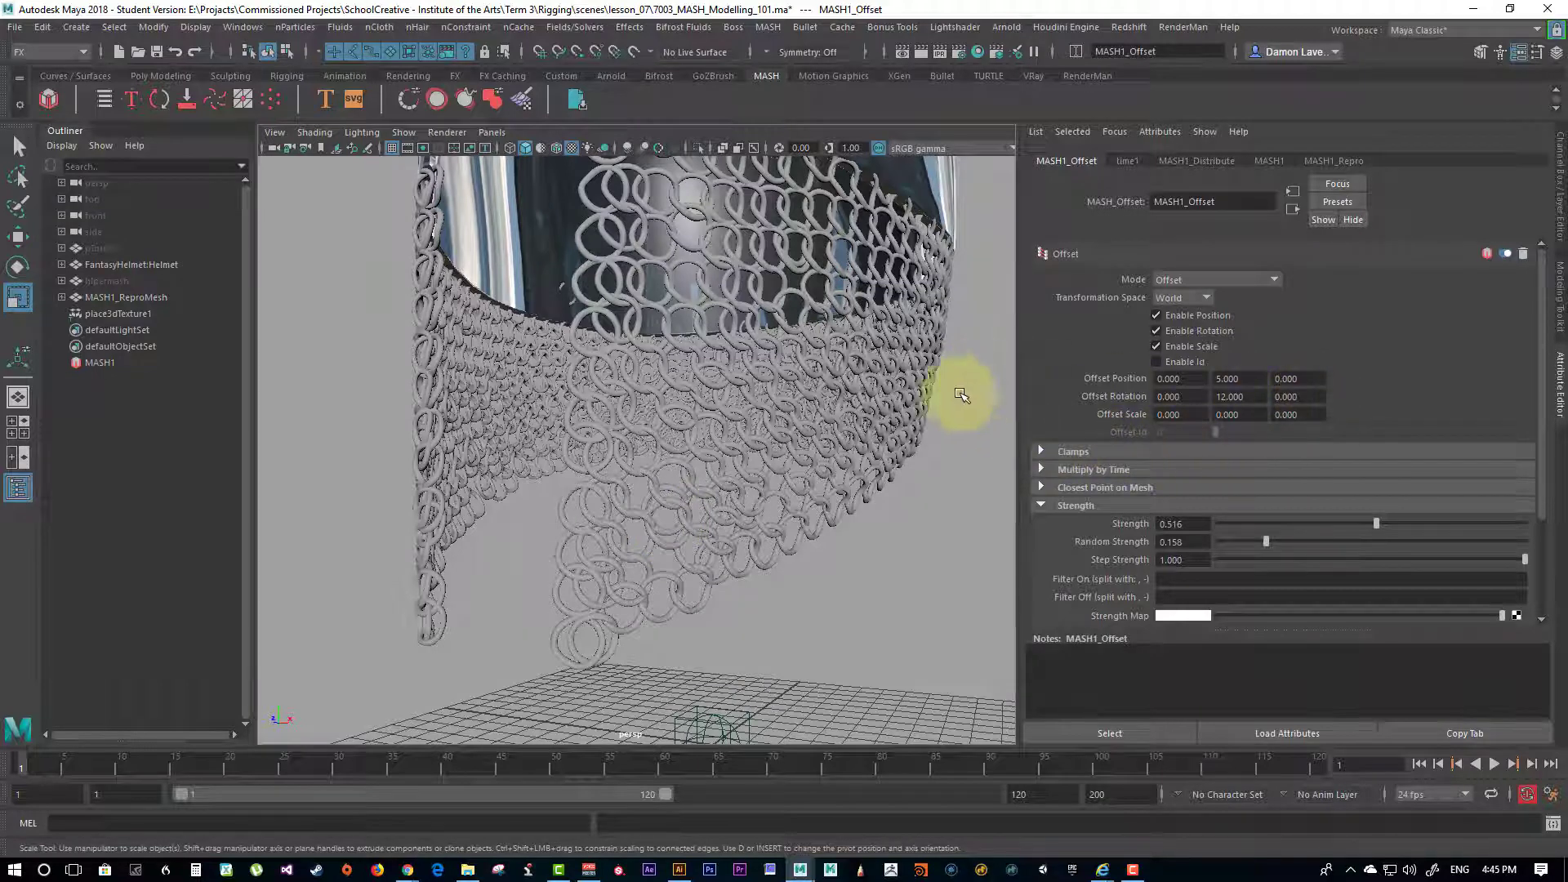
alt+drag(961, 395, 1143, 433)
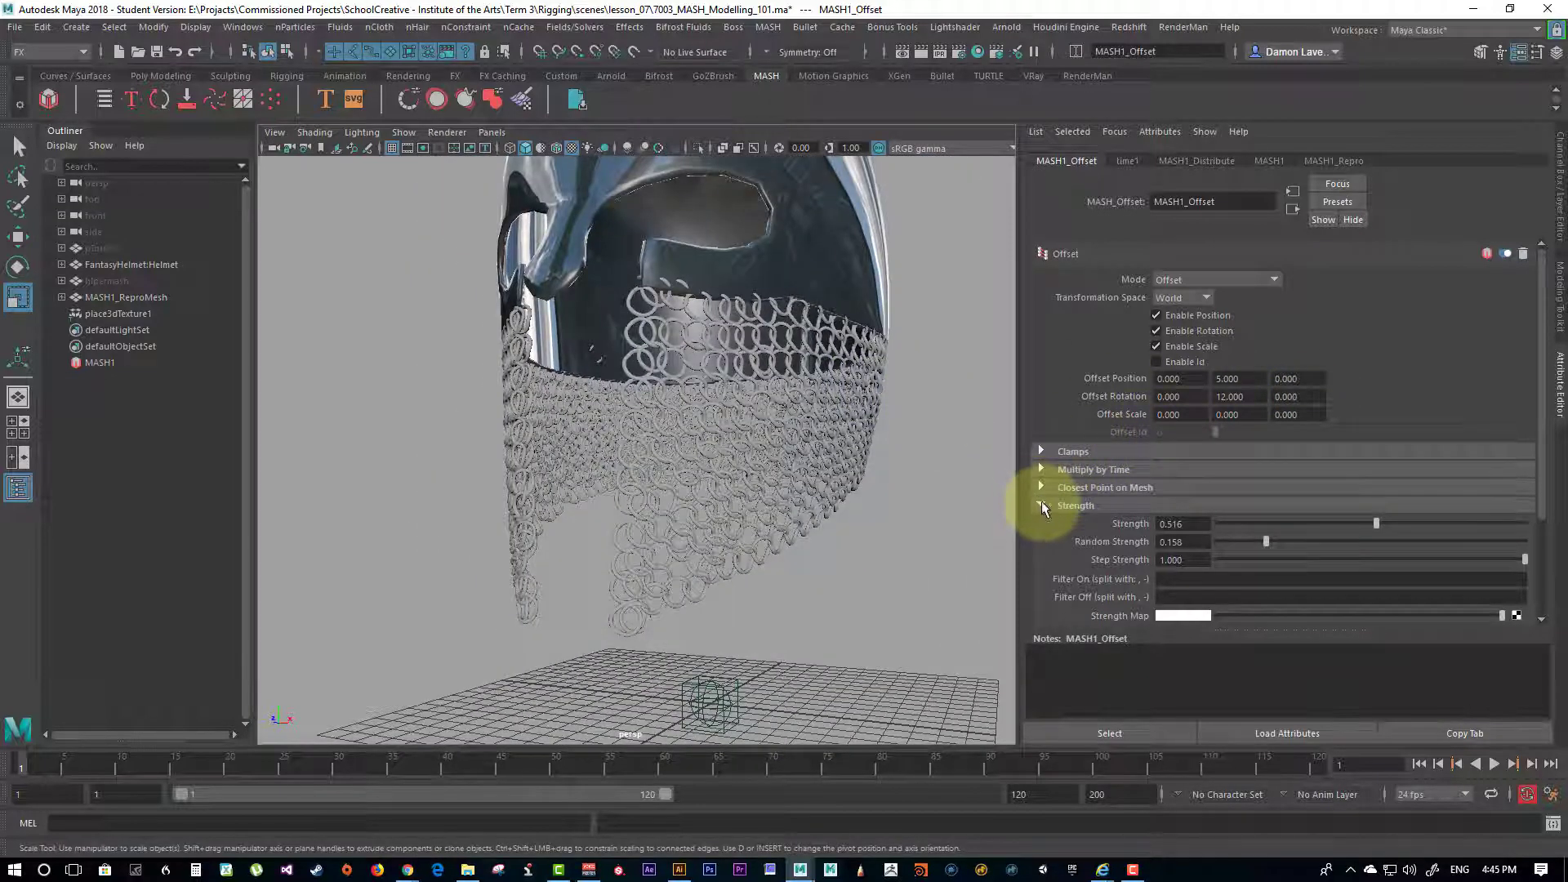
Step: Try the Low Clamp option of the Offset node on the chainmail and turn it off again
click(1044, 468)
click(1044, 465)
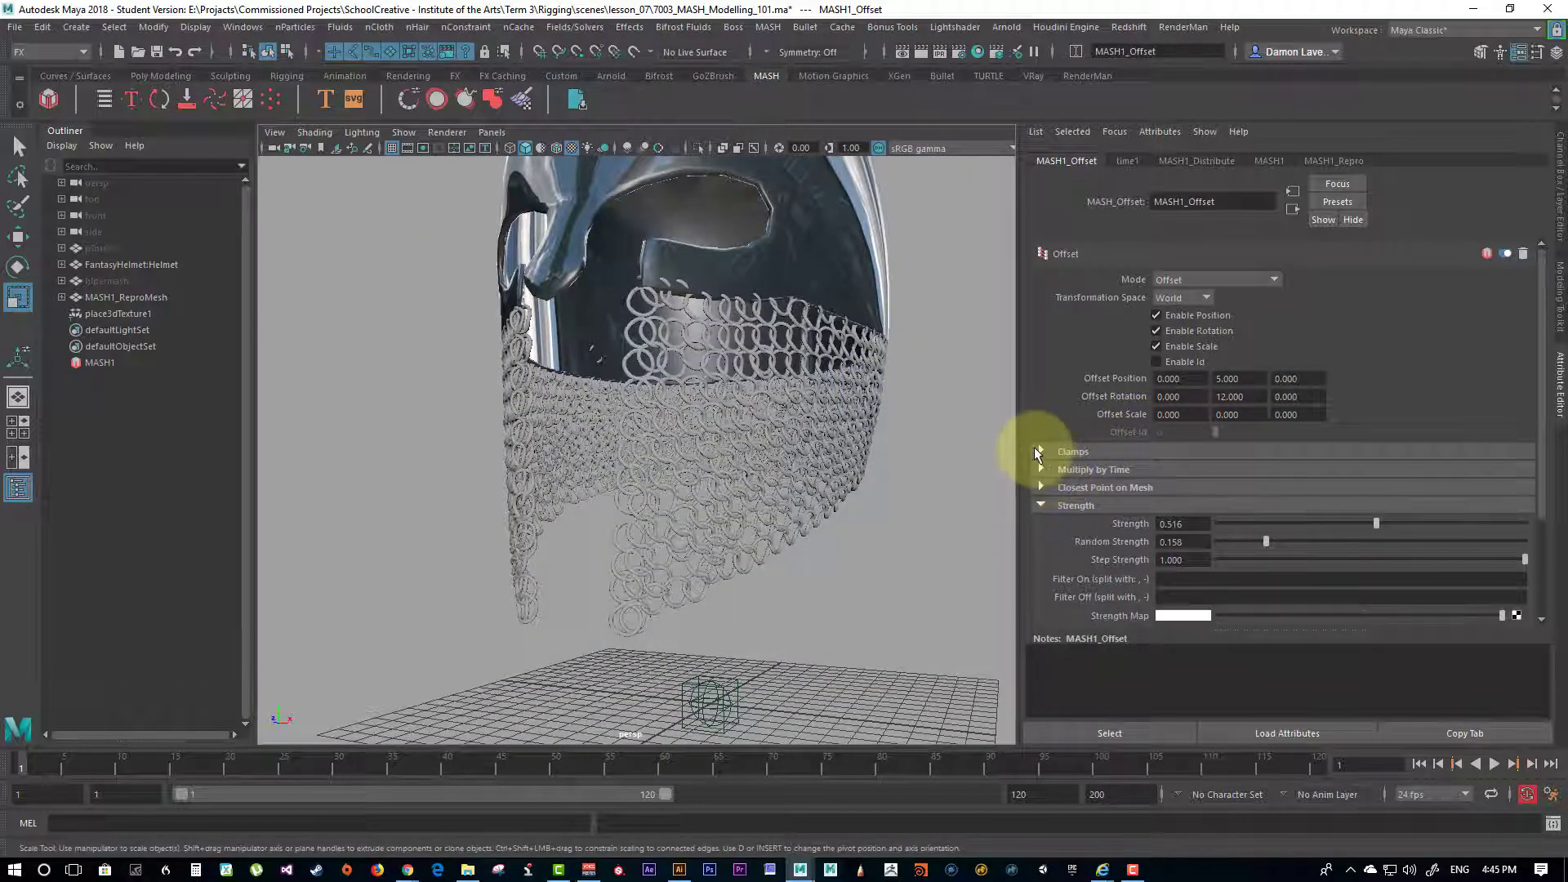
click(1038, 449)
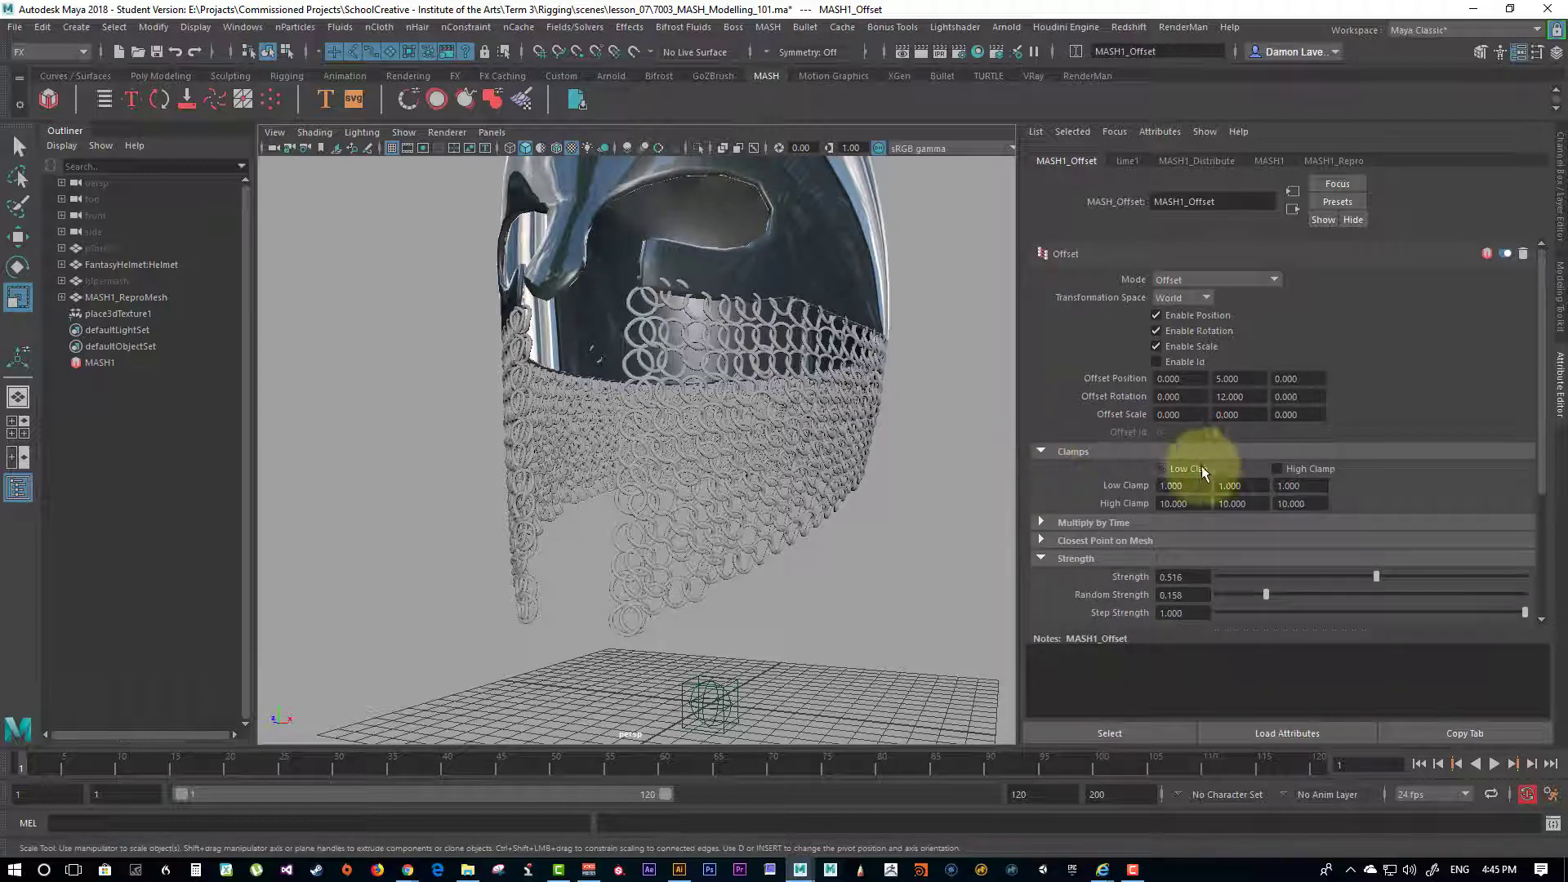
click(1161, 470)
click(1161, 470)
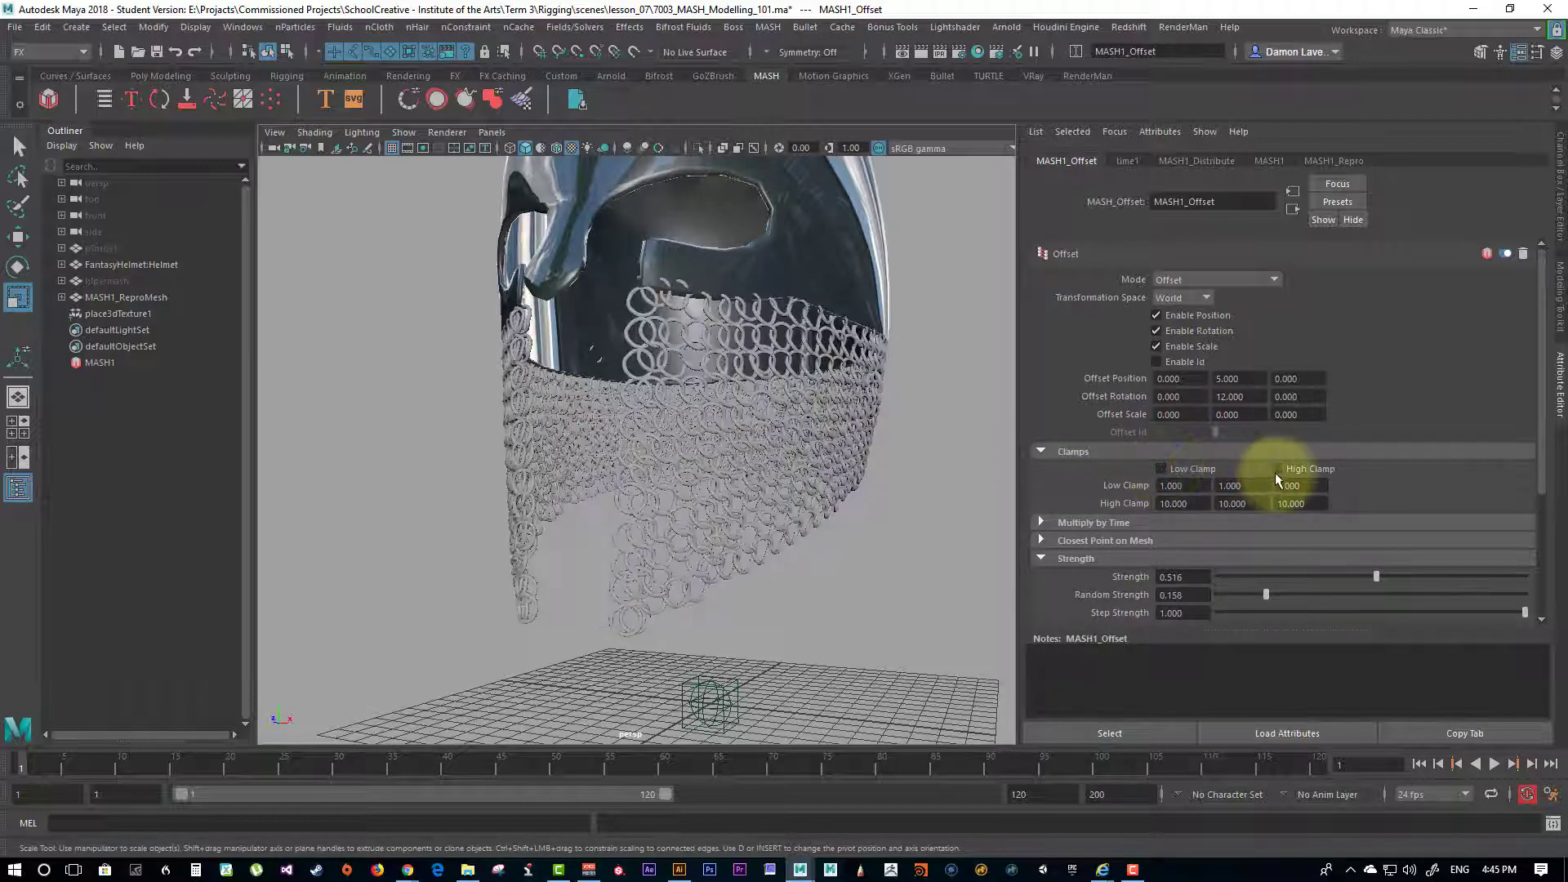
click(1172, 472)
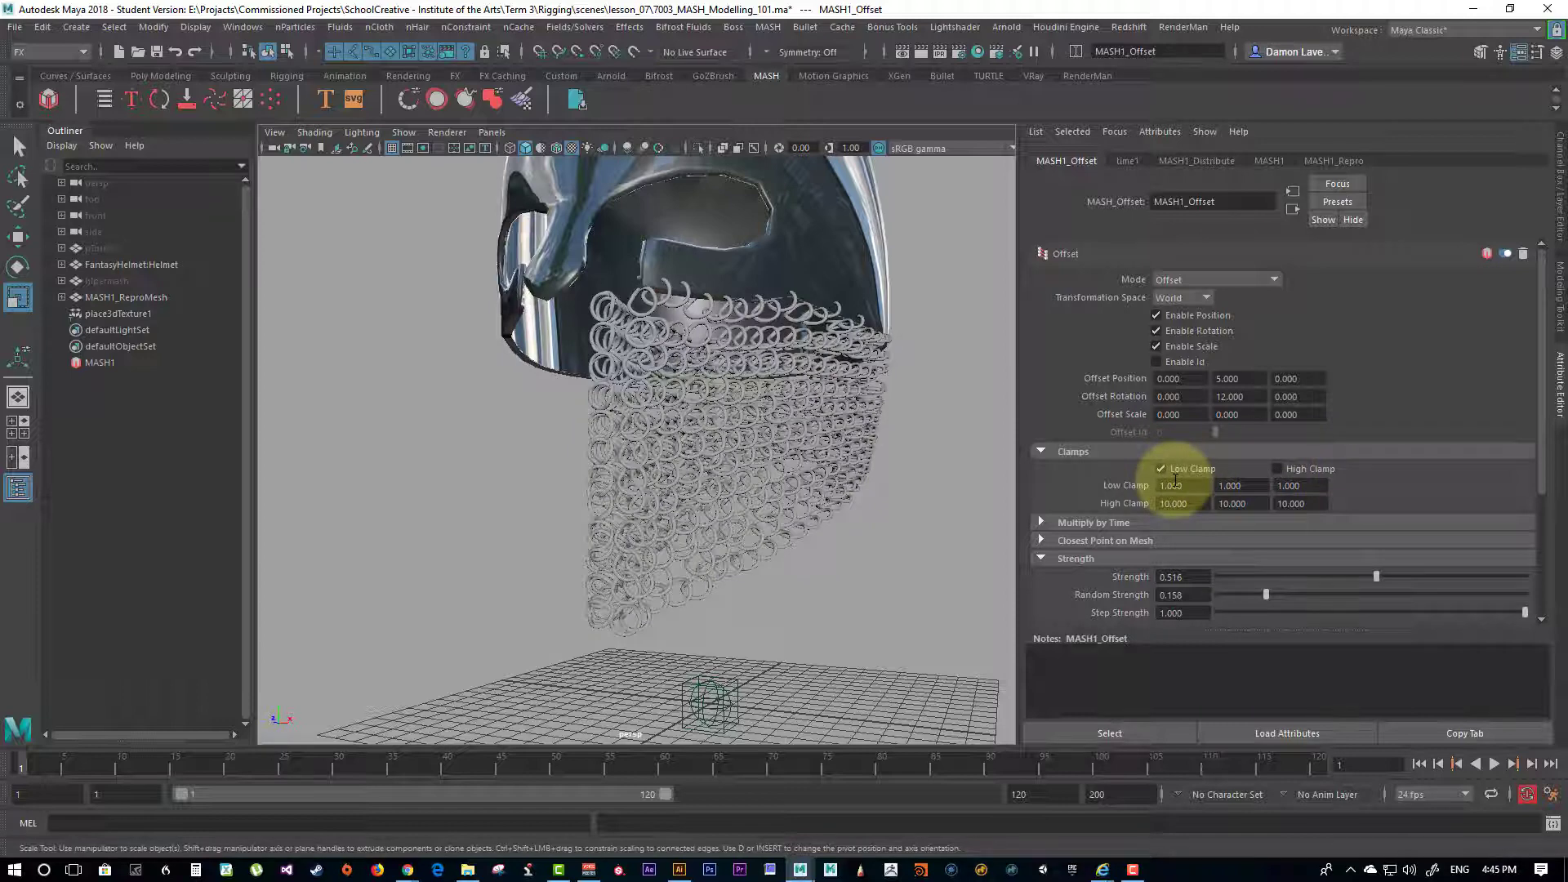
alt+drag(787, 455, 1011, 477)
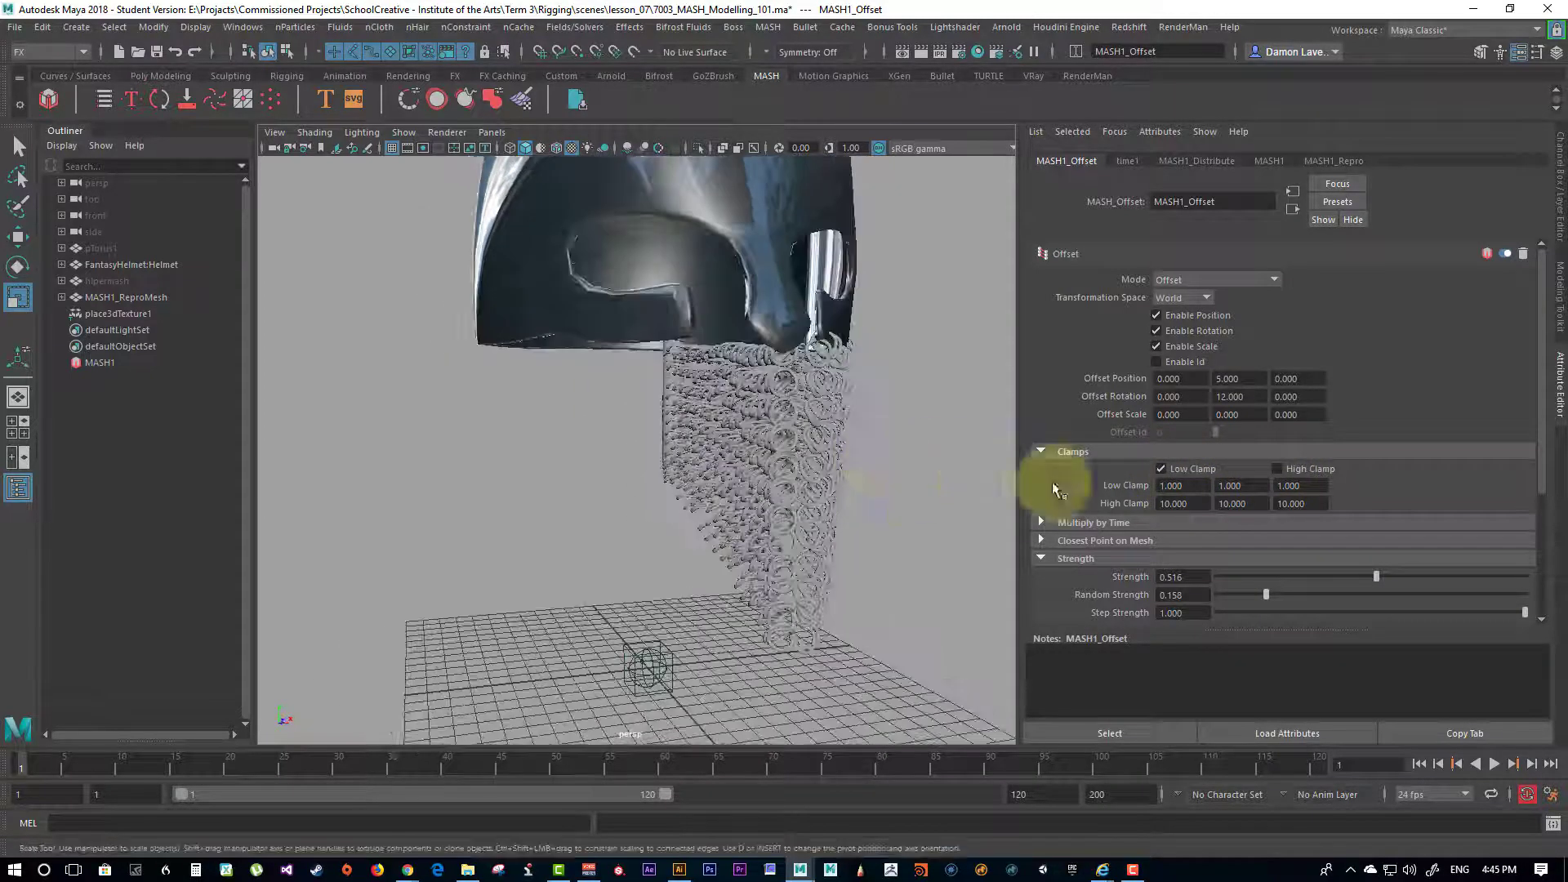
click(1157, 468)
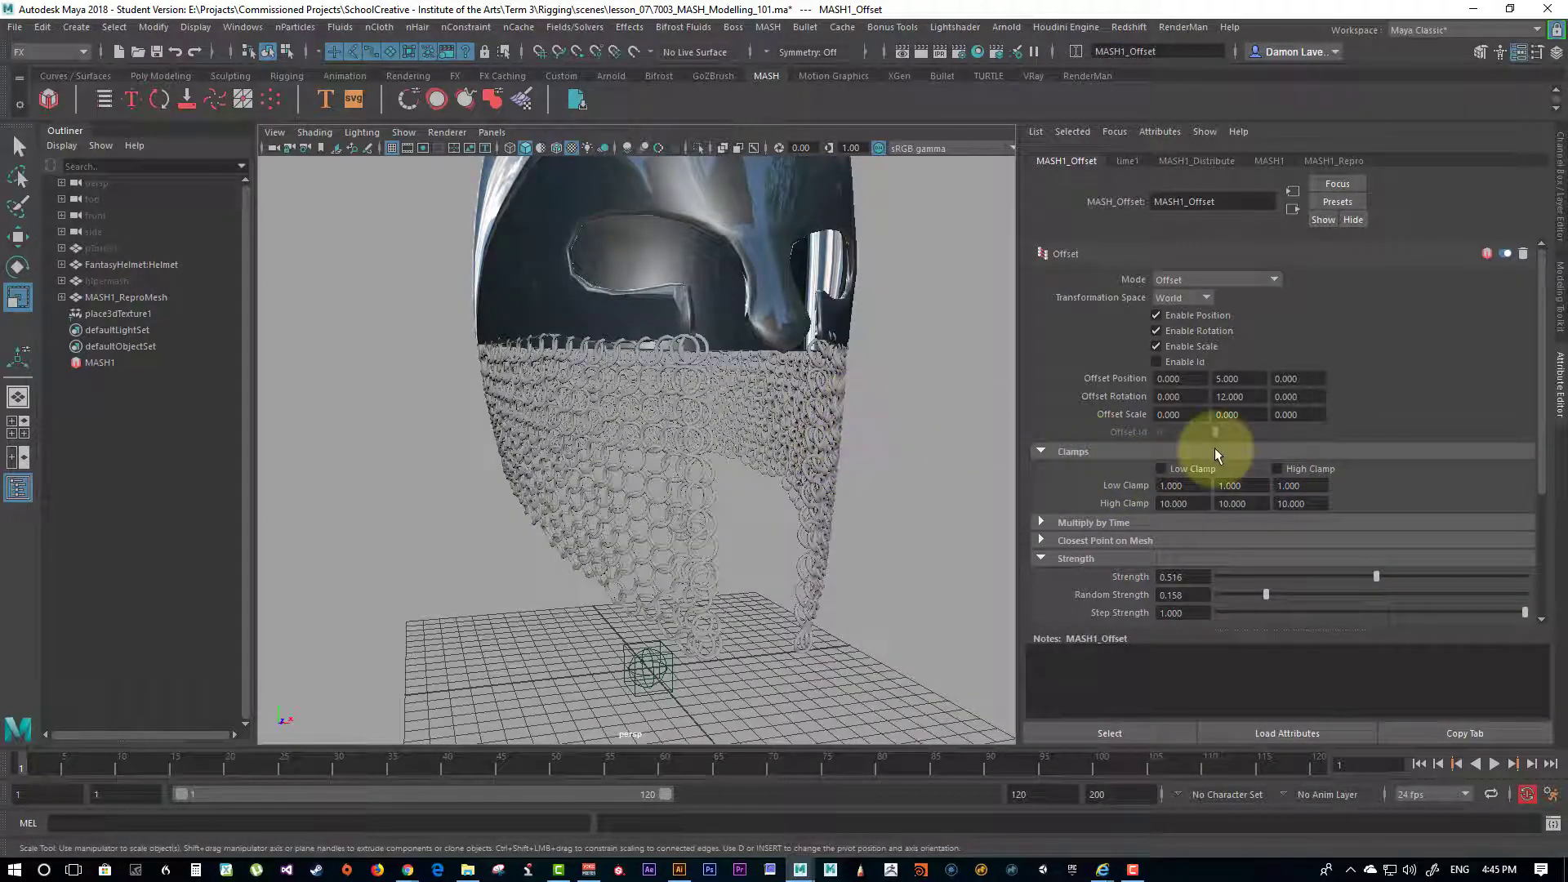
Step: Toggle Enable Position off and on, and turn off Enable Rotation for the Offset node
click(1158, 315)
click(1157, 315)
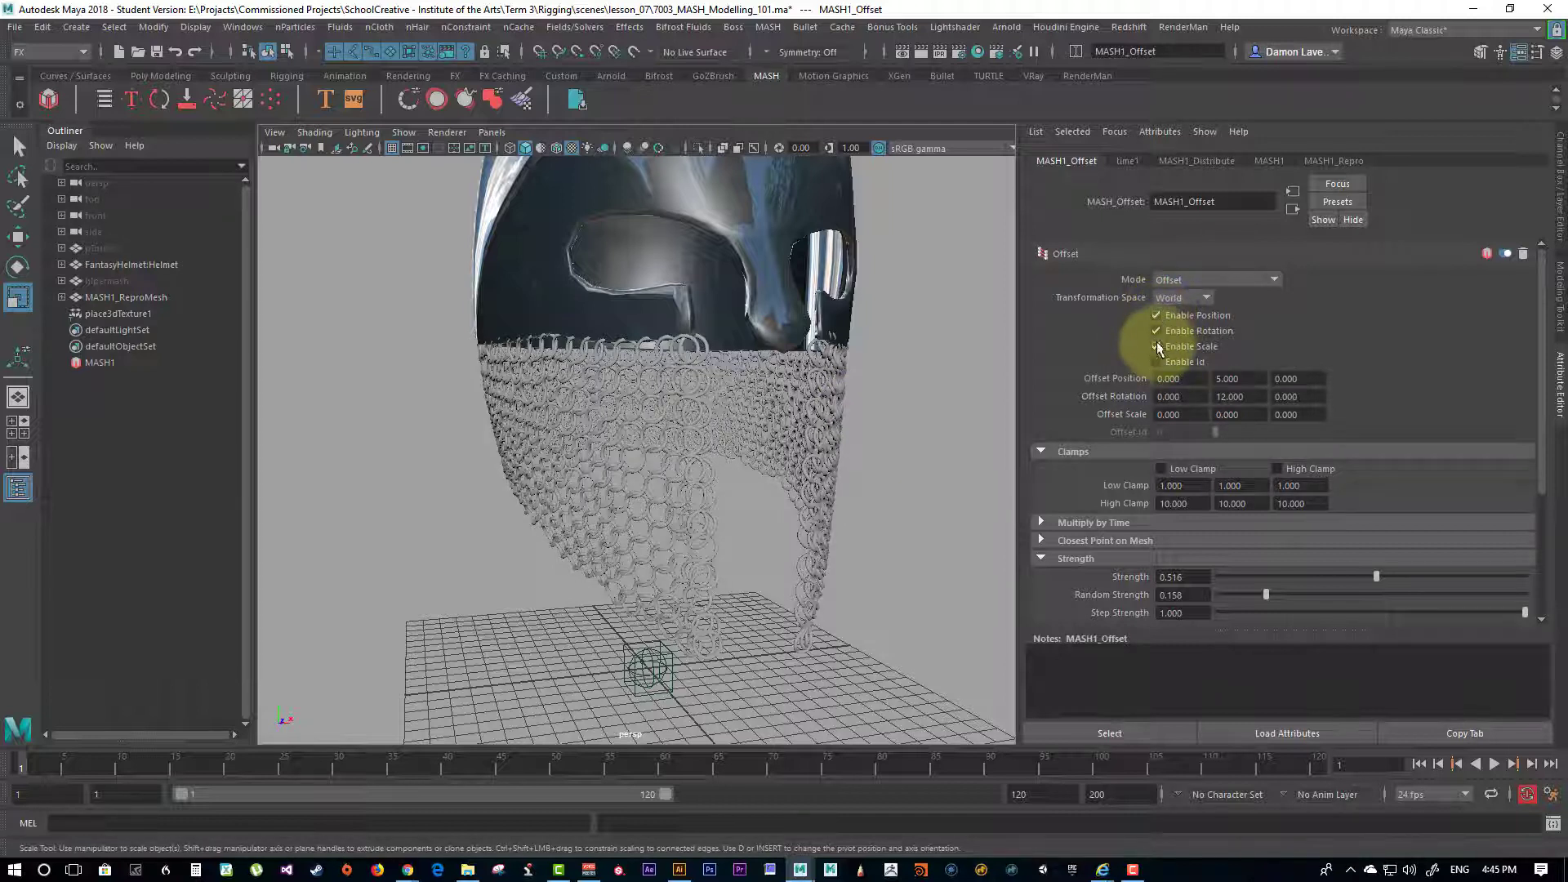
click(1156, 331)
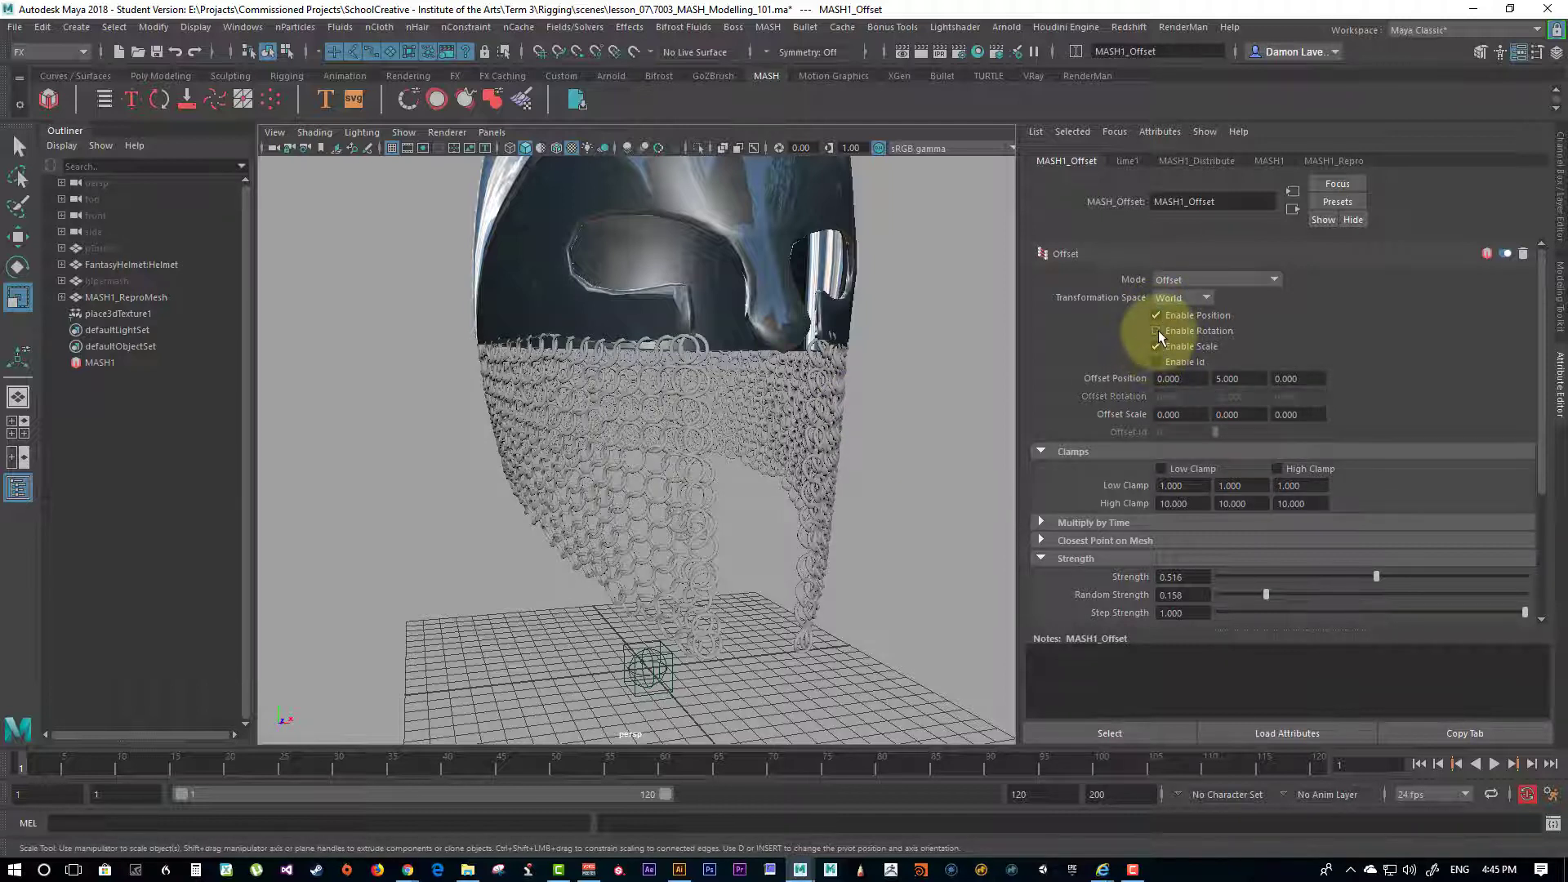
alt+drag(823, 367, 1277, 409)
Step: Try an X Offset Scale of 50 on the links and reset it to 0
double_click(1170, 412)
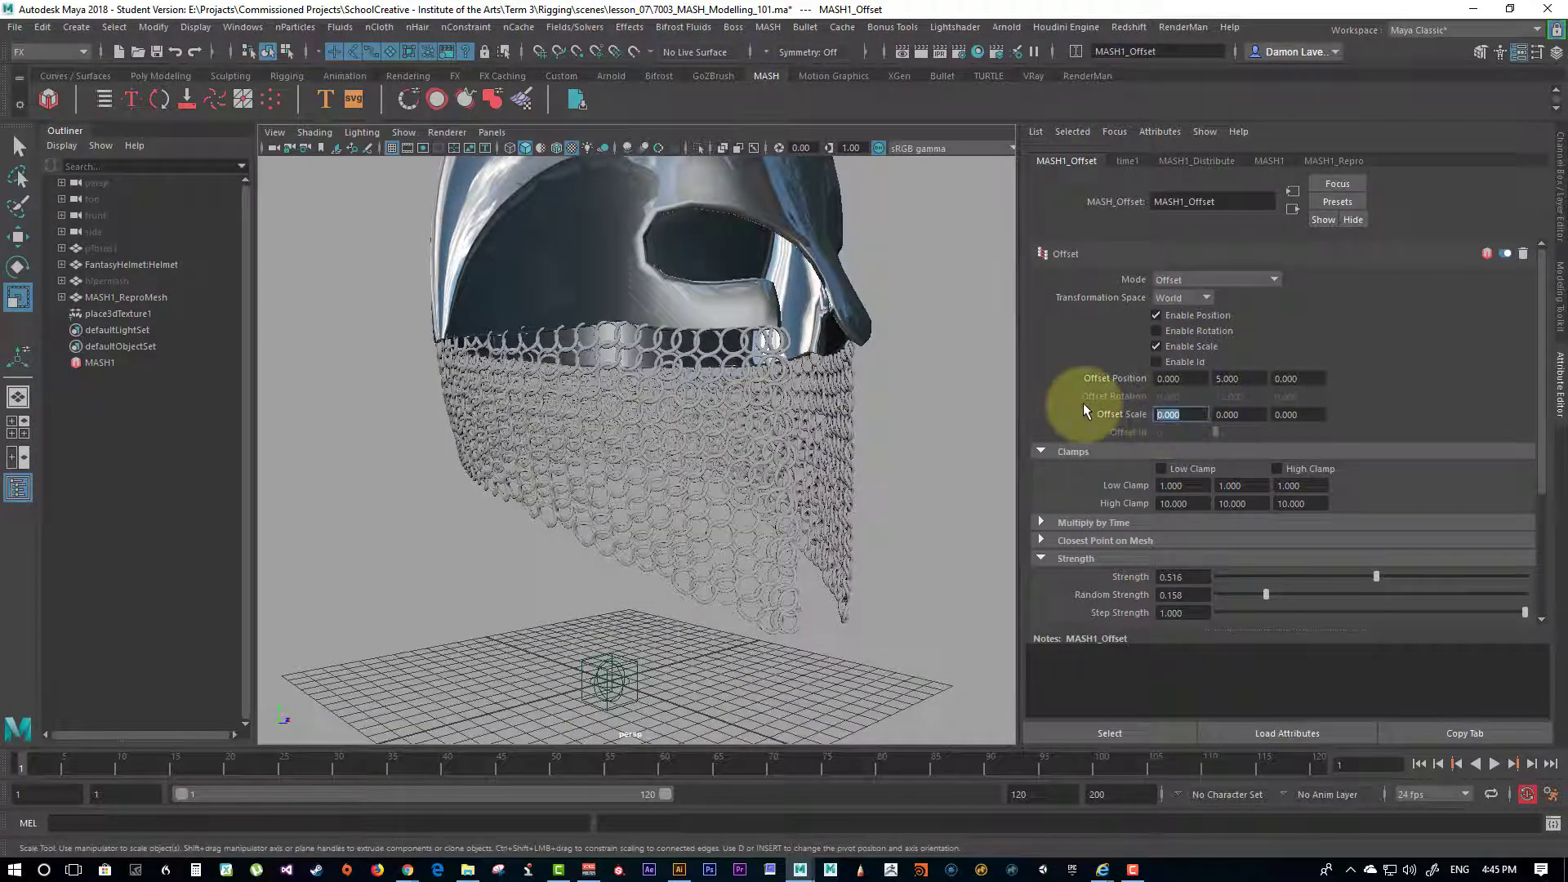
text(50)
key(Return)
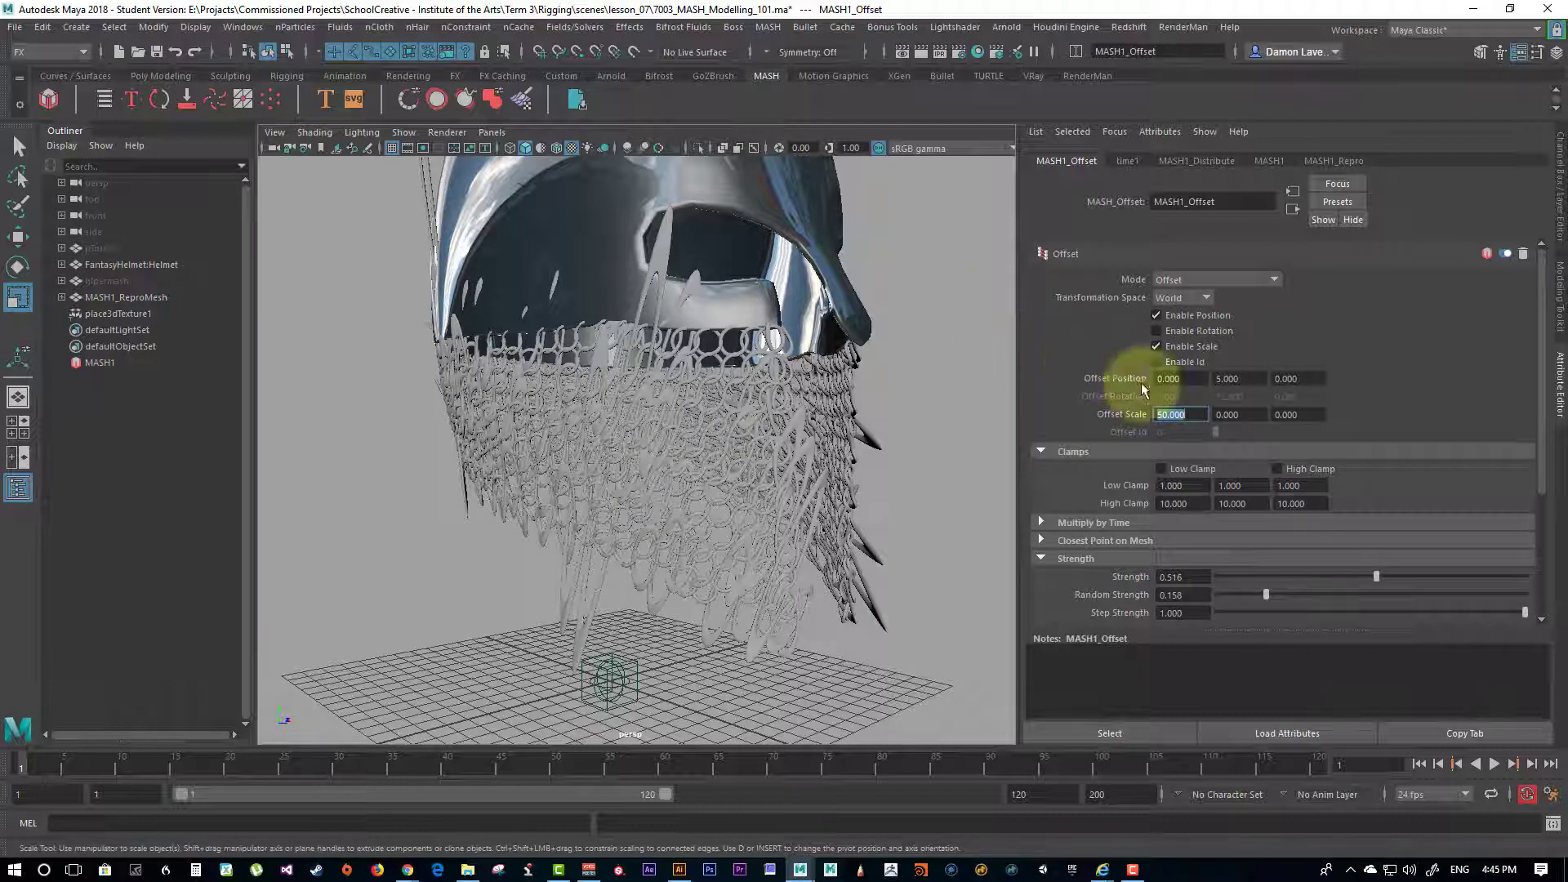
text(0)
key(Return)
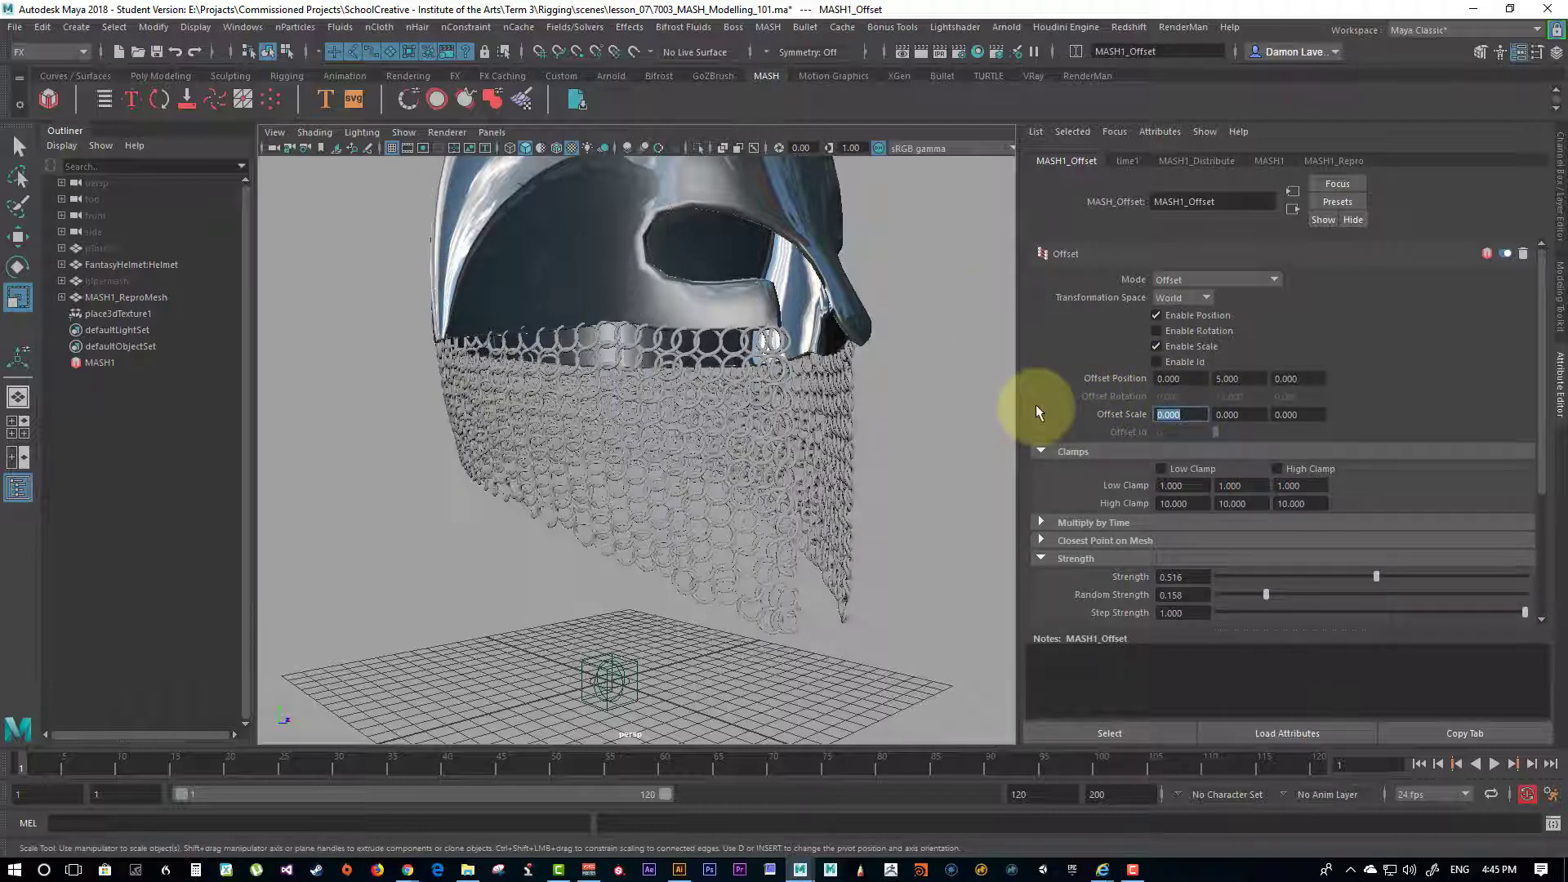
Step: Inspect the chainmail around the helmet and open the MASH Editor, placing it beside the model
alt+drag(885, 368, 944, 297)
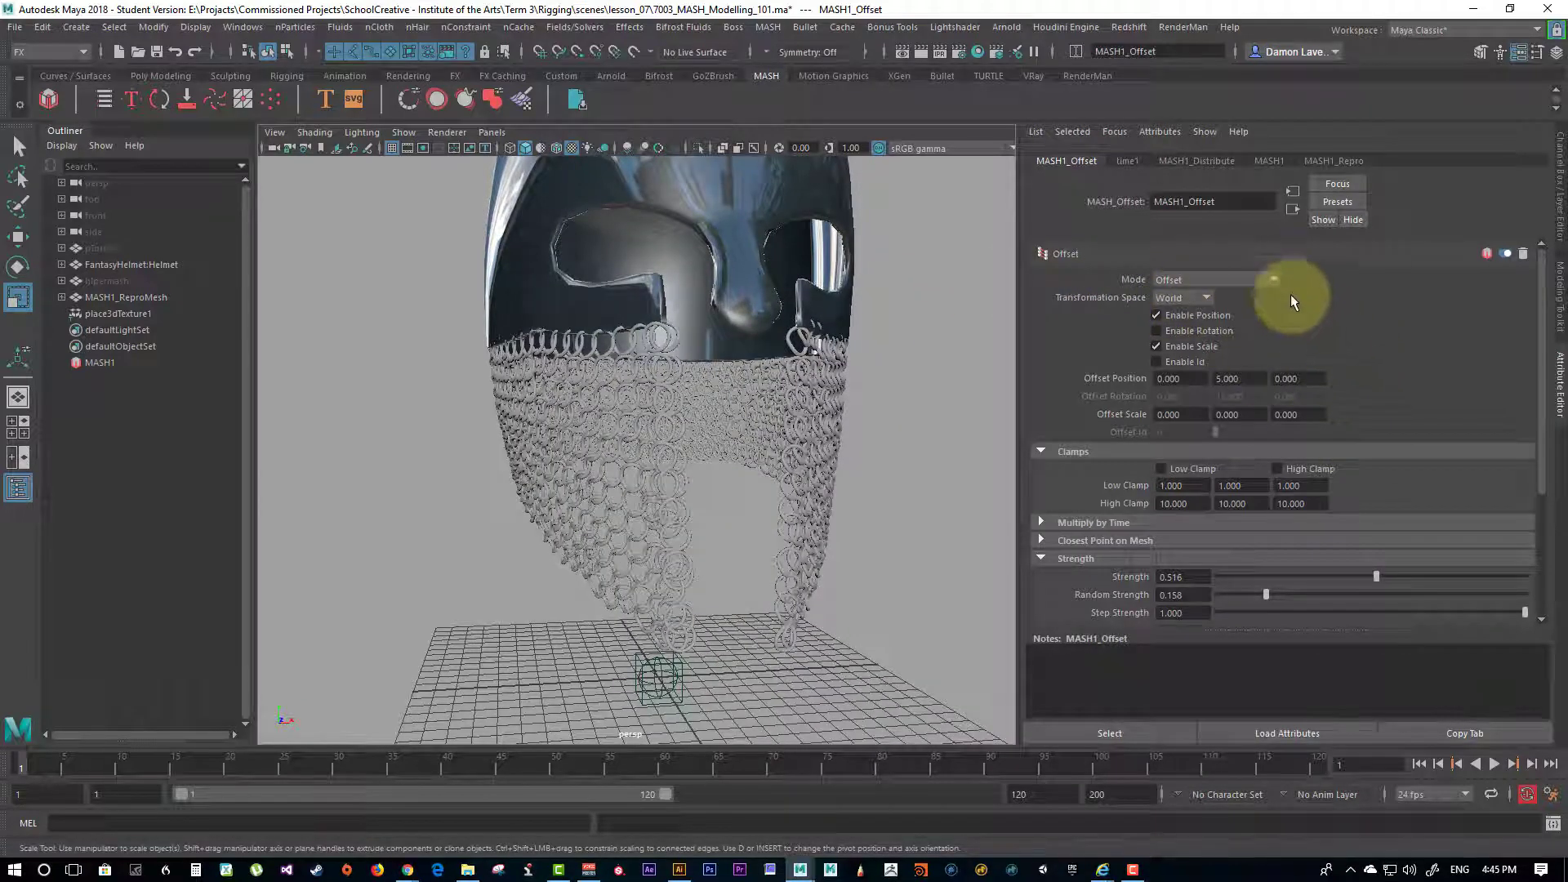
scroll(1291, 297, down, 4)
scroll(1291, 297, up, 4)
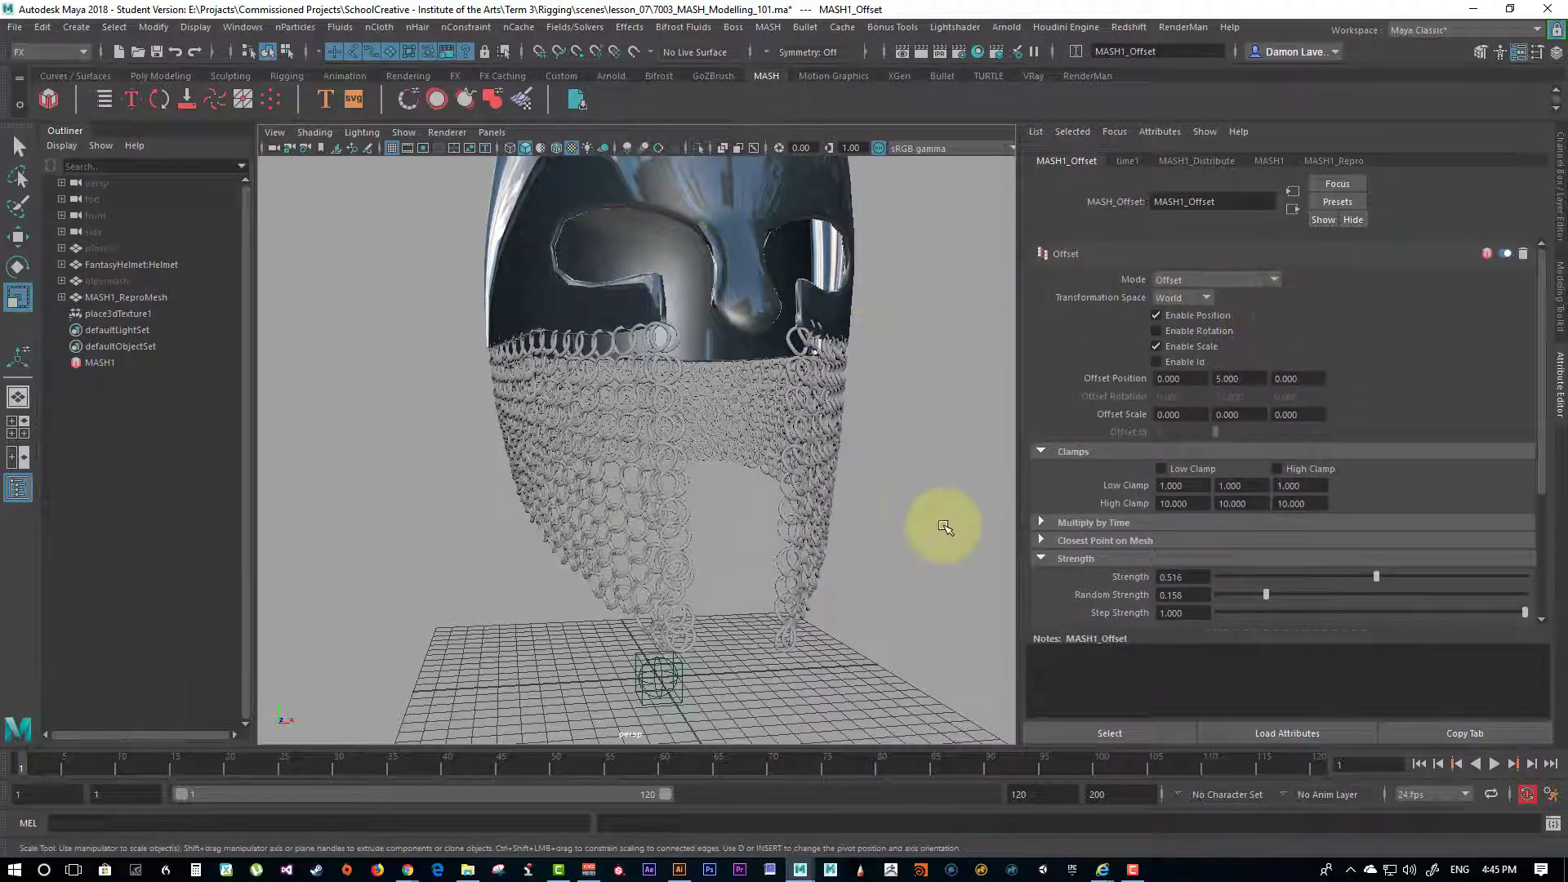
alt+drag(874, 449, 909, 516)
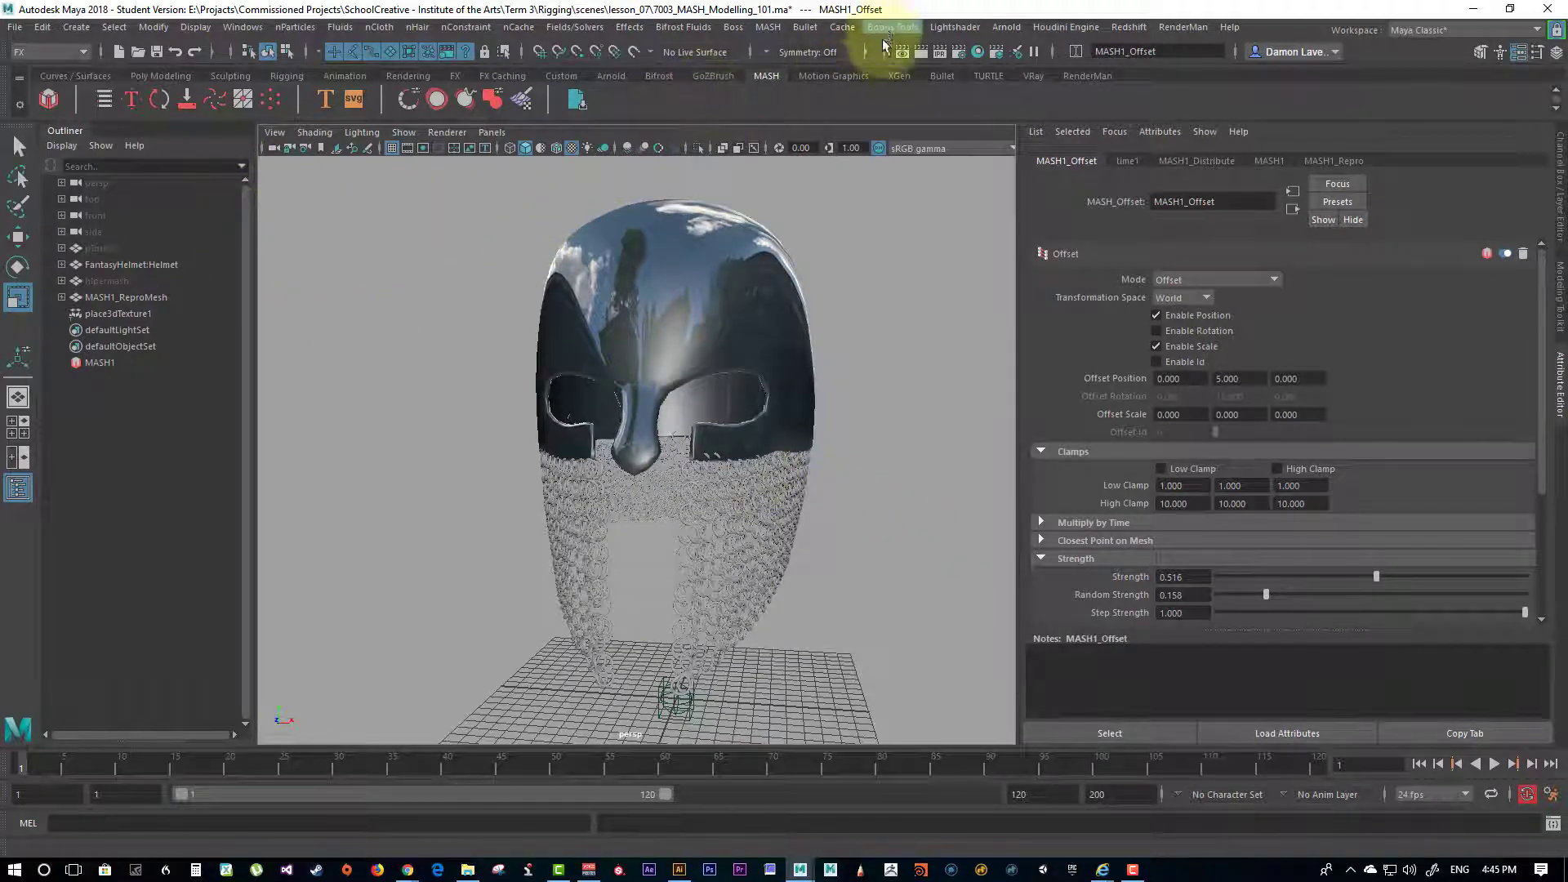
click(767, 27)
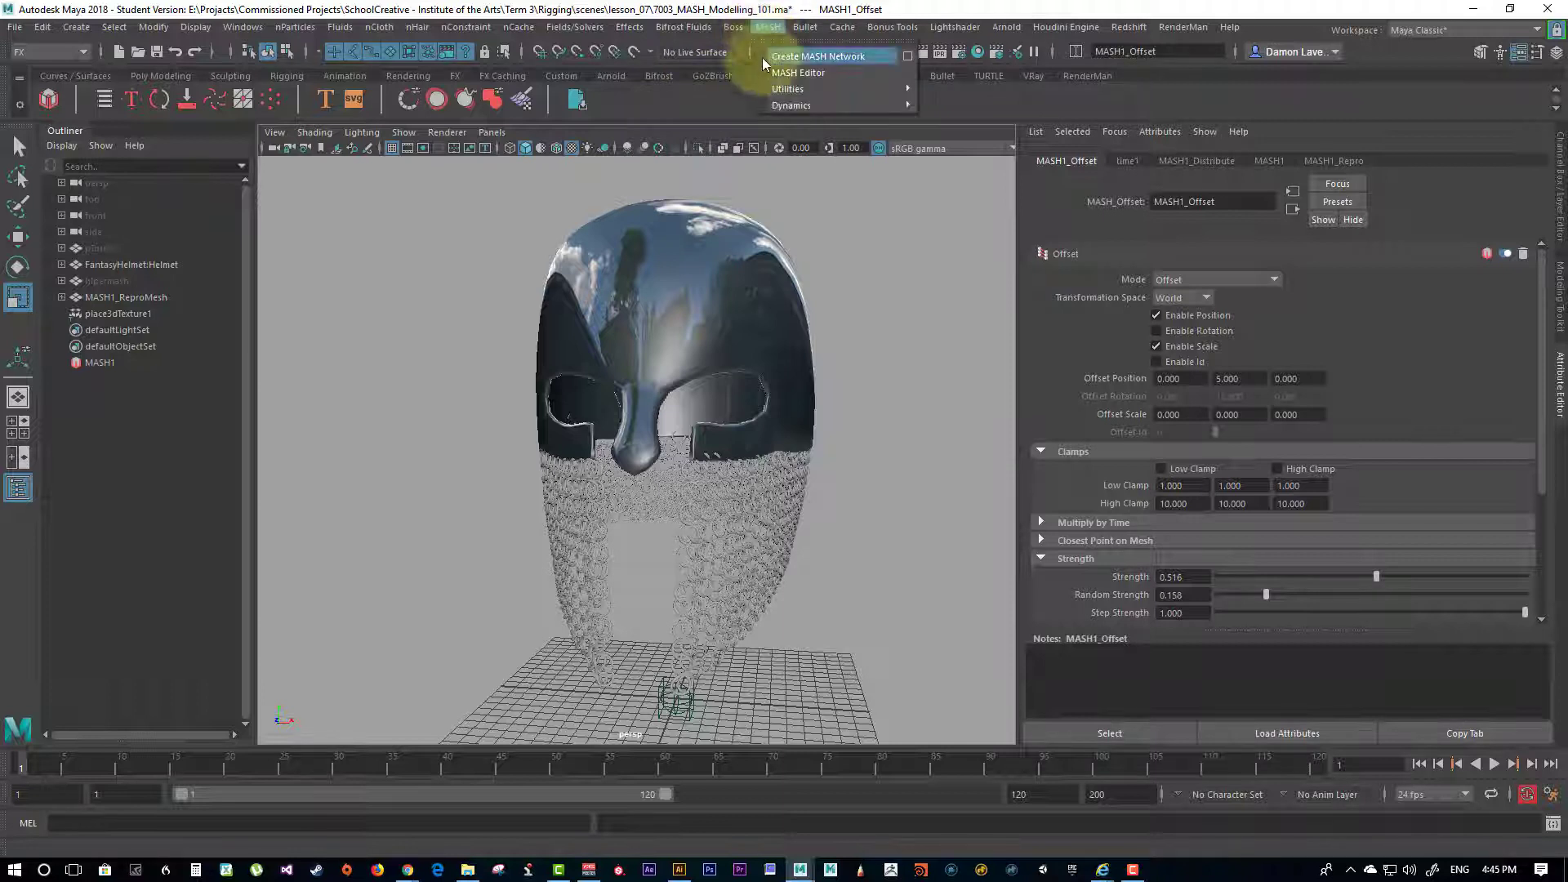
click(782, 72)
drag(1267, 230, 243, 261)
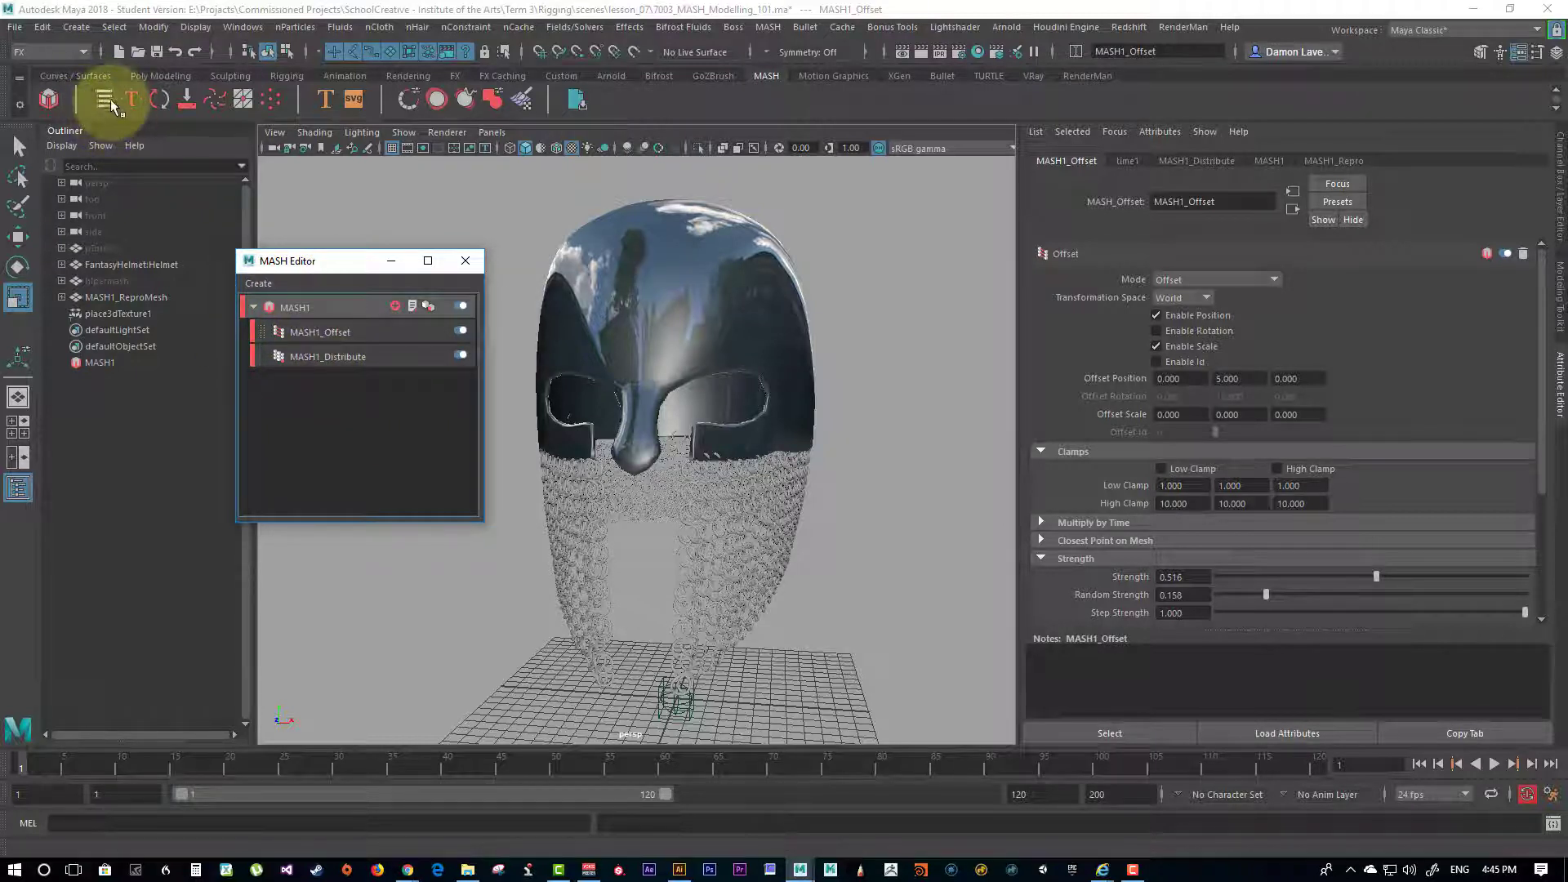
Step: Toggle the MASH1_Offset node off and on, and delete it from the MASH1 network
click(350, 336)
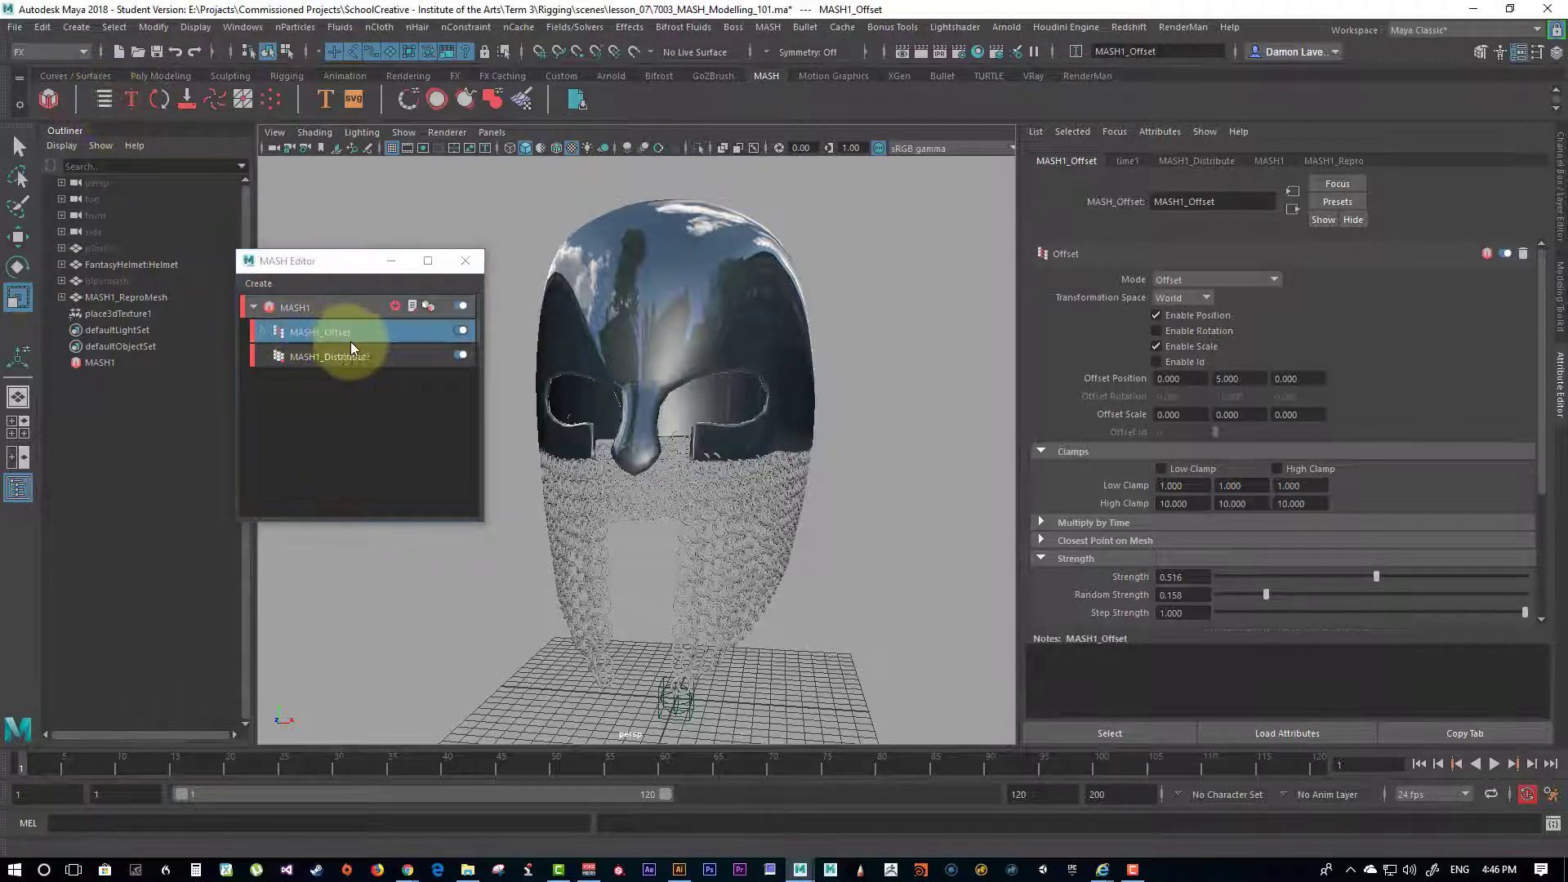
click(457, 331)
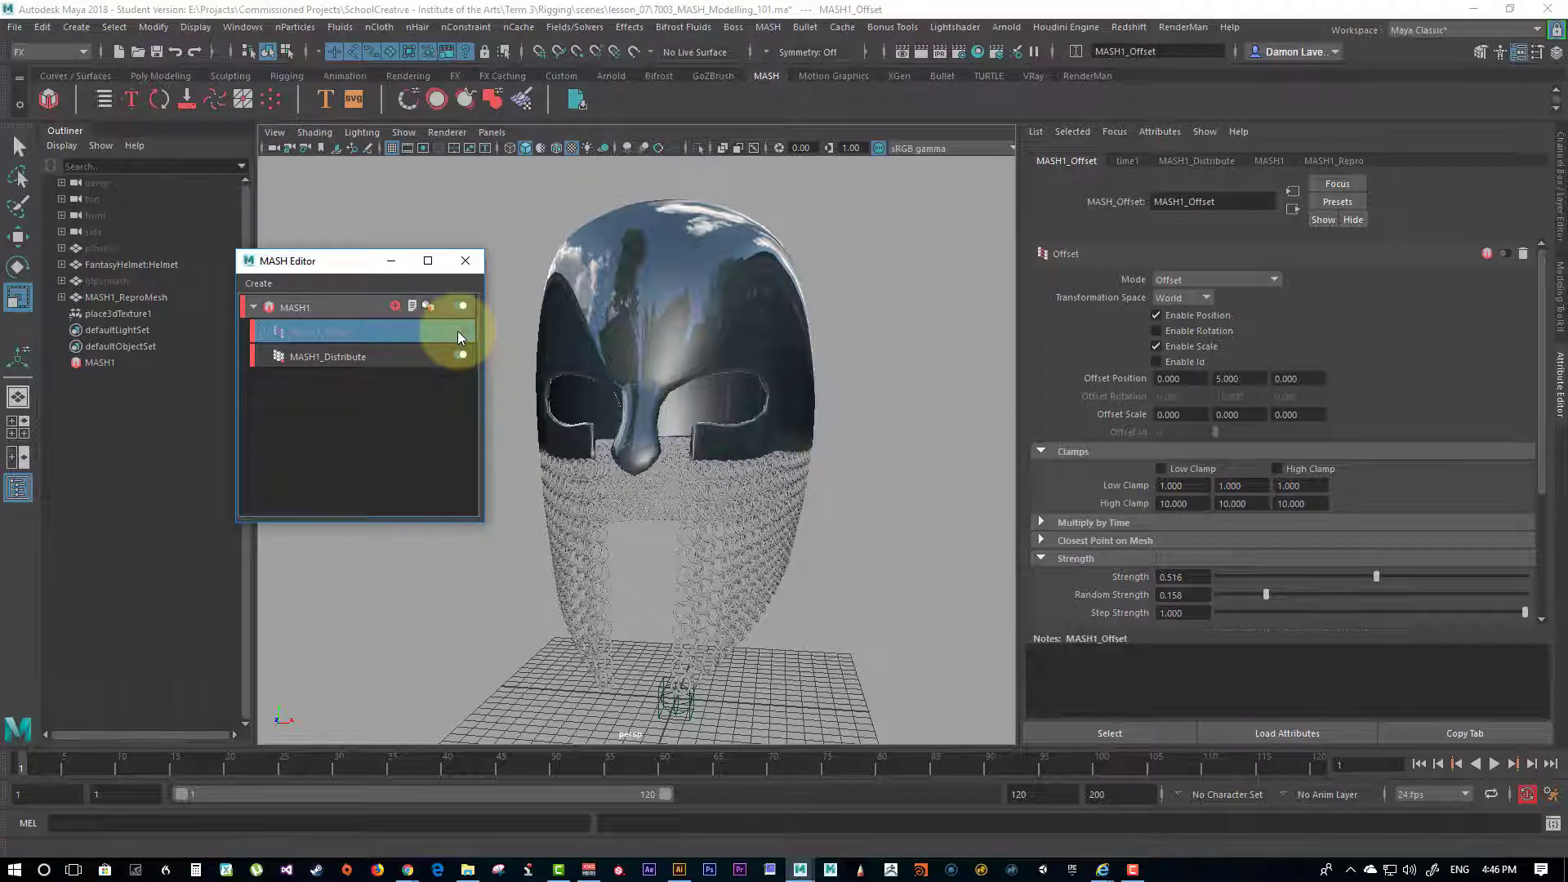
click(458, 331)
right_click(301, 330)
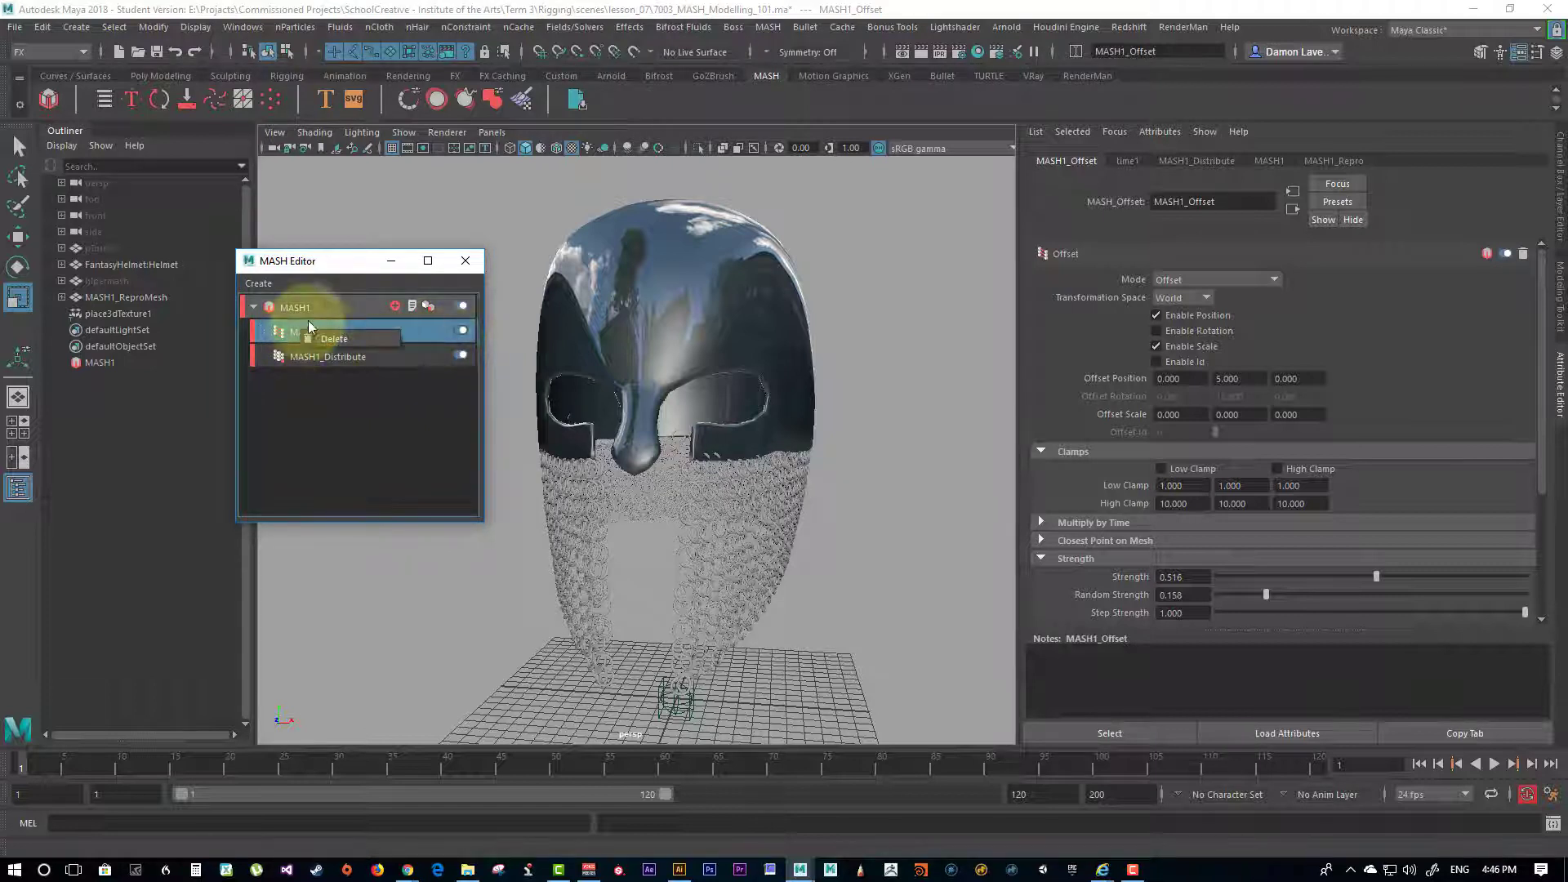
click(322, 334)
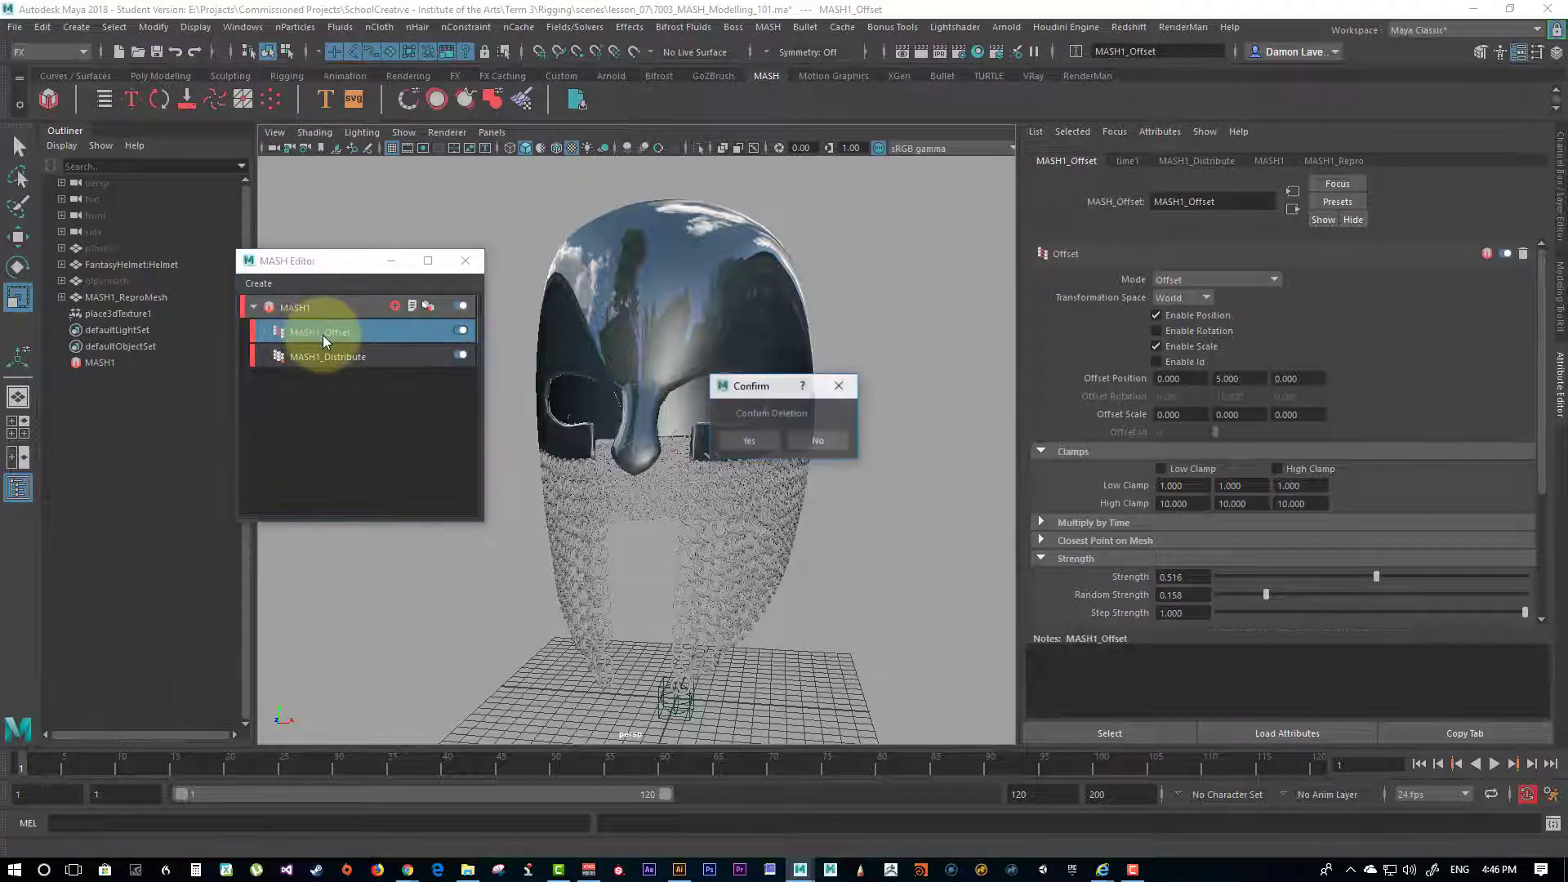
click(750, 439)
alt+drag(805, 432, 805, 525)
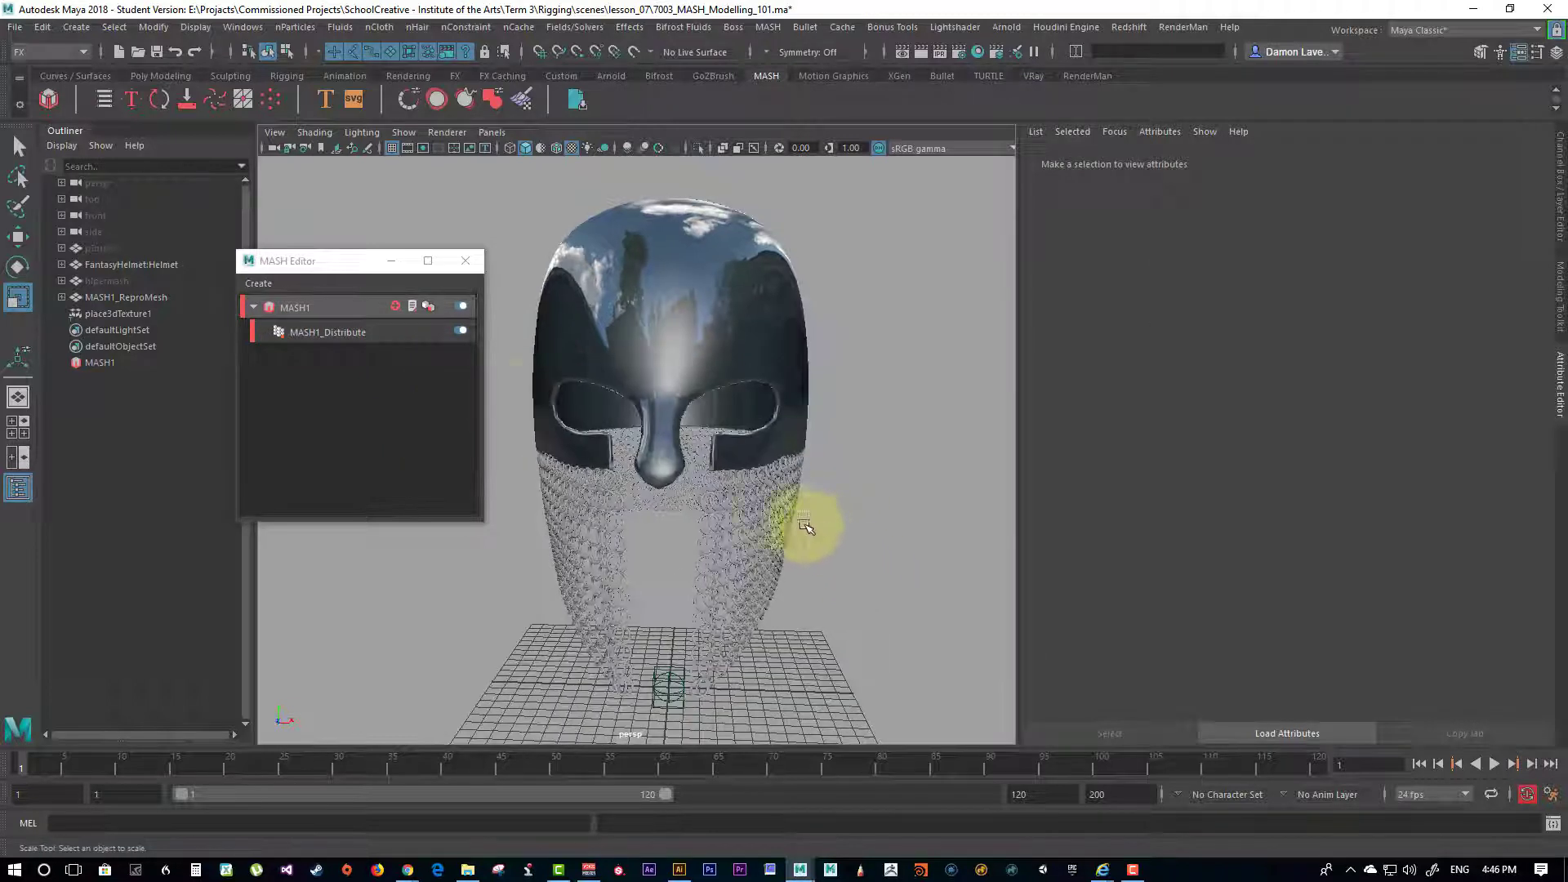
Step: Add a Random node to the MASH1 network and set its Position X, Y and Z to 0
click(395, 305)
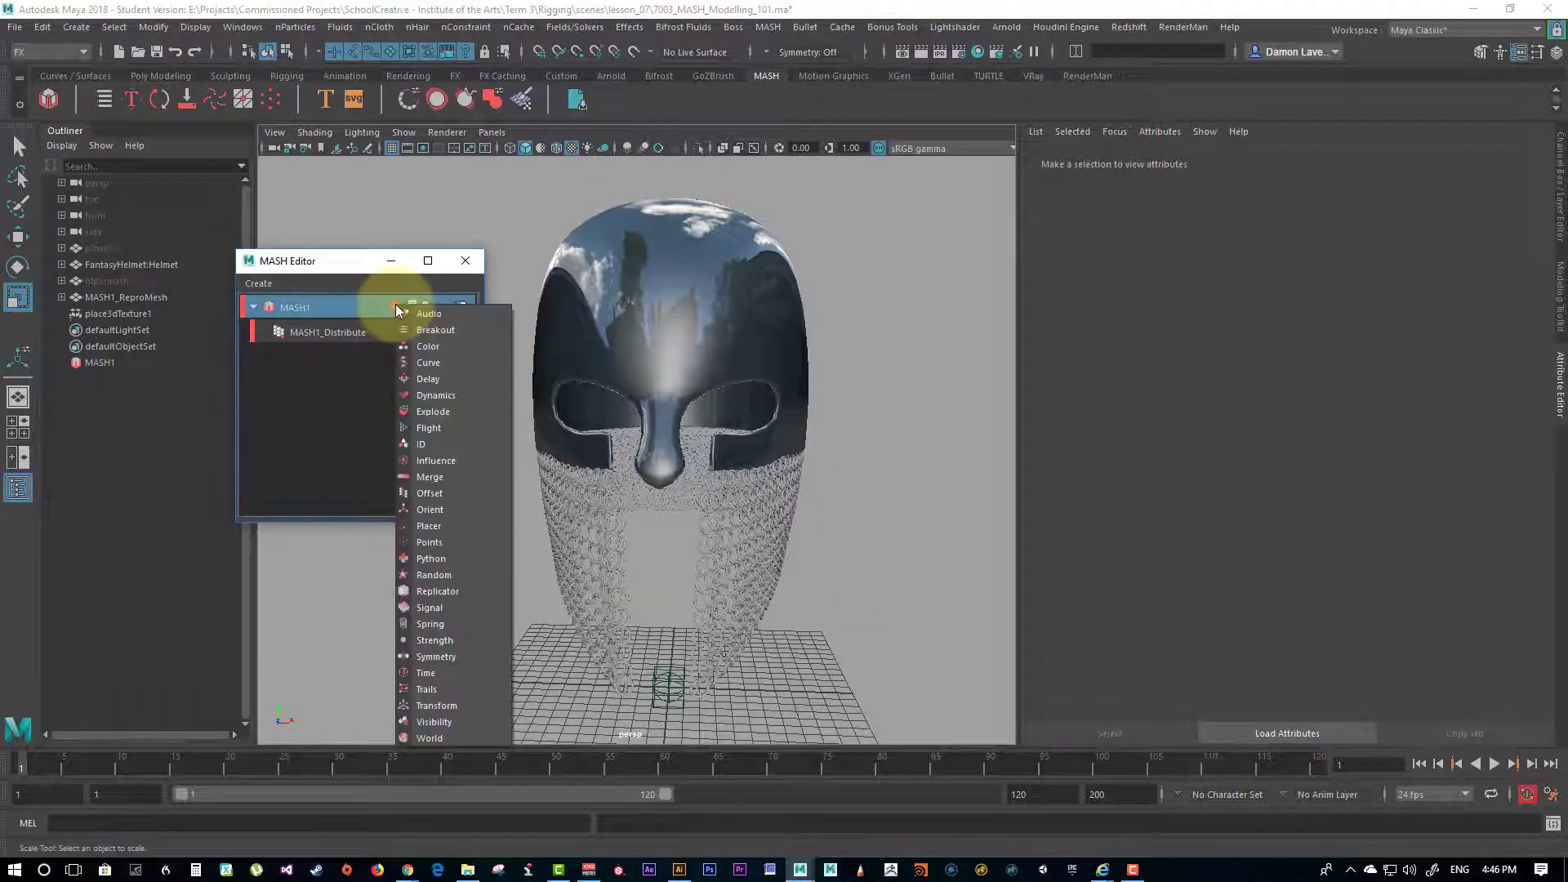
click(433, 576)
alt+drag(623, 542, 776, 441)
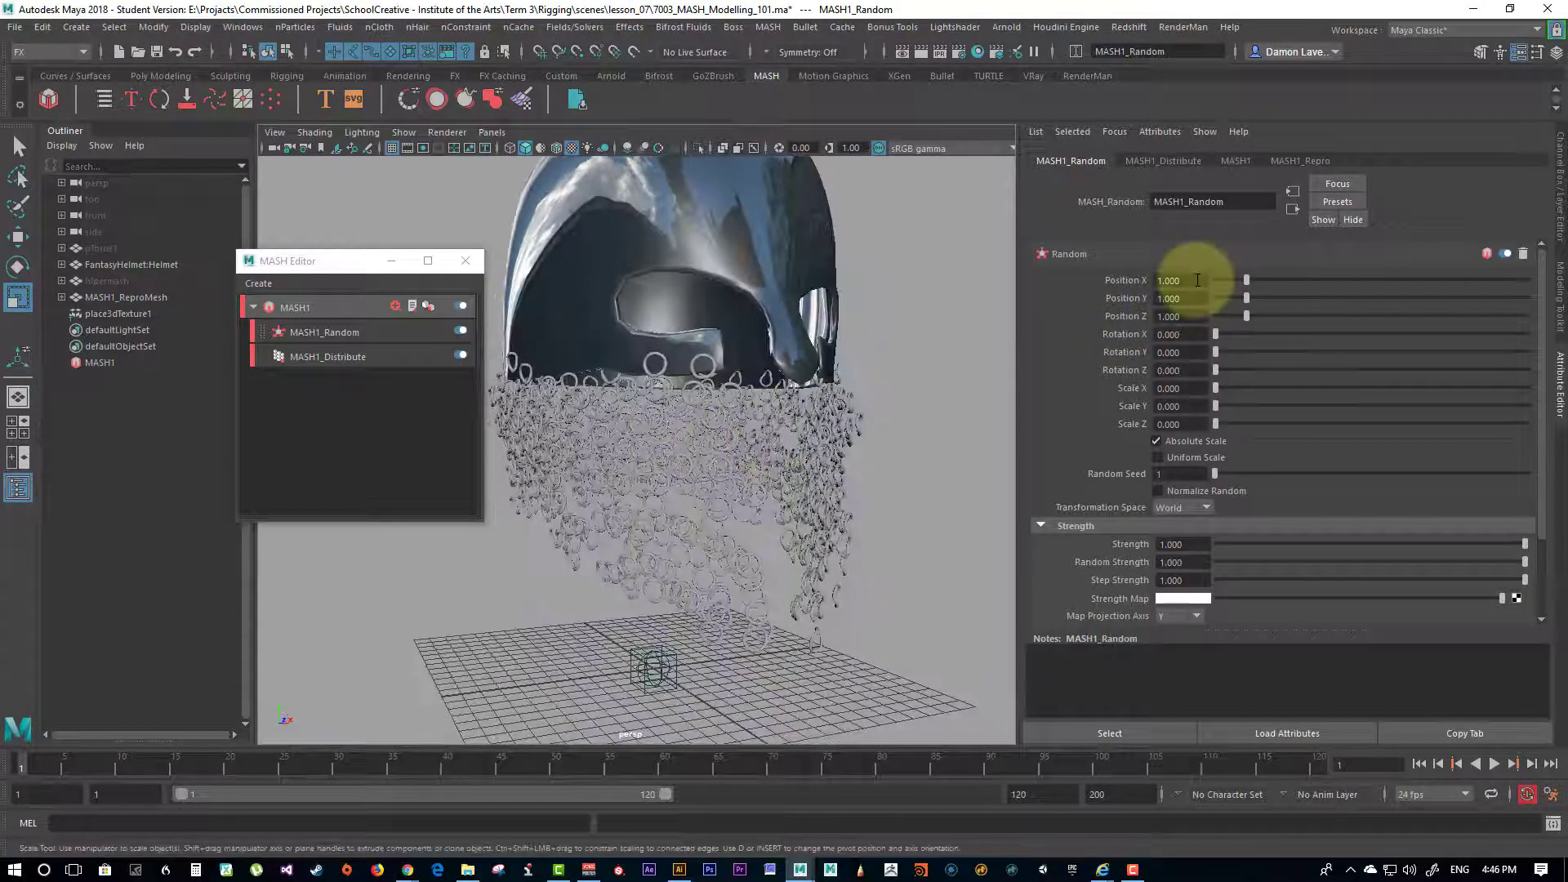
drag(1247, 281, 1090, 278)
drag(1232, 299, 1086, 302)
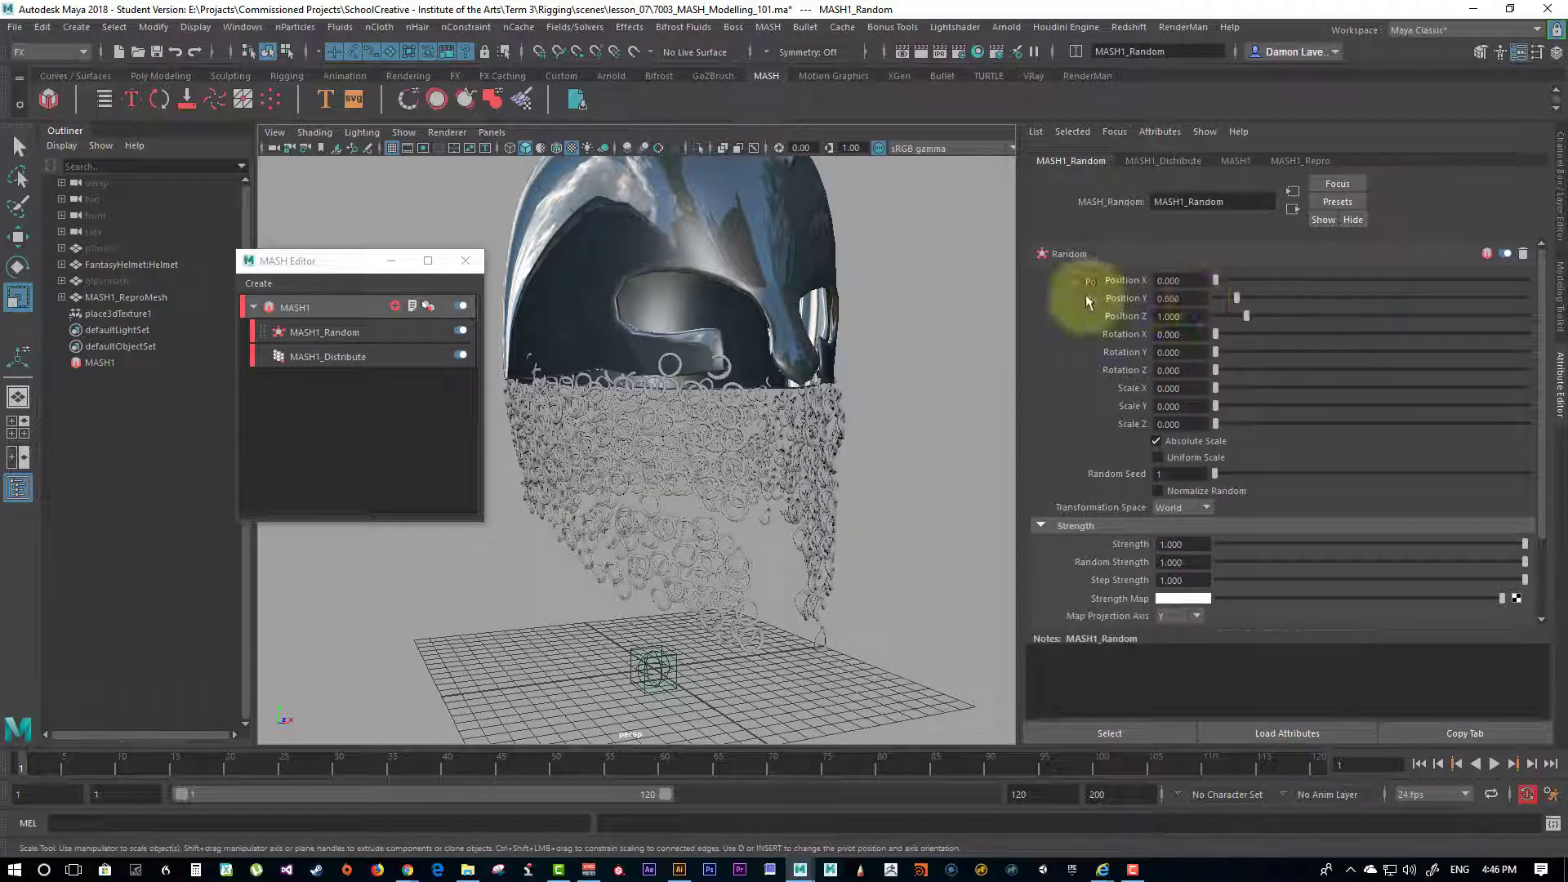
drag(1244, 316, 1043, 343)
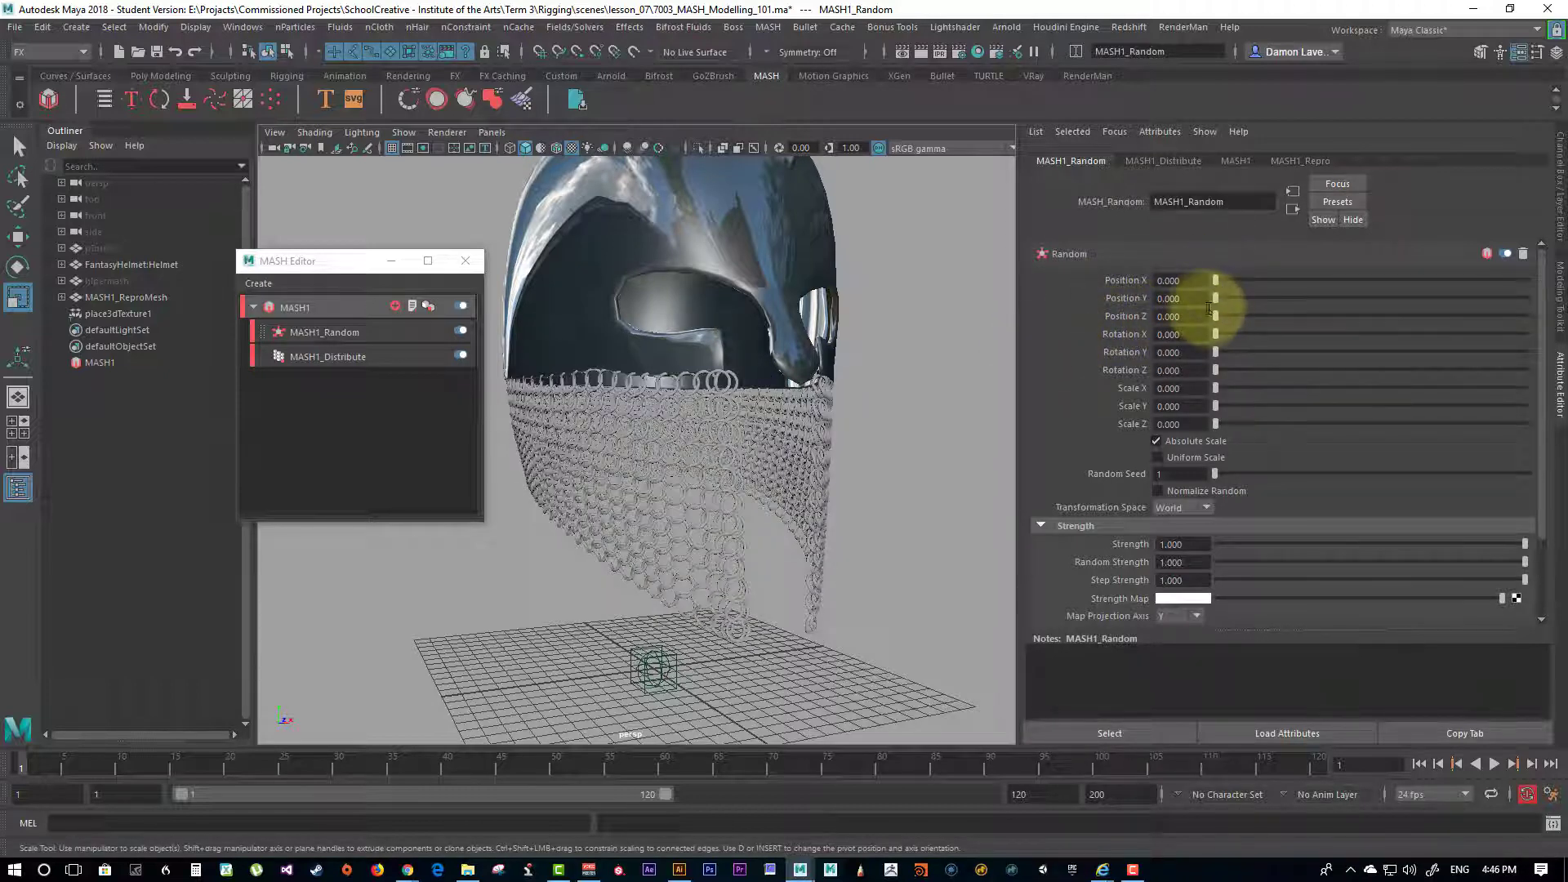
Step: Set the Random node's Position Y to about 0.395 and its Step Strength to about 0.241
drag(1227, 293, 1227, 293)
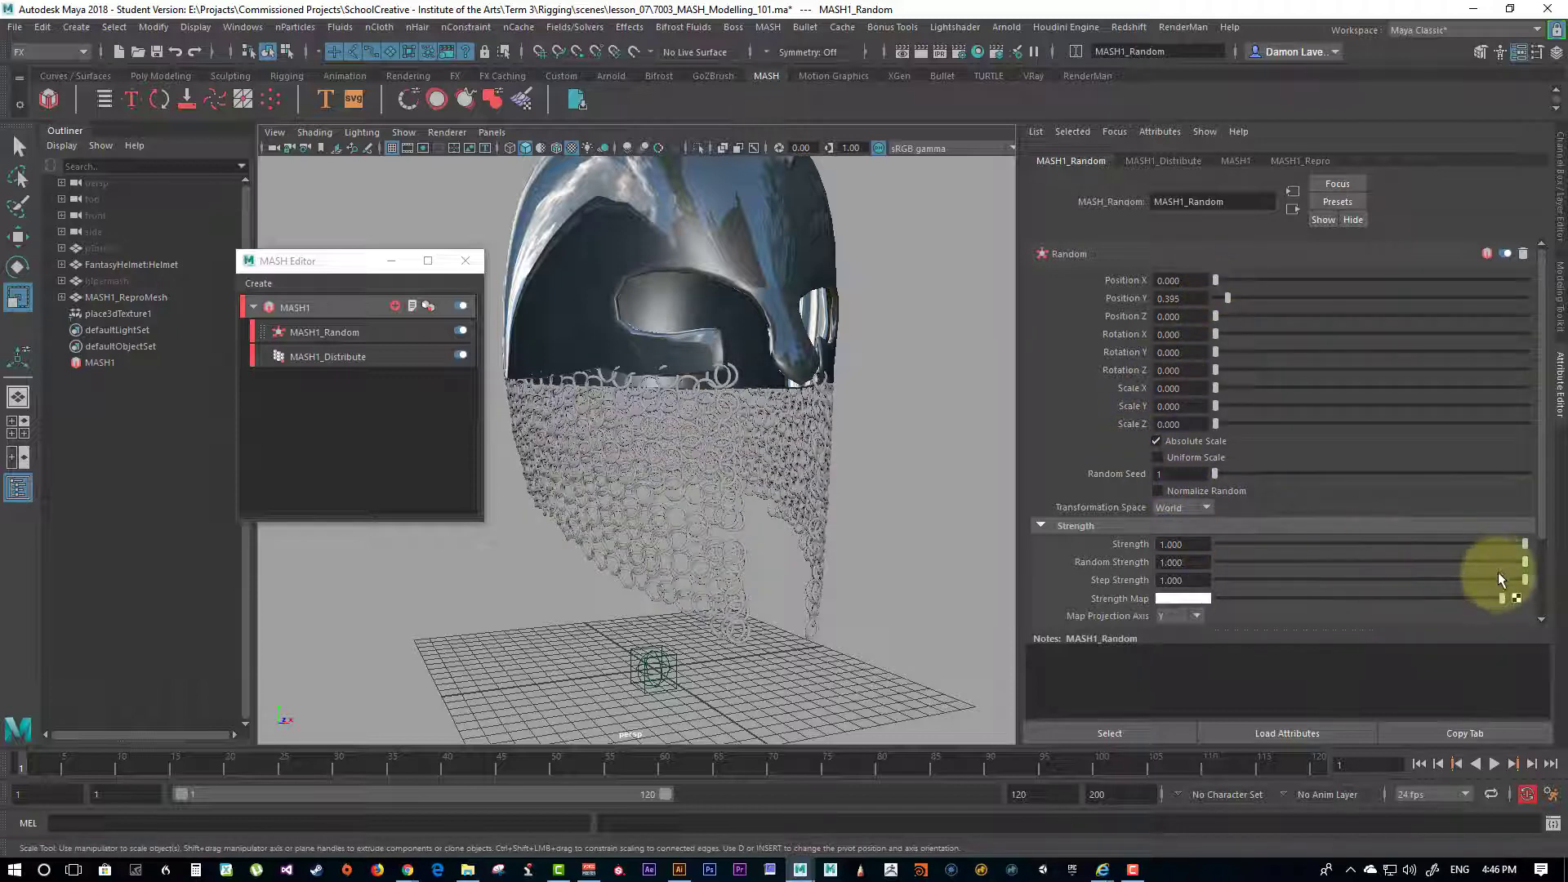
drag(1488, 572, 1393, 571)
click(1406, 575)
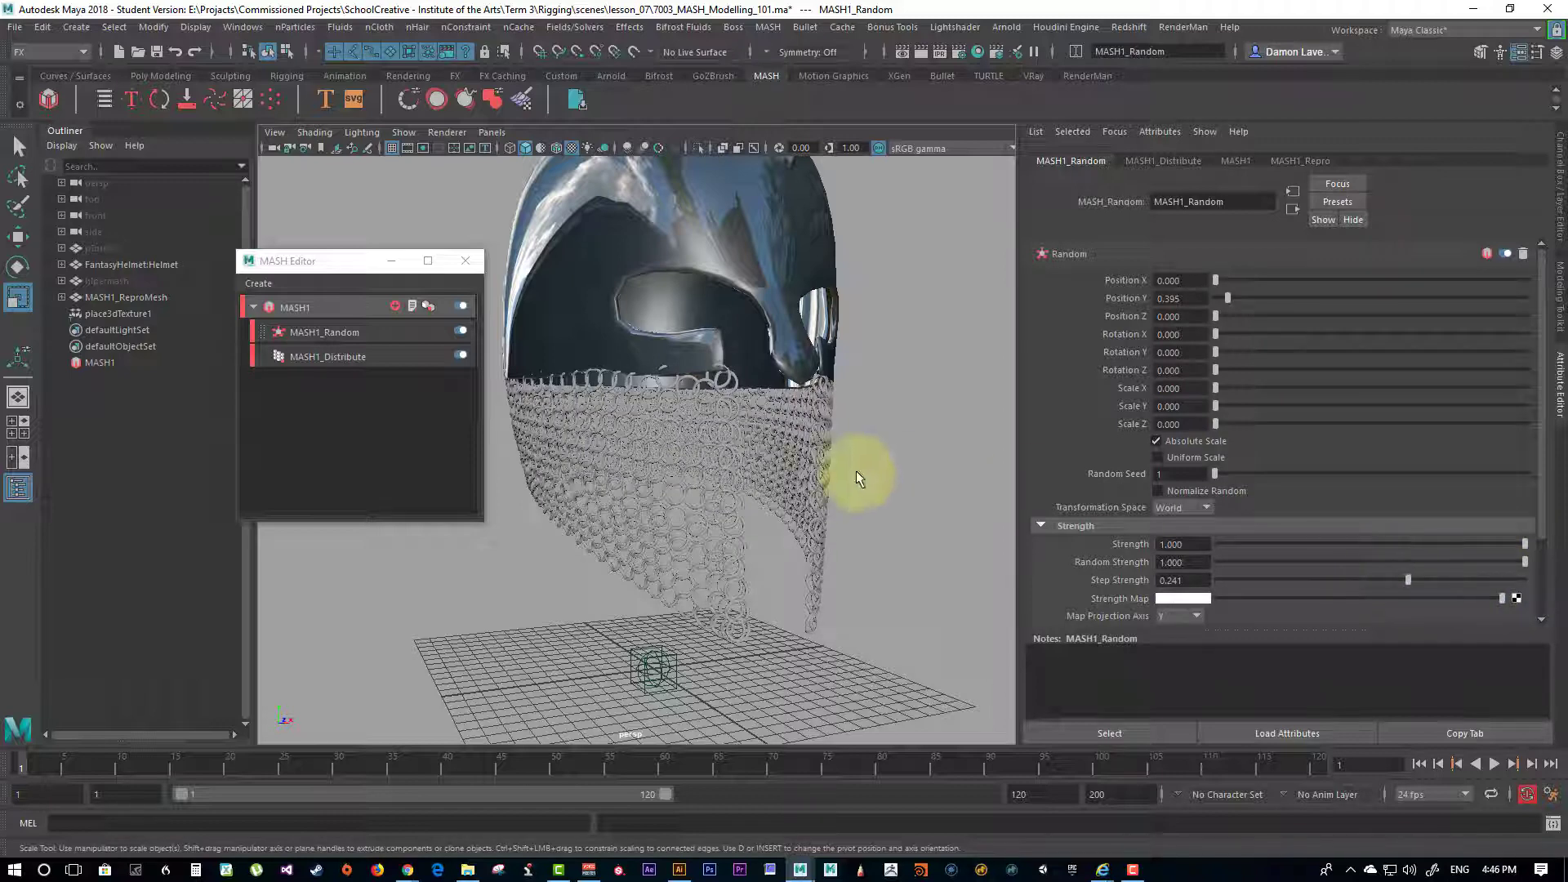
alt+drag(858, 468, 716, 476)
scroll(776, 420, up, 5)
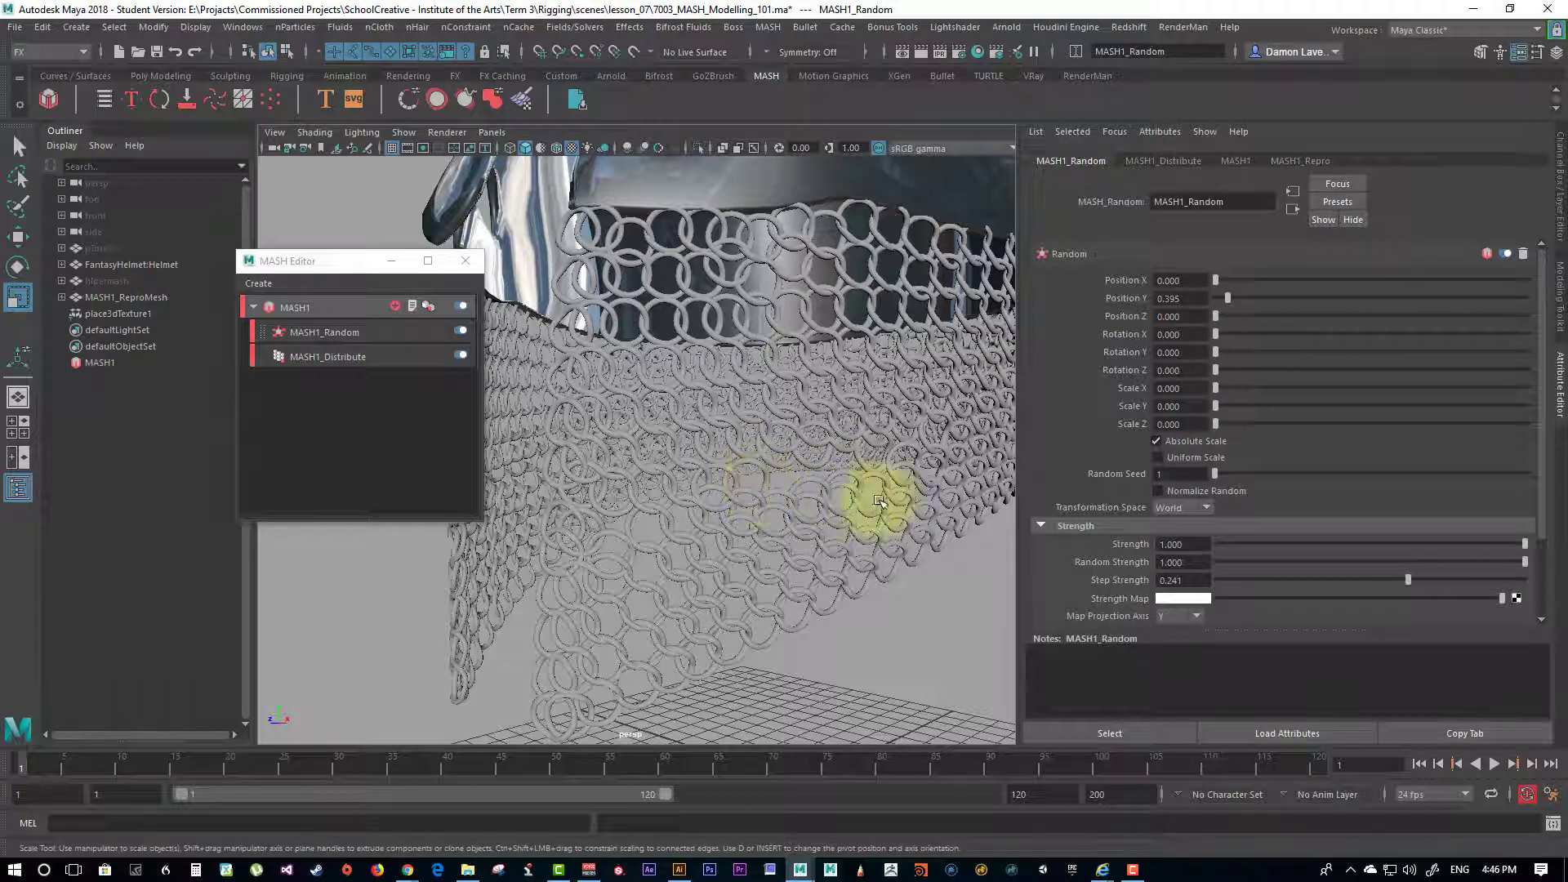
Step: Set the Random node's Strength to about 0.791 and Step Strength to about 0.294, and check the links
click(1458, 543)
click(1408, 580)
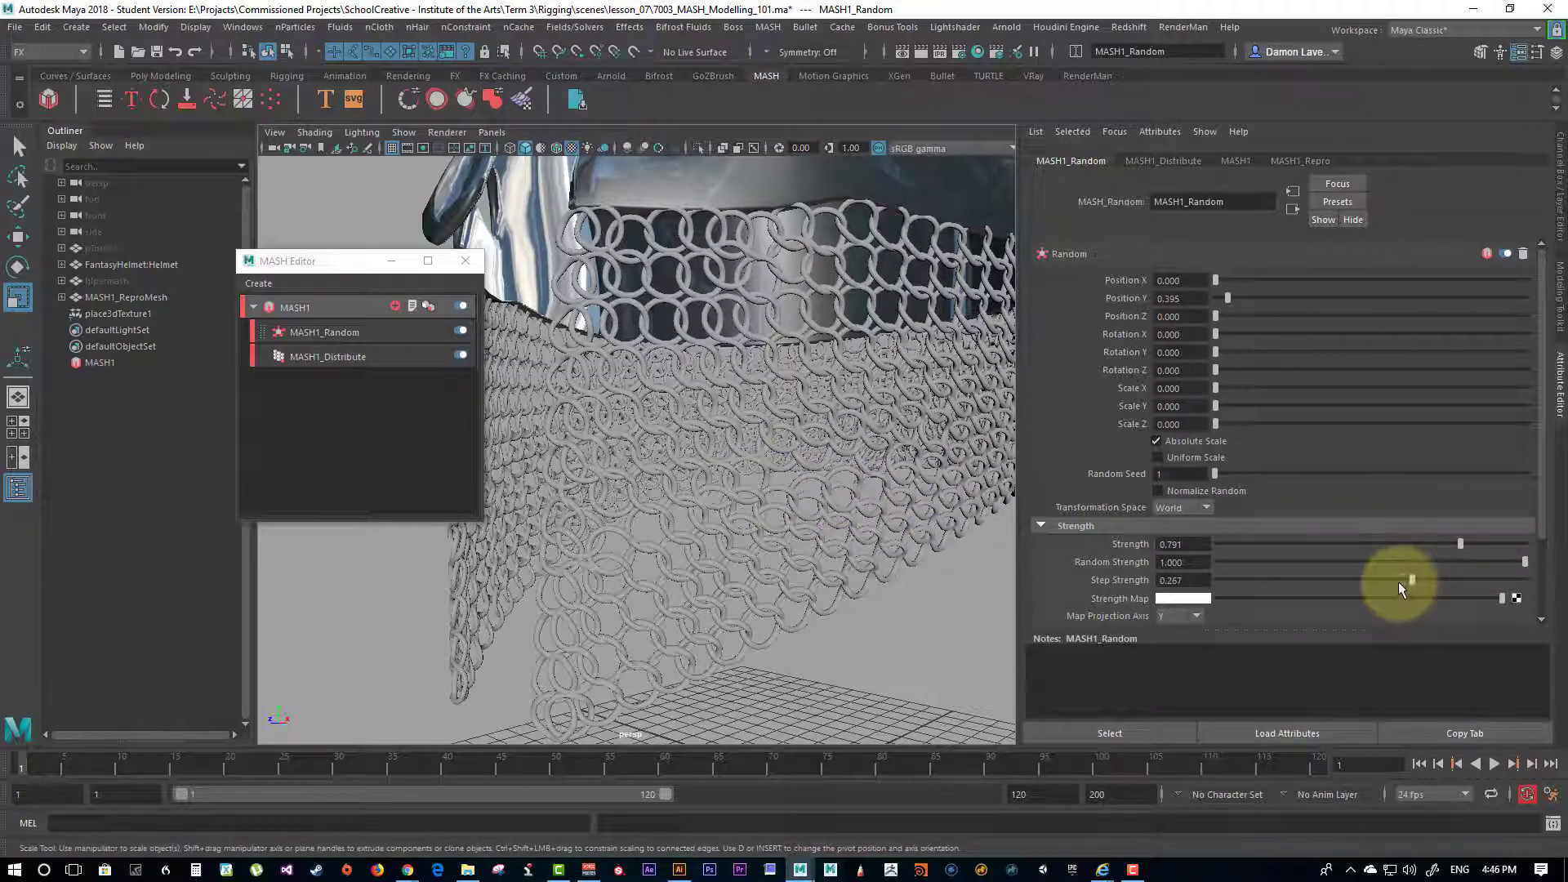
drag(1408, 581, 1416, 580)
alt+drag(817, 526, 1197, 563)
alt+drag(791, 501, 823, 518)
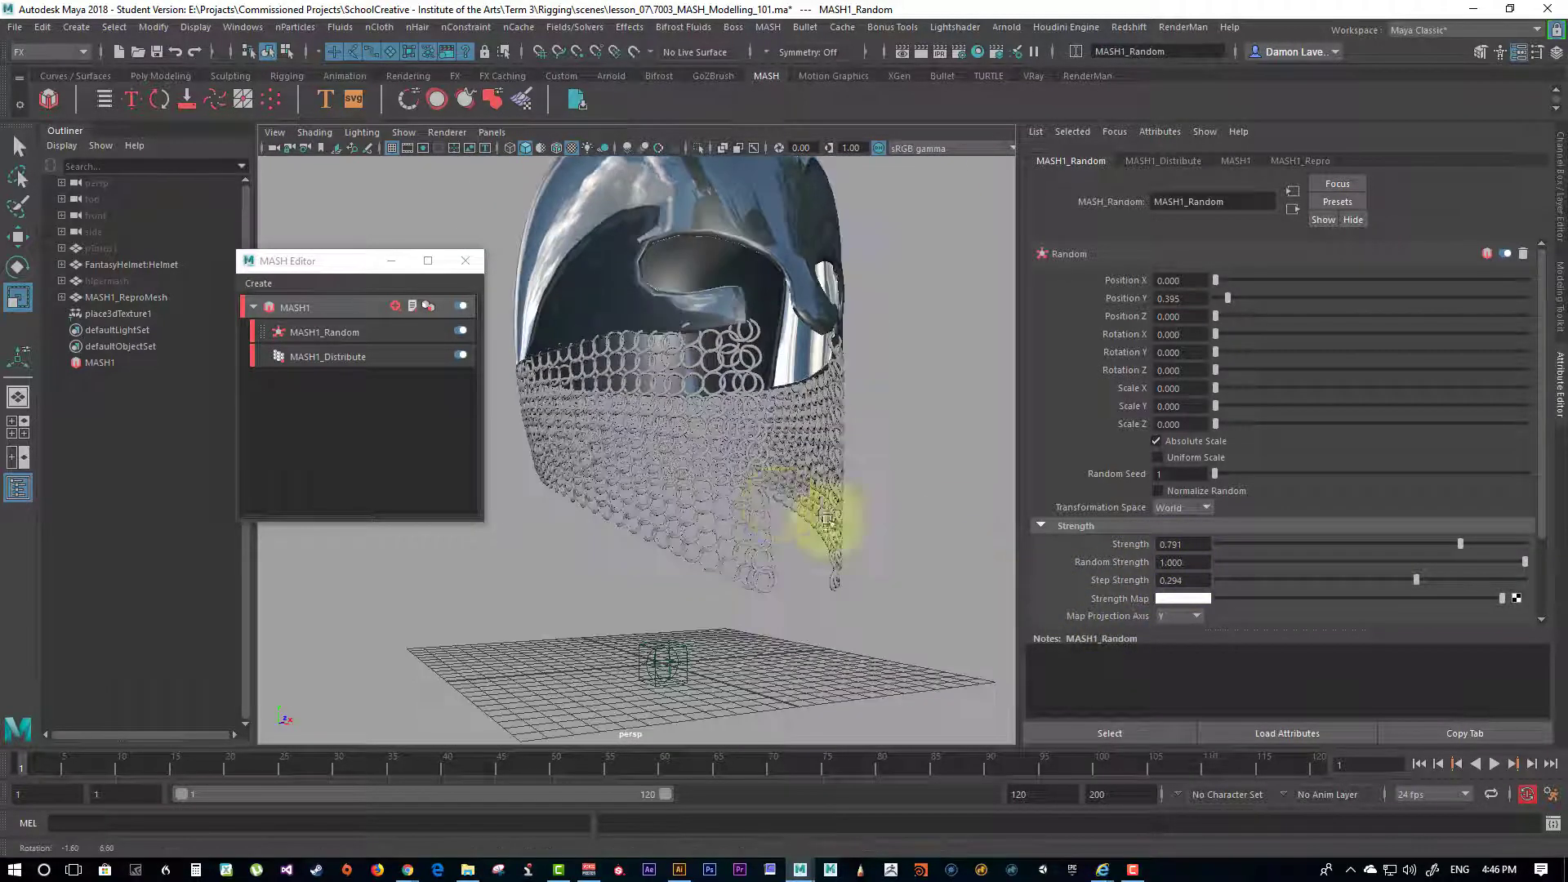
Step: Connect a Noise texture to the Random node's Strength Map and set the noise Ratio to 0
click(1515, 600)
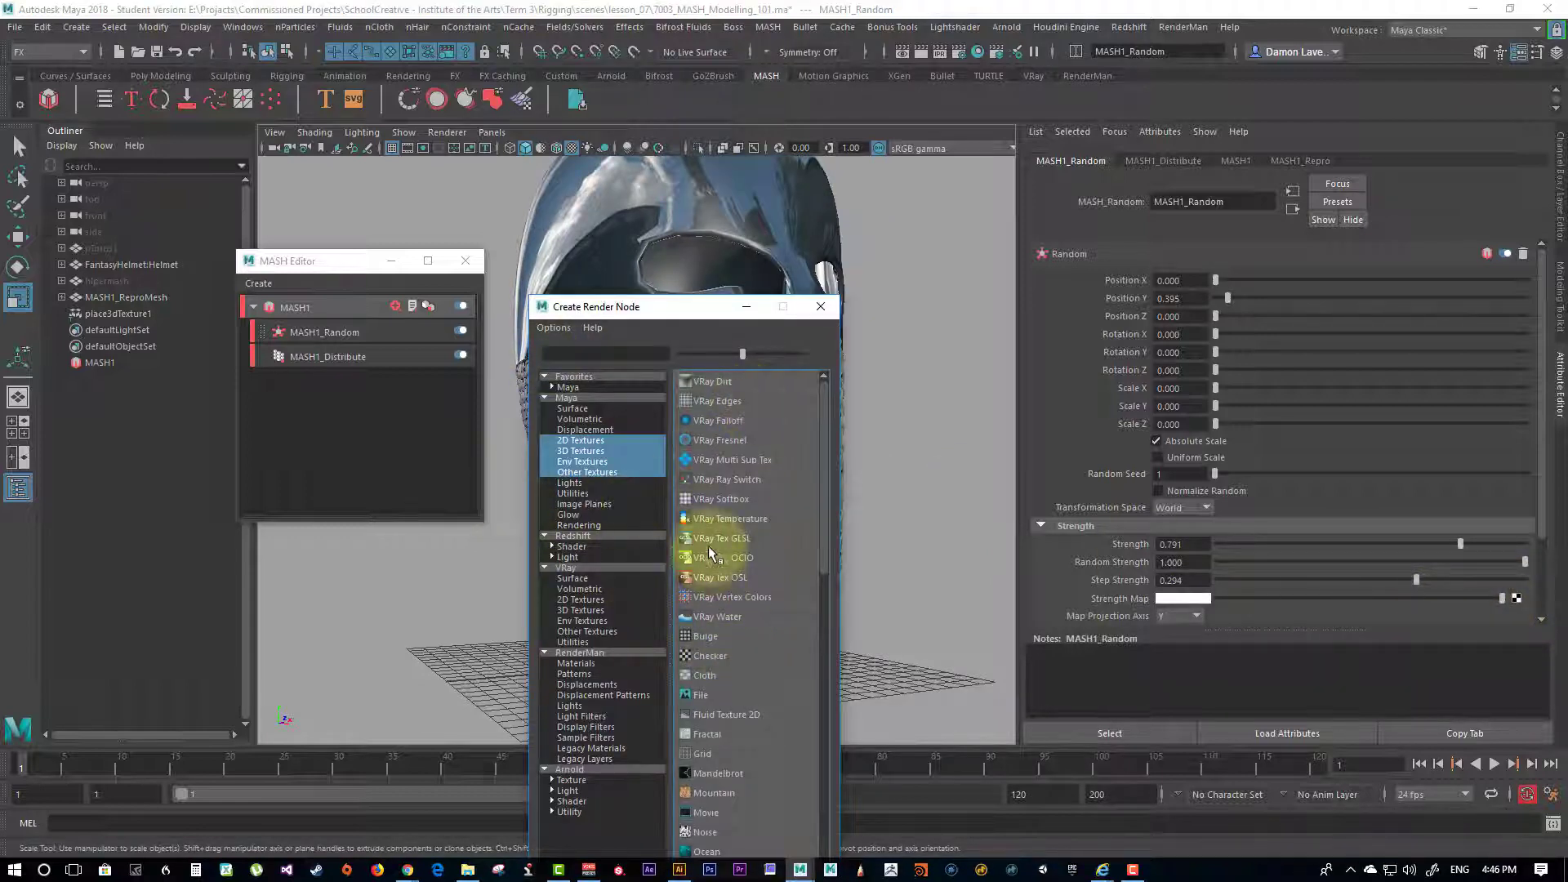
click(701, 826)
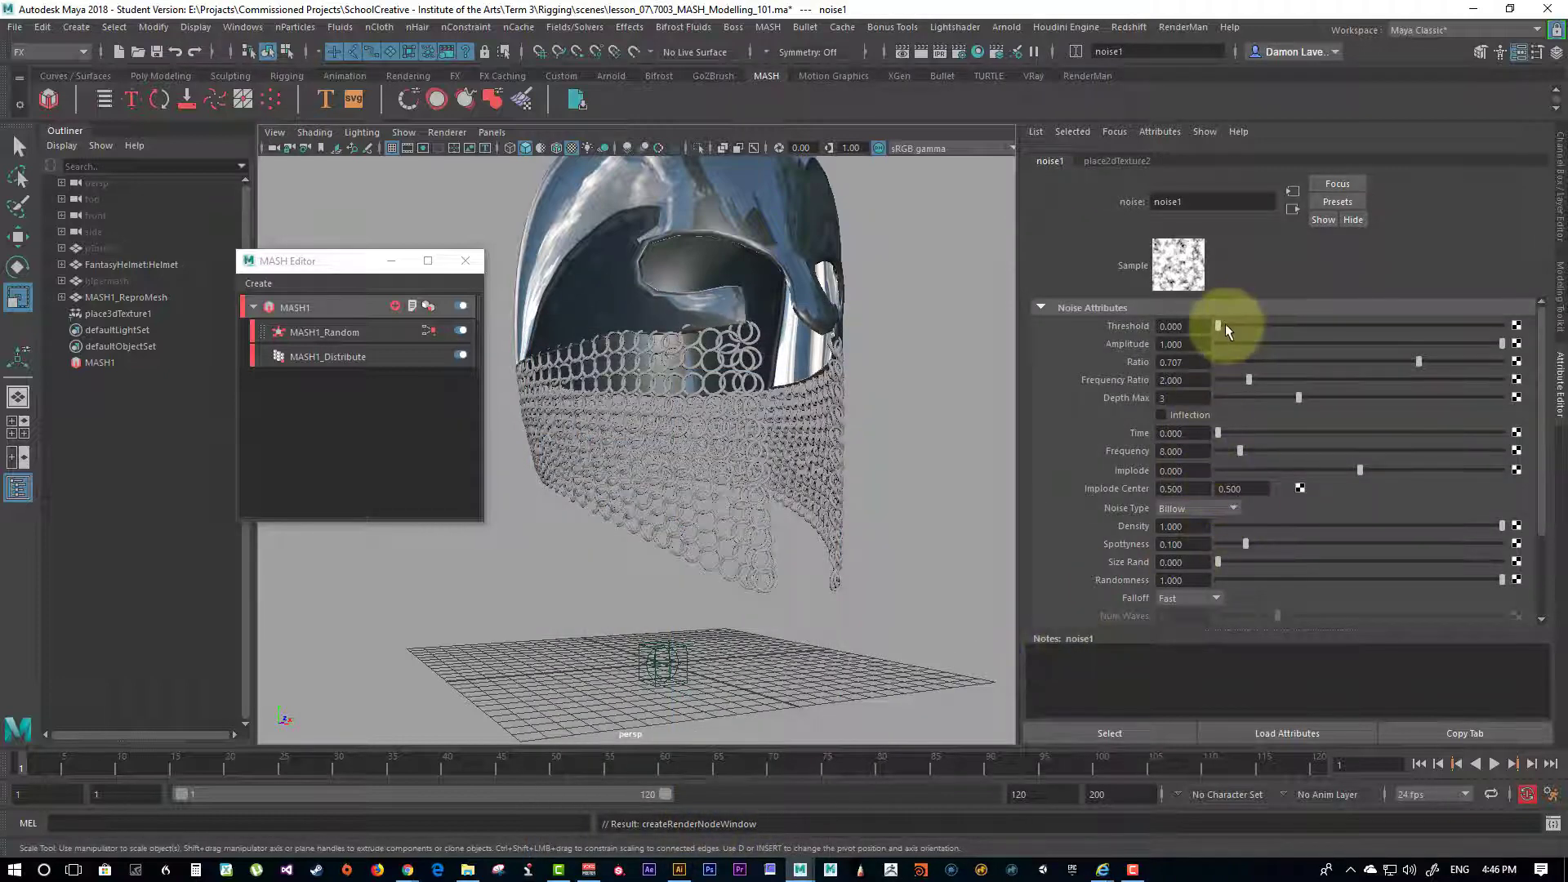
double_click(1175, 361)
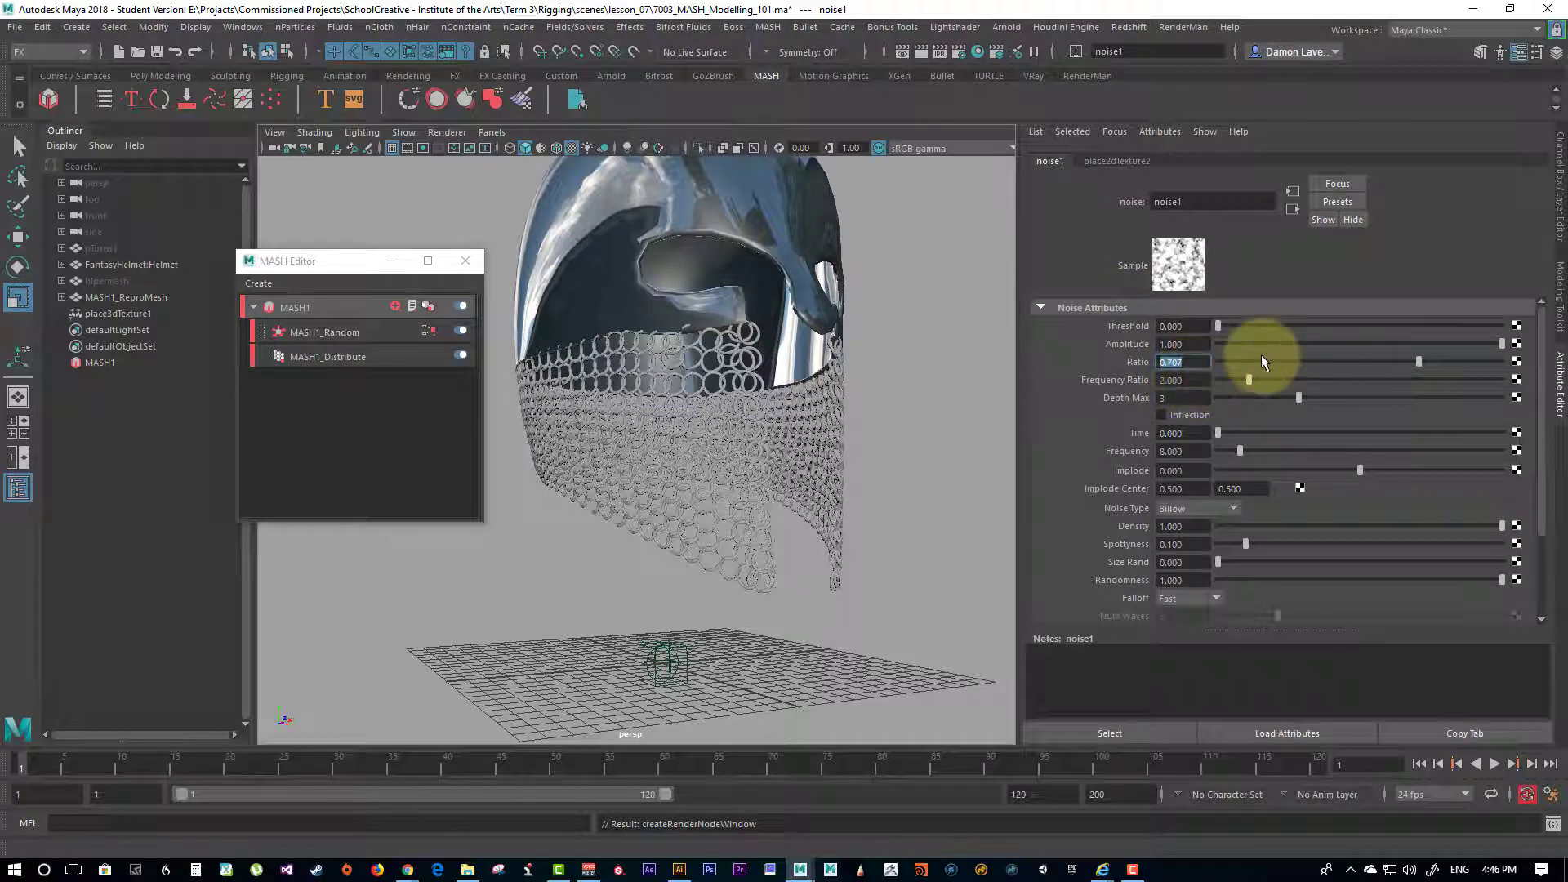
drag(1261, 362, 1217, 362)
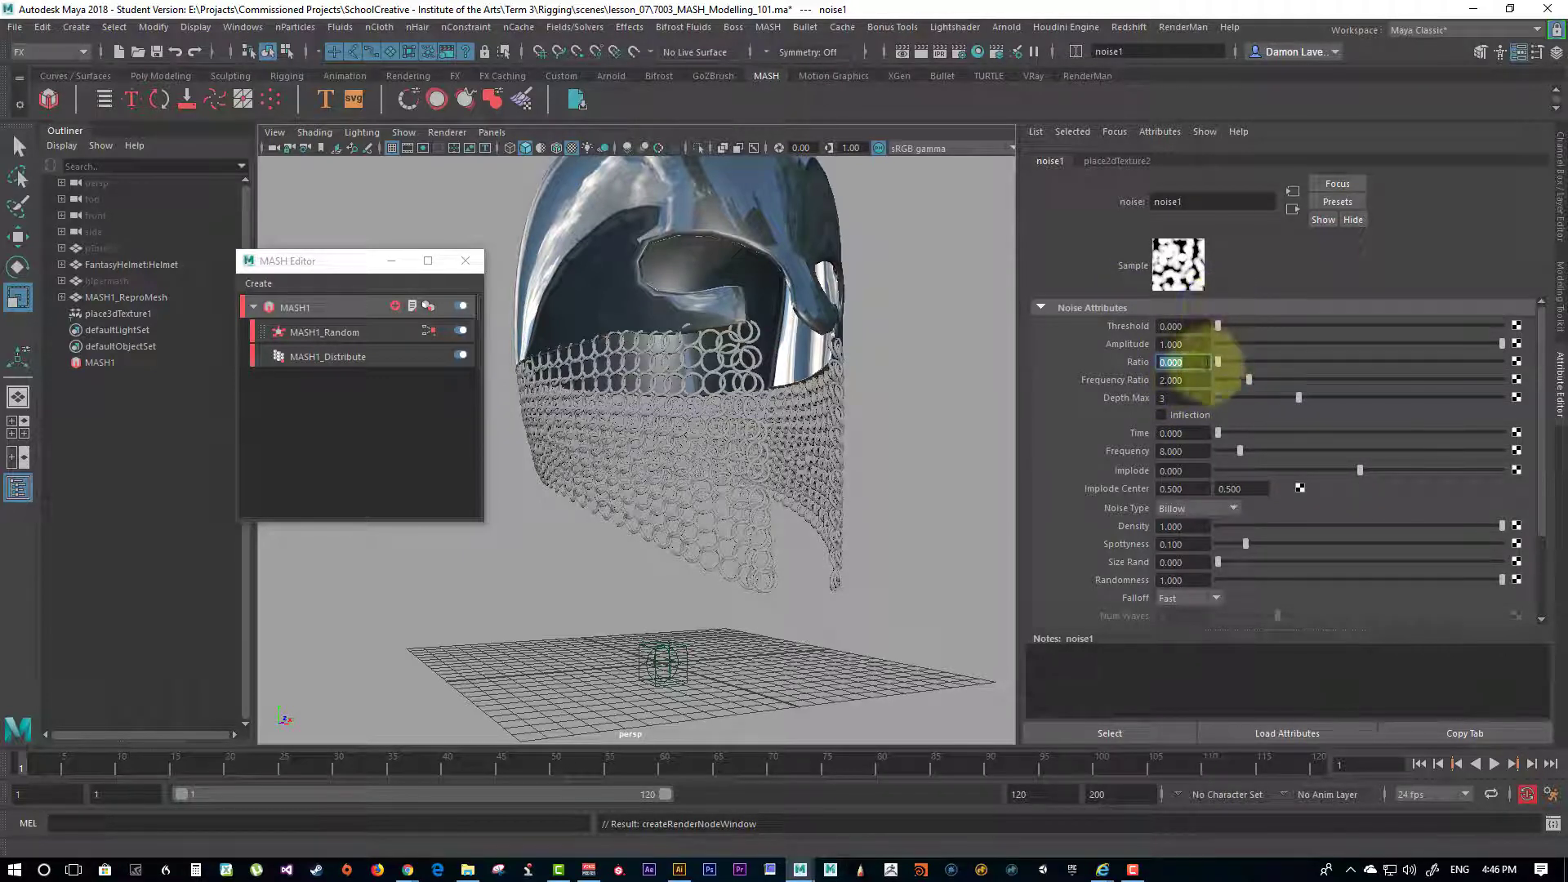
Step: Set the noise texture's Amplitude to 50 and Frequency to about 42.775, and inspect the chainmail from several sides
double_click(1176, 344)
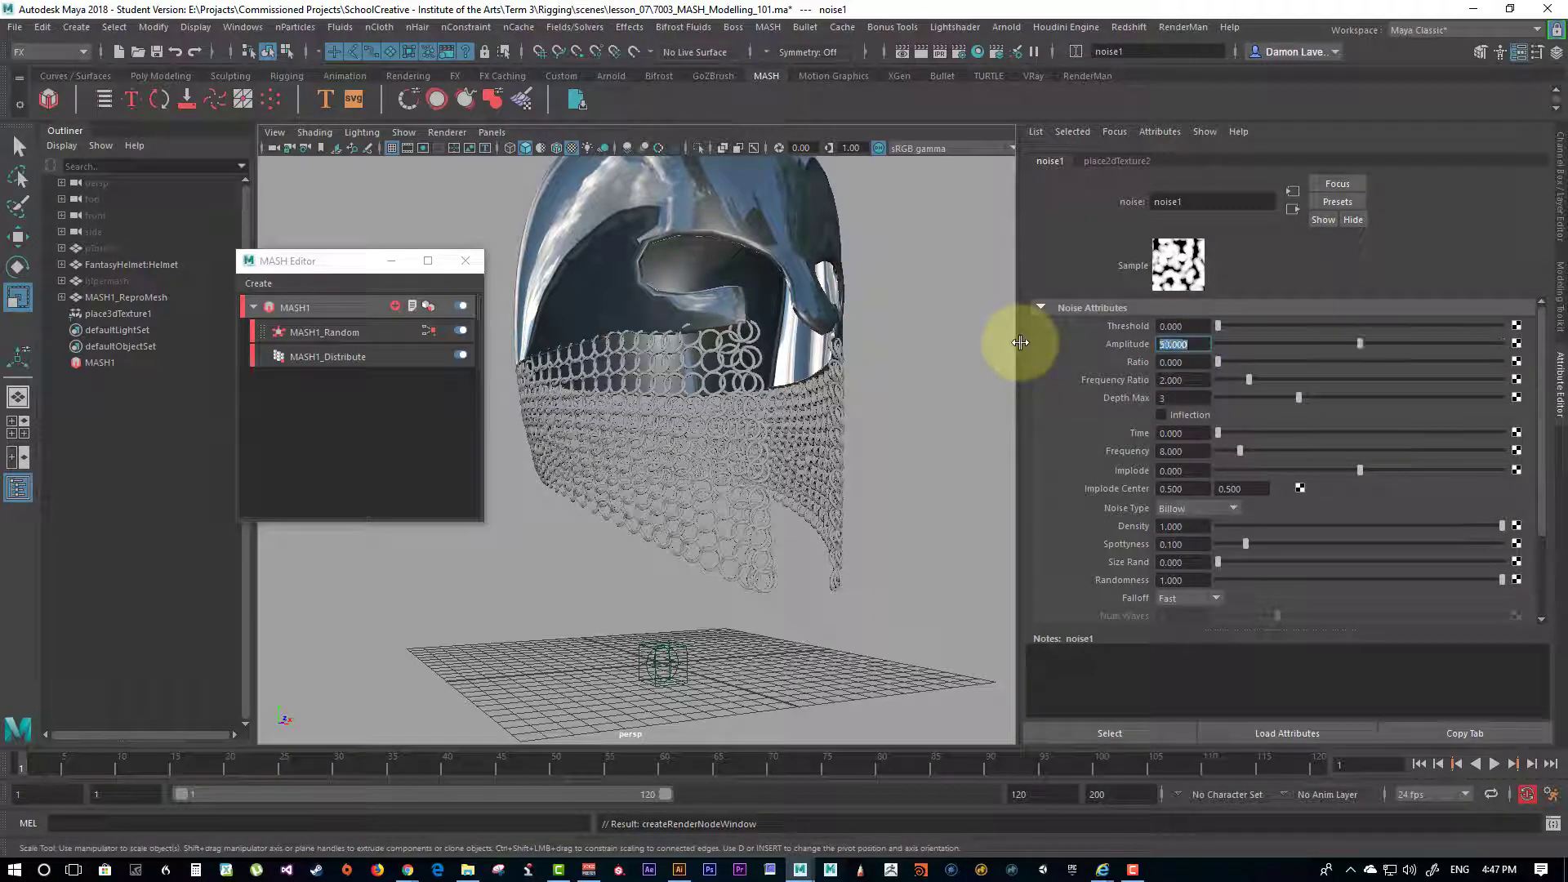
alt+drag(692, 367, 716, 356)
alt+right_drag(717, 357, 892, 523)
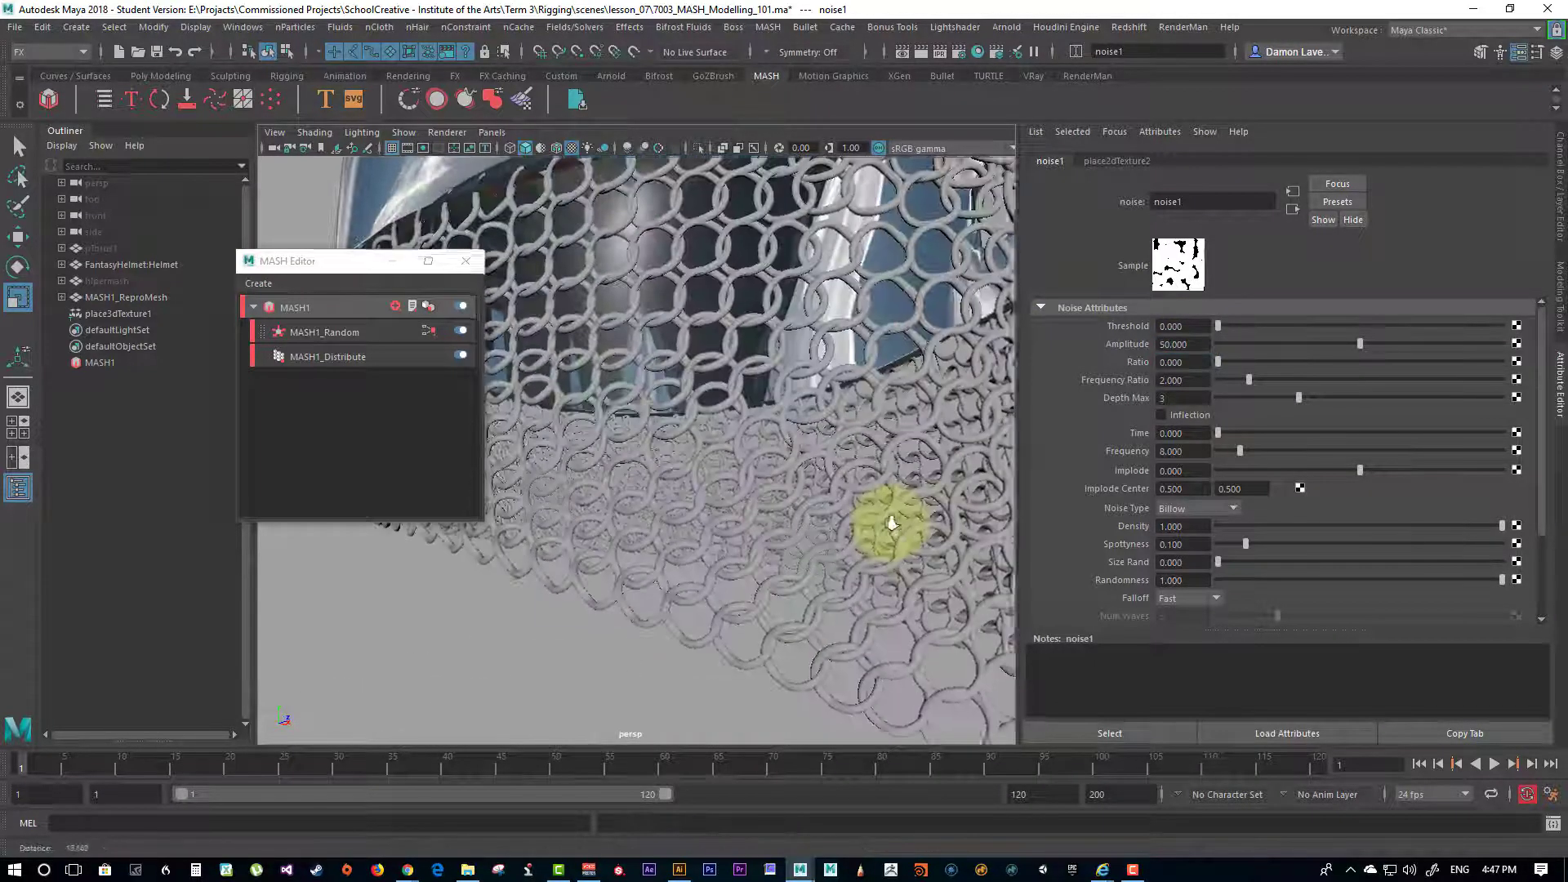
alt+drag(777, 392, 736, 389)
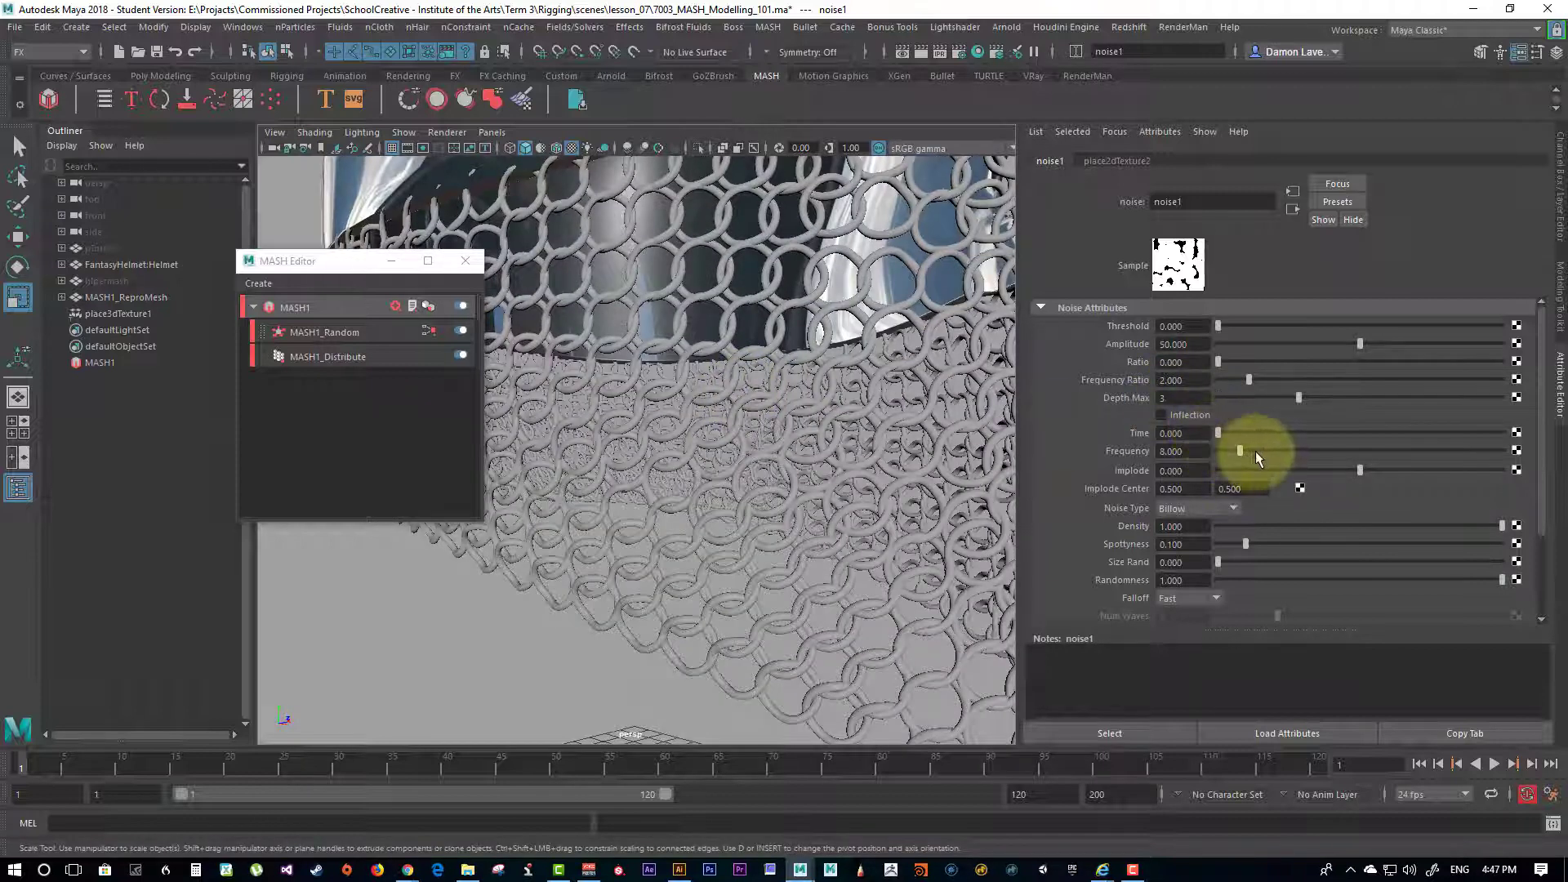
drag(1256, 450, 1337, 443)
alt+drag(845, 376, 728, 483)
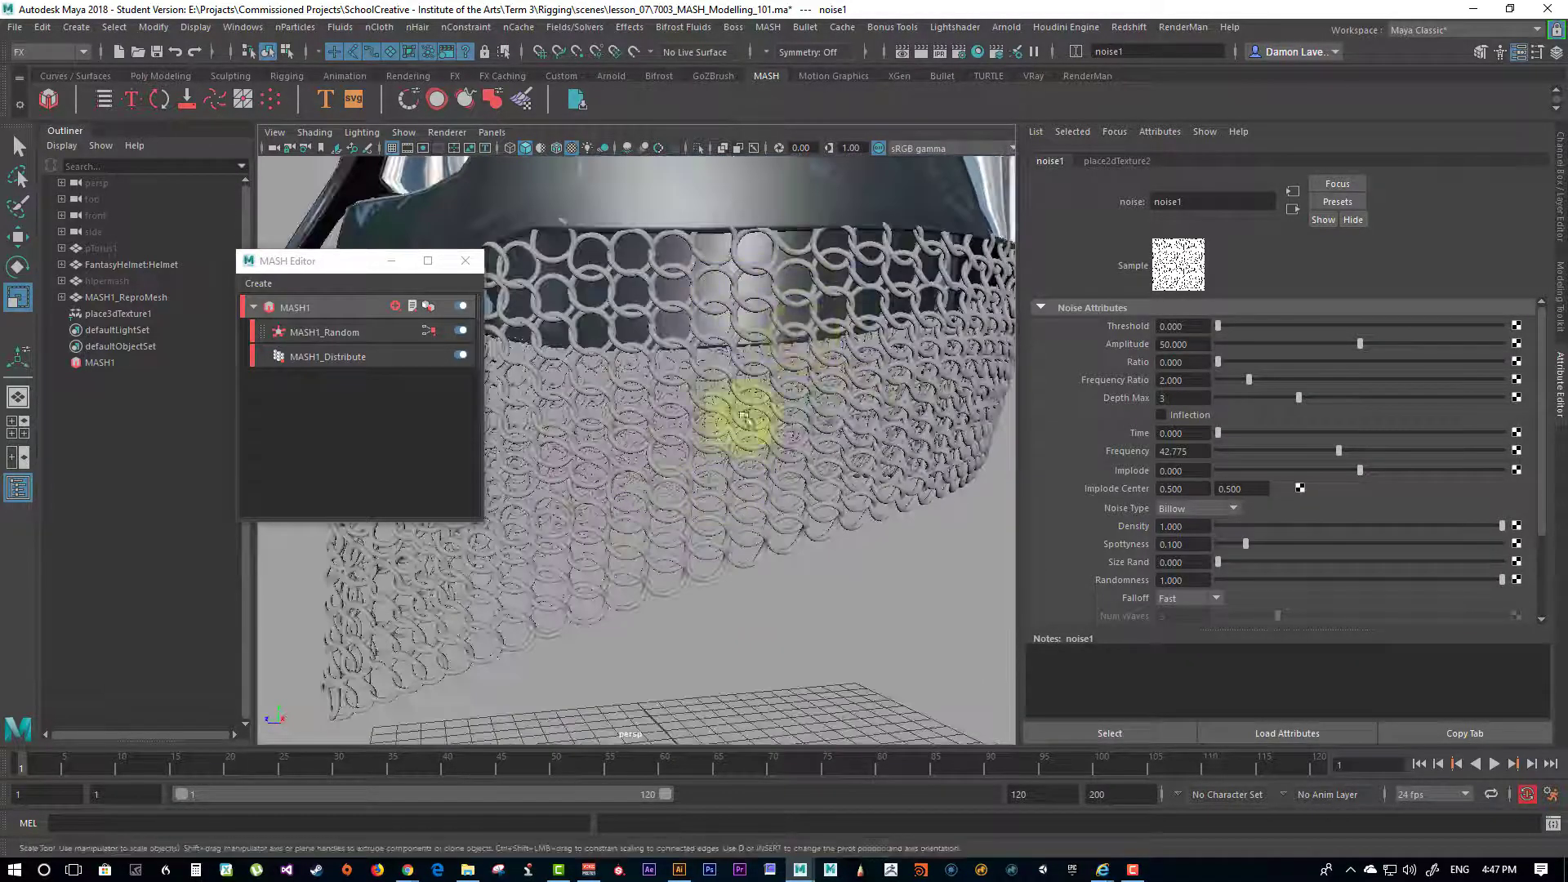
alt+drag(830, 532, 969, 571)
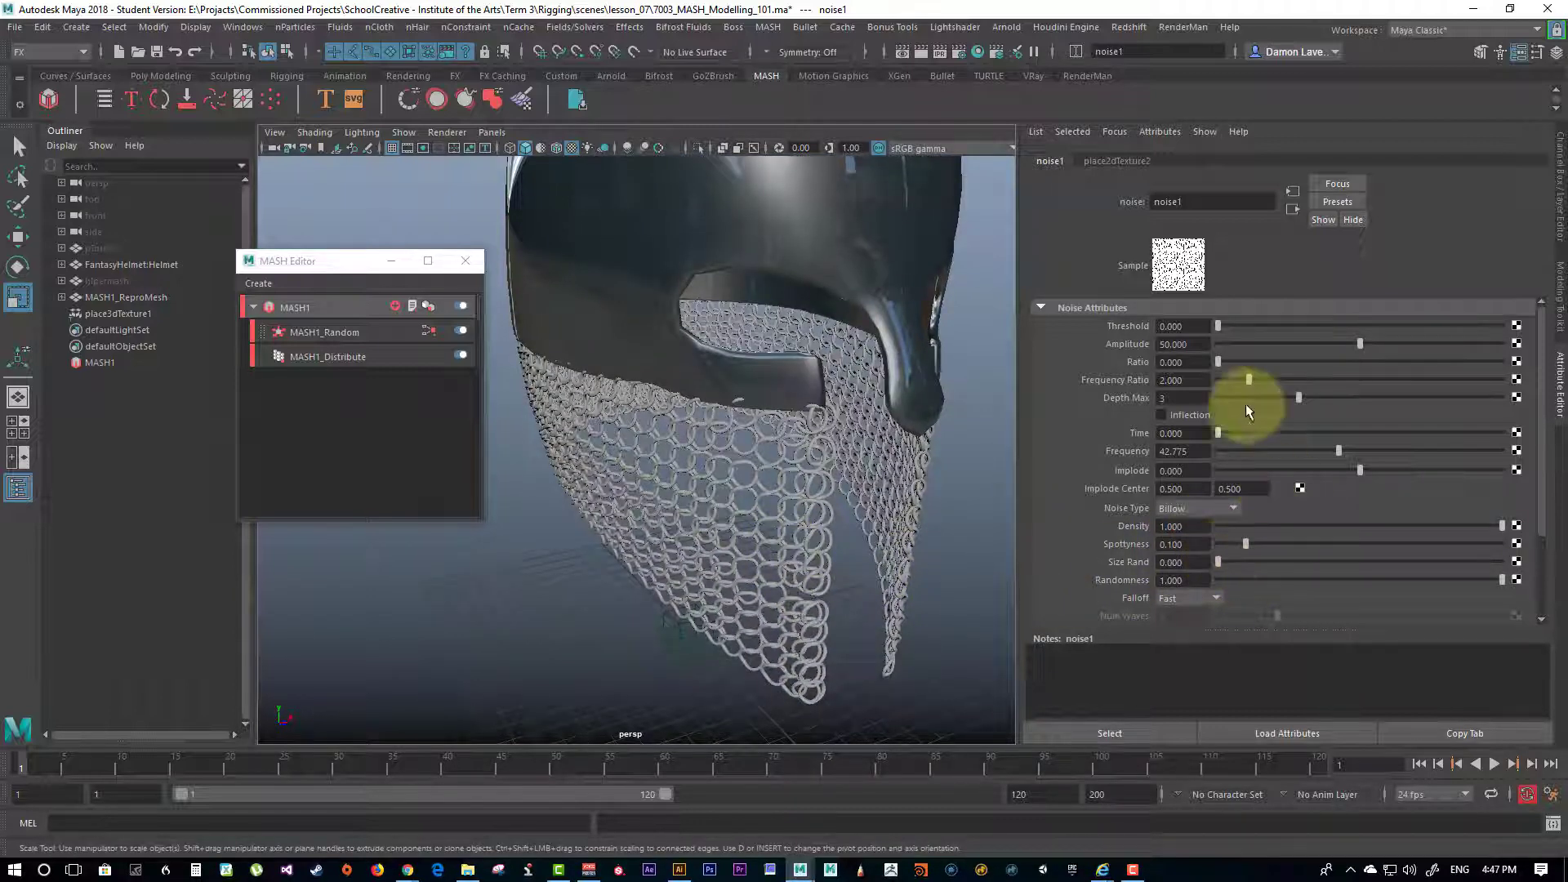
Step: Set the Random node's Strength to 1 and Step Strength to about 0.358, and check the chainmail on the helmet
click(1292, 209)
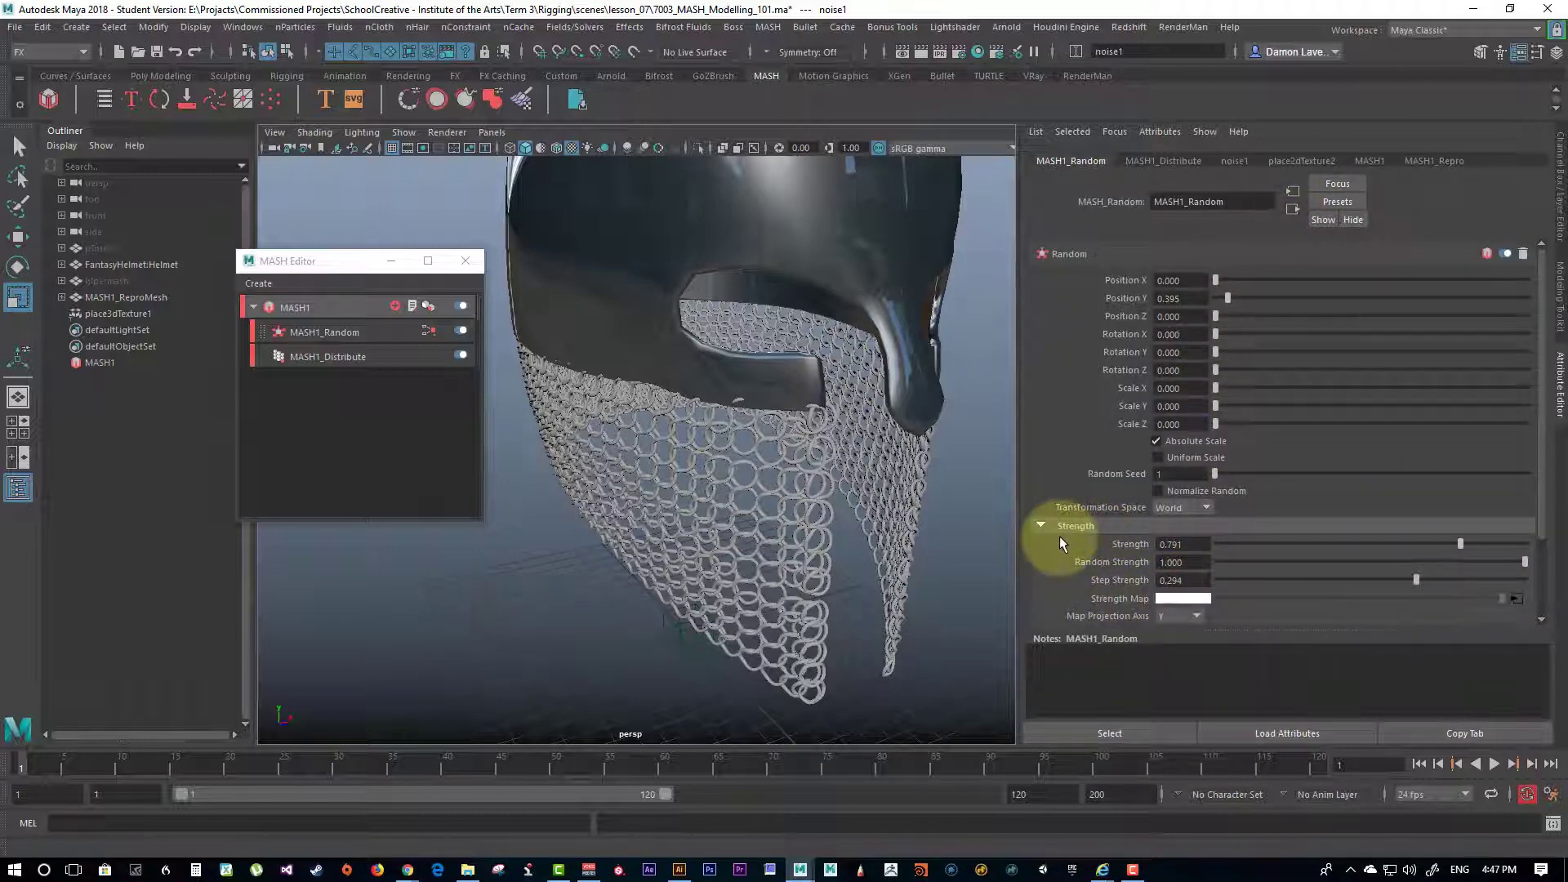
scroll(1076, 549, down, 3)
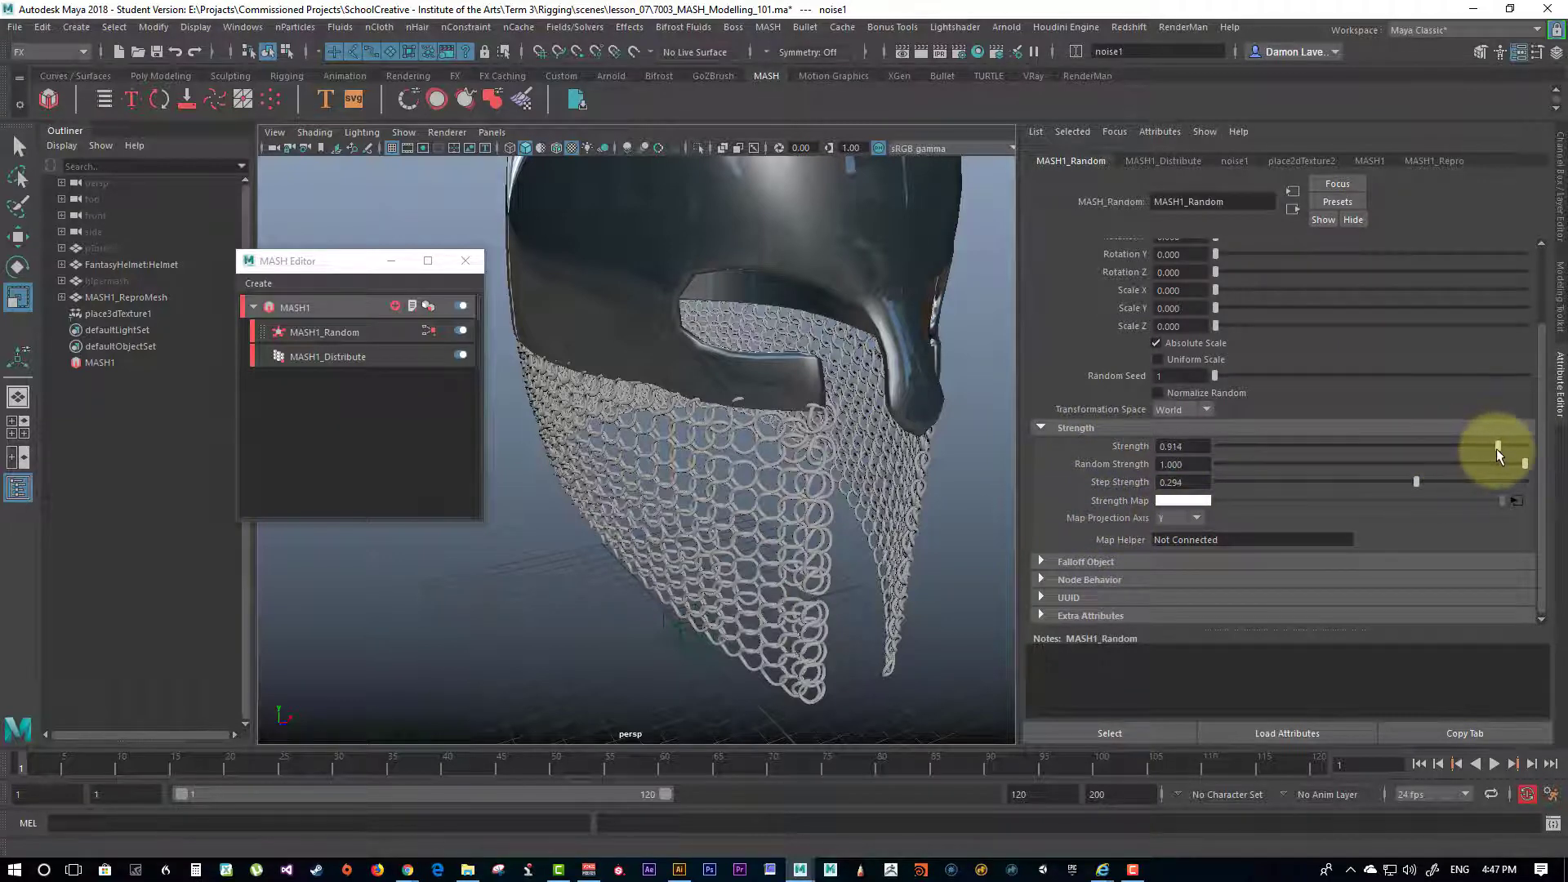
drag(1499, 448, 1540, 449)
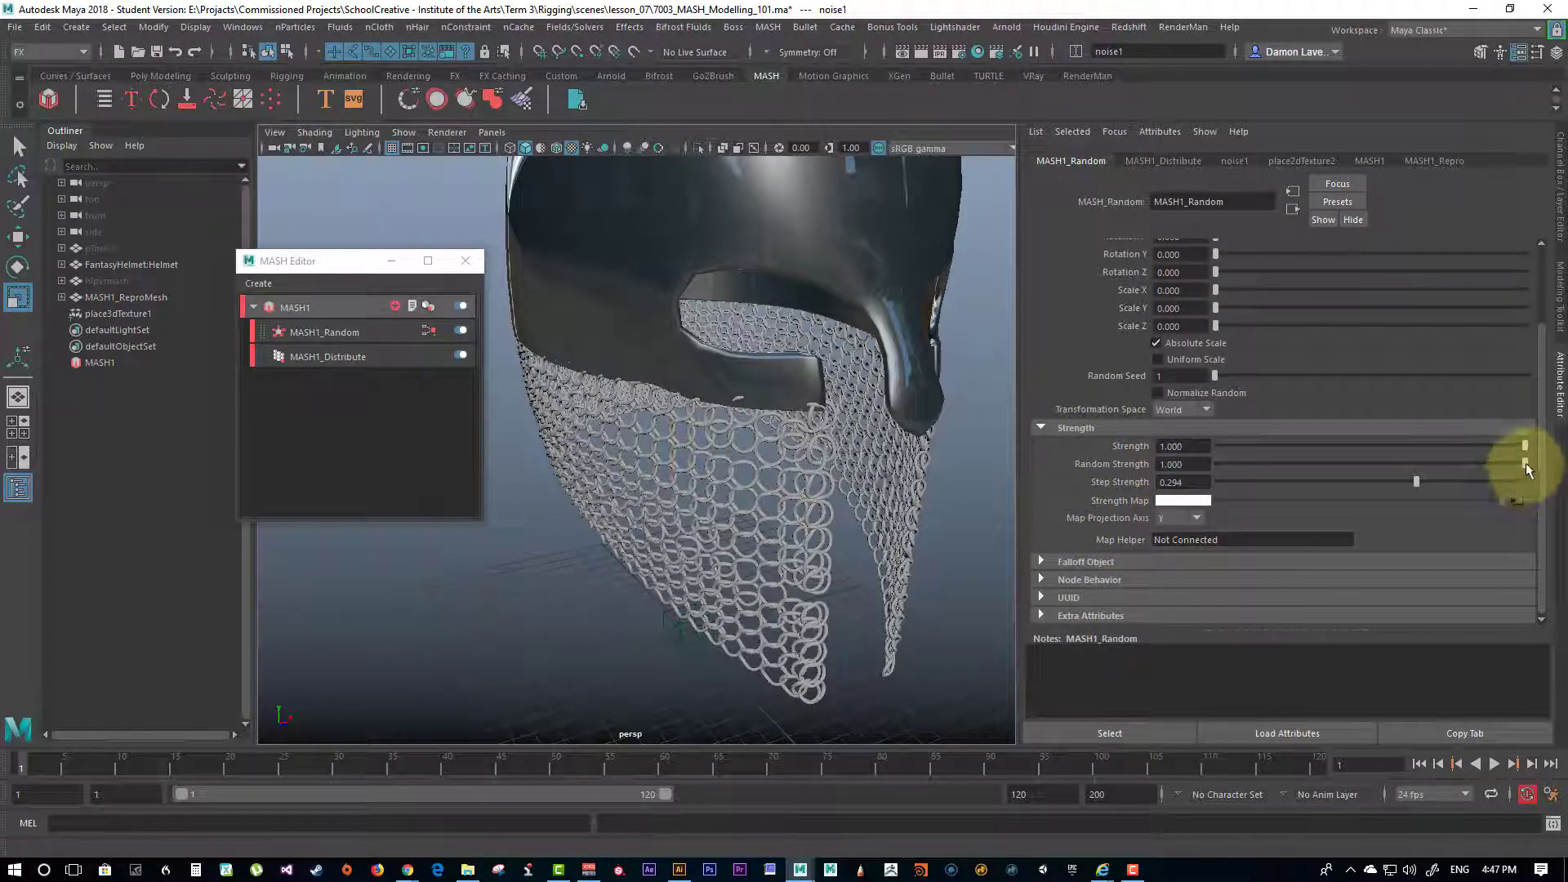
mouse_move(1415, 482)
mouse_down()
mouse_move(1342, 481)
mouse_move(1450, 484)
mouse_move(1423, 484)
mouse_up()
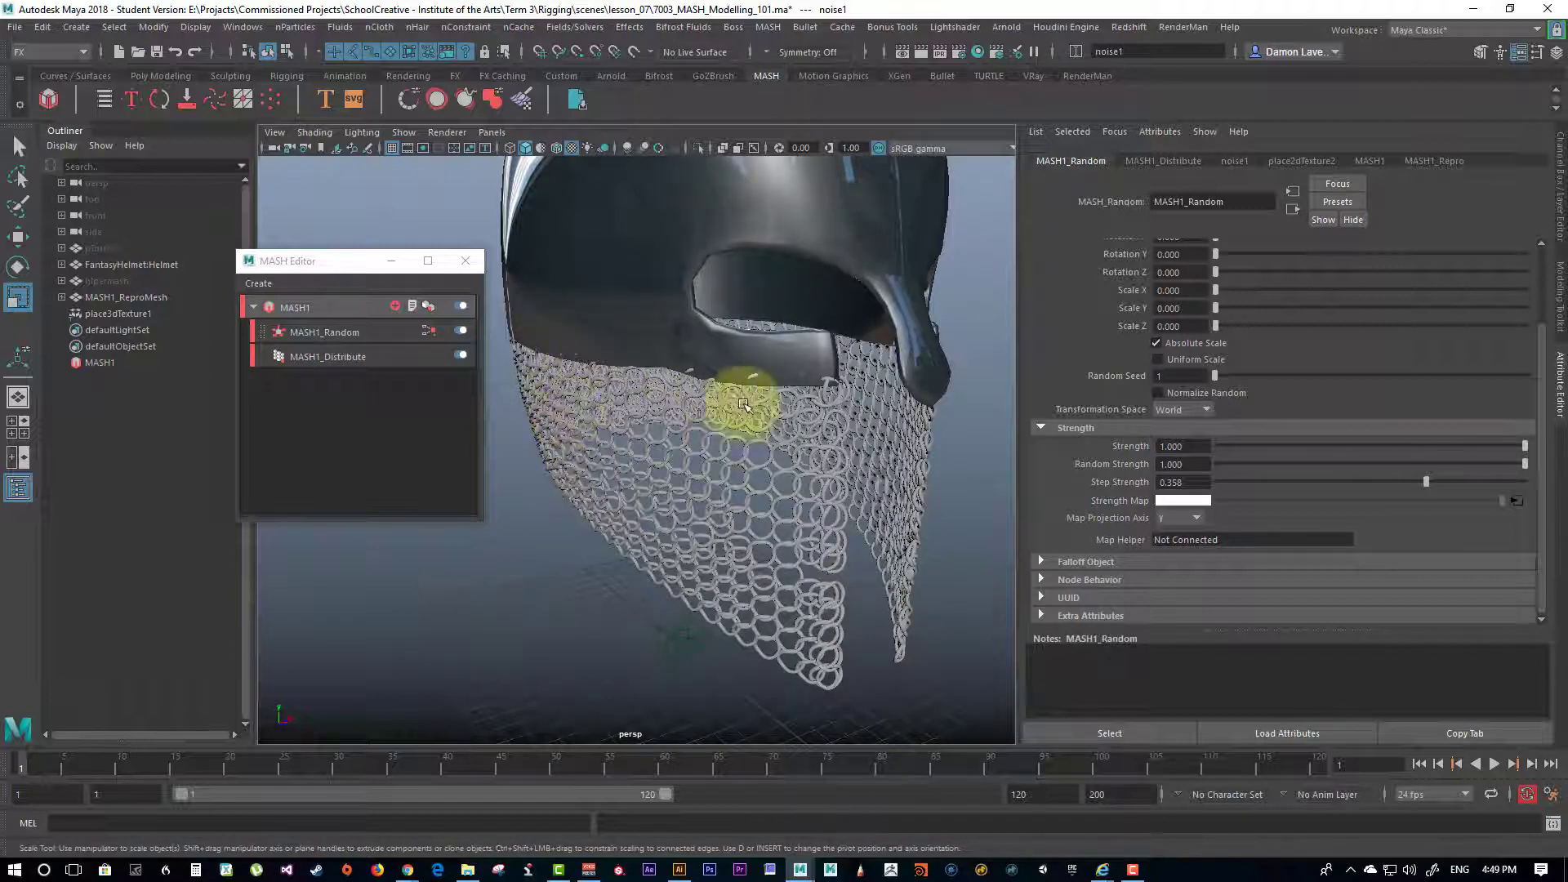
alt+drag(775, 406, 674, 393)
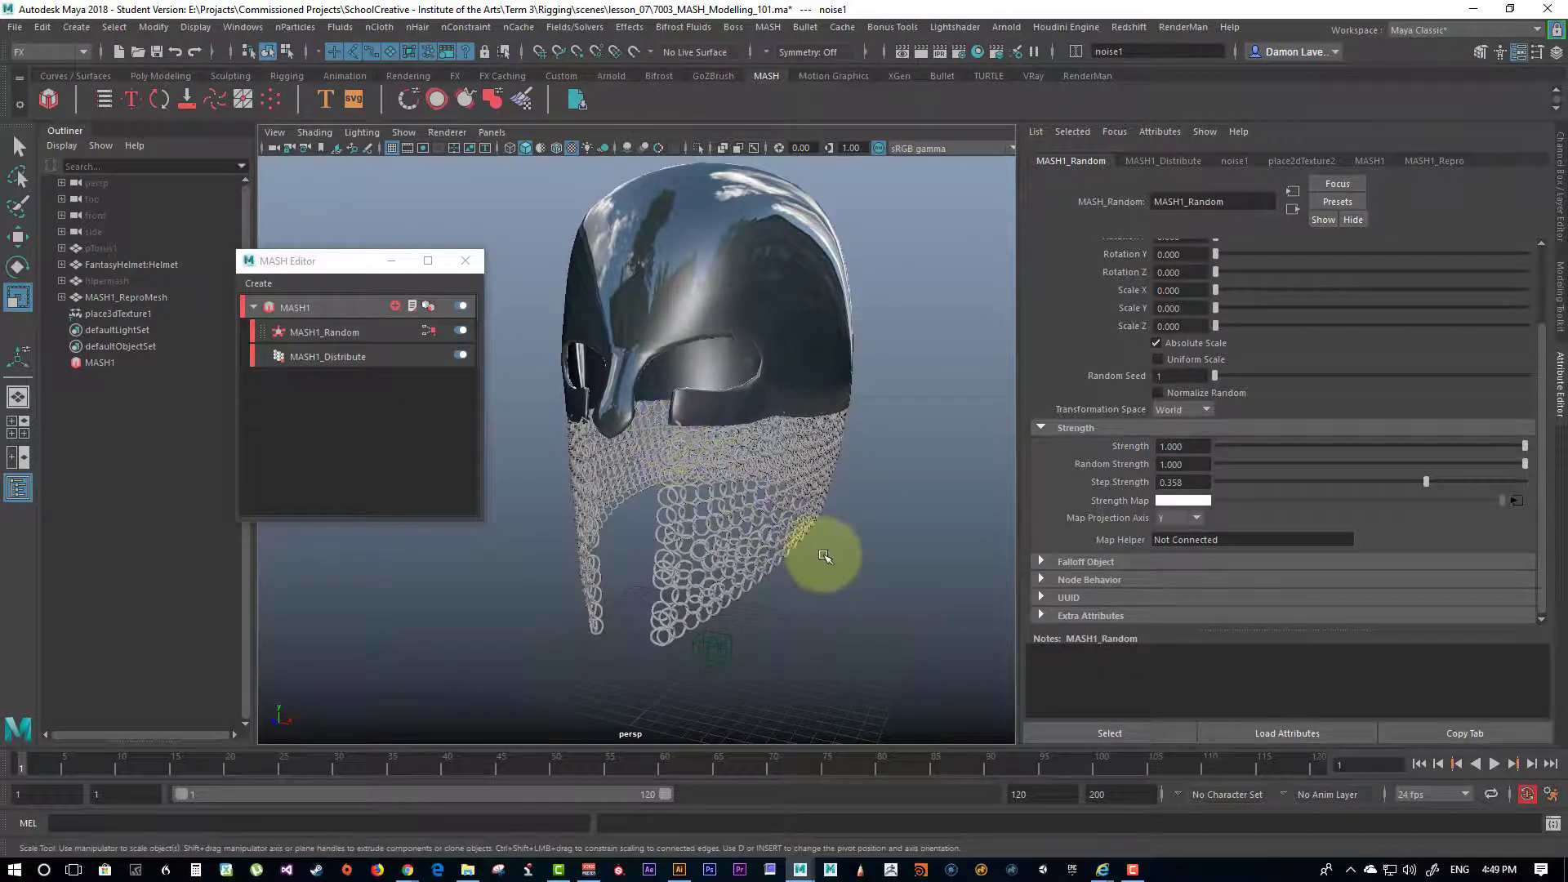